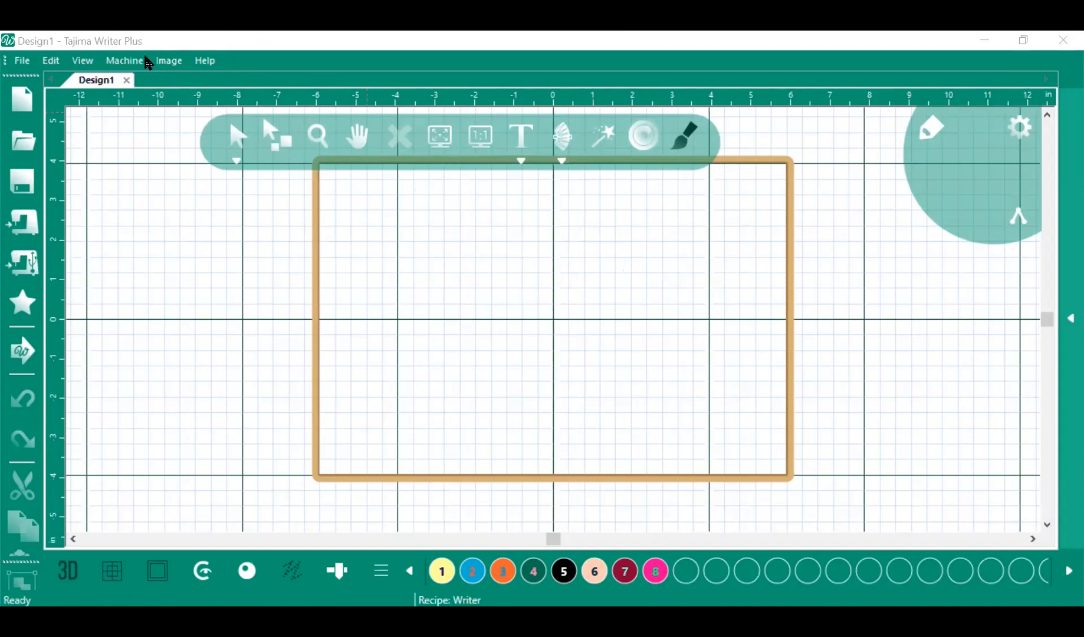
Check the program's version and licence information, and close the About window
click(200, 62)
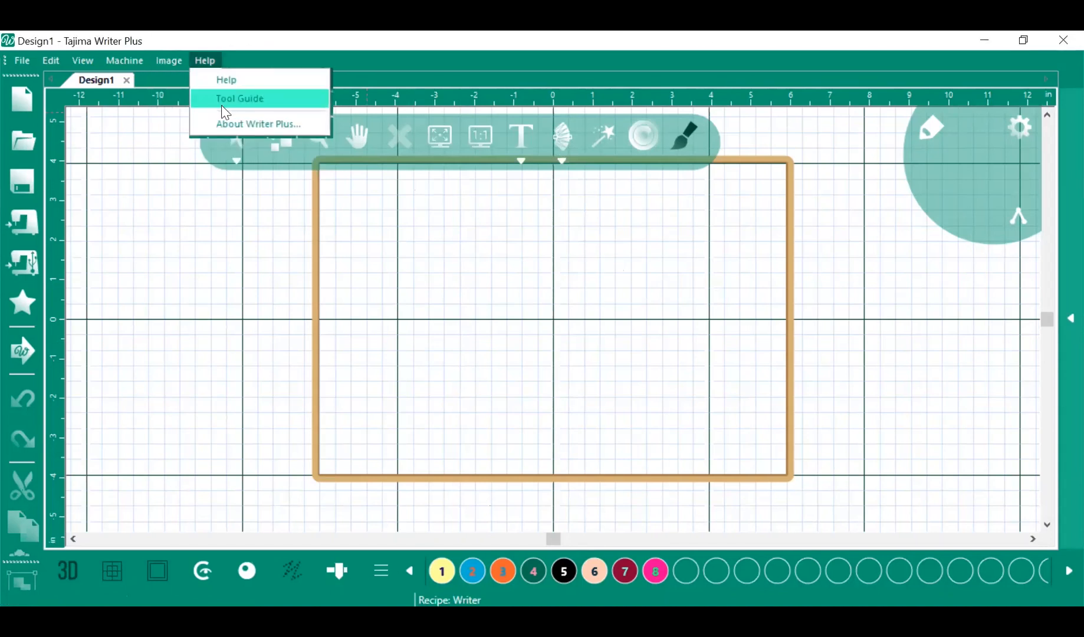
click(222, 127)
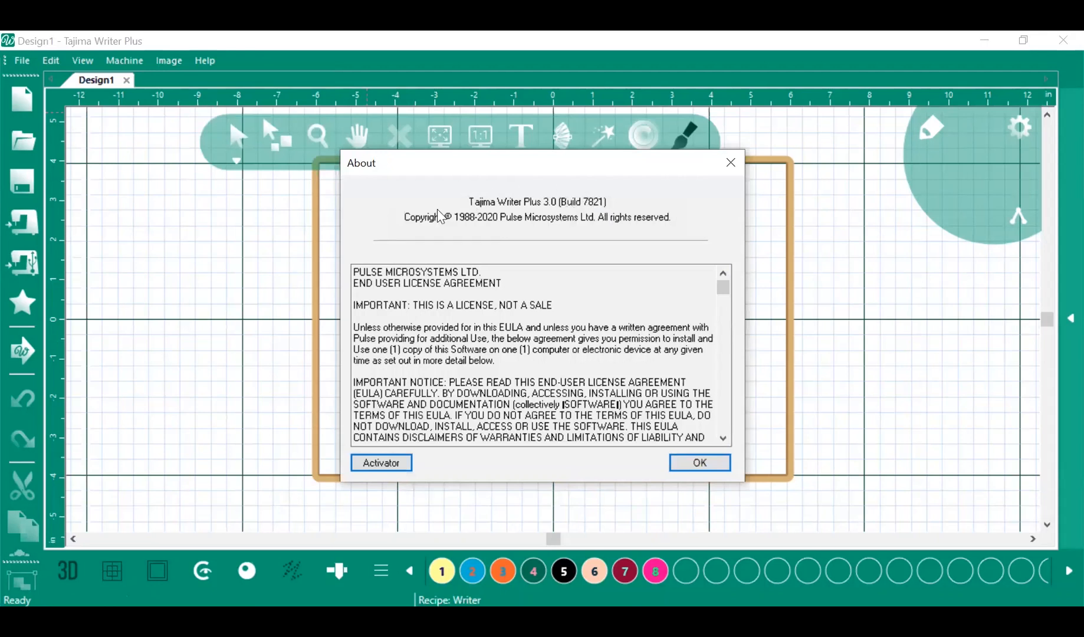
click(684, 466)
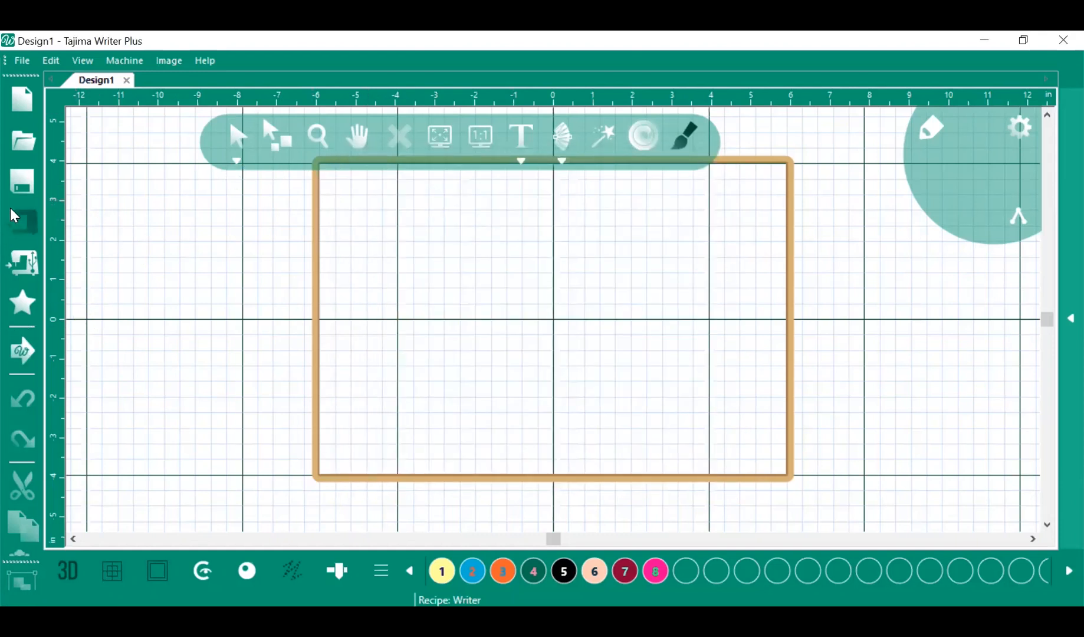
Review the language, color theme and units of measurement in the program settings
click(47, 63)
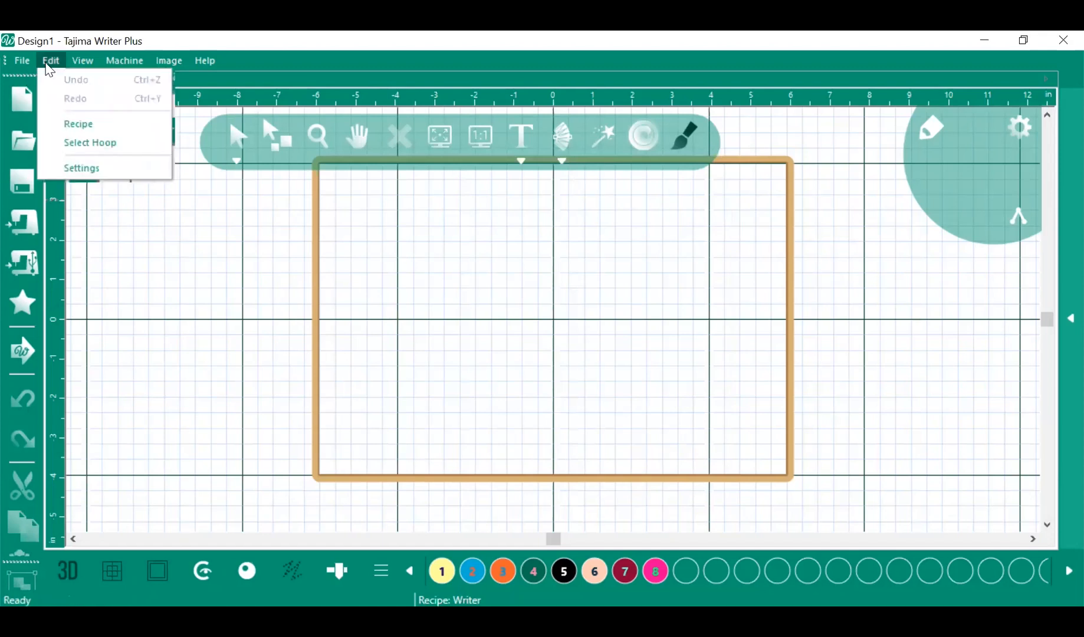
click(81, 168)
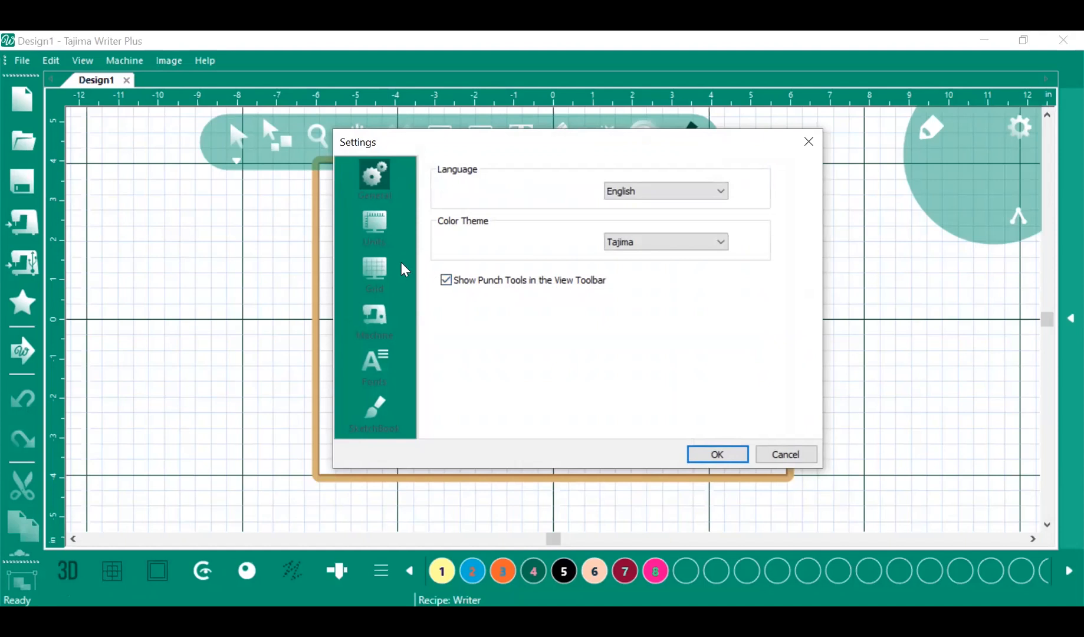
click(371, 223)
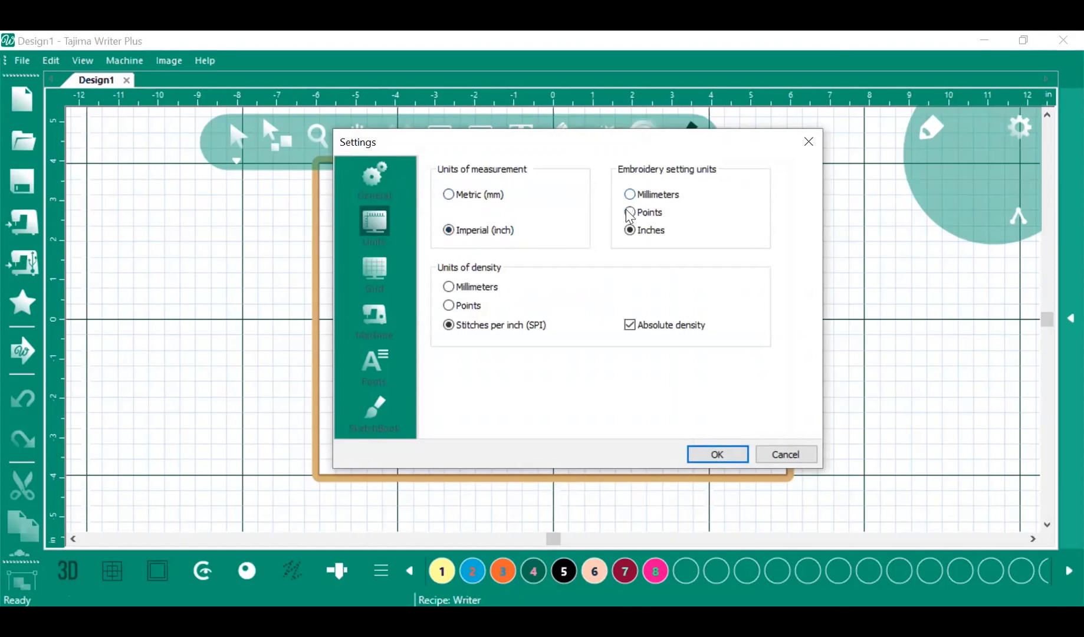
click(718, 454)
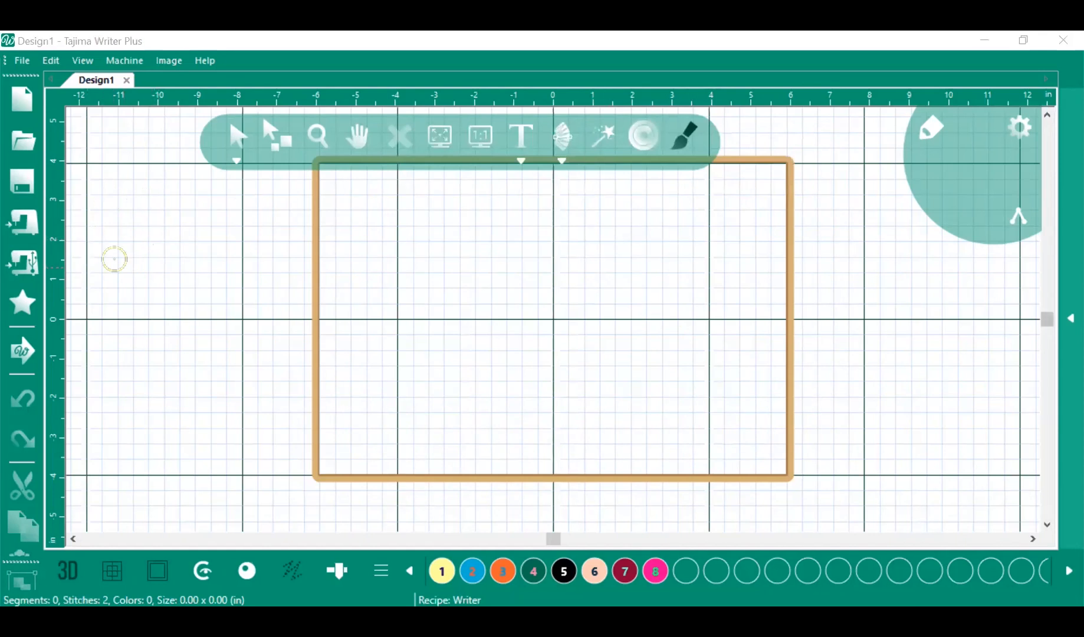
Look through the optional hoop types, return to the standard tubular hoops and confirm TUBULAR_300x200 as the hoop
click(44, 63)
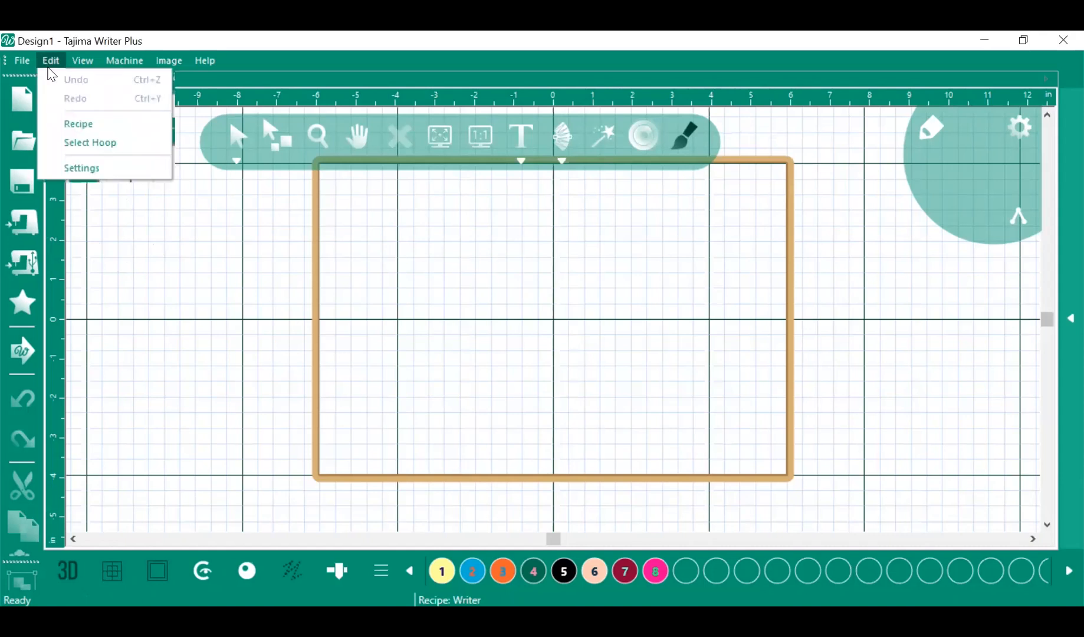
click(78, 144)
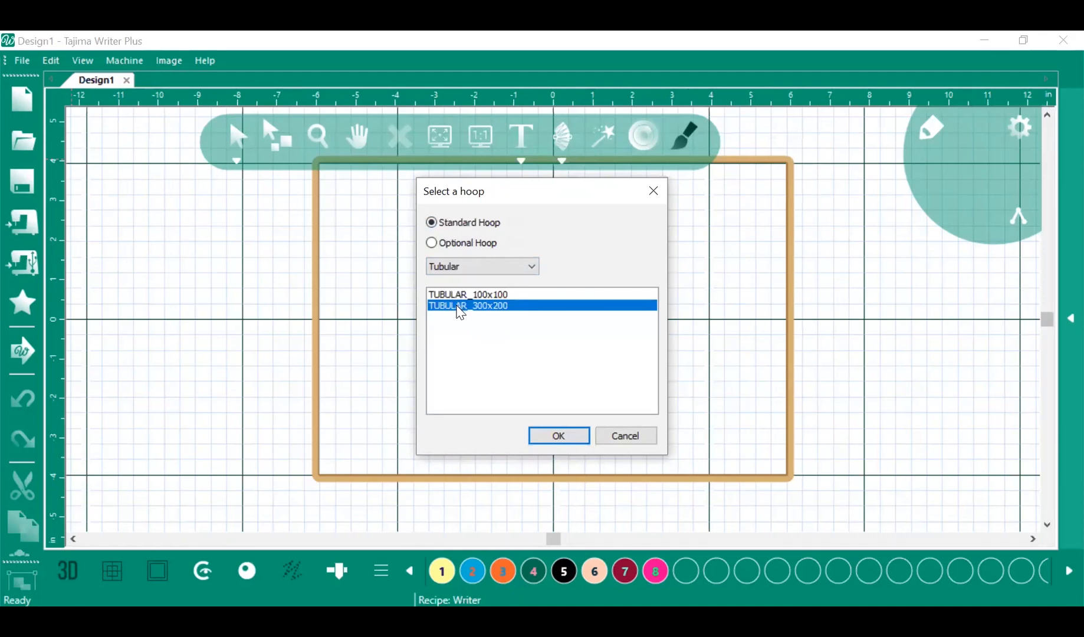
click(431, 243)
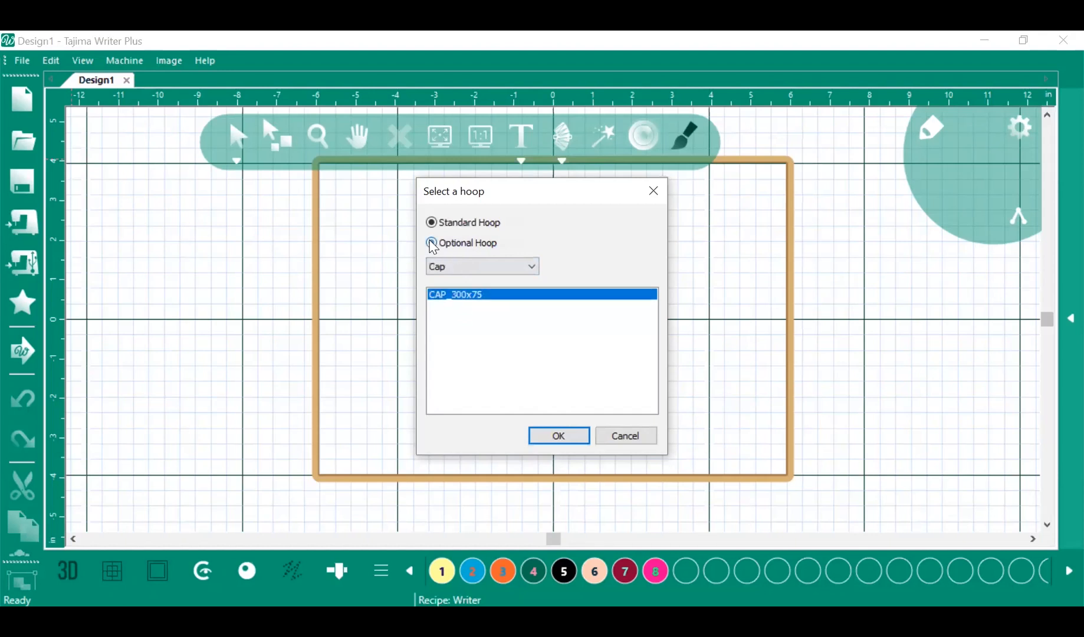
click(533, 267)
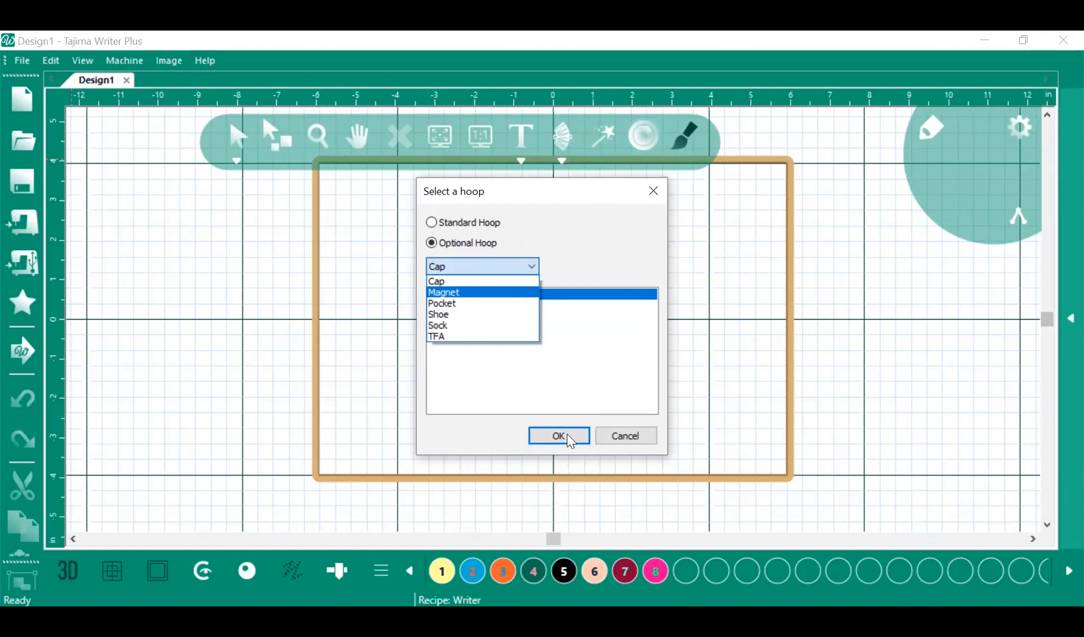
click(445, 230)
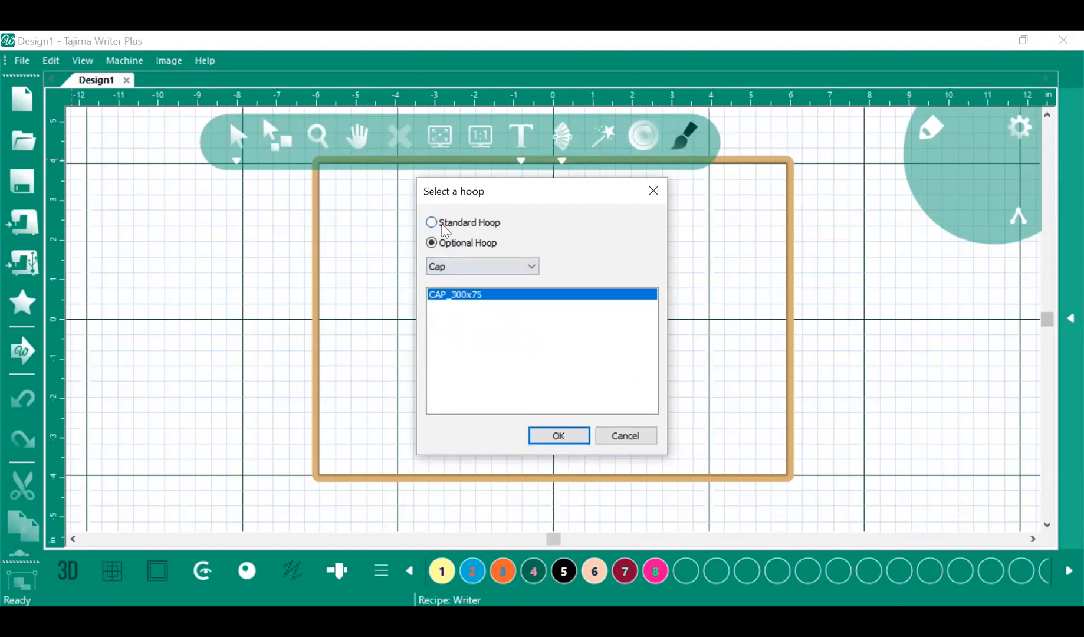
click(531, 266)
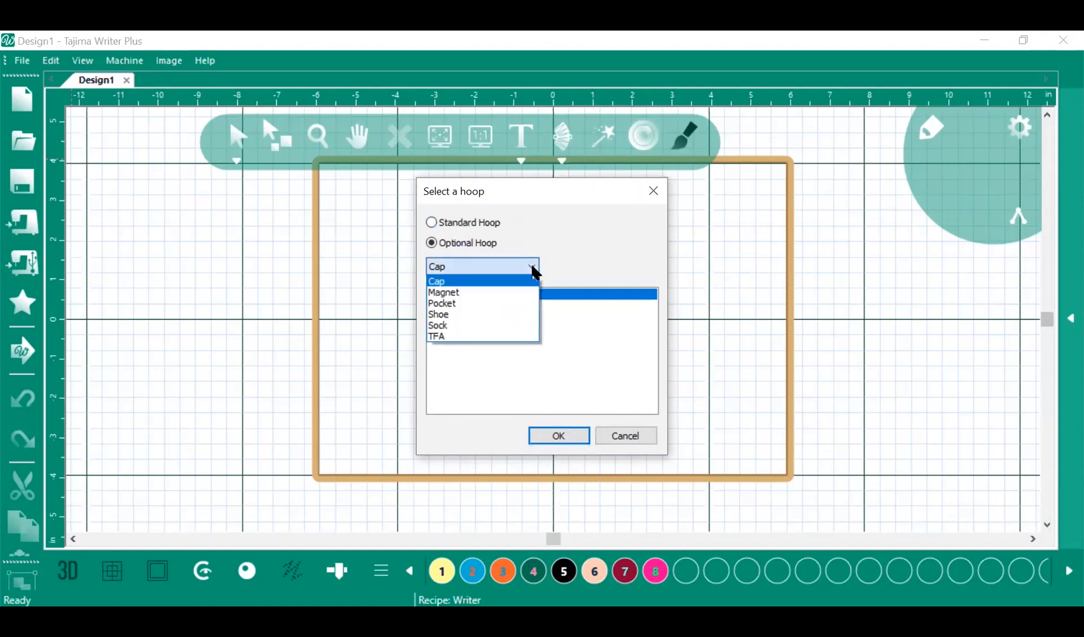
click(434, 224)
click(436, 224)
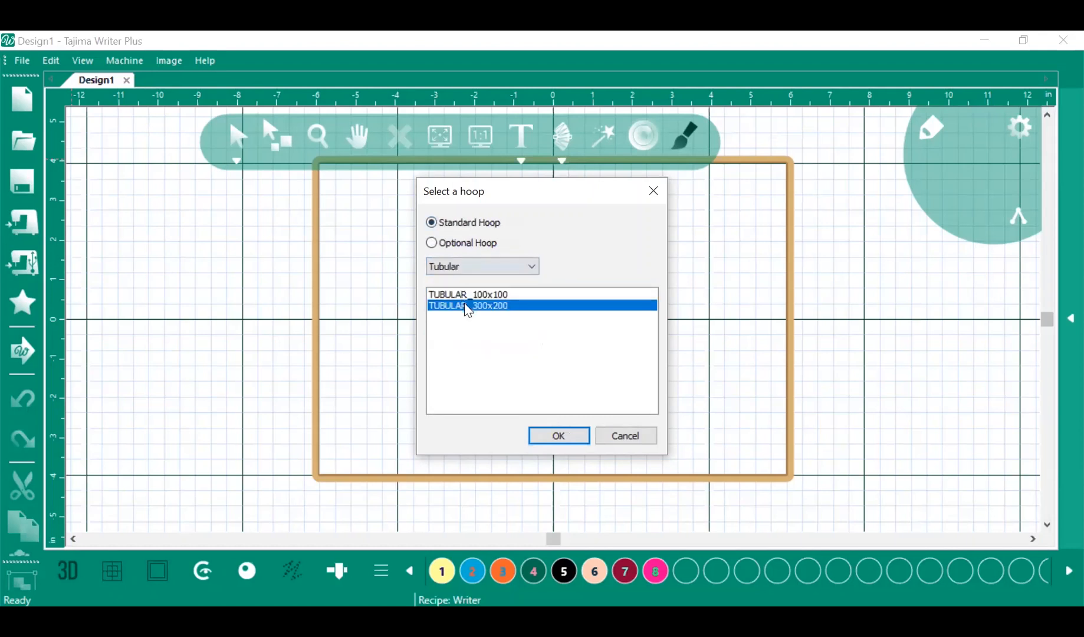
click(540, 437)
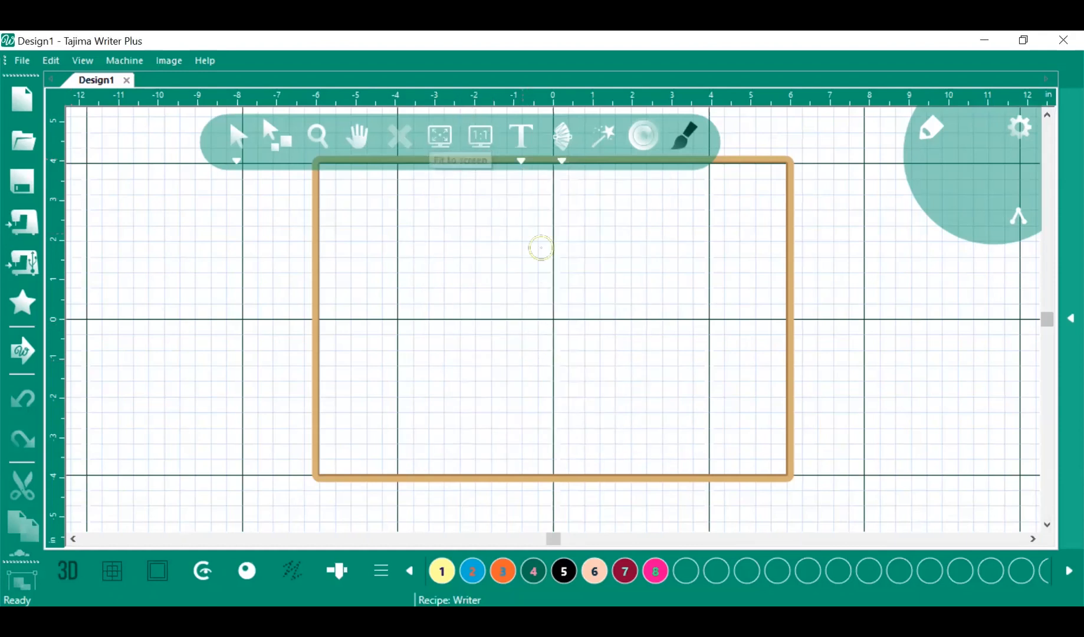
scroll(535, 271, down, 2)
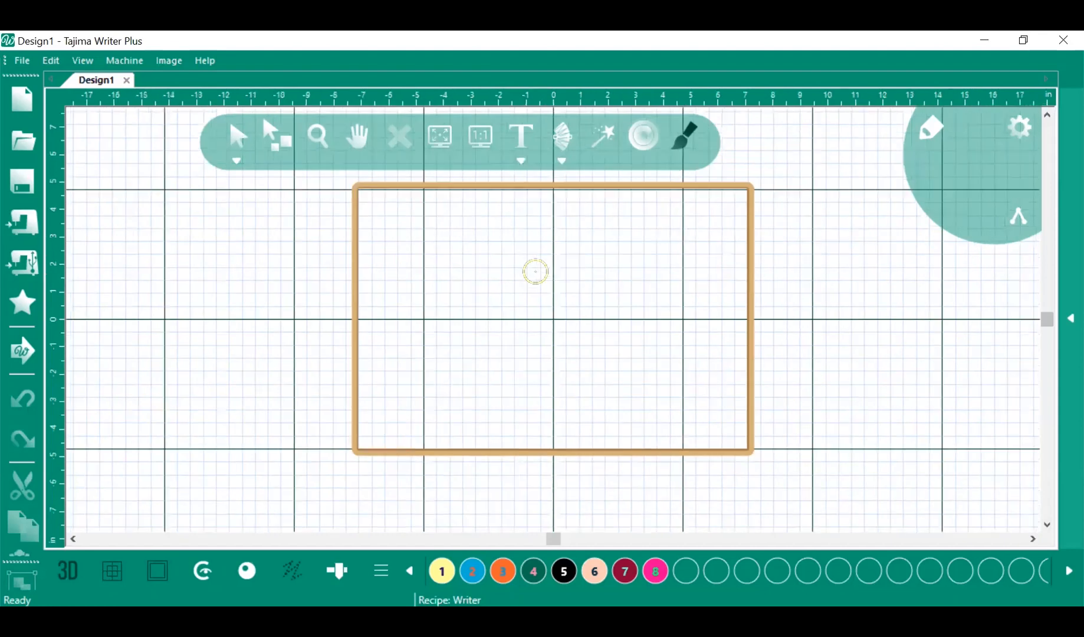
scroll(536, 272, up, 1)
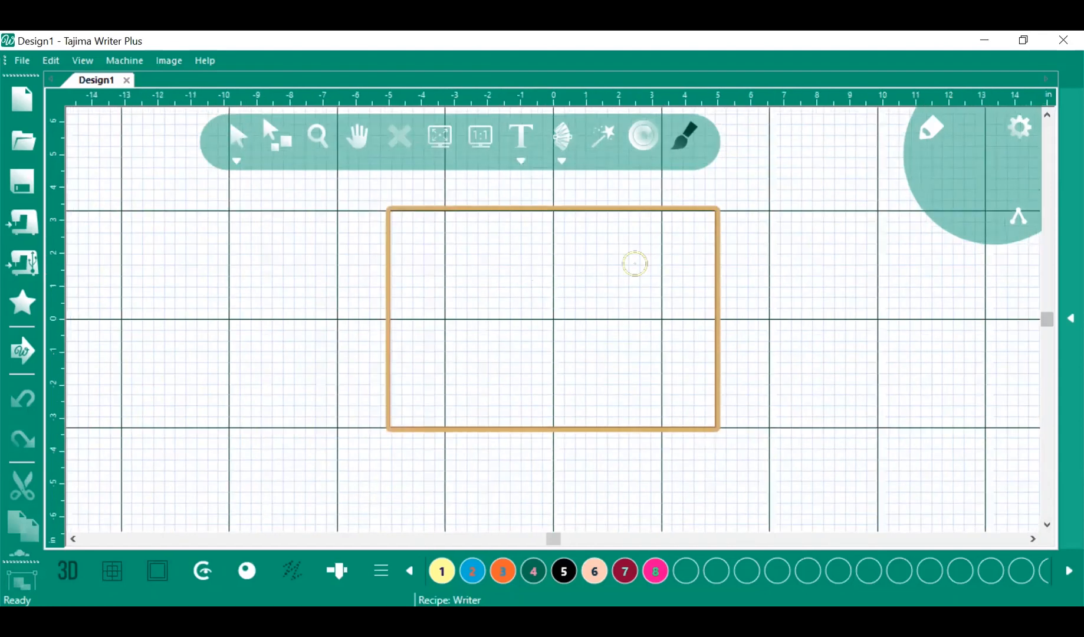
scroll(563, 281, up, 1)
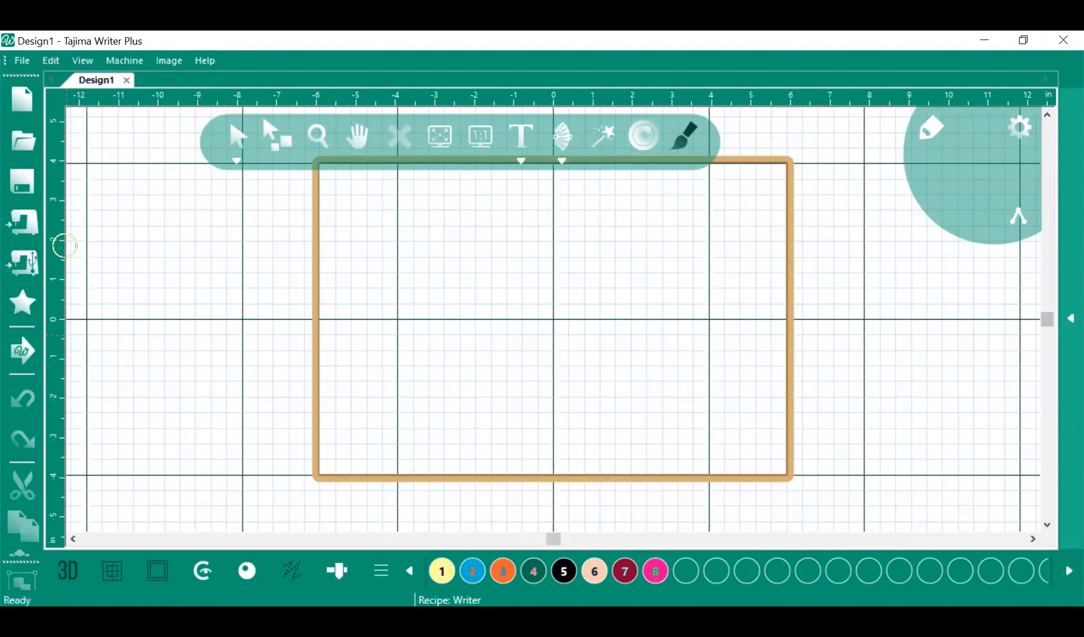
Review the display options and the list of toolbars that can be shown or hidden
click(83, 60)
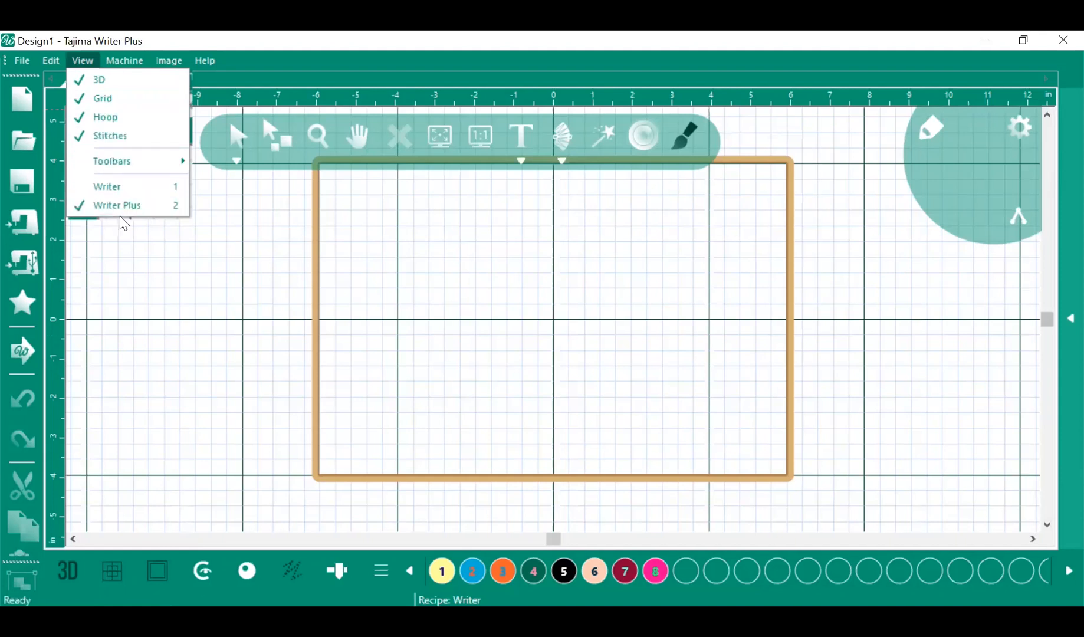
mouse_move(109, 78)
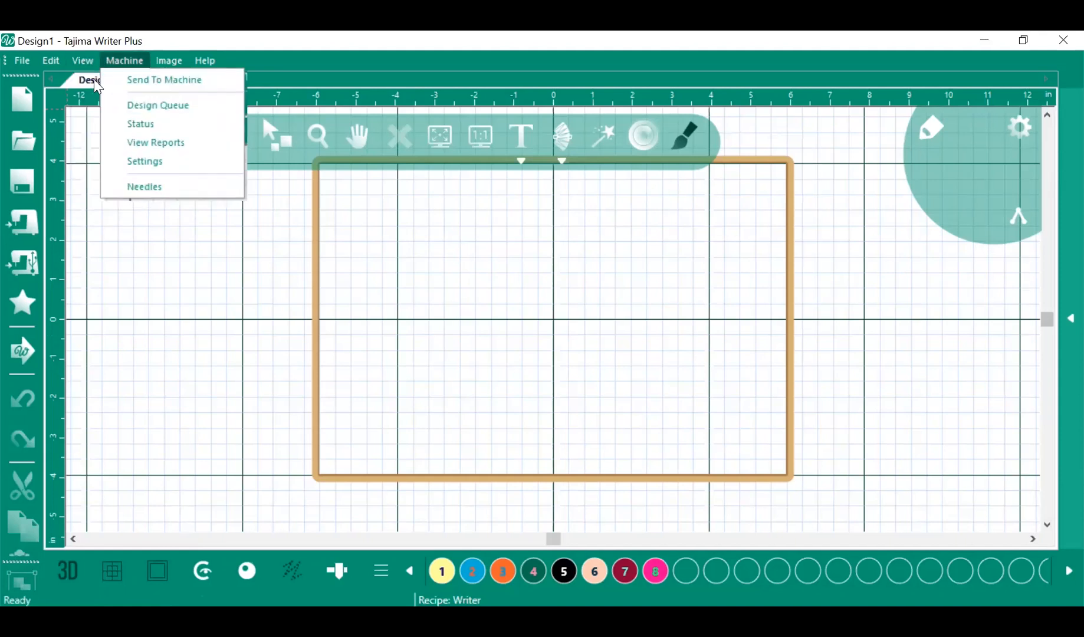
mouse_move(82, 60)
mouse_move(112, 163)
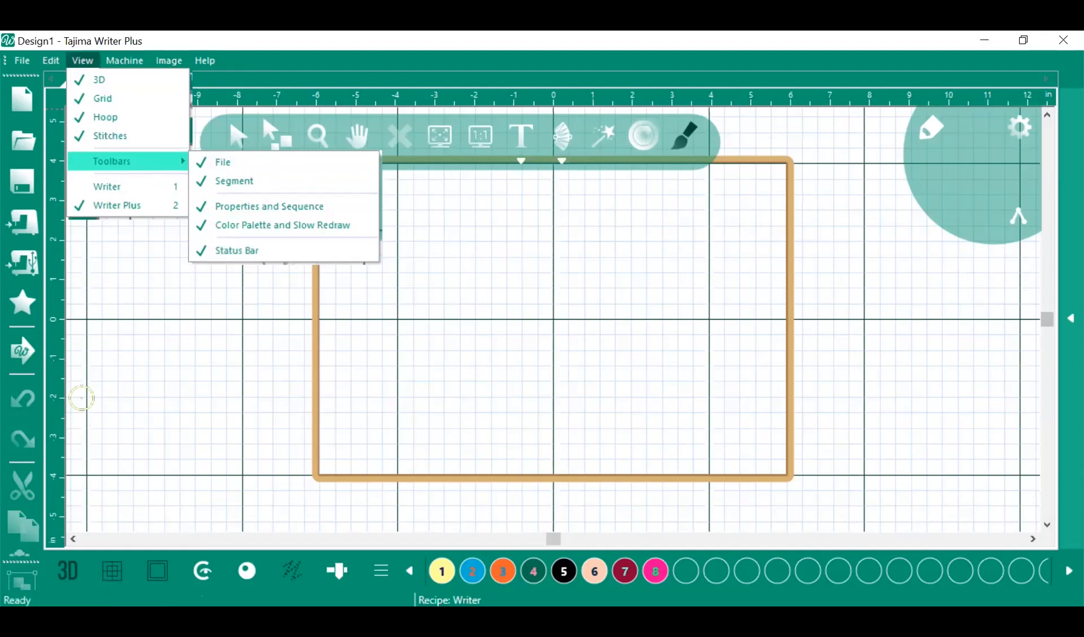
click(90, 344)
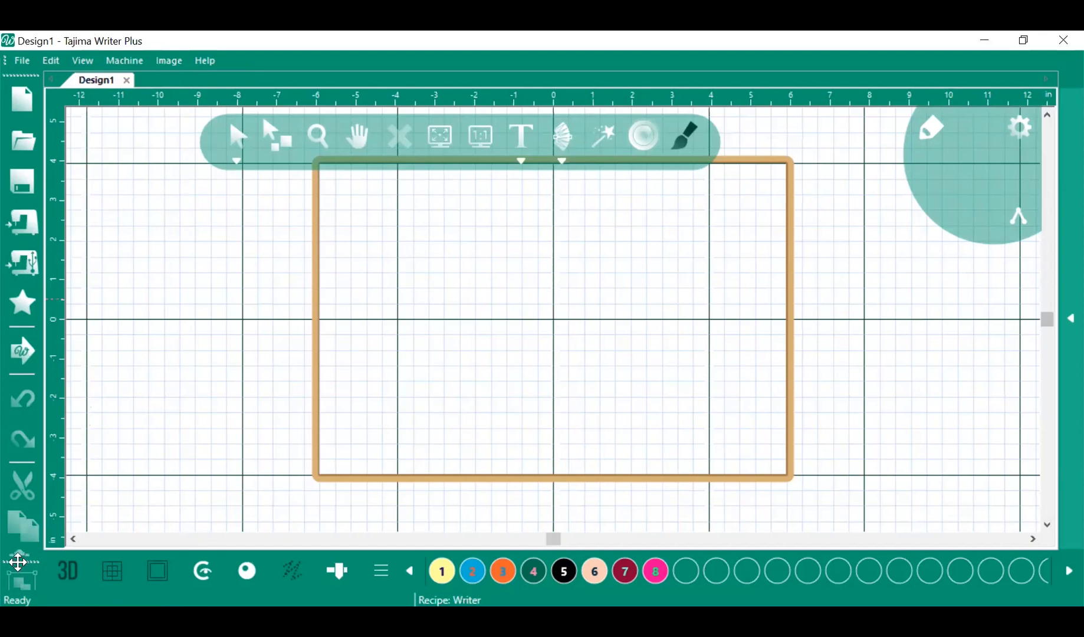
Undock the Segment toolbar and place it as a floating palette over the canvas's lower-left corner
drag(24, 557, 74, 493)
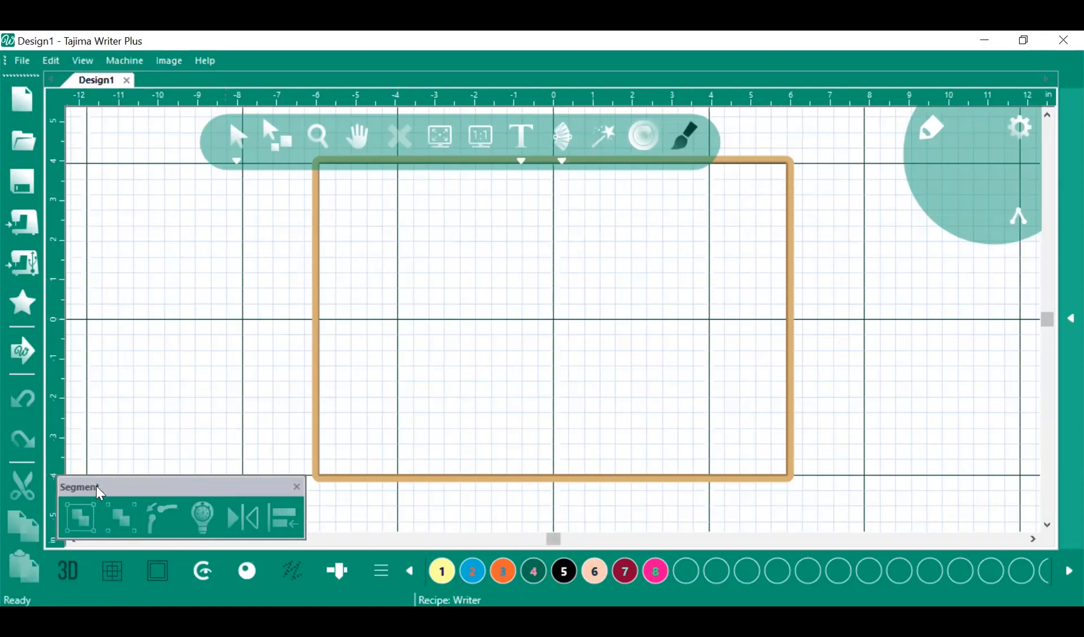
drag(100, 492, 87, 501)
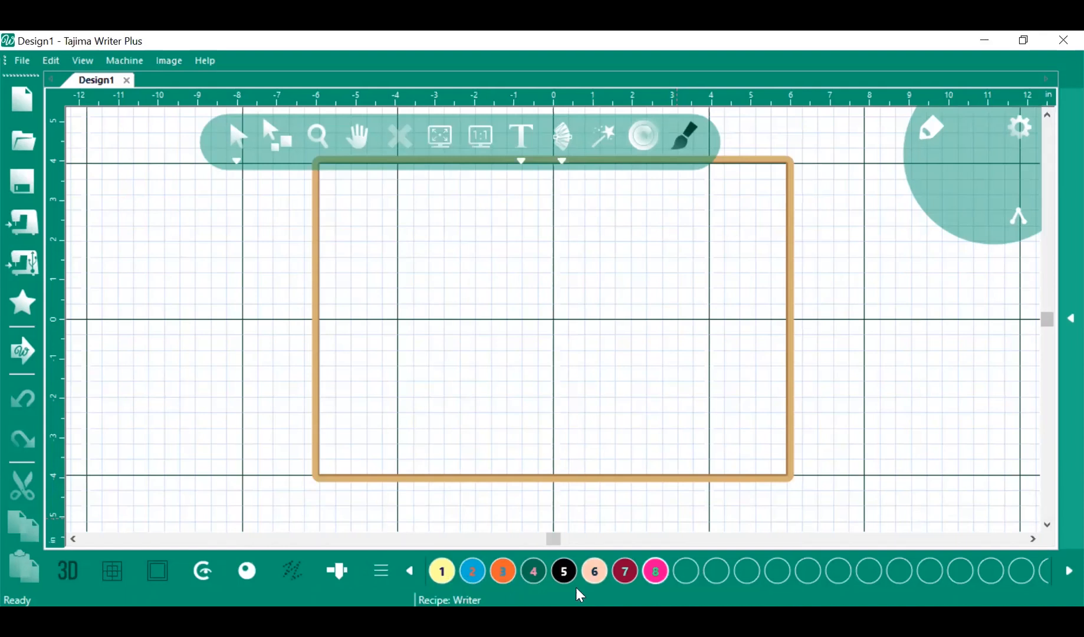
Examine the color palette sources, the selection tool variants and the punch tools offered for digitizing
click(384, 571)
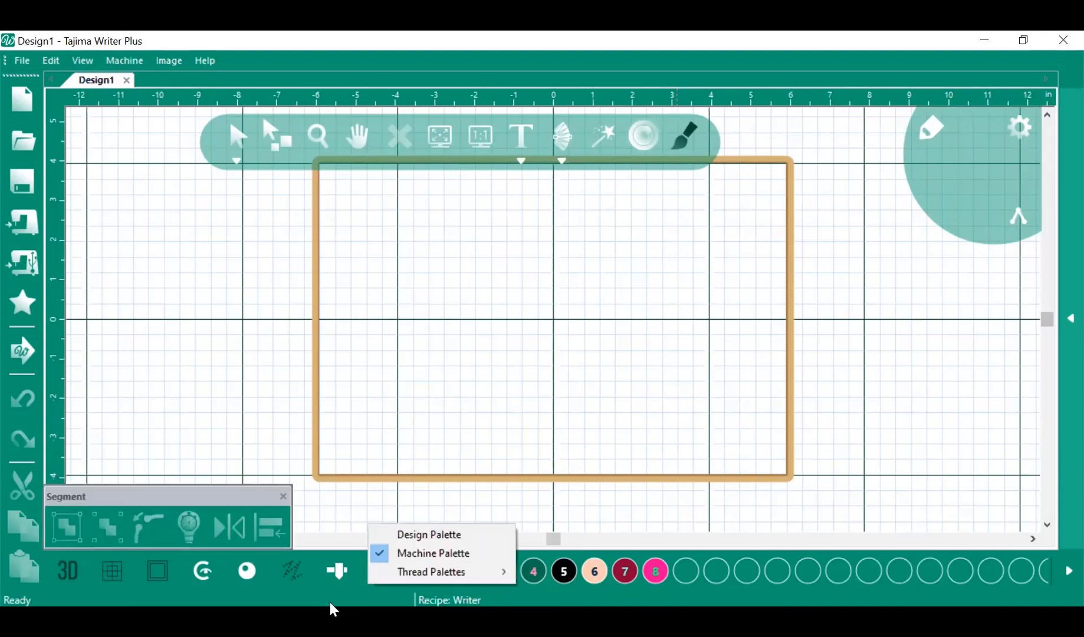
click(382, 361)
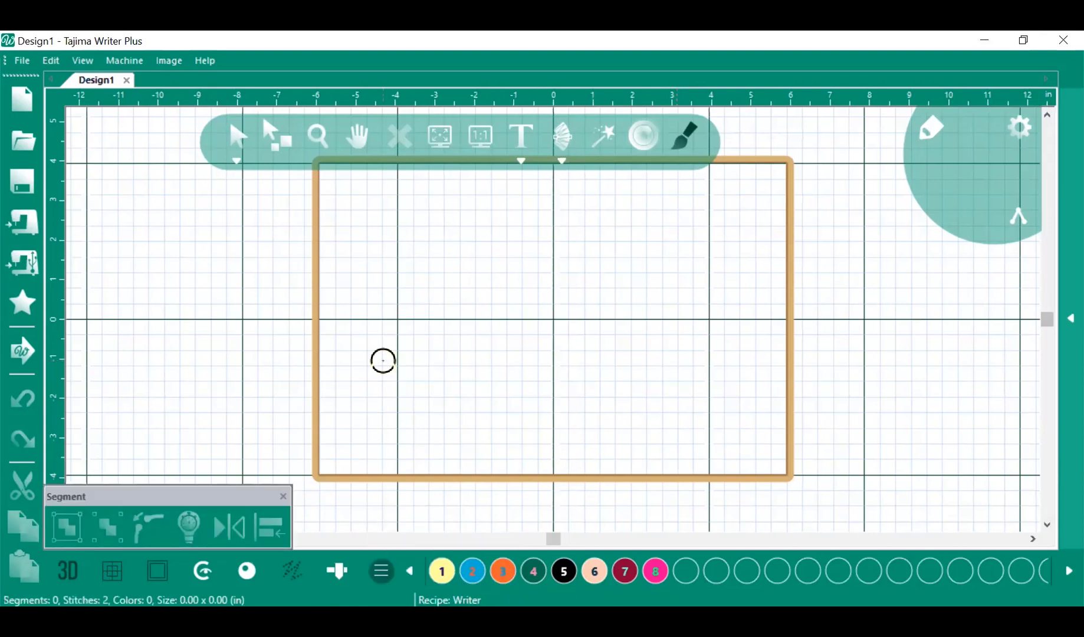
click(237, 159)
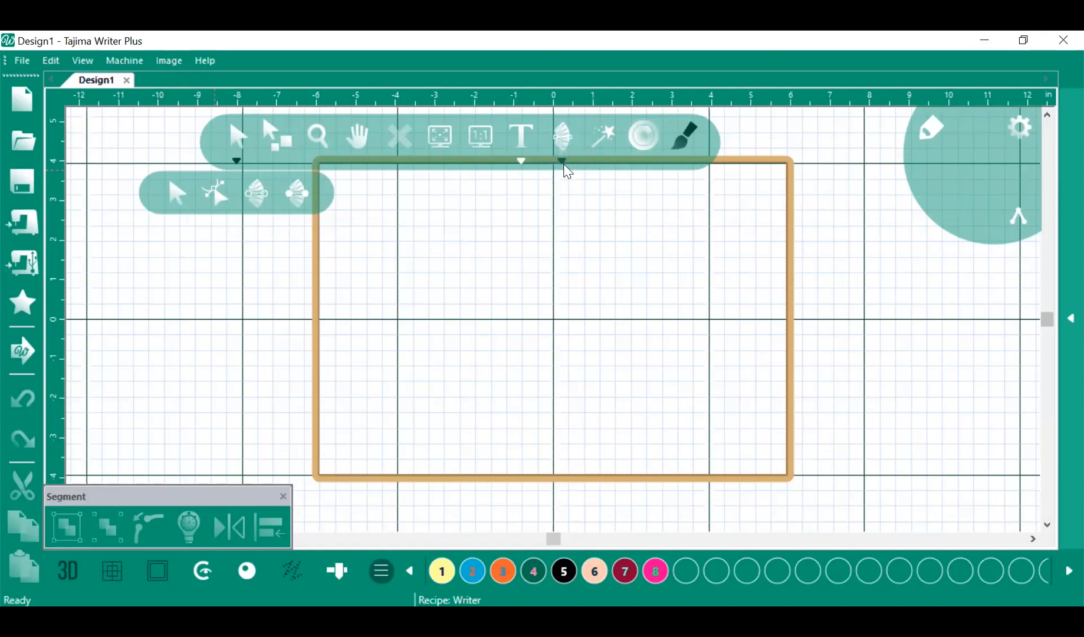
click(562, 163)
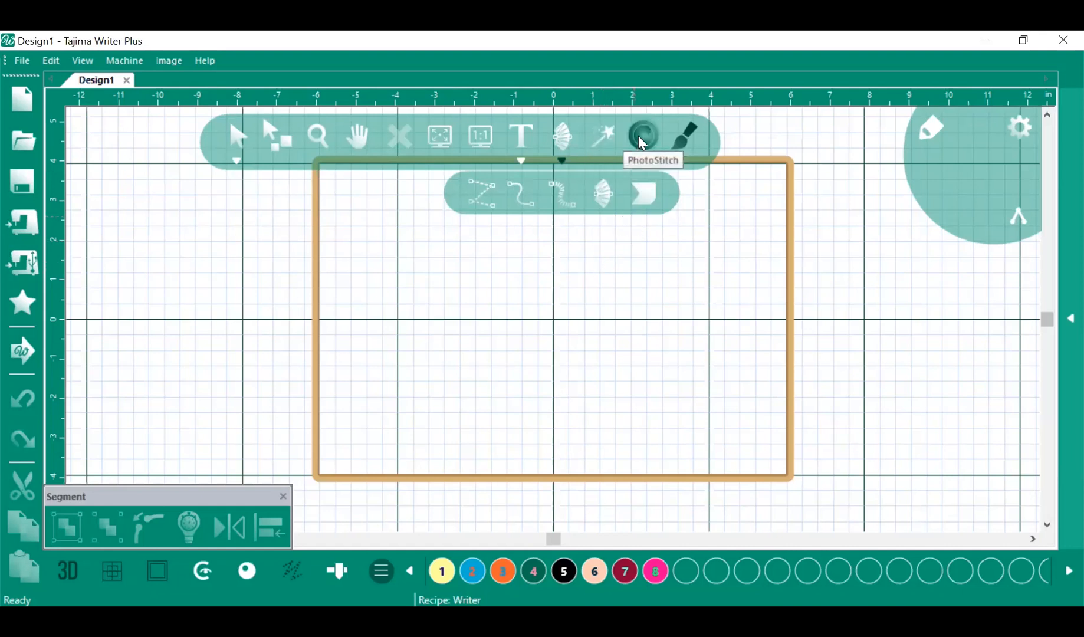
click(687, 137)
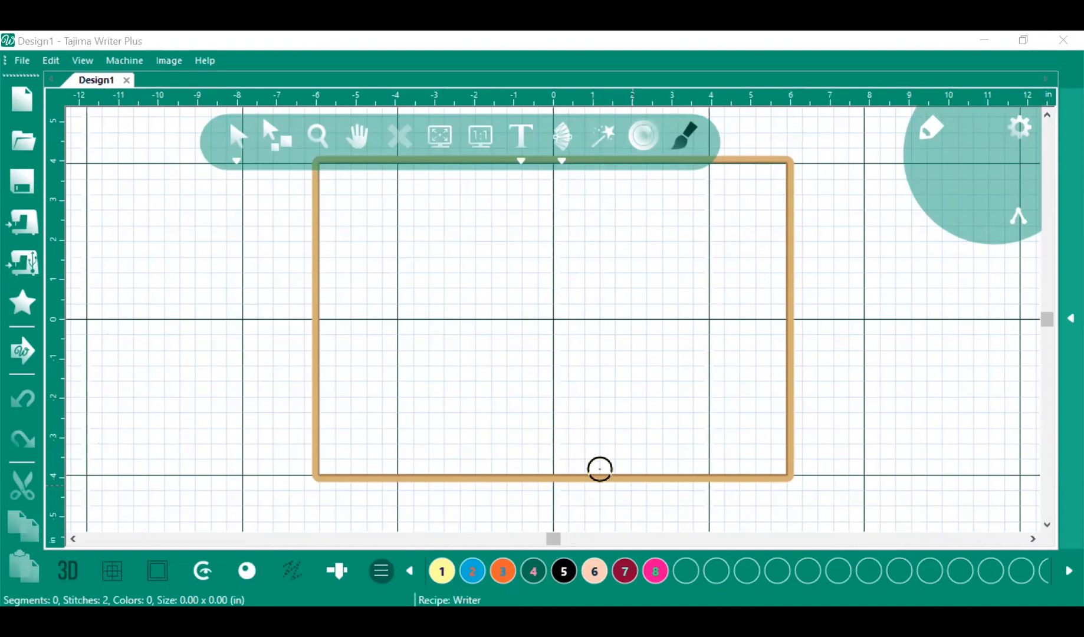
Look through the design gallery's folder browser and categories, including Flowers and Plants, Occupations, Seasons and Accents
click(13, 298)
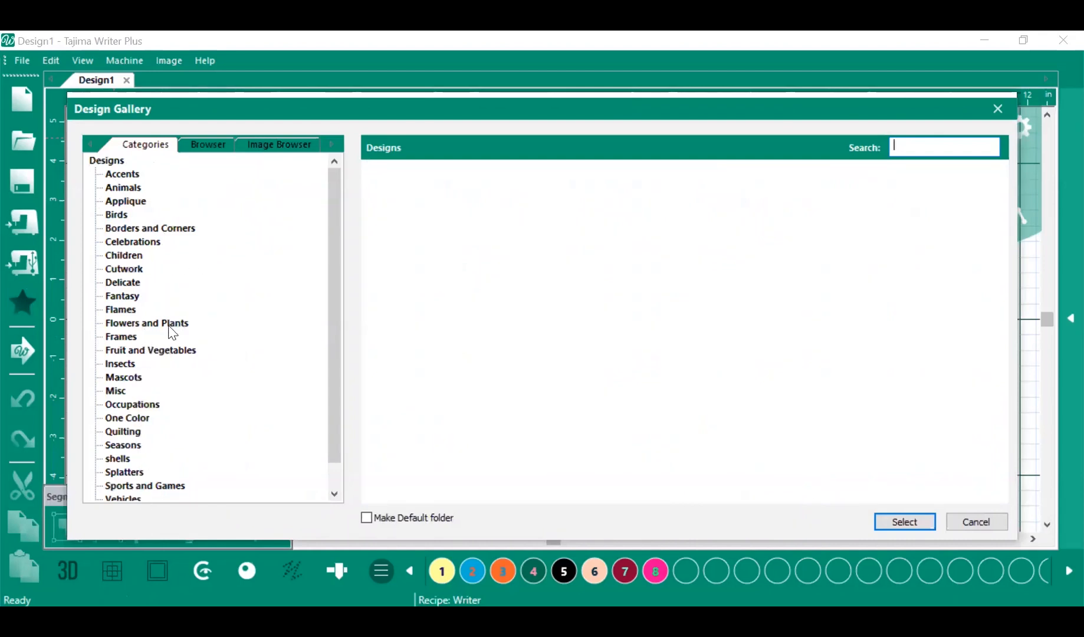
click(207, 146)
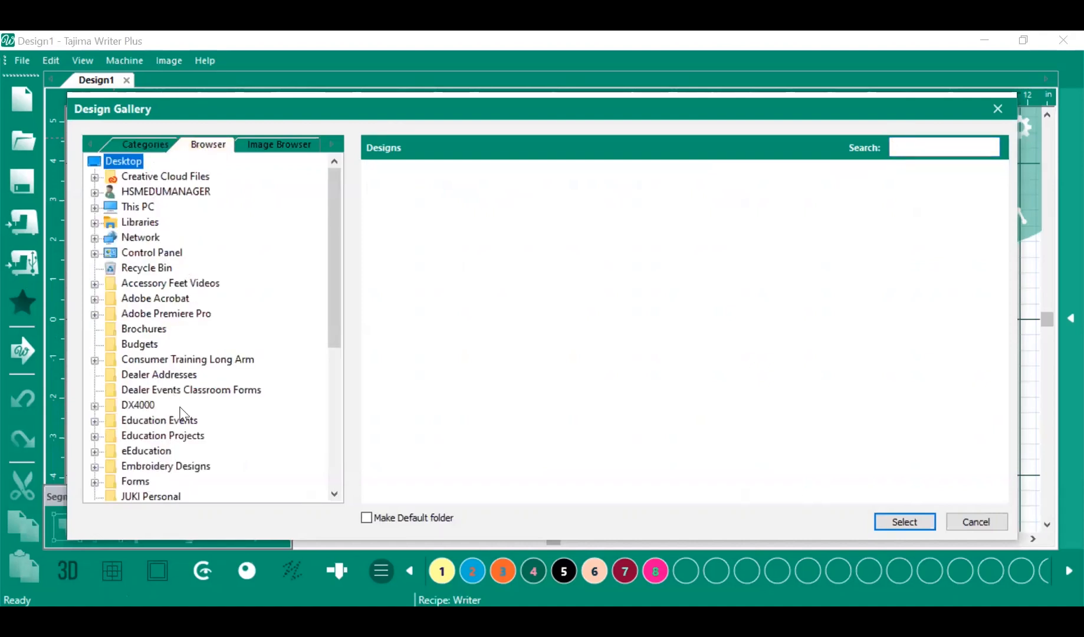
click(140, 148)
click(163, 228)
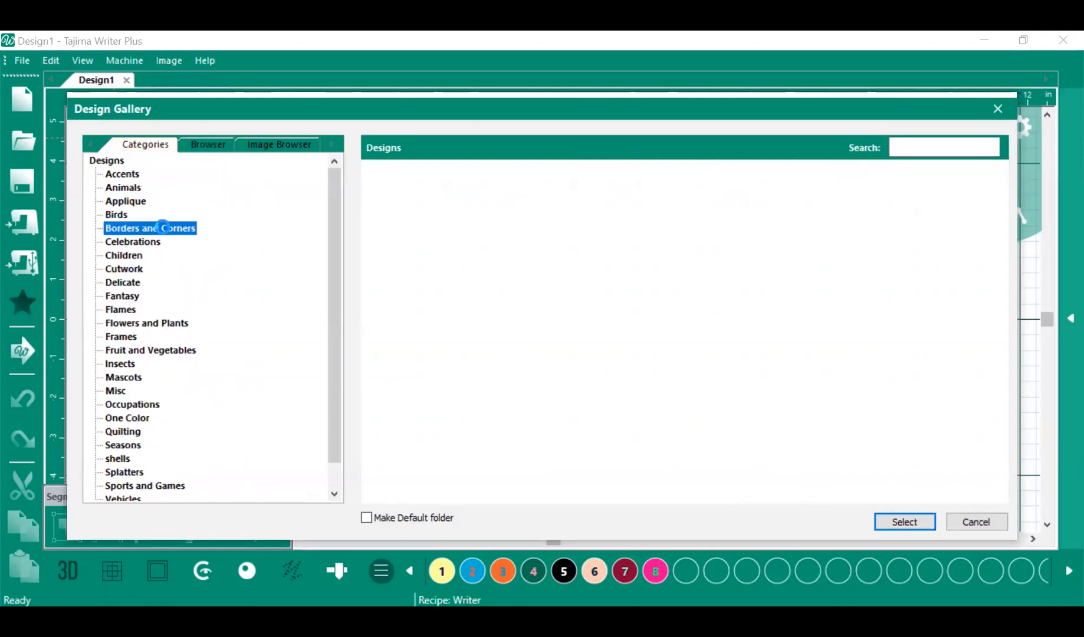
click(127, 324)
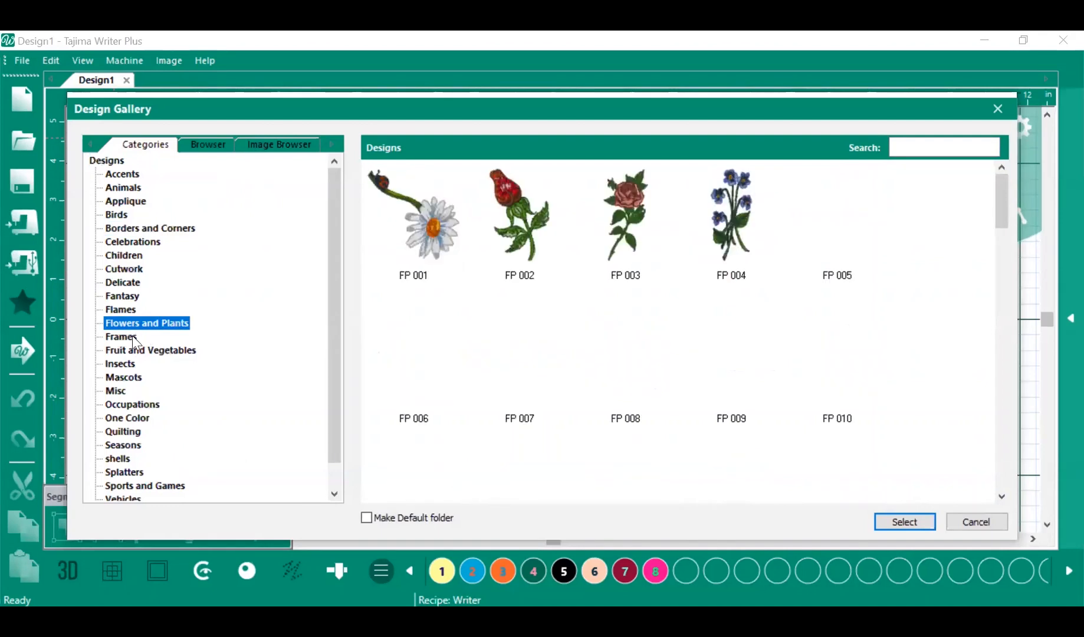
click(127, 405)
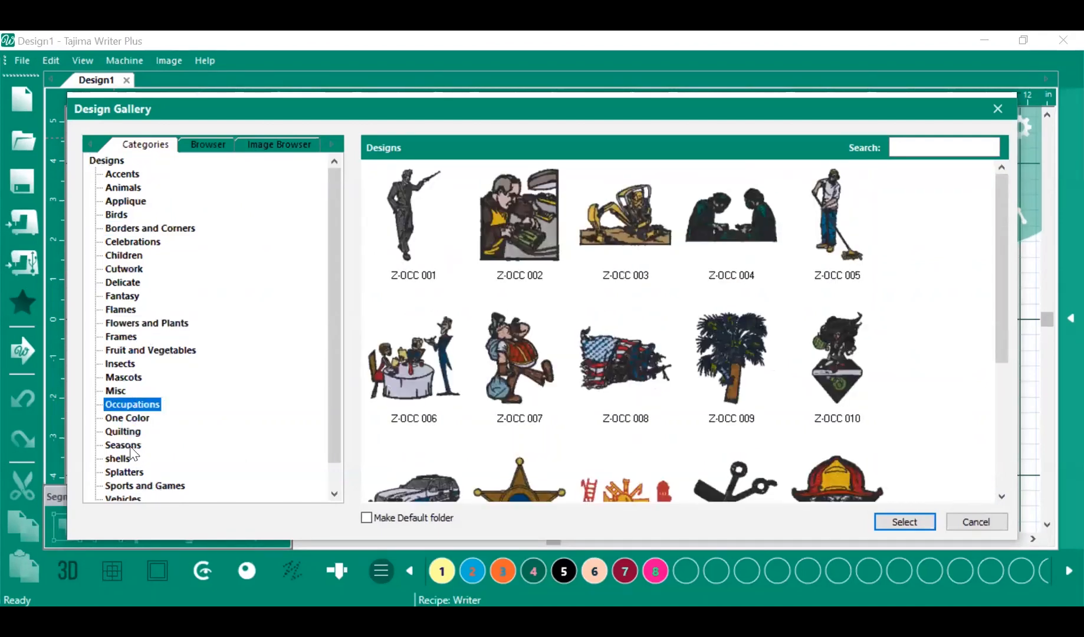
click(122, 447)
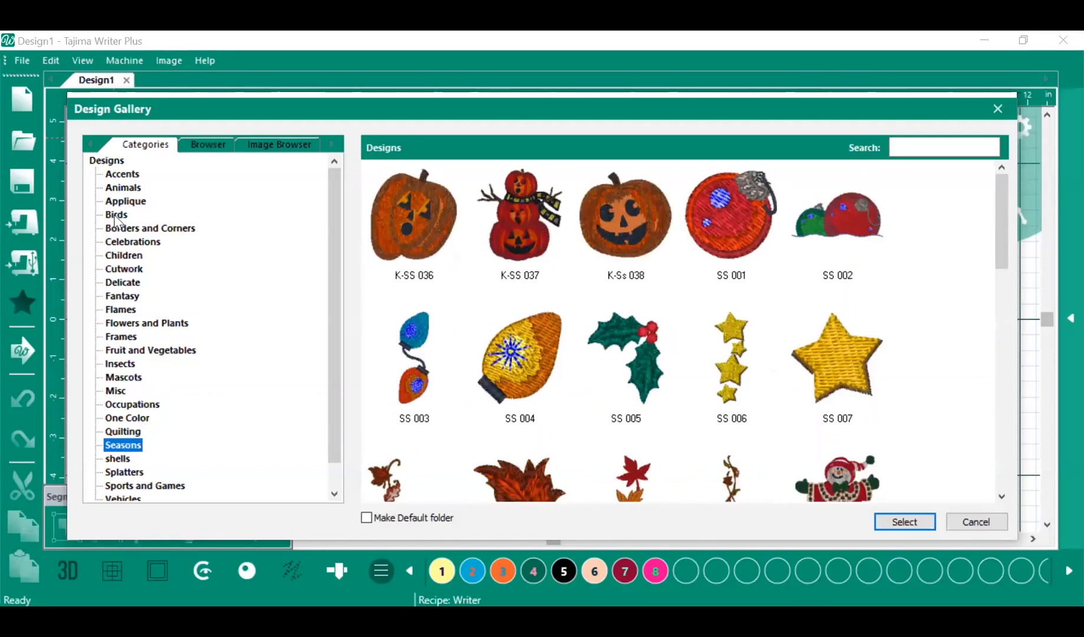
click(122, 175)
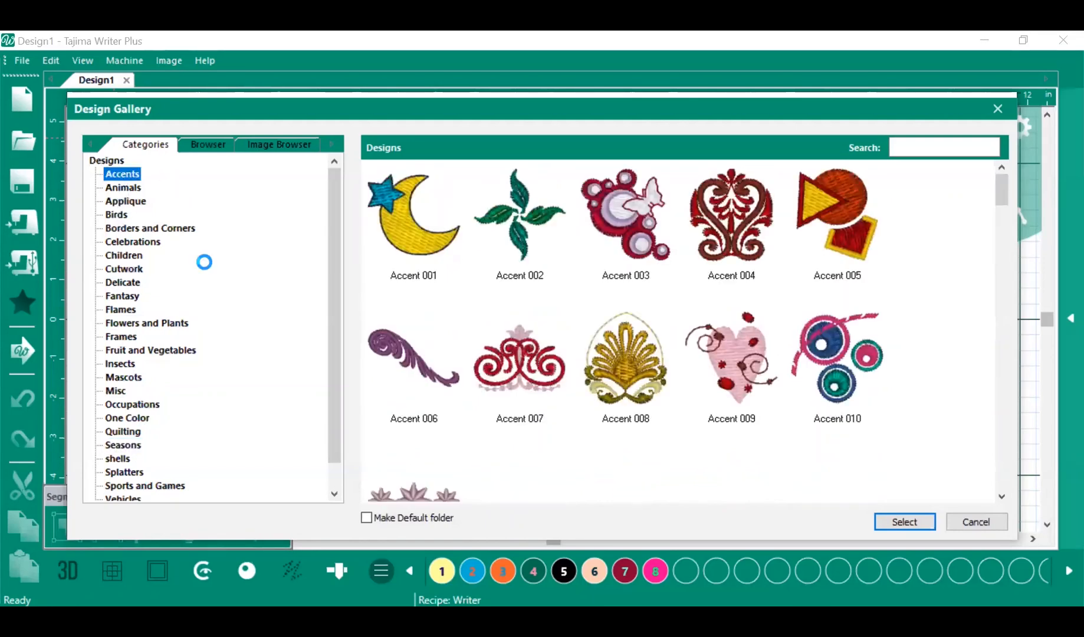
scroll(575, 308, down, 5)
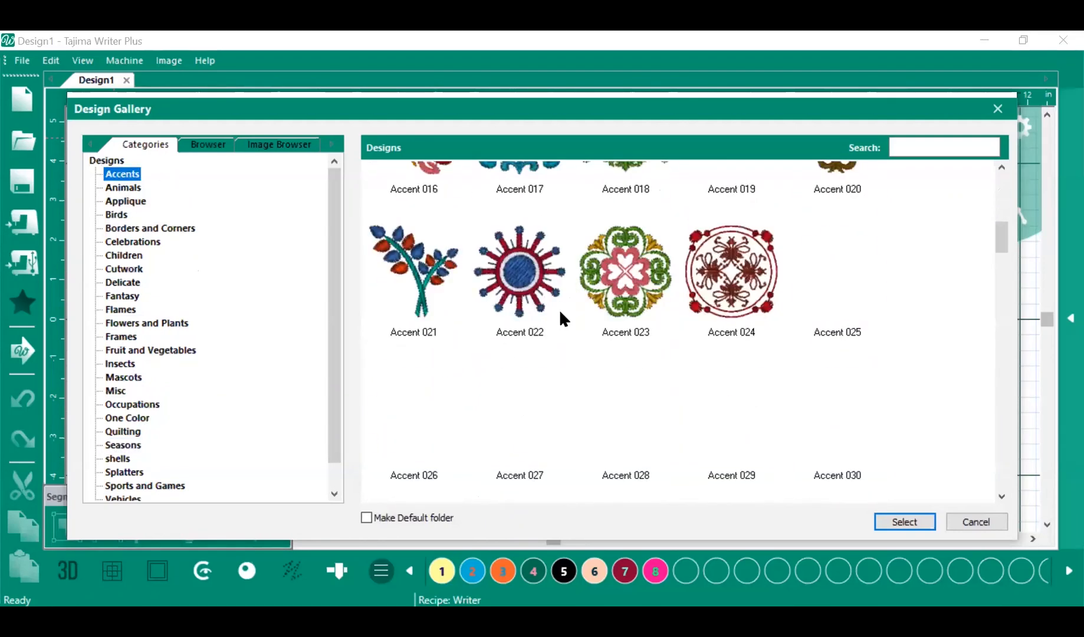
scroll(559, 313, up, 5)
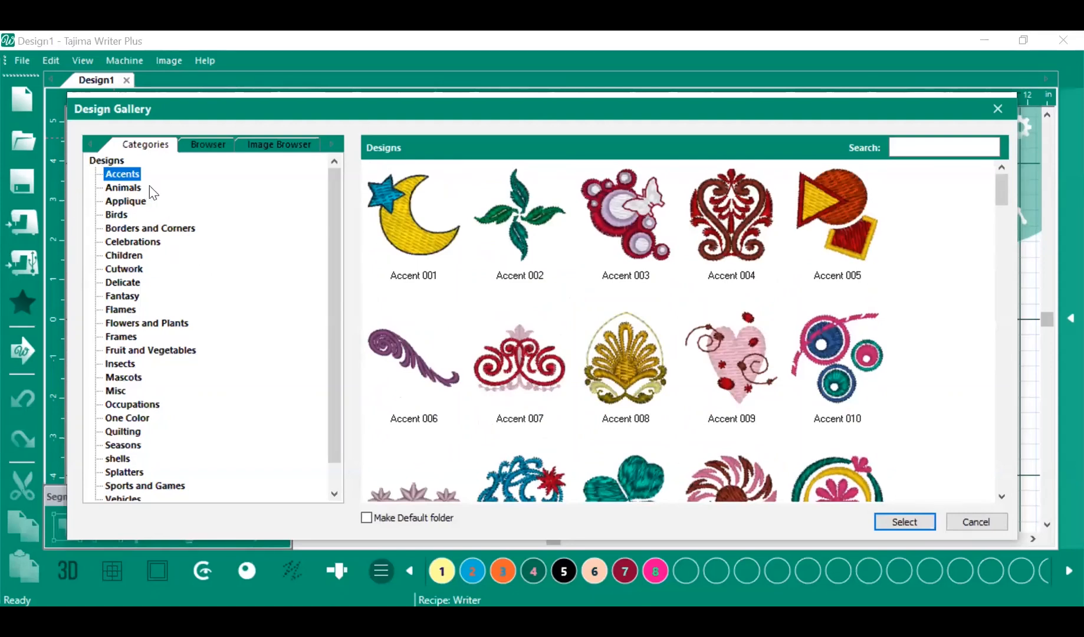
Insert the candle design CE 001 from the Celebrations category into the hoop
click(136, 243)
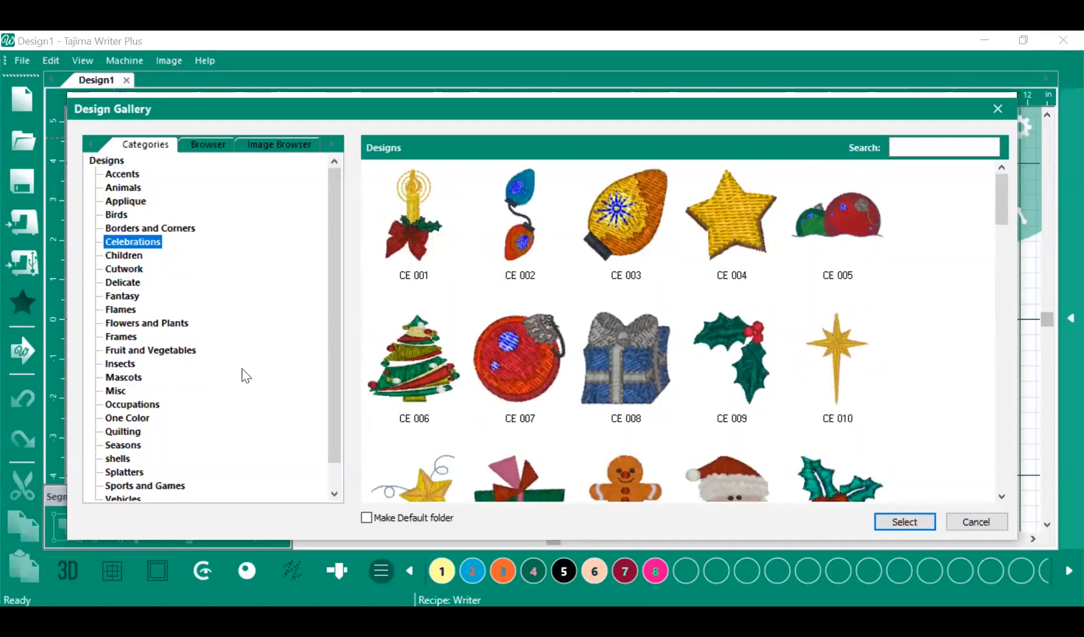
click(404, 223)
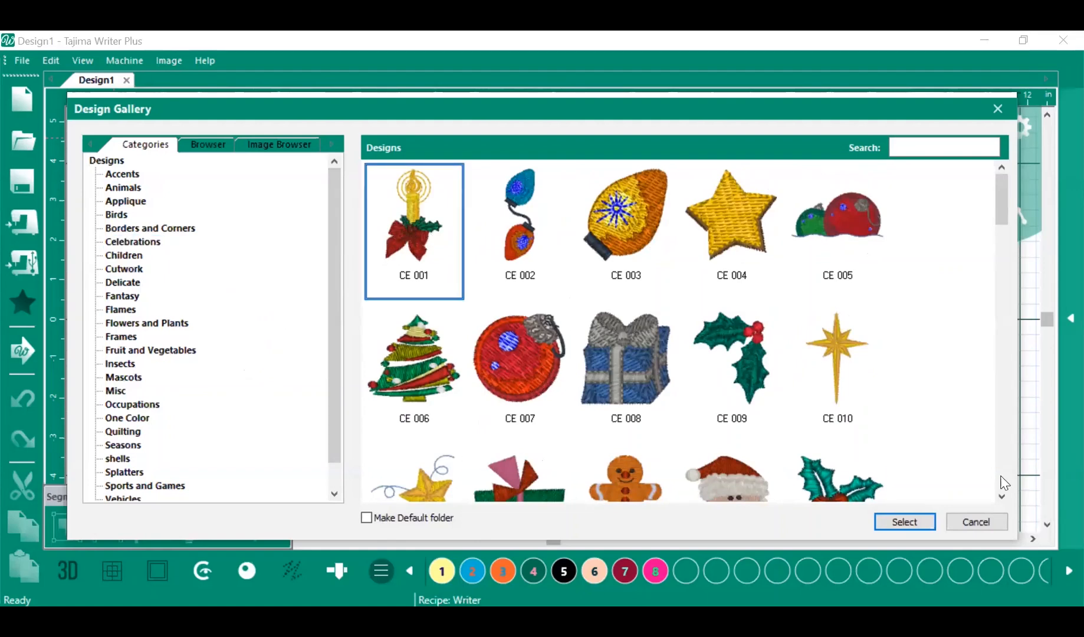
click(904, 521)
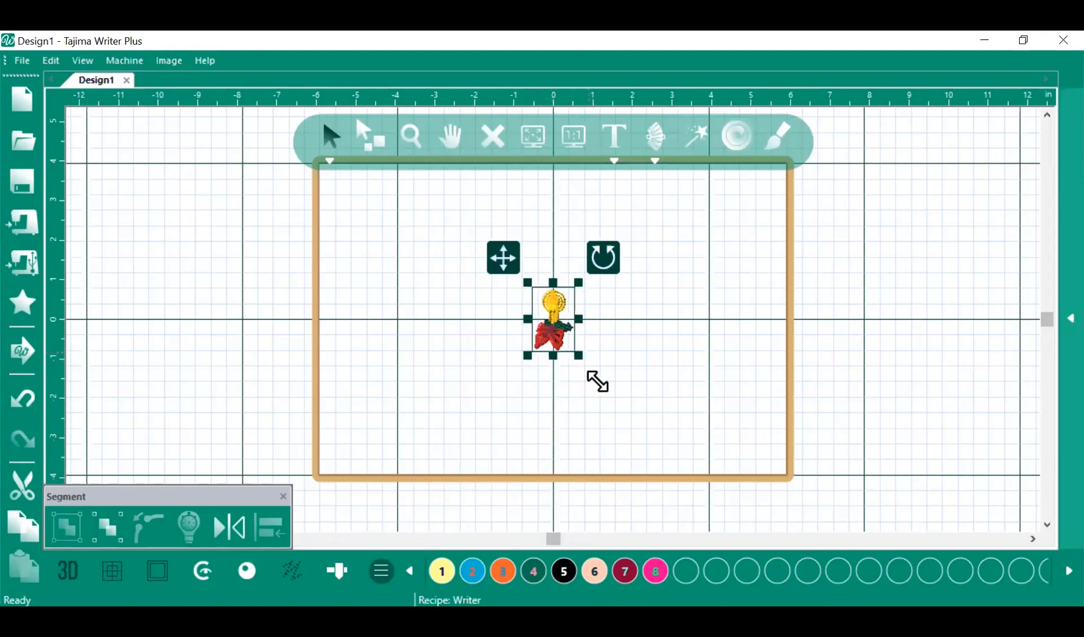
Enlarge the candle design proportionally to about 3.69 x 5.98 in, center it in the hoop and deselect it
drag(597, 382, 672, 421)
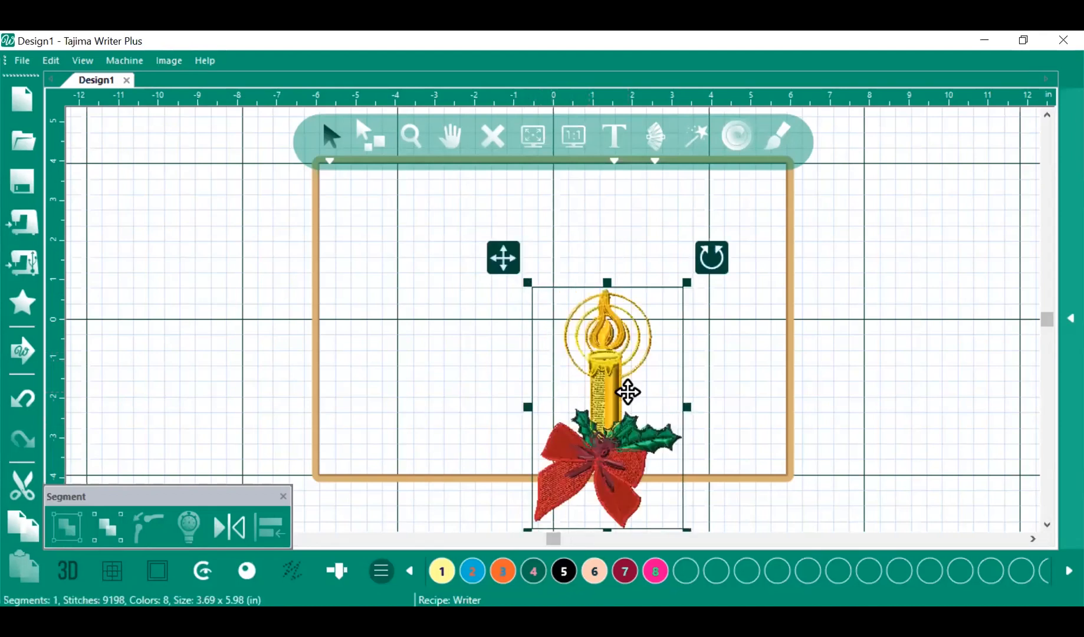
drag(627, 392, 571, 307)
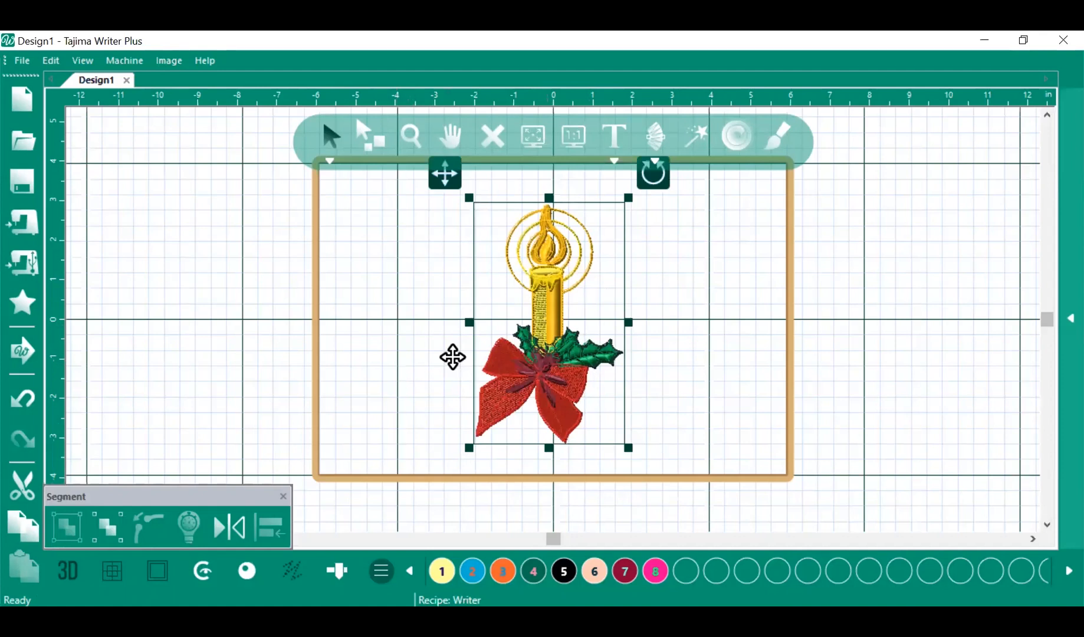
click(648, 282)
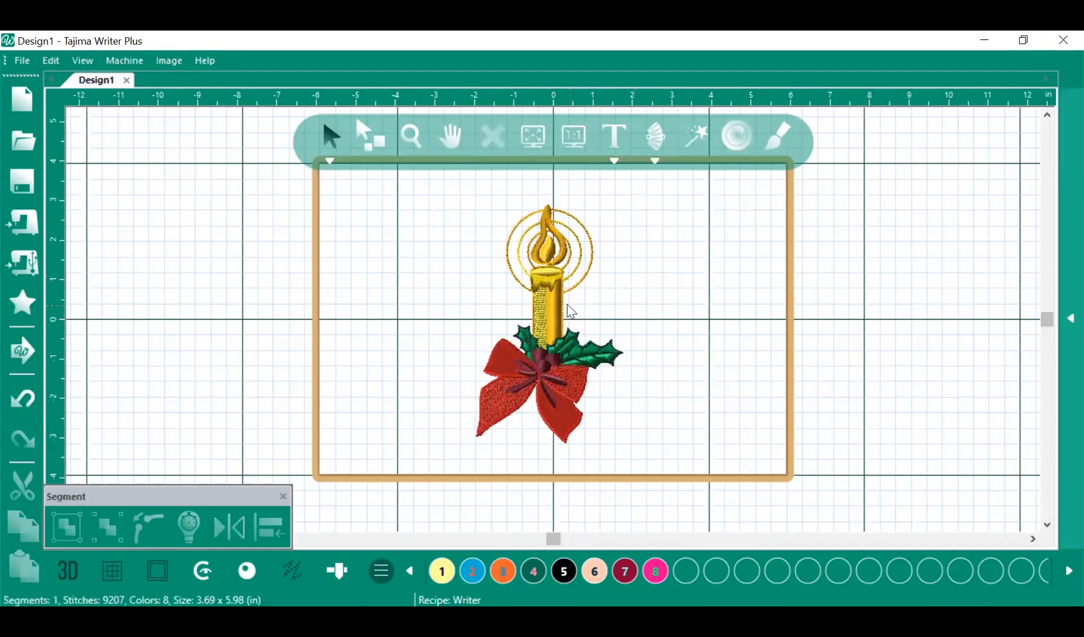
Stretch the candle design to about 4.50 in wide and 6.32 in high and re-center it in the hoop
click(539, 311)
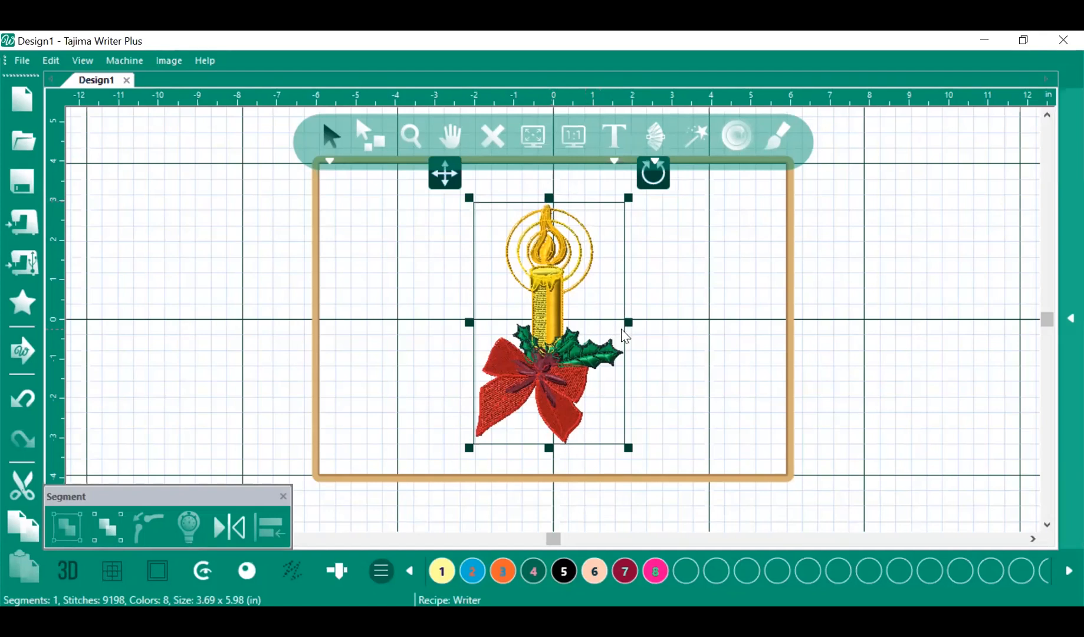
drag(631, 323, 655, 322)
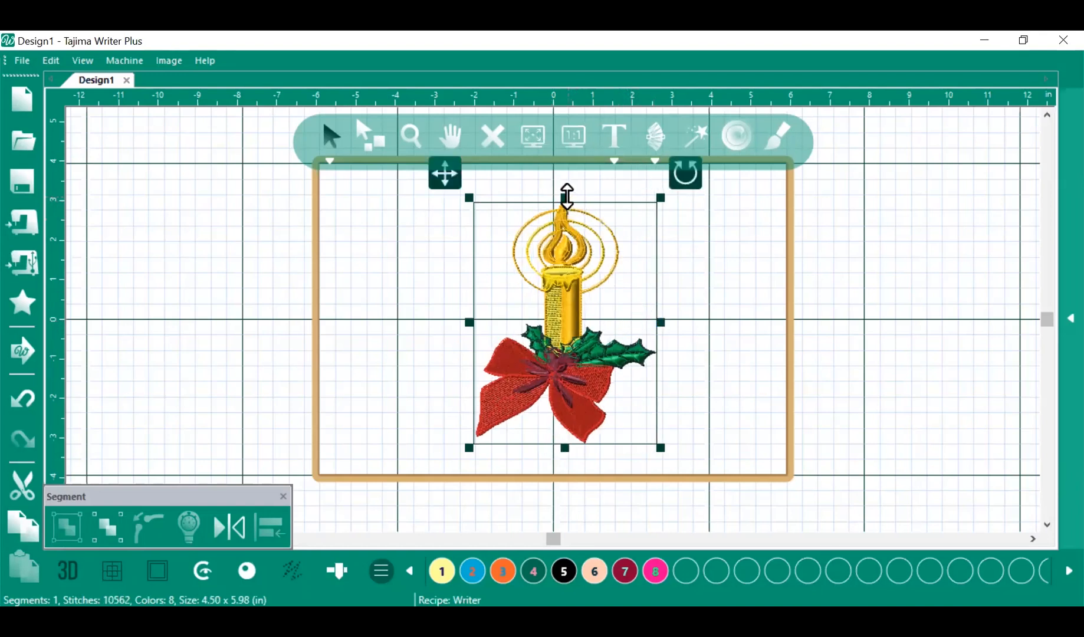
drag(567, 197, 567, 191)
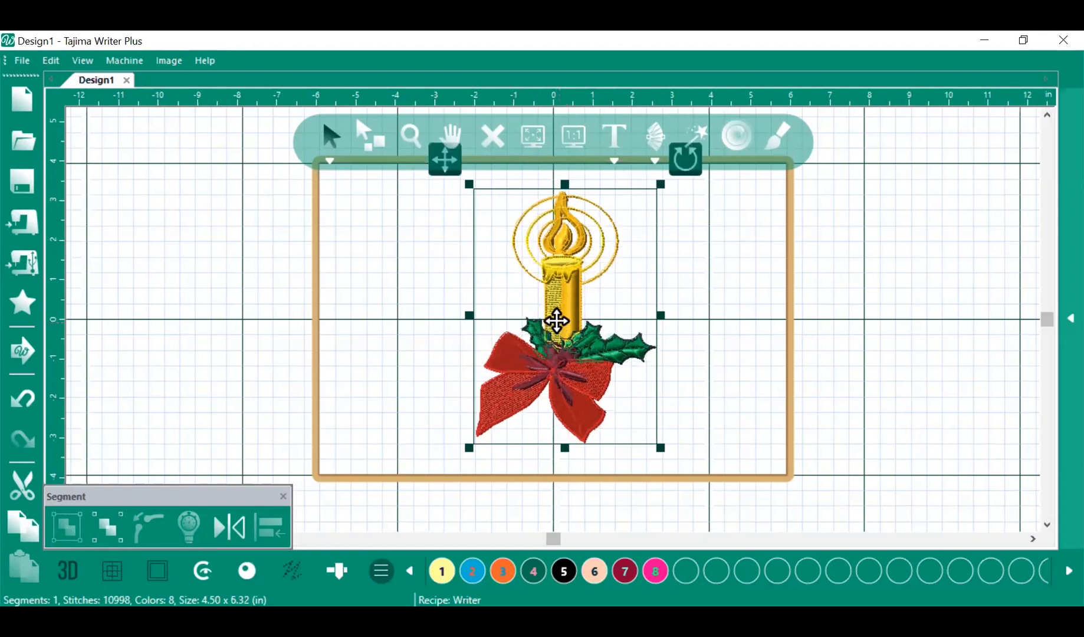
drag(556, 321, 539, 323)
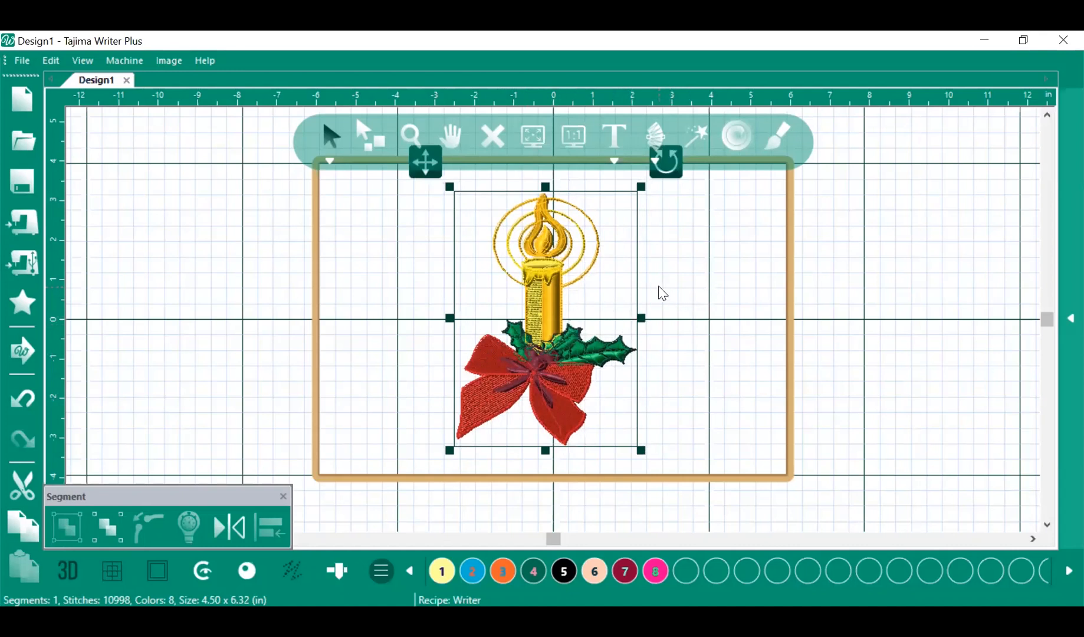
Show the candle design's properties and color sequence, and ungroup the design into its separate color segments
scroll(564, 306, up, 1)
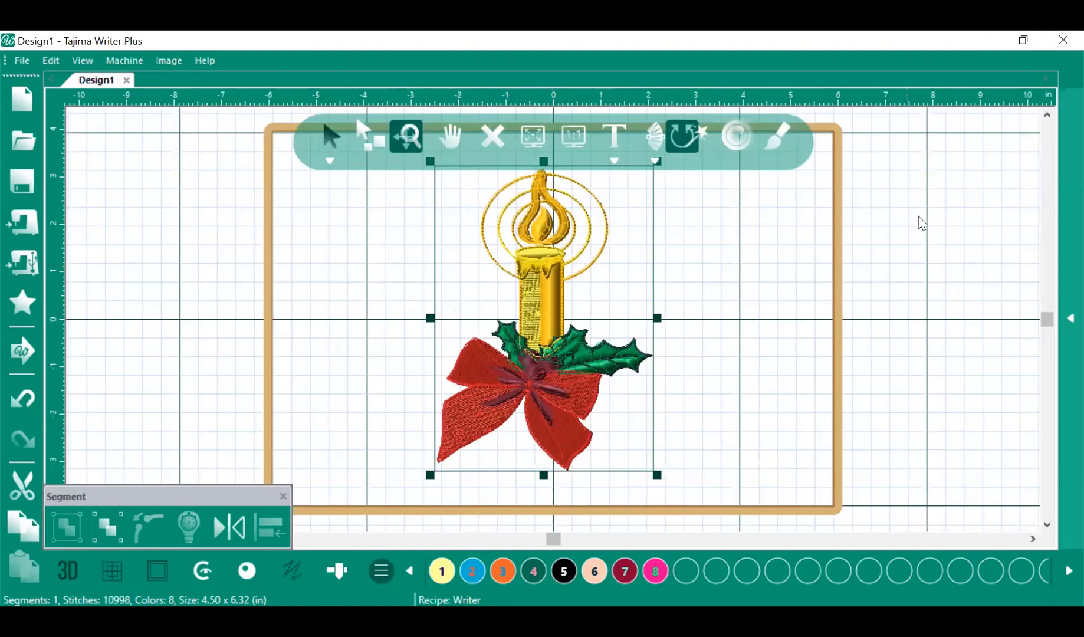
click(1061, 319)
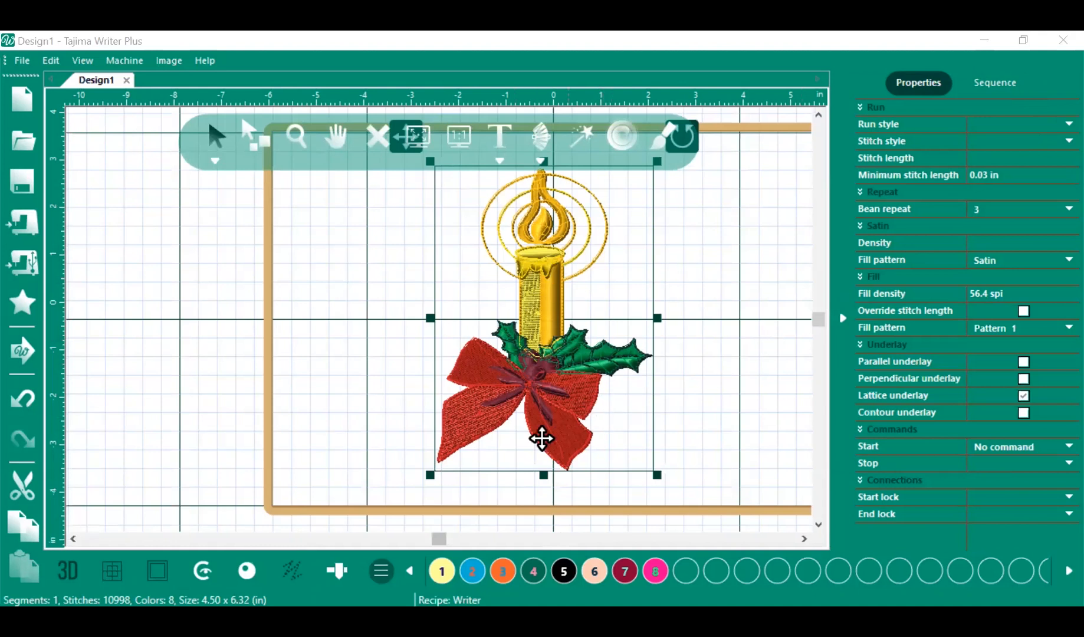
click(1006, 84)
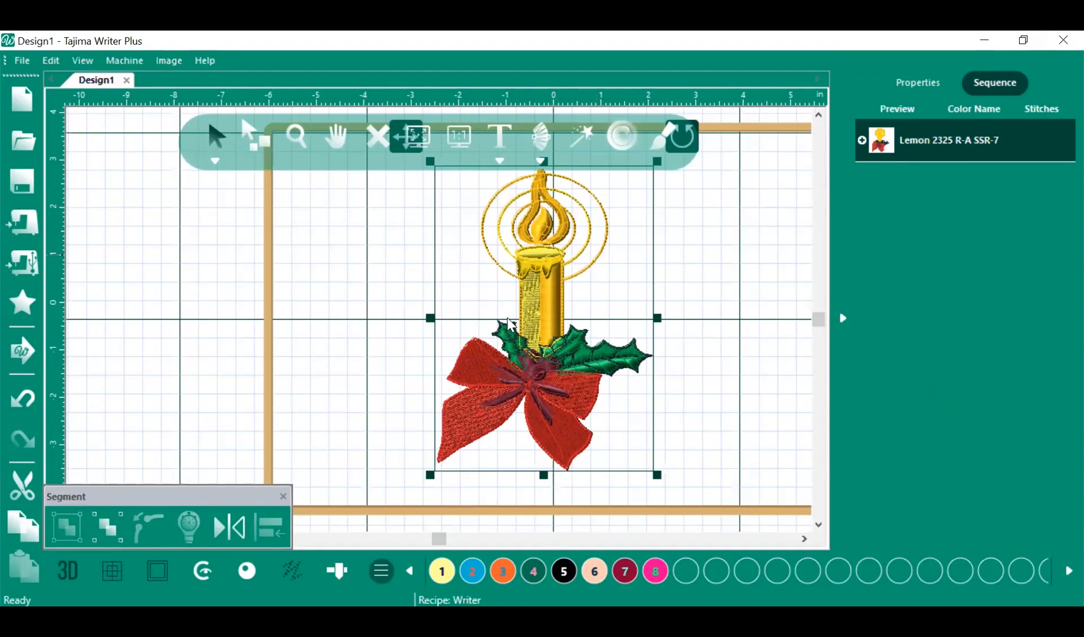
click(111, 534)
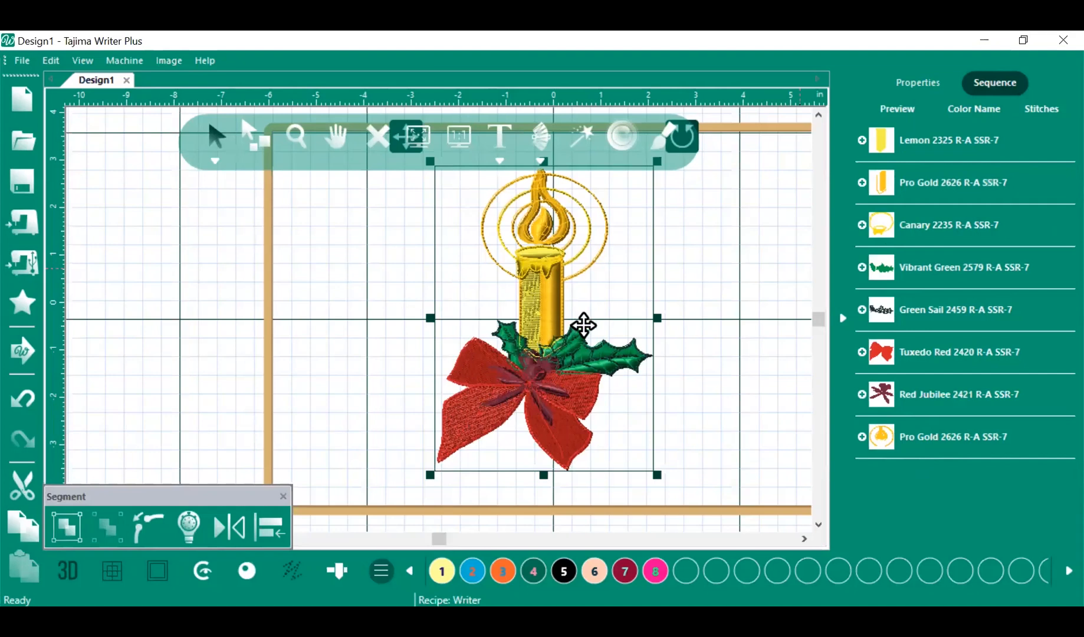
Select the Tuxedo Red bow segments in the color sequence and review their run style and stitch style options
scroll(741, 407, up, 2)
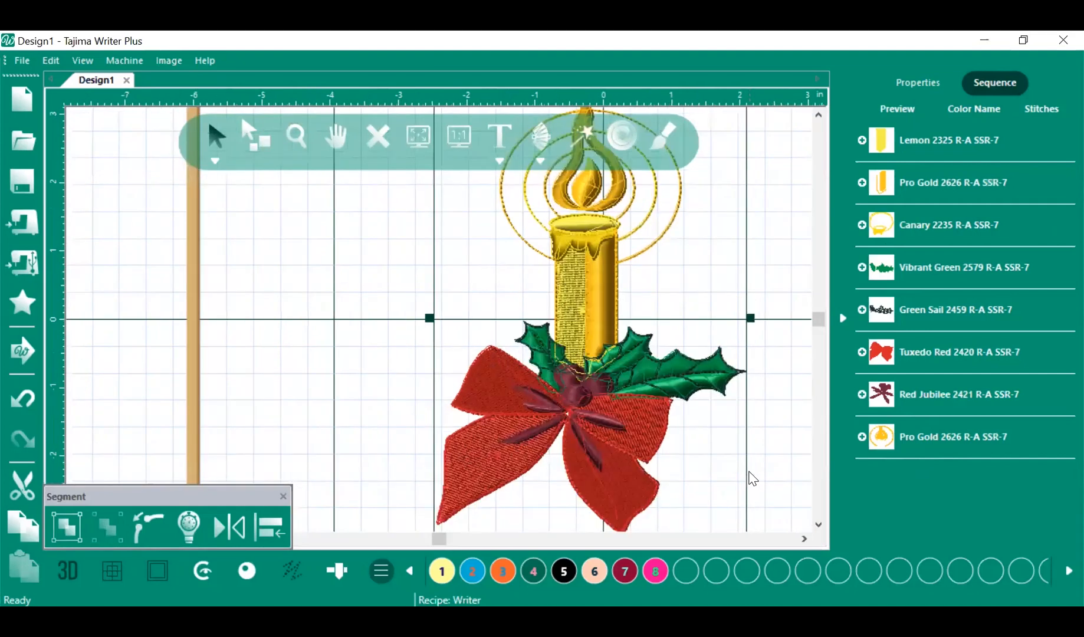
click(890, 357)
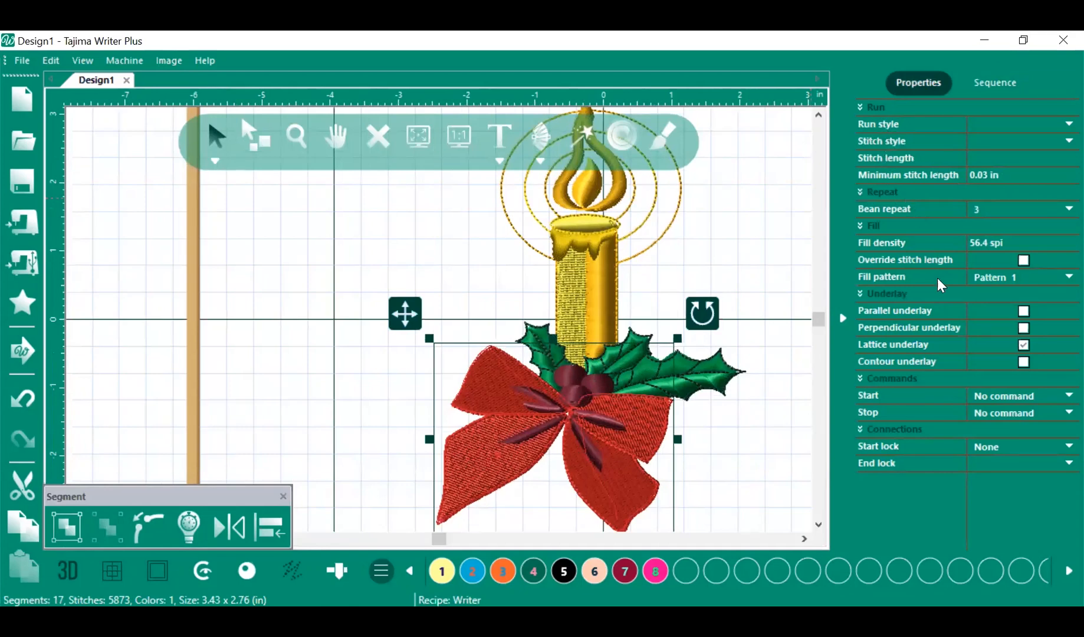
click(1059, 124)
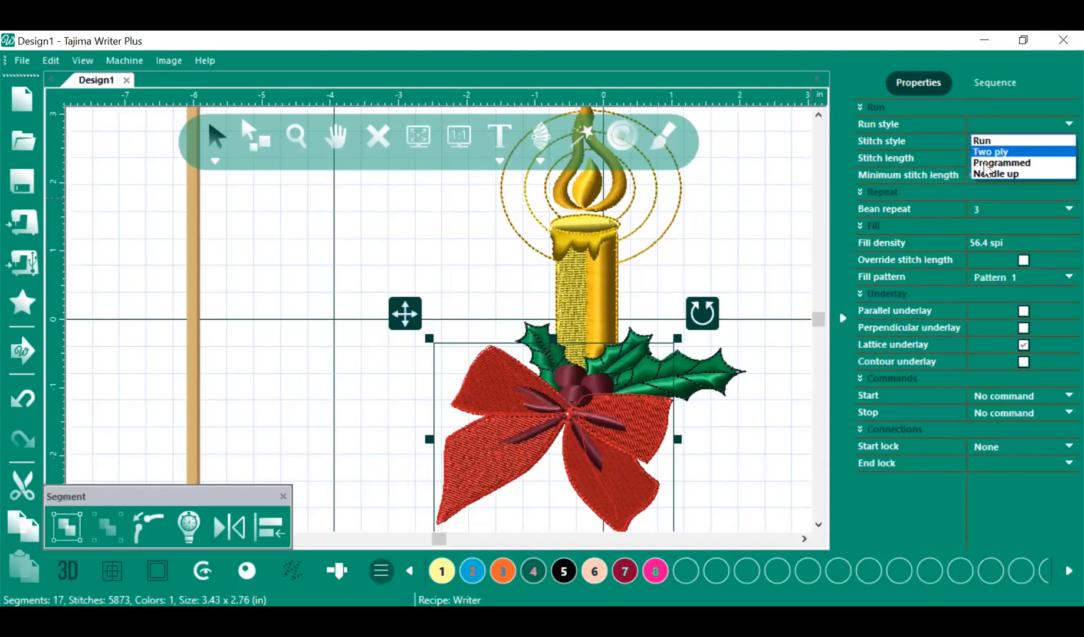
click(1009, 111)
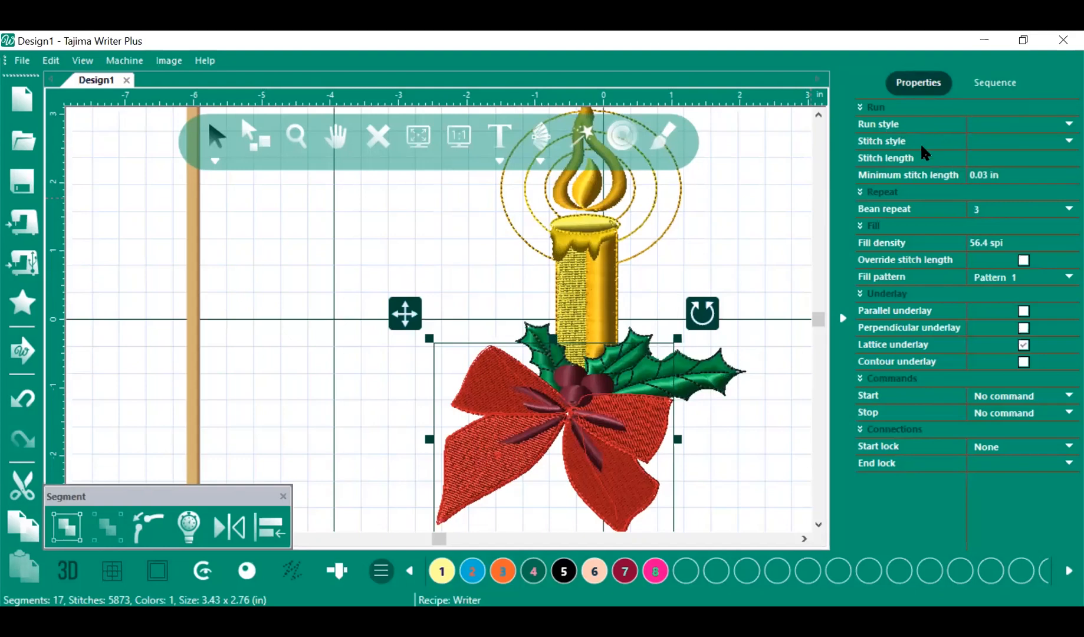
click(1060, 142)
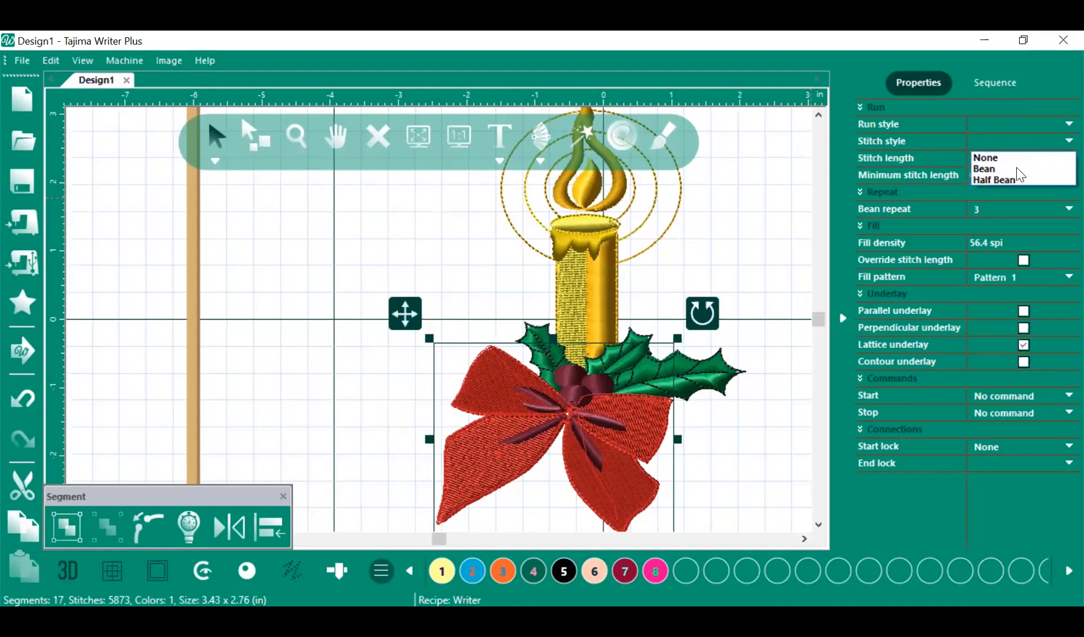
click(1036, 84)
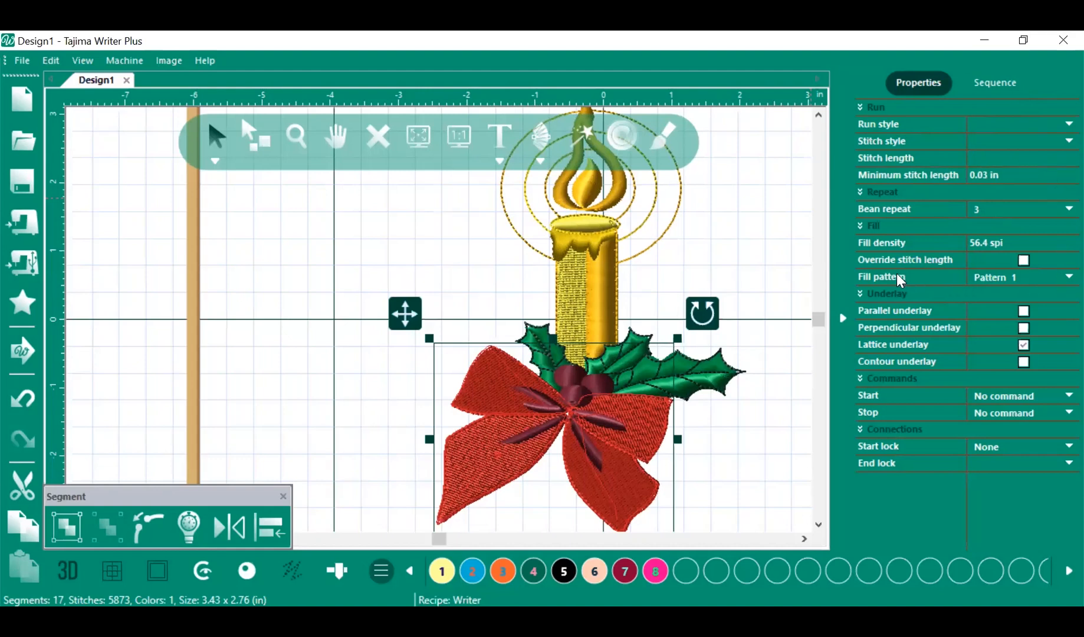
Change the red bow's fill pattern to Pattern 29 and inspect its stitch texture up close
click(1056, 272)
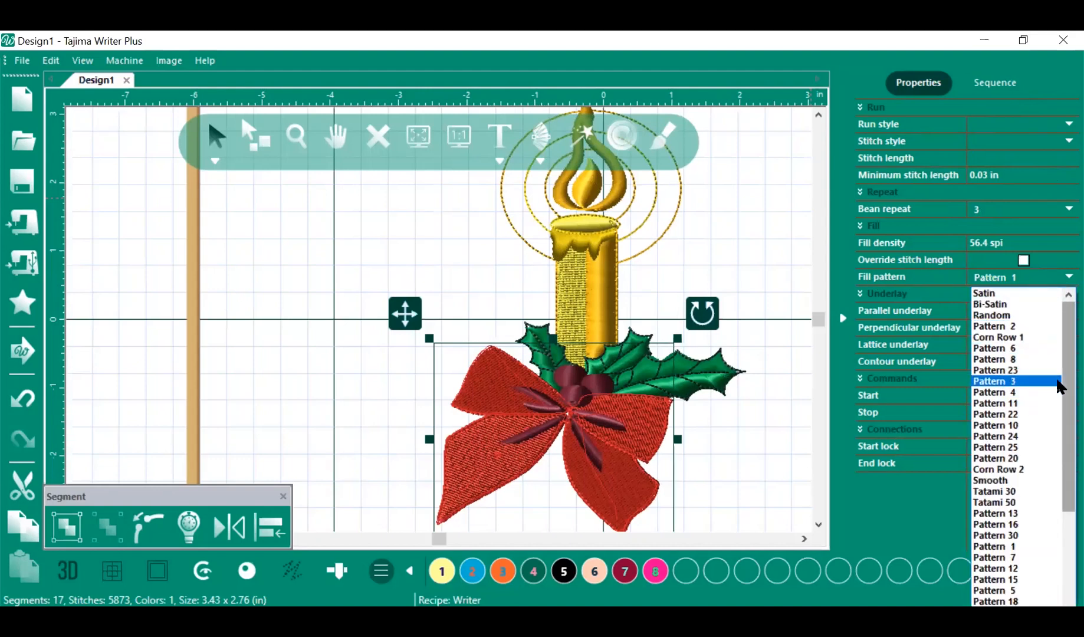
drag(1056, 373, 1056, 470)
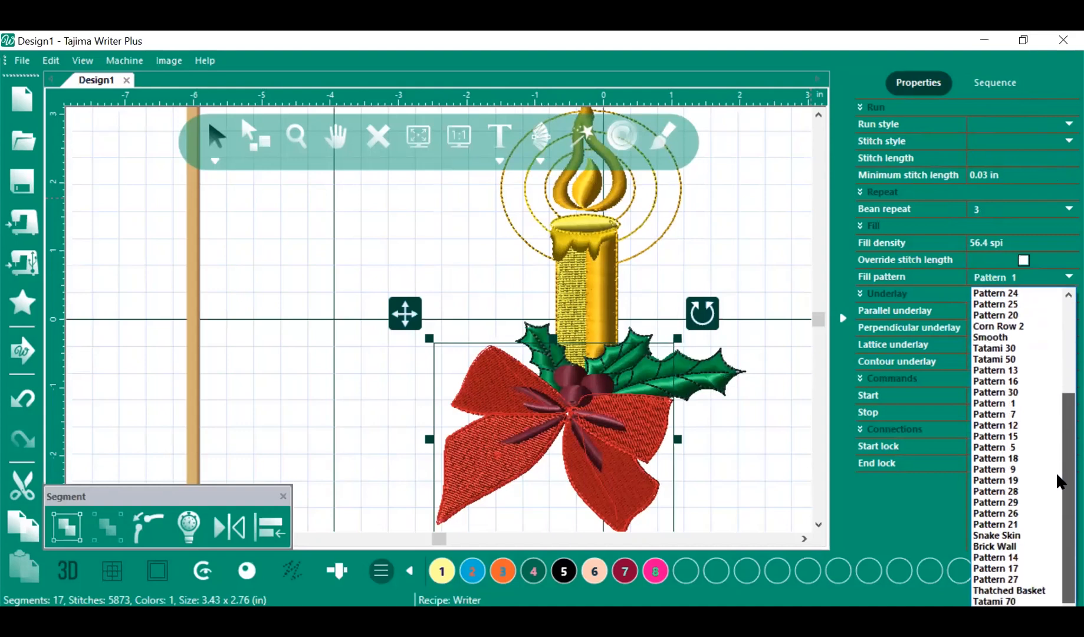
click(1004, 501)
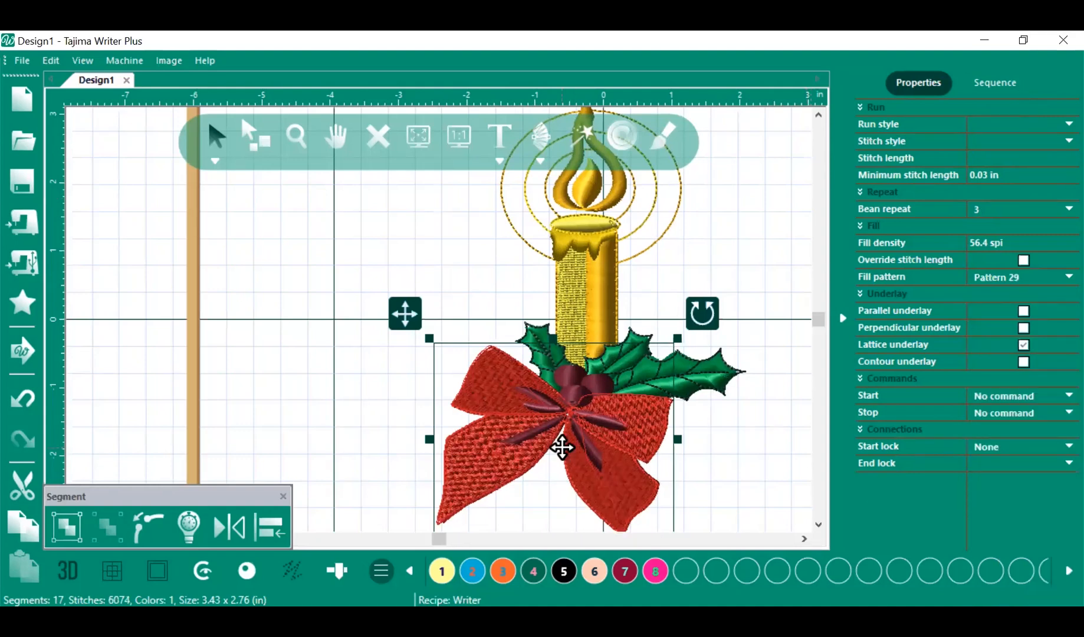
scroll(562, 447, up, 2)
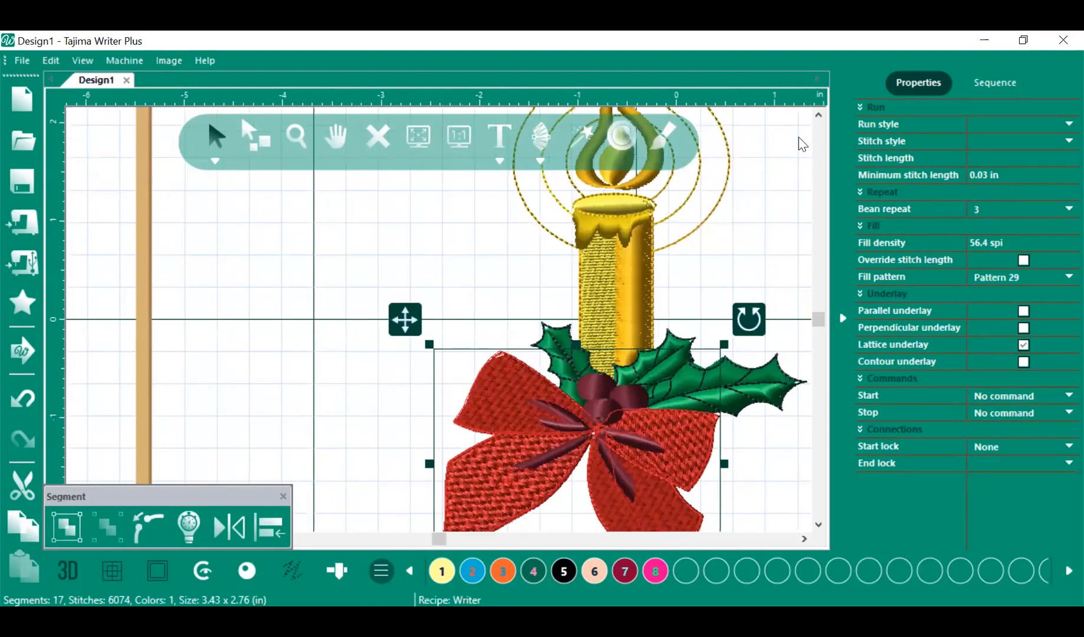
scroll(802, 142, up, 1)
click(818, 523)
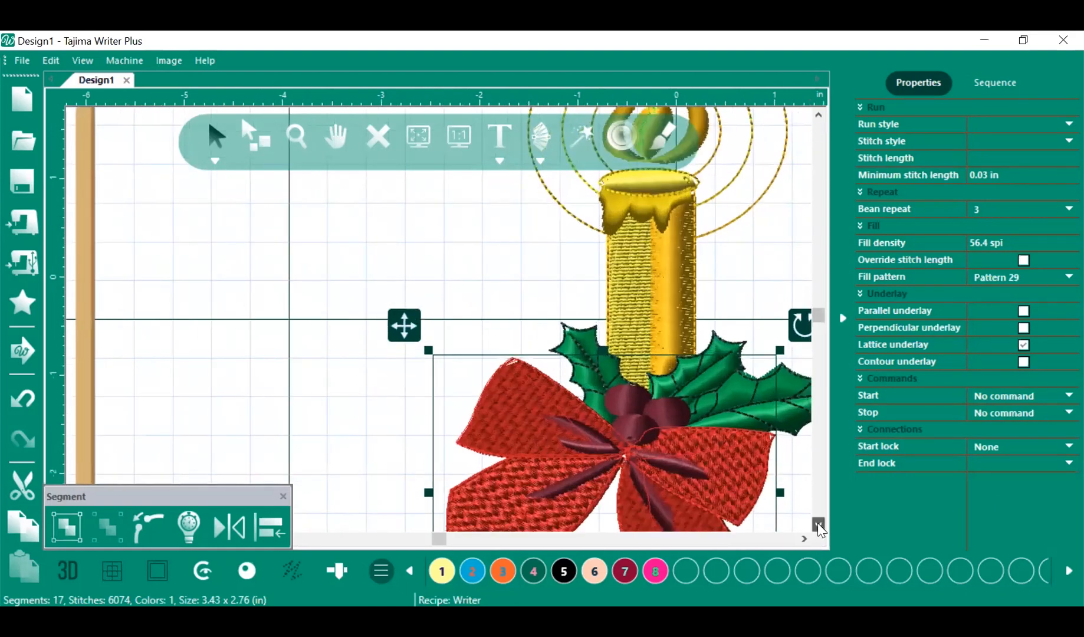
click(819, 524)
click(819, 525)
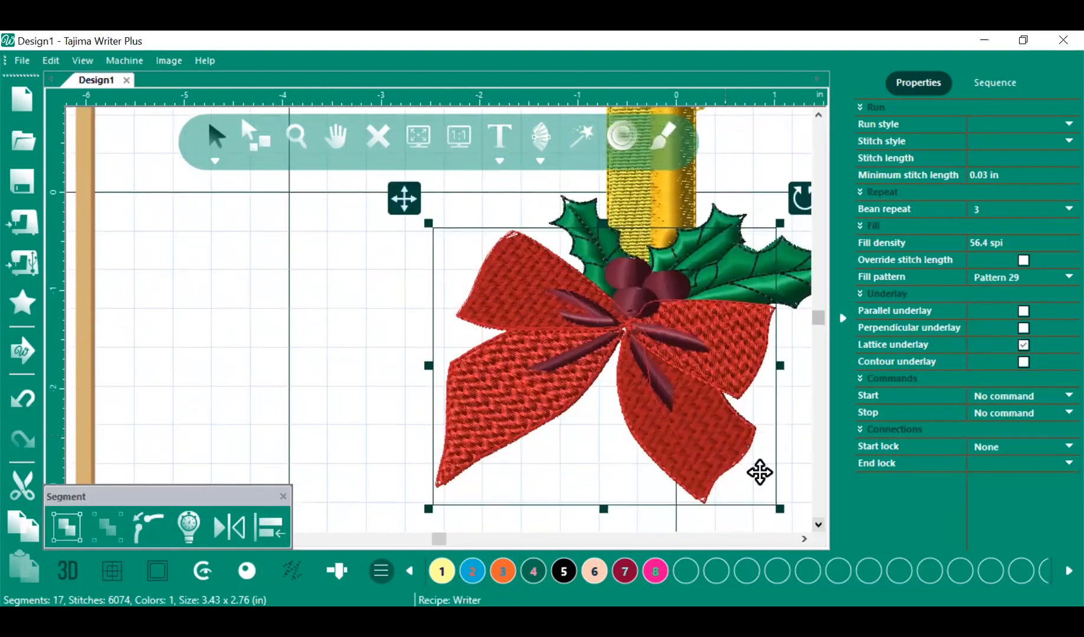
Try Pattern 22 and Pattern 4 as the red bow's fill pattern
click(1057, 276)
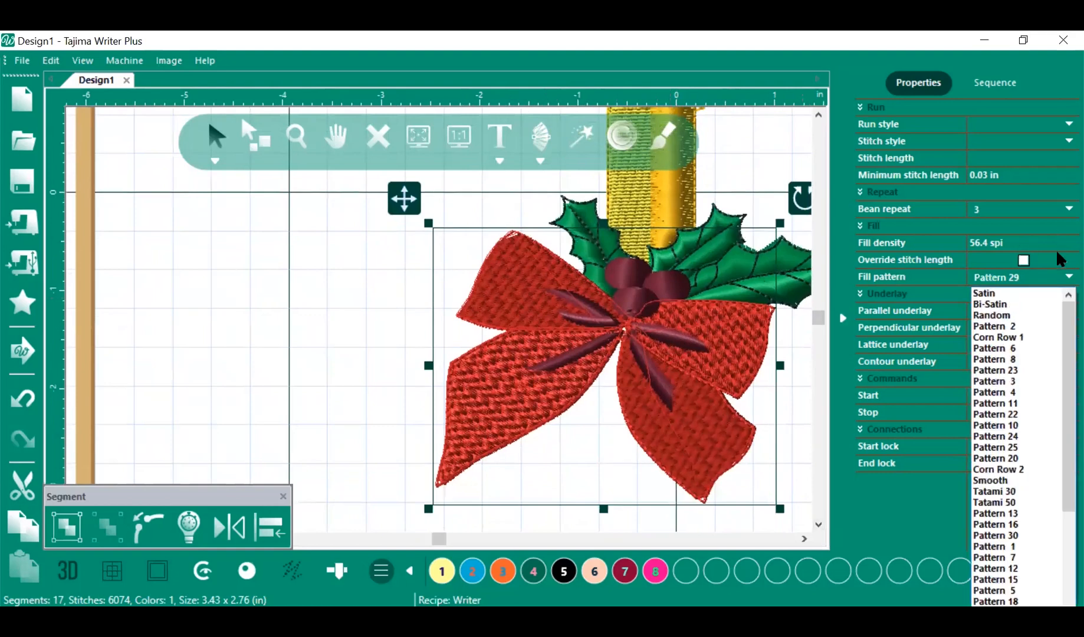
click(1022, 413)
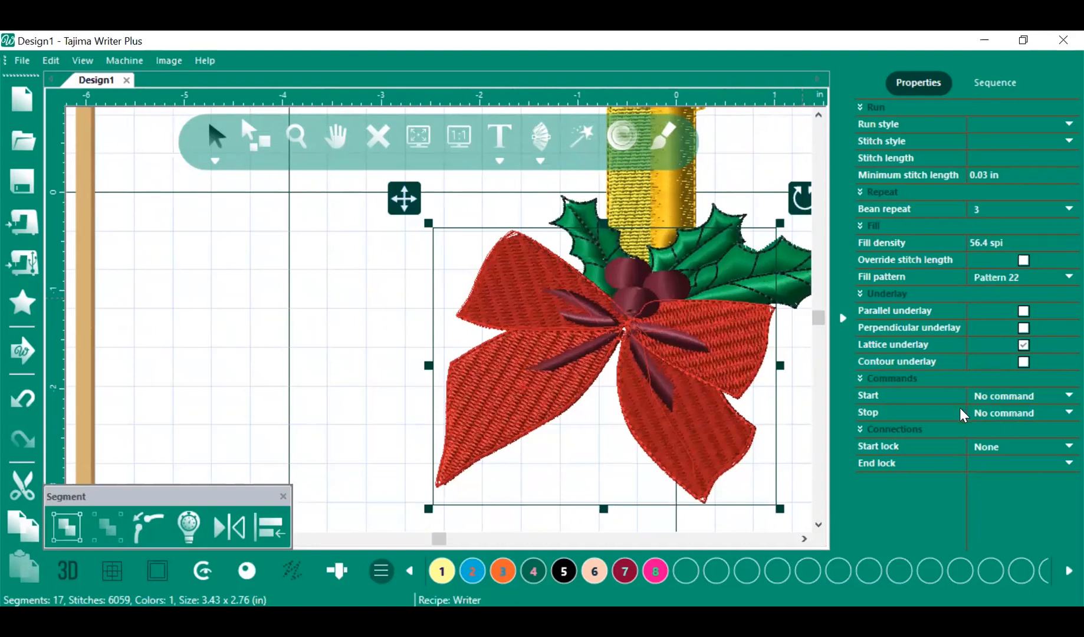
click(1057, 274)
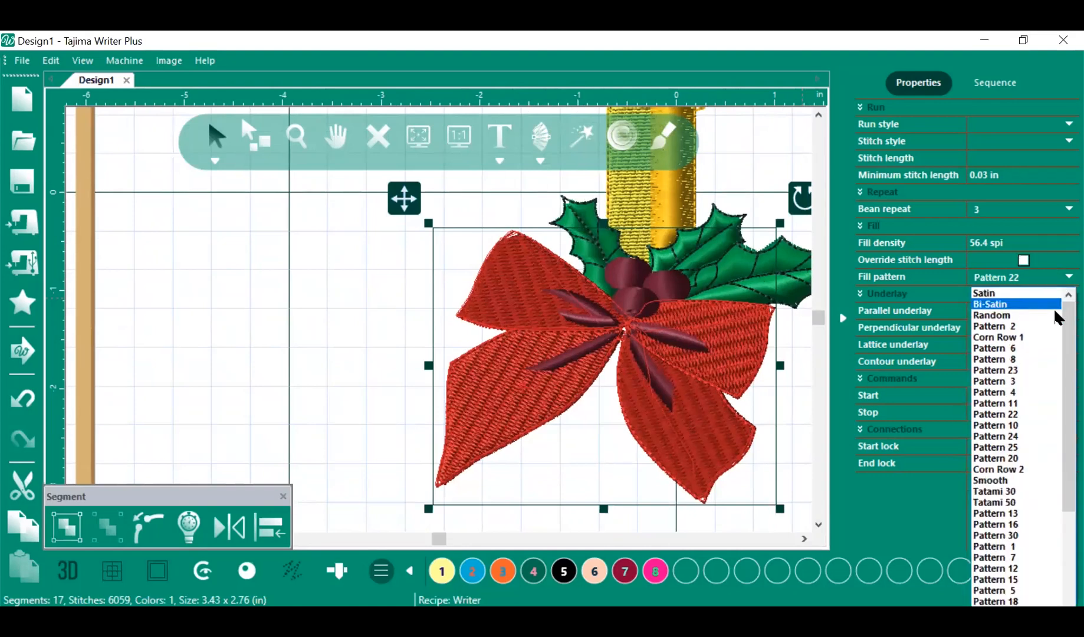
click(1037, 393)
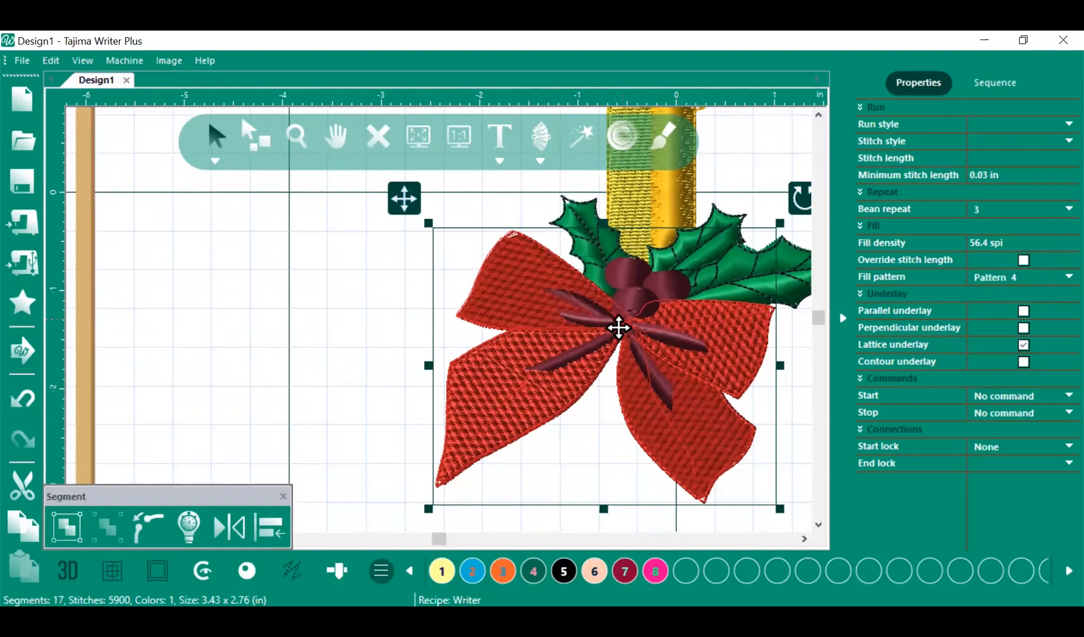
Check the red bow's bean repeat options and set its fill pattern to Pattern 30
click(1056, 206)
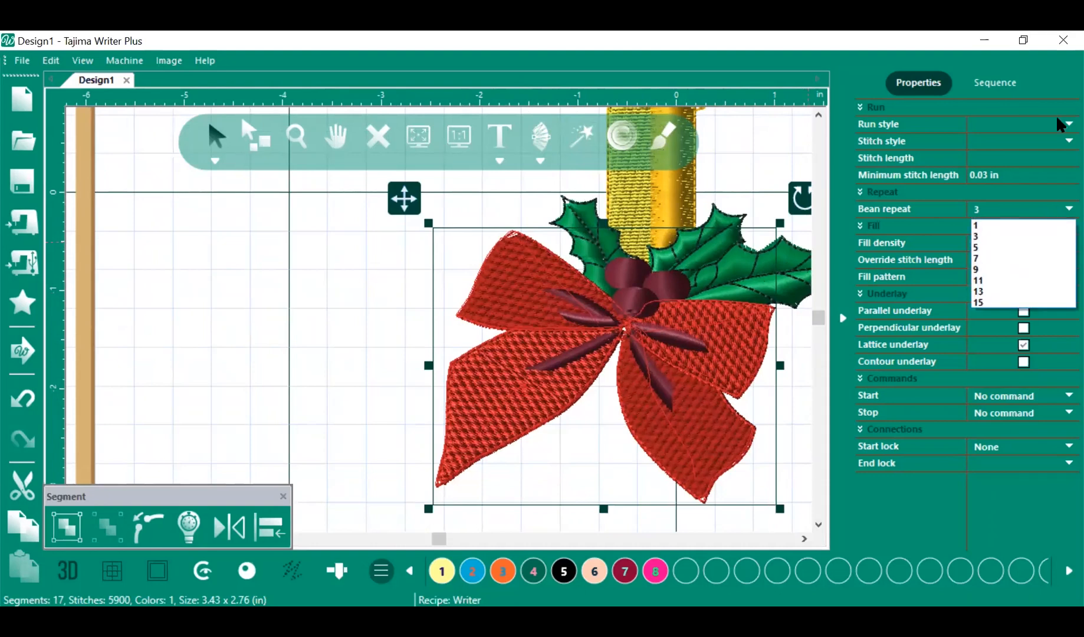
click(788, 416)
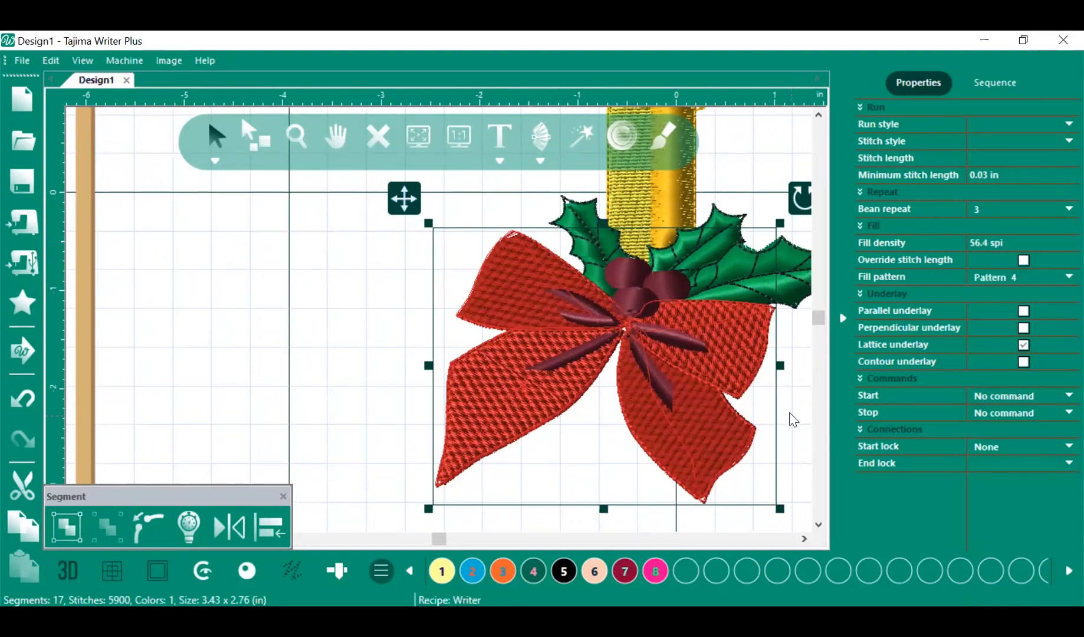
click(1056, 274)
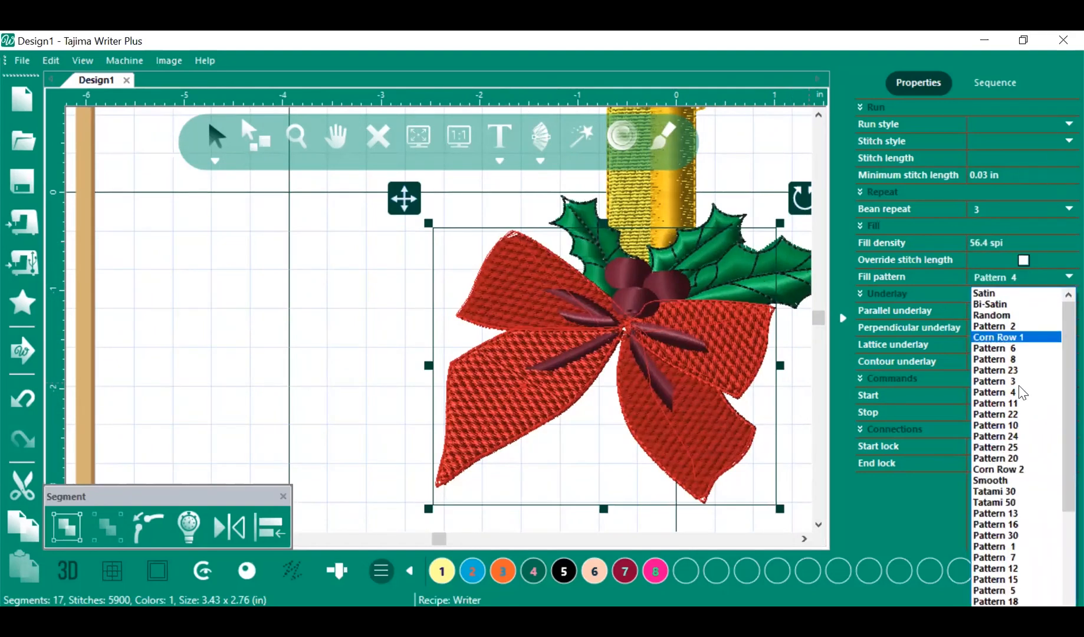
click(1002, 536)
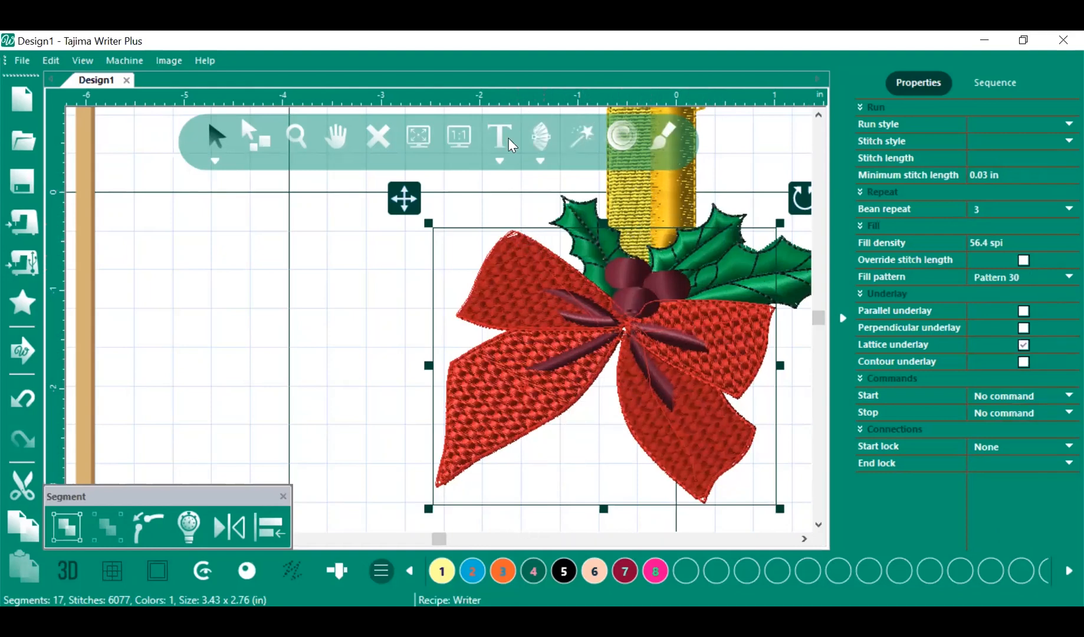
Inspect the candle design at actual size and magnified, and fit the whole hoop back into view
click(460, 135)
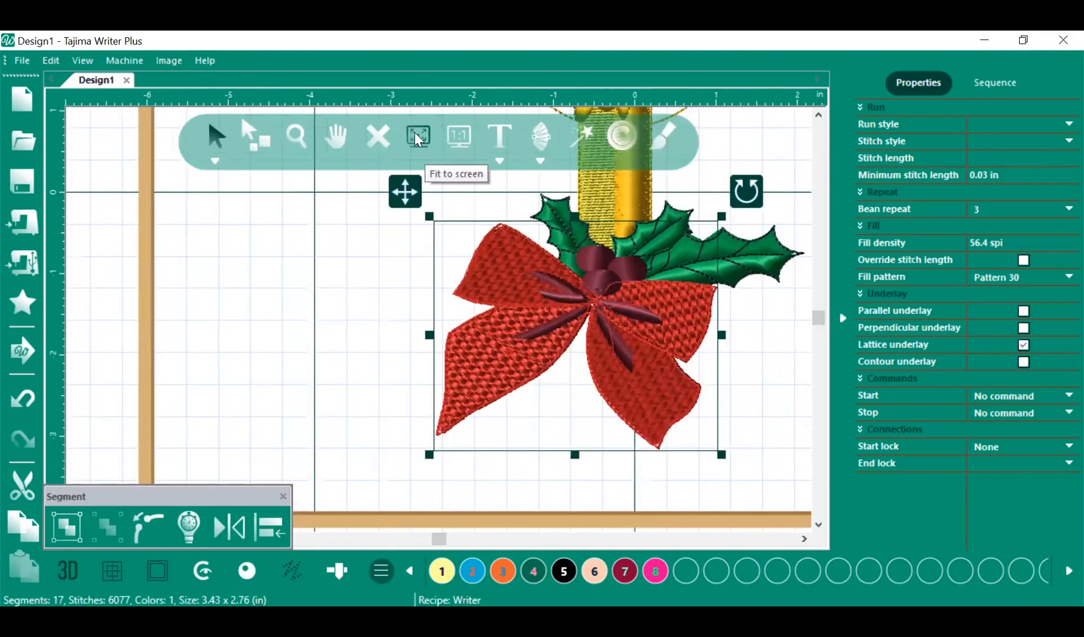
click(416, 137)
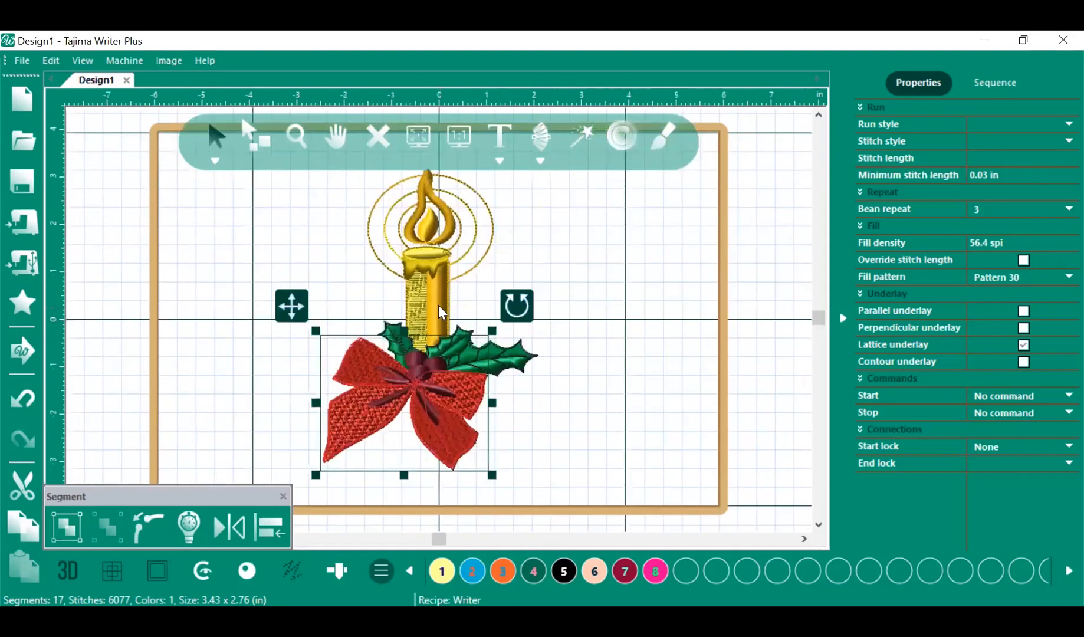
scroll(435, 306, up, 3)
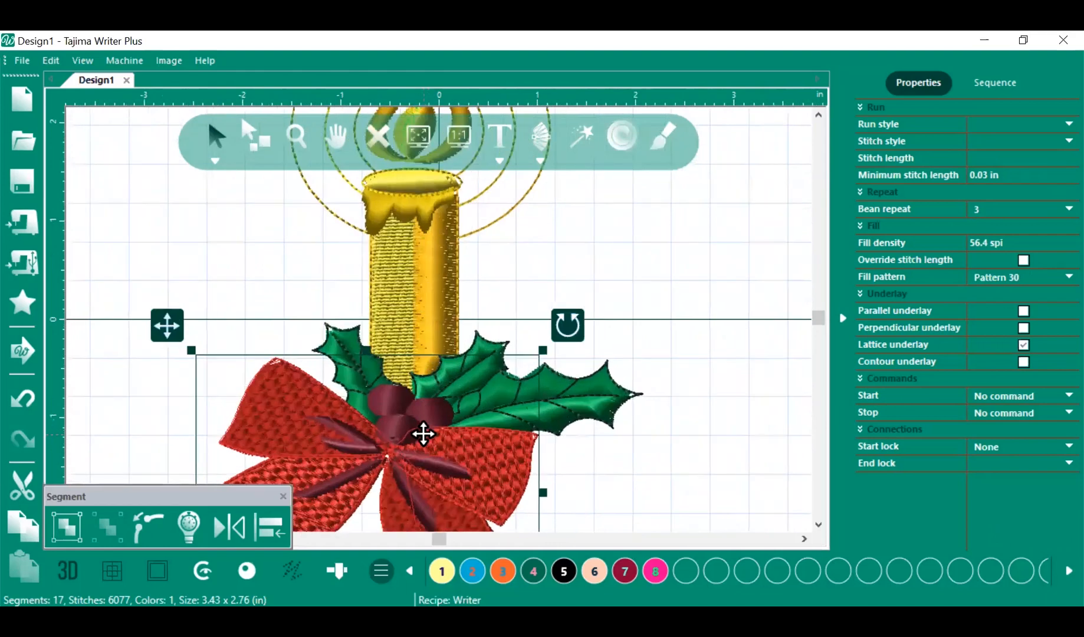
scroll(642, 301, down, 2)
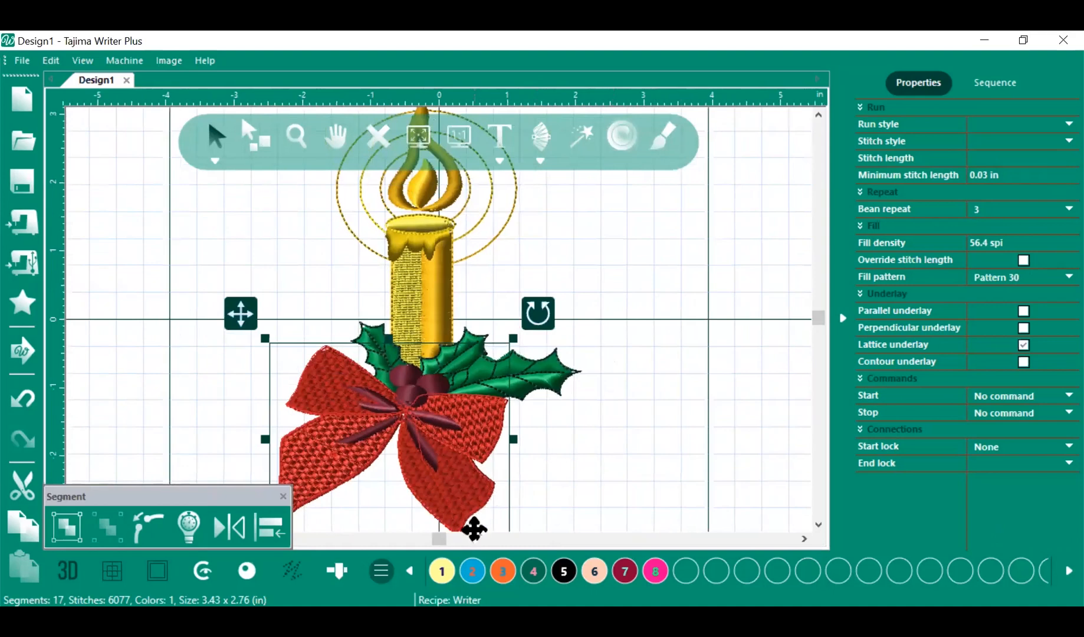
drag(438, 540, 432, 542)
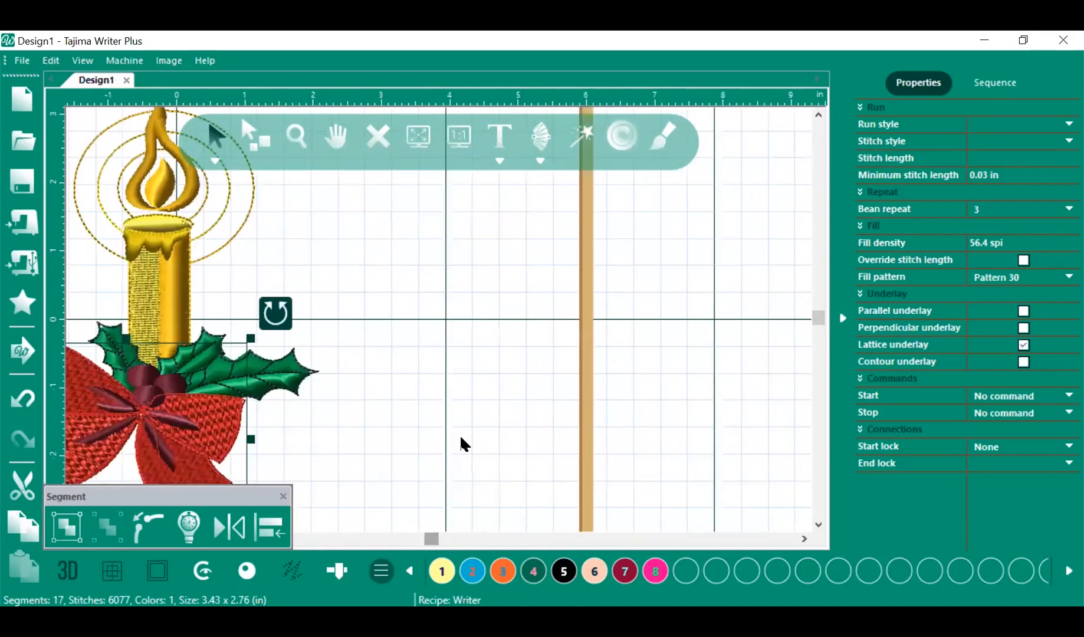
click(421, 138)
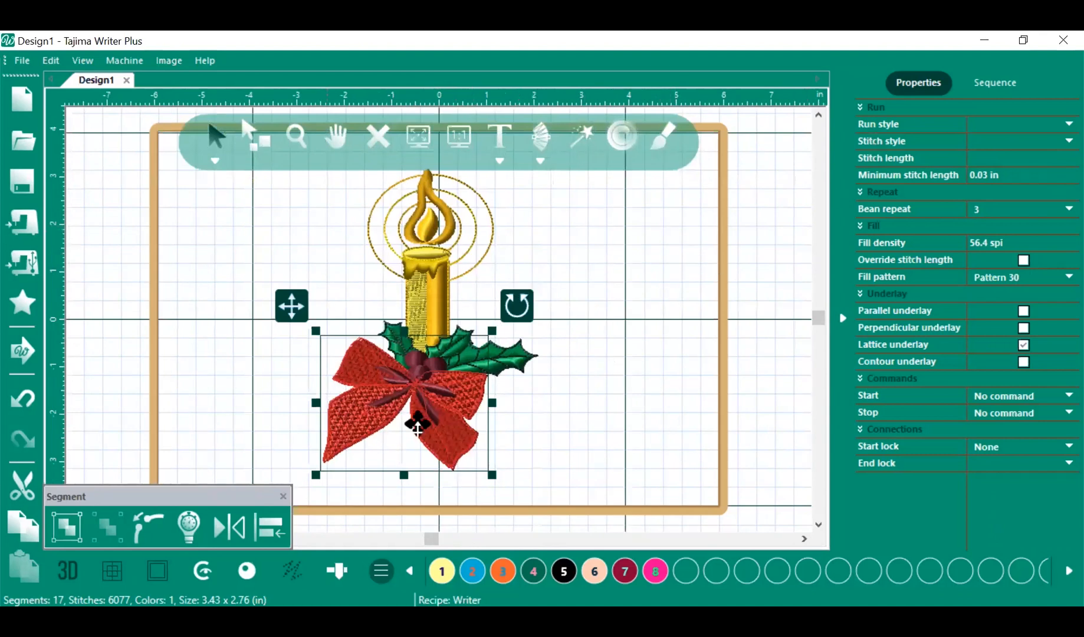
Show the design's color sequence and switch the color bar to the Design Palette
click(992, 86)
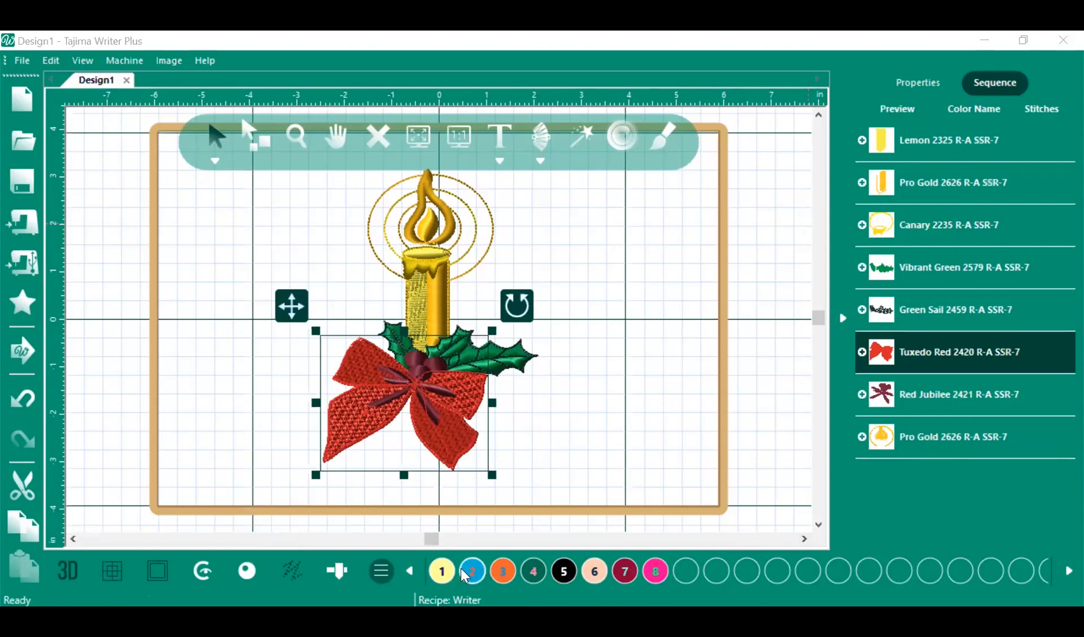
click(380, 570)
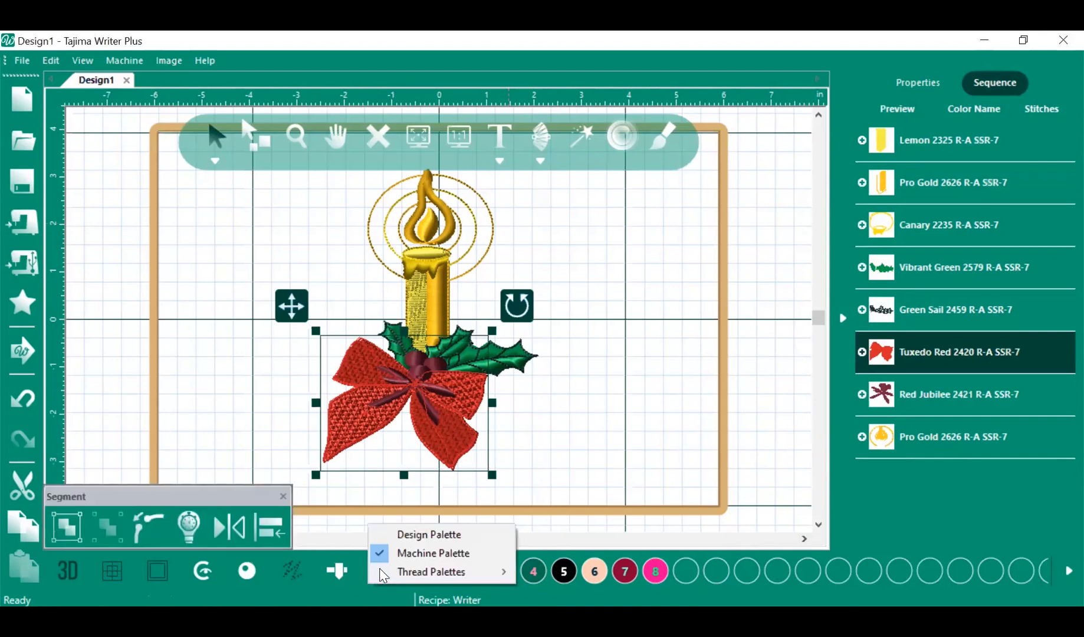
click(408, 538)
click(409, 534)
click(377, 572)
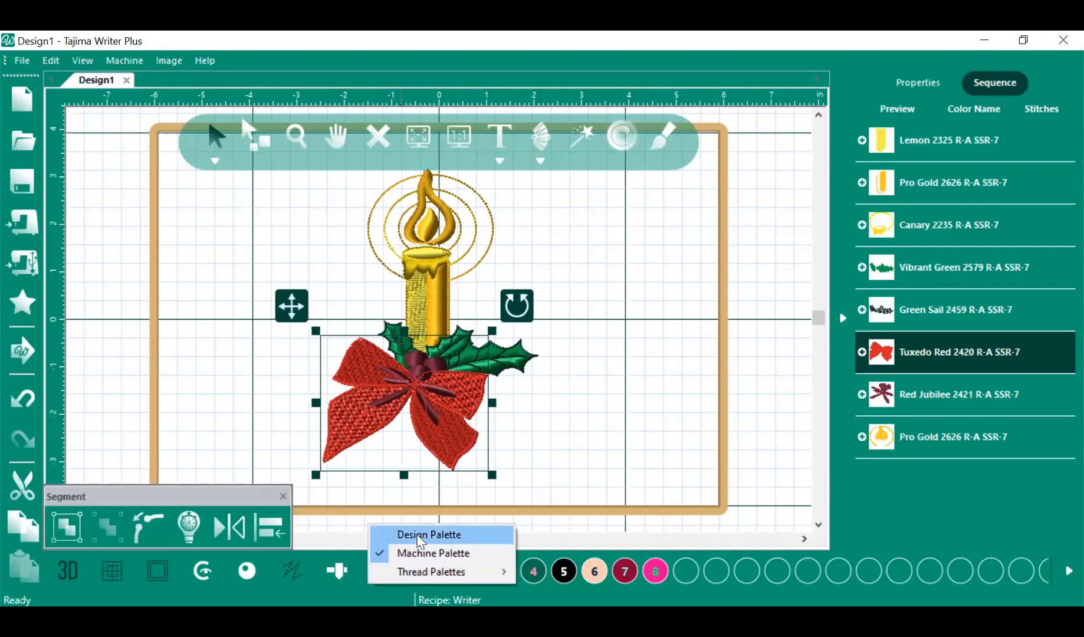
click(418, 535)
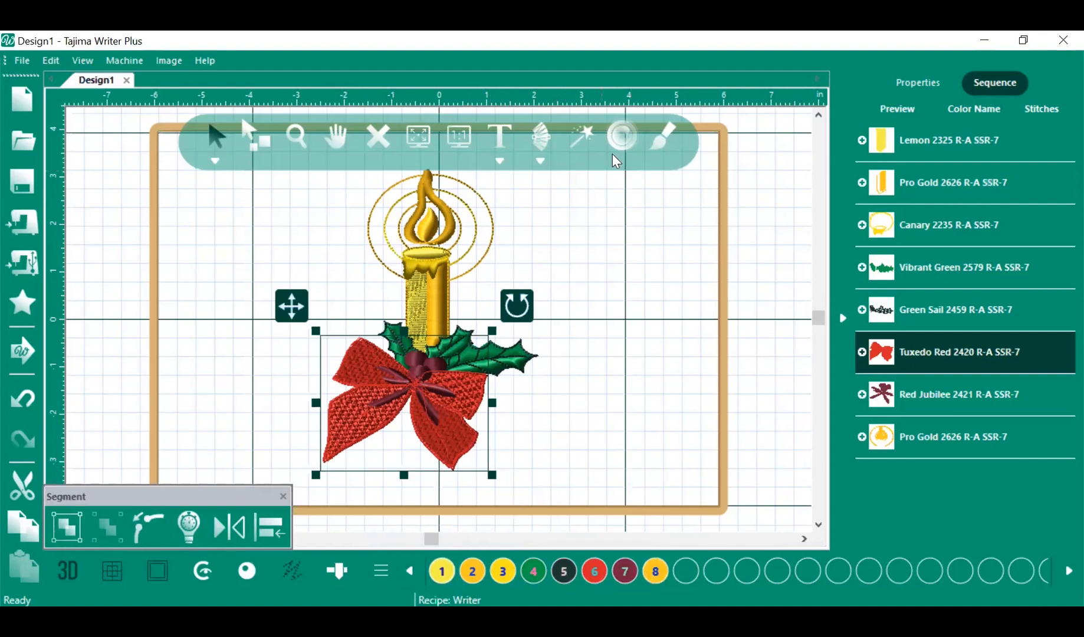
Switch the color bar to the Machine Palette, and replace it with one of the thread manufacturer palettes
click(383, 569)
click(460, 551)
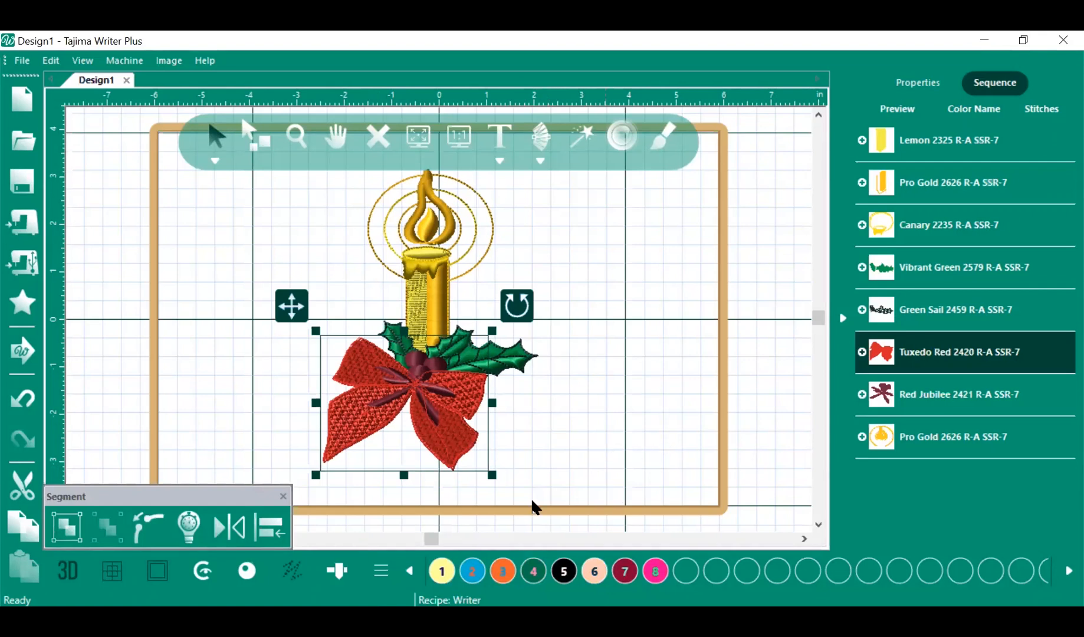
click(382, 568)
mouse_move(401, 573)
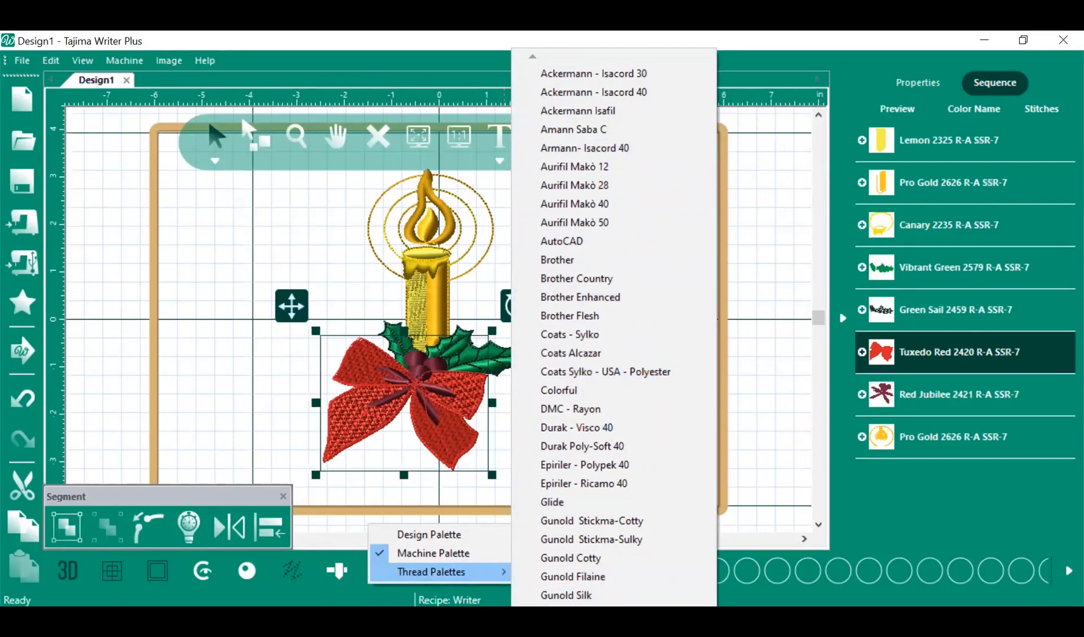
key(Down)
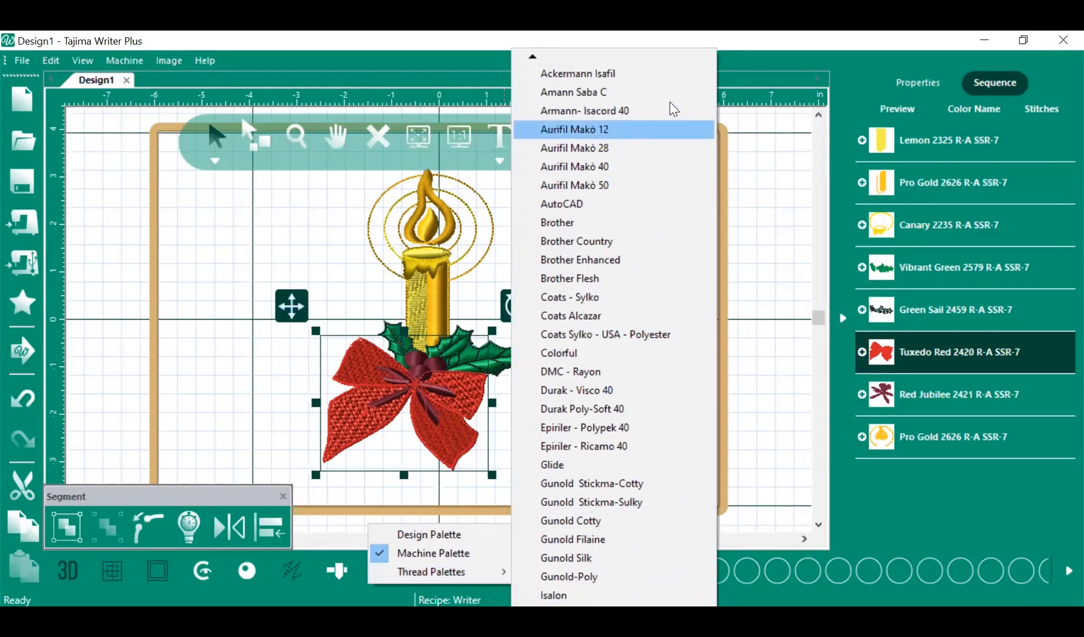
key(Return)
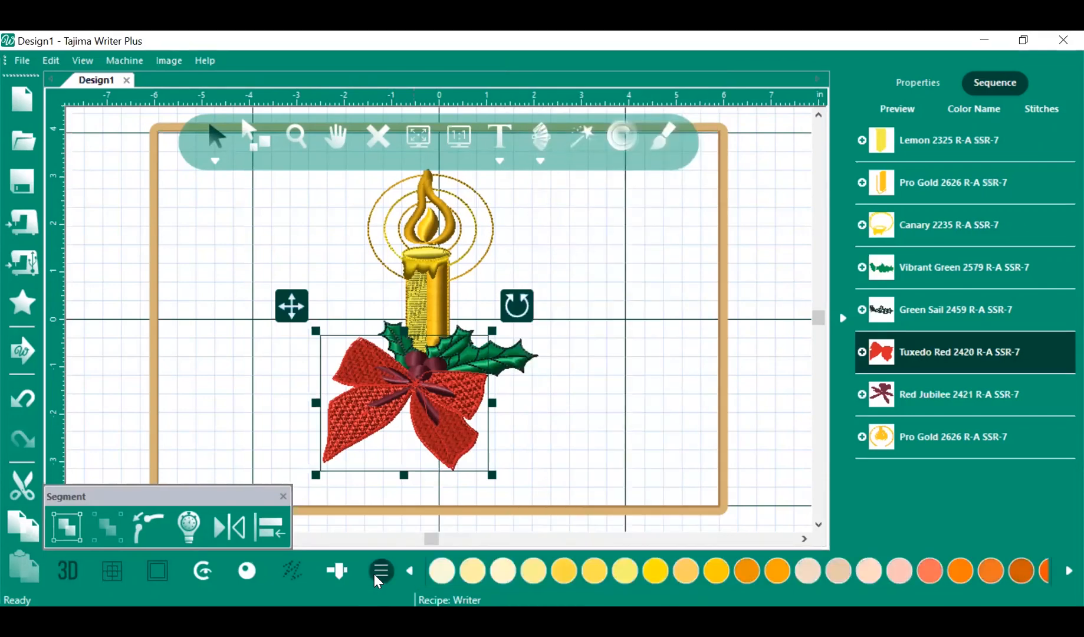
Return the color bar to the Design Palette
click(376, 575)
click(441, 535)
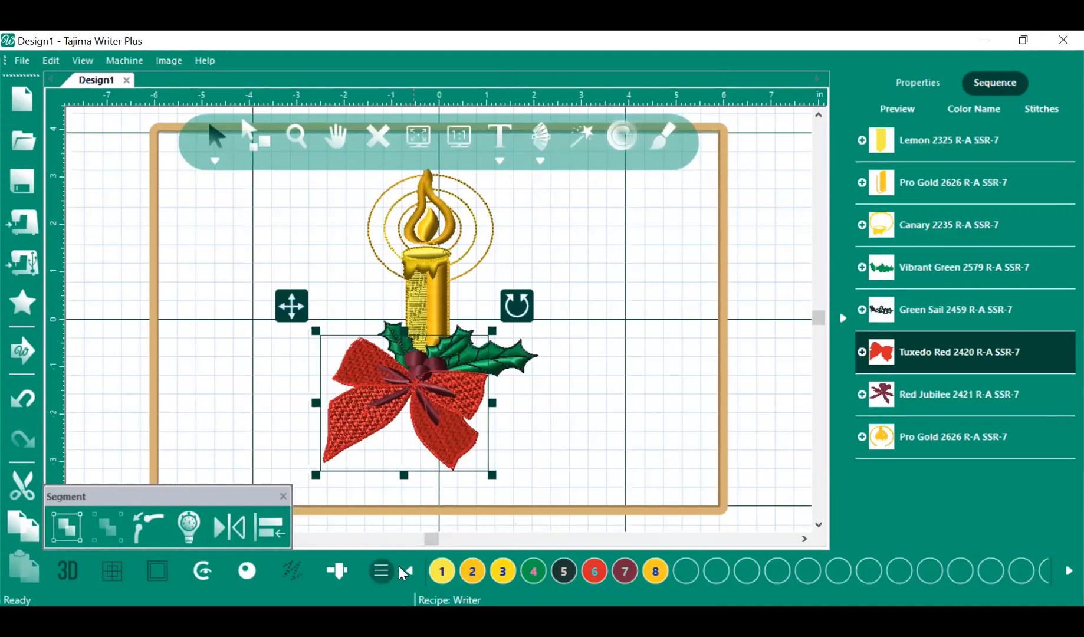
click(382, 571)
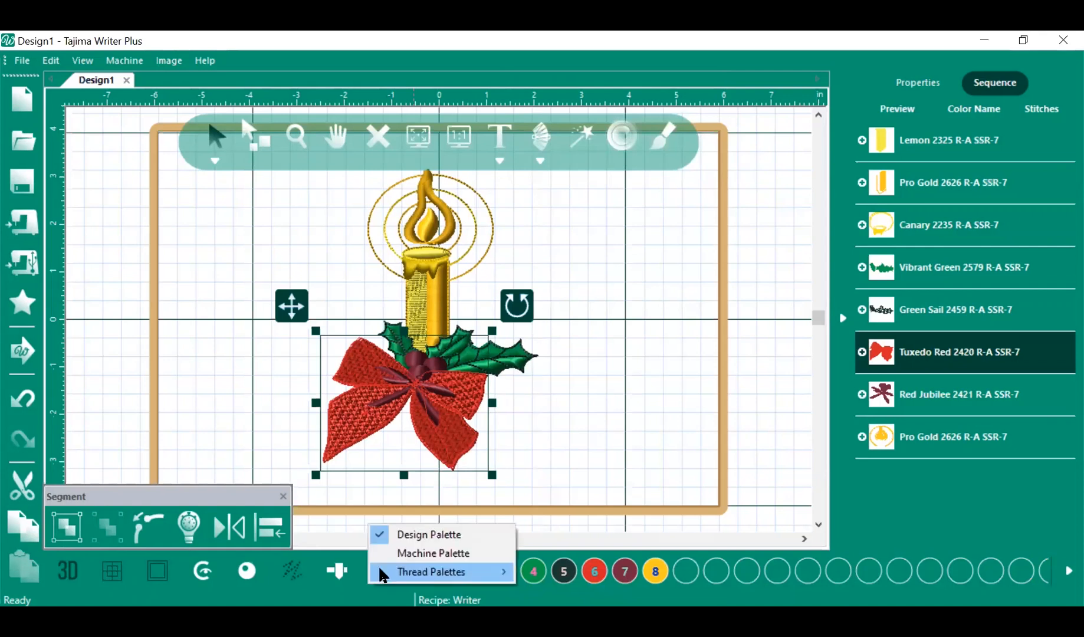
click(419, 535)
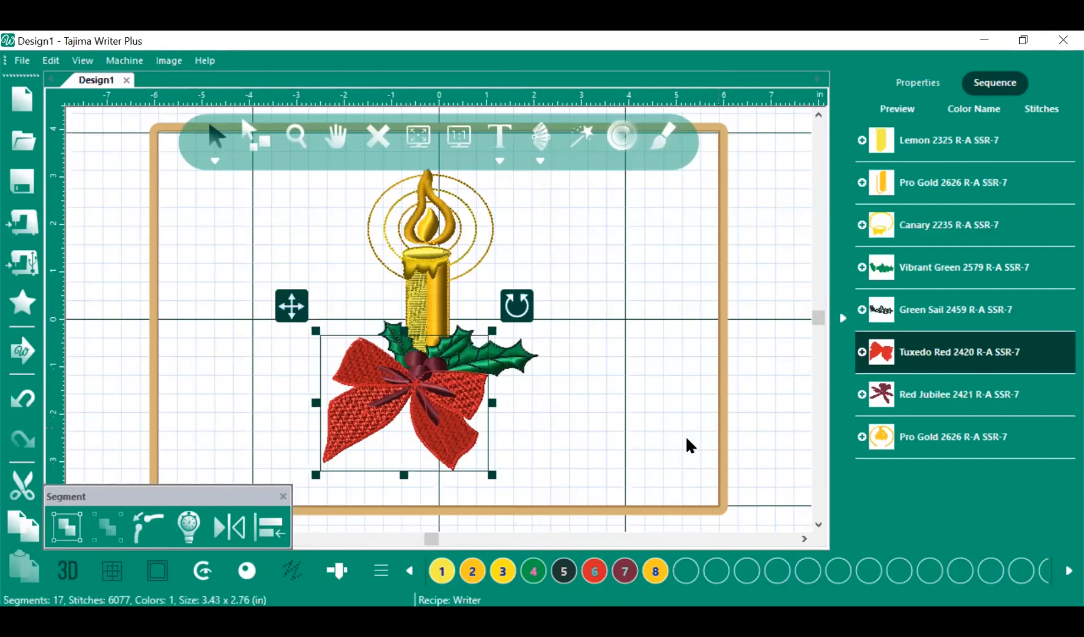
Look through the available thread palettes and load Ackermann - Isacord 40 into the color bar
click(382, 570)
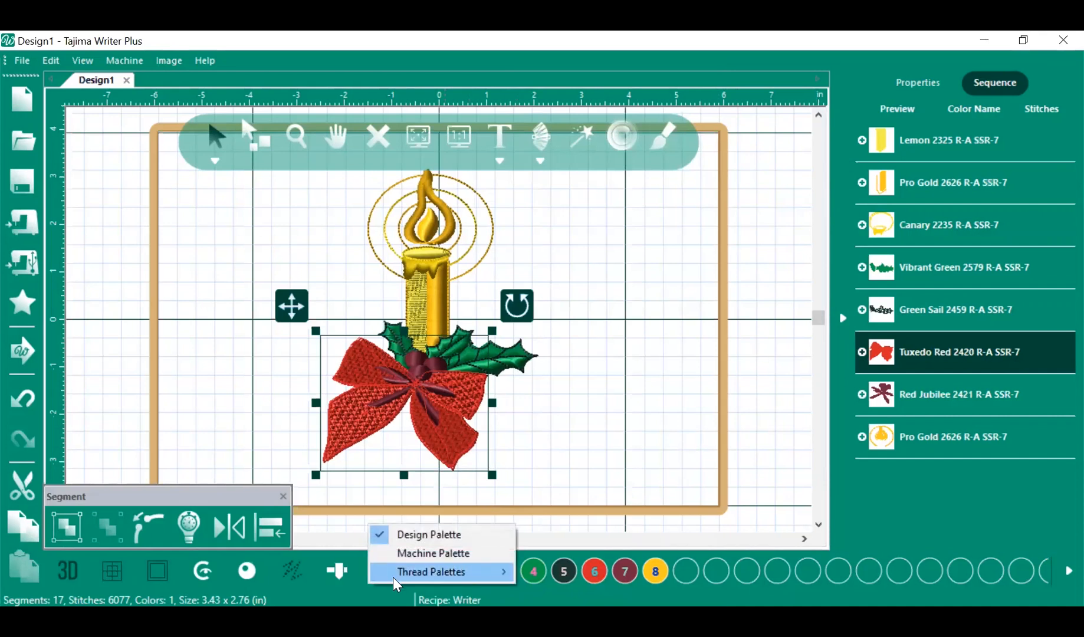
mouse_move(403, 573)
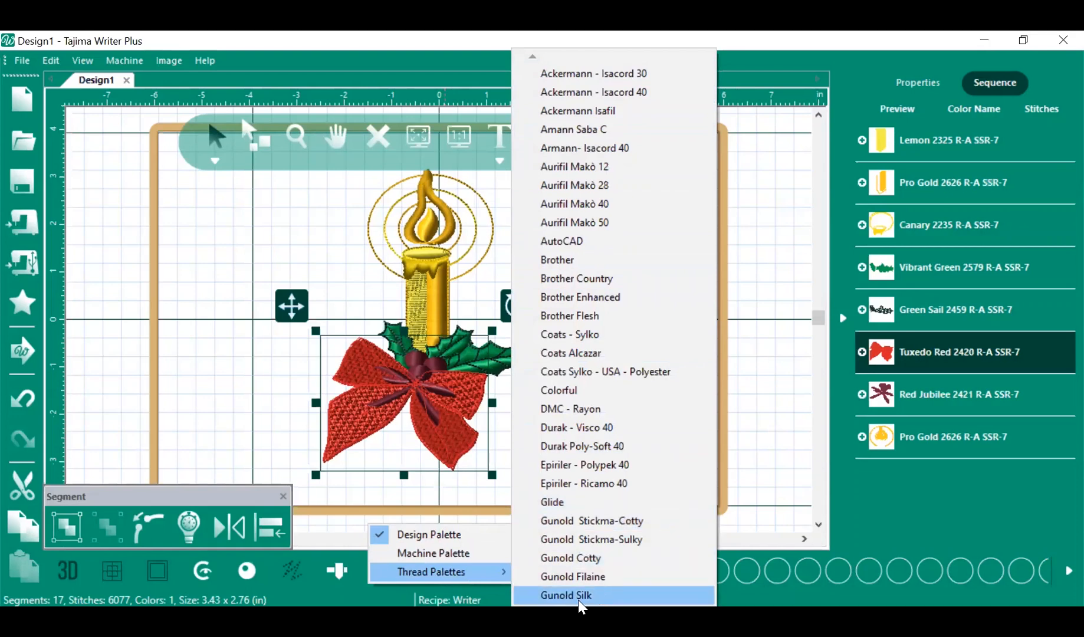
mouse_move(589, 605)
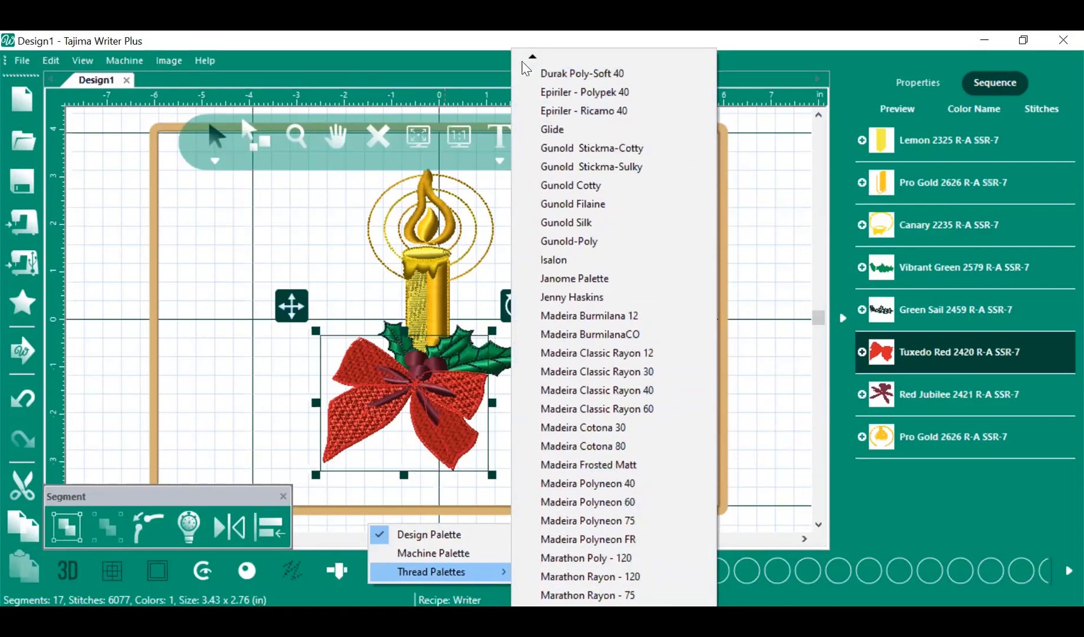
mouse_move(531, 58)
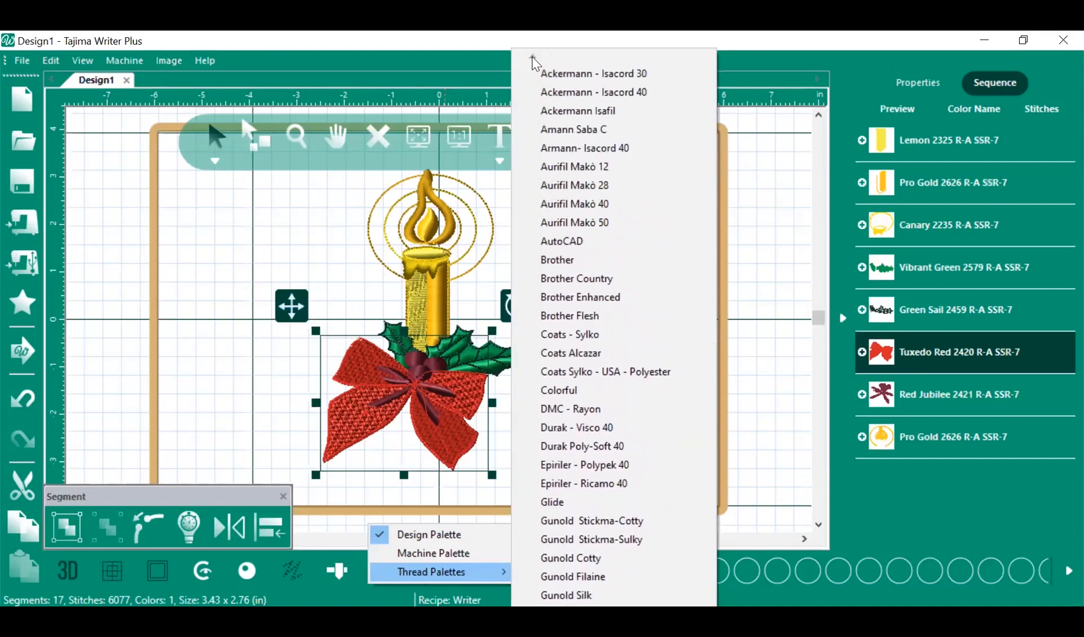
click(615, 91)
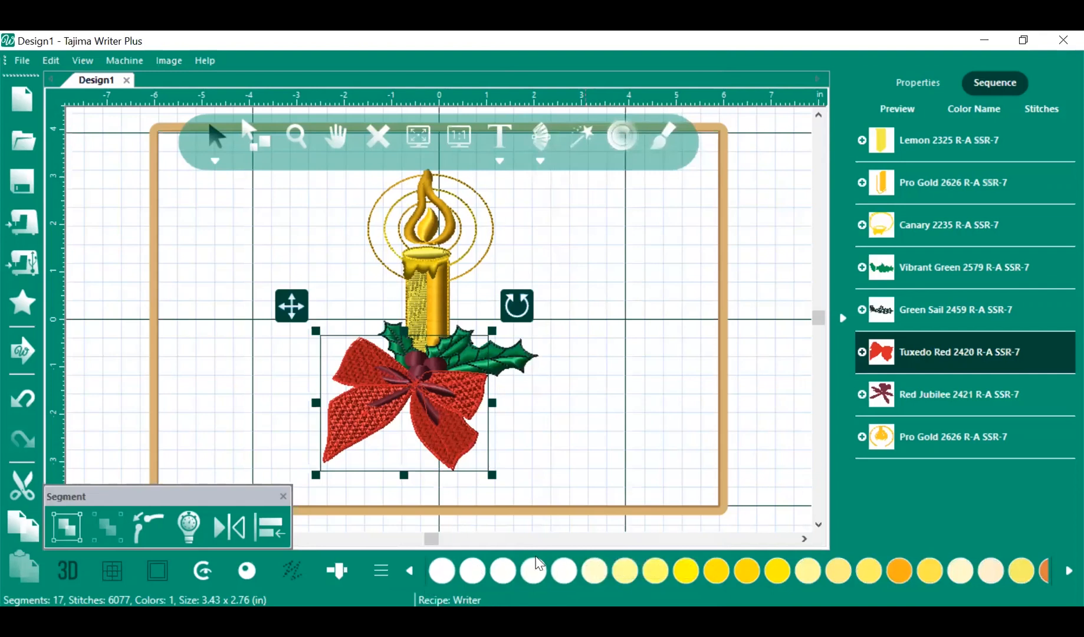
Browse further along the Ackermann - Isacord 40 thread colors and identify individual shades
click(1058, 574)
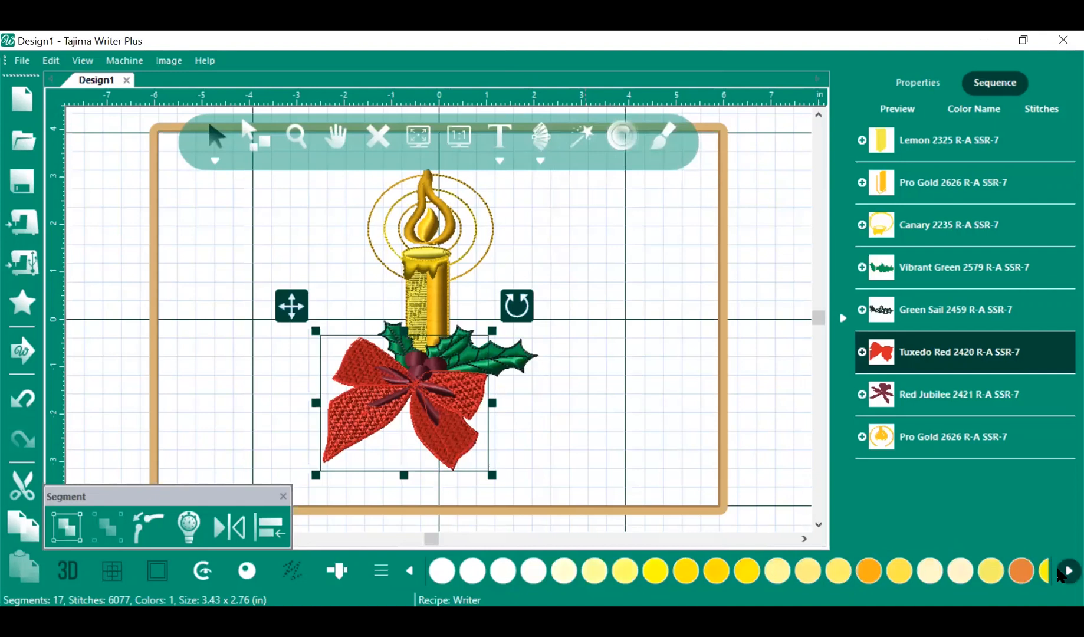
click(1058, 573)
click(1059, 573)
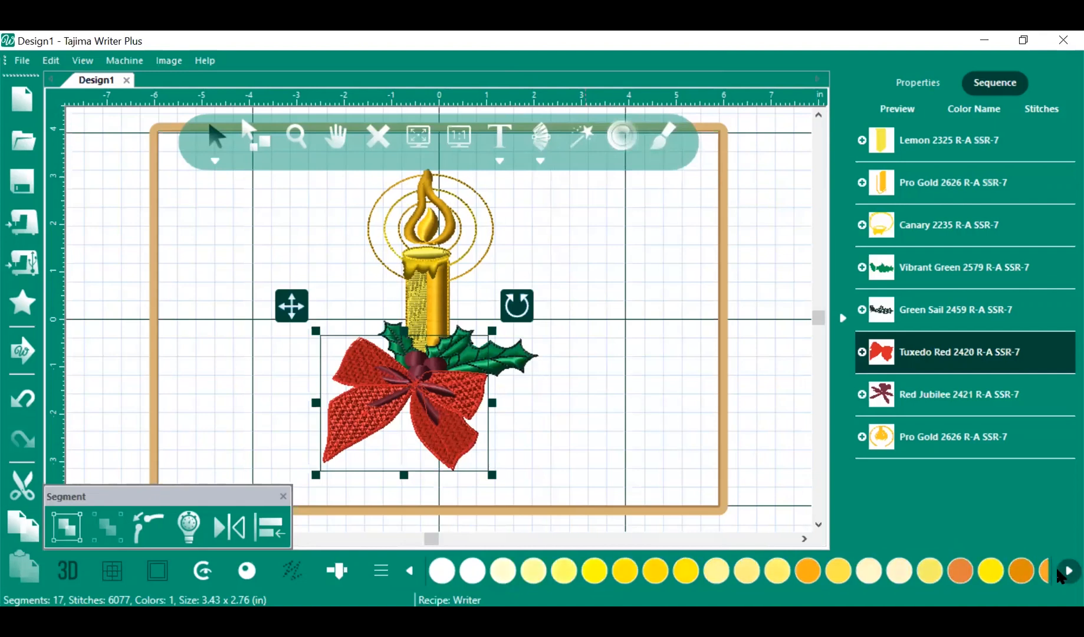
click(1059, 573)
click(1059, 573)
click(1059, 573)
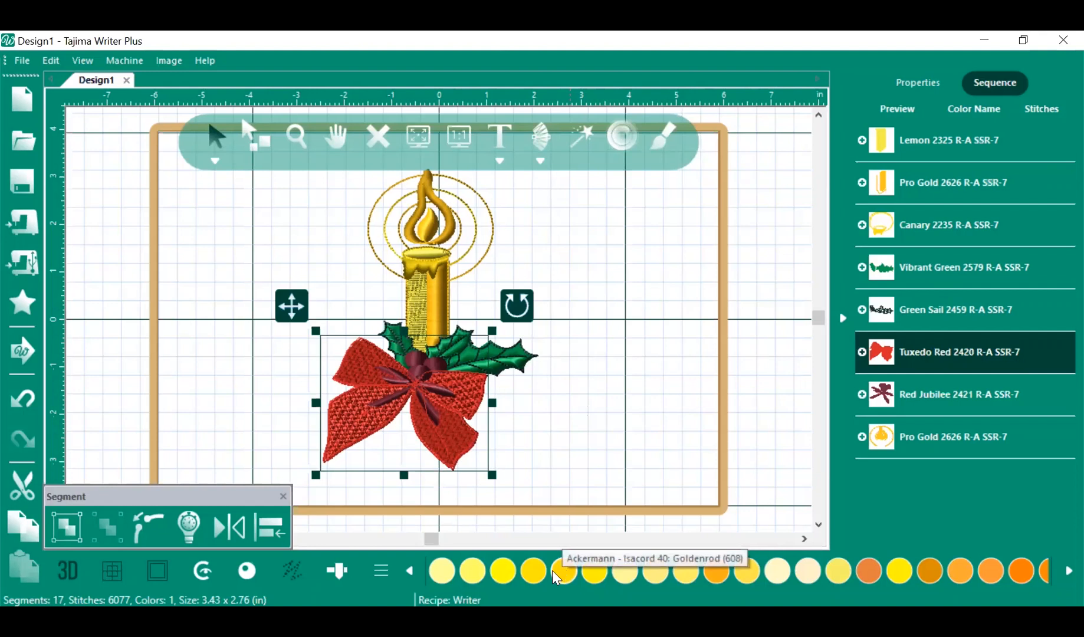
Load the AutoCAD thread palette into the color bar
click(382, 570)
mouse_move(422, 570)
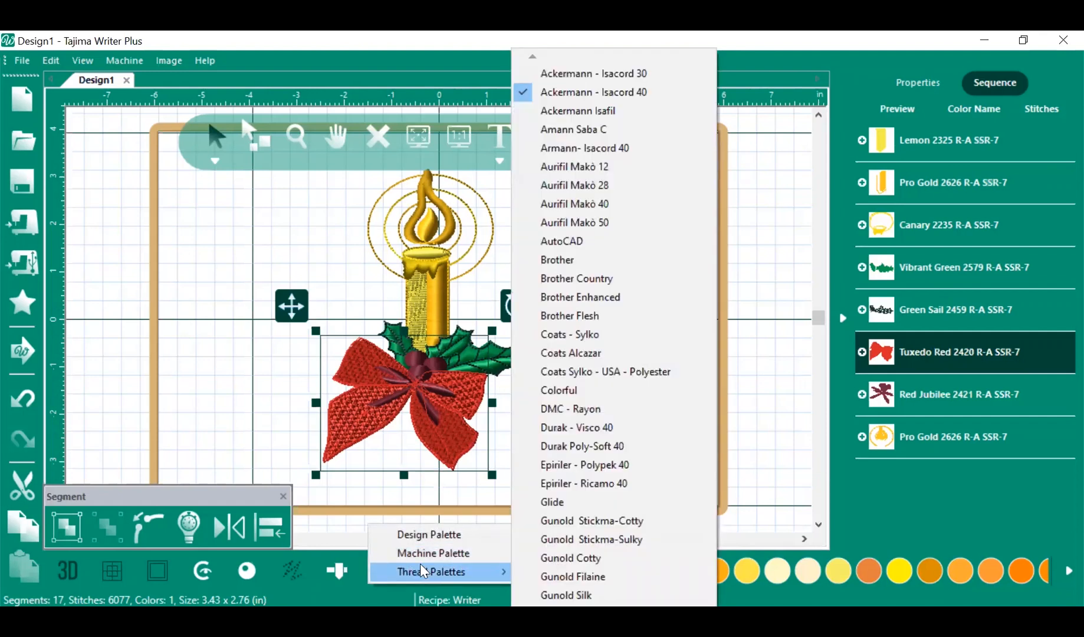
click(579, 242)
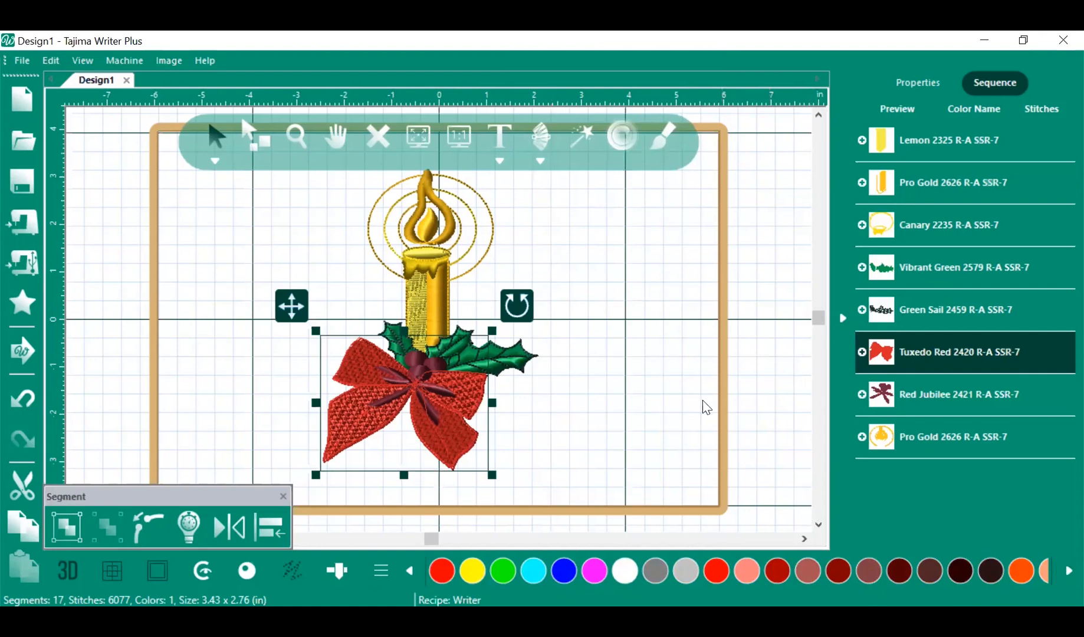
Recolor the bow blue and the berries with ribbon strands bright red using the AutoCAD thread palette
click(563, 570)
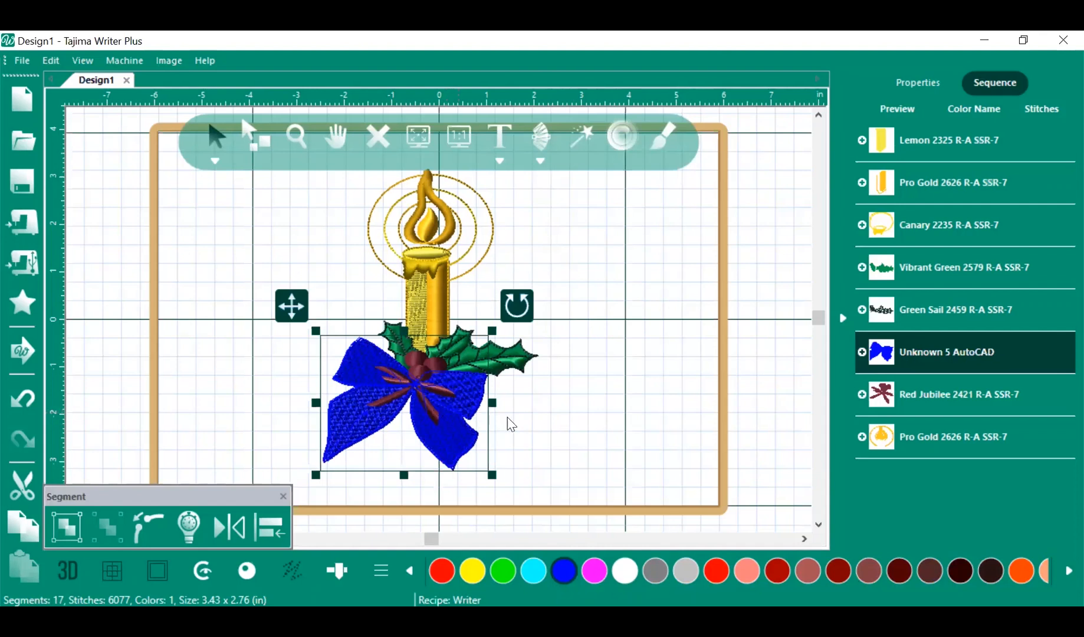
click(899, 396)
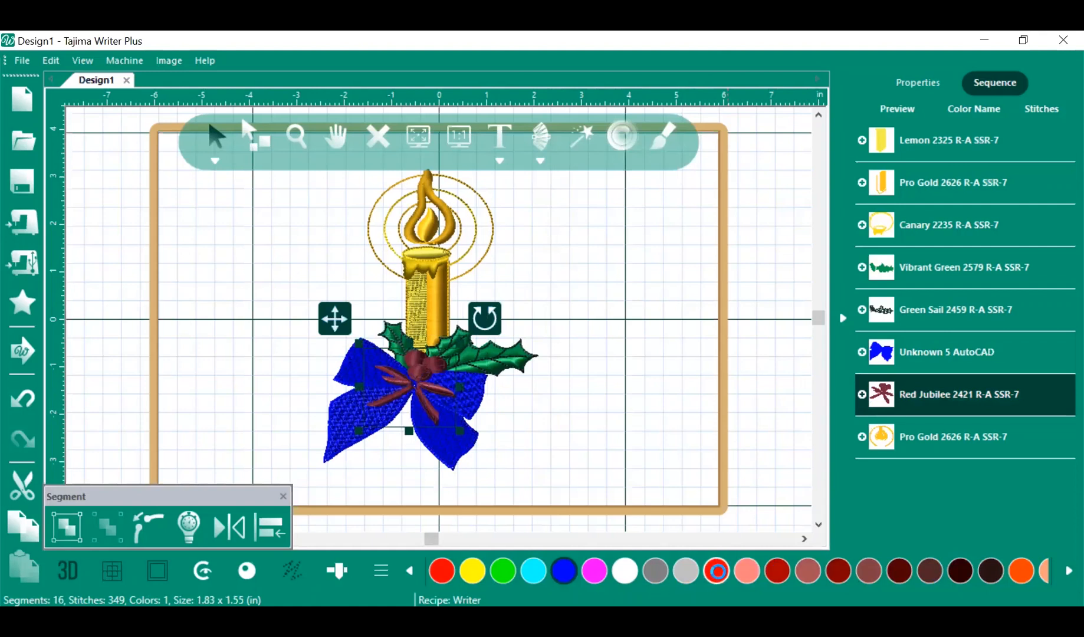
click(713, 576)
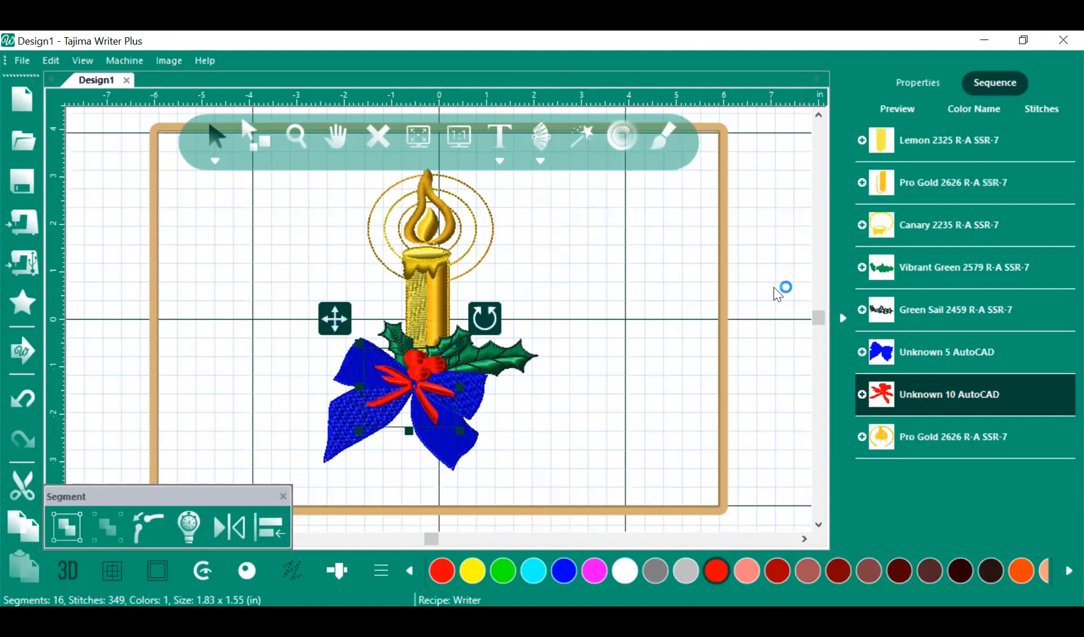
Switch the color bar from the AutoCAD threads back to the design's own numbered colors
click(380, 571)
click(411, 533)
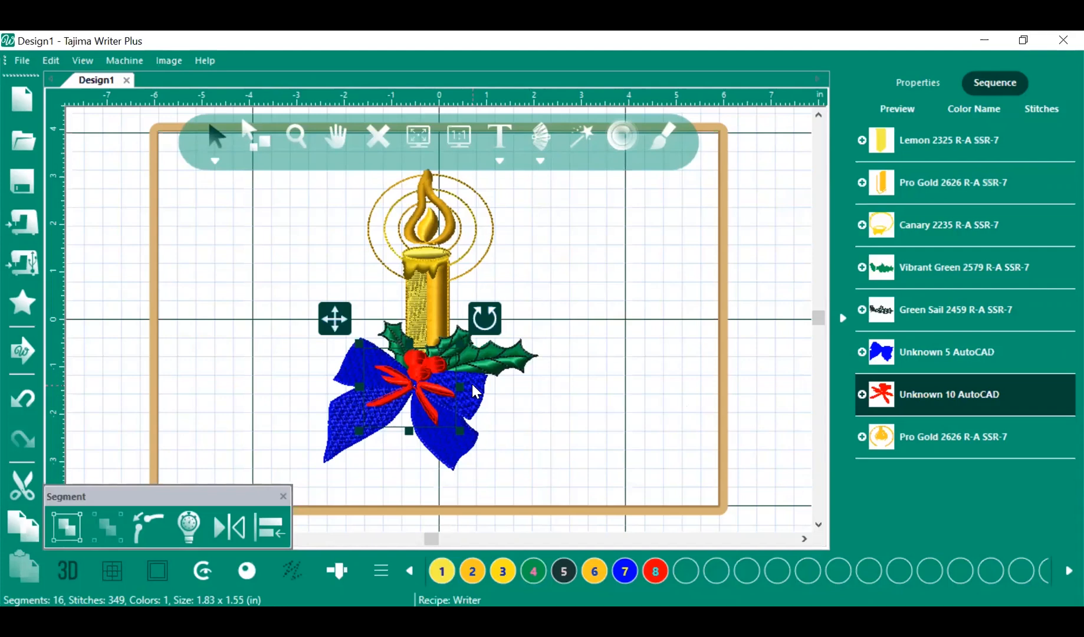
scroll(477, 391, up, 1)
scroll(563, 285, up, 1)
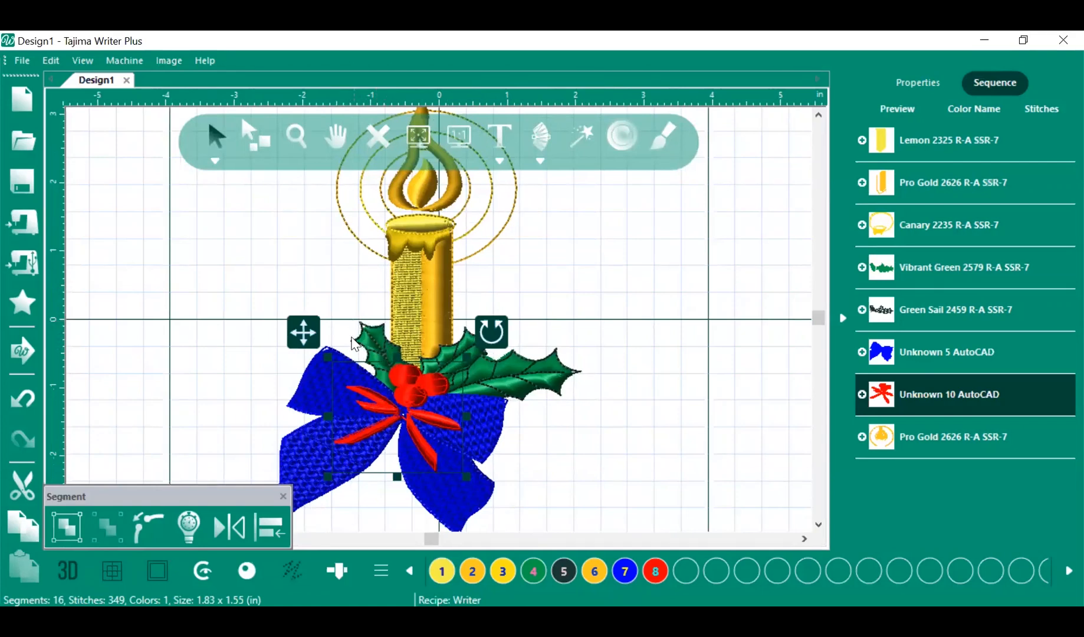
Open the machine needle setup and assign Lemon from the Ackermann - Isacord 40 palette to needle 01
click(125, 61)
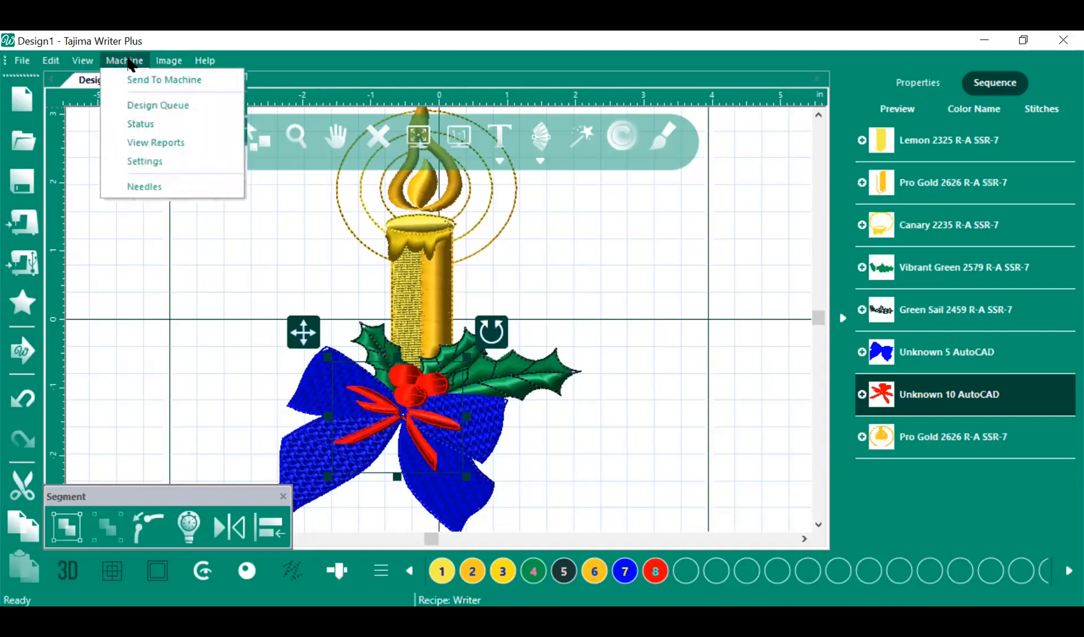
click(170, 187)
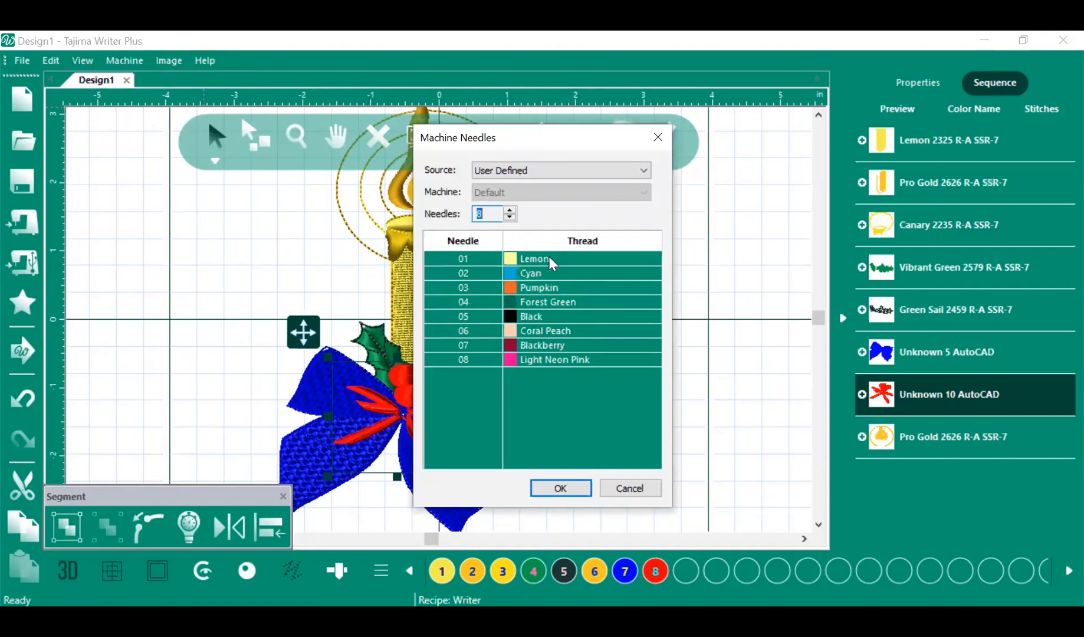
click(510, 262)
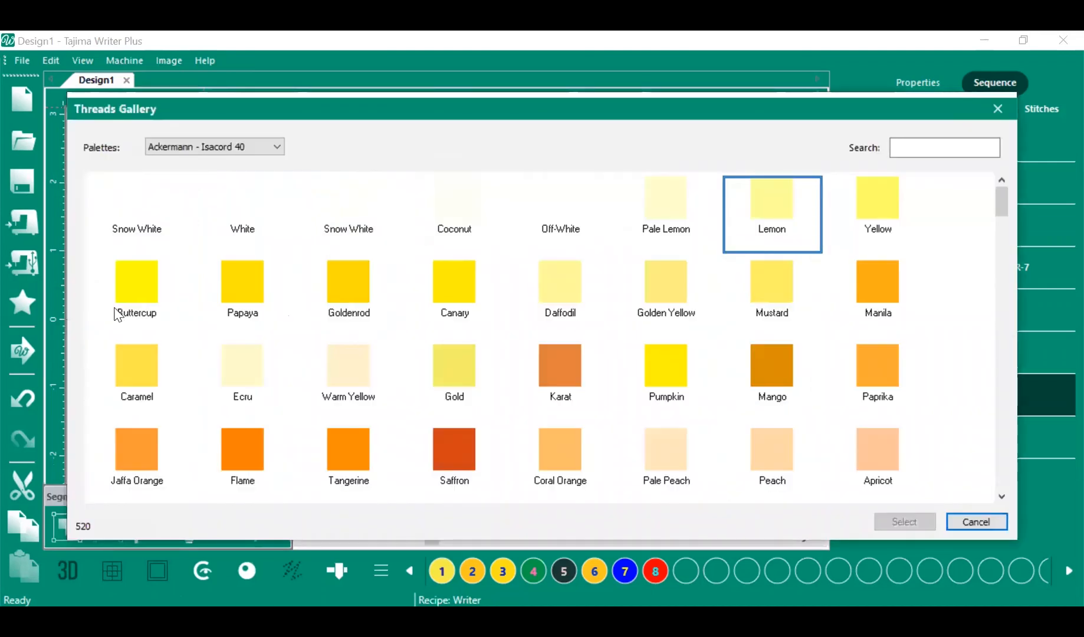
click(278, 146)
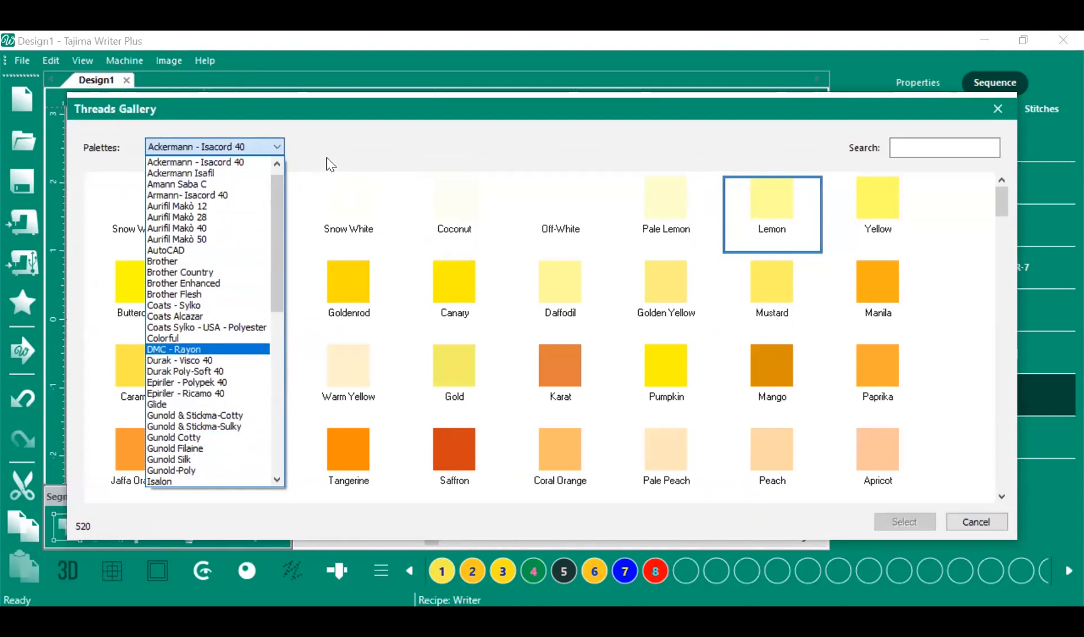
click(244, 163)
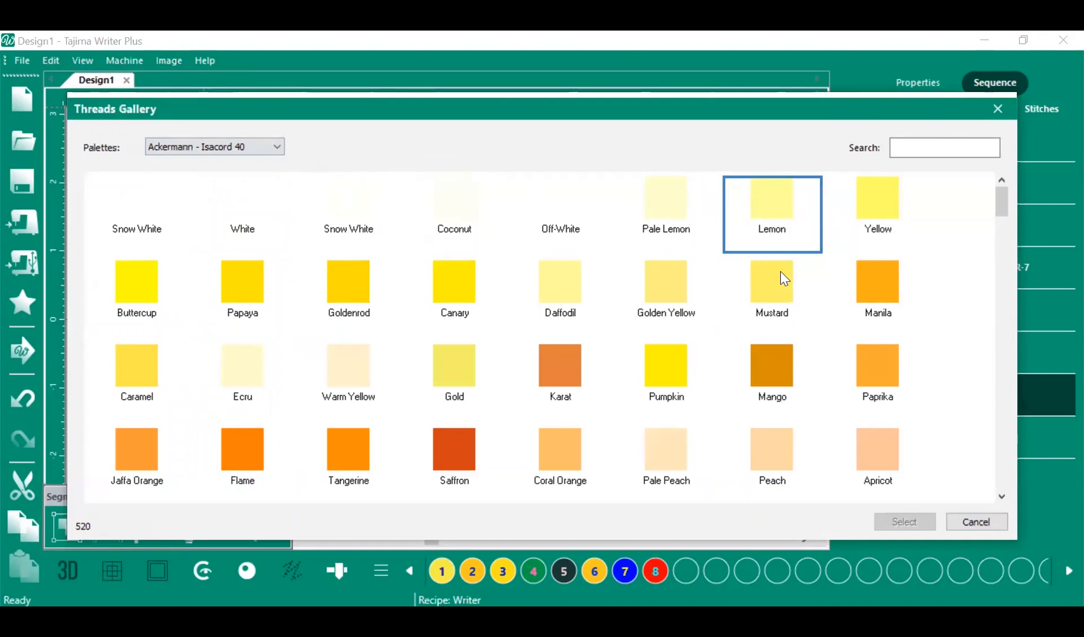
click(776, 201)
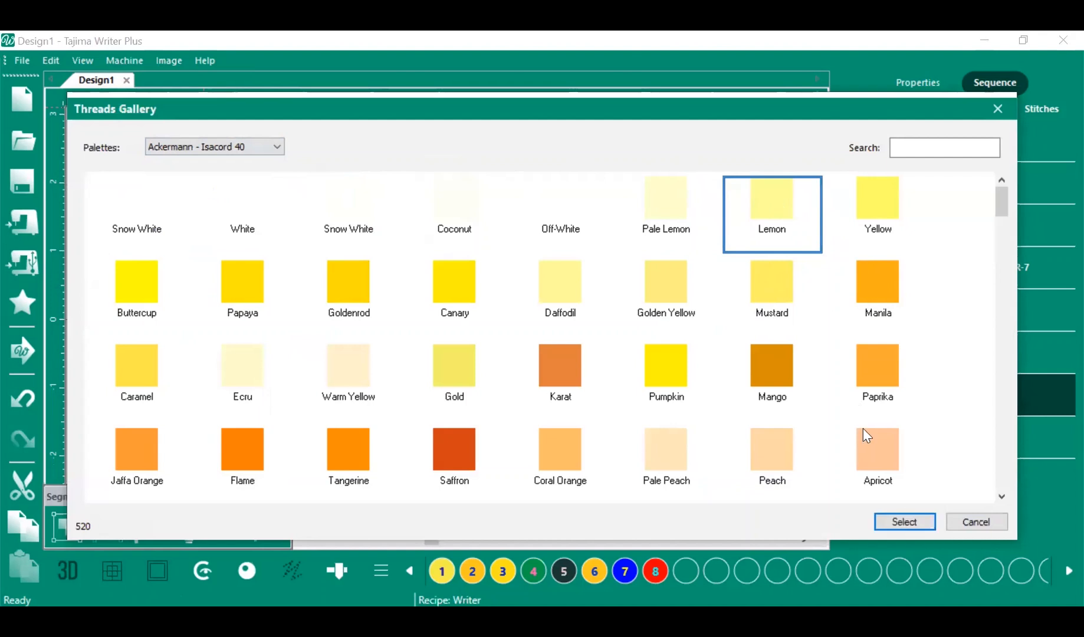
click(891, 522)
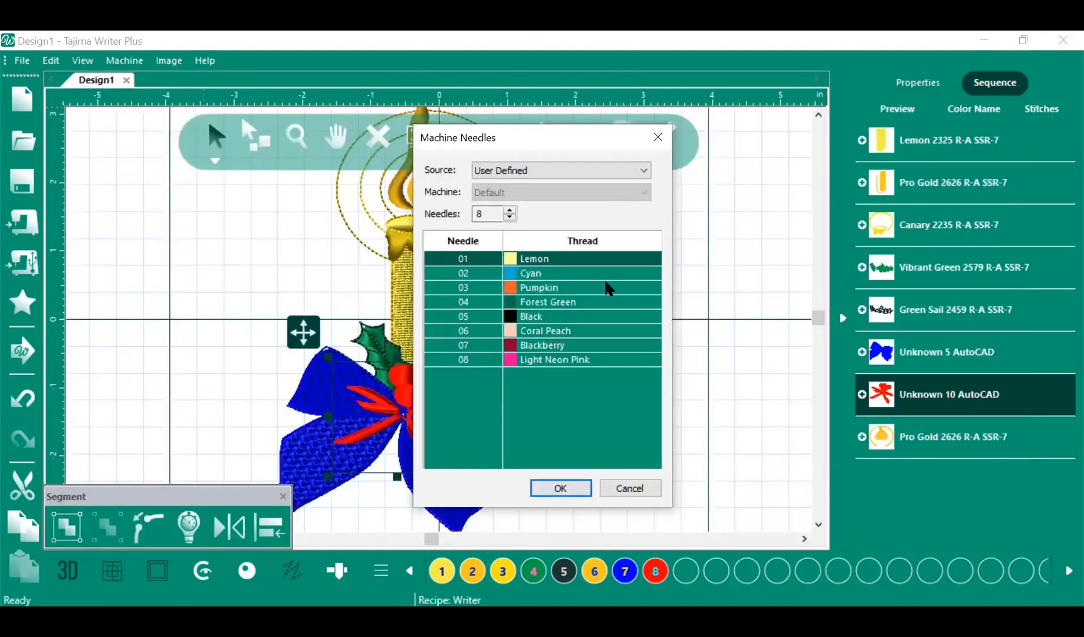
Assign the Dandelion thread from Madeira Classic Rayon 40 to needle 02
double_click(509, 271)
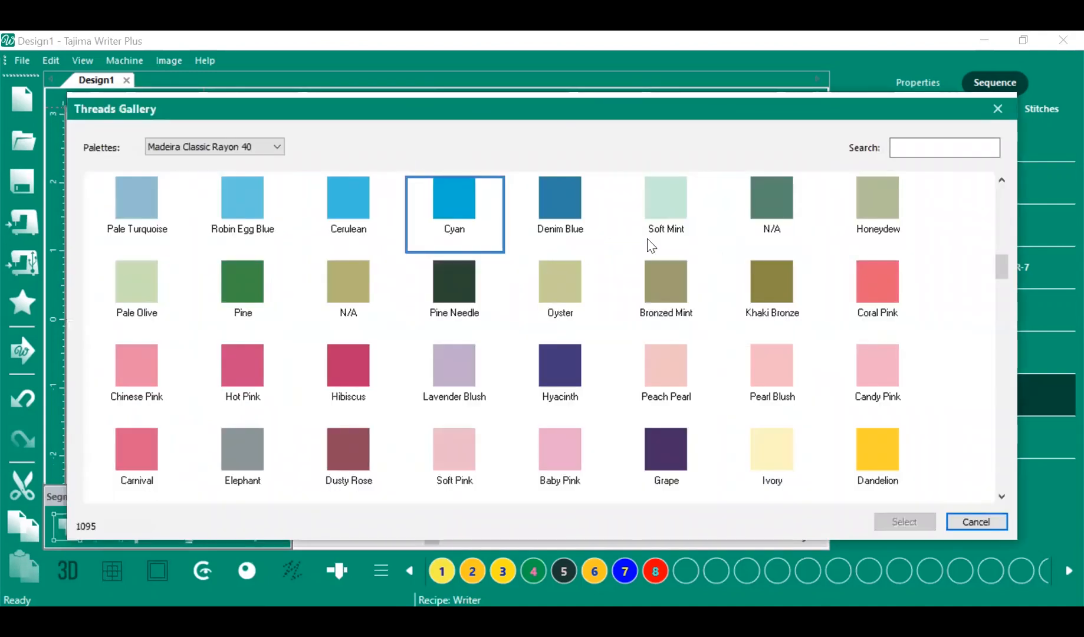
click(876, 453)
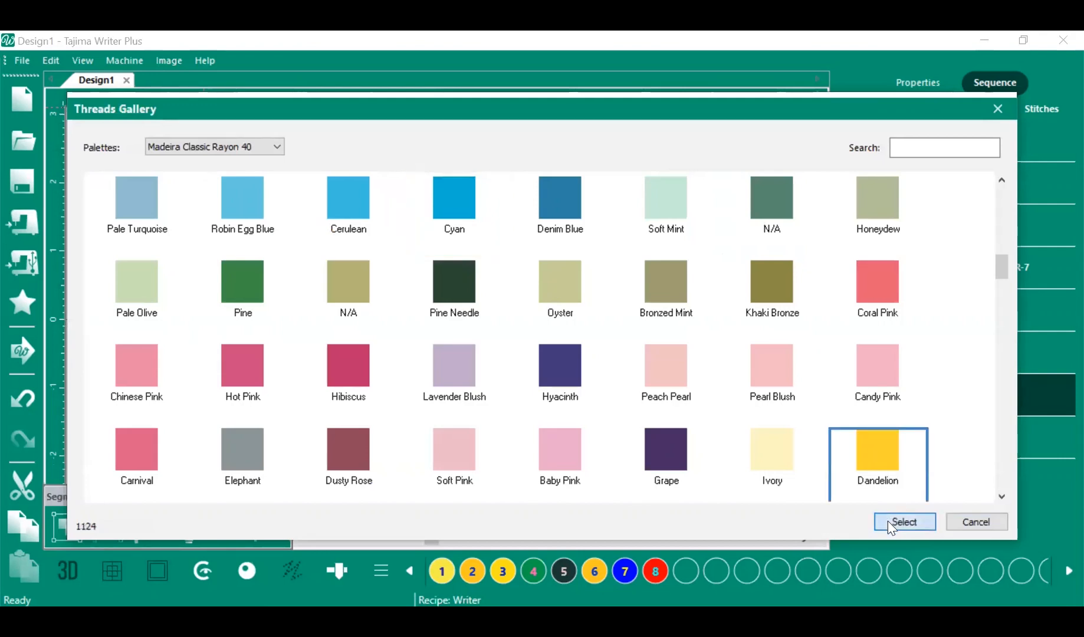
click(887, 521)
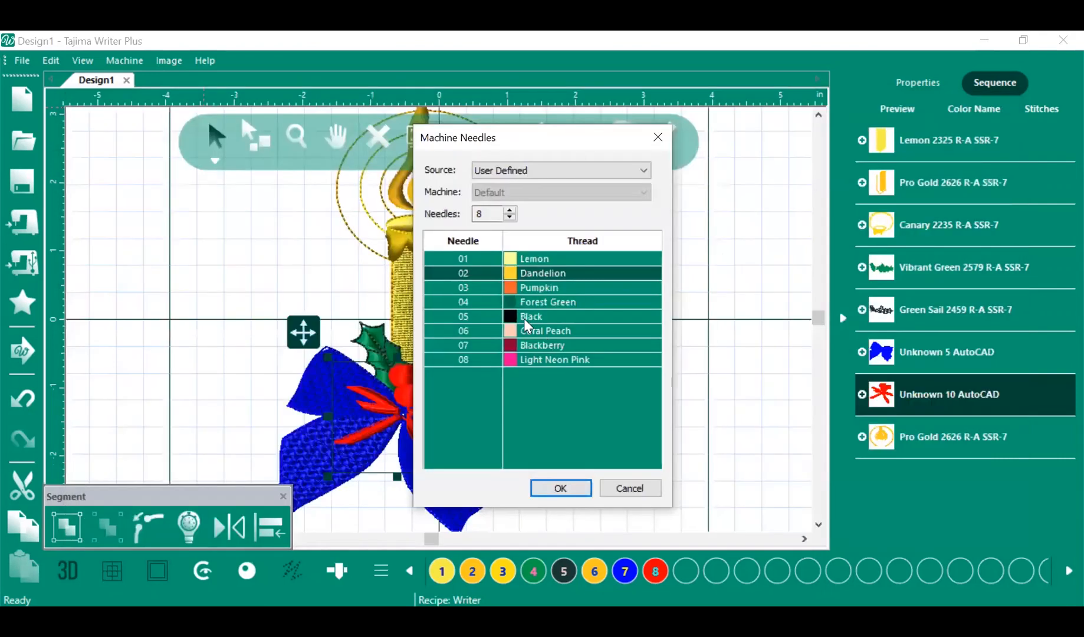
Browse the Madeira Classic Rayon 40 threads and assign the golden yellow thread 1068 to needle 03
double_click(509, 286)
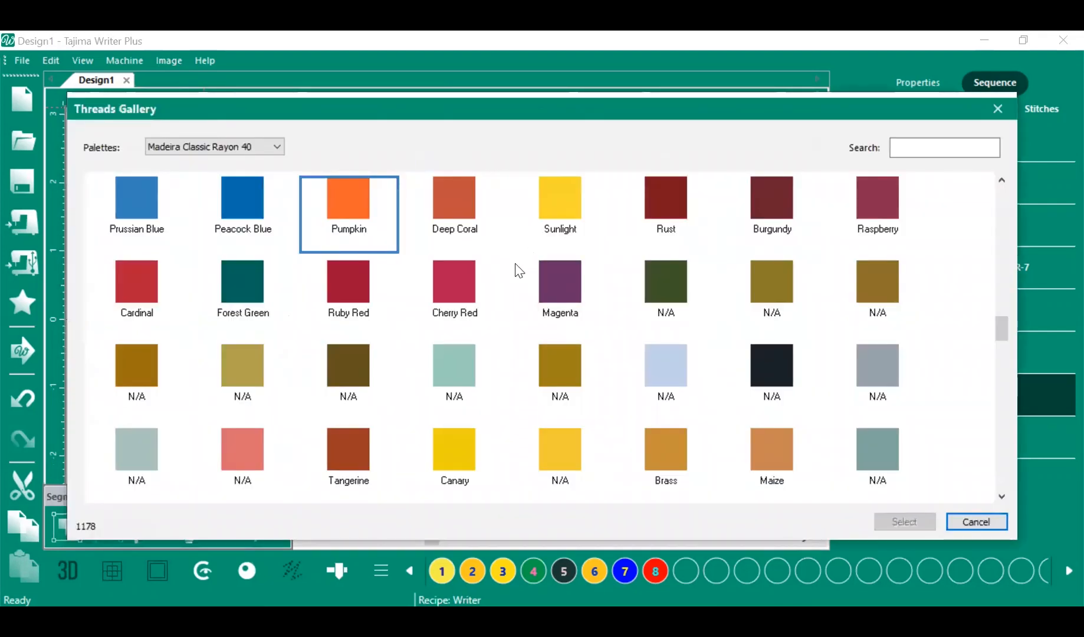
scroll(418, 372, up, 5)
scroll(406, 380, down, 2)
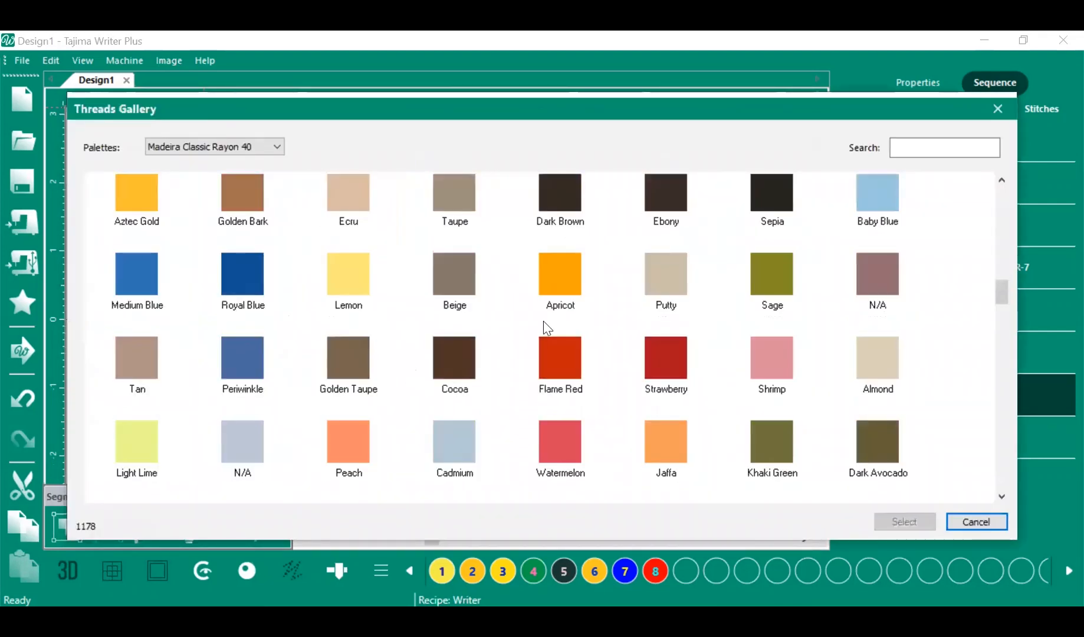
scroll(475, 314, down, 10)
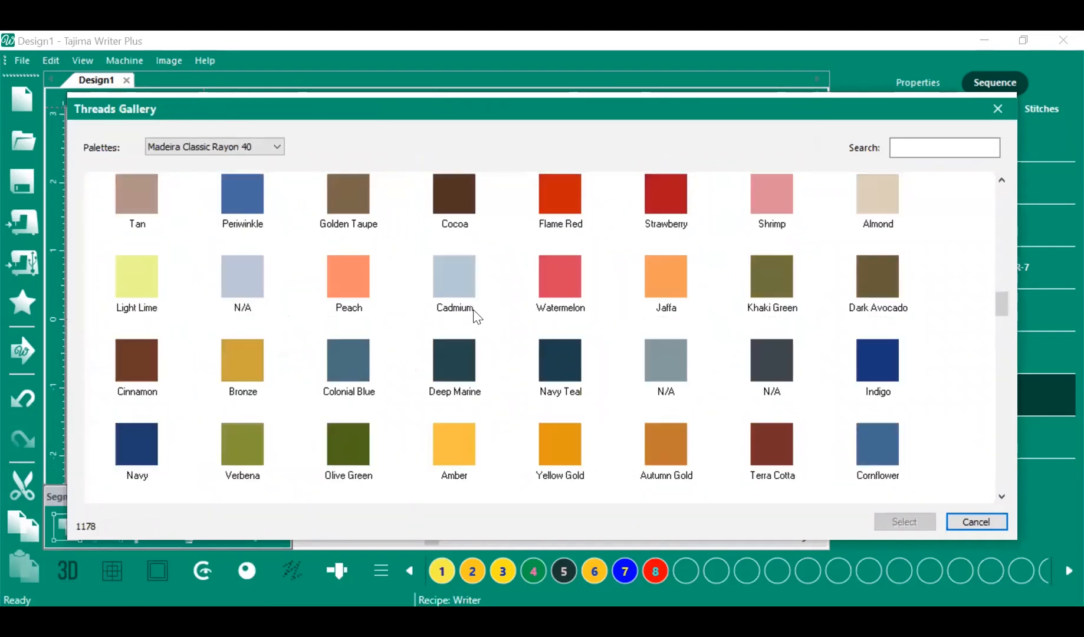
scroll(466, 313, up, 2)
scroll(423, 327, up, 2)
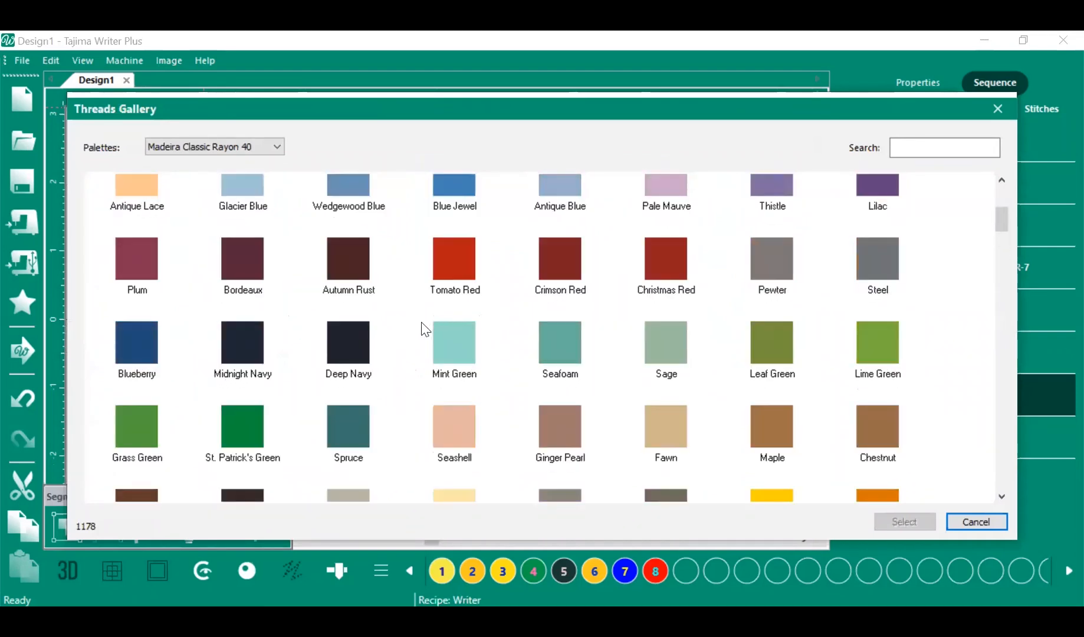
scroll(375, 392, down, 2)
click(348, 424)
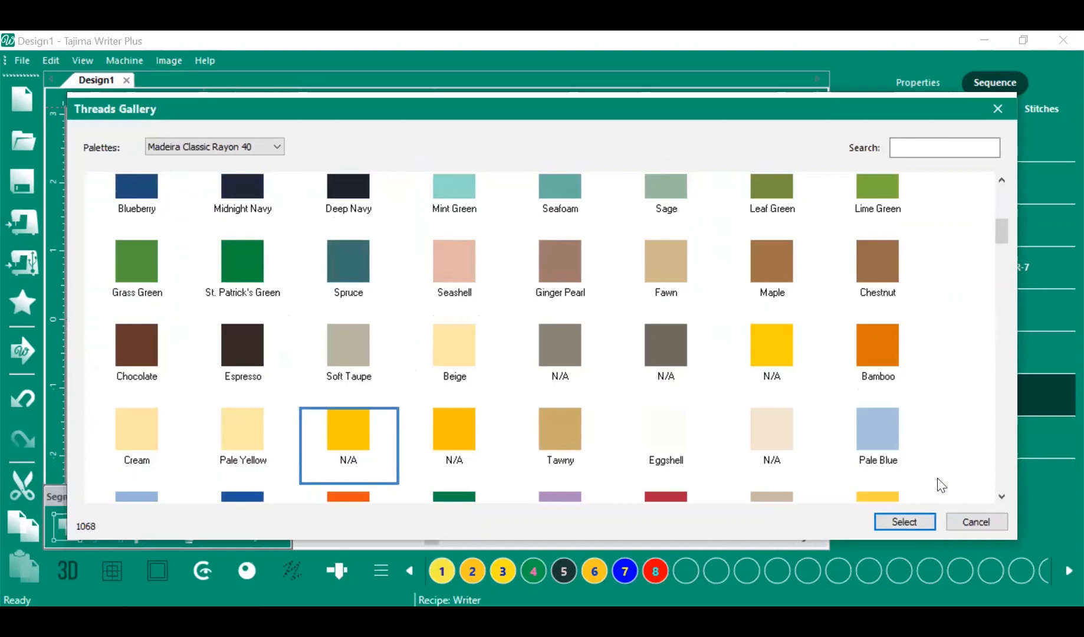
click(892, 517)
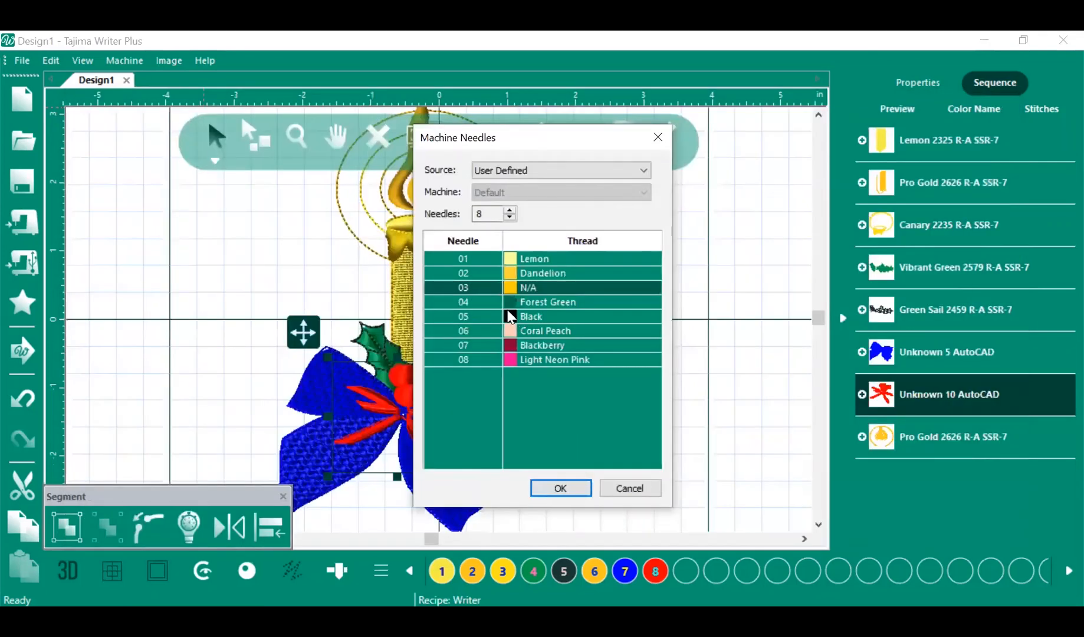
Keep Forest Green on needle 04 and assign Black from Ackermann - Isacord 30 to needle 05
double_click(507, 301)
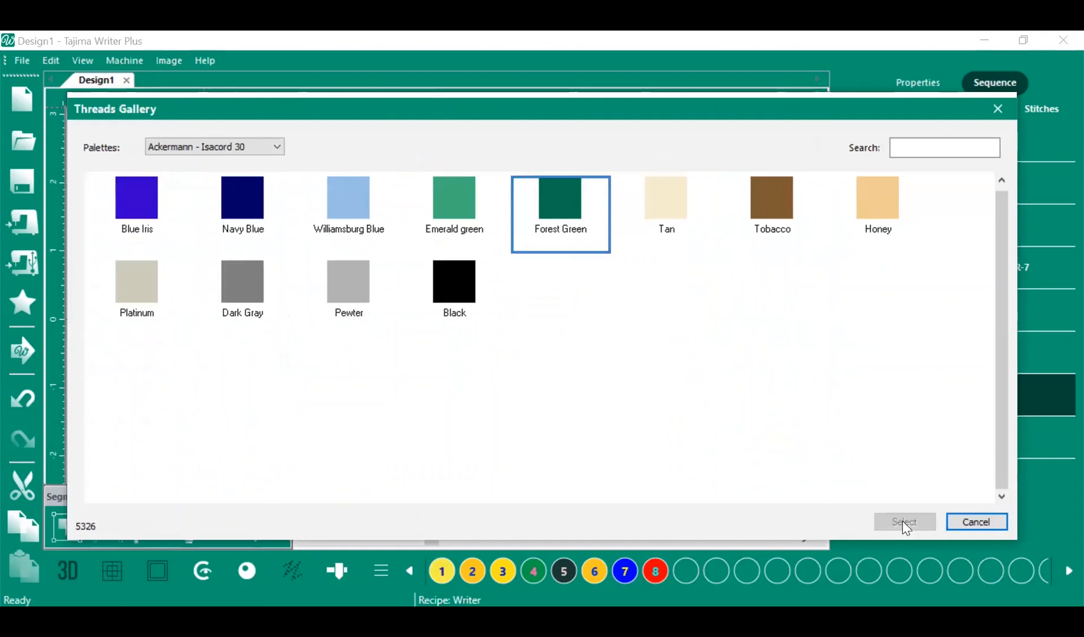
click(975, 522)
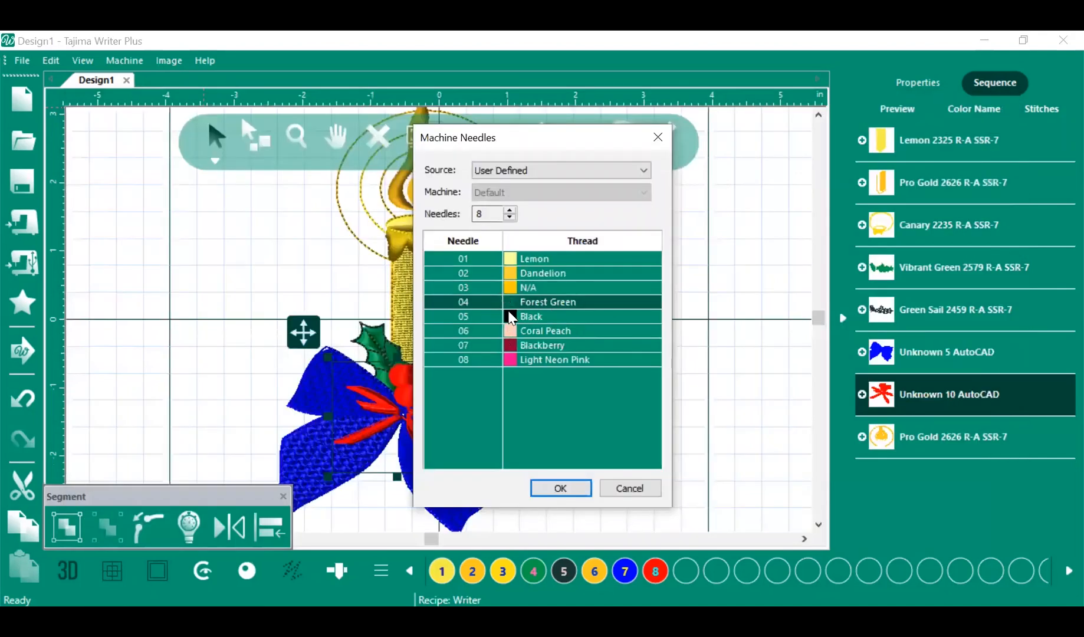
double_click(512, 323)
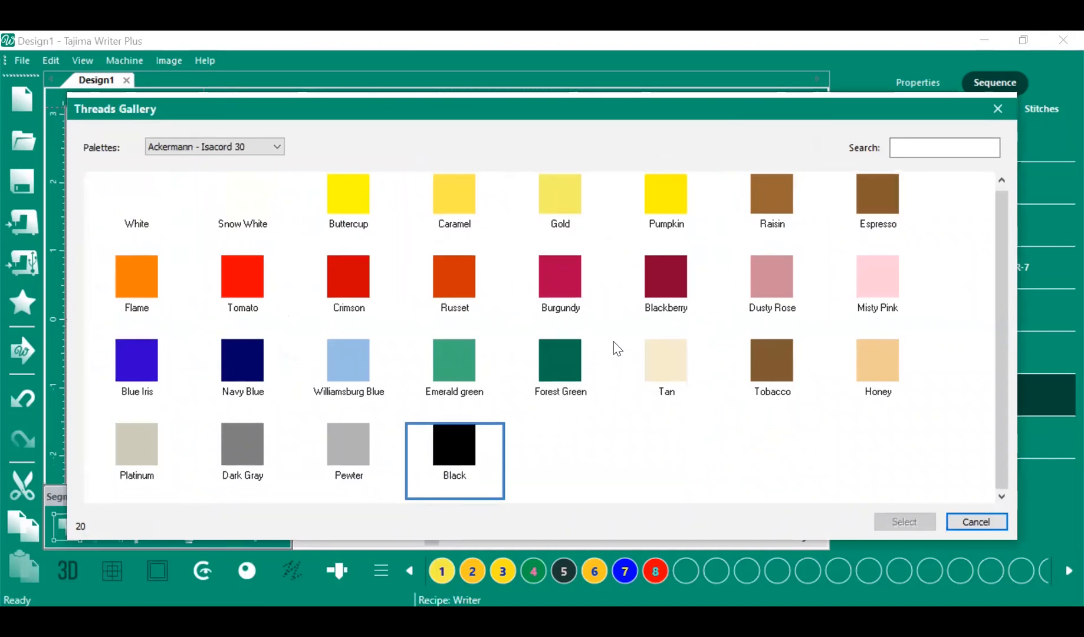
click(459, 448)
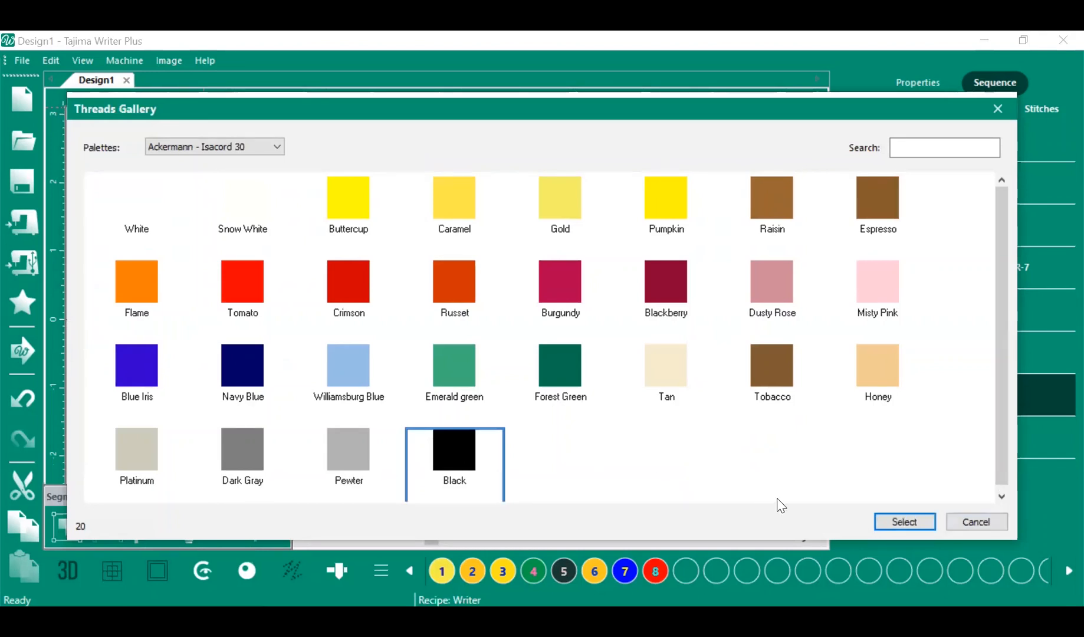
click(918, 522)
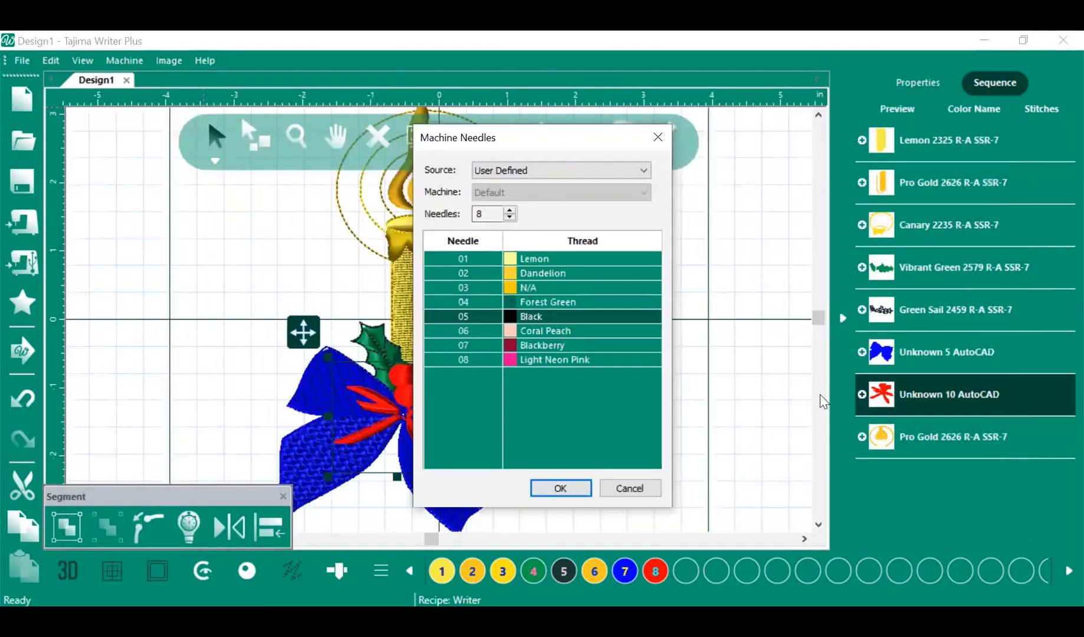
Assign the blue thread number 5 from the AutoCAD palette to needle 06
click(509, 330)
click(508, 330)
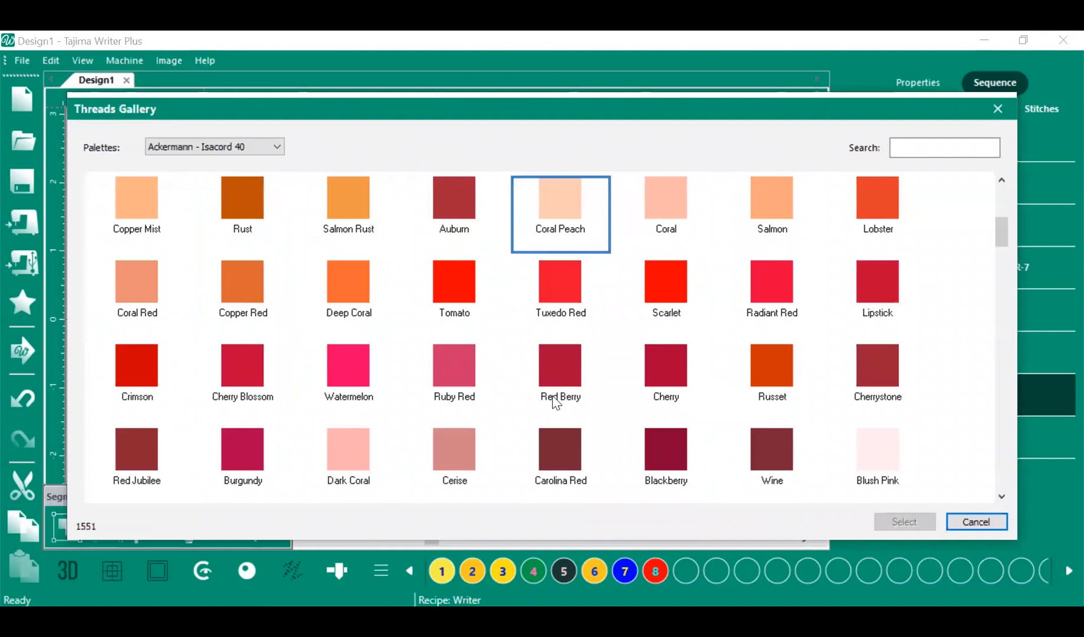
click(277, 145)
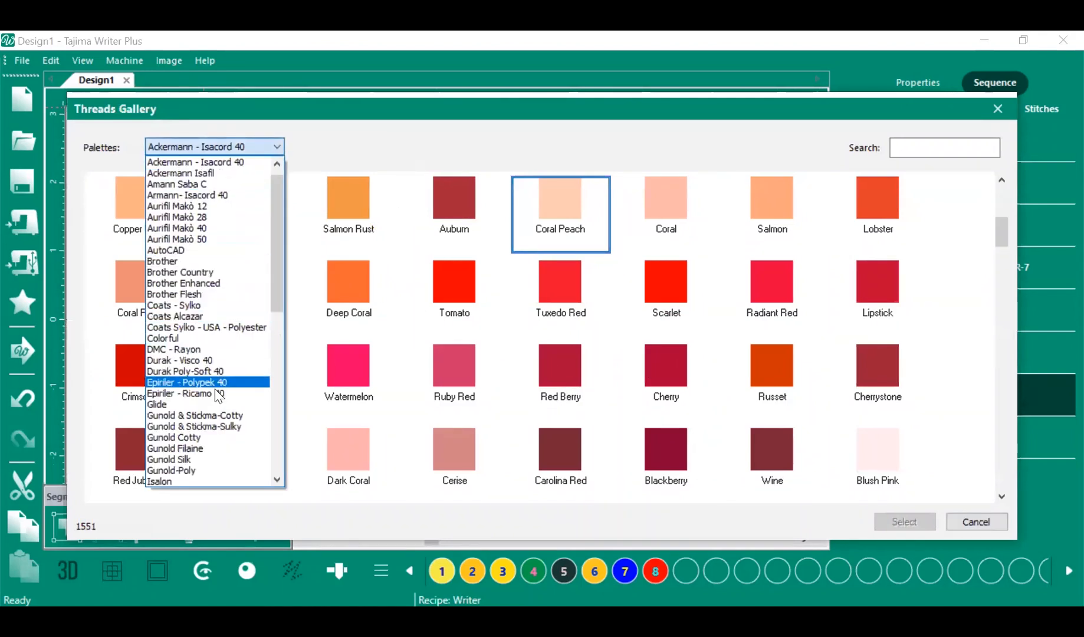
click(201, 250)
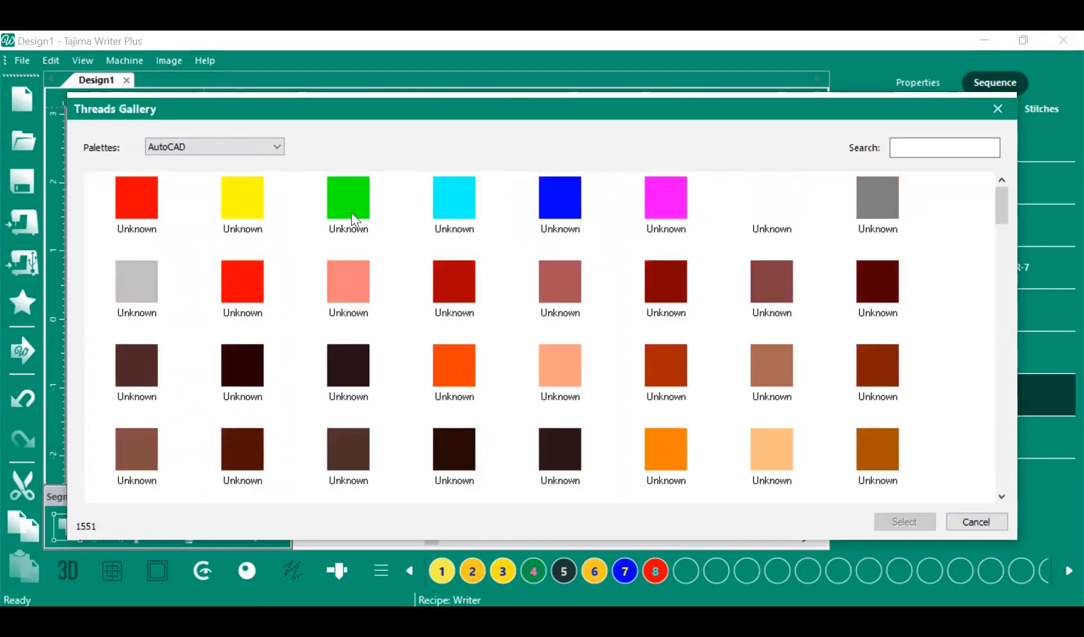
click(561, 189)
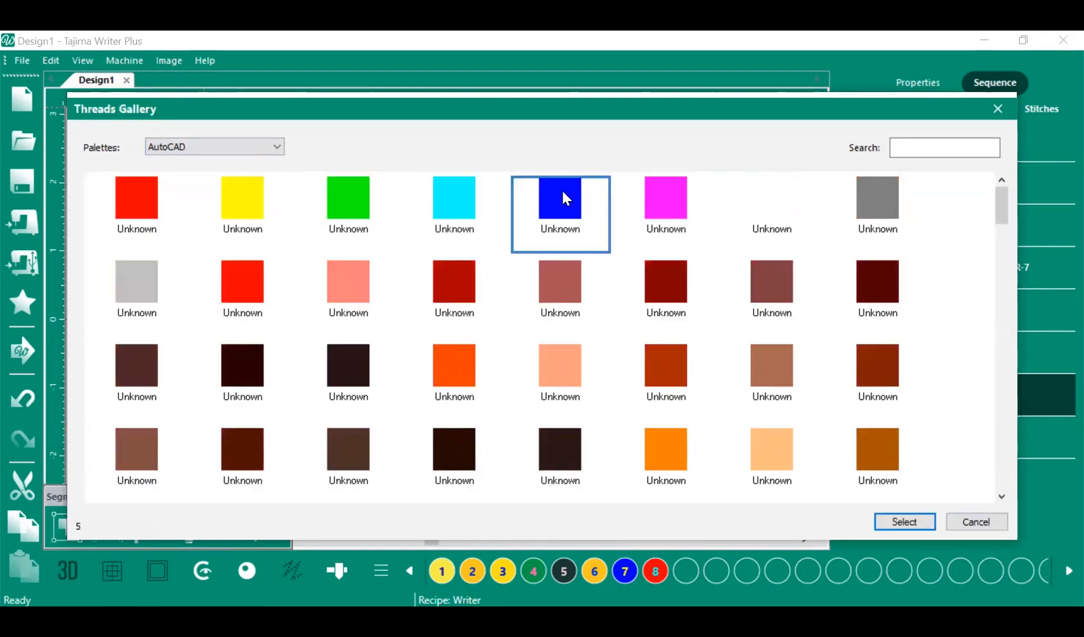
click(893, 525)
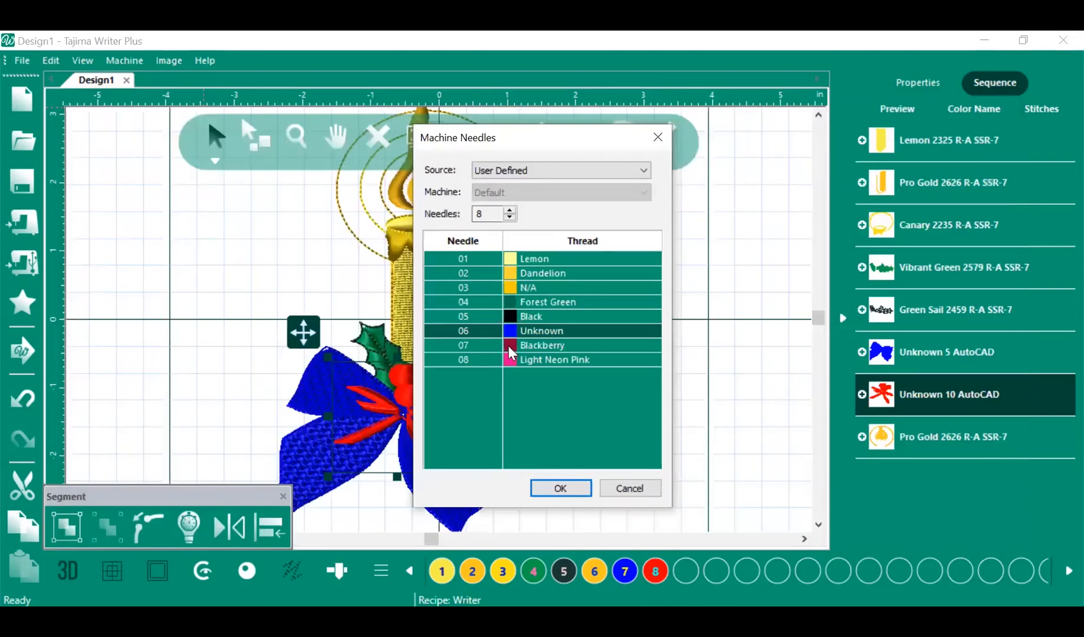
Assign the Tomato thread from Ackermann - Isacord 30 to needle 07
double_click(508, 345)
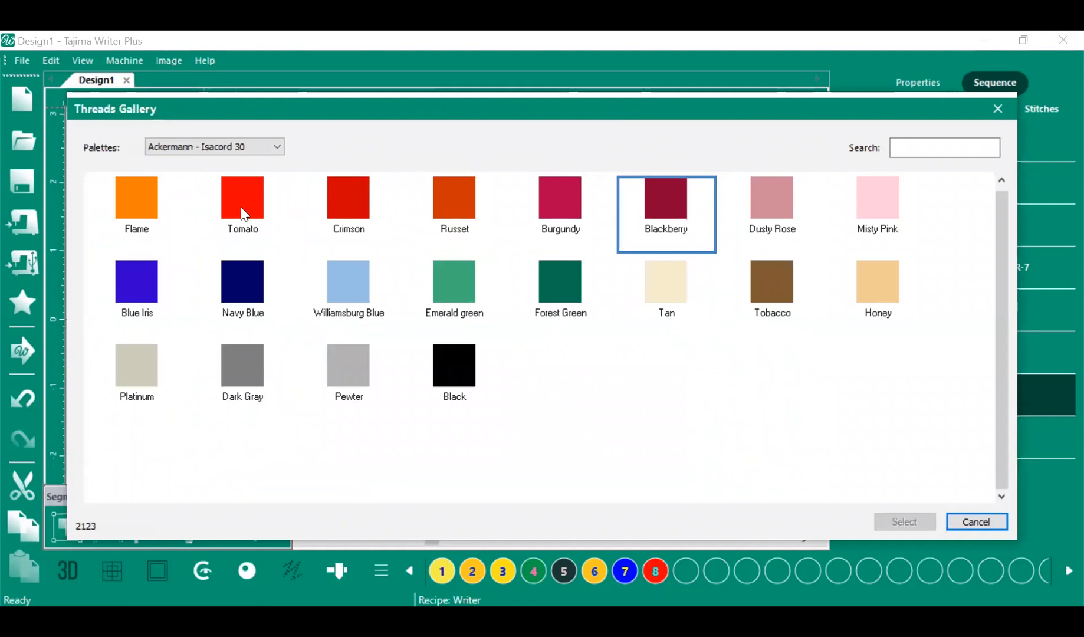
click(244, 214)
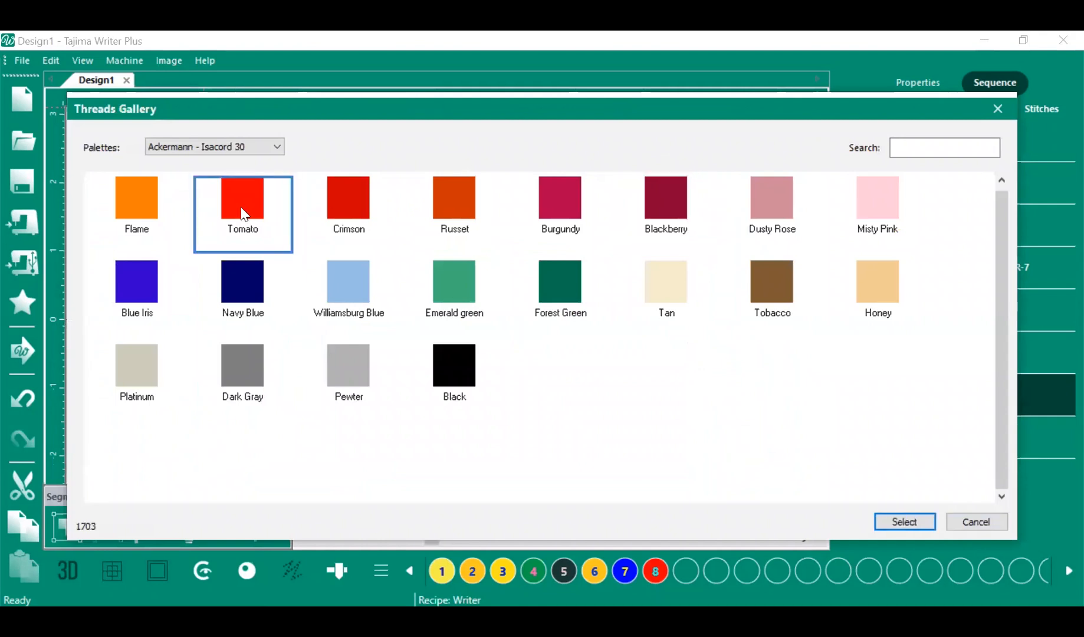
click(913, 522)
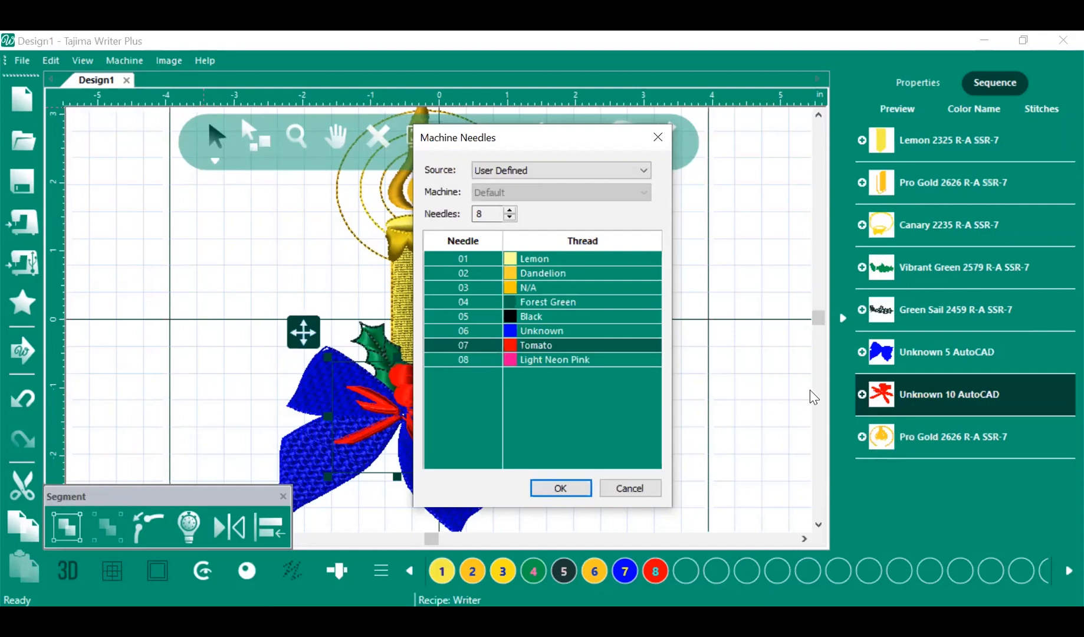
Assign the Light Neon Orange thread from Ackermann - Isacord 40 to needle 08 and accept the machine needle settings
click(512, 357)
double_click(511, 356)
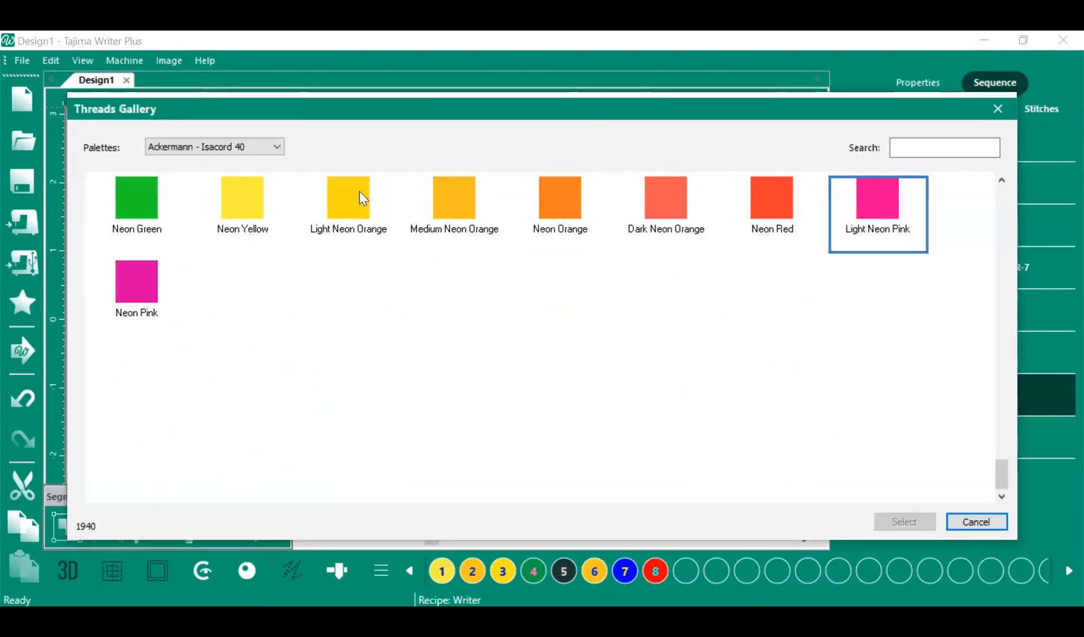
click(359, 195)
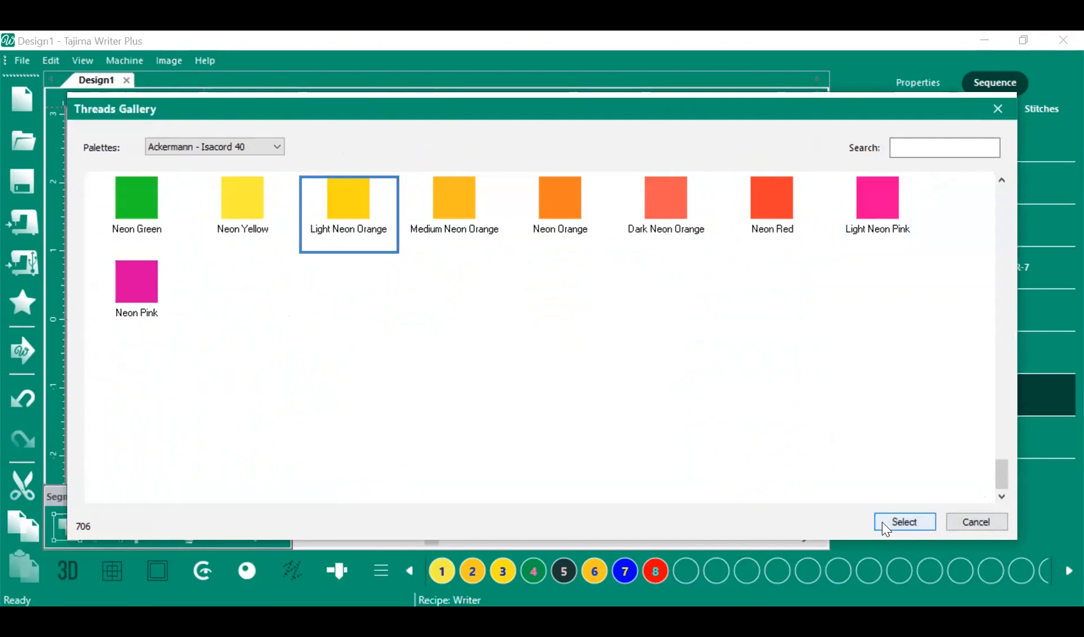
click(905, 522)
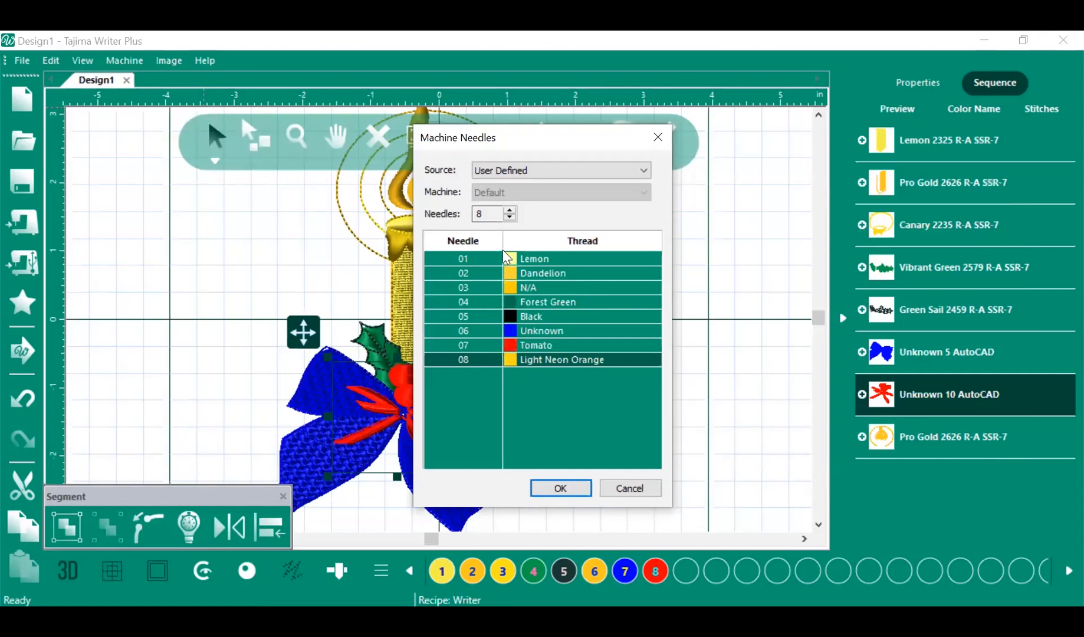
click(556, 487)
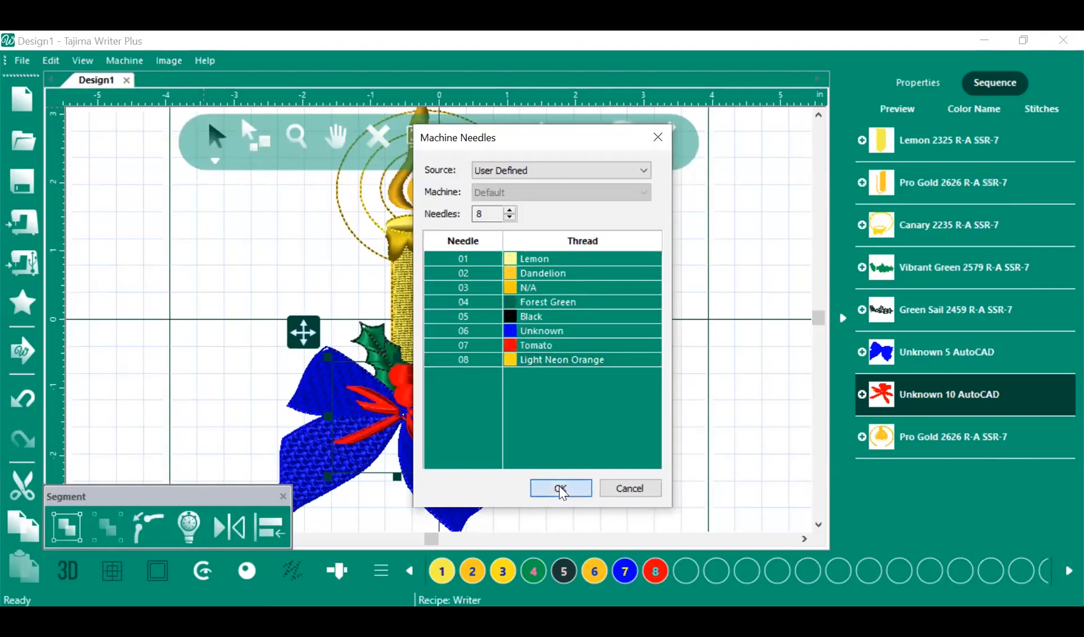
Compare the design palette with the machine palette in the color bar, ending on the design palette
click(382, 575)
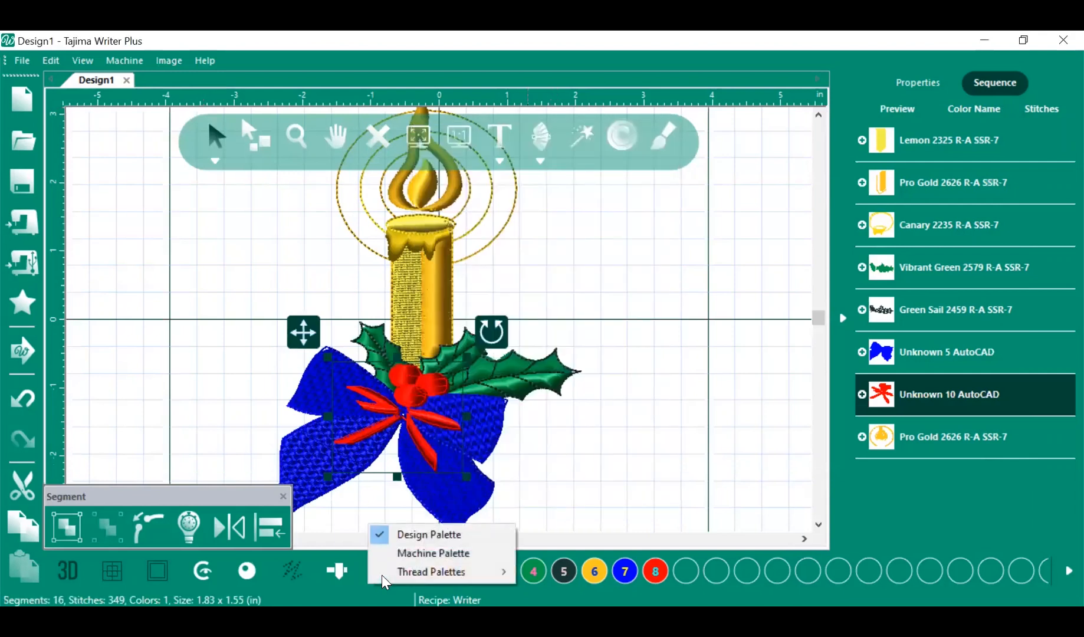
click(411, 534)
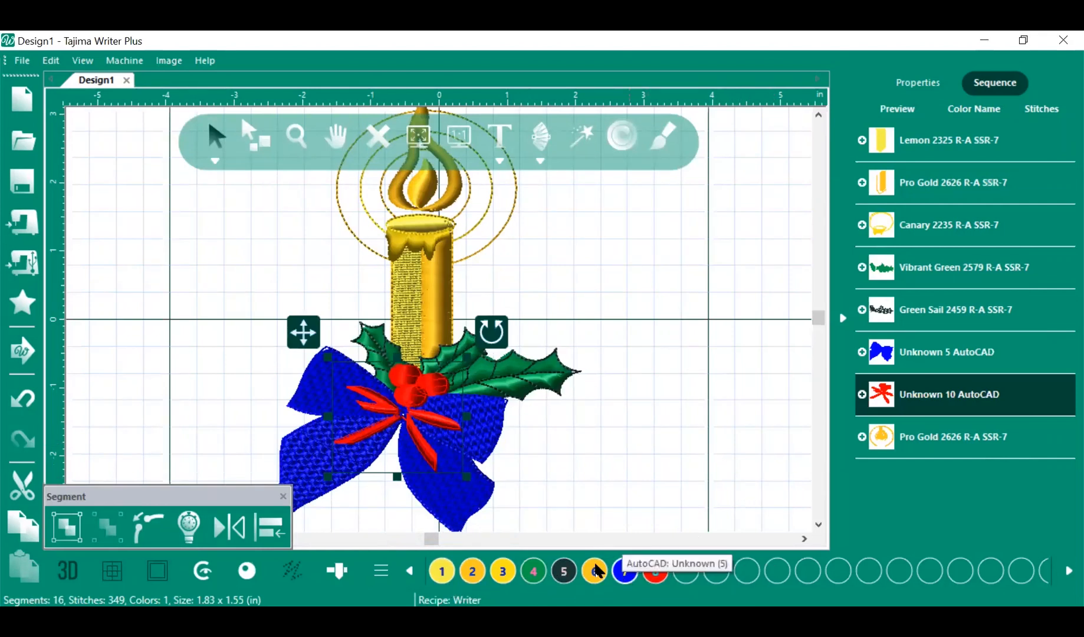
click(391, 567)
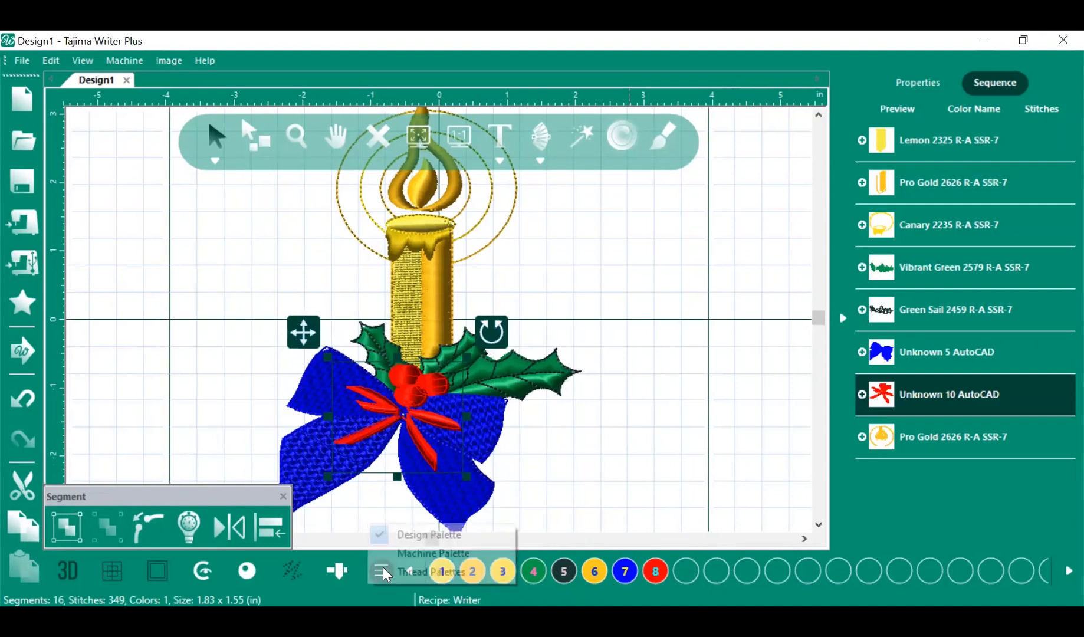
click(434, 553)
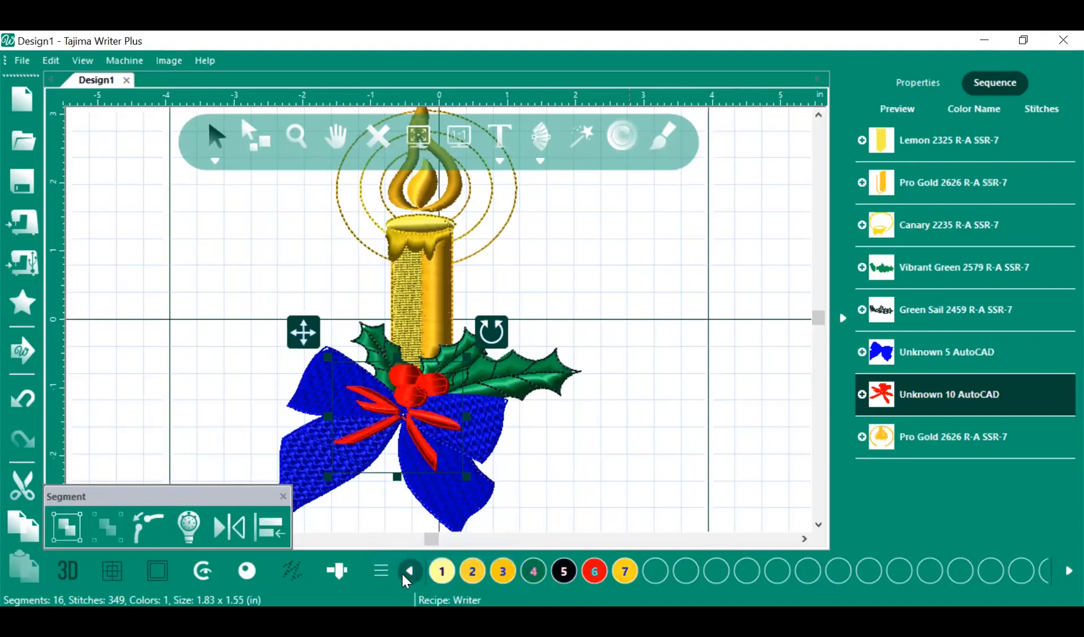
click(387, 569)
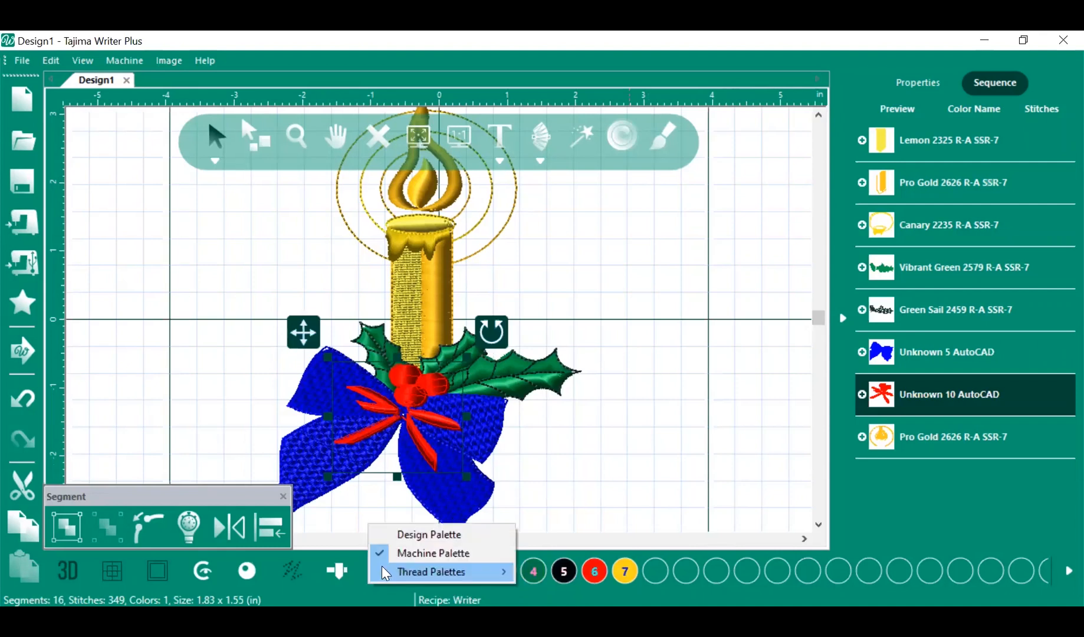
click(407, 533)
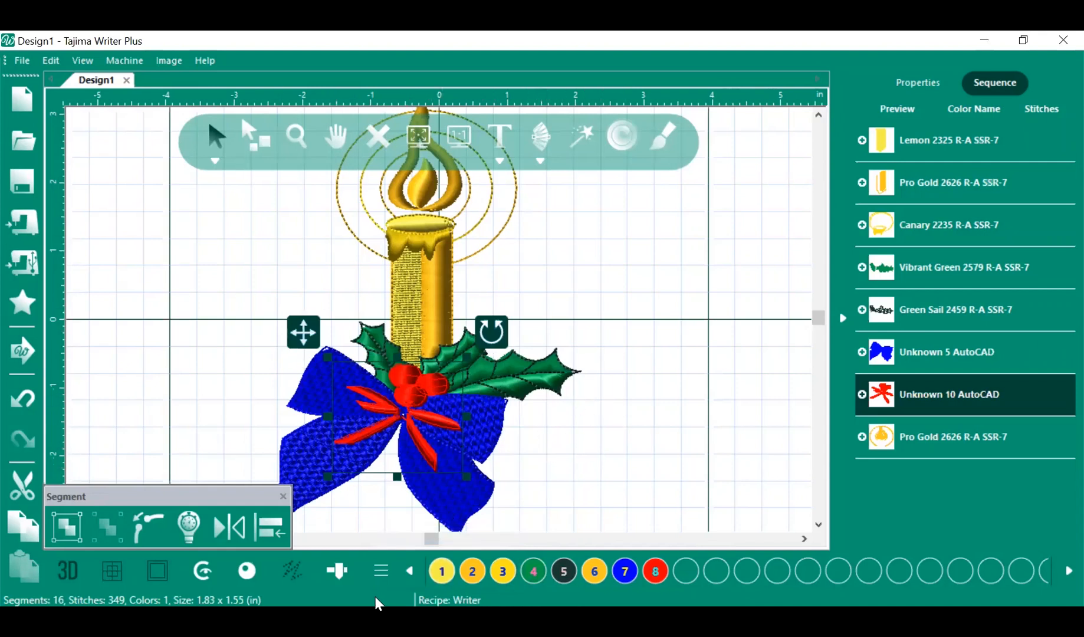
click(380, 569)
mouse_move(385, 571)
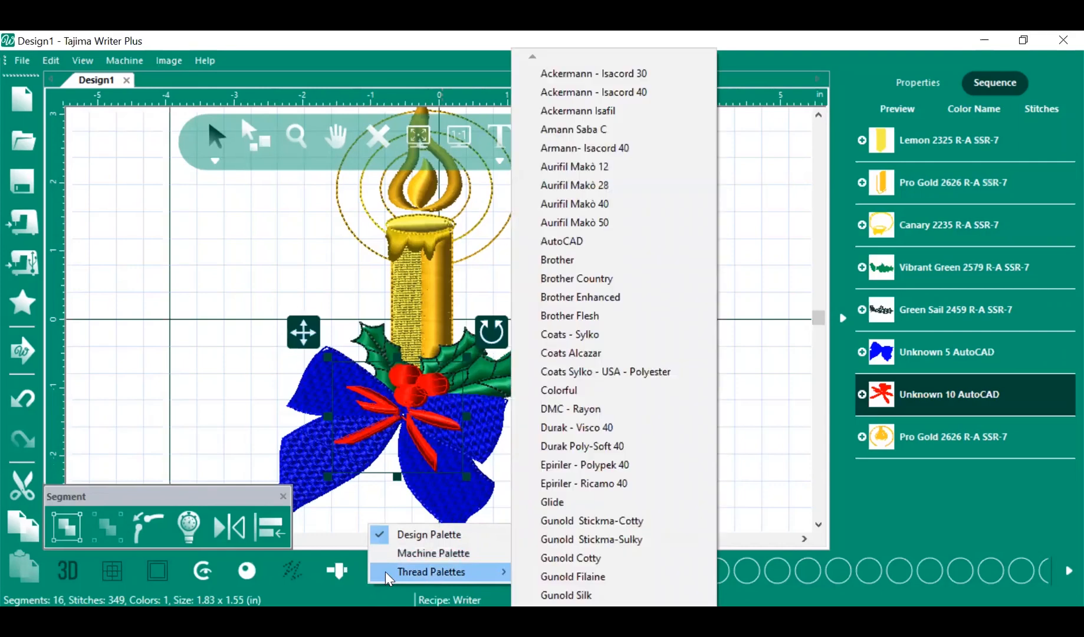
click(741, 377)
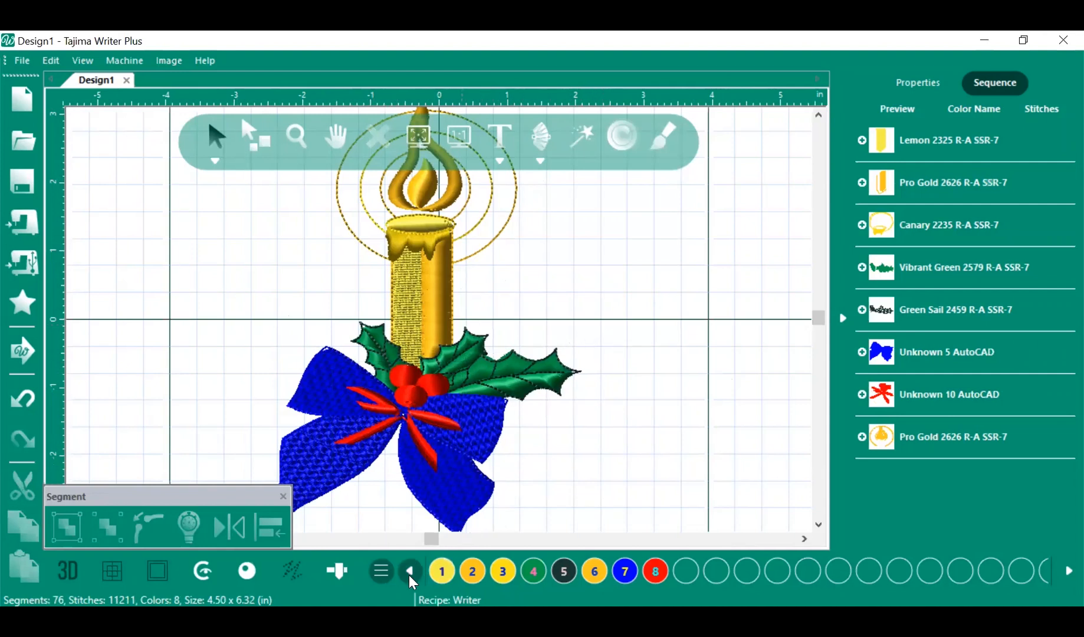
click(383, 578)
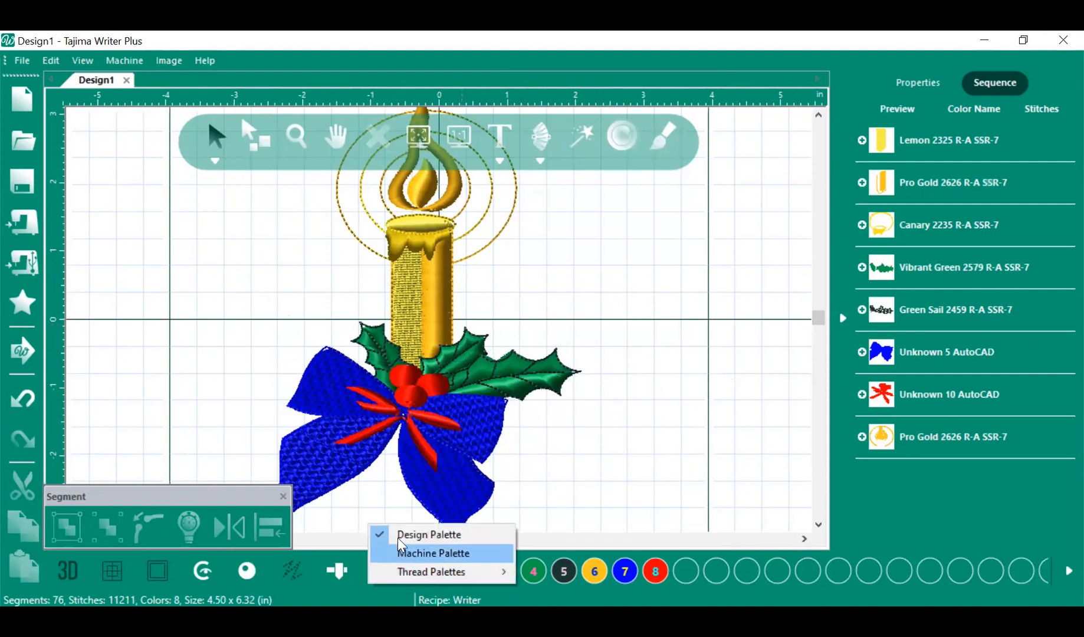
click(555, 427)
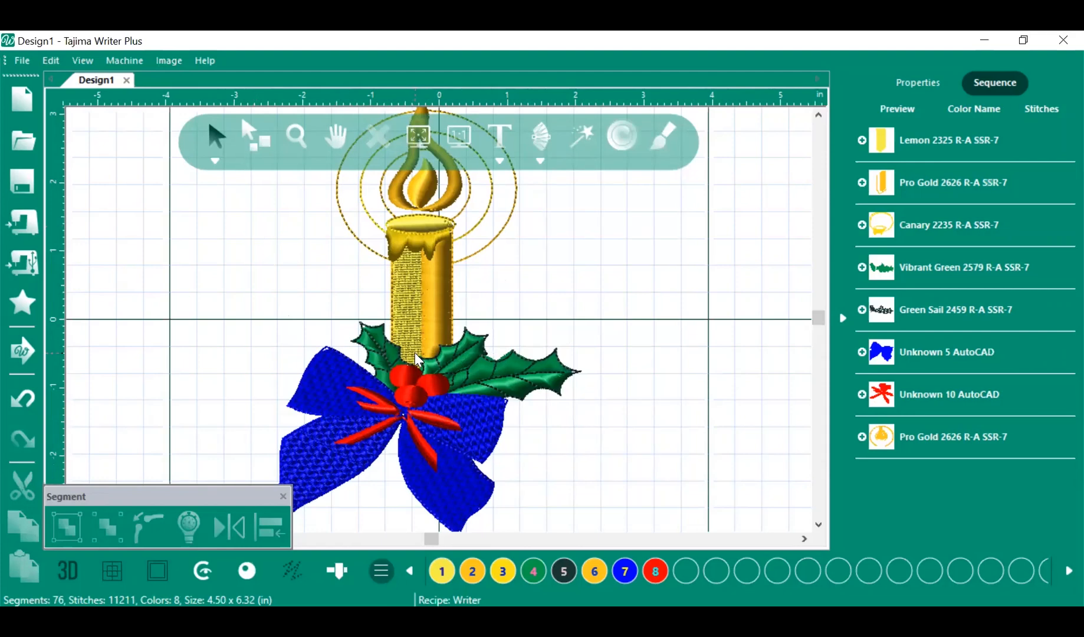
Show the AutoCAD thread palette in the color bar
click(376, 573)
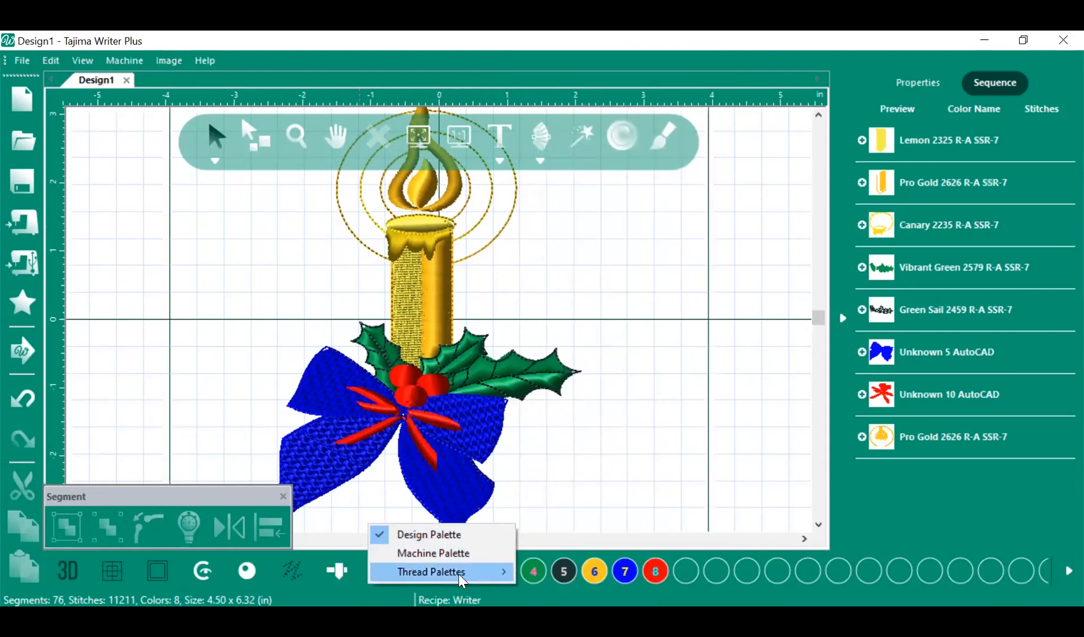
mouse_move(484, 570)
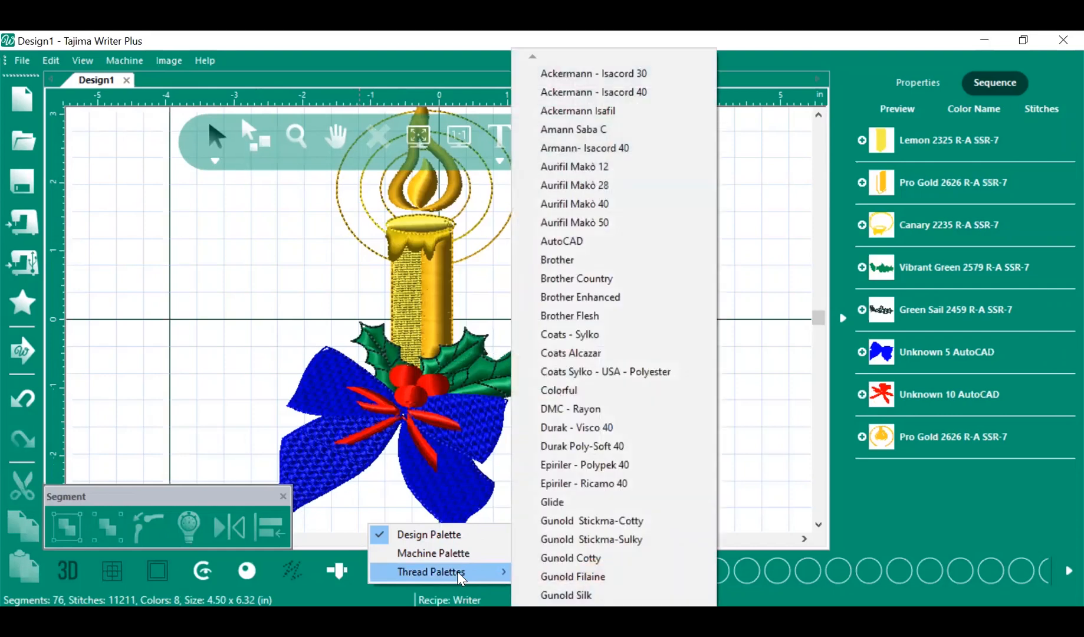
click(541, 242)
scroll(383, 346, down, 2)
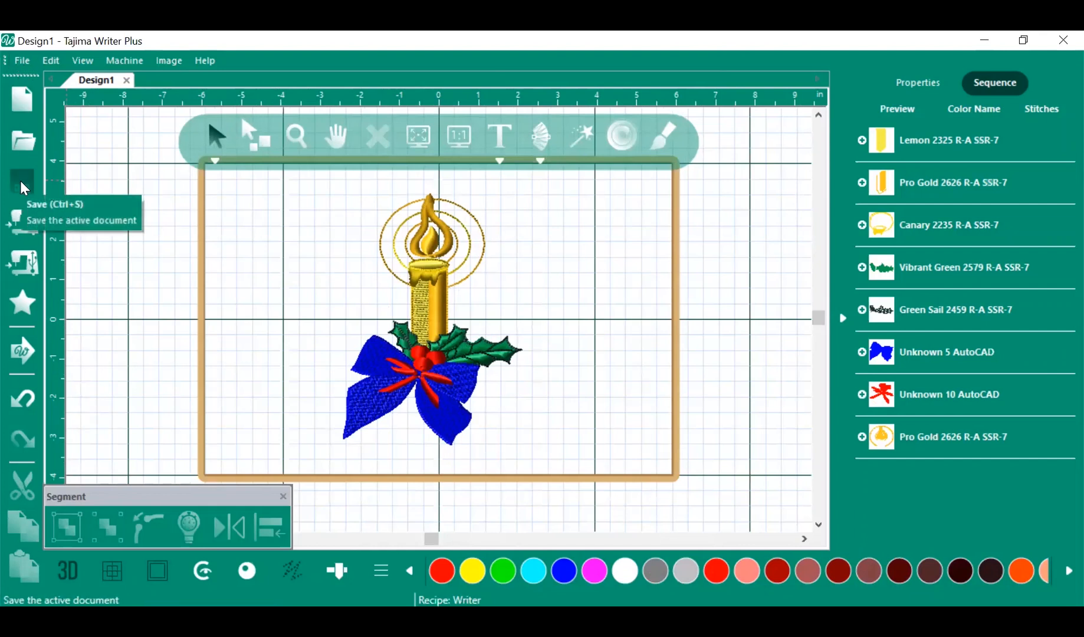
Start saving the design under a new name on USB Drive (D:) with the Pulse Embroidery Files (*.PXF) format
click(21, 62)
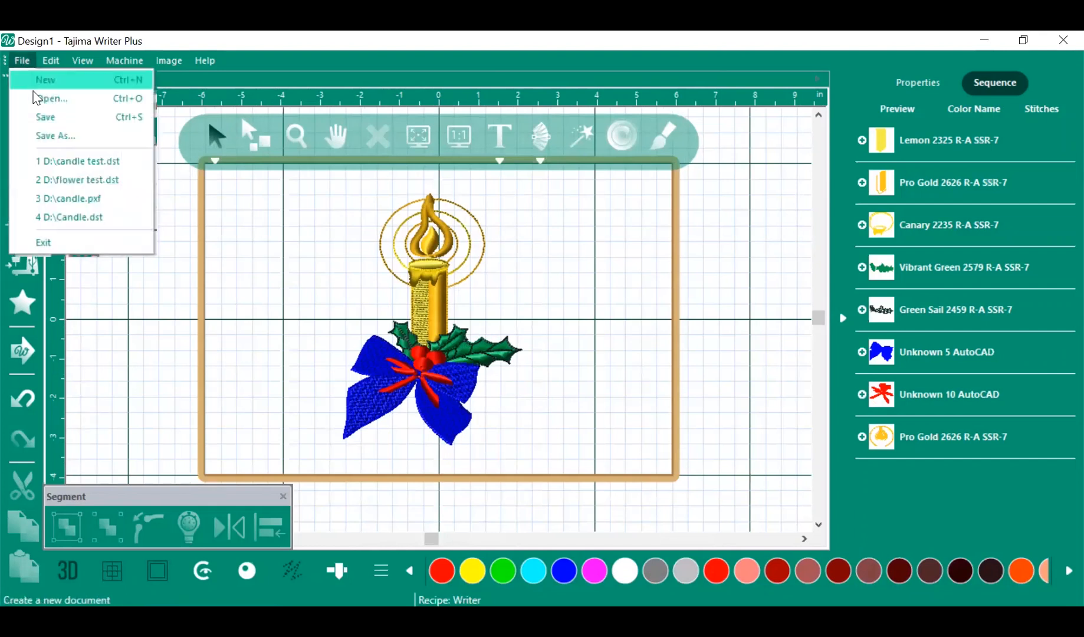
click(46, 137)
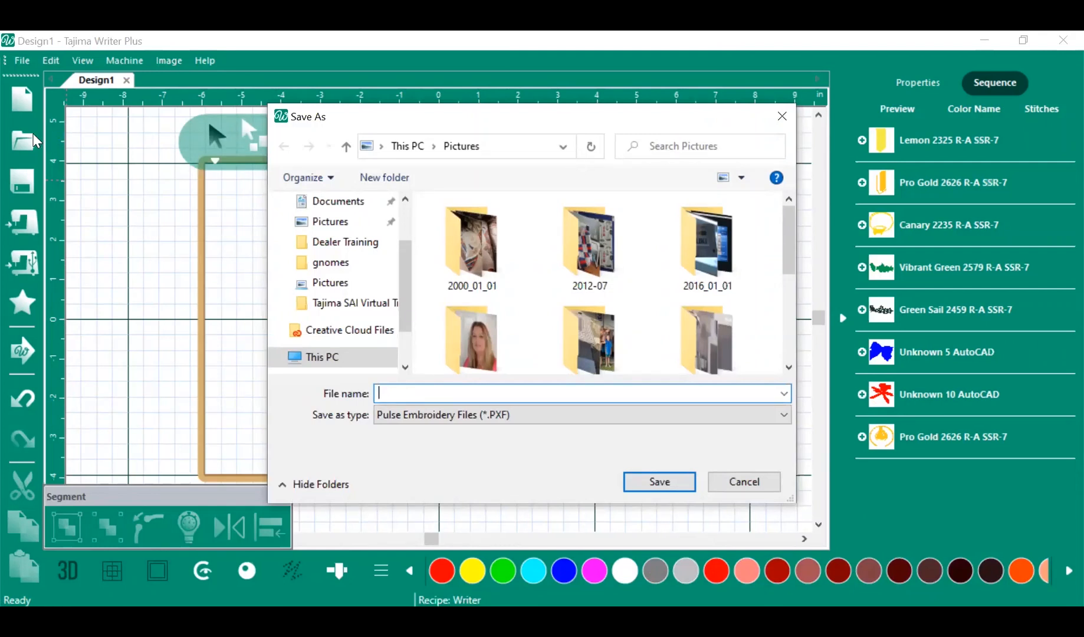
scroll(339, 265, down, 1)
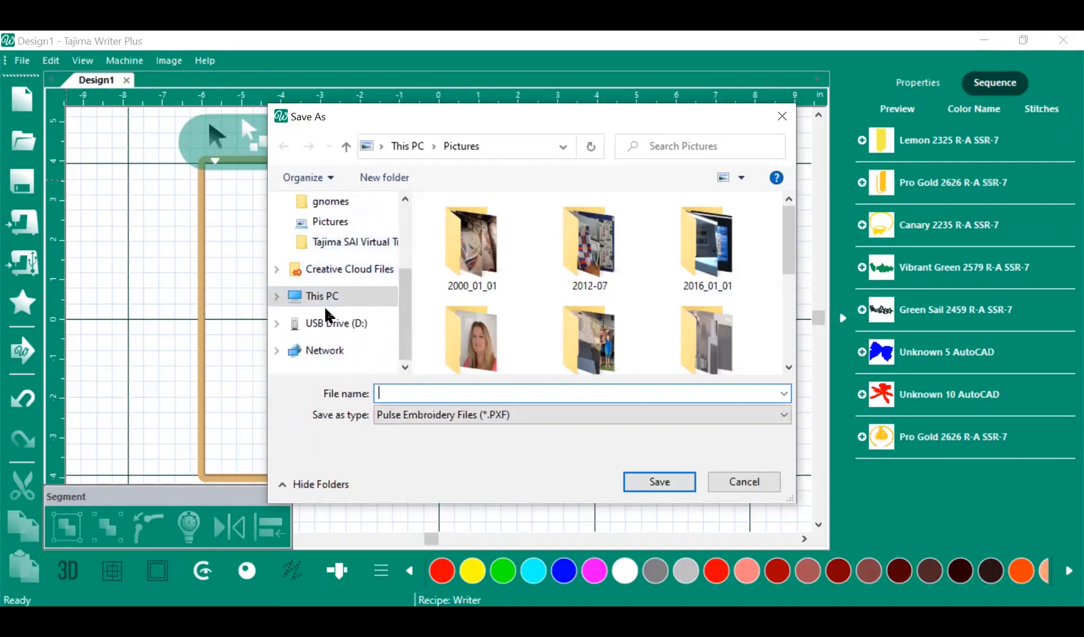
click(323, 323)
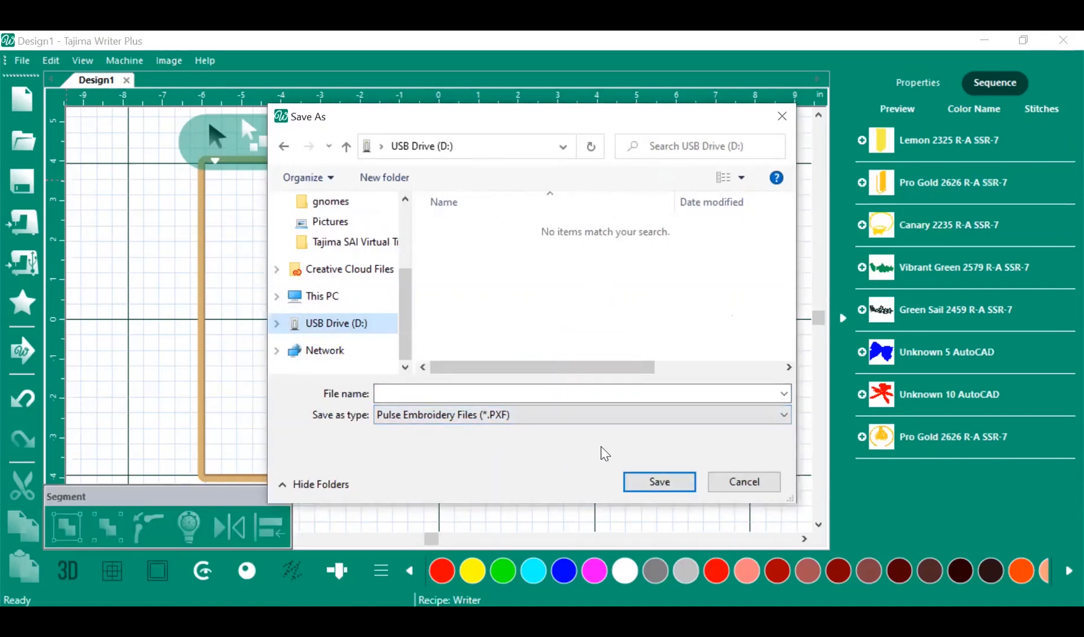
click(784, 417)
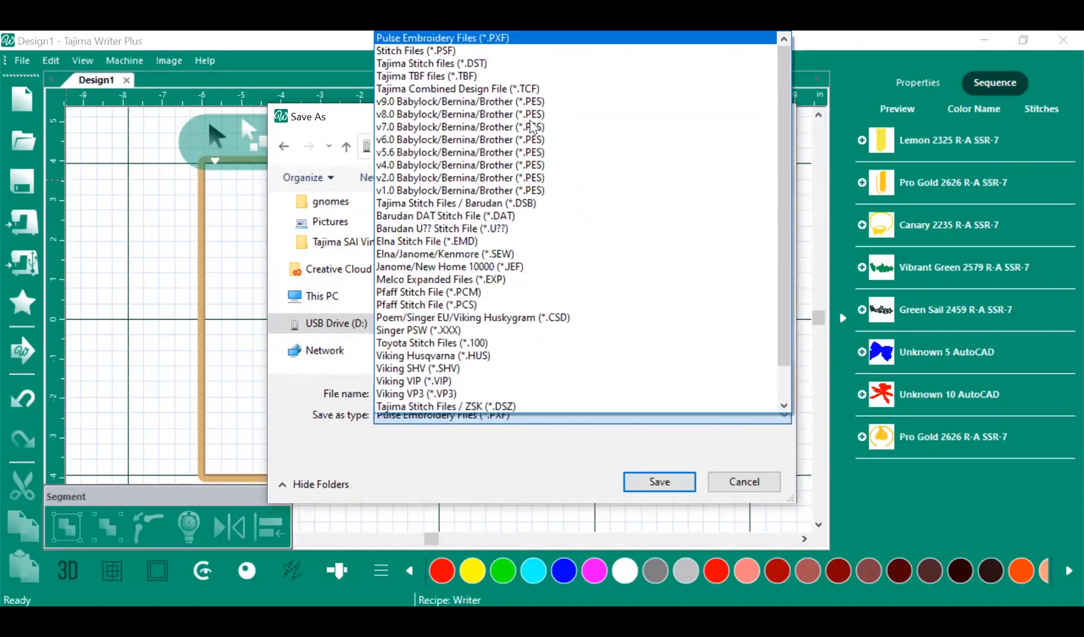
click(519, 38)
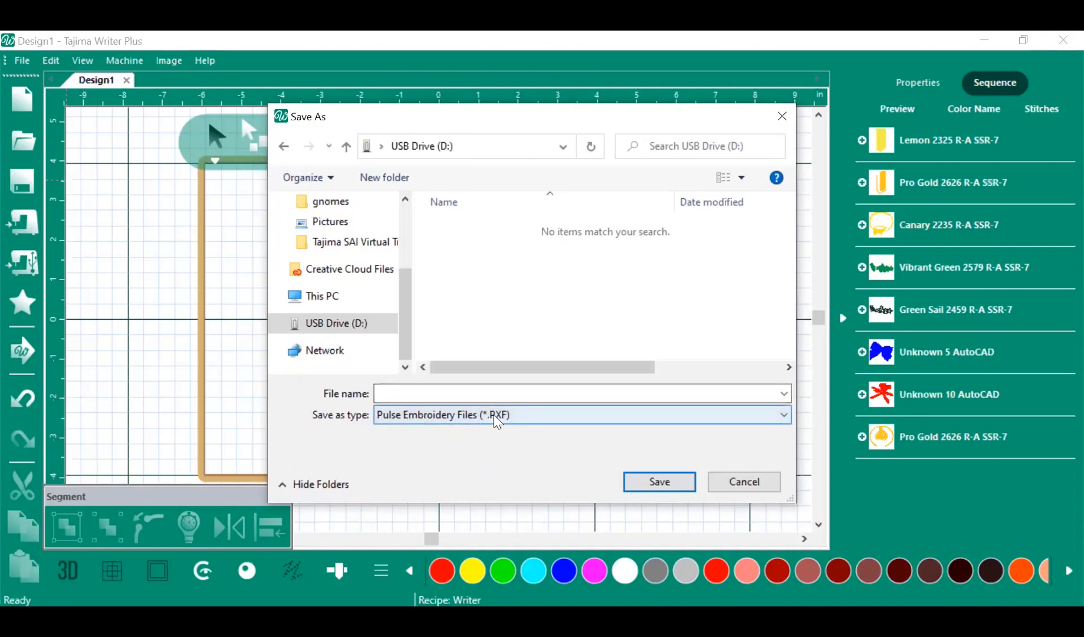
Name the design file Candle and save it
click(395, 393)
click(403, 394)
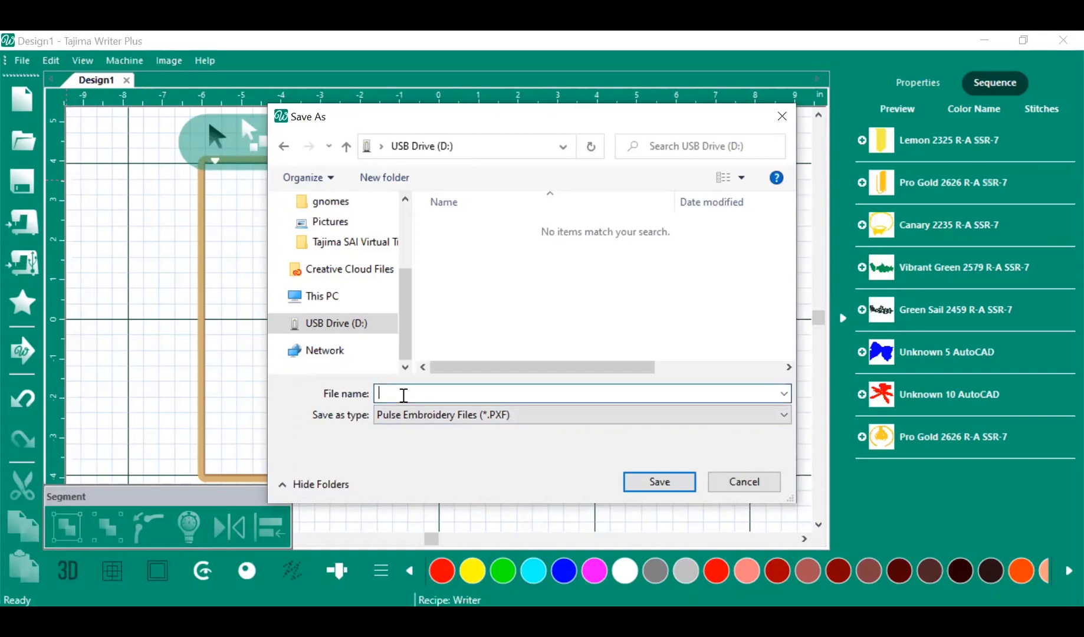
text(Can)
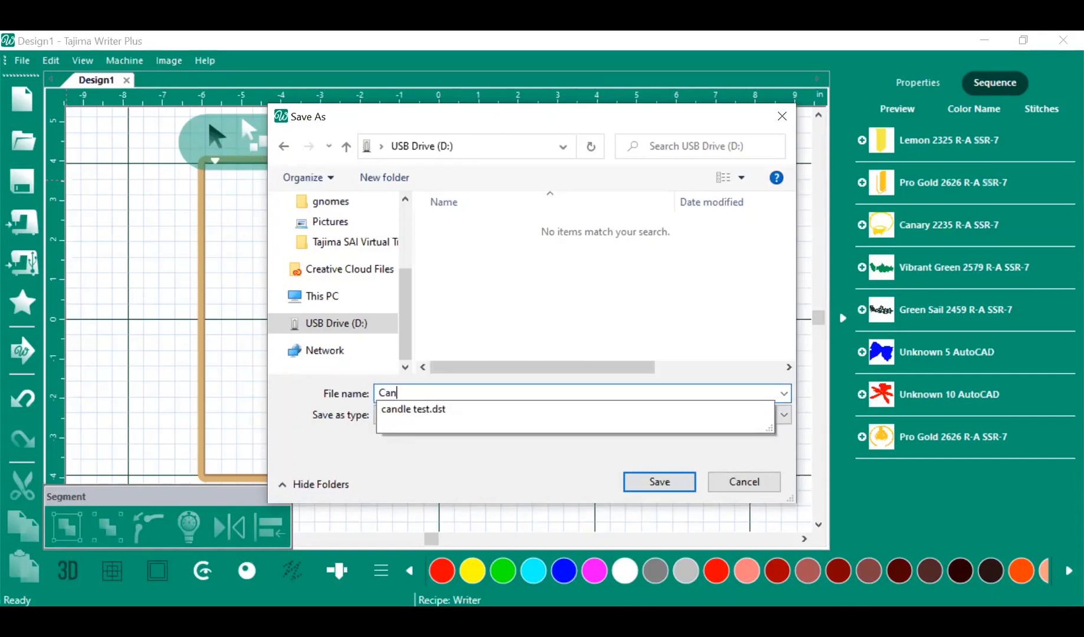
key(BackSpace)
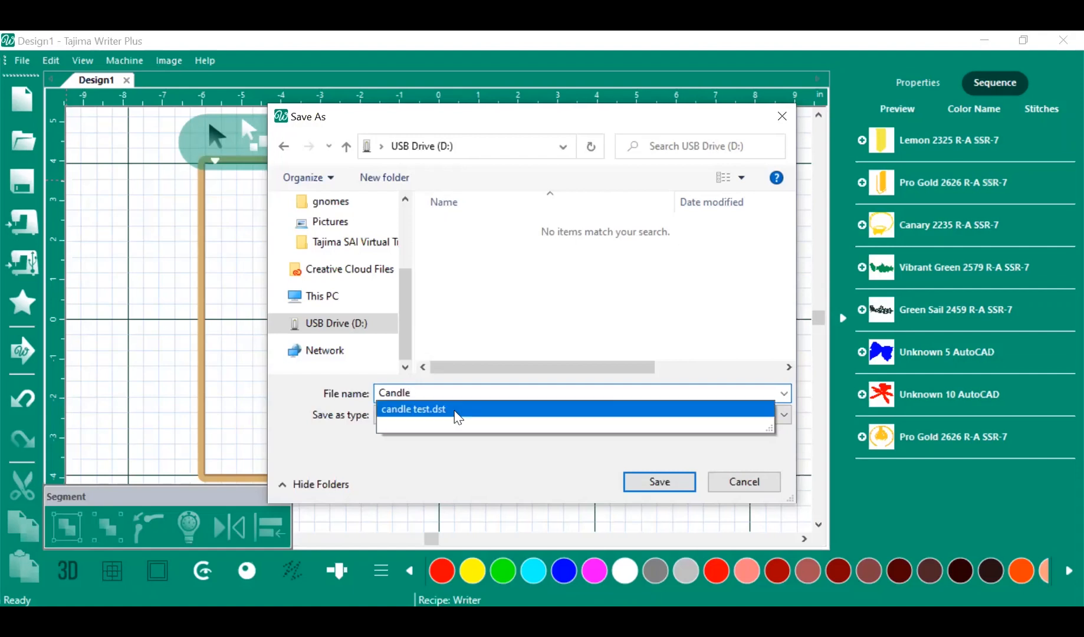
click(501, 459)
click(634, 485)
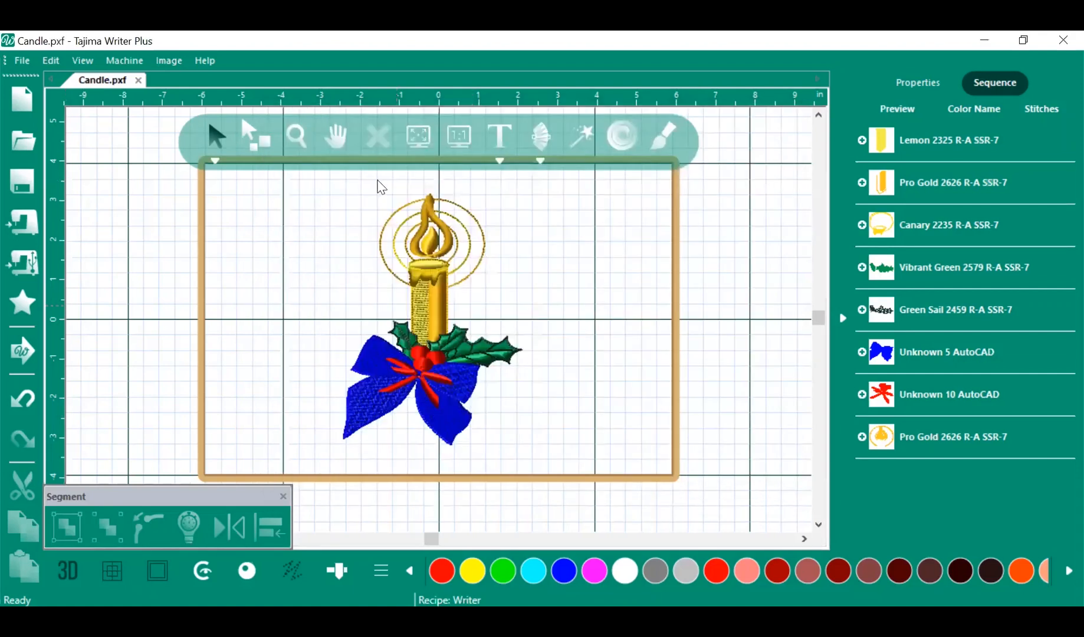
Save another copy of the Candle design on the USB drive in the Tajima Stitch files (*.DST) format
click(21, 61)
click(39, 136)
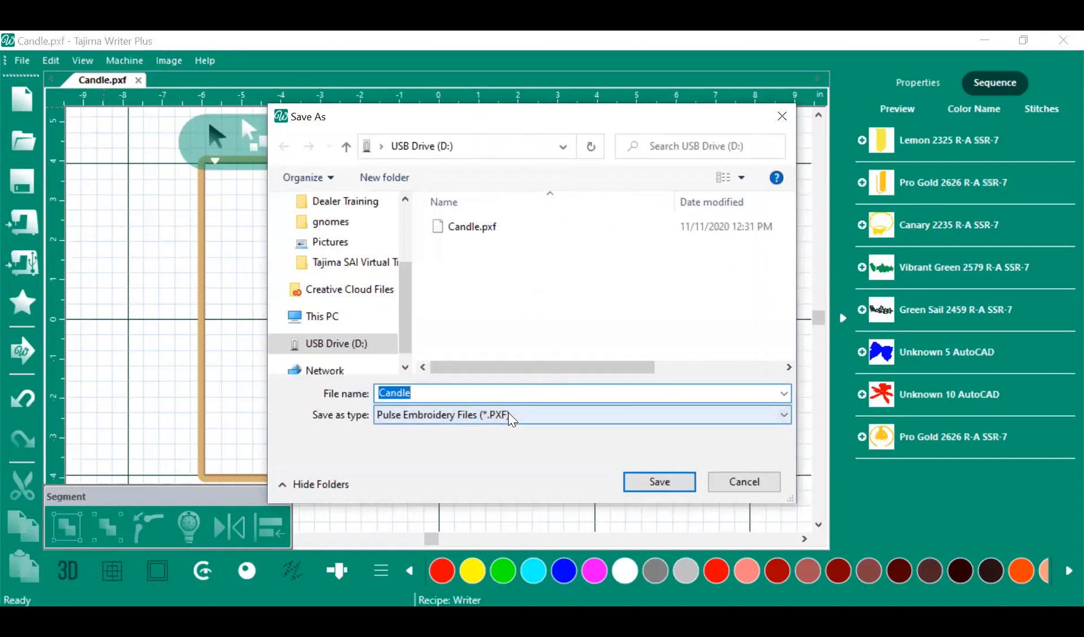
click(784, 416)
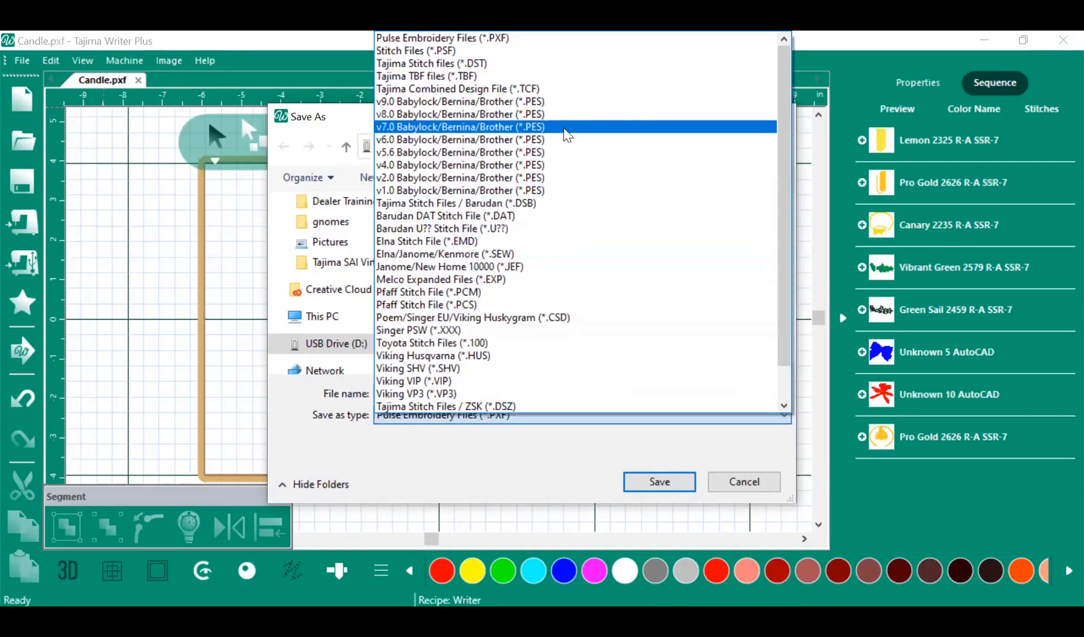
key(Down)
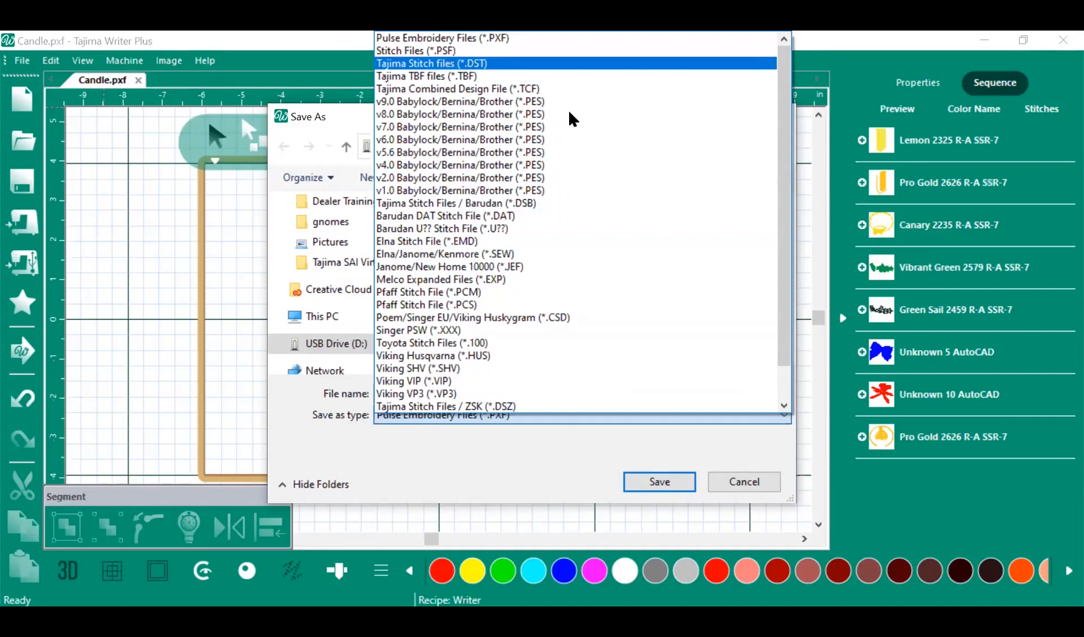
key(Return)
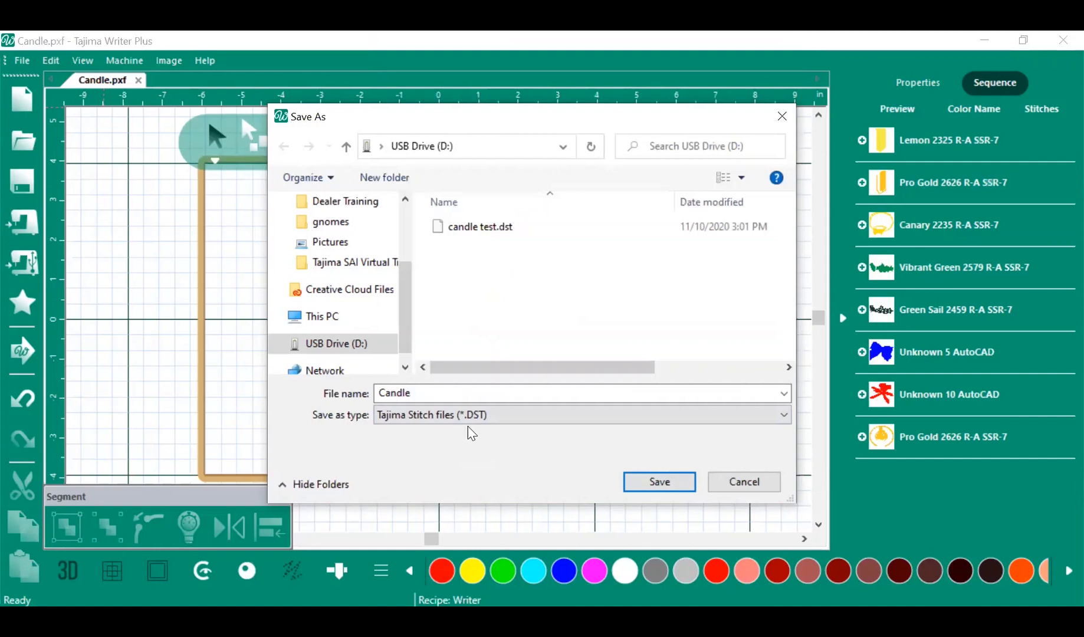
click(653, 482)
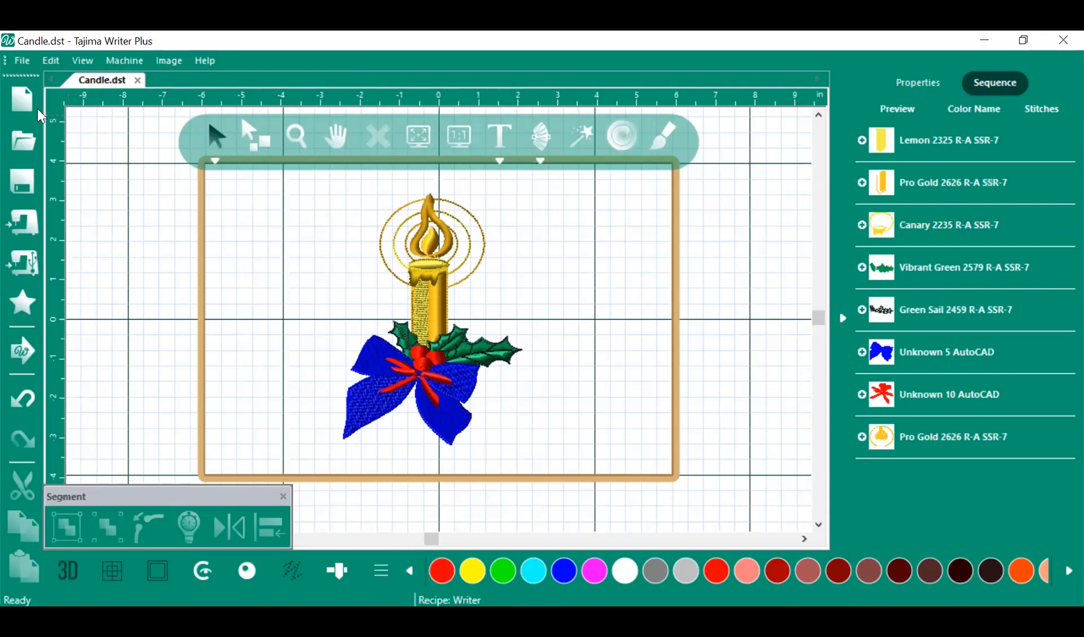
Create a new design fitted to the screen and insert the CE 003 light bulb from the gallery's Celebrations category
click(23, 97)
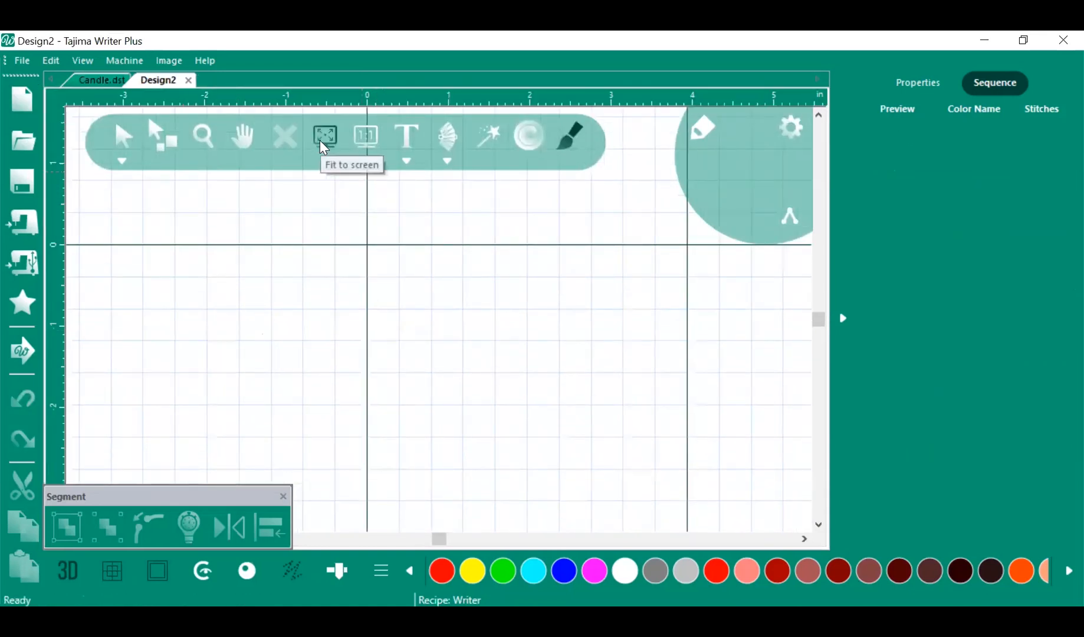
click(324, 137)
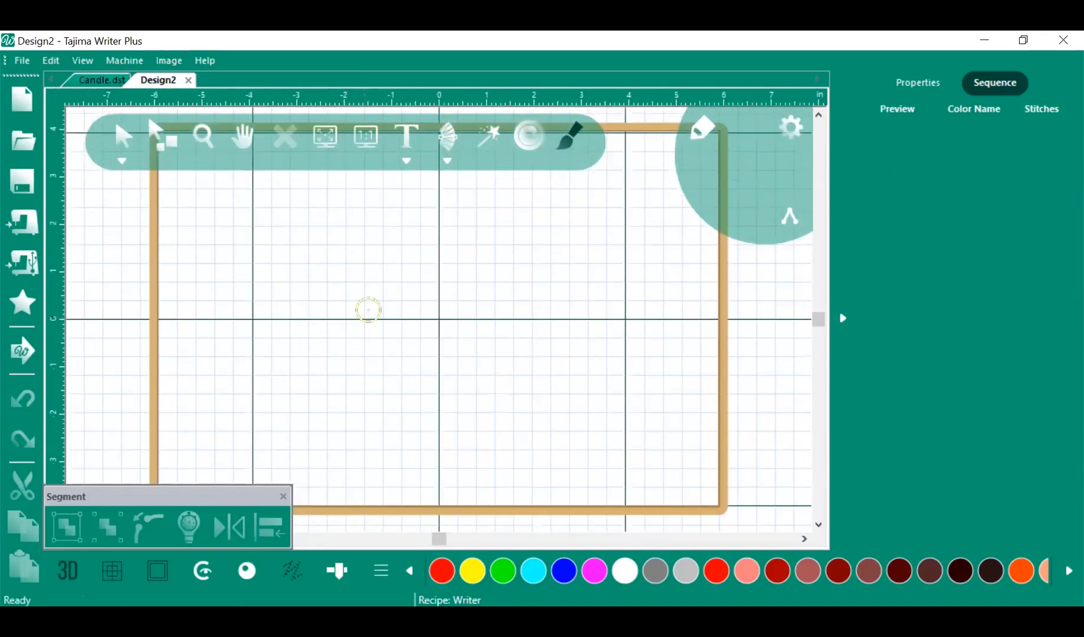
click(23, 303)
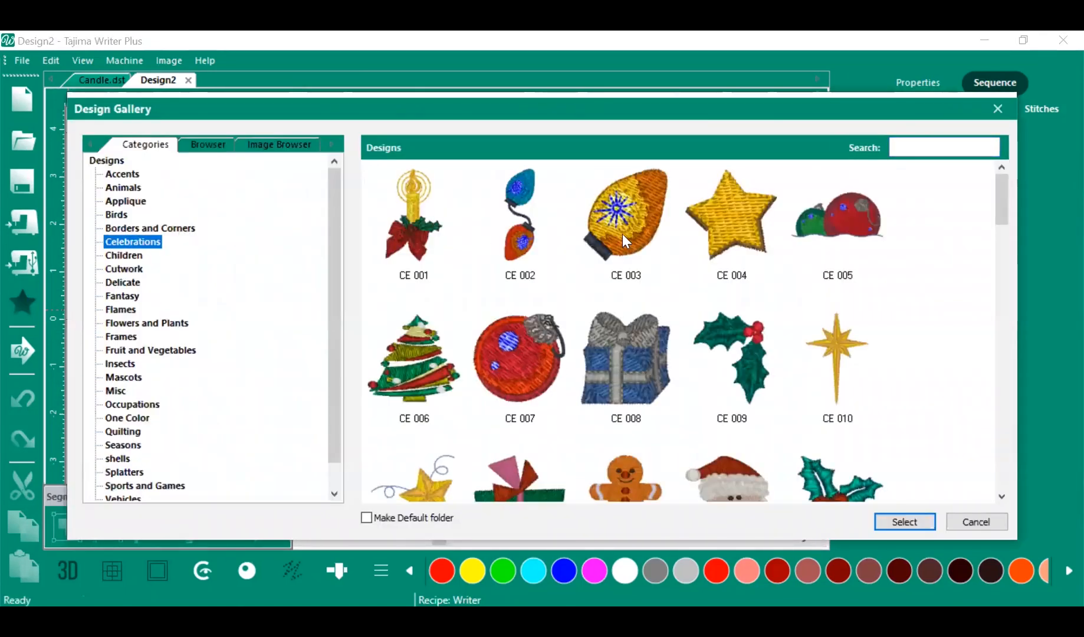
click(614, 217)
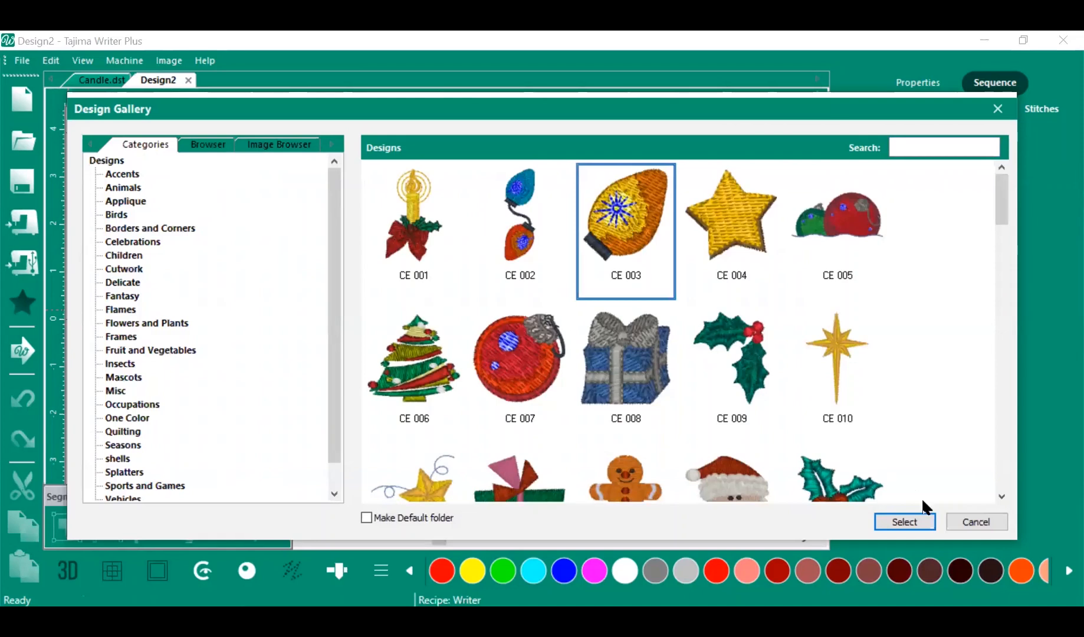
click(923, 520)
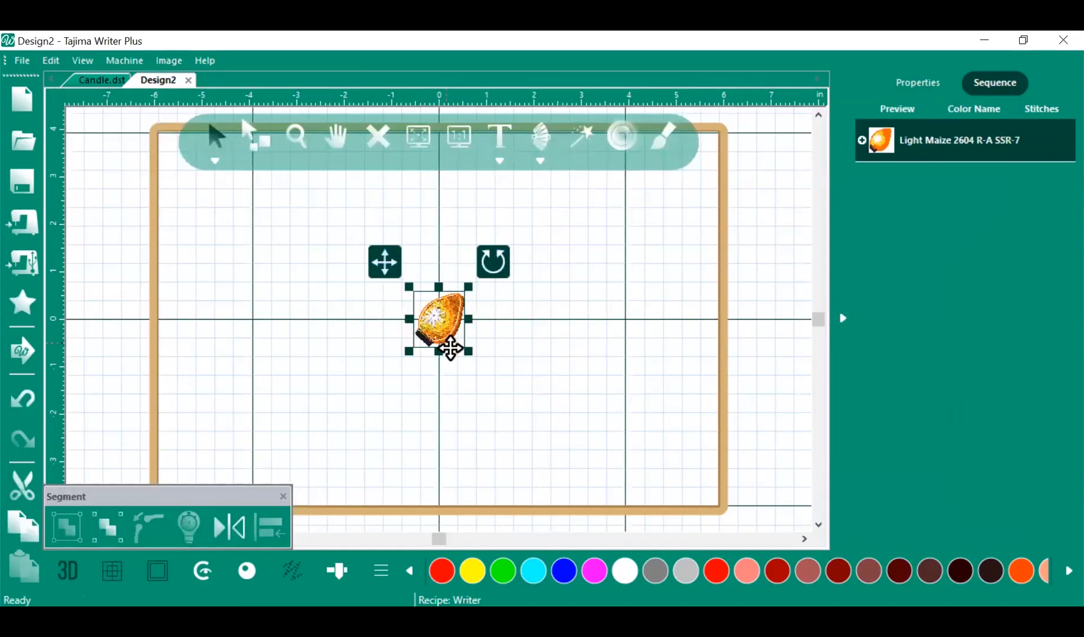
Enlarge the light bulb to about 3.23 x 3.52 in and place it in the left half of the hoop
drag(469, 352, 563, 454)
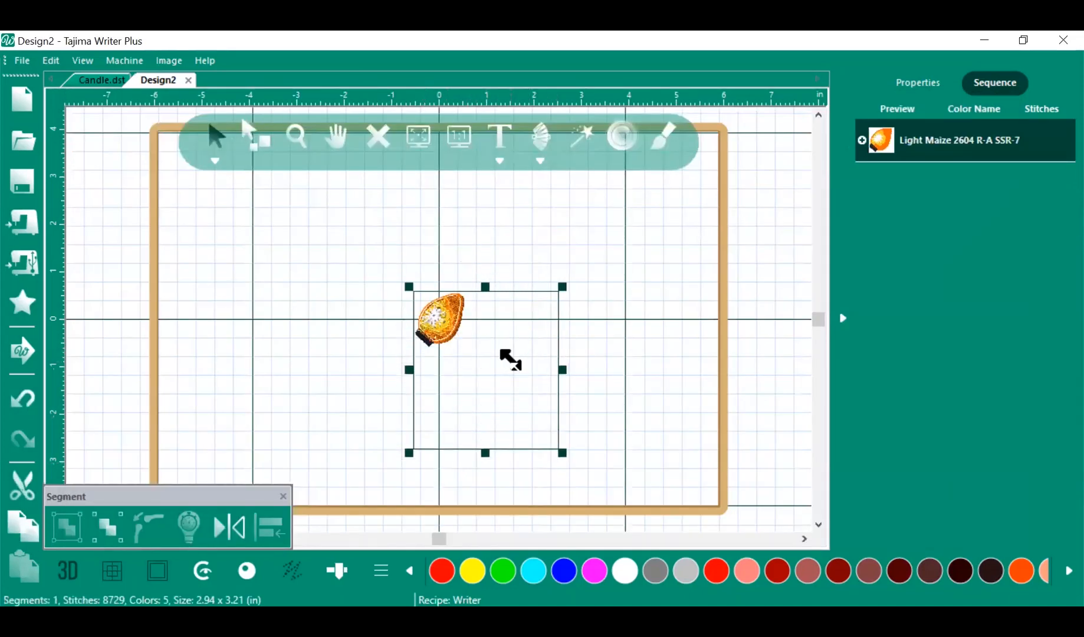
drag(510, 360, 316, 314)
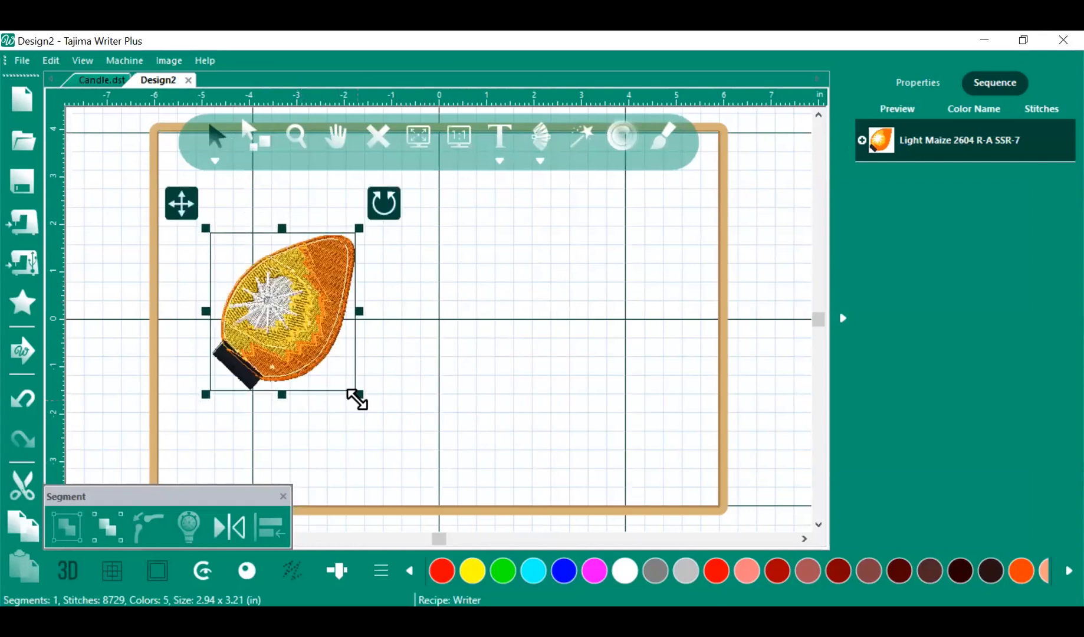
drag(357, 398, 372, 408)
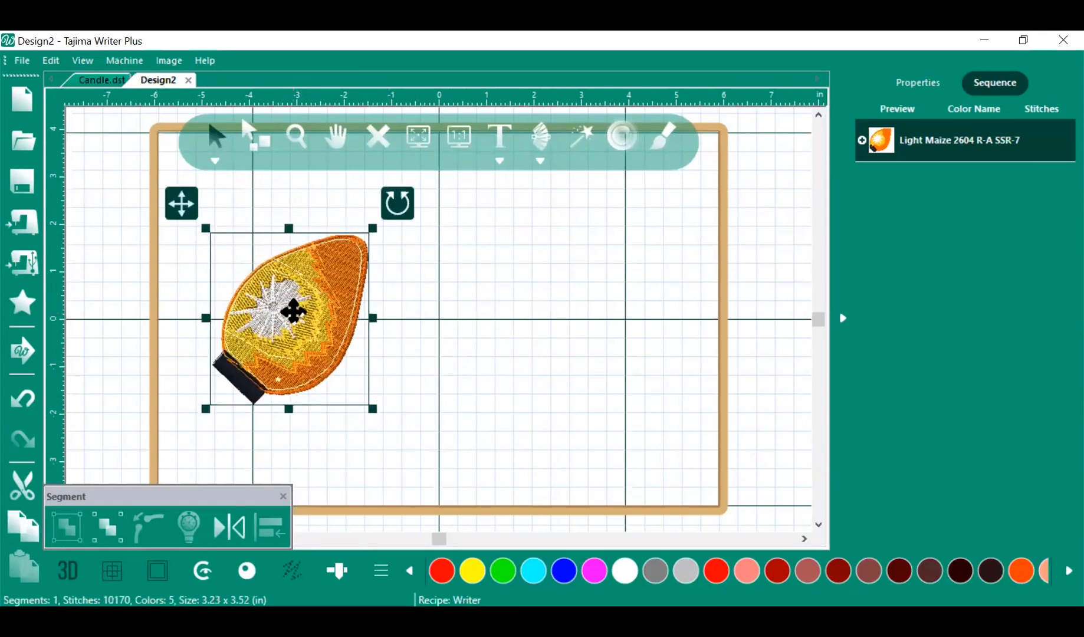
Copy and paste the light bulb, then move the duplicate beside the original in the right half of the hoop
click(18, 526)
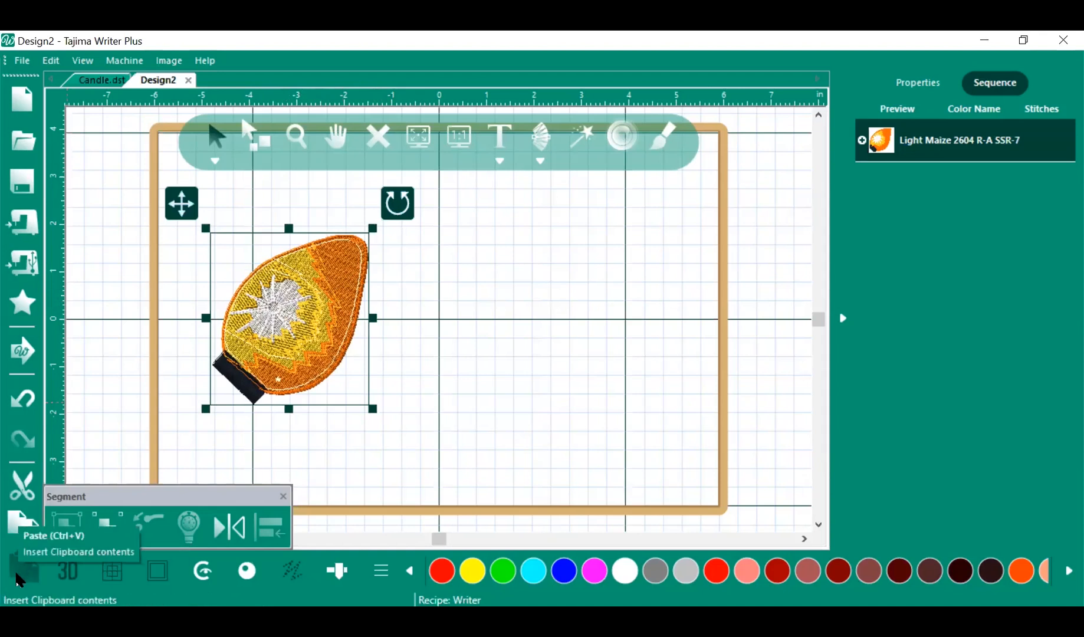
click(19, 575)
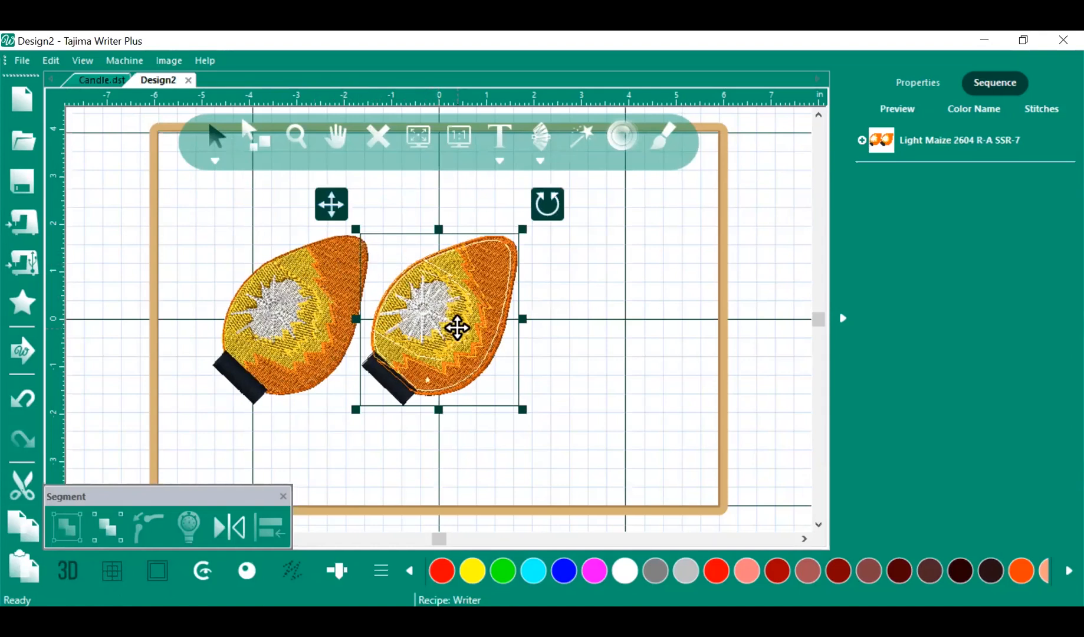
drag(457, 328, 531, 342)
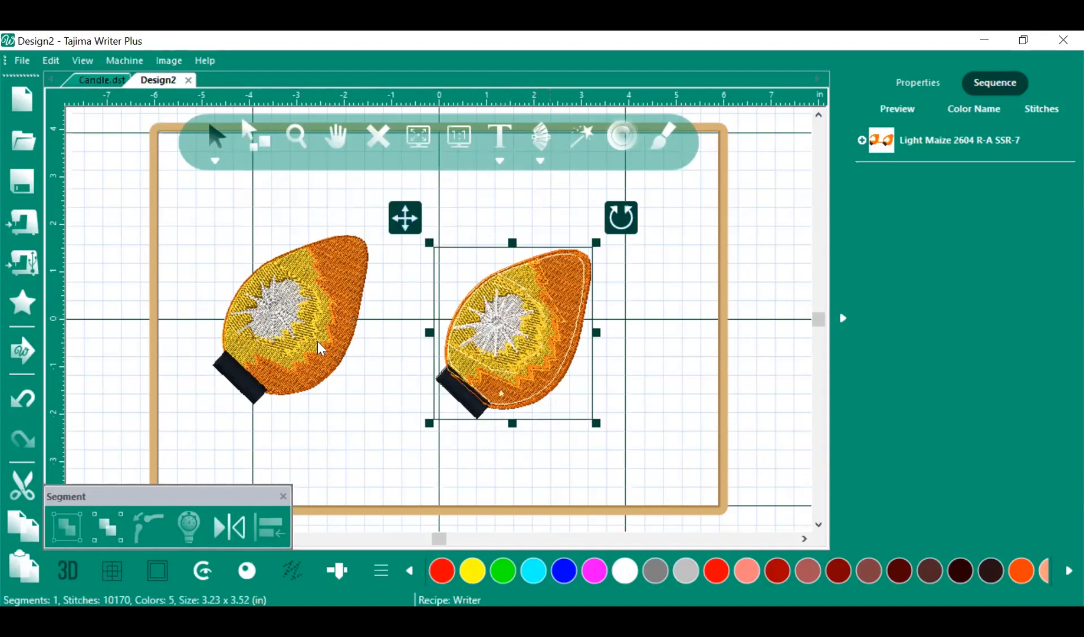
Reflect the duplicate bulb across its vertical centre axis without copying the reflection
click(293, 312)
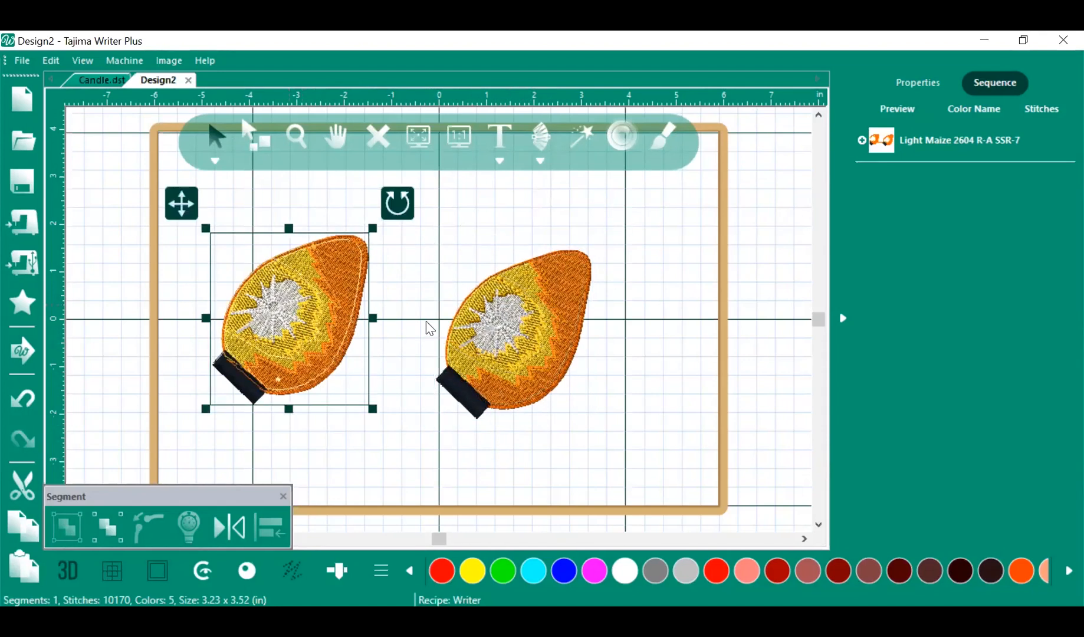
click(513, 332)
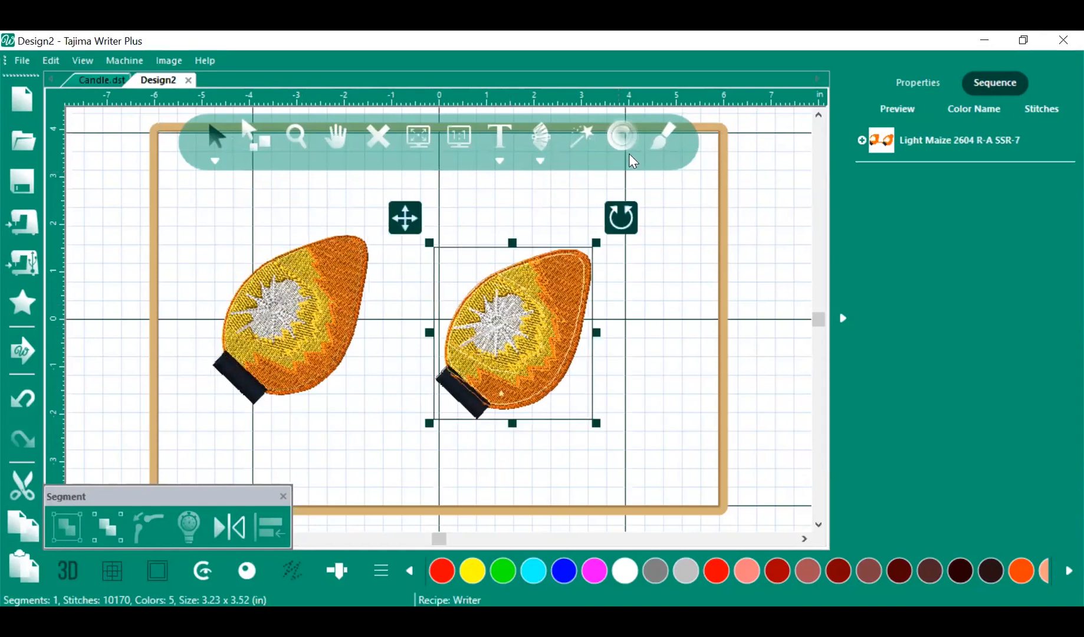
click(500, 330)
click(240, 531)
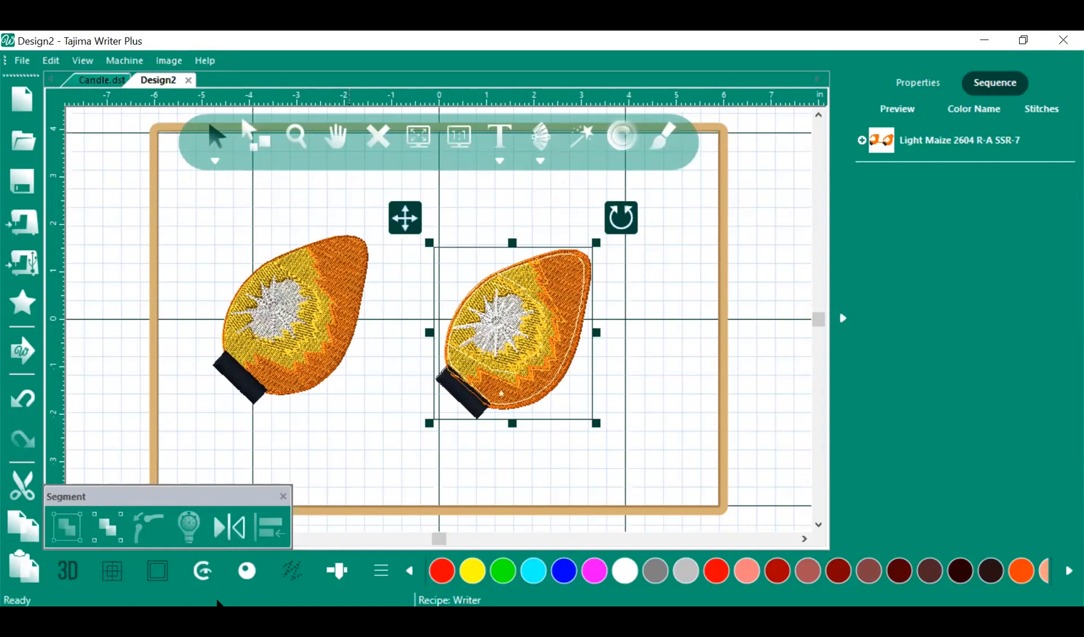
click(234, 533)
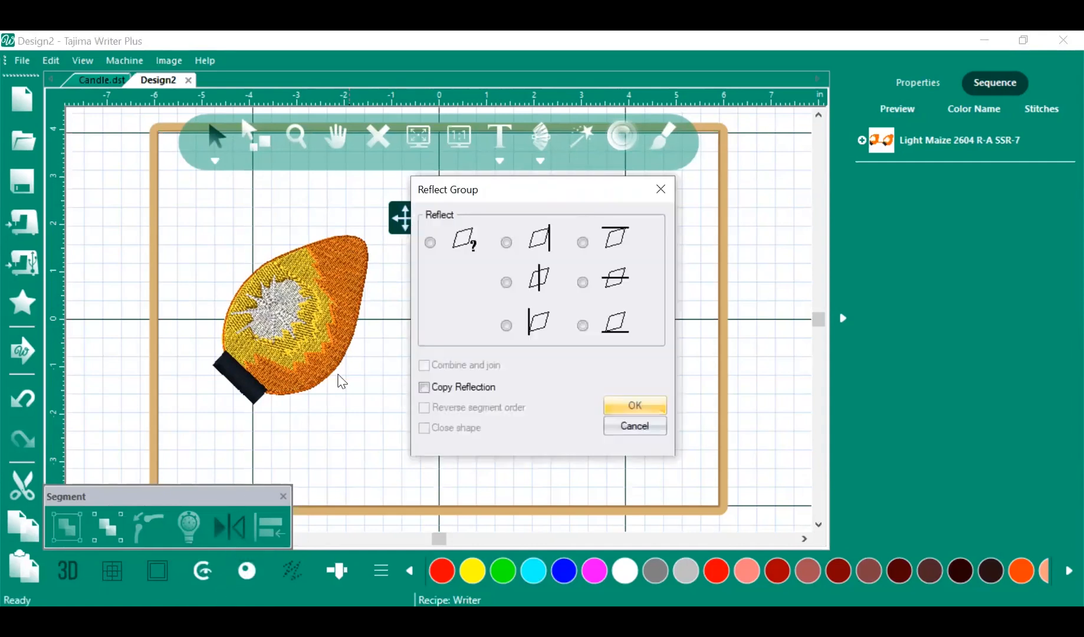
click(506, 282)
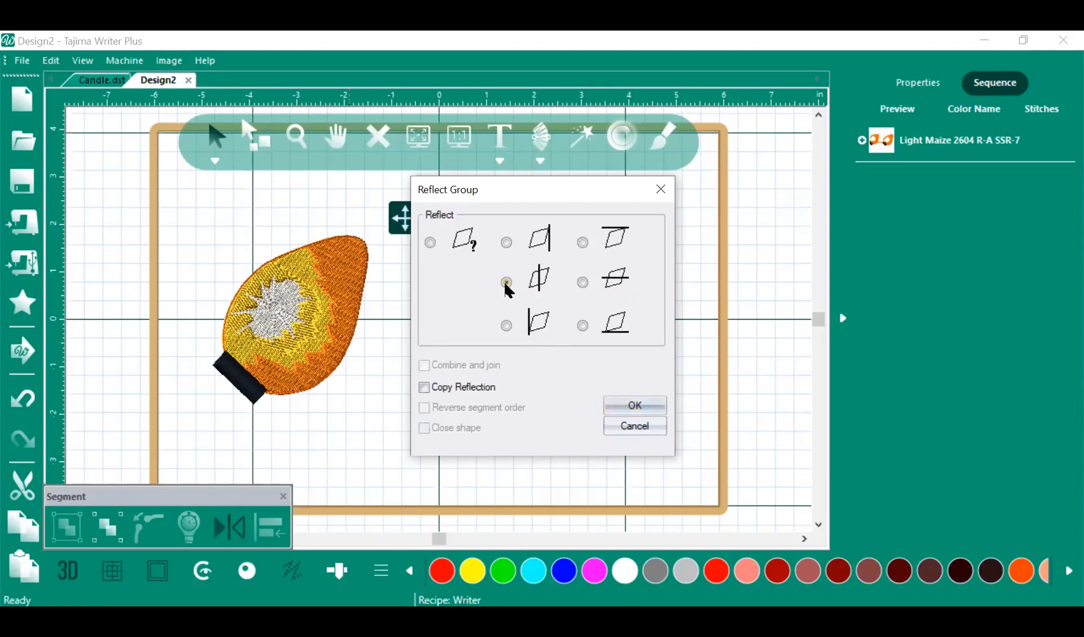
click(624, 411)
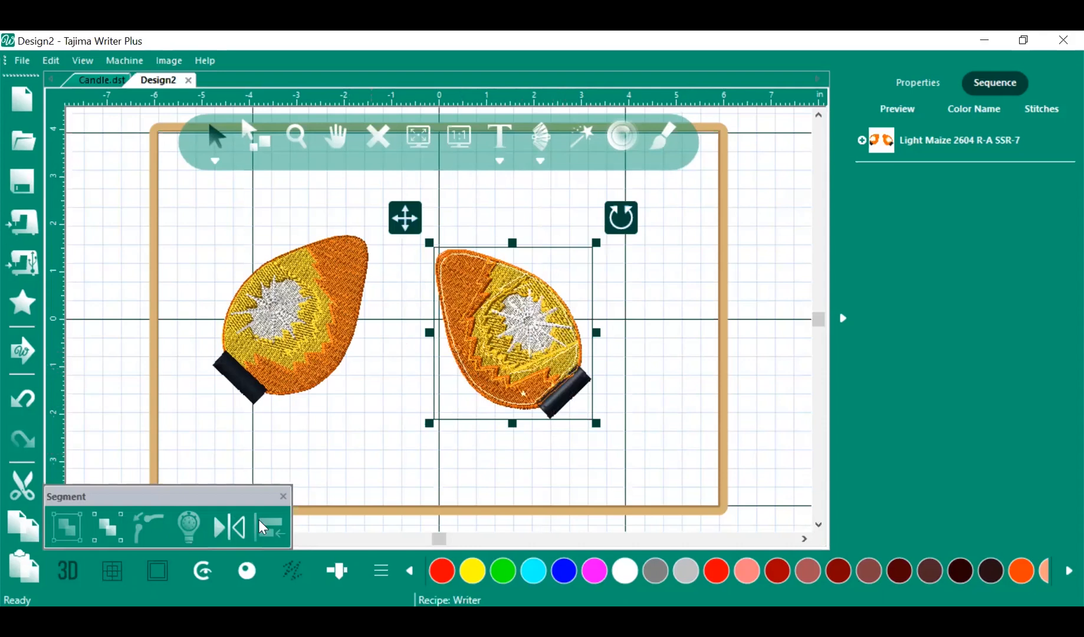
Reflect the duplicate bulb across its right edge and move it back inside the hoop
click(229, 527)
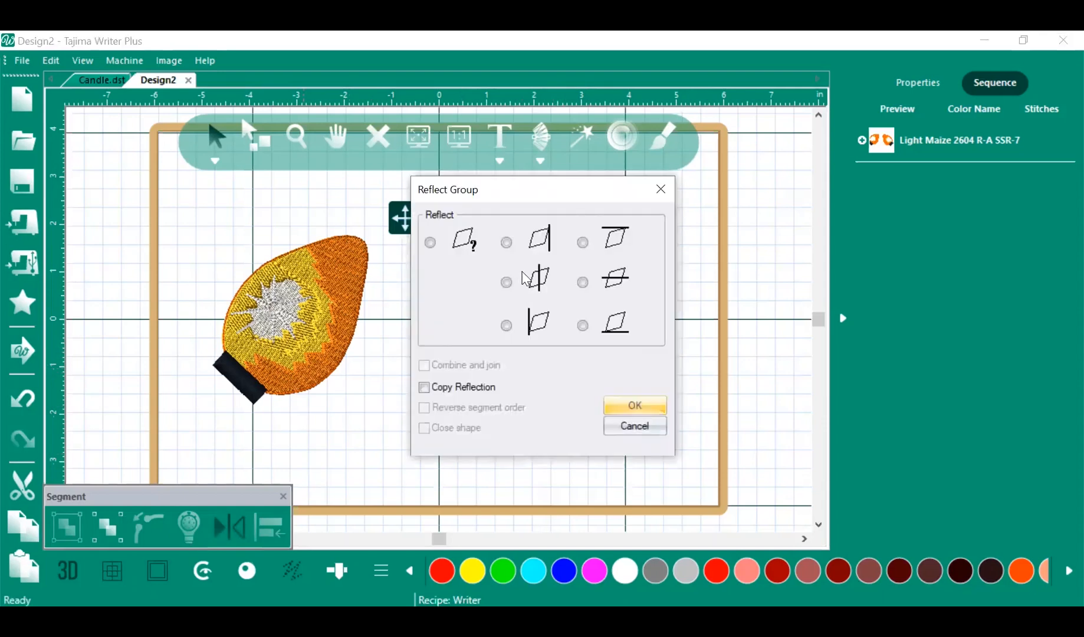
click(506, 242)
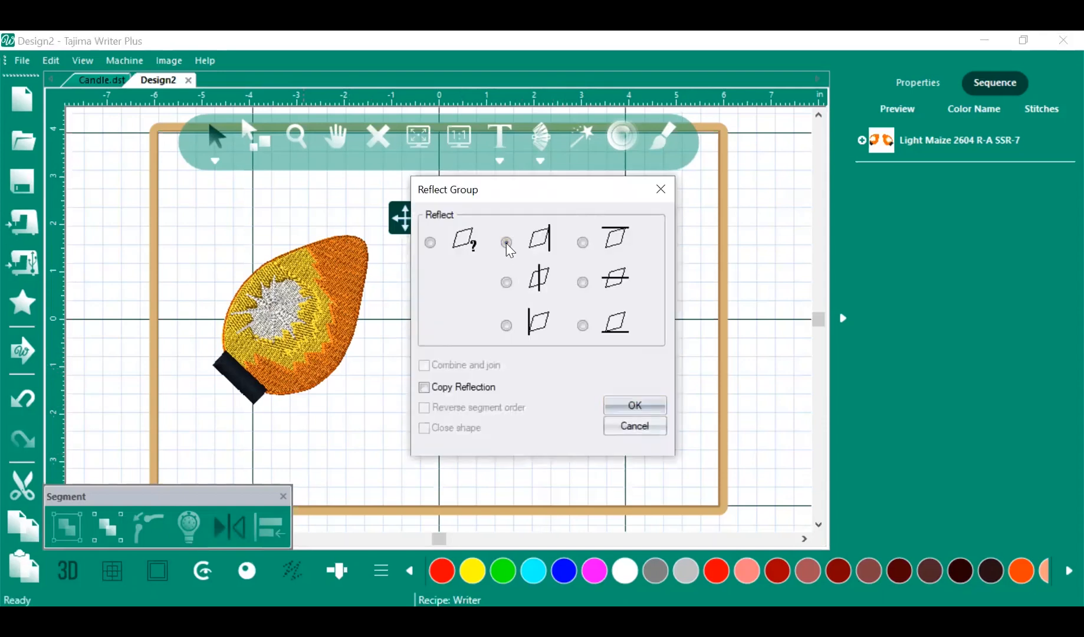
click(621, 413)
drag(629, 355, 468, 360)
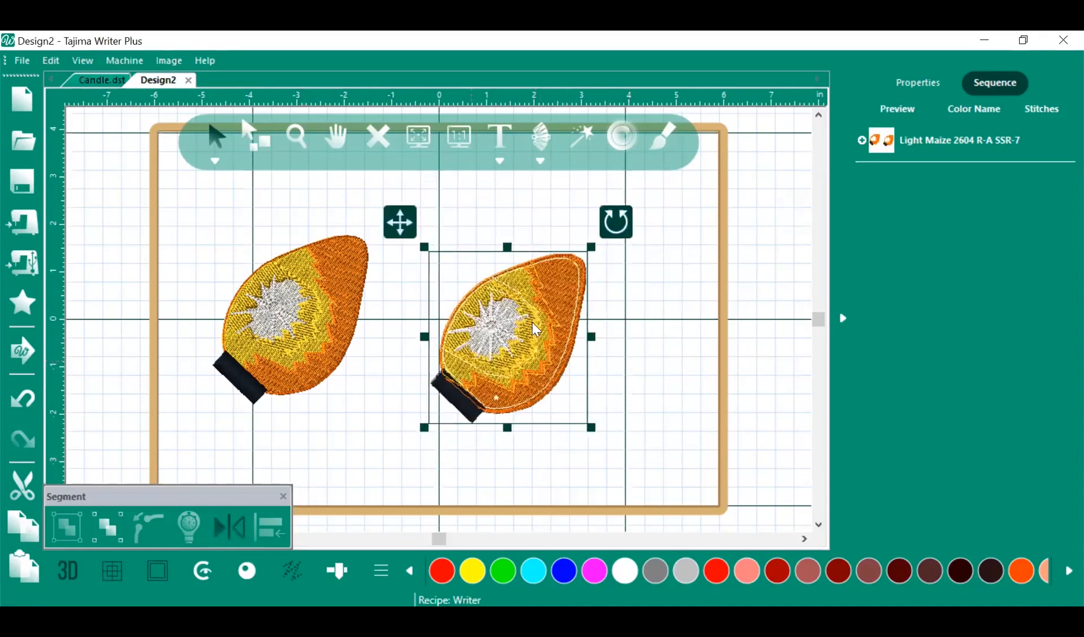
Reflect the duplicate bulb across its horizontal centre axis and shift it up level with the original
click(582, 283)
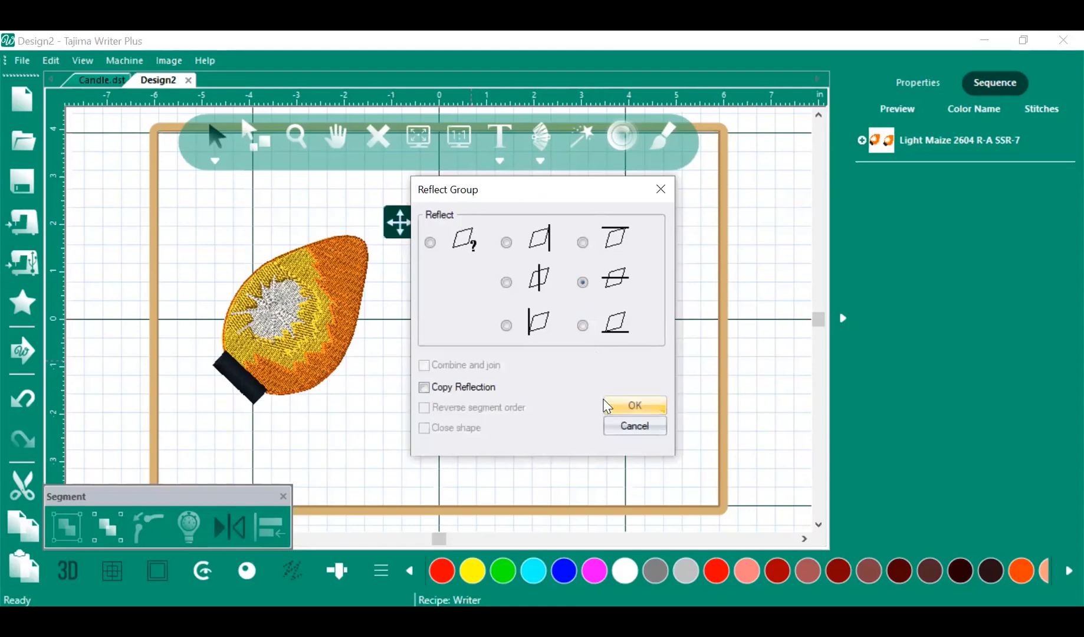
click(608, 407)
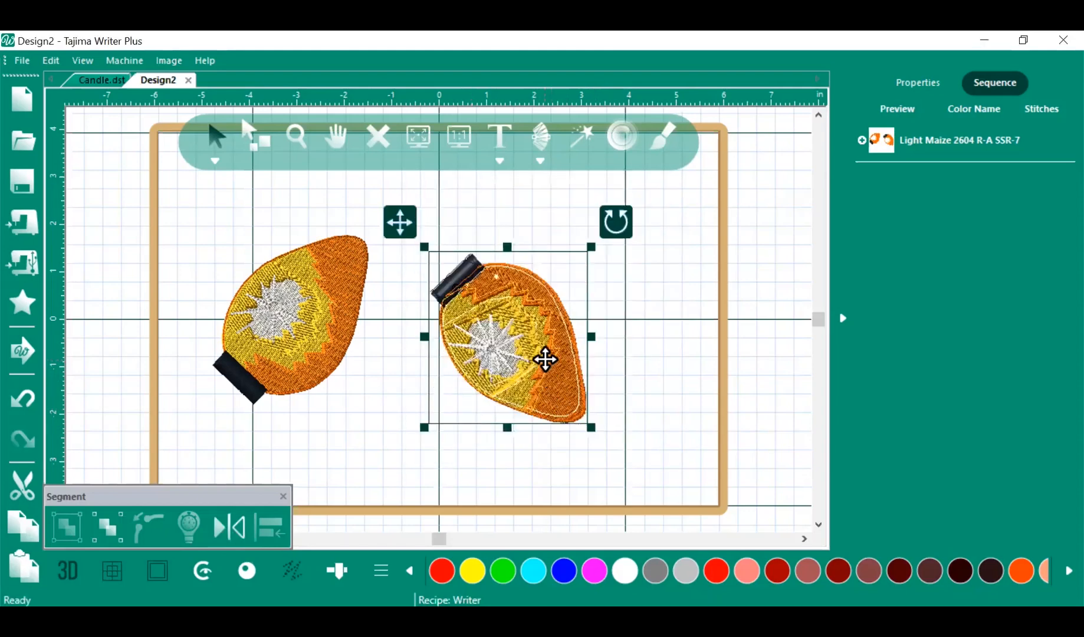
drag(545, 359, 537, 341)
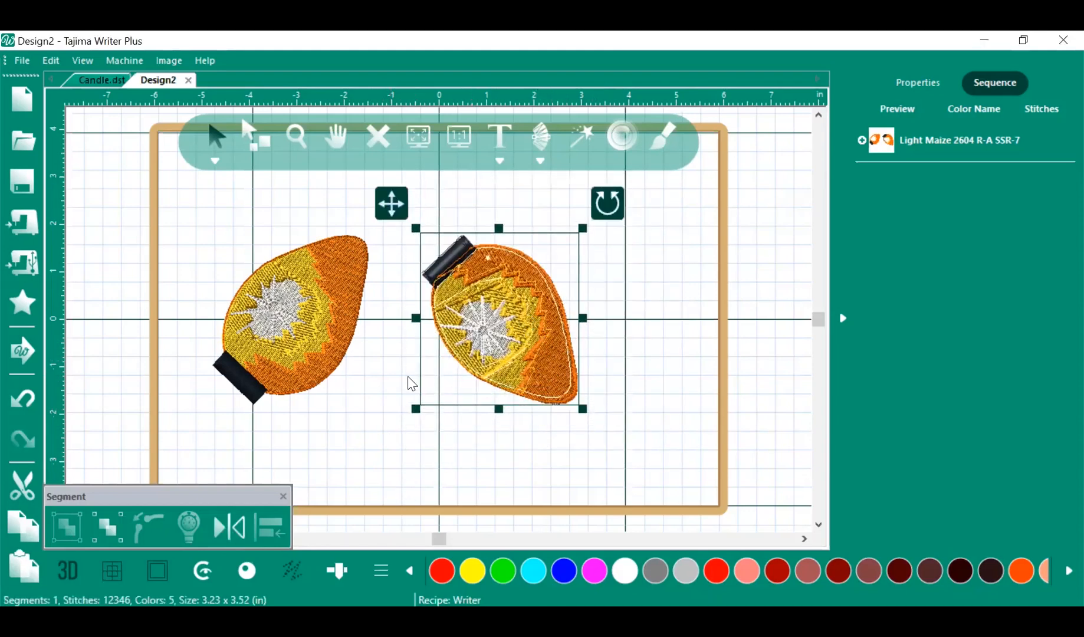
Reflect the duplicate bulb across its bottom edge and move it back up beside the original
click(242, 527)
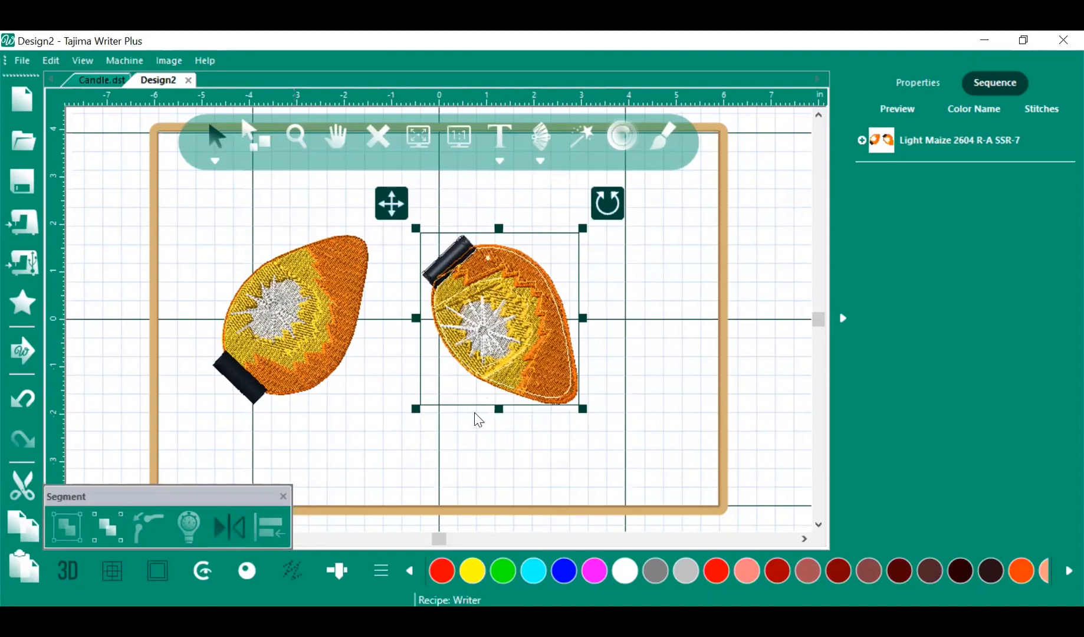
click(583, 326)
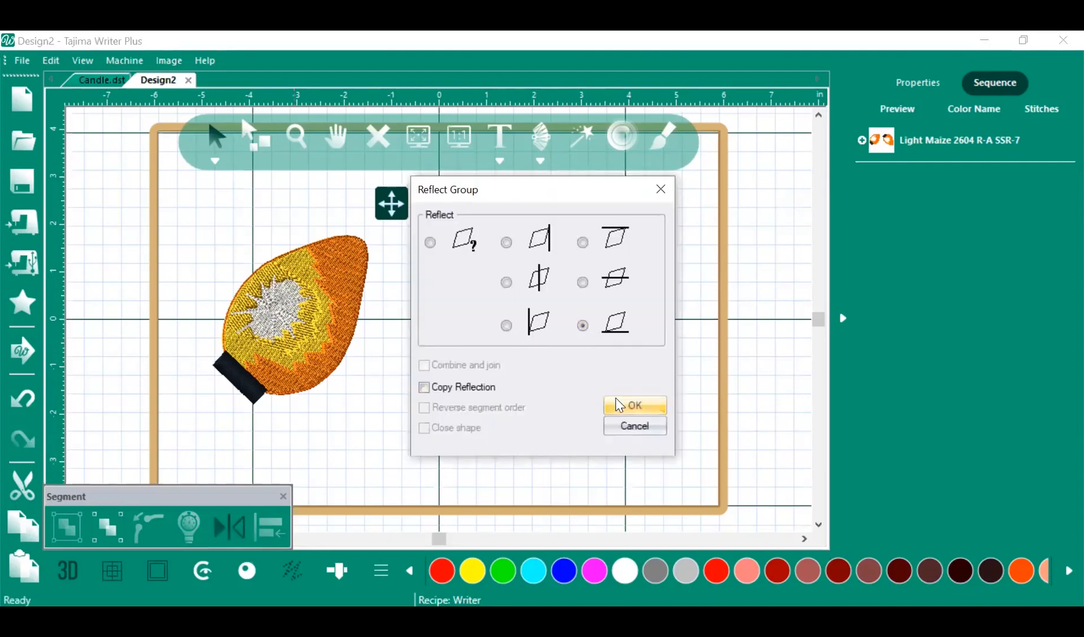
click(626, 405)
drag(476, 460, 481, 319)
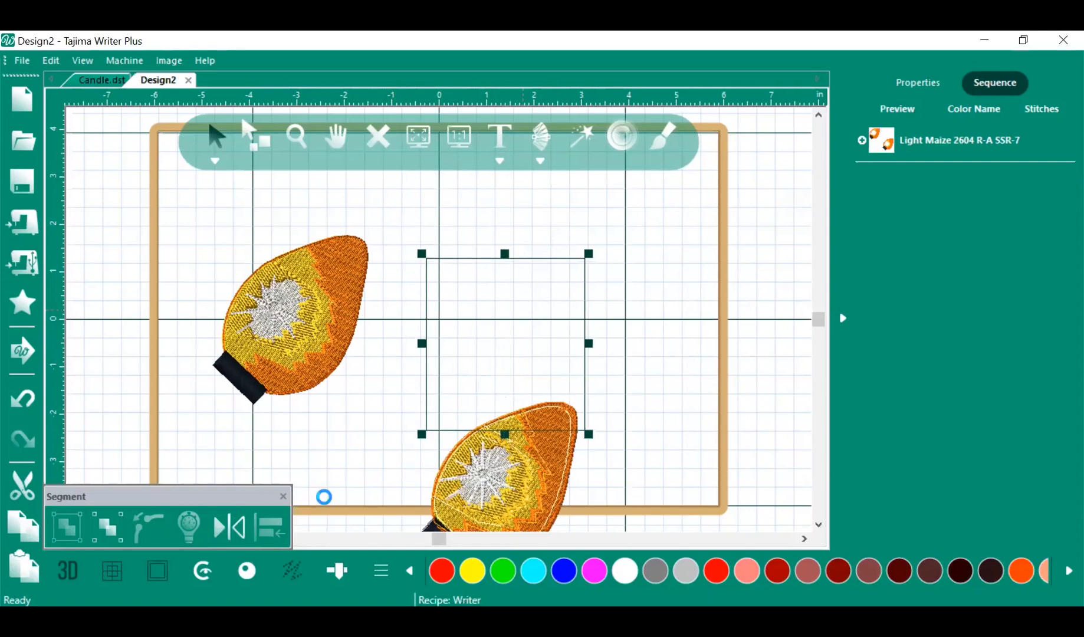
Reflect the duplicate bulb across its left edge and position it just right of the original
click(227, 526)
click(504, 325)
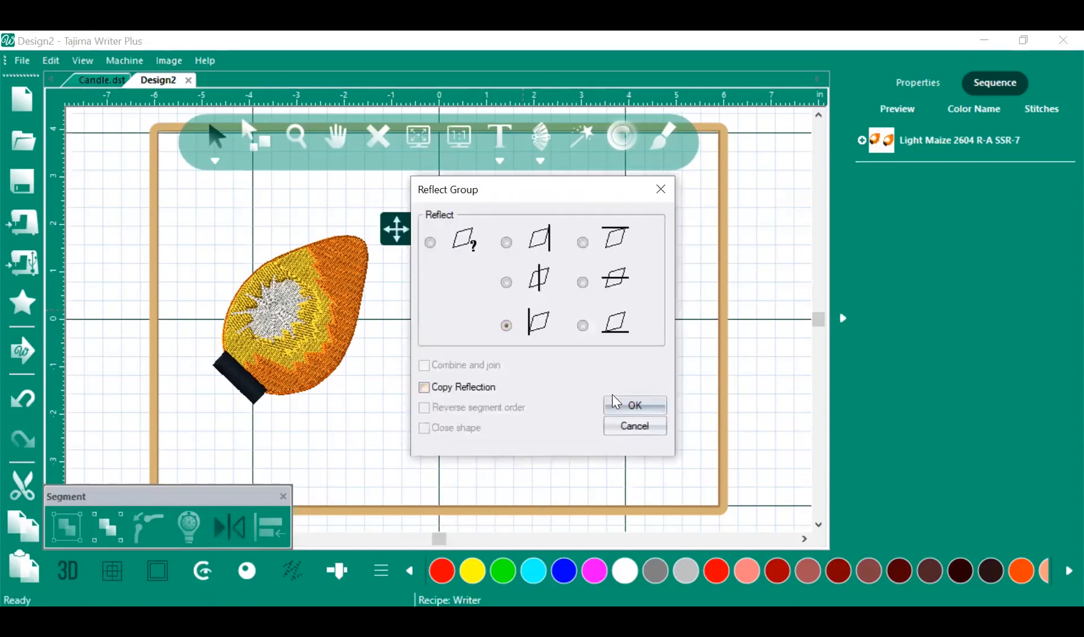
click(634, 405)
drag(559, 353, 534, 336)
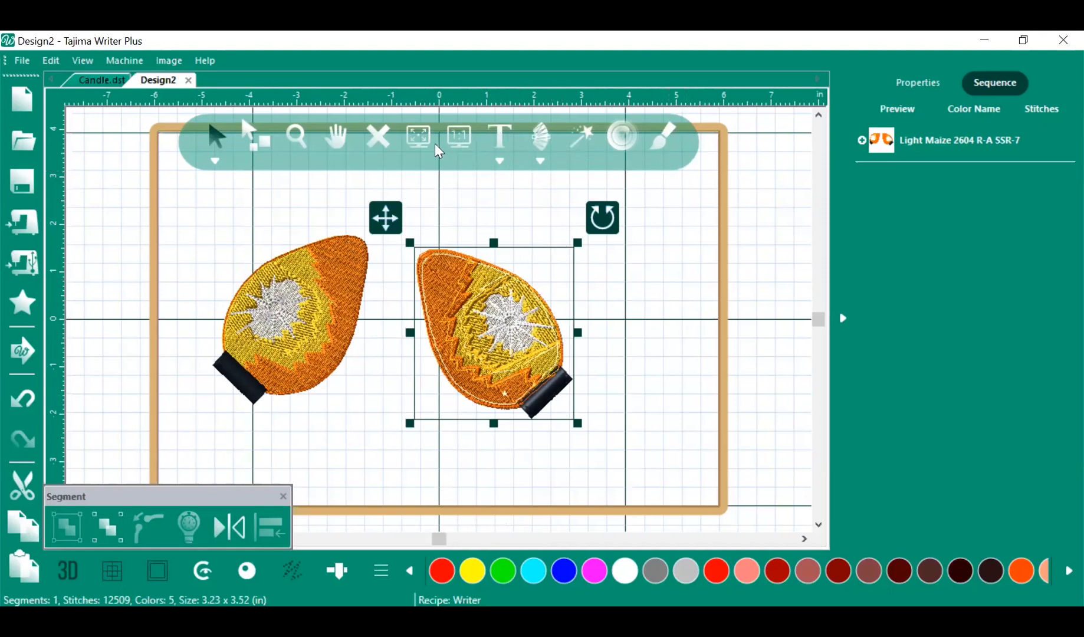
Close the light bulb design without saving and create a new blank design with the whole hoop in view
click(189, 80)
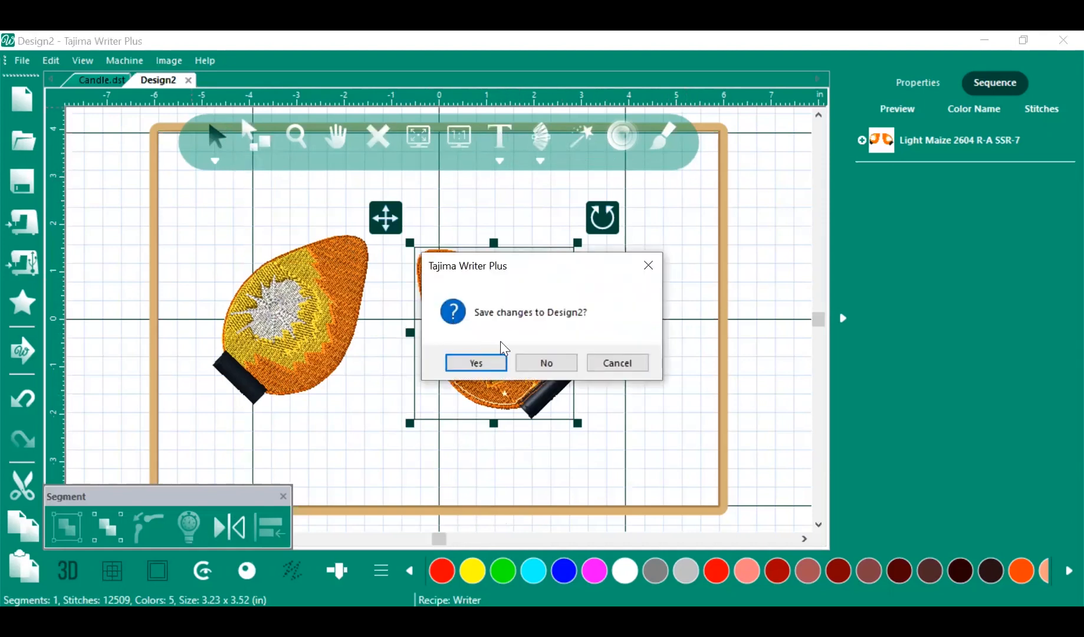
click(537, 365)
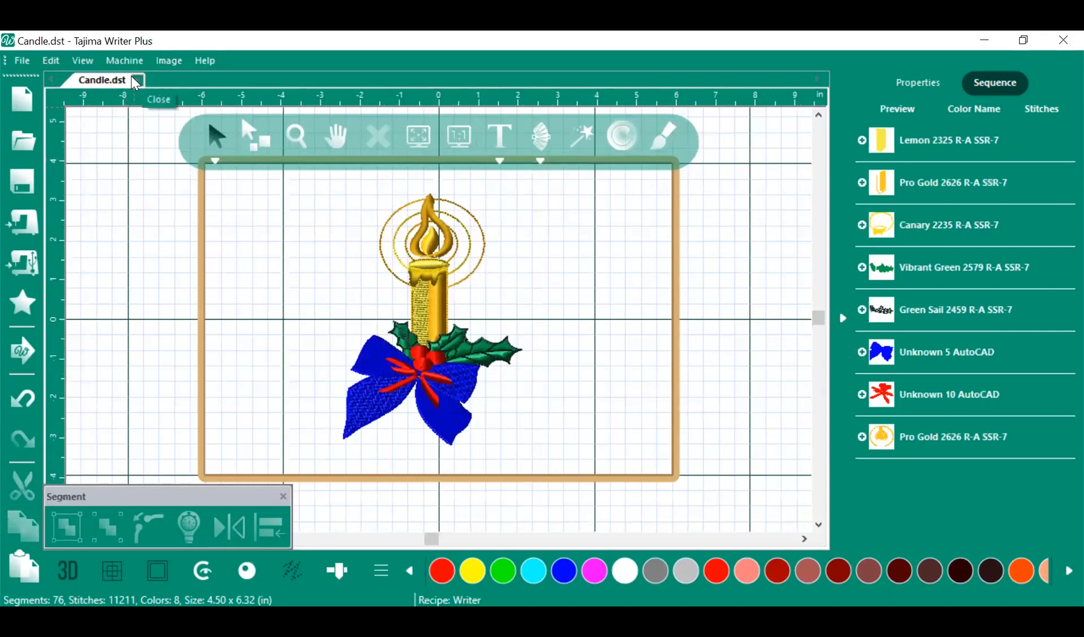
click(24, 103)
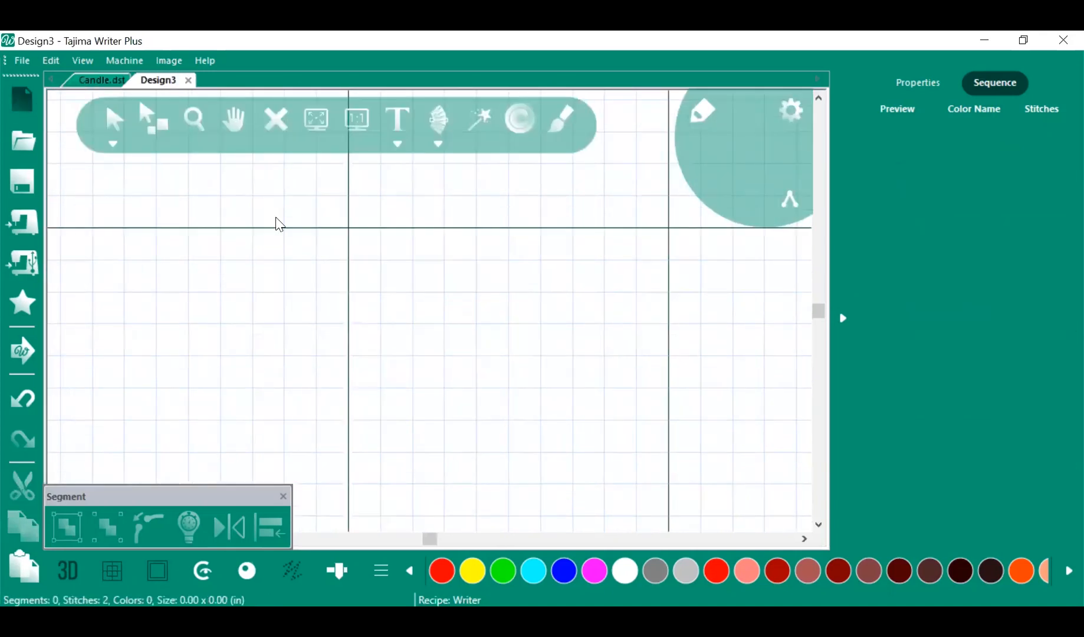
click(323, 140)
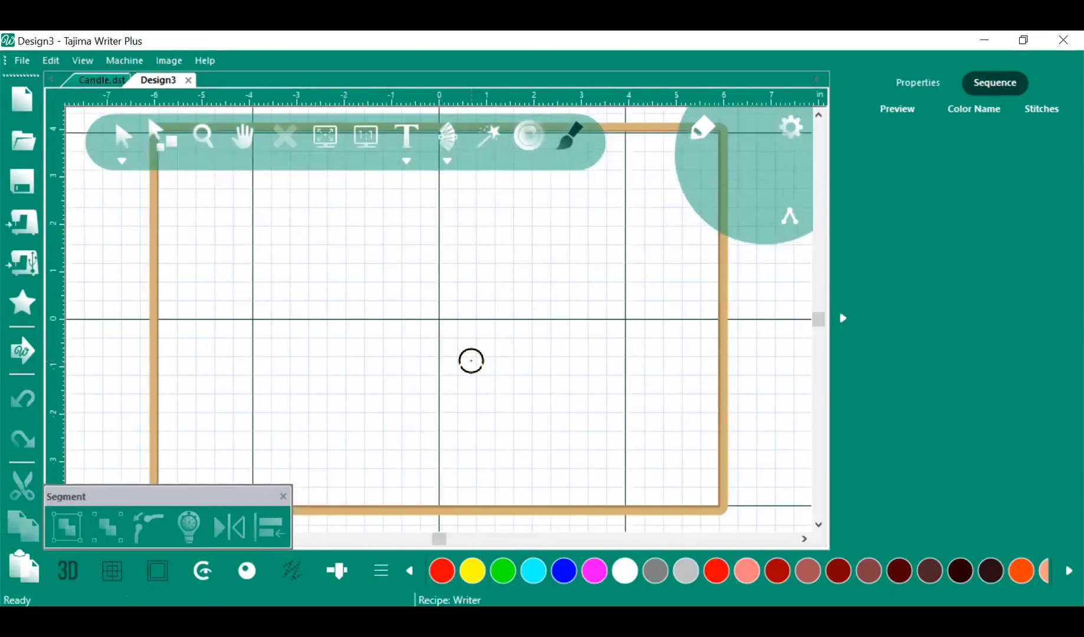
scroll(469, 358, up, 1)
scroll(467, 357, down, 1)
scroll(467, 357, down, 1)
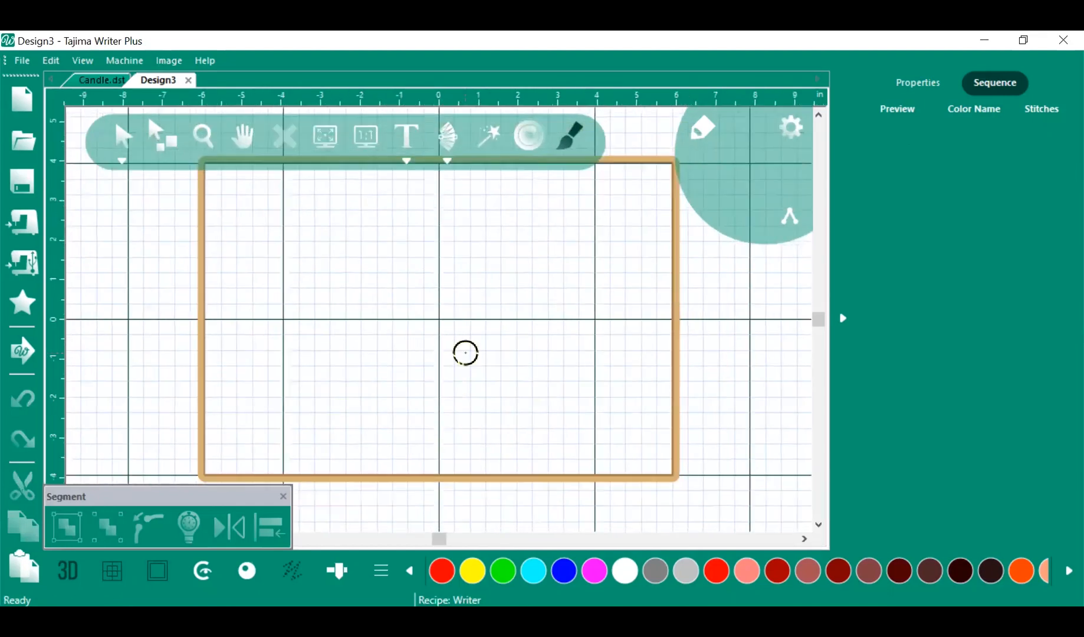
Start the Autodigitizer Wizard and load the flower image from the Pictures folder
click(489, 137)
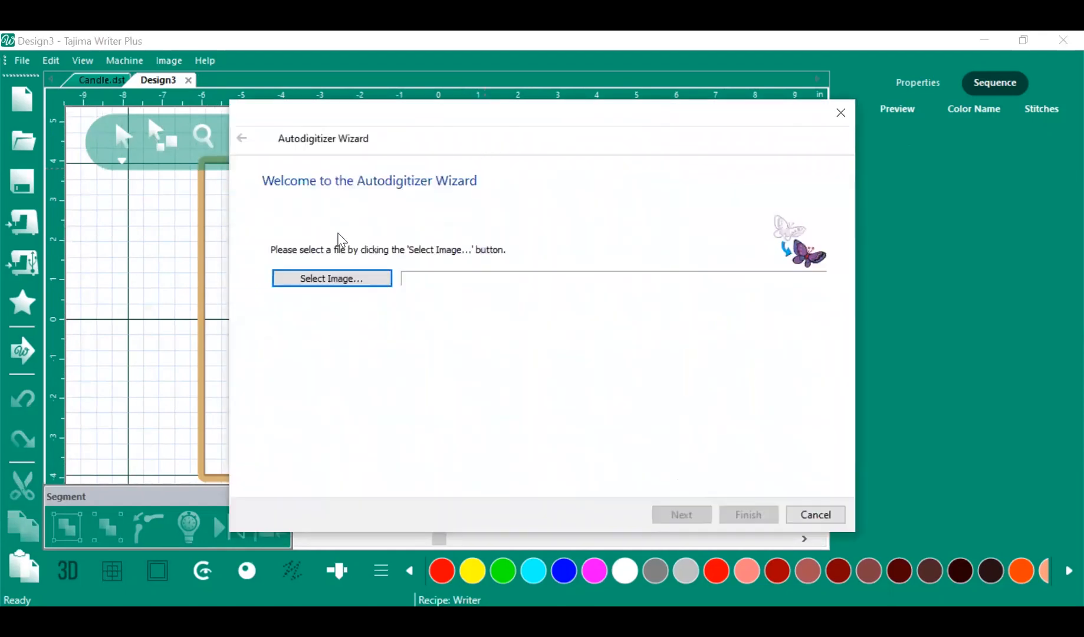
click(324, 278)
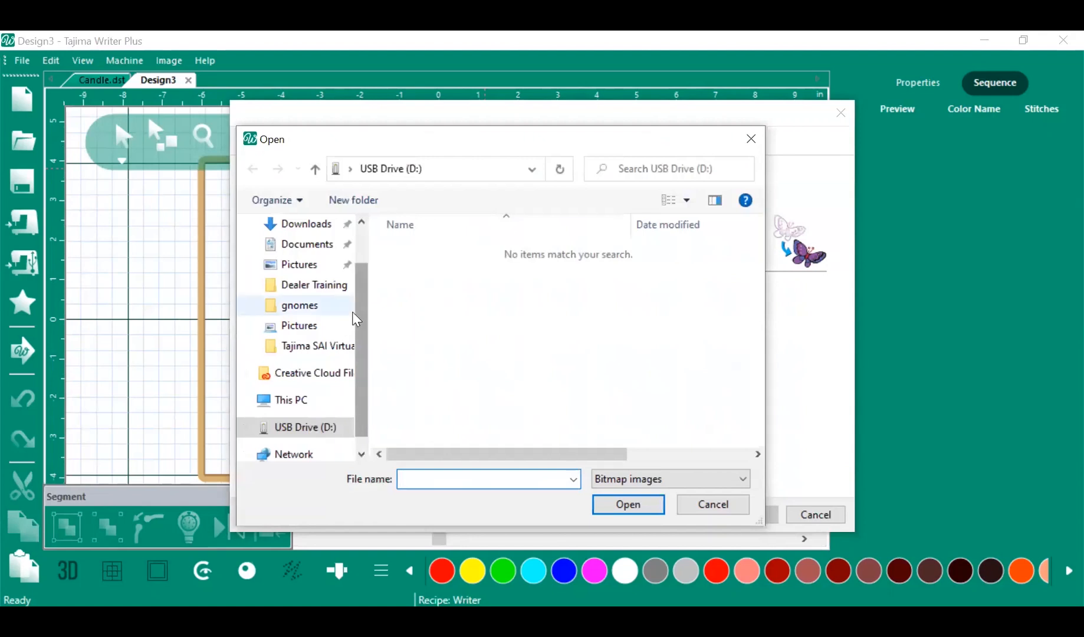
click(318, 266)
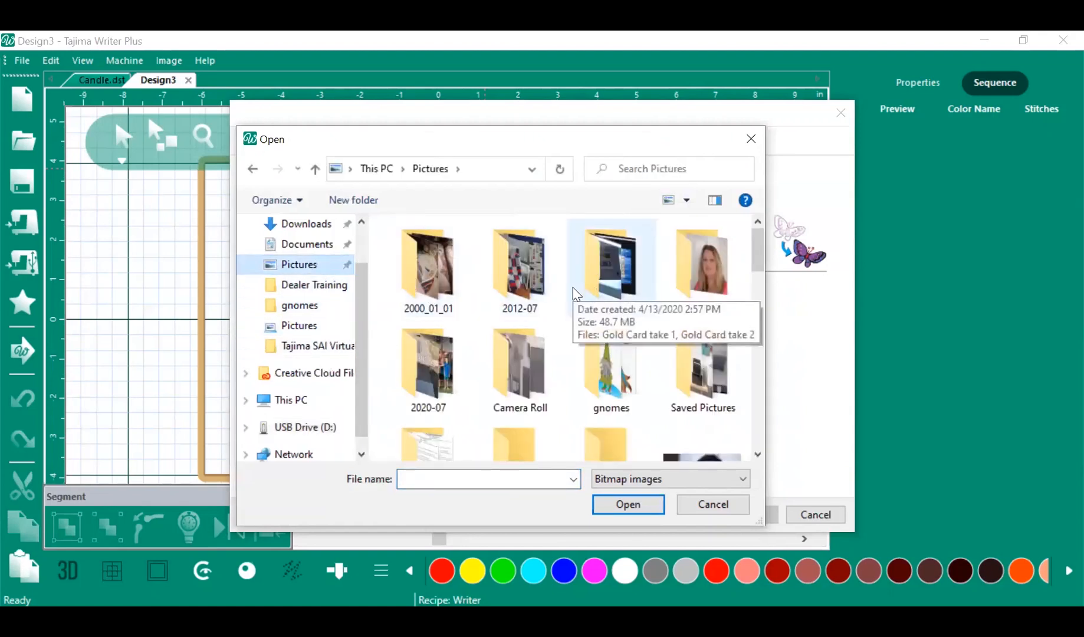
scroll(573, 287, down, 5)
scroll(573, 287, down, 2)
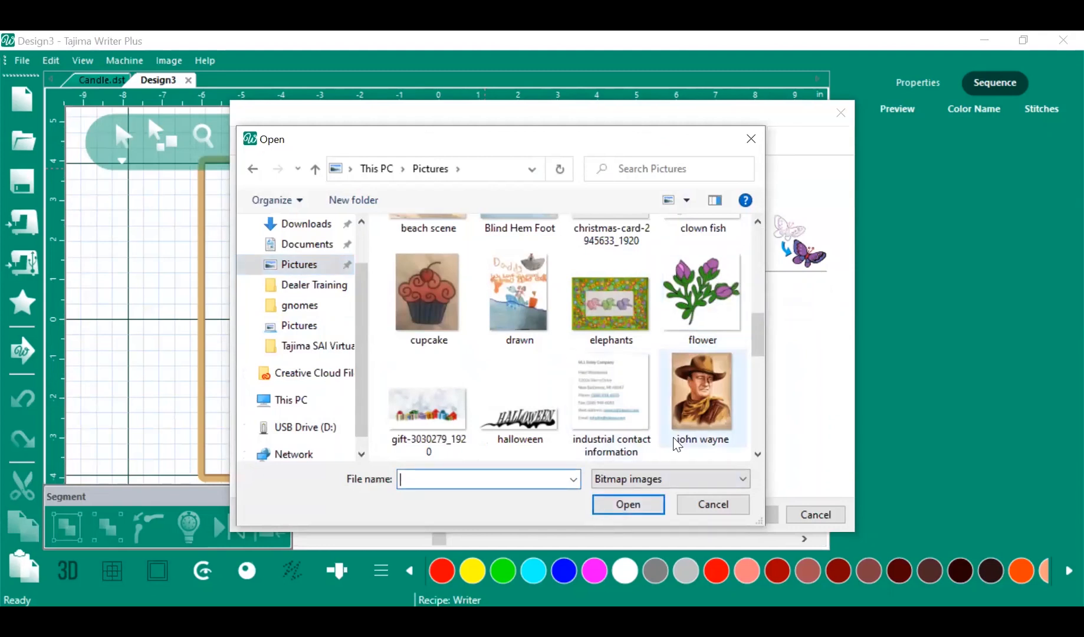
click(718, 311)
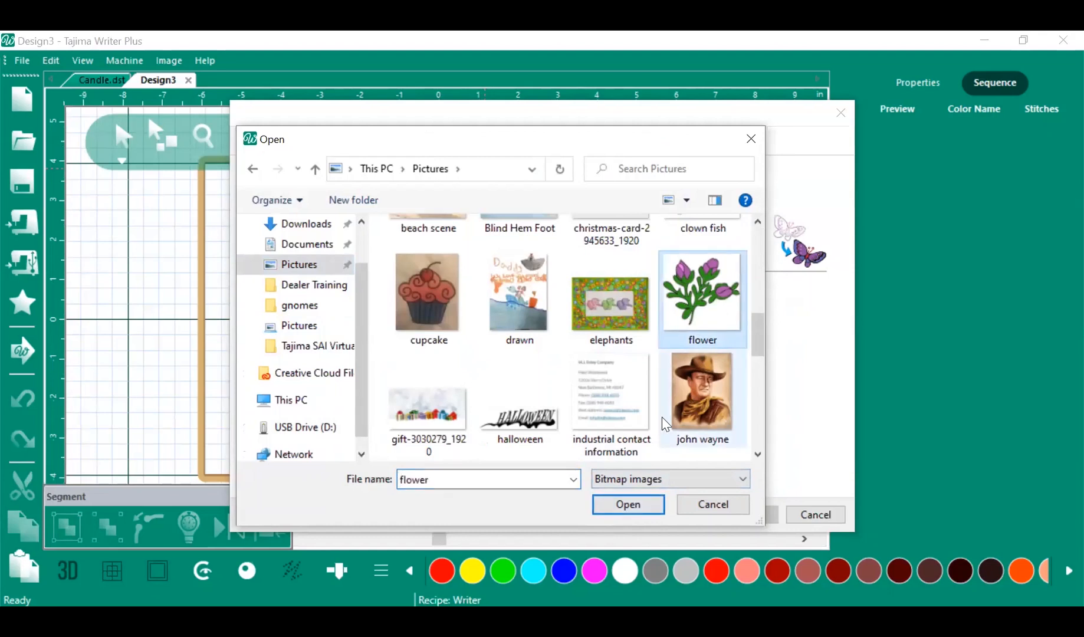
click(622, 506)
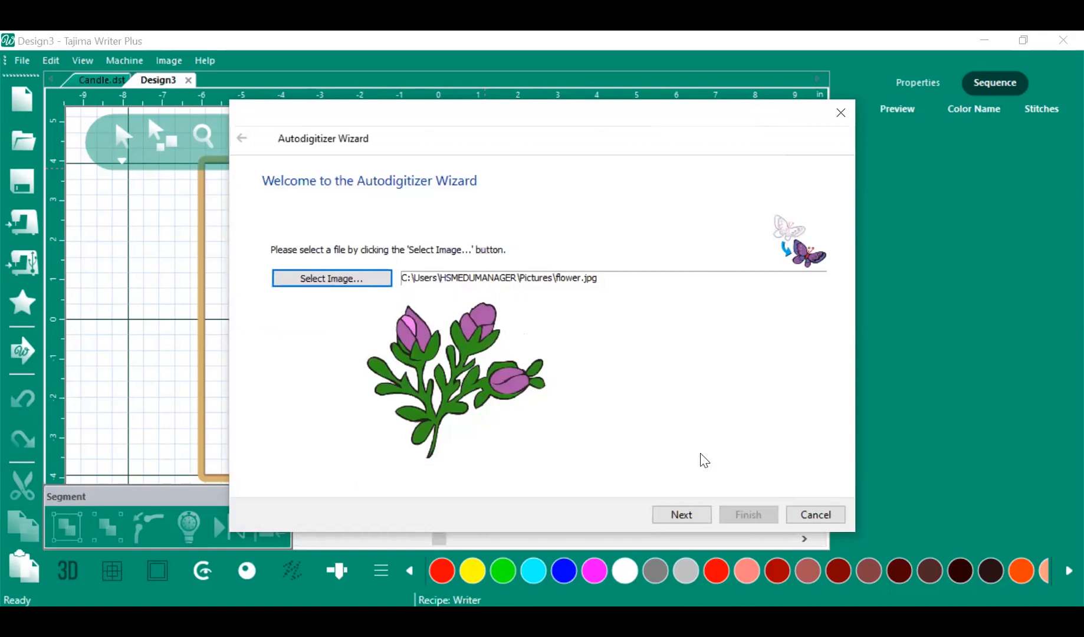
Keep Trace all as the tracing style and switch the image size units to inches
click(687, 516)
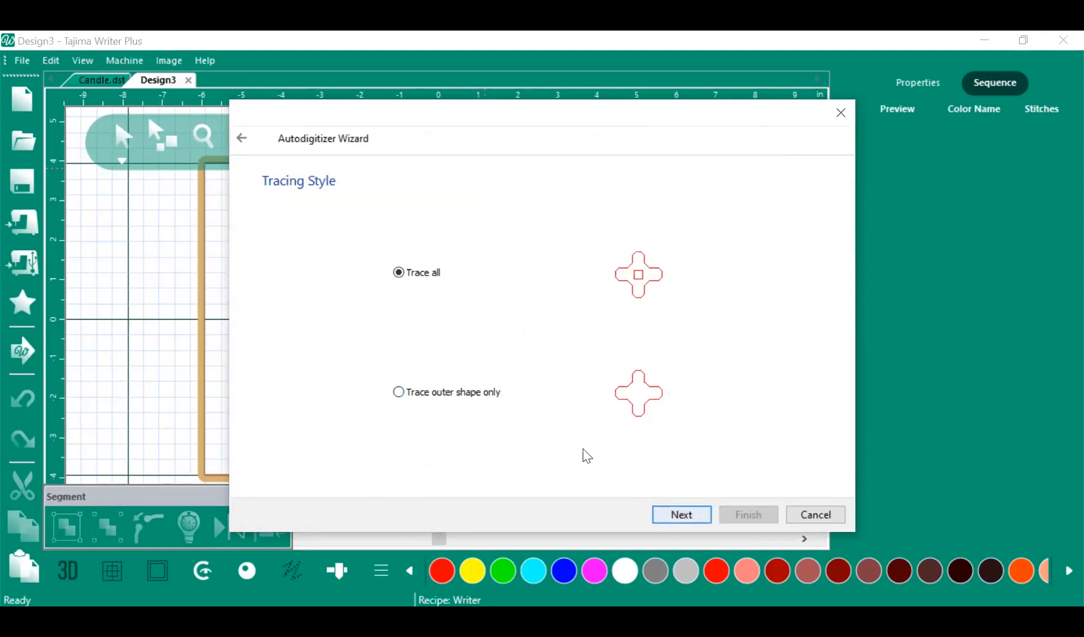
click(684, 515)
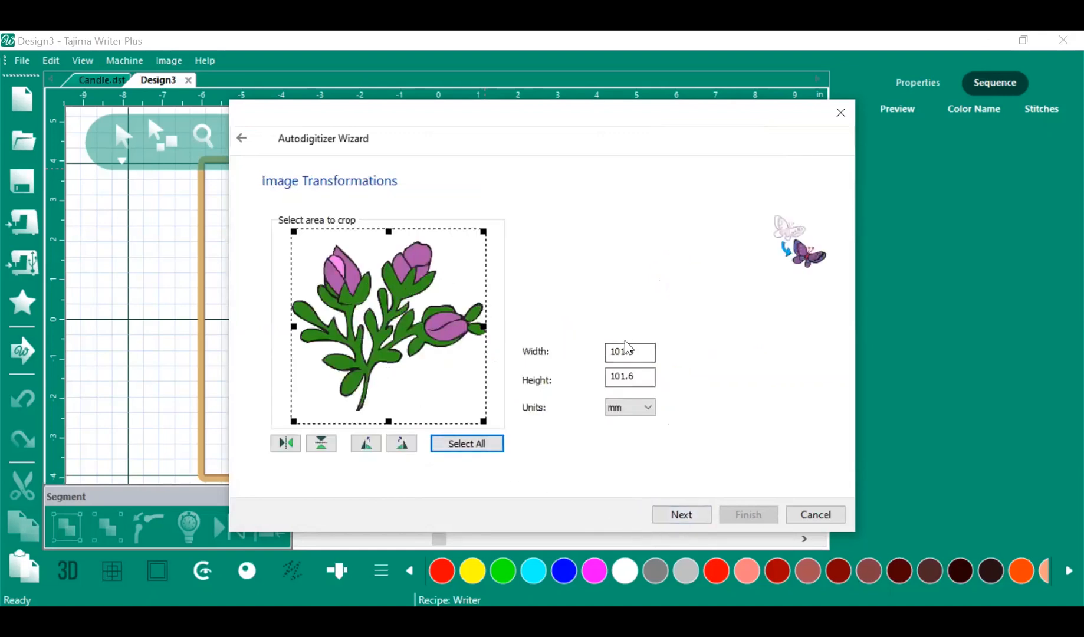
click(647, 408)
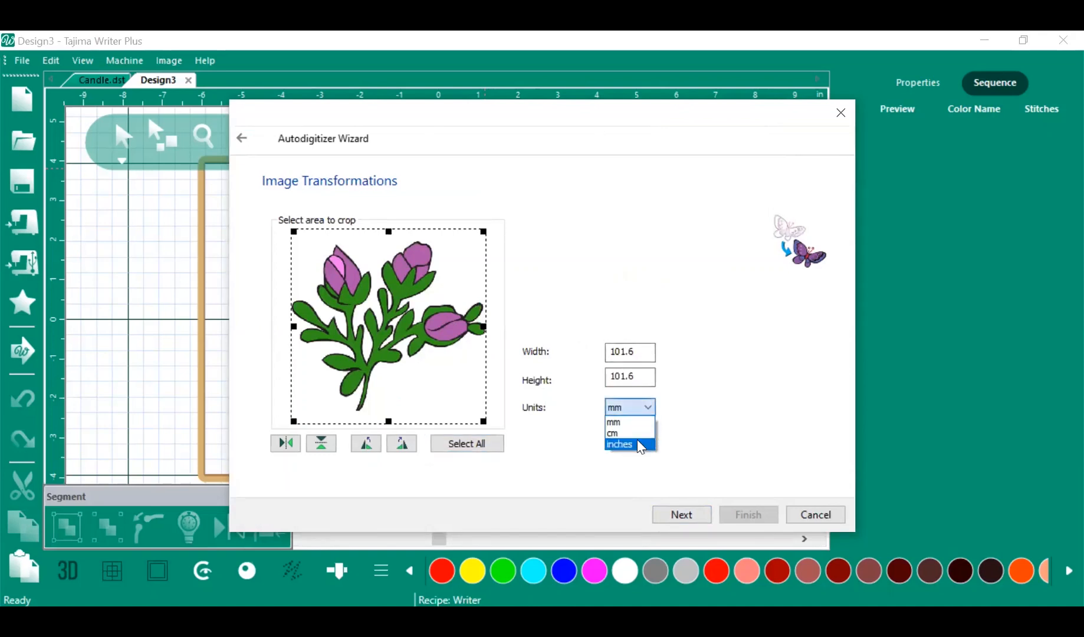
click(639, 444)
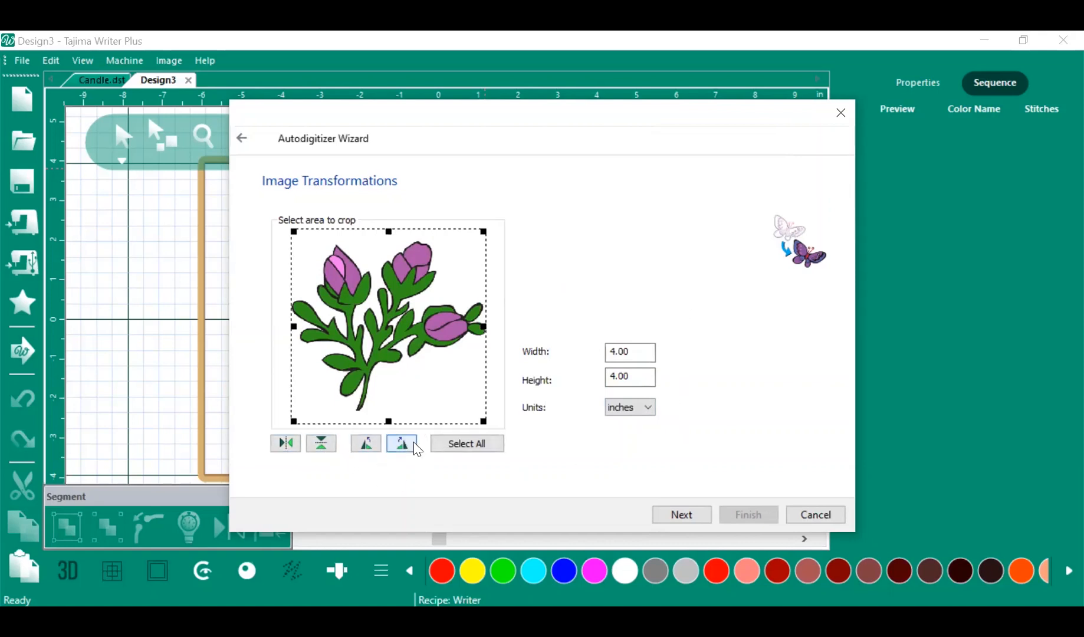
Mirror the flower image horizontally and restore its original orientation
click(288, 446)
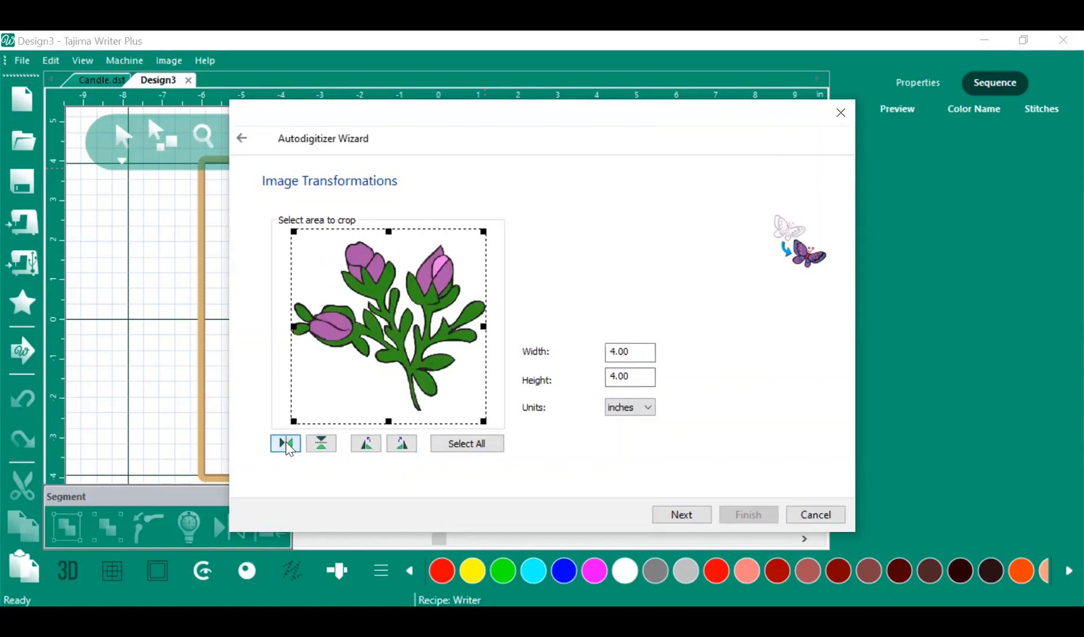
click(287, 446)
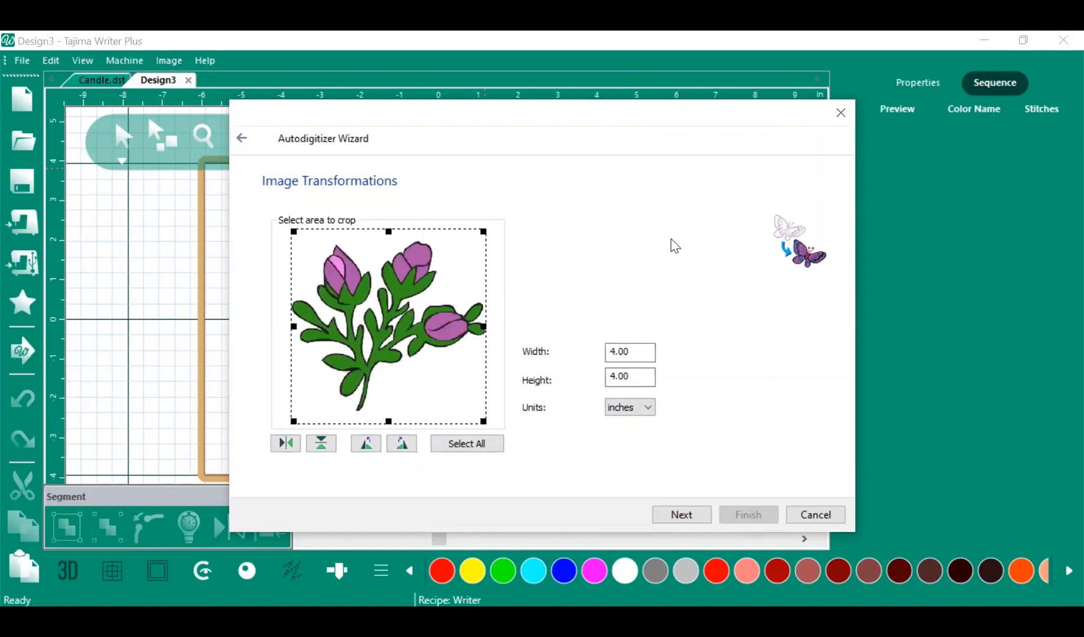
Accept the image size, compare colour matches using between 2 and 8 threads, and settle on 7 threads
click(680, 515)
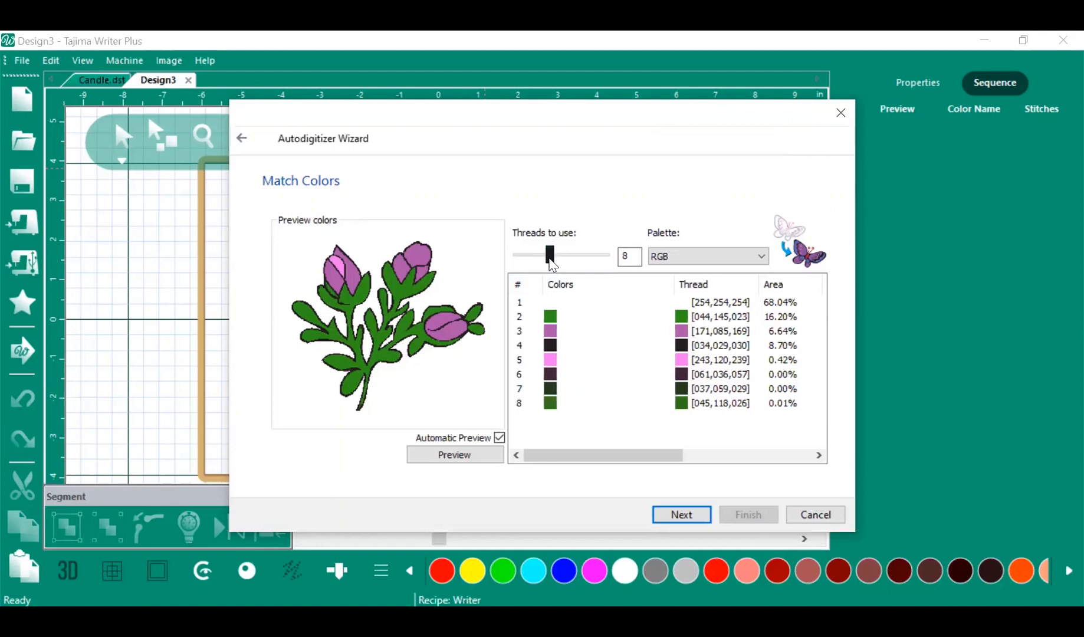
drag(549, 260, 539, 260)
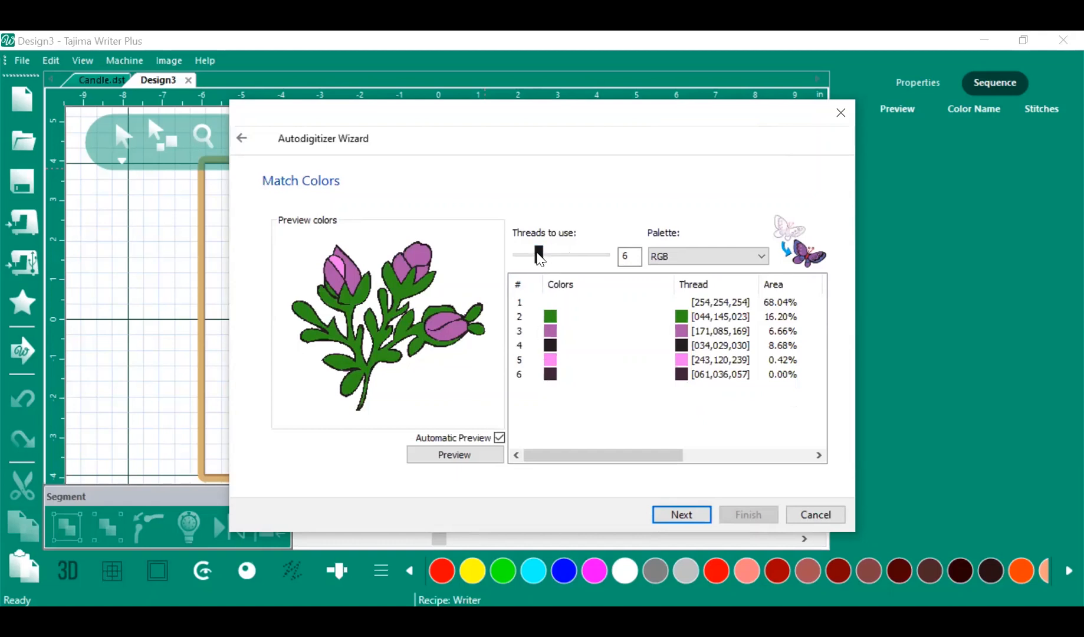
drag(533, 252, 533, 253)
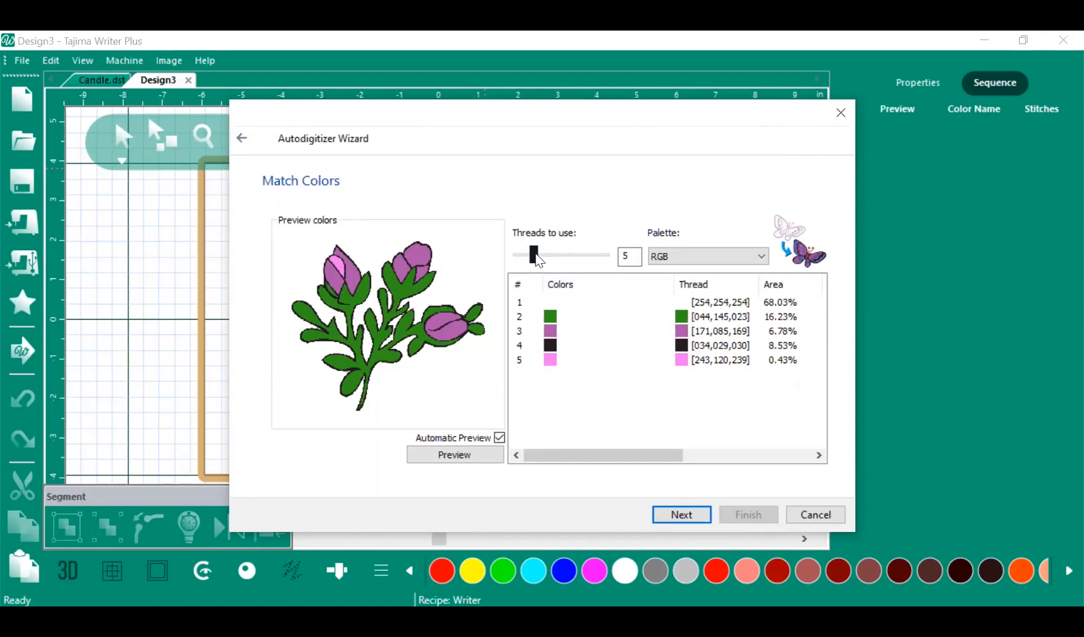
drag(521, 255, 516, 255)
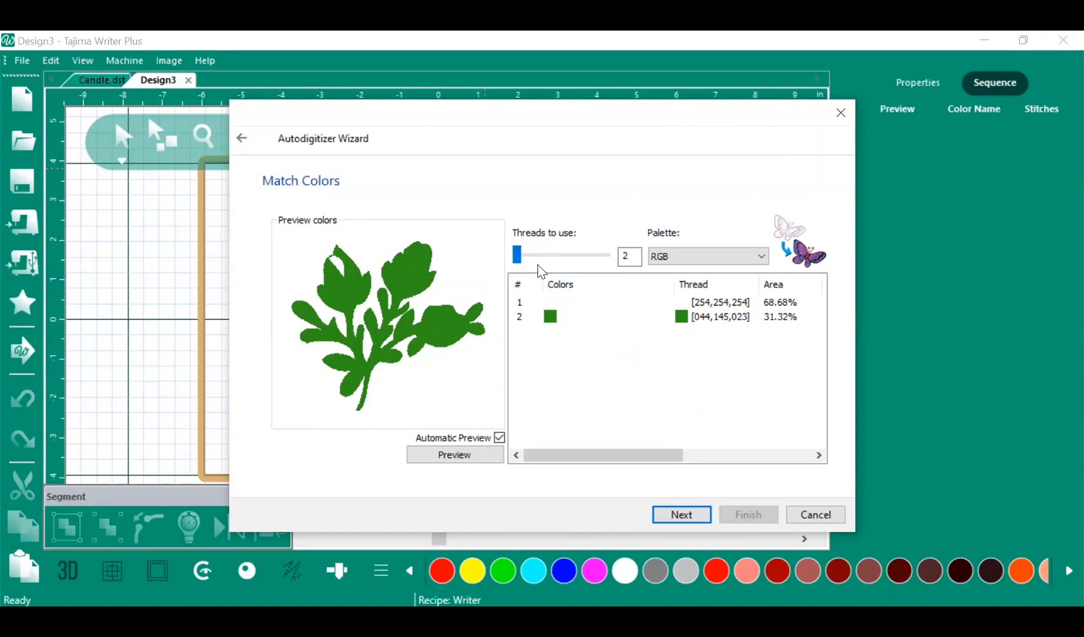
drag(517, 255, 526, 255)
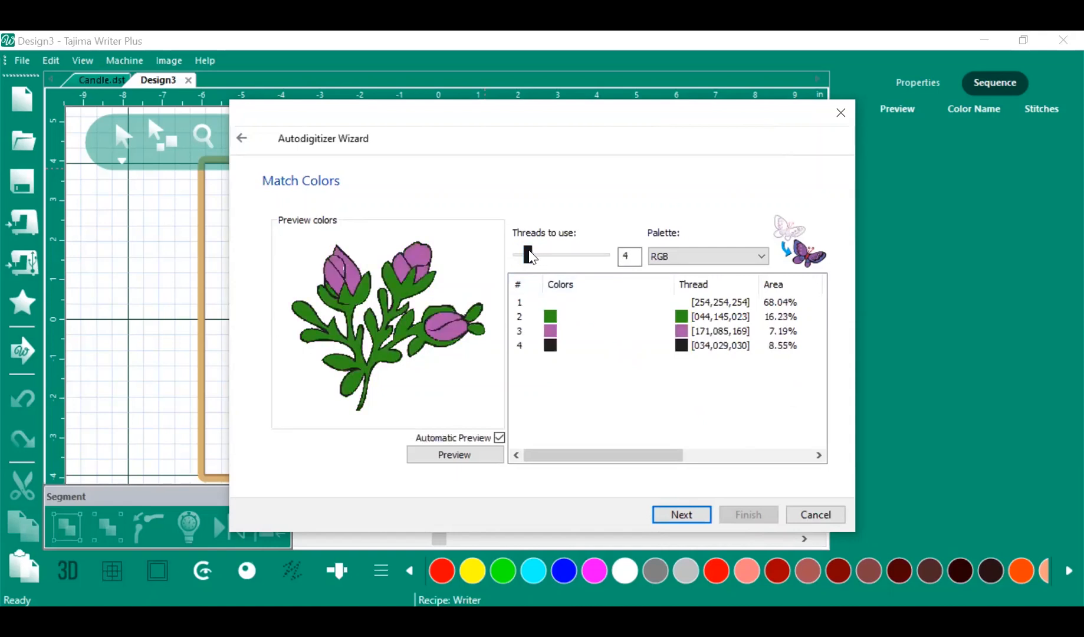
drag(531, 257, 552, 256)
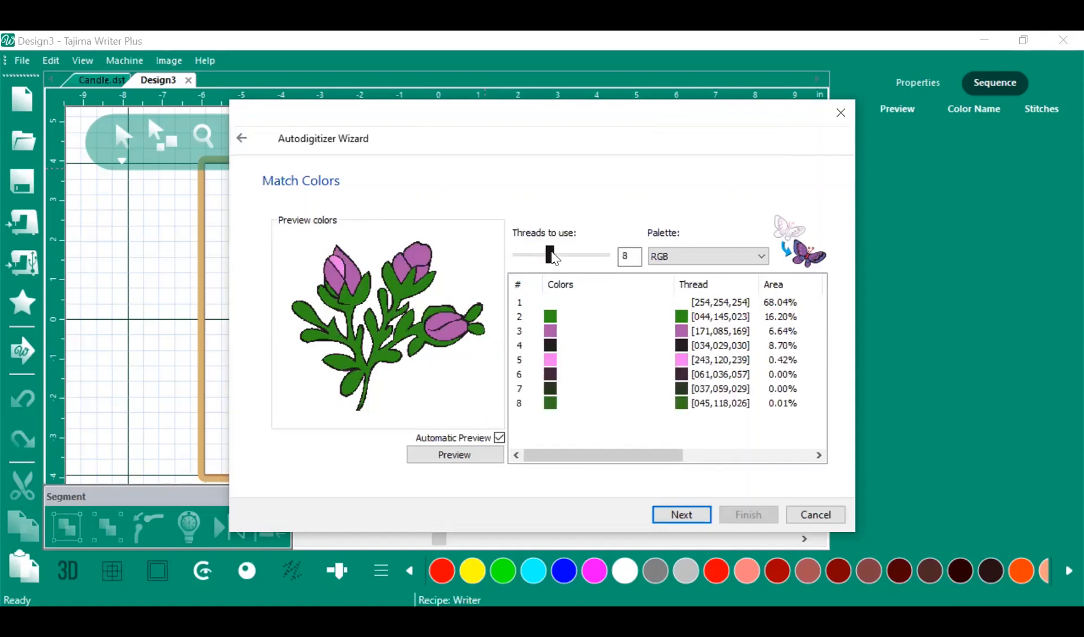
drag(552, 256, 545, 257)
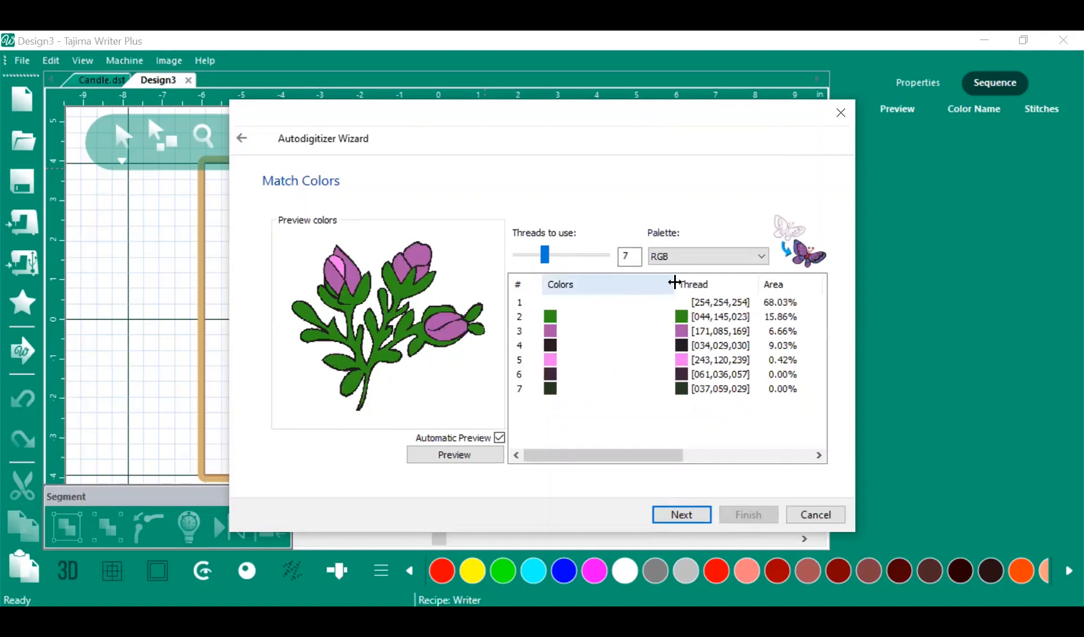
Match the image colours to the Ackermann - Isacord 40 thread palette
click(765, 261)
scroll(711, 312, up, 1)
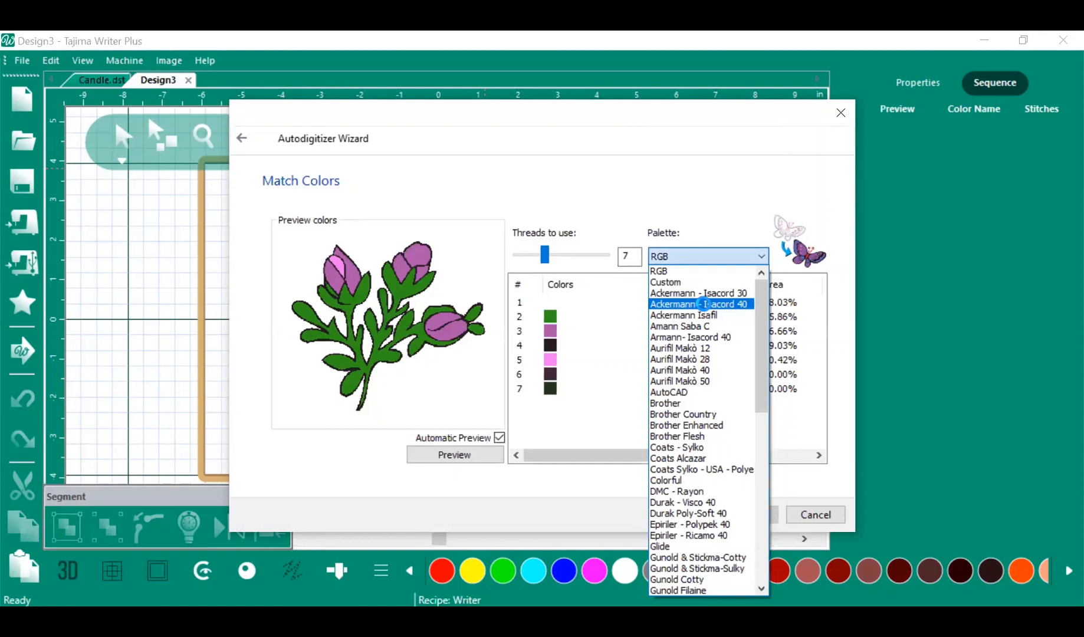
click(705, 304)
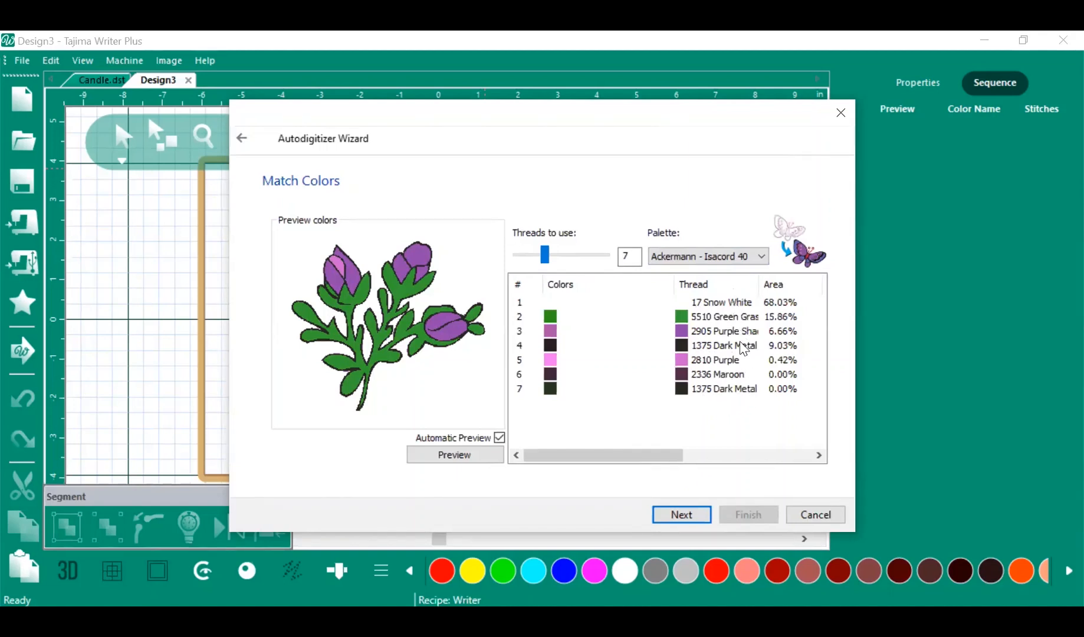
Match the image colours to the Glide thread palette and accept the default run, steil and satin column widths
click(761, 256)
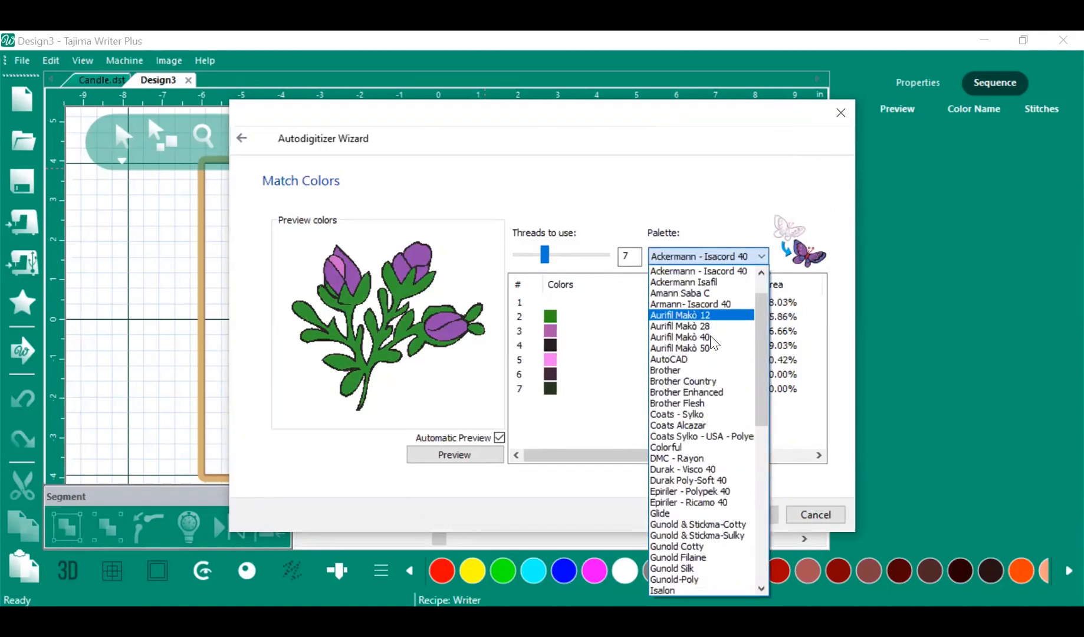
click(680, 514)
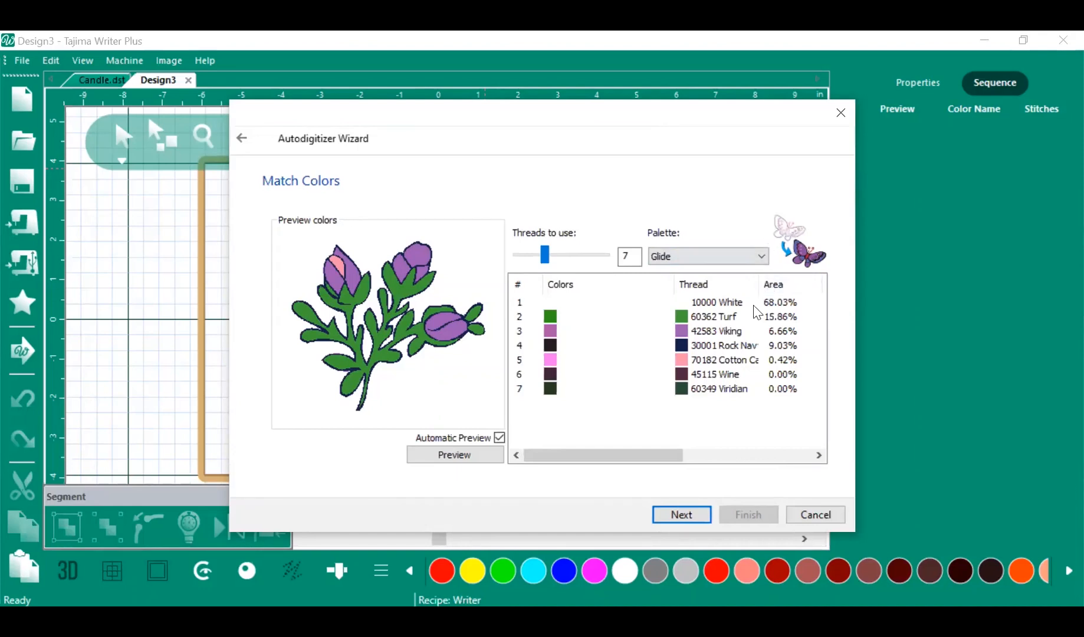
click(686, 512)
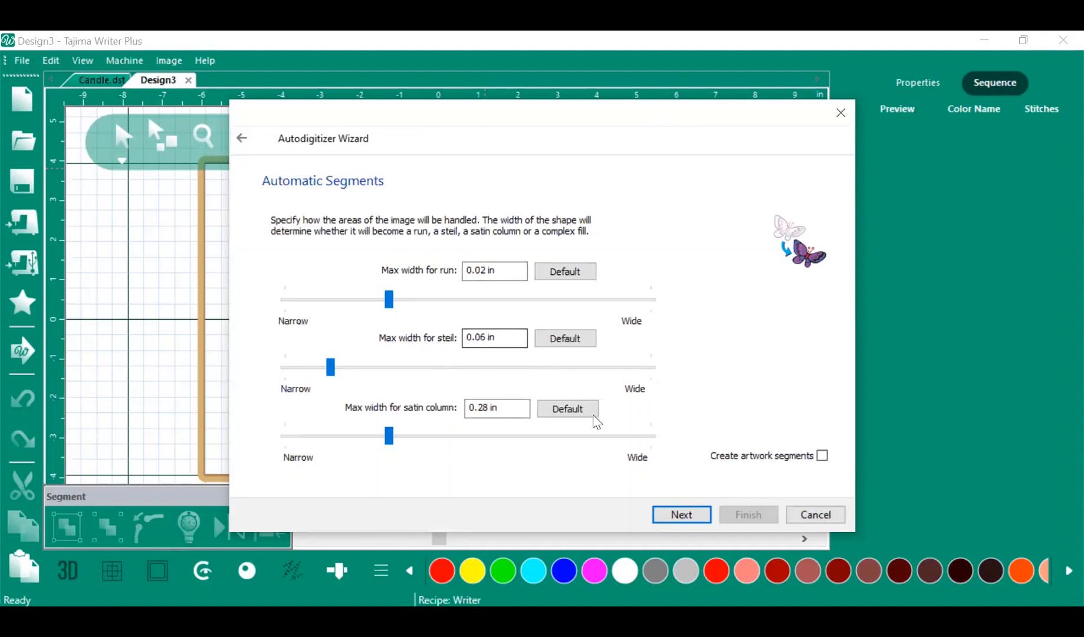
click(676, 510)
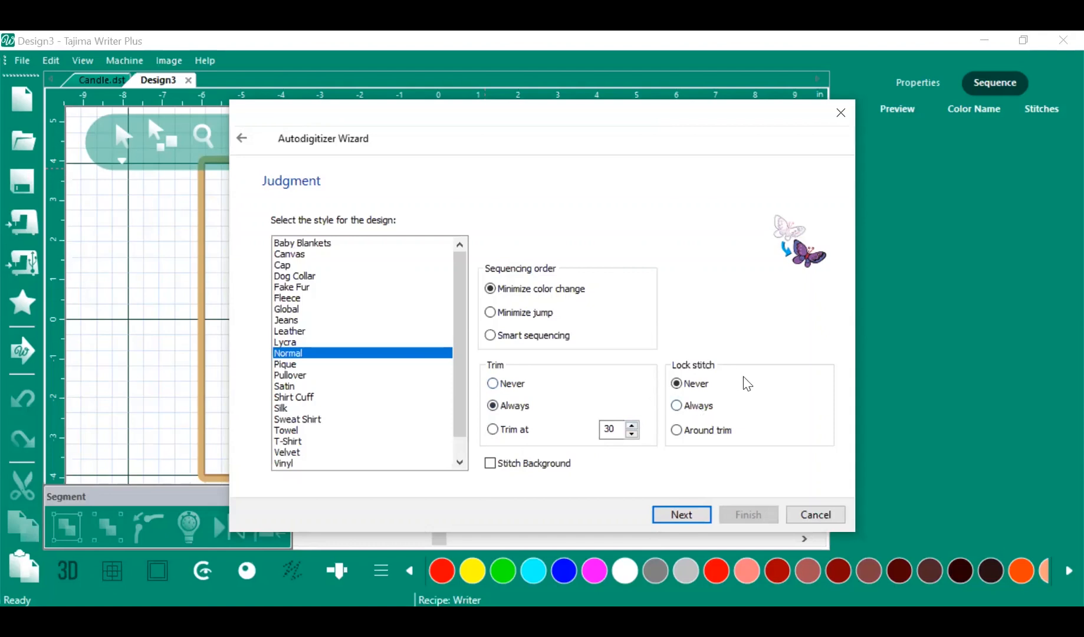
Set lock stitches to Always, try the Canvas and Silk styles before choosing Normal, and finish autodigitizing the flower
click(677, 406)
drag(455, 396, 455, 337)
click(284, 255)
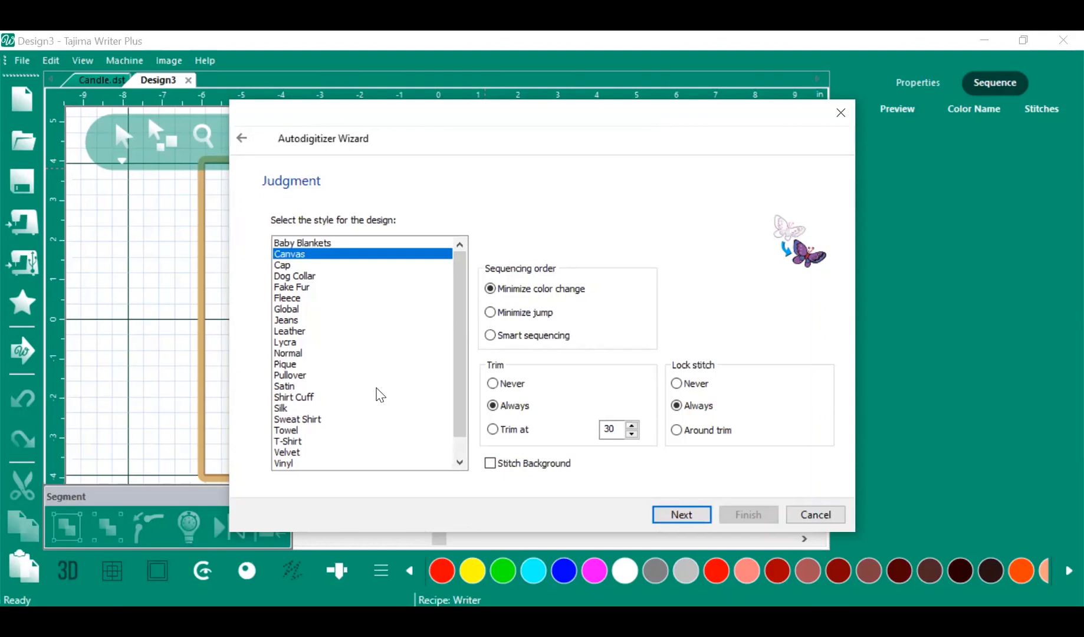
click(288, 409)
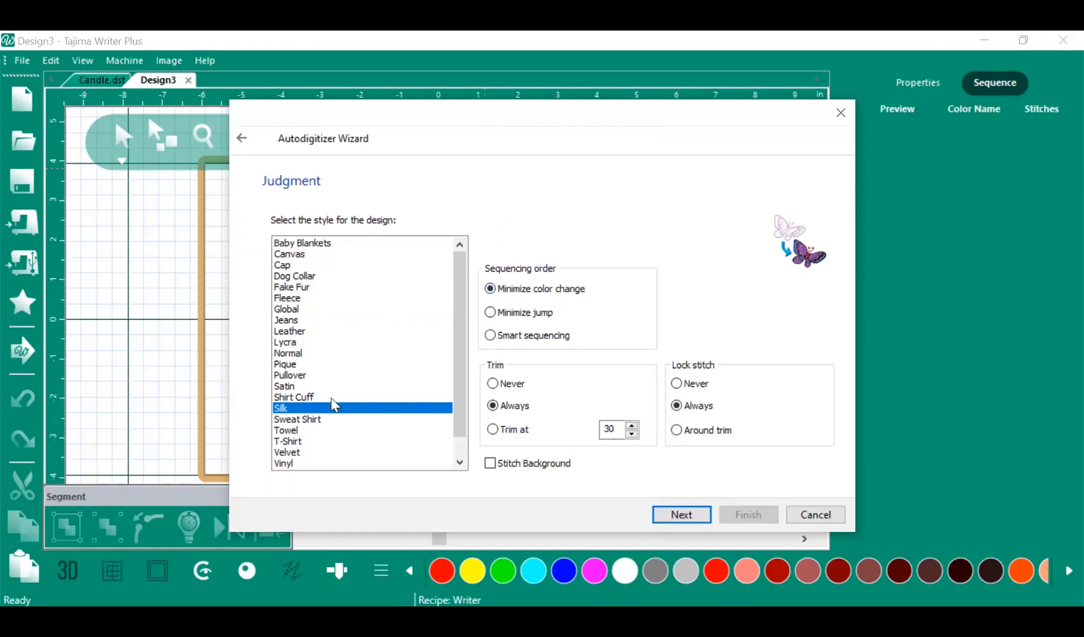
click(298, 353)
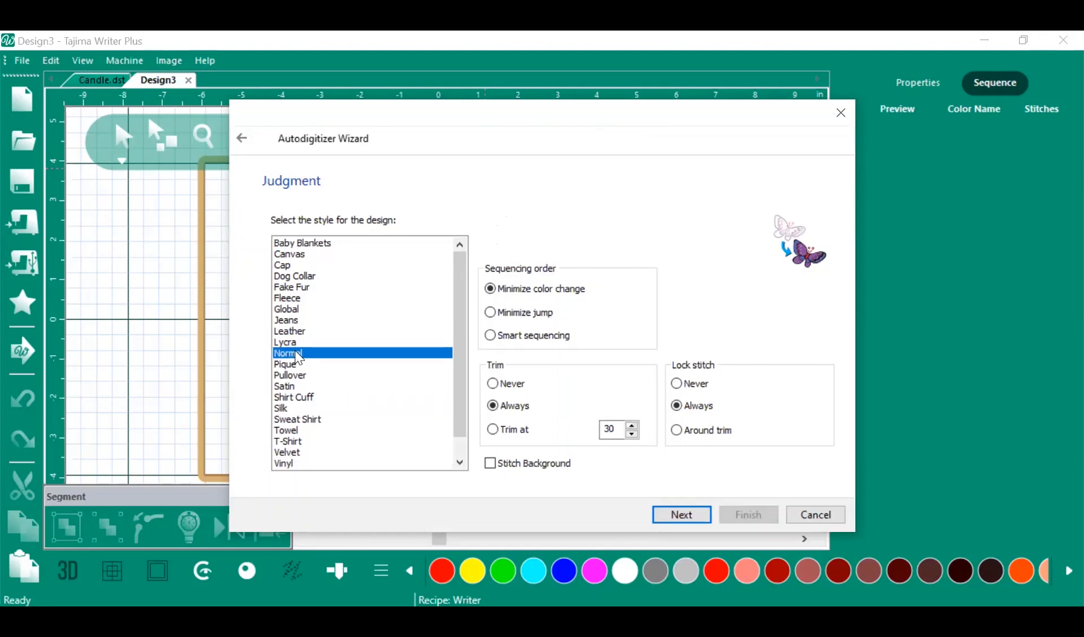
click(673, 511)
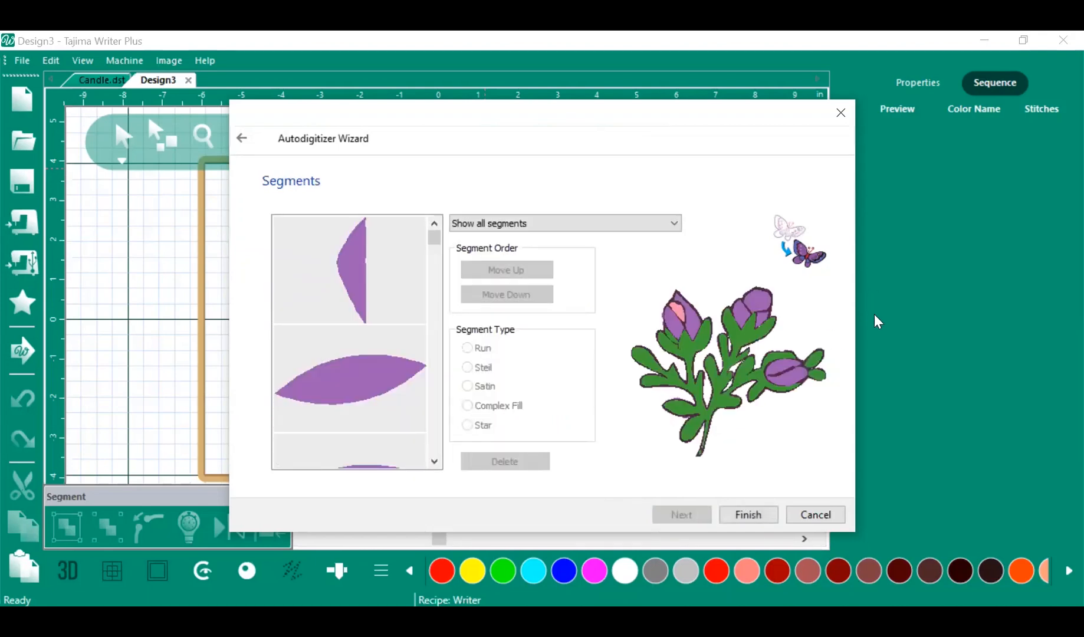
click(749, 515)
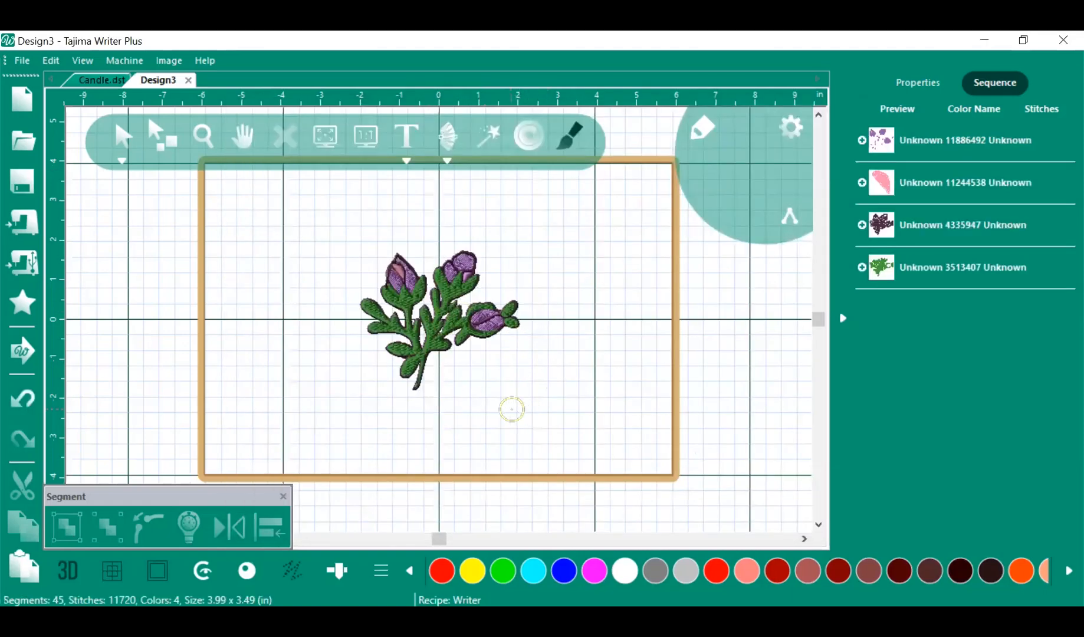
Delete the four small stray purple segments around the central stem and its narrow upright leaf
scroll(414, 327, up, 4)
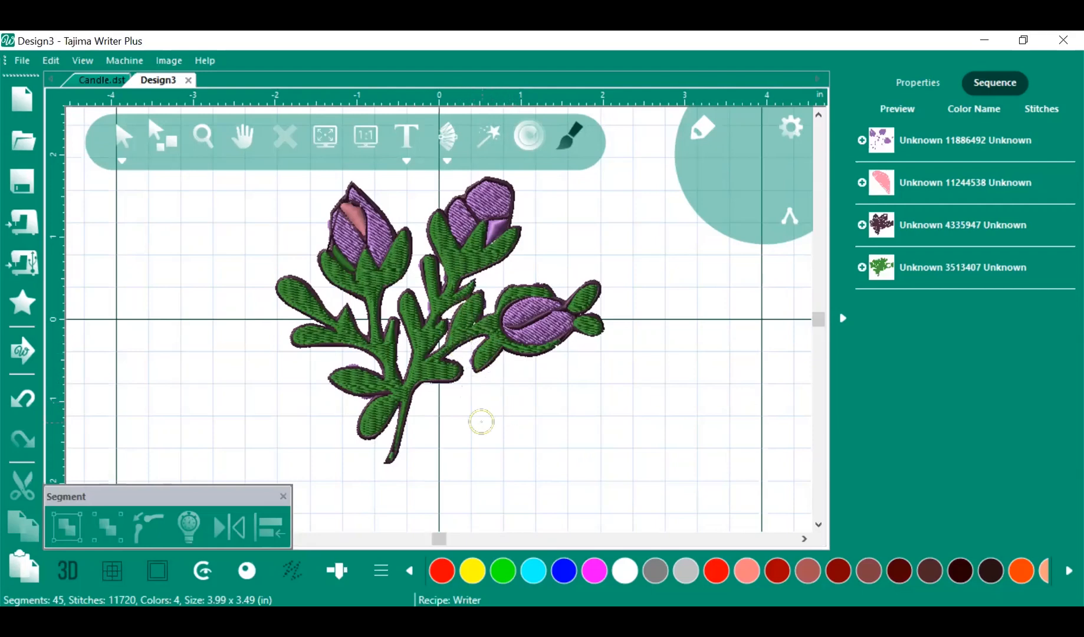
scroll(445, 335, up, 2)
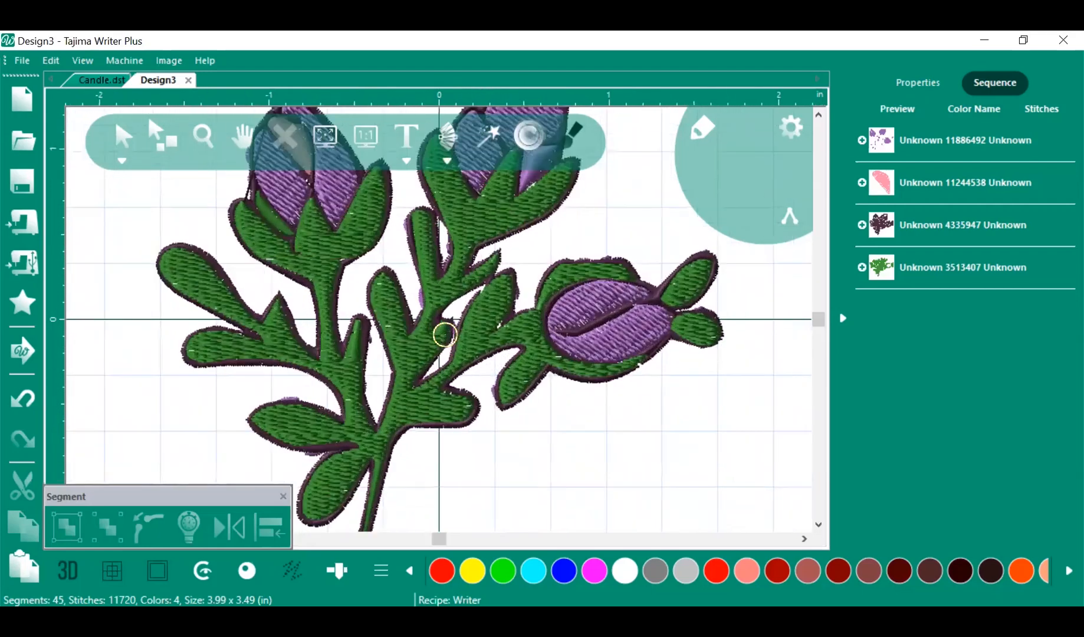
scroll(459, 358, up, 2)
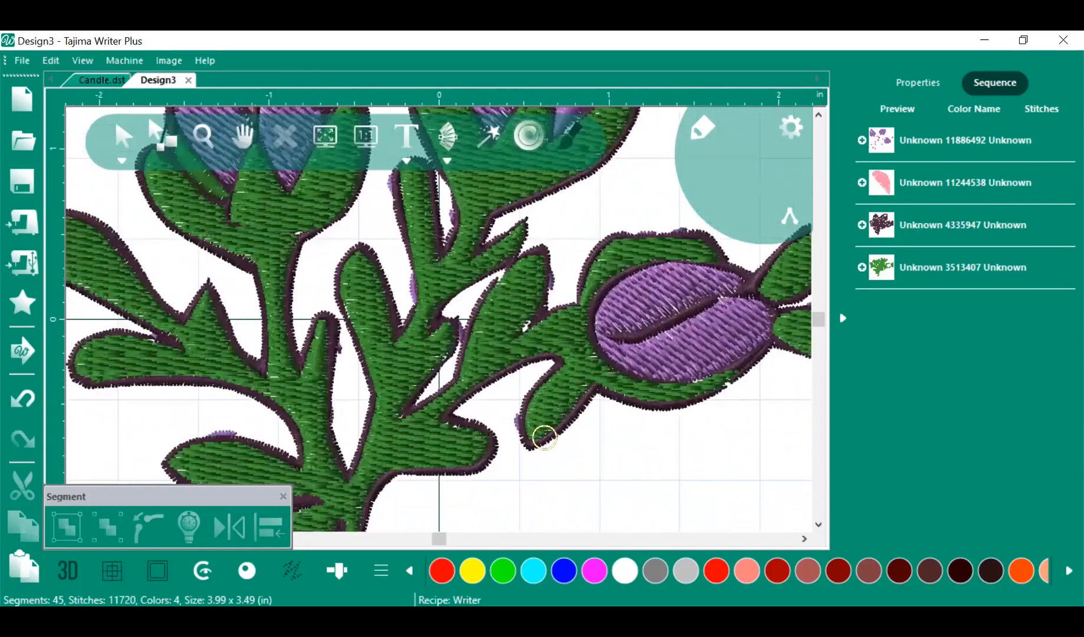
scroll(544, 438, down, 1)
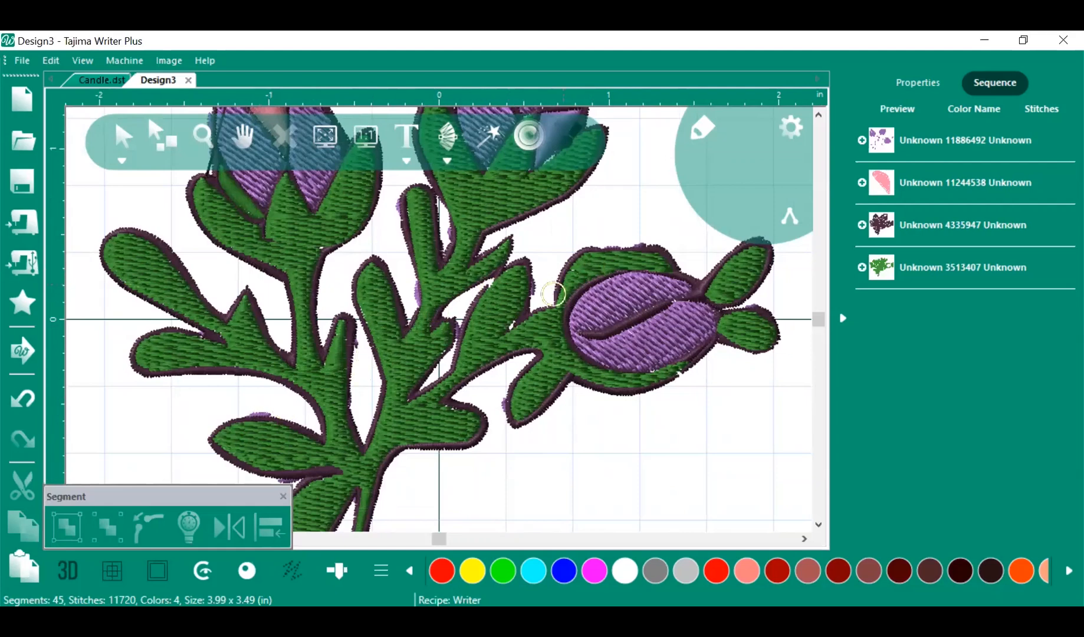
click(122, 161)
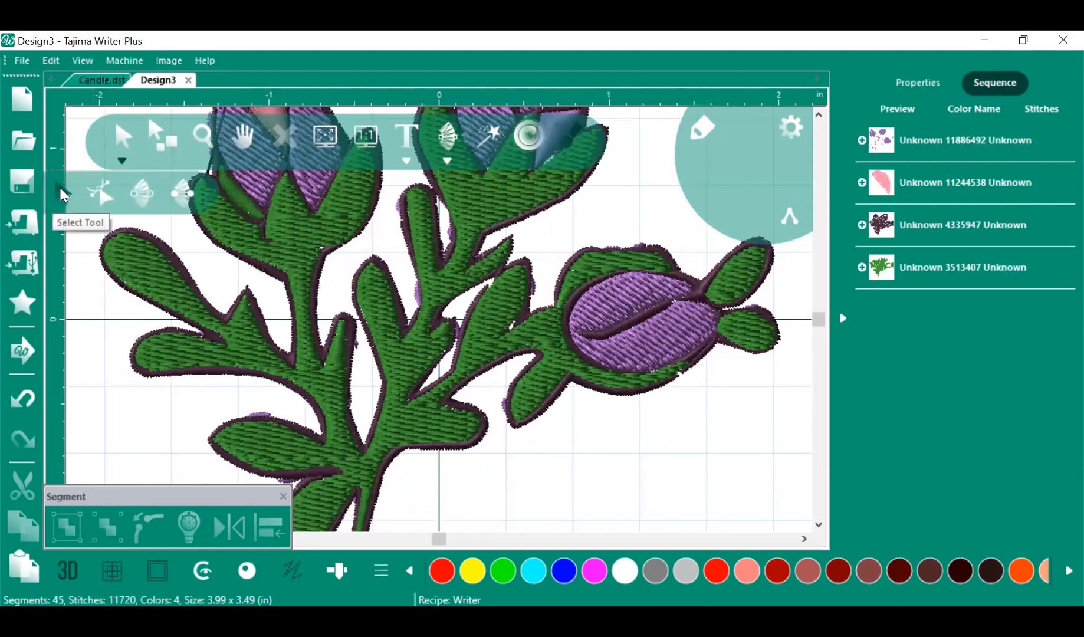
click(62, 193)
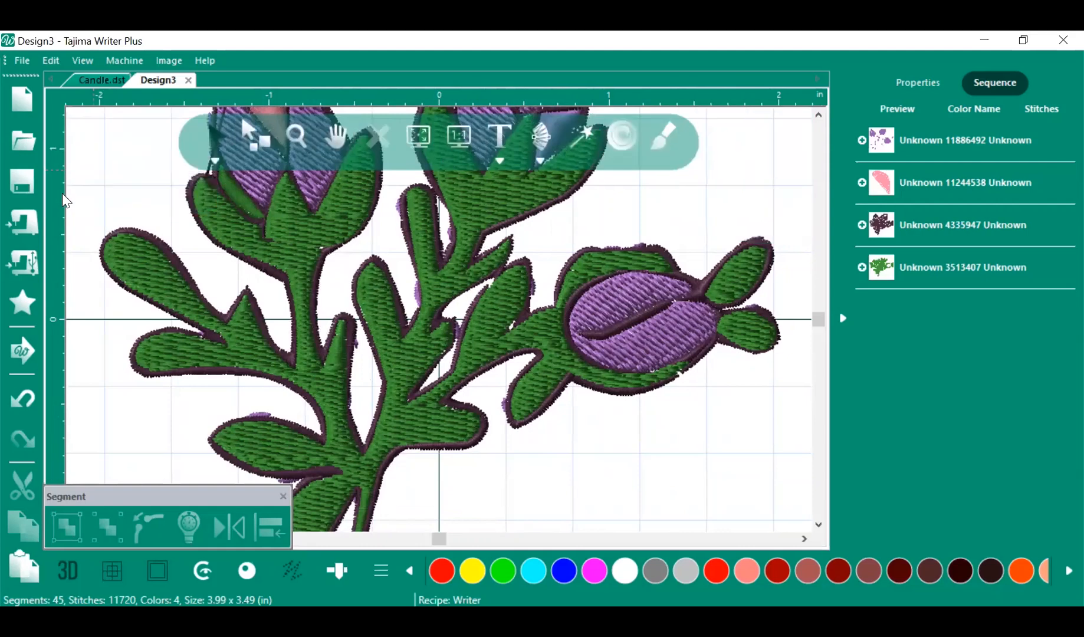
click(416, 297)
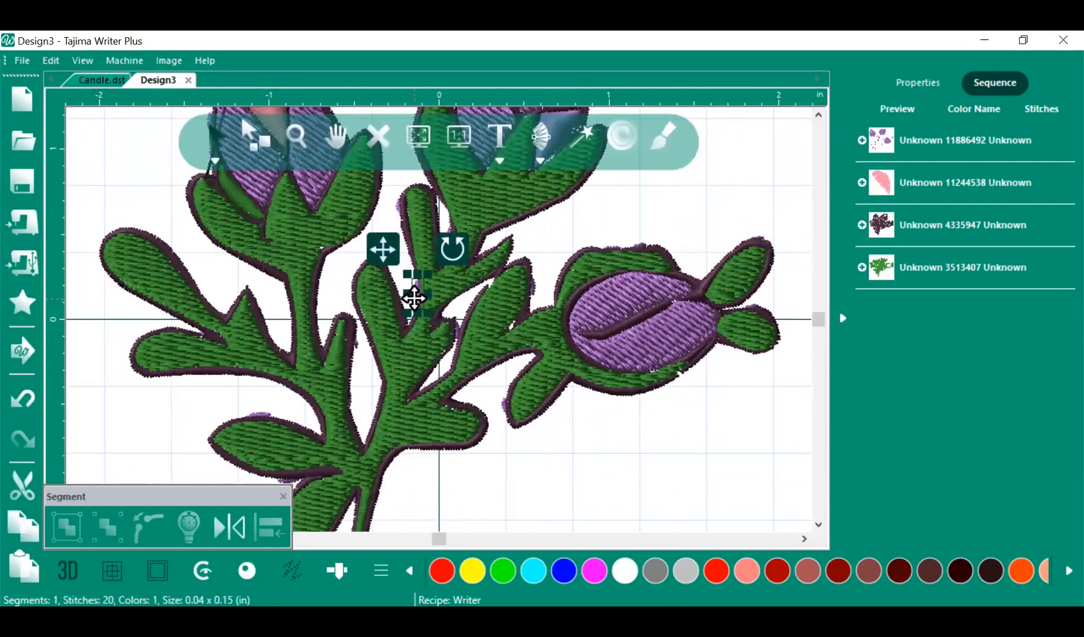
key(Delete)
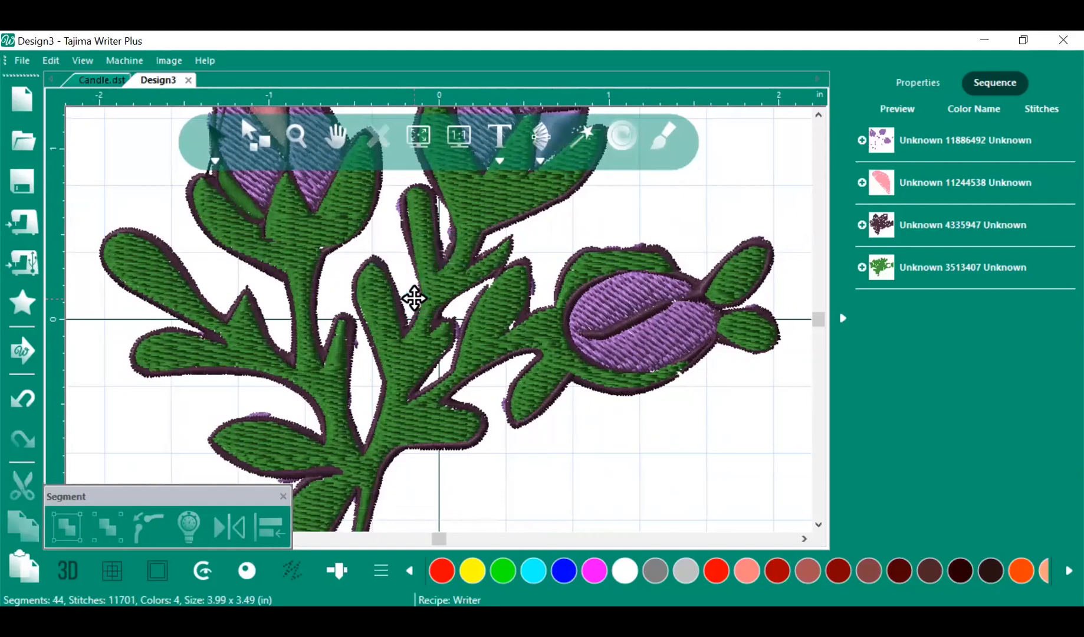
click(448, 231)
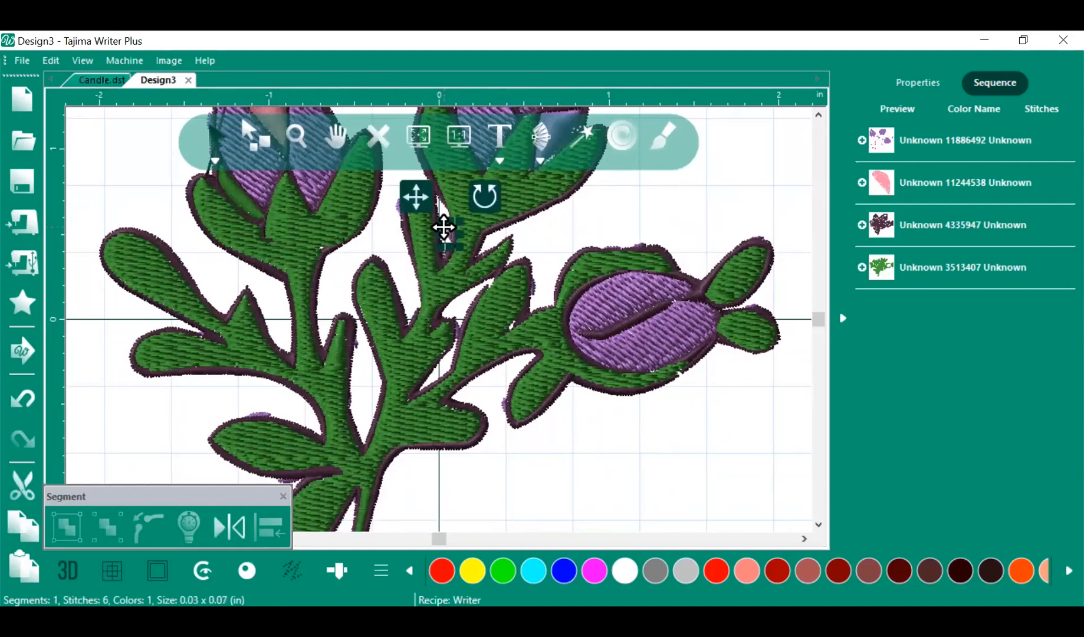
key(Delete)
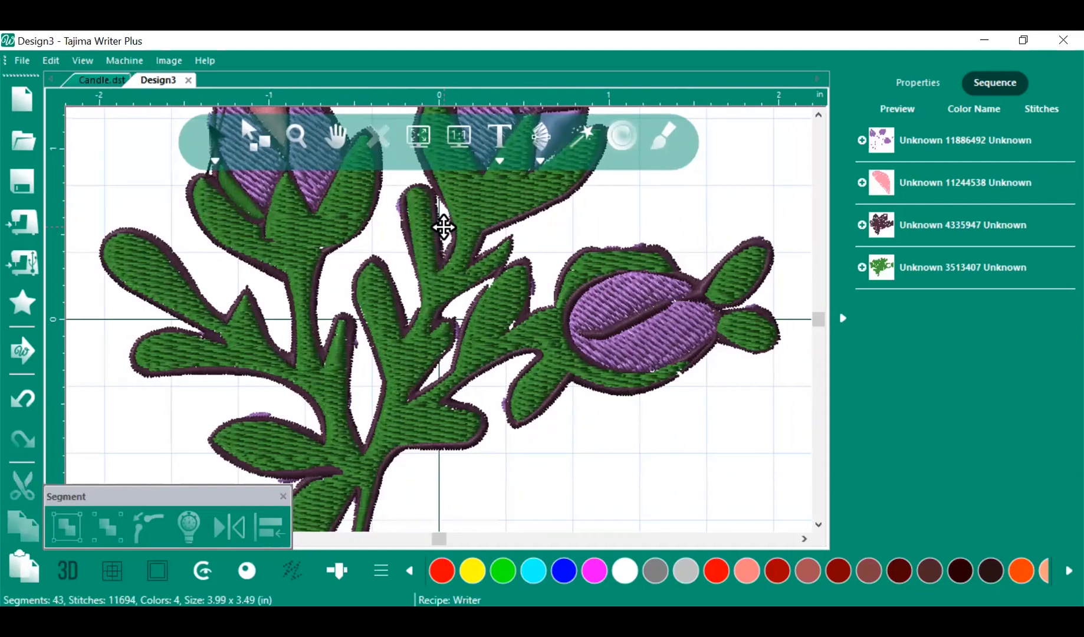
click(457, 327)
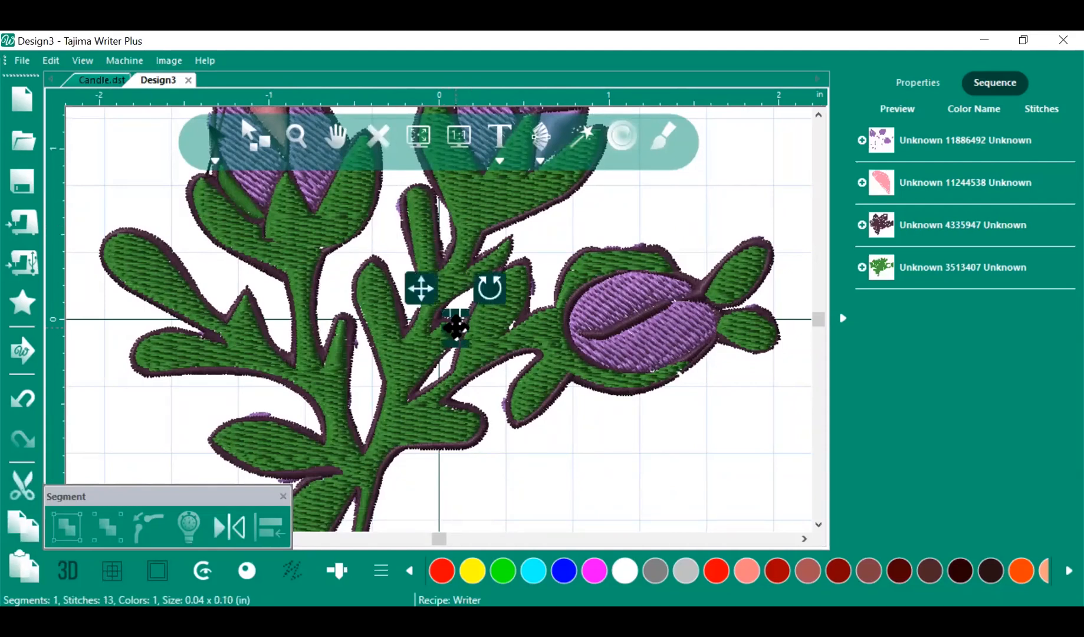
key(Delete)
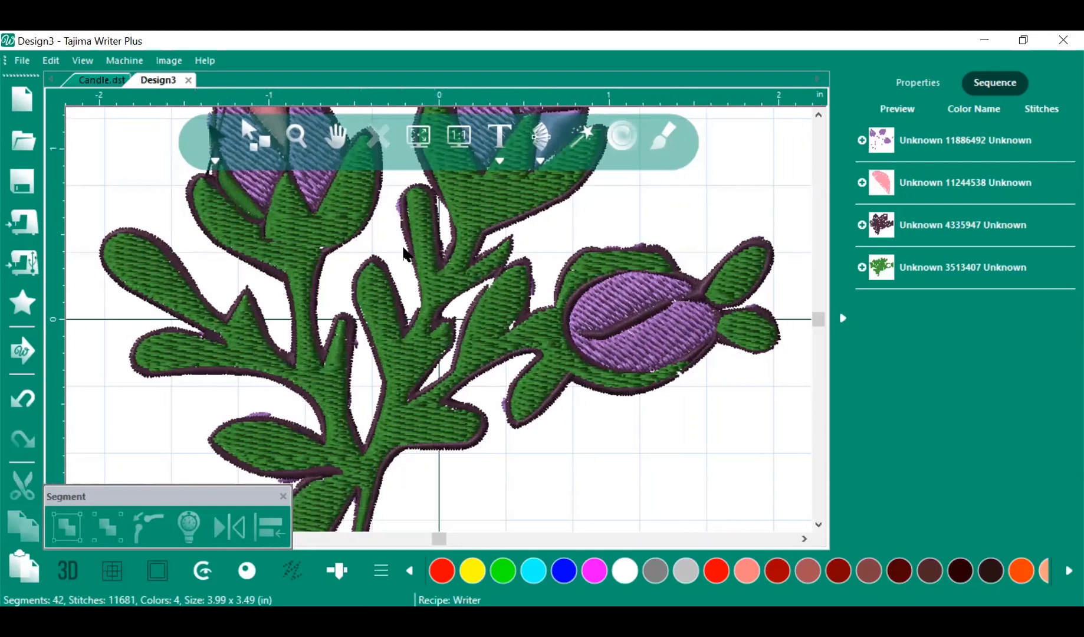
click(399, 206)
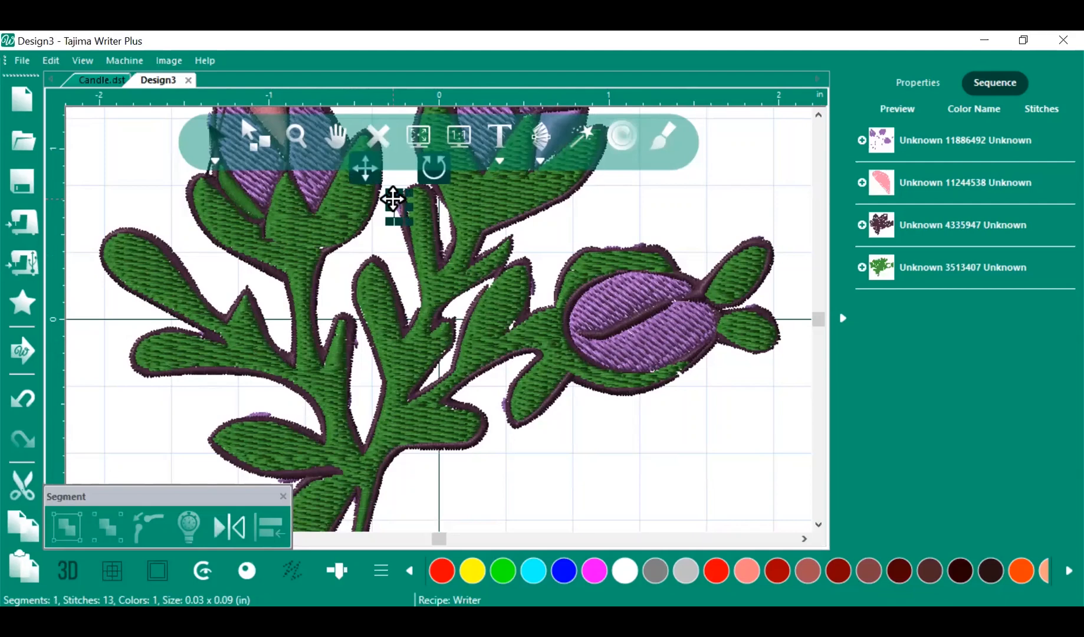
key(Delete)
Recolor the pink petal segment of the upper bud yellow
scroll(449, 236, up, 1)
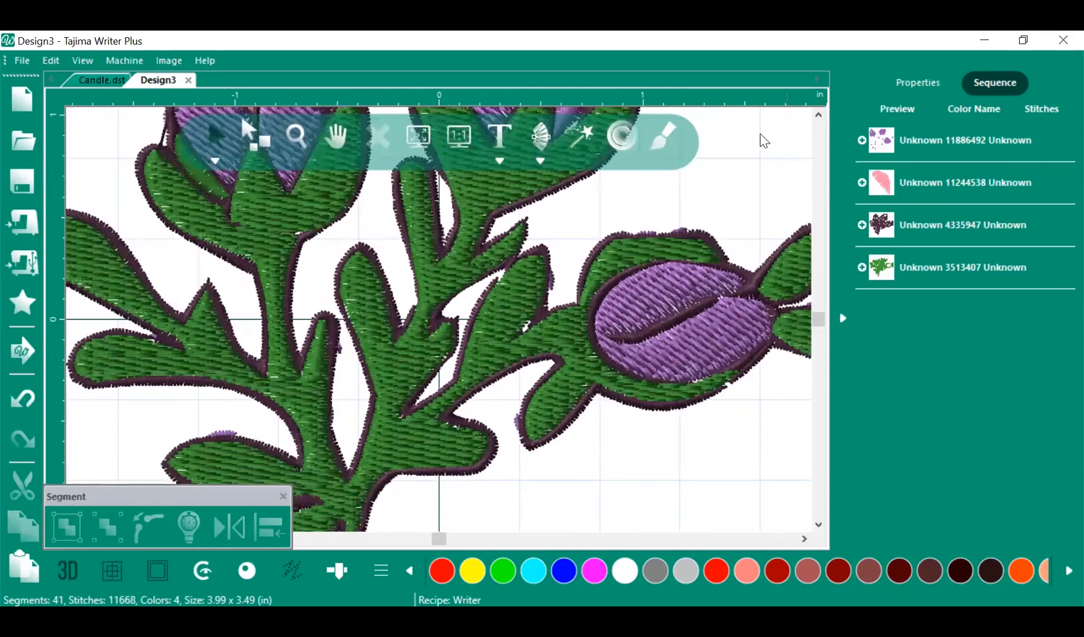
click(812, 108)
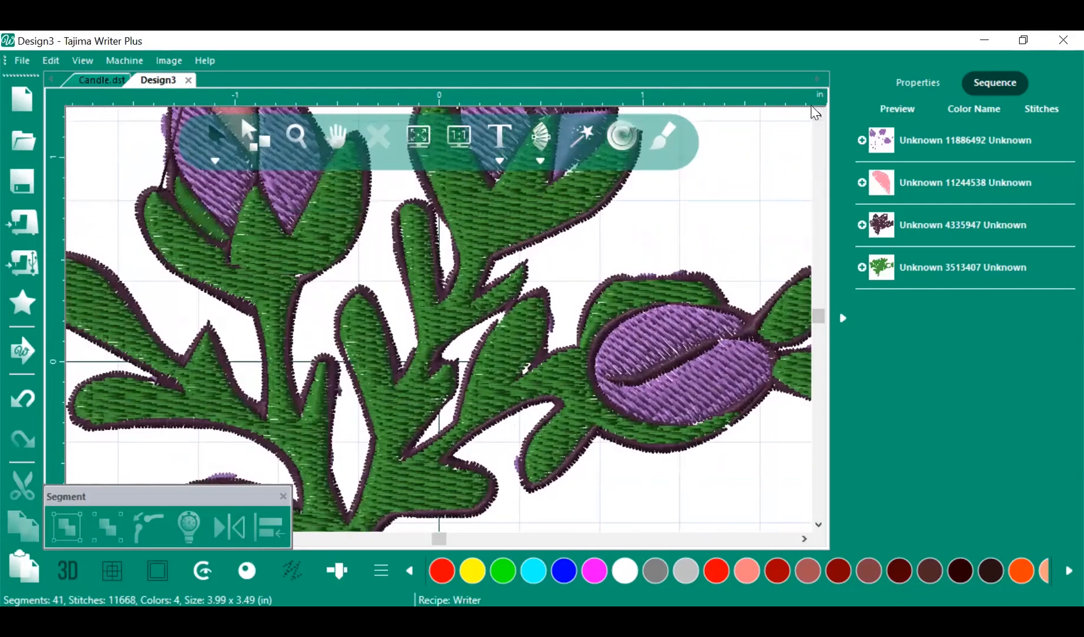
click(818, 115)
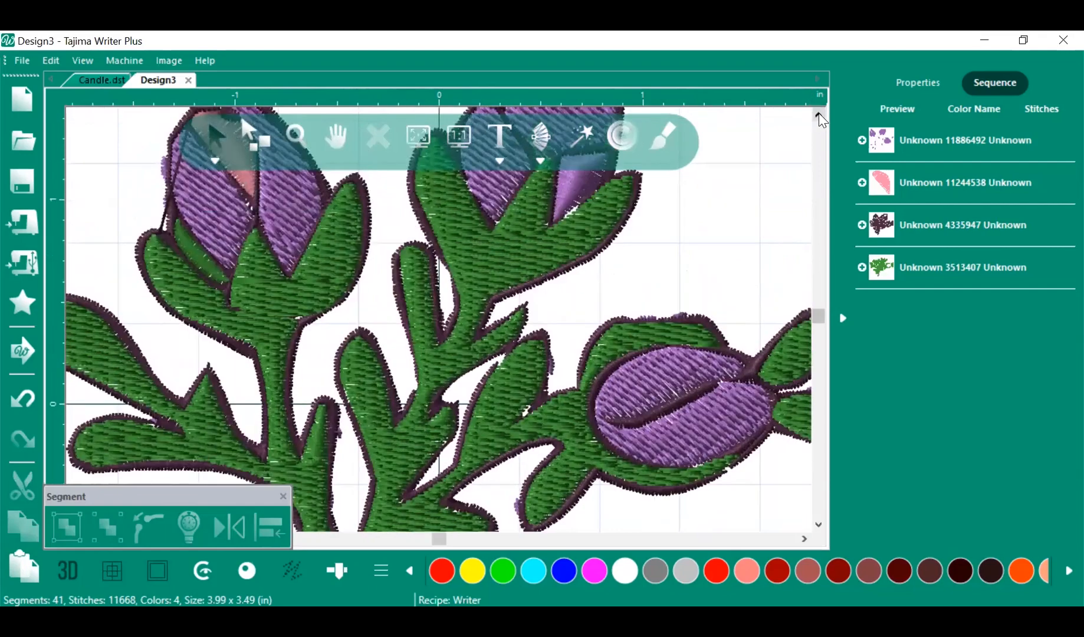
click(818, 115)
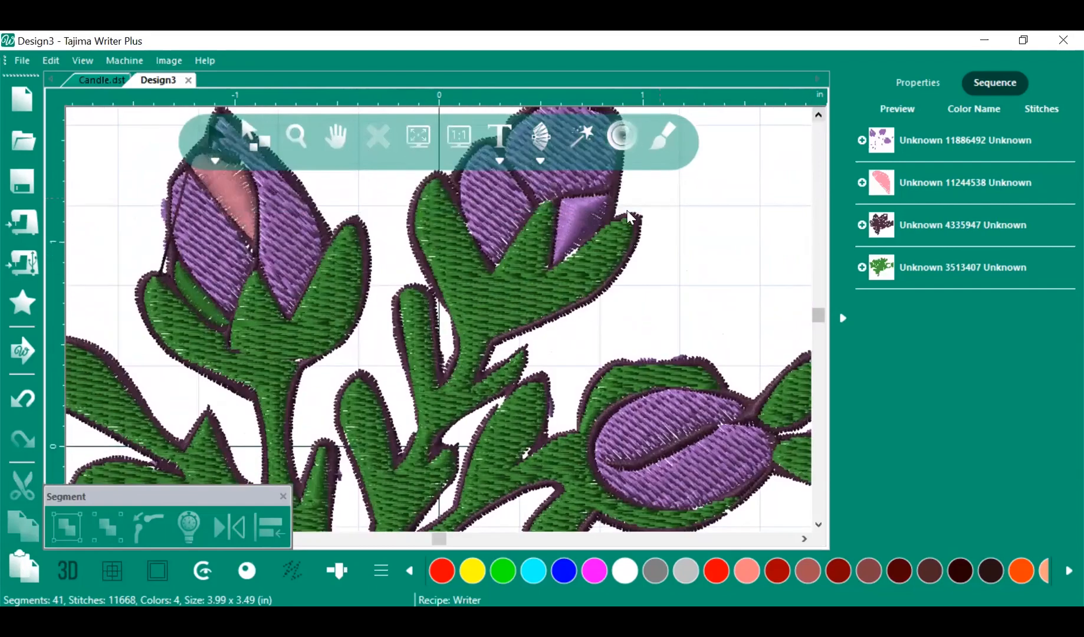
click(818, 115)
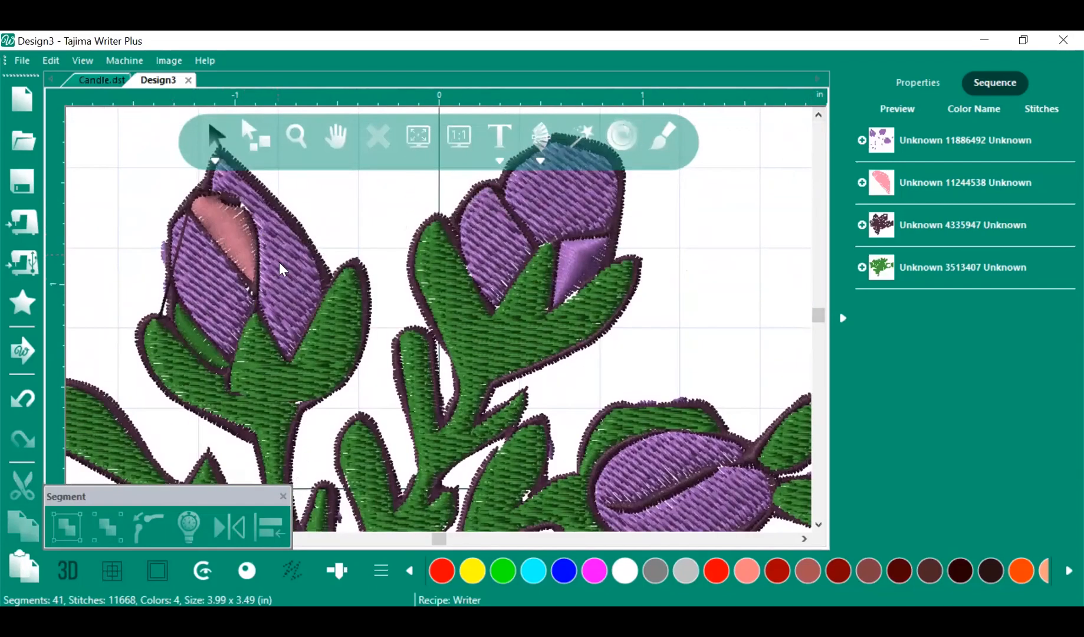
click(245, 265)
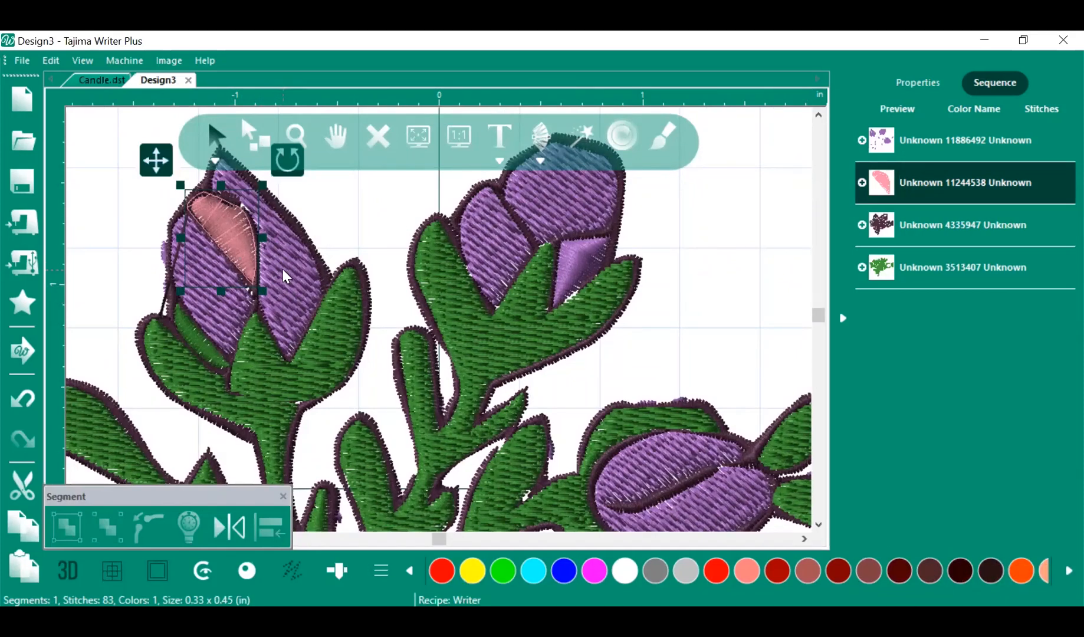
click(473, 571)
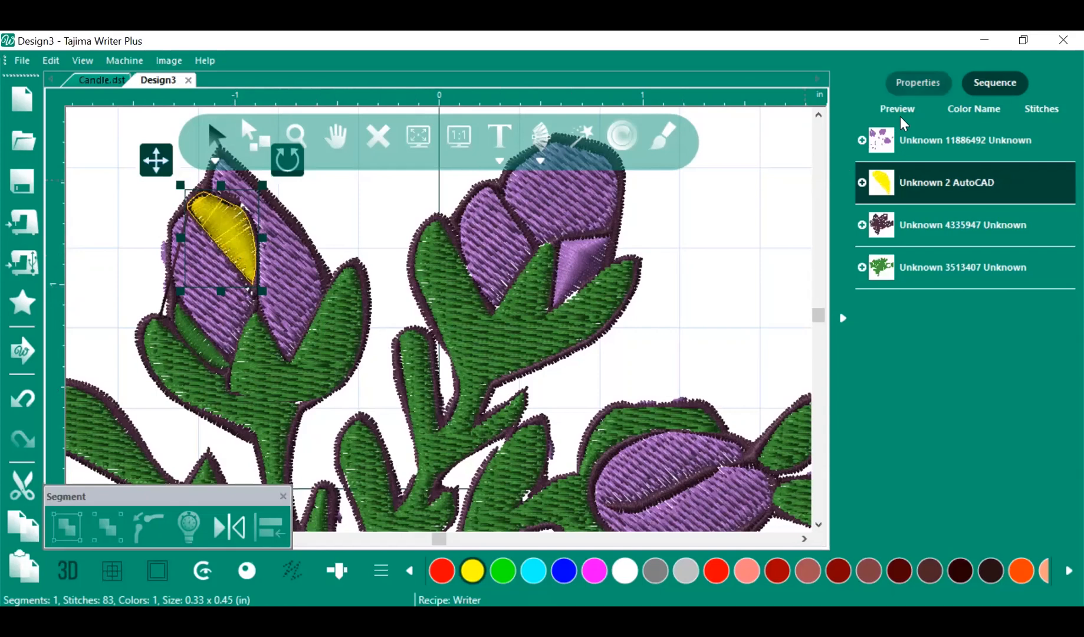
View the recolored petal's satin properties, deselect it, and undo the yellow color change
click(902, 83)
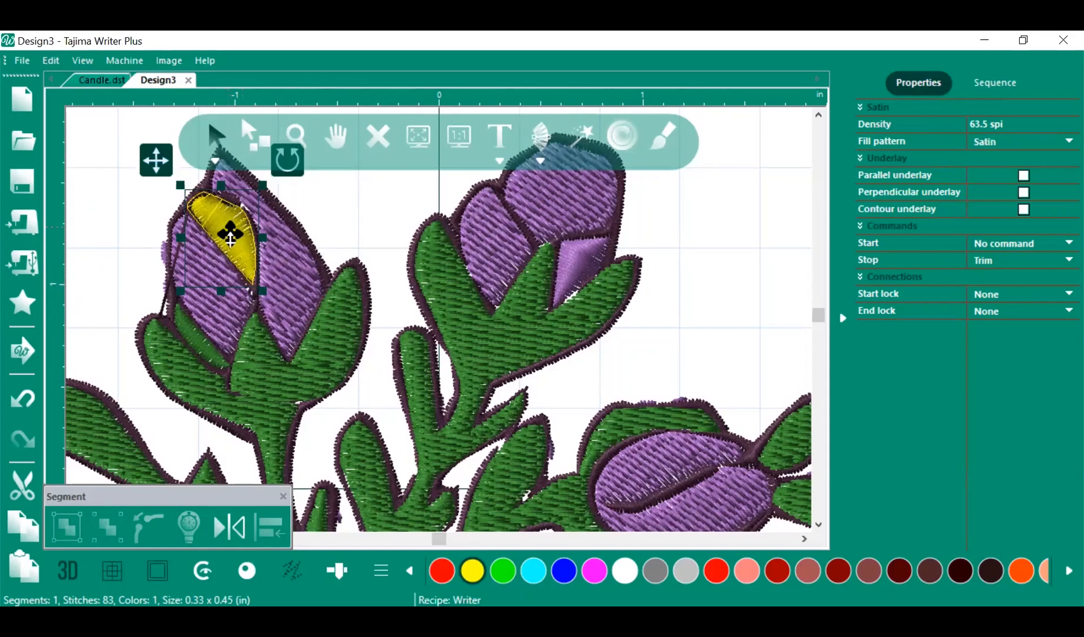
click(360, 227)
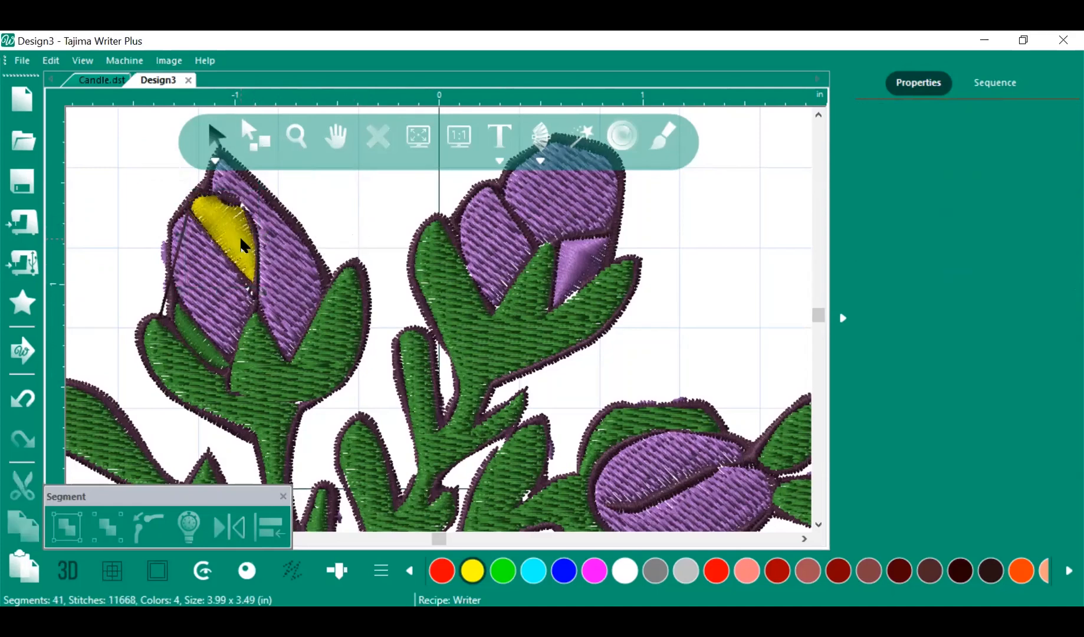
click(15, 400)
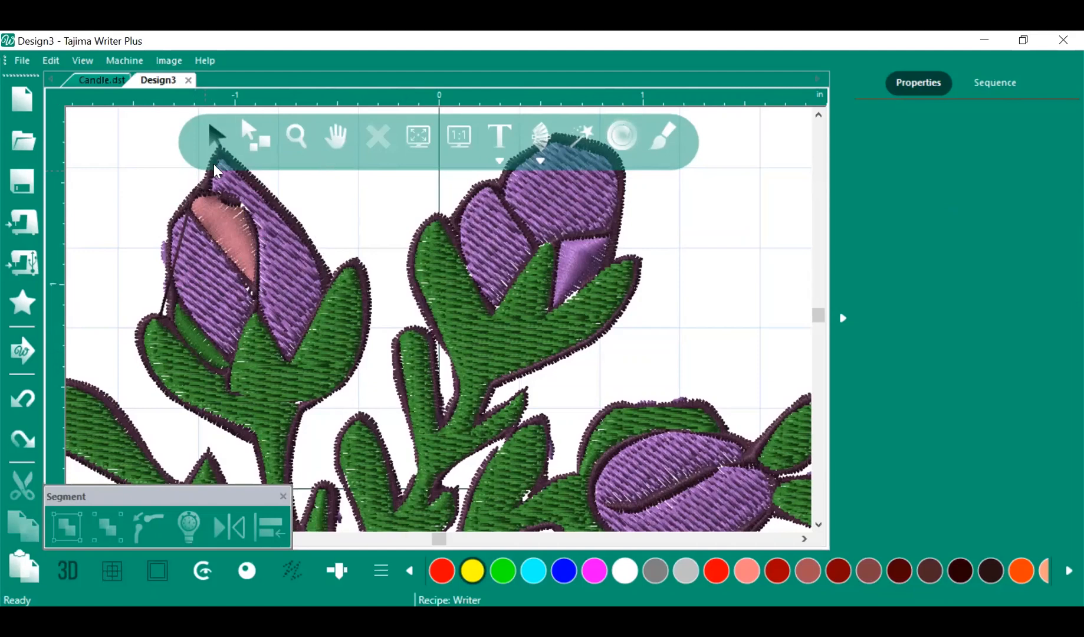
Select the whole flower design, display its outline nodes for editing, and return to the color sequence
click(264, 142)
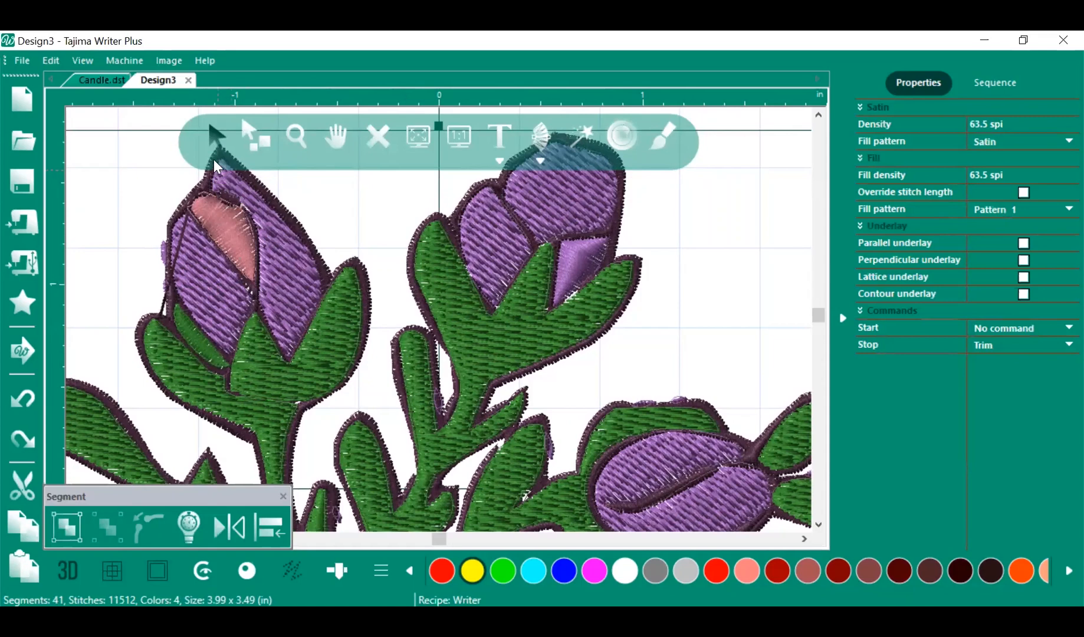
click(199, 199)
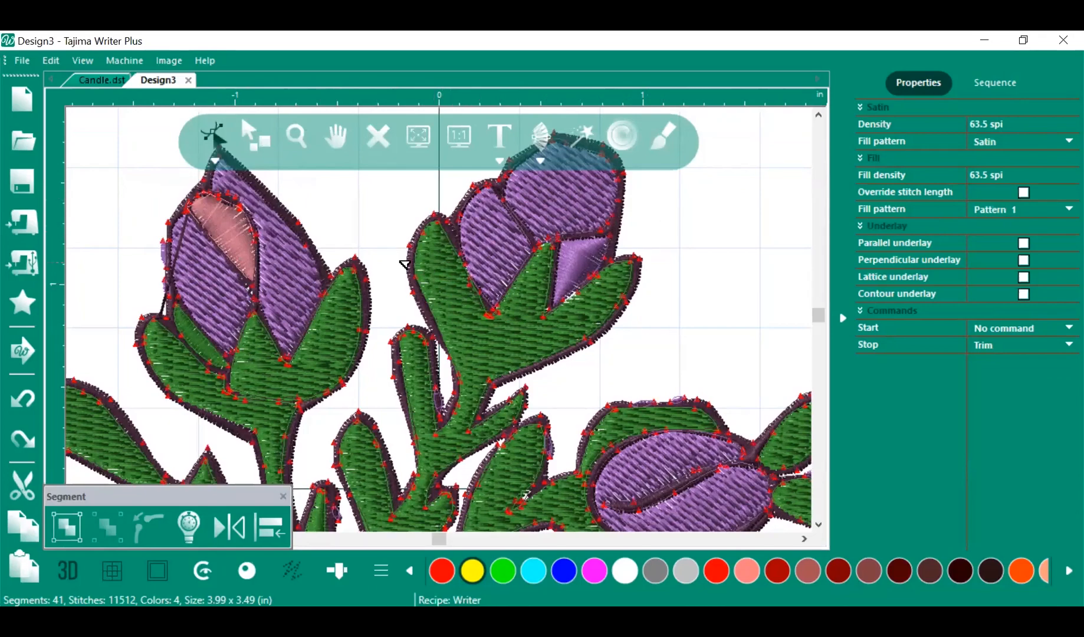
scroll(397, 260, up, 1)
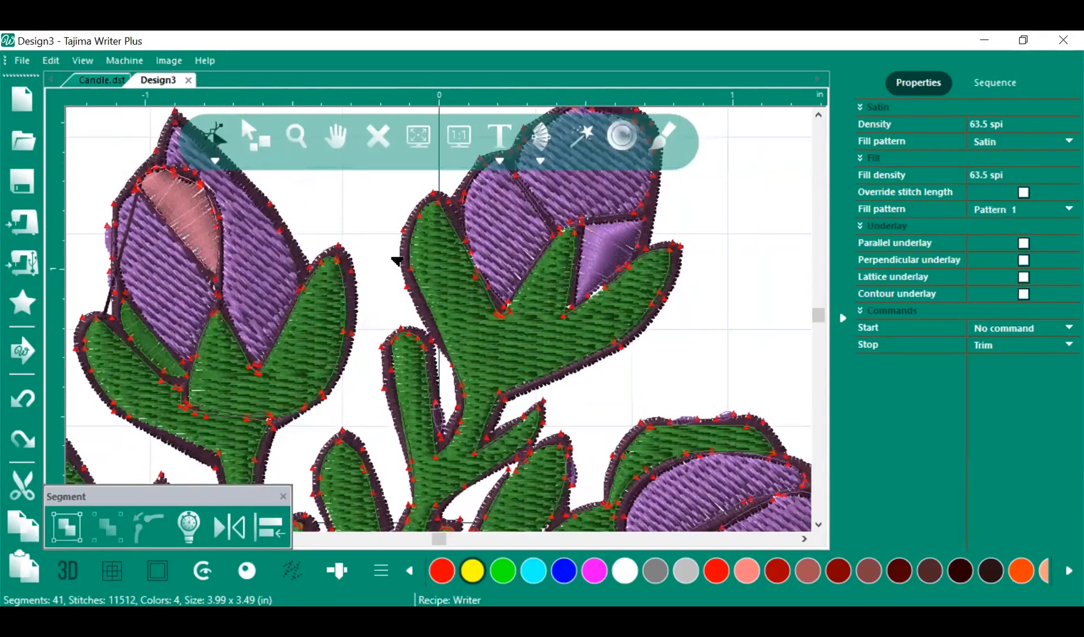
scroll(389, 269, up, 1)
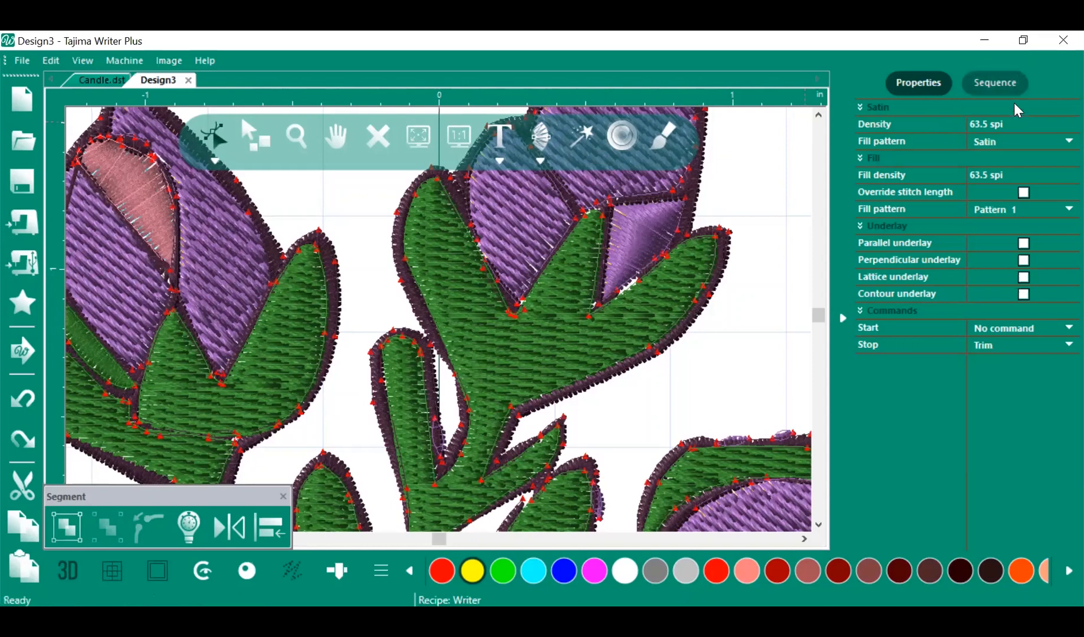
click(1002, 87)
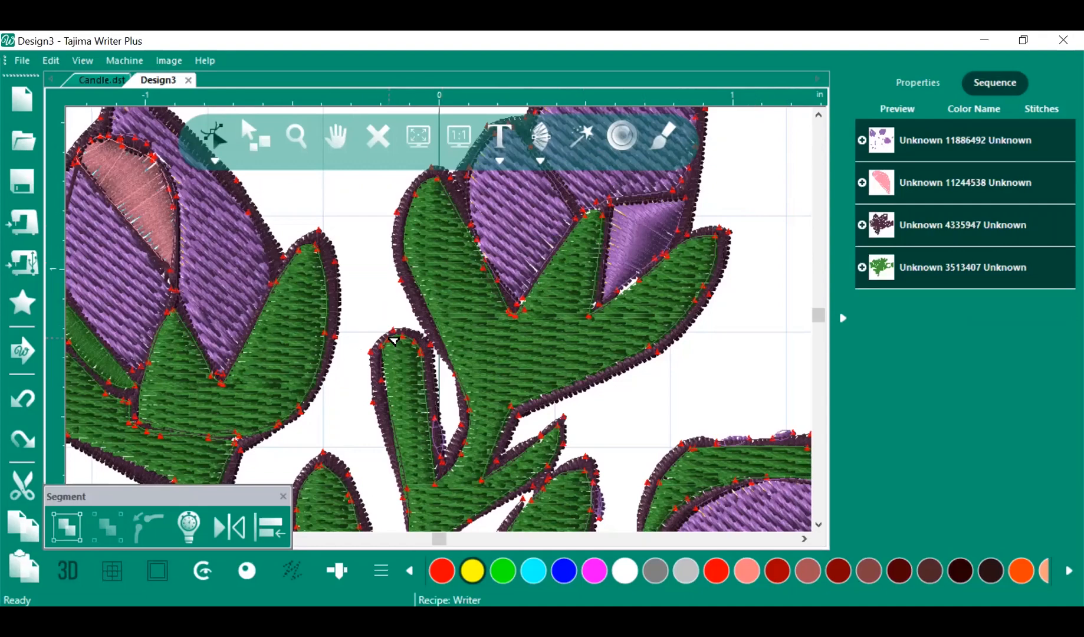
Move the dark outline's nodes at the tip and outer edge of the narrow upright leaf slightly to refine its shape
scroll(395, 341, up, 1)
scroll(356, 347, up, 1)
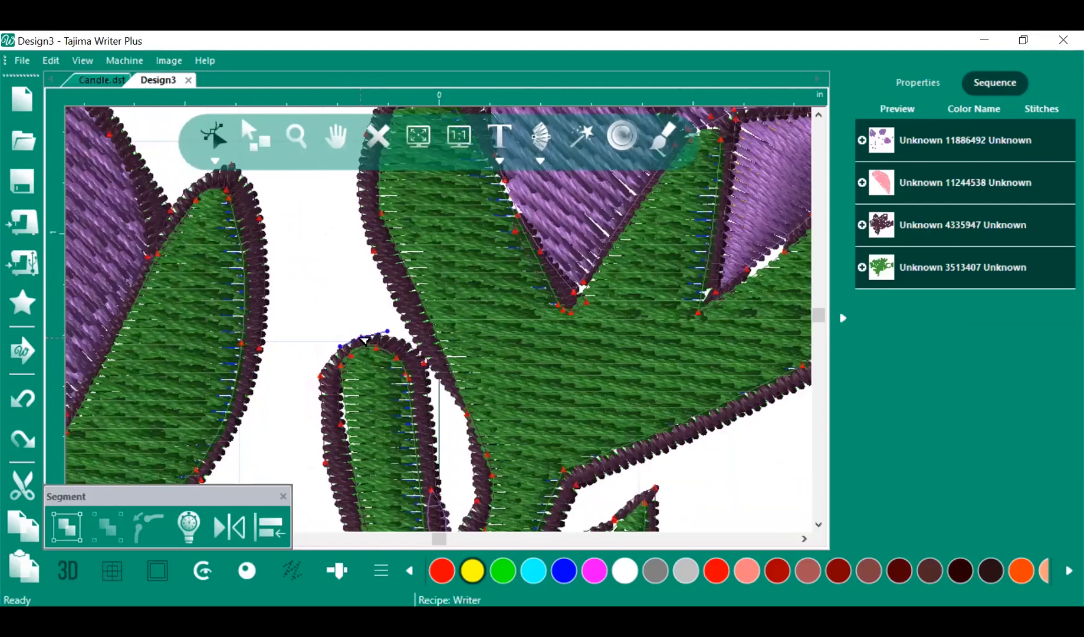
drag(361, 338, 358, 332)
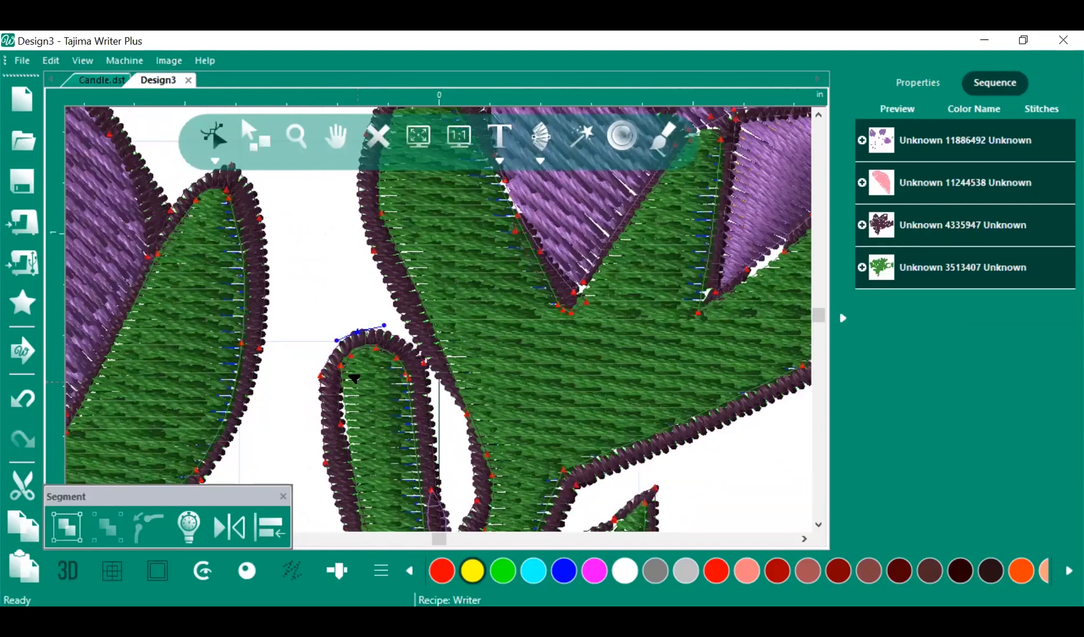
click(324, 378)
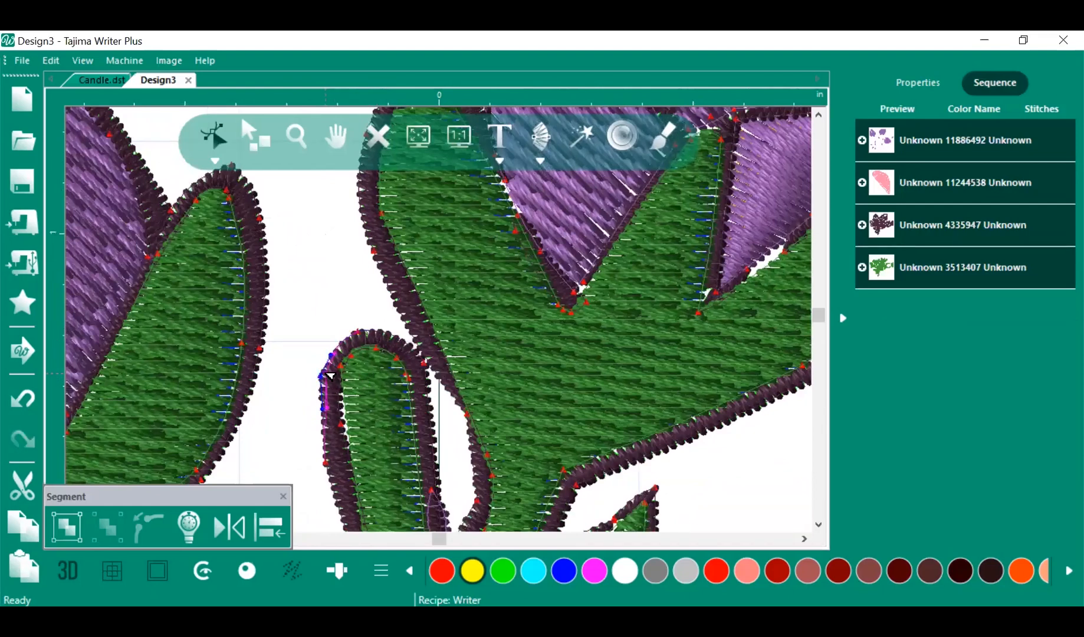
click(329, 463)
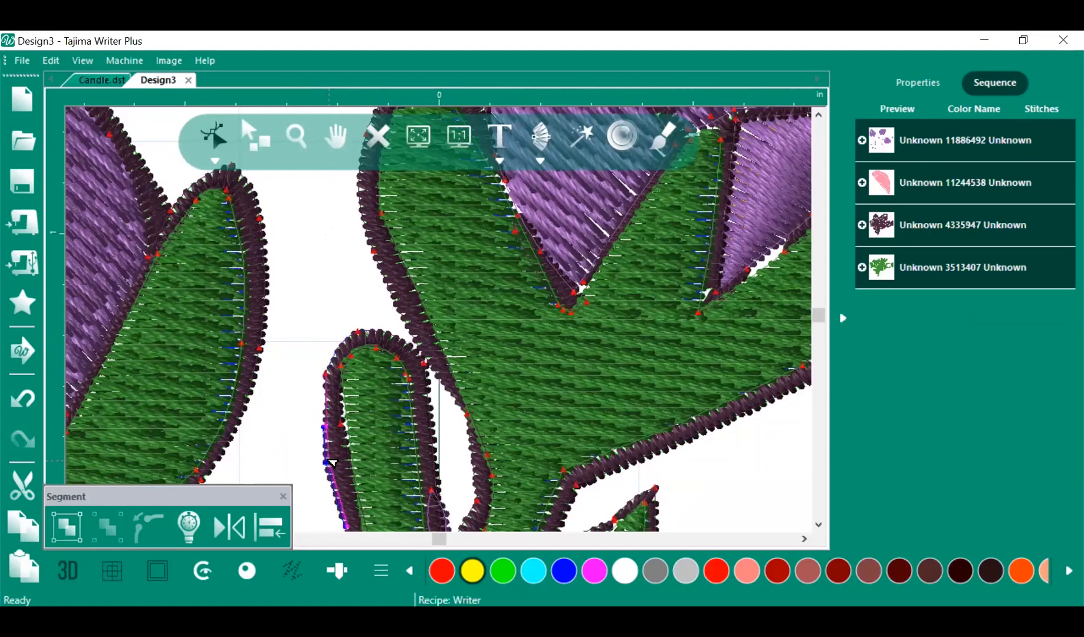
drag(332, 463, 338, 461)
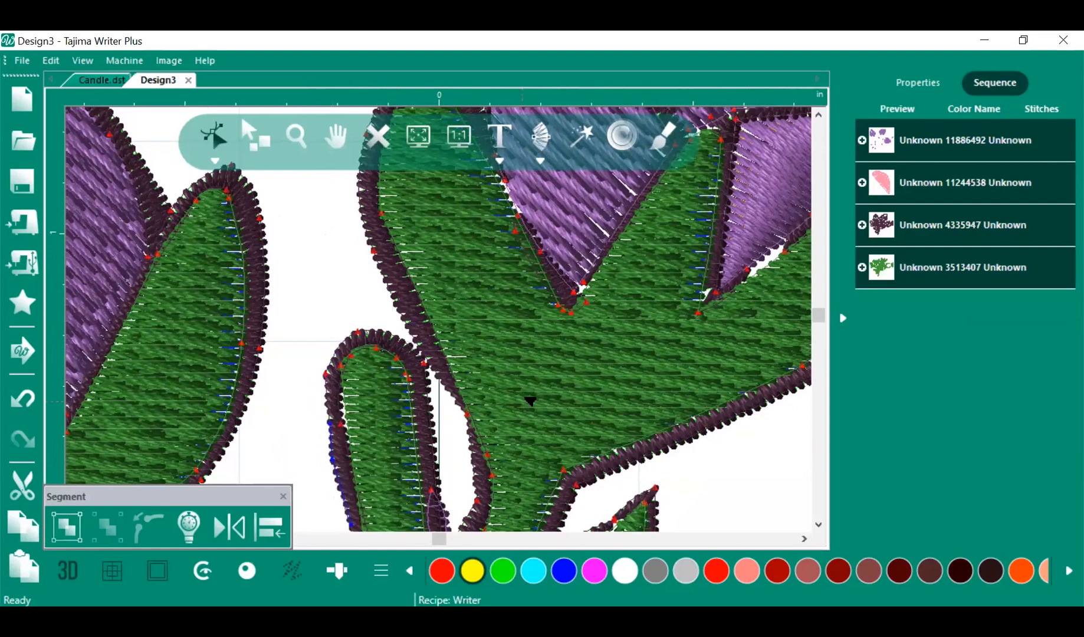
Adjust the dark outline's nodes where the narrow upright leaf adjoins the larger bud's stem
drag(468, 415, 460, 420)
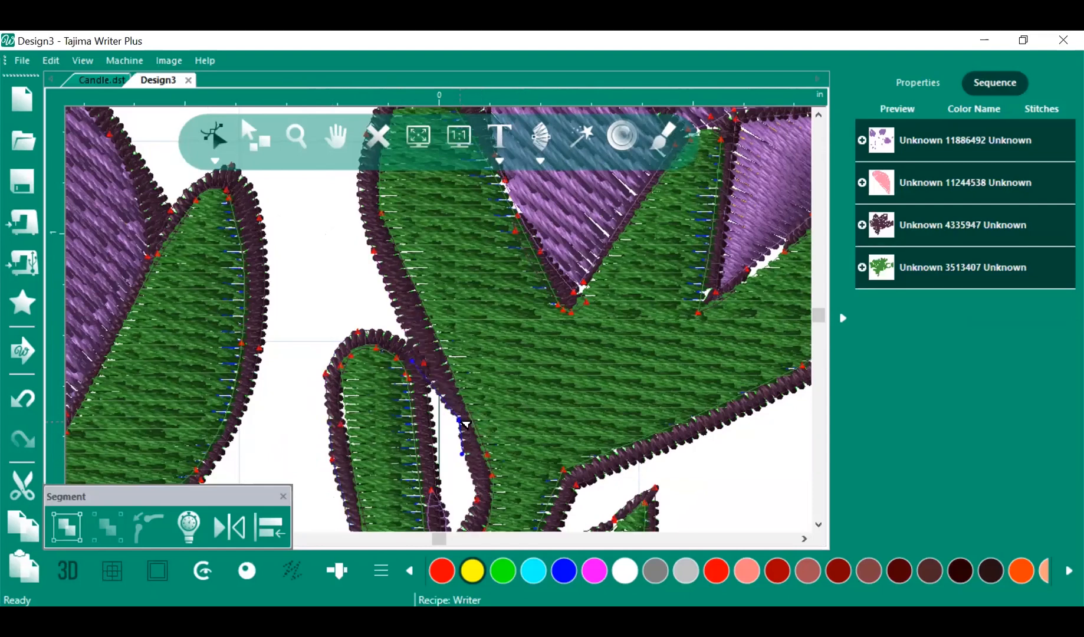
click(433, 365)
drag(425, 363, 423, 366)
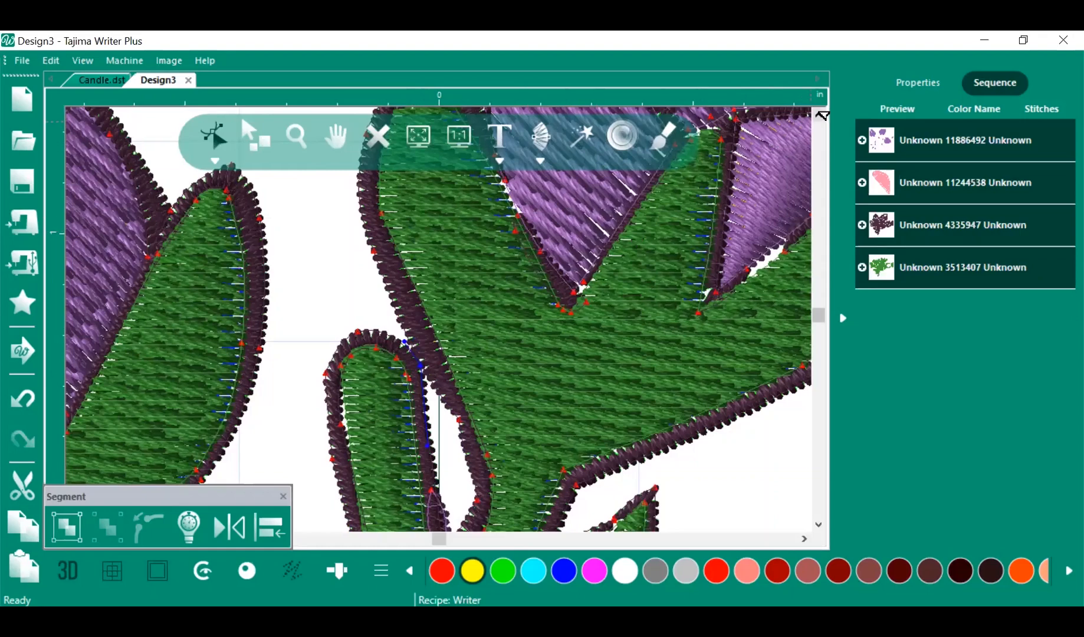
Move the floating Segment toolbar off the design canvas so it no longer covers the bud with the pink petal
click(820, 114)
click(820, 114)
click(820, 114)
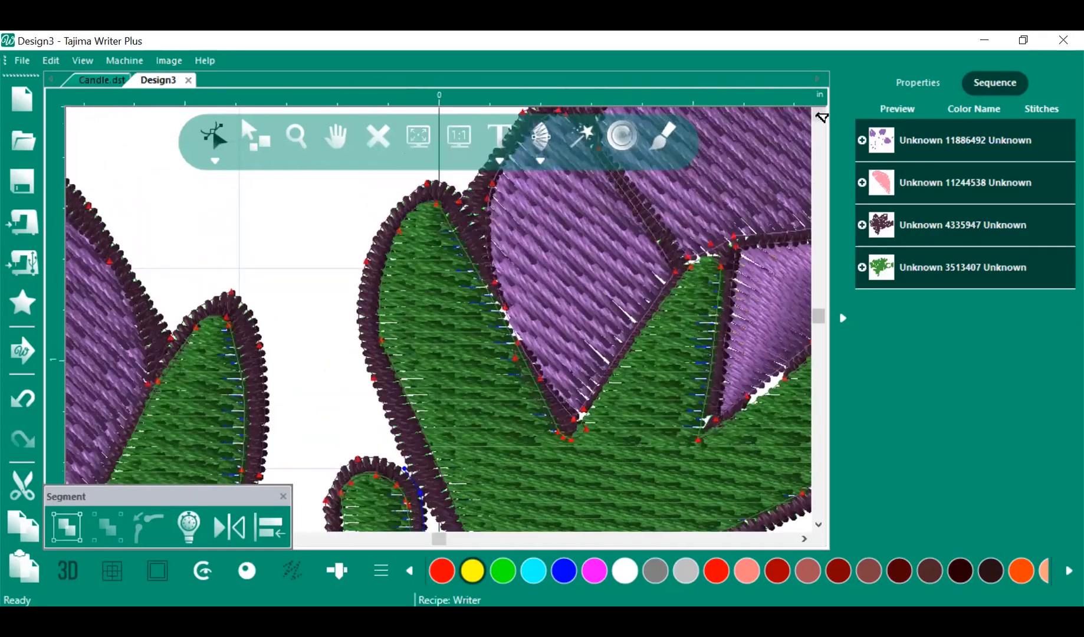
click(820, 114)
click(820, 114)
click(820, 114)
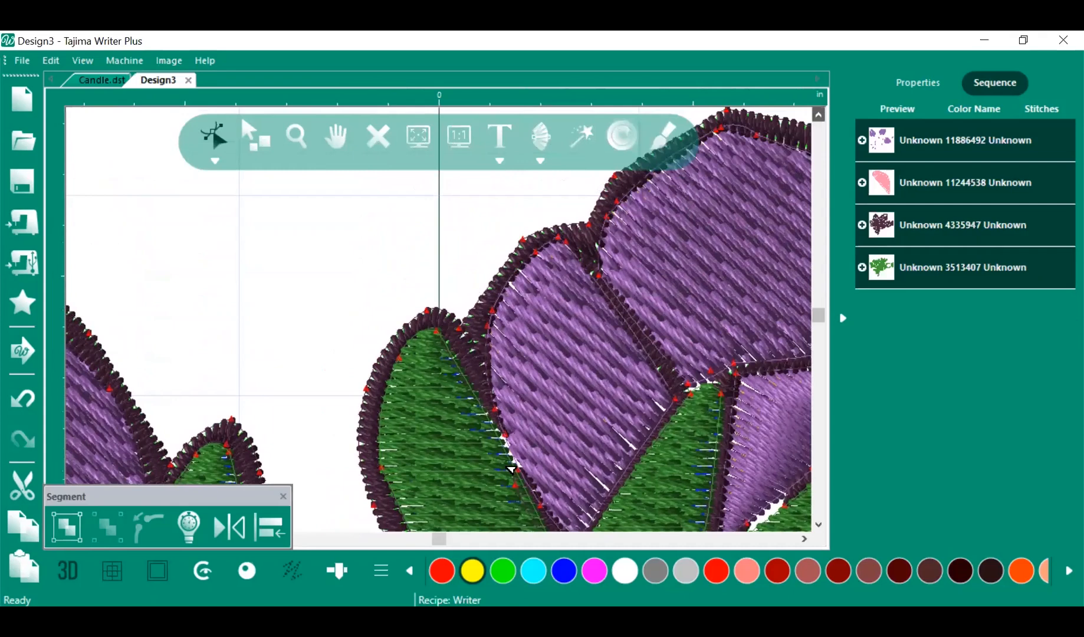
click(820, 114)
click(804, 538)
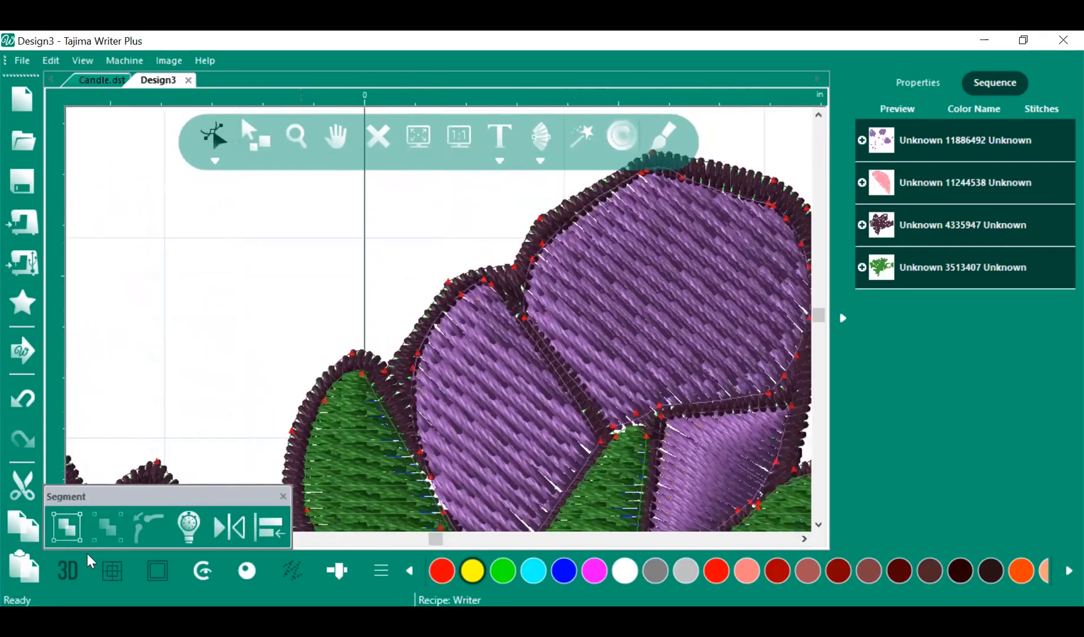
drag(112, 496, 159, 455)
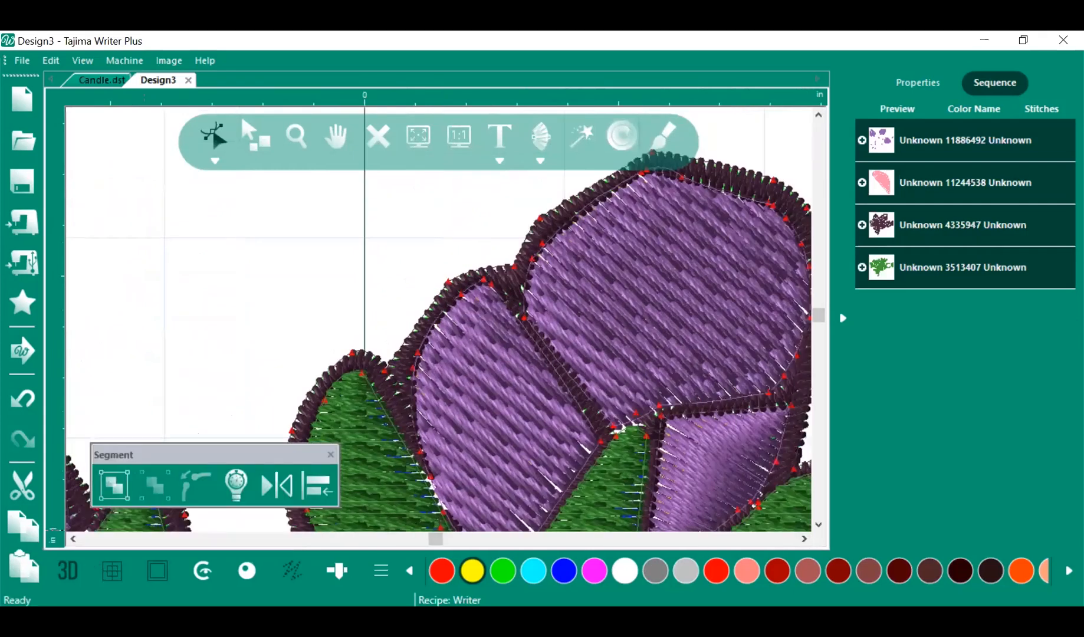
click(75, 538)
click(75, 538)
click(75, 539)
click(75, 538)
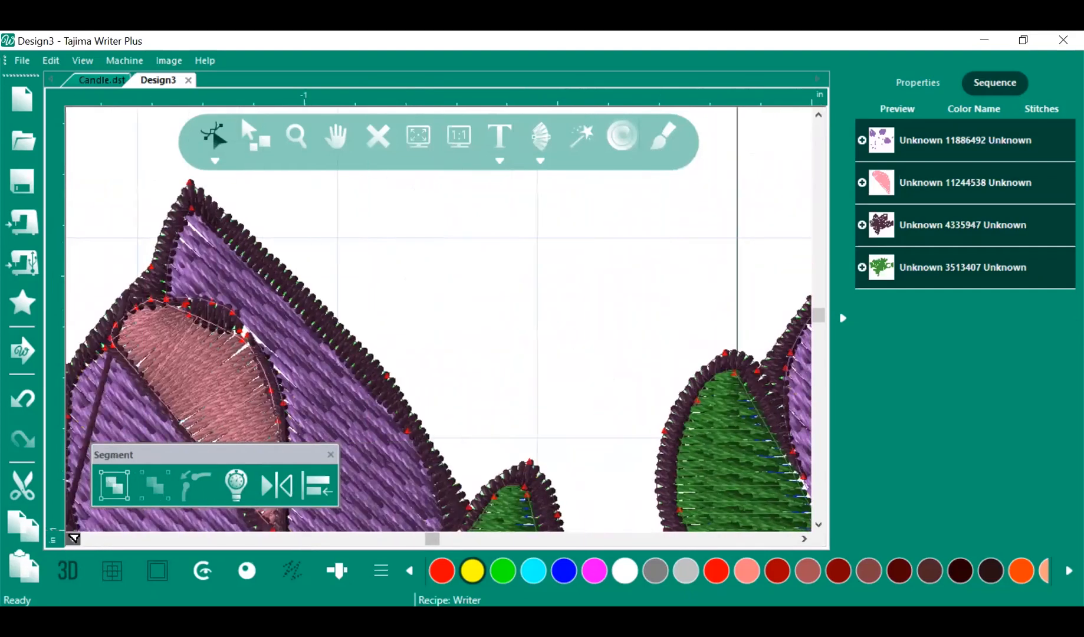
click(75, 539)
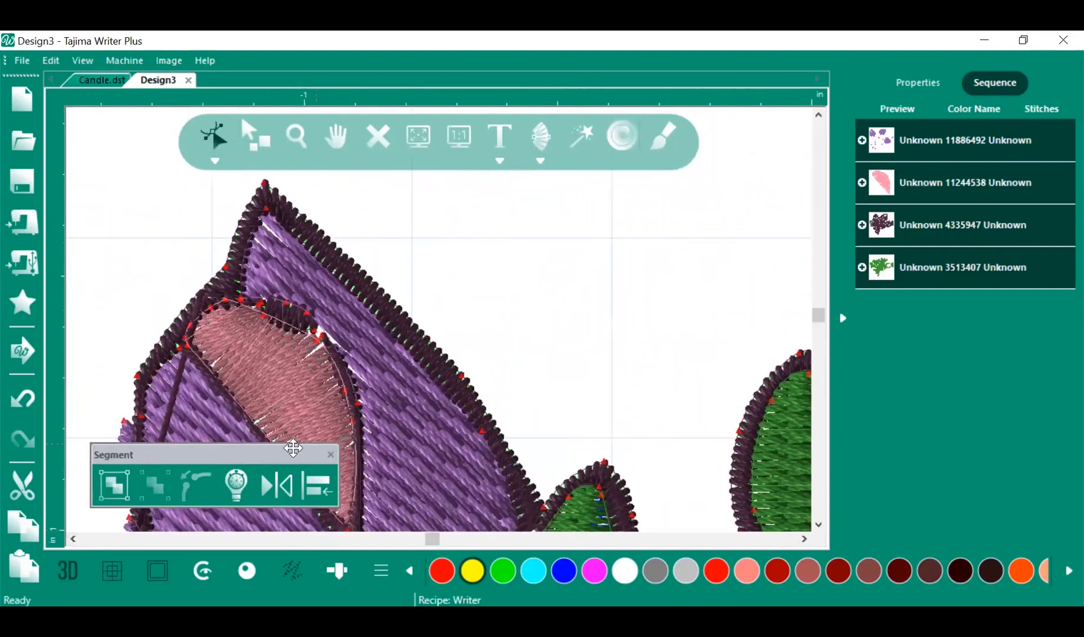
drag(293, 448, 1014, 491)
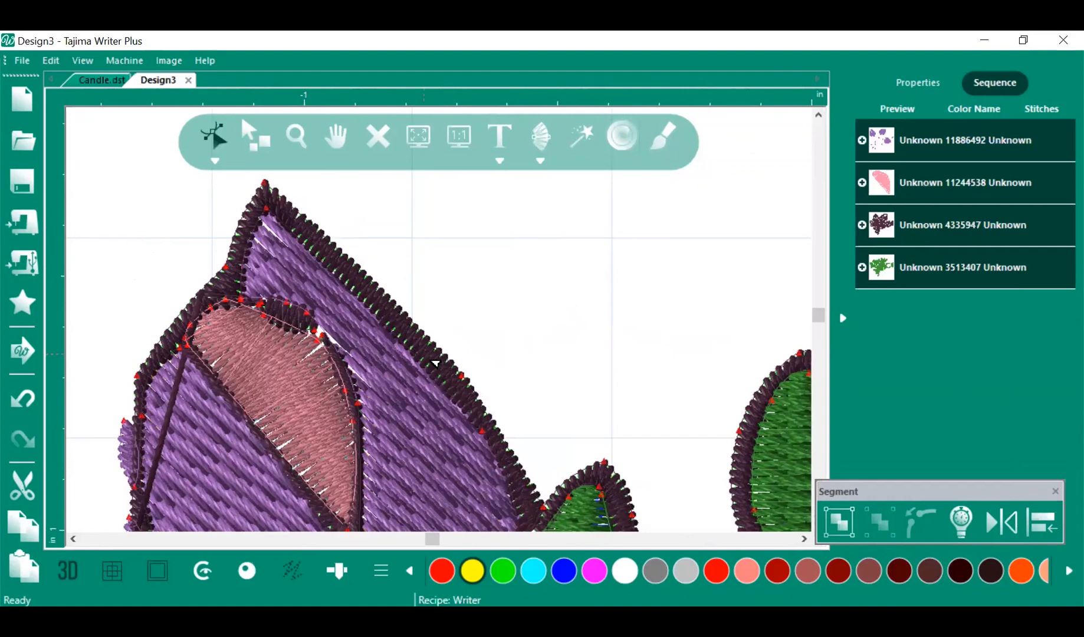
Add a vertex midway along the dark outline on the pink-petaled bud's long sloping edge and shift it slightly
right_click(379, 286)
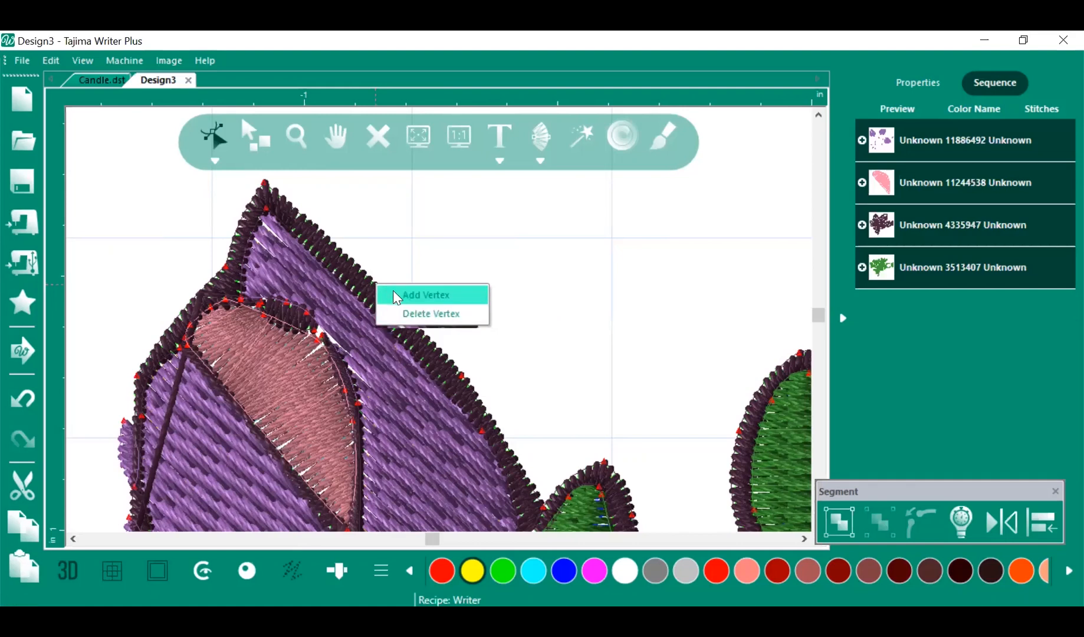
click(394, 289)
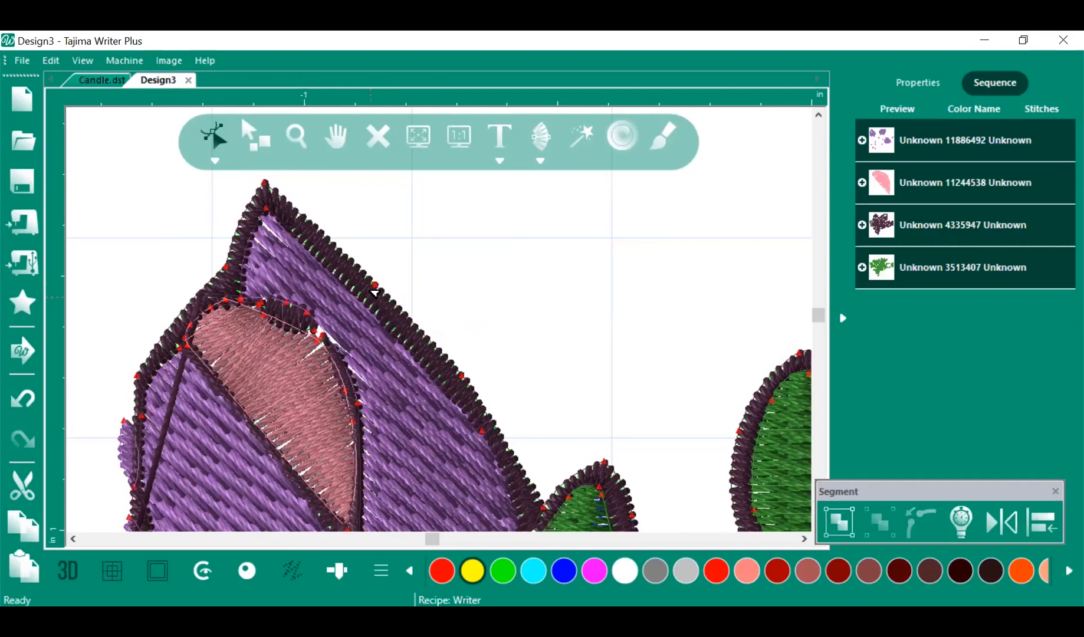
click(375, 284)
drag(384, 283, 382, 292)
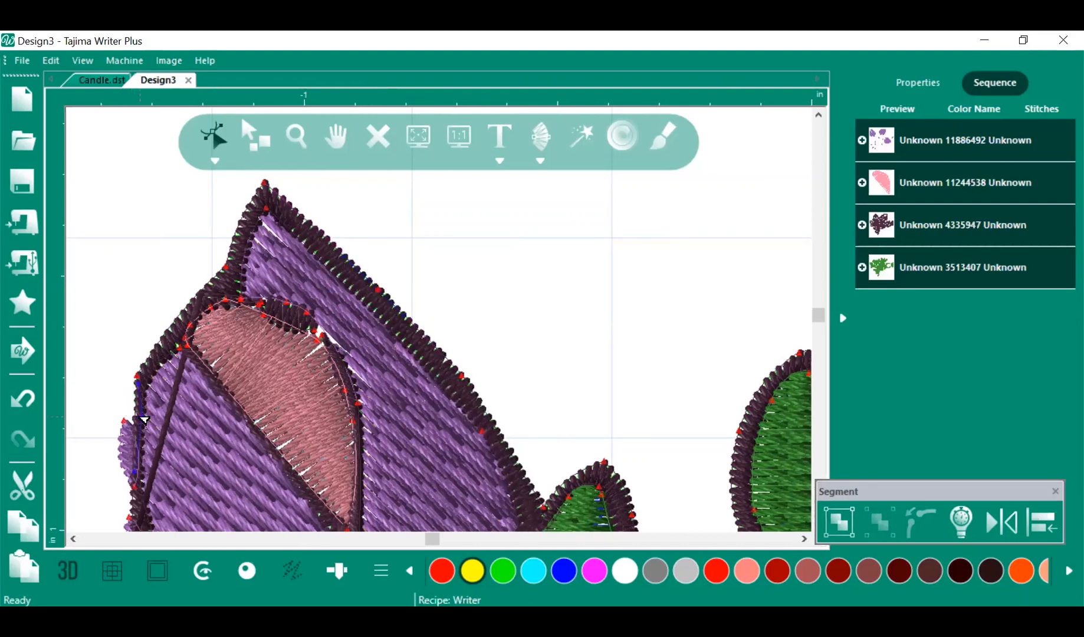
Add a vertex to the dark outline on the same bud's opposite edge and move the nodes there to reshape it outward
drag(141, 416, 129, 416)
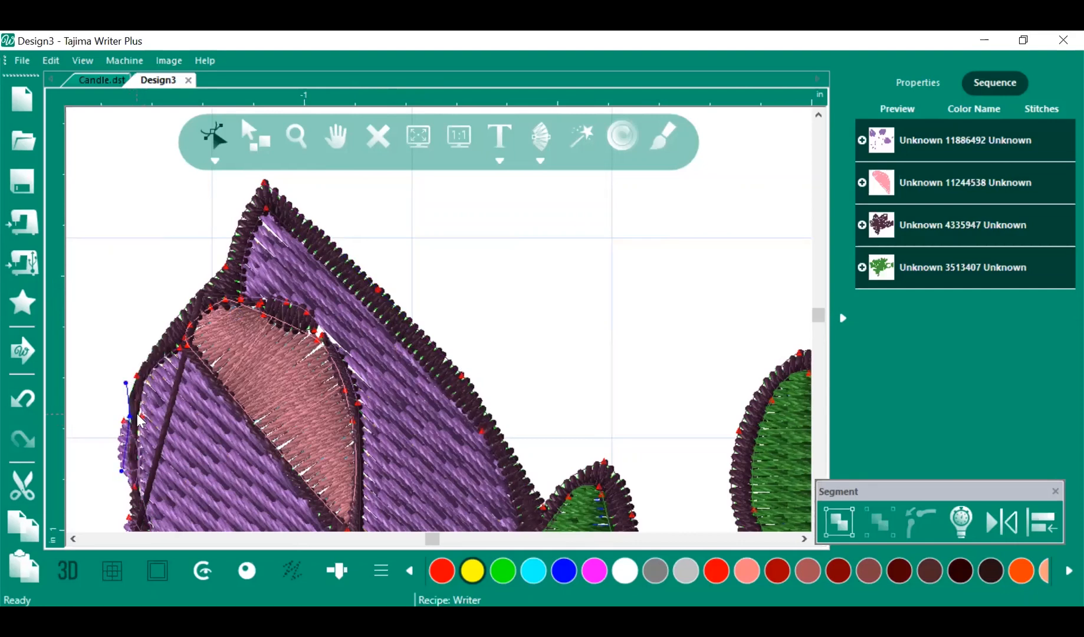
right_click(140, 419)
click(150, 424)
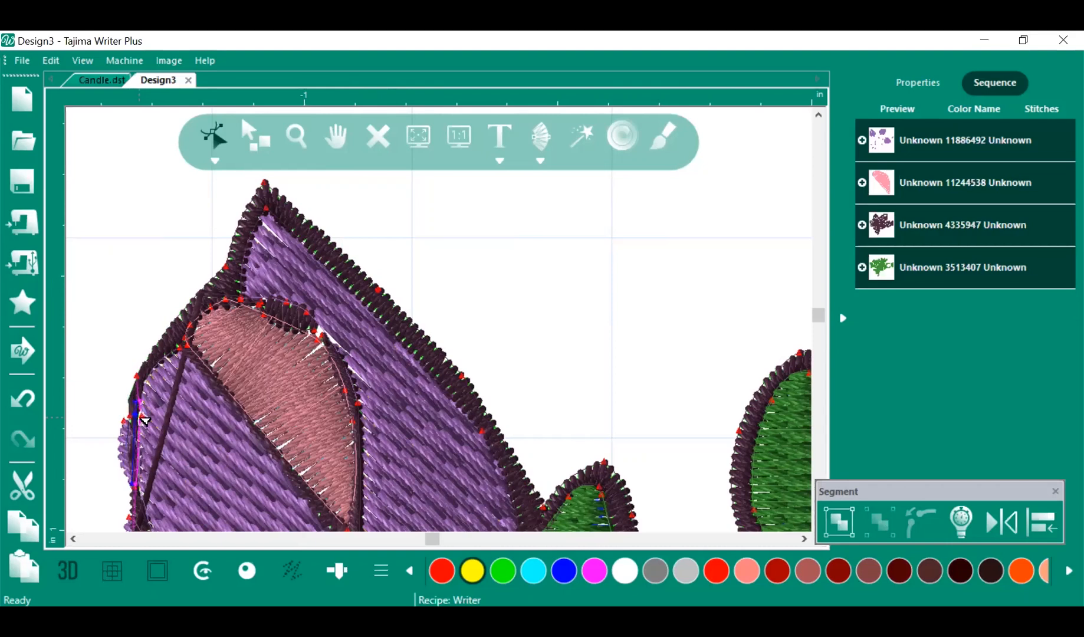
click(140, 415)
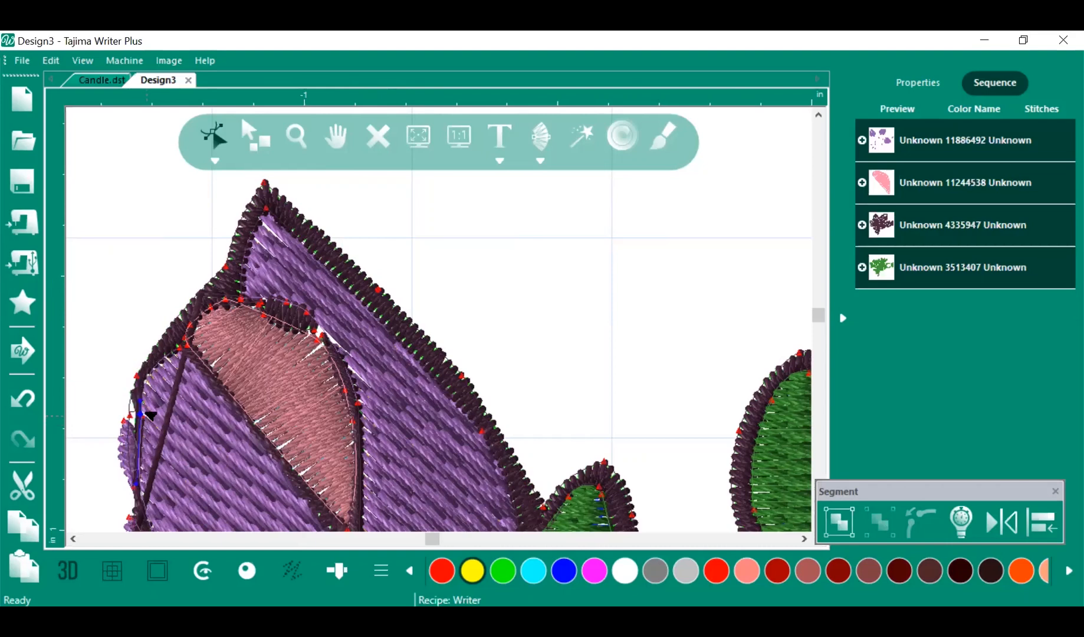
click(138, 378)
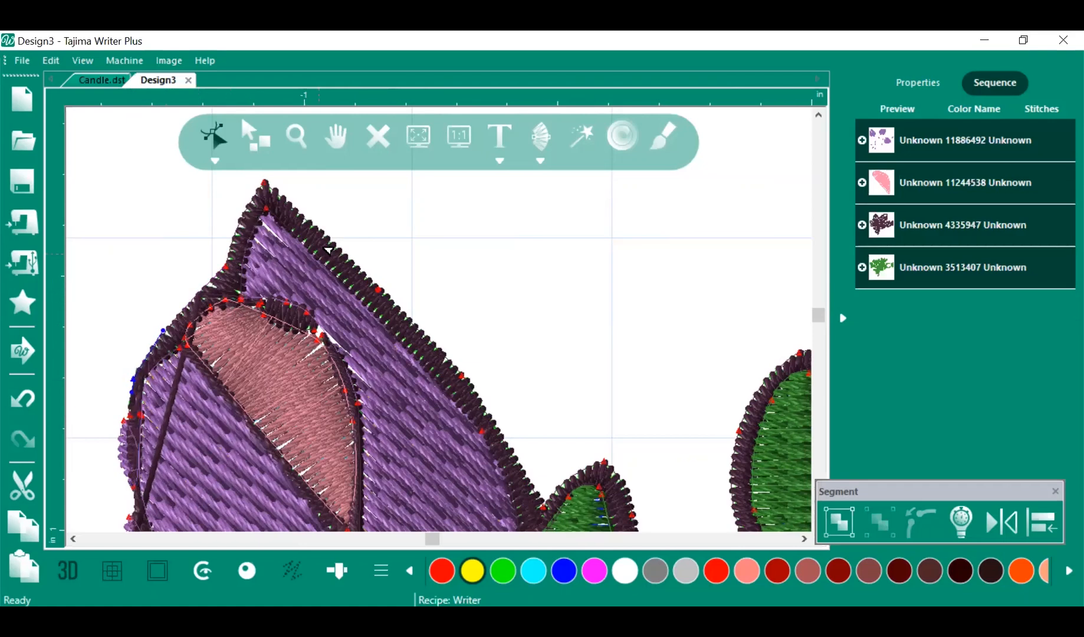
Delete the dark outline's vertex just above the rounded tip of the pink petal
scroll(459, 277, down, 2)
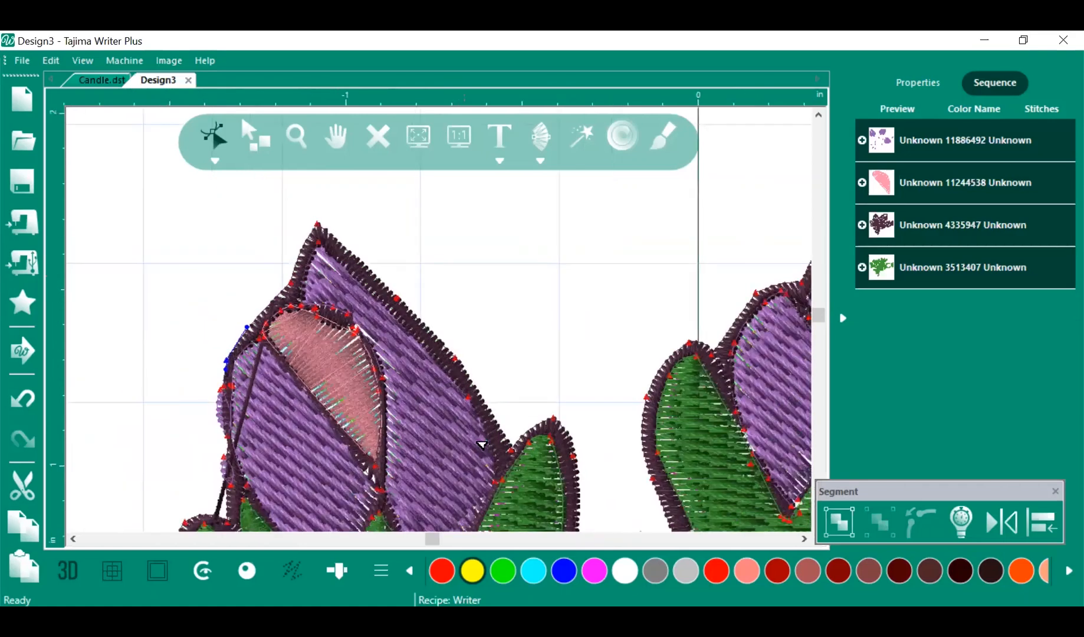
click(818, 115)
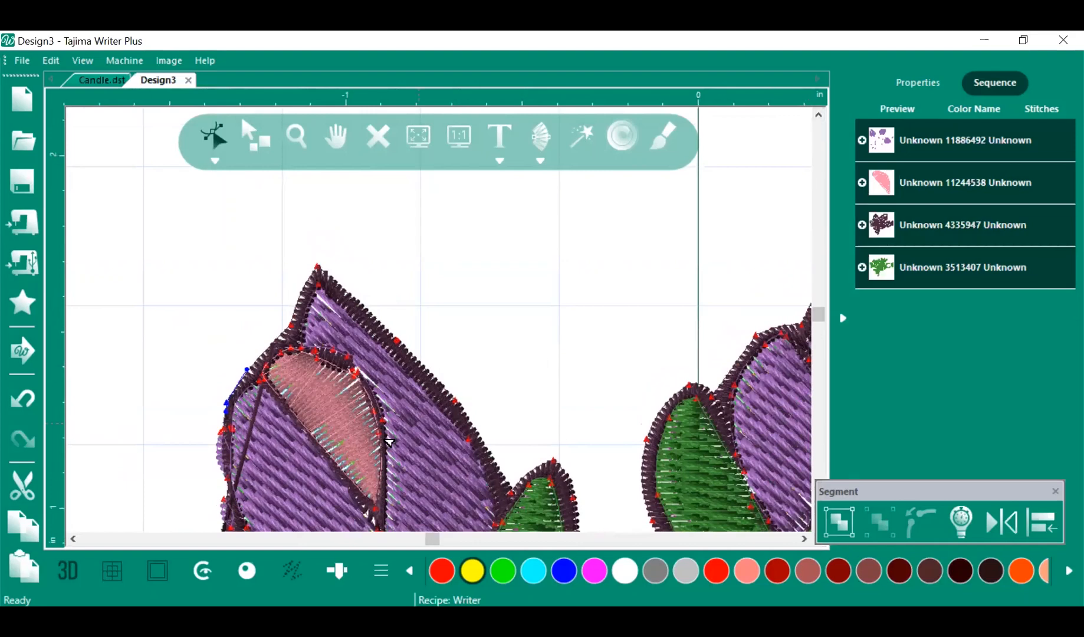
scroll(369, 446, down, 1)
scroll(328, 416, up, 2)
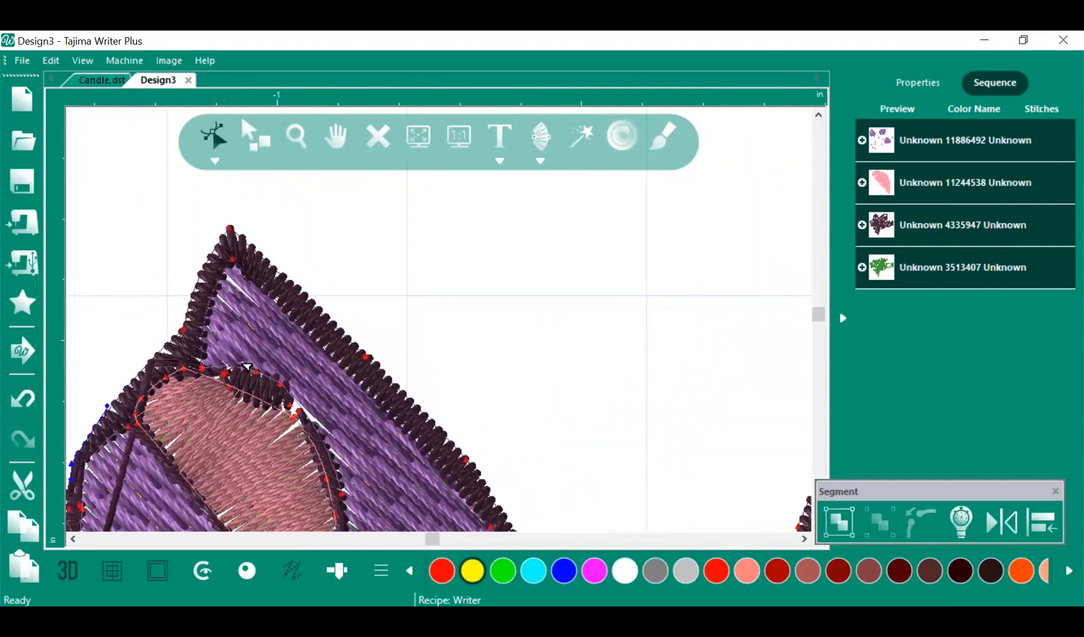
right_click(167, 379)
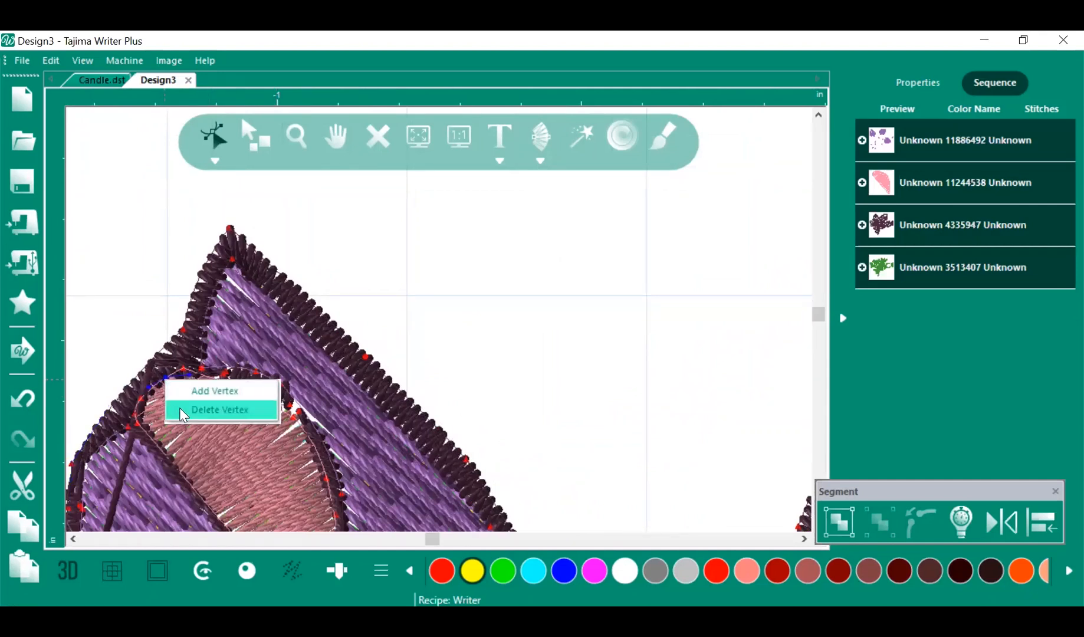
click(218, 406)
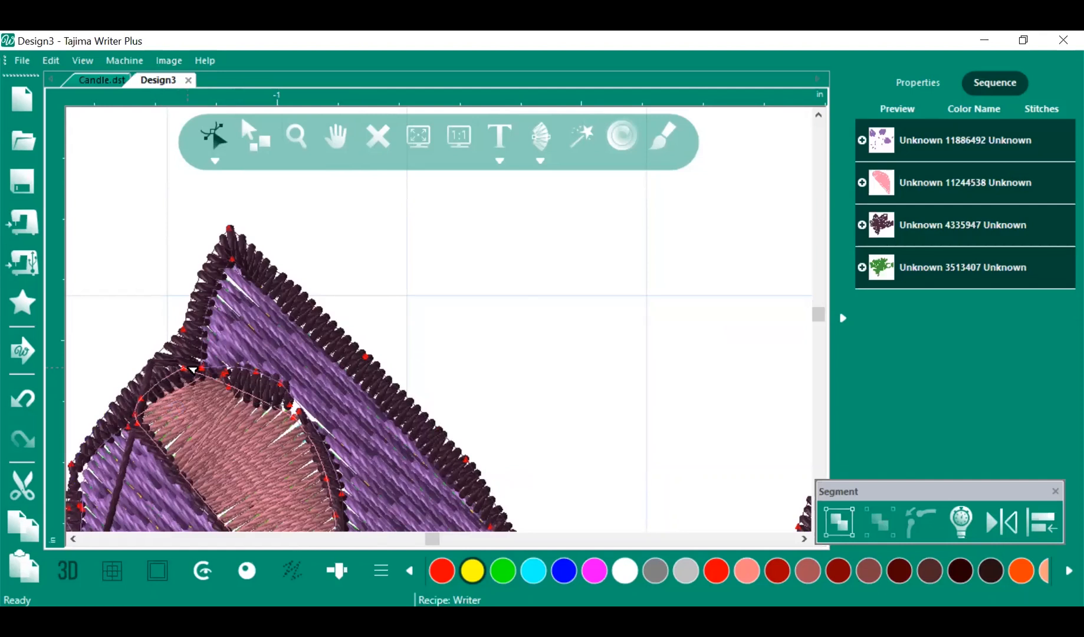
Try deleting the pink petal's vertex beside the gap in the dark outline, and undo the deletion
right_click(295, 419)
click(312, 451)
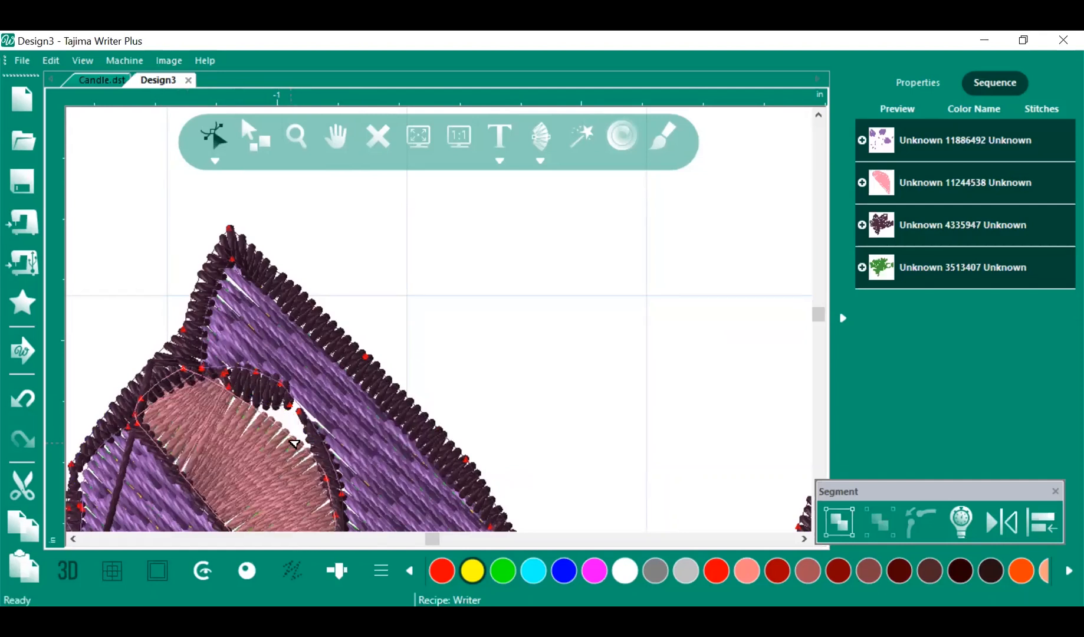
click(16, 400)
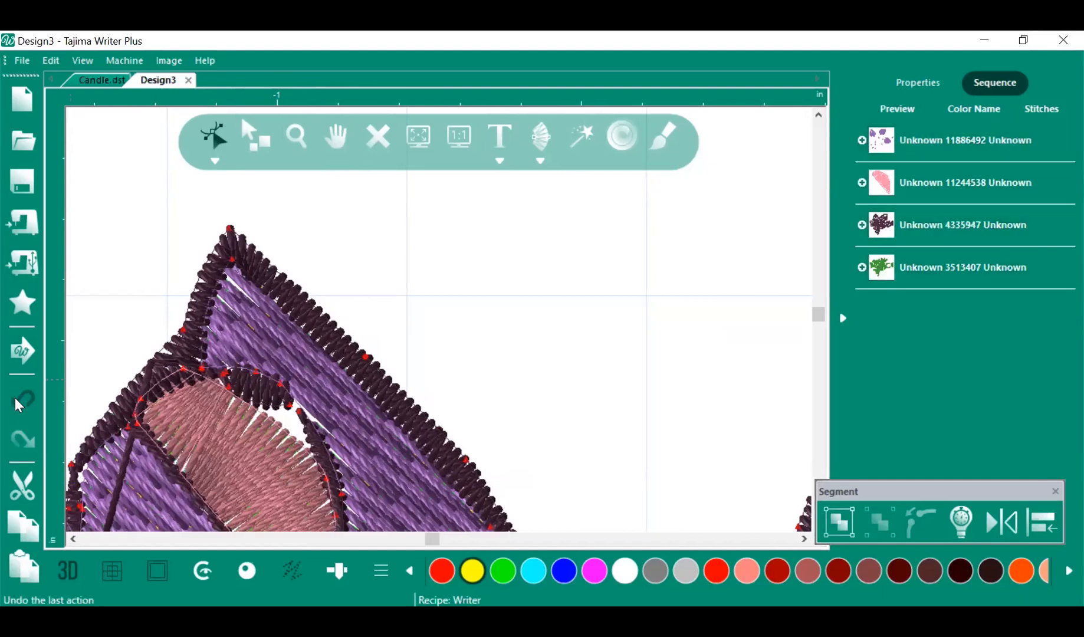
Adjust the dark outline's nodes at the gap along the pink petal's upper curved edge
click(292, 405)
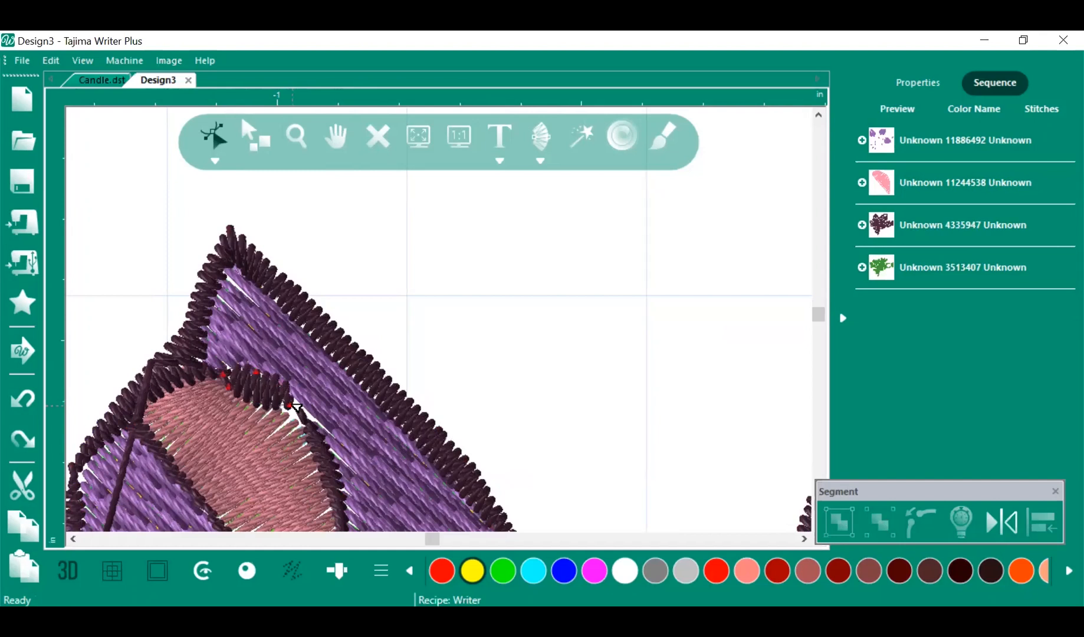
click(302, 416)
drag(299, 411, 275, 386)
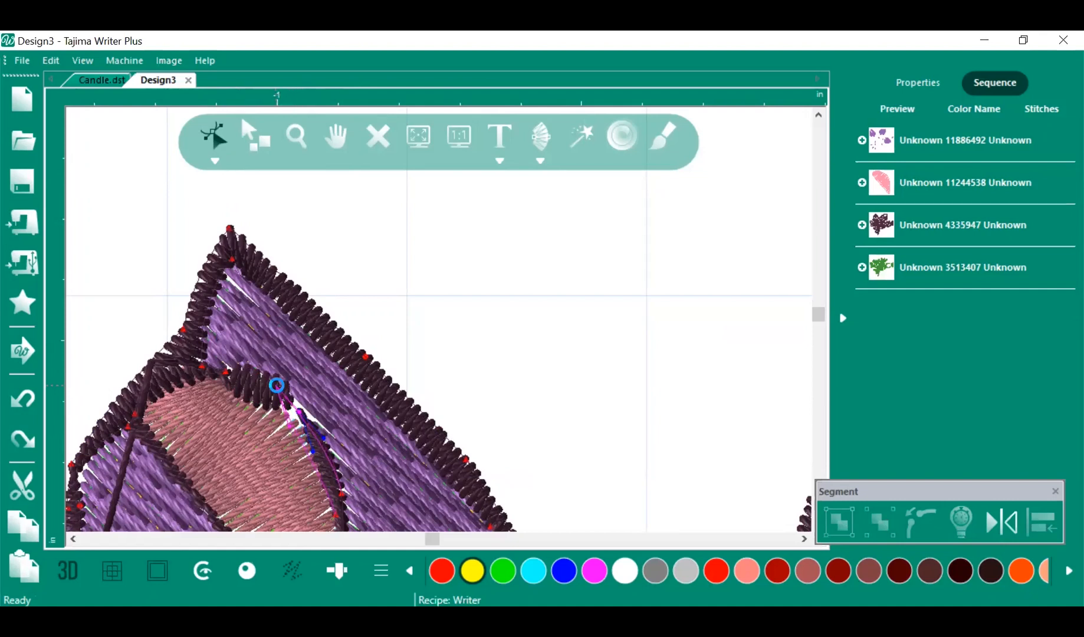
click(303, 419)
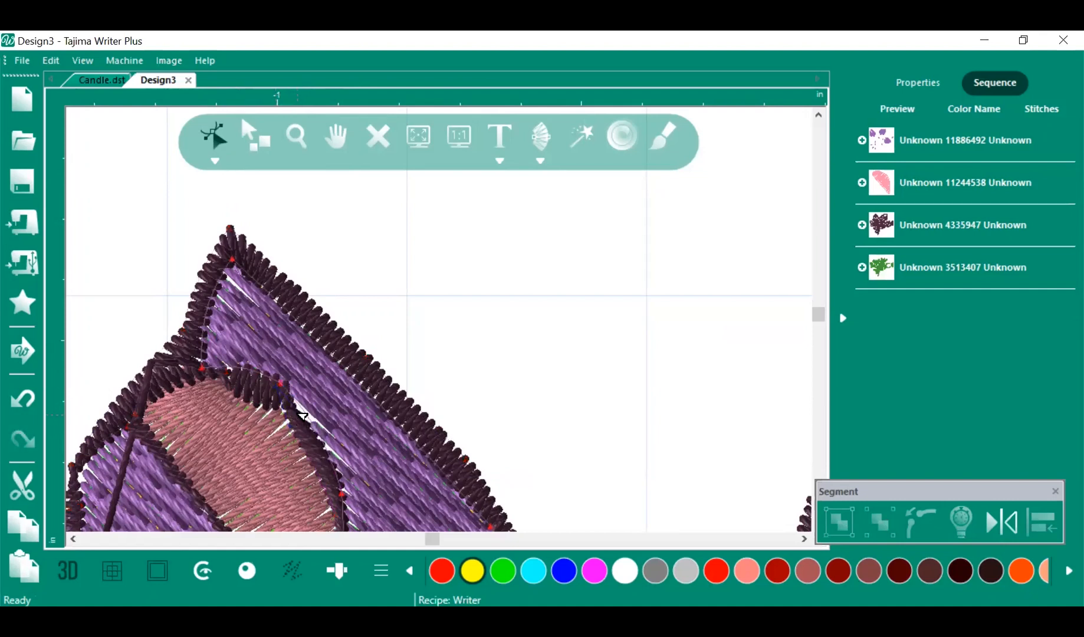
click(297, 416)
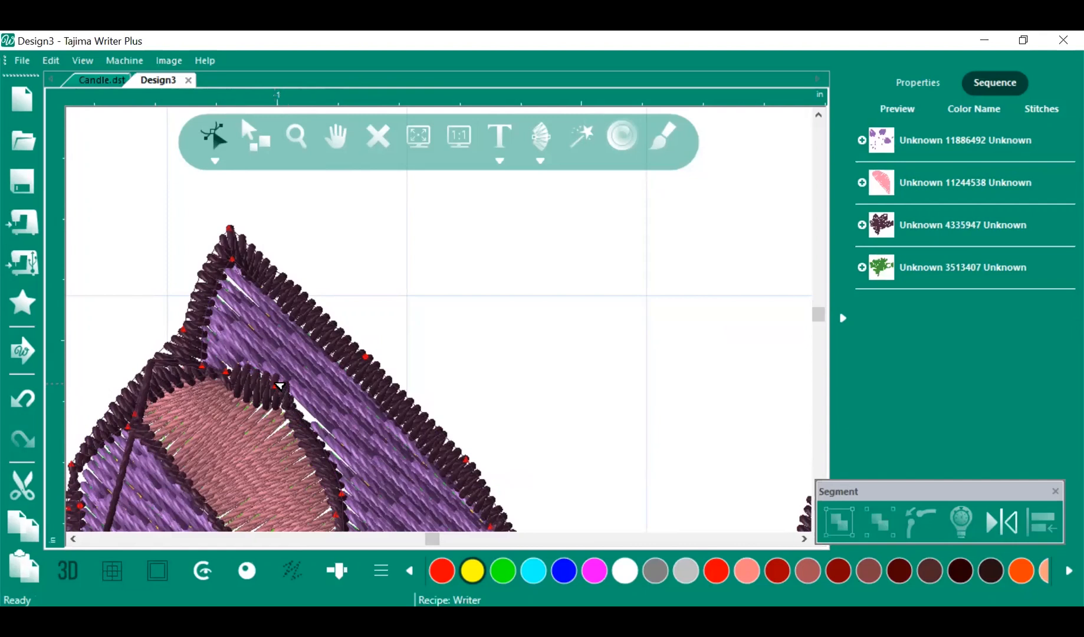
Add a vertex to the dark outline just below the gap beside the pink petal and move it slightly outward
right_click(306, 421)
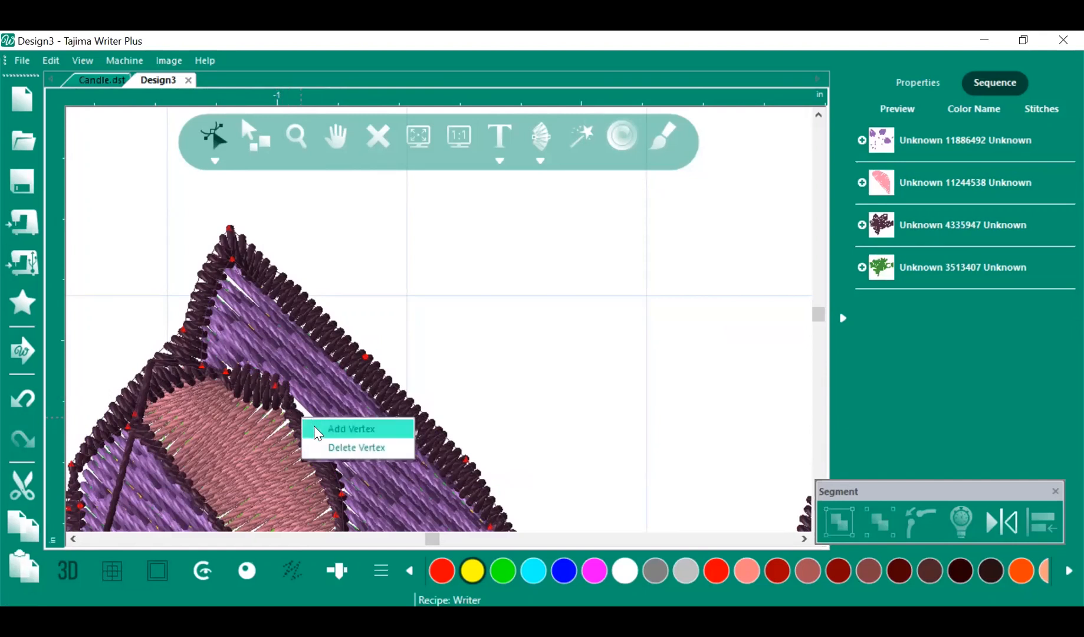
click(352, 428)
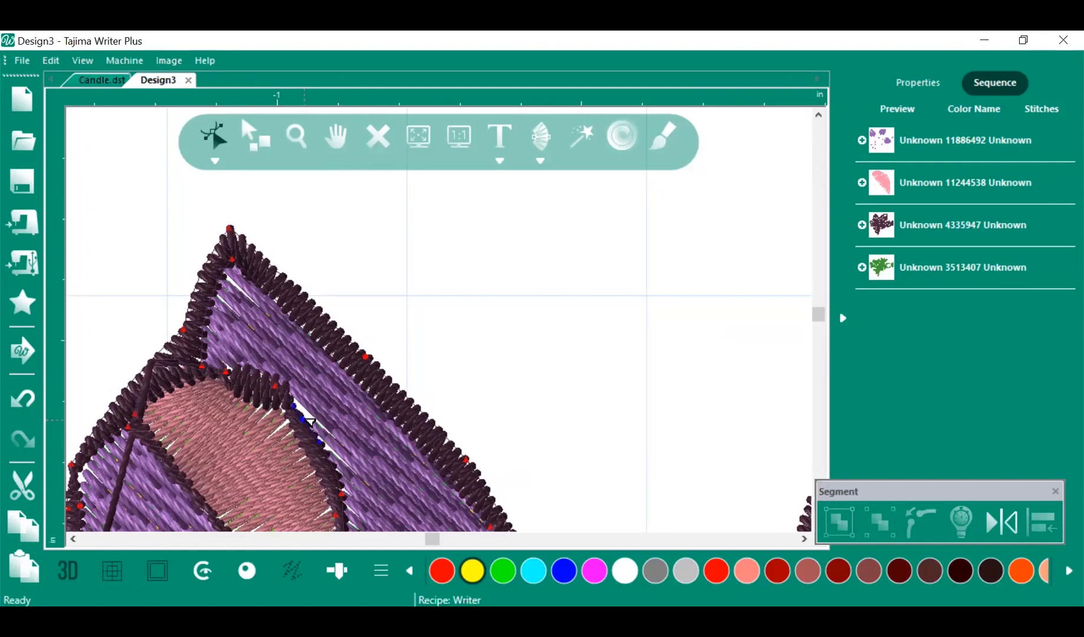
drag(310, 422, 320, 438)
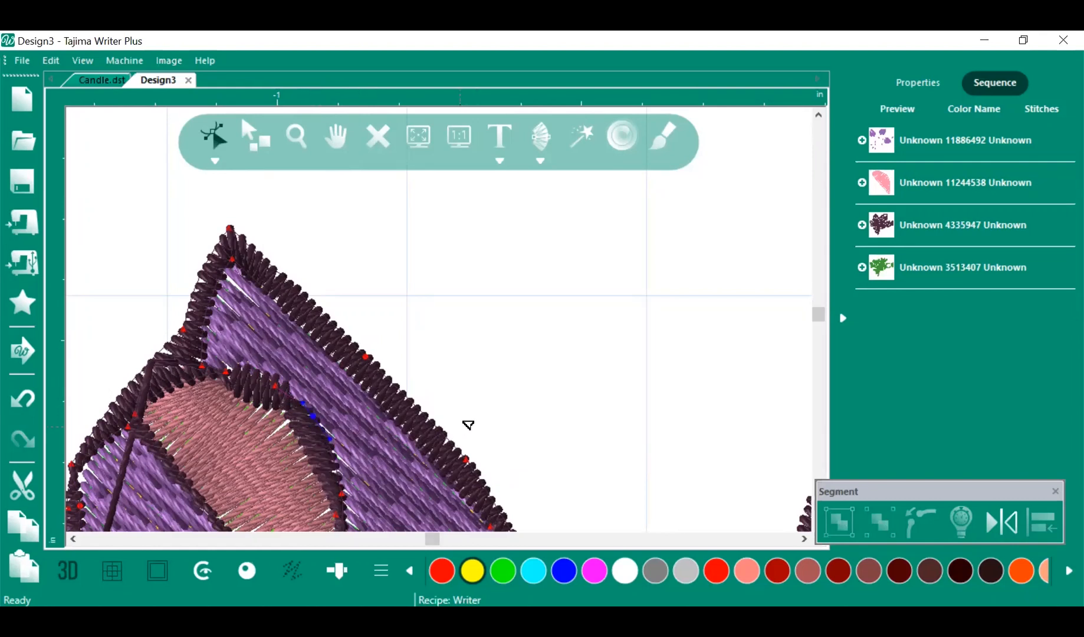
Leave node editing, fit the whole design in the window, and examine the flower's leaves, stems and outlines up close
scroll(433, 407, down, 1)
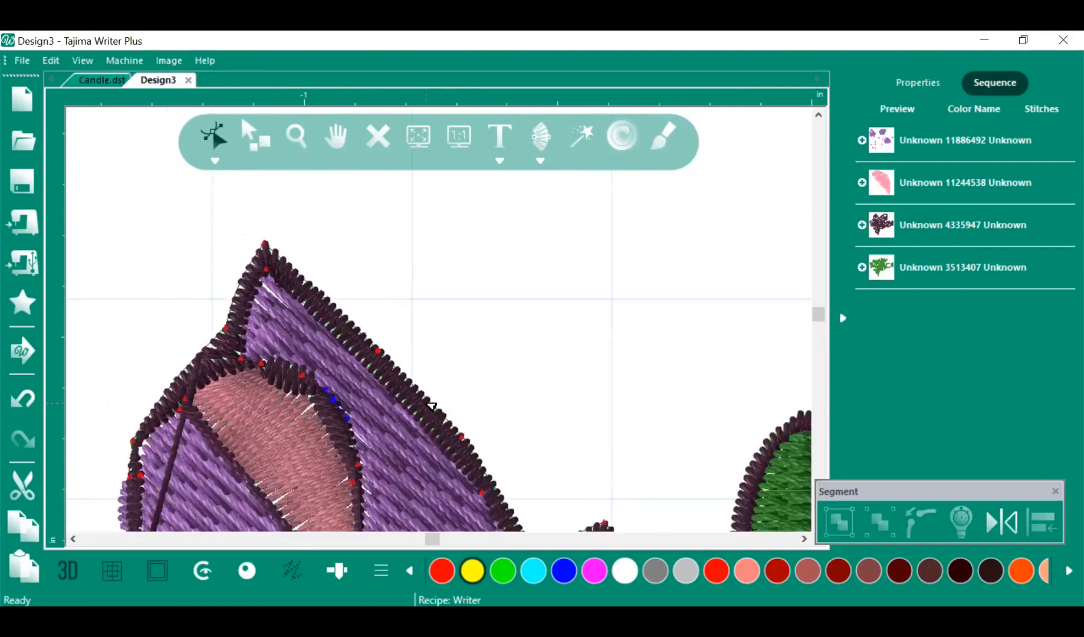
click(260, 145)
scroll(478, 276, down, 1)
scroll(478, 278, down, 3)
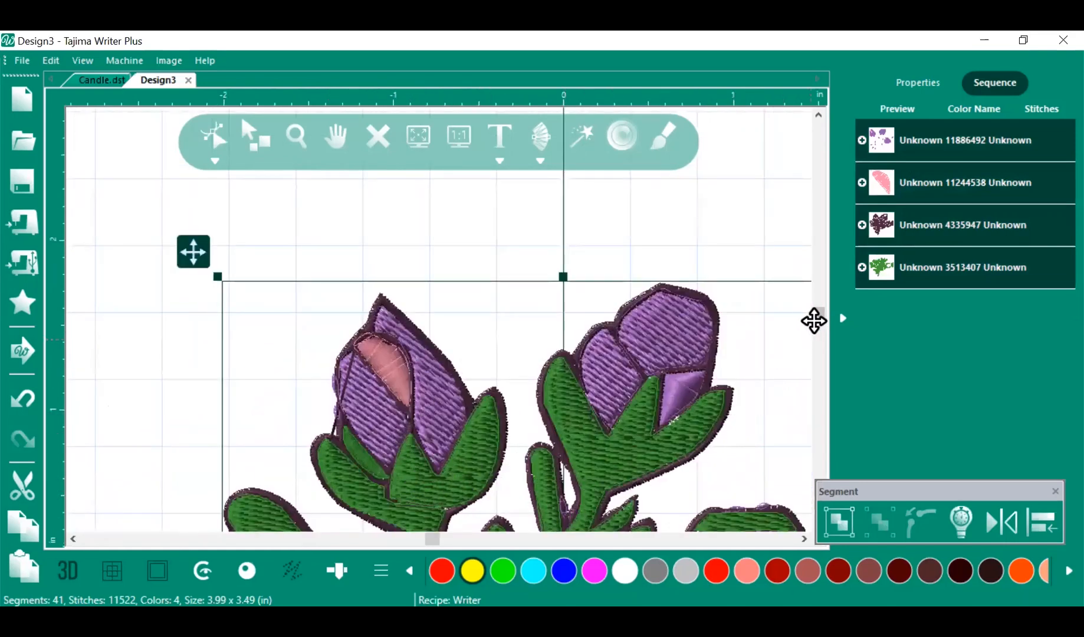
drag(817, 317, 810, 333)
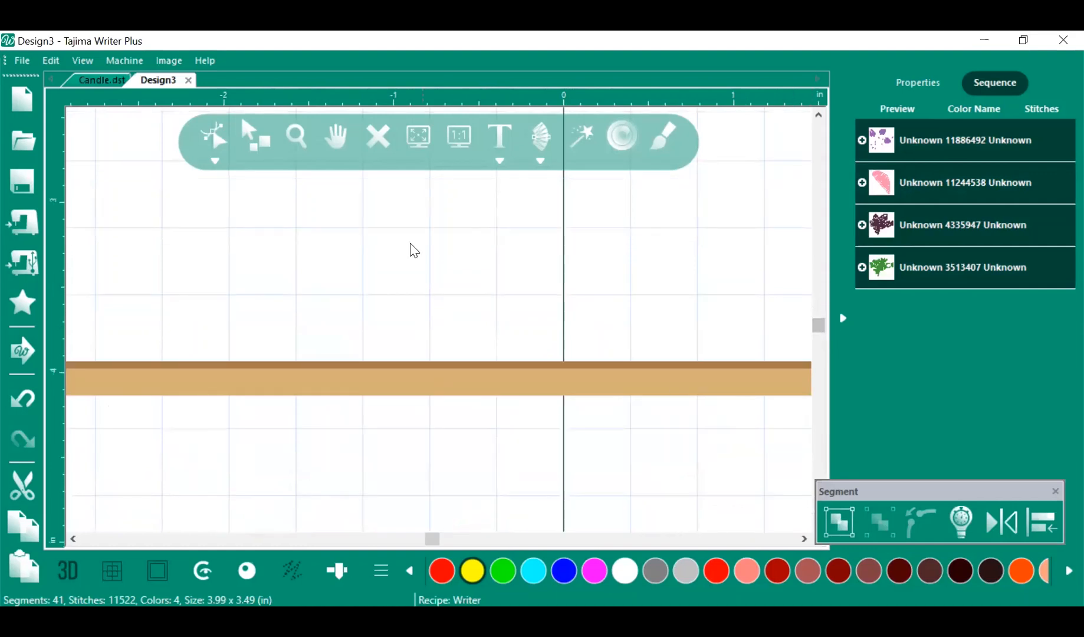
click(424, 132)
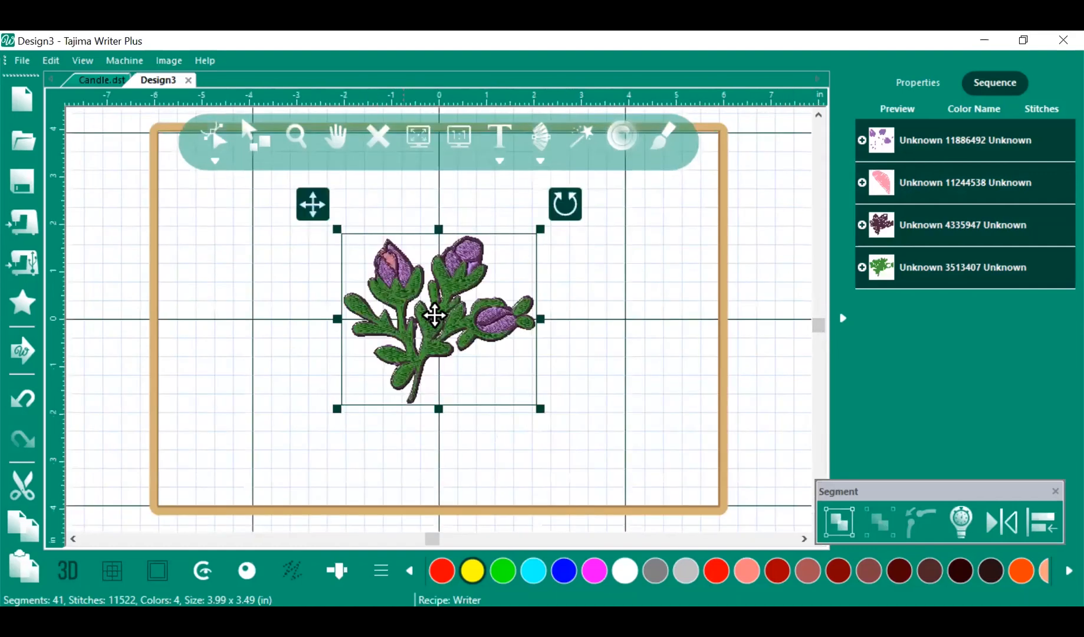
scroll(427, 321, up, 3)
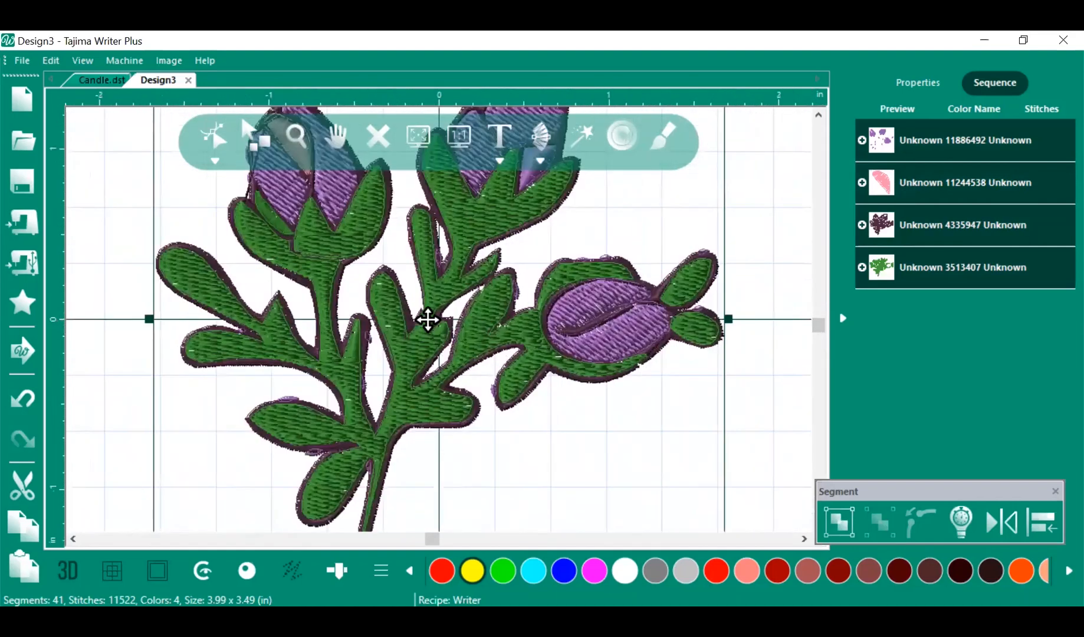
scroll(427, 321, up, 1)
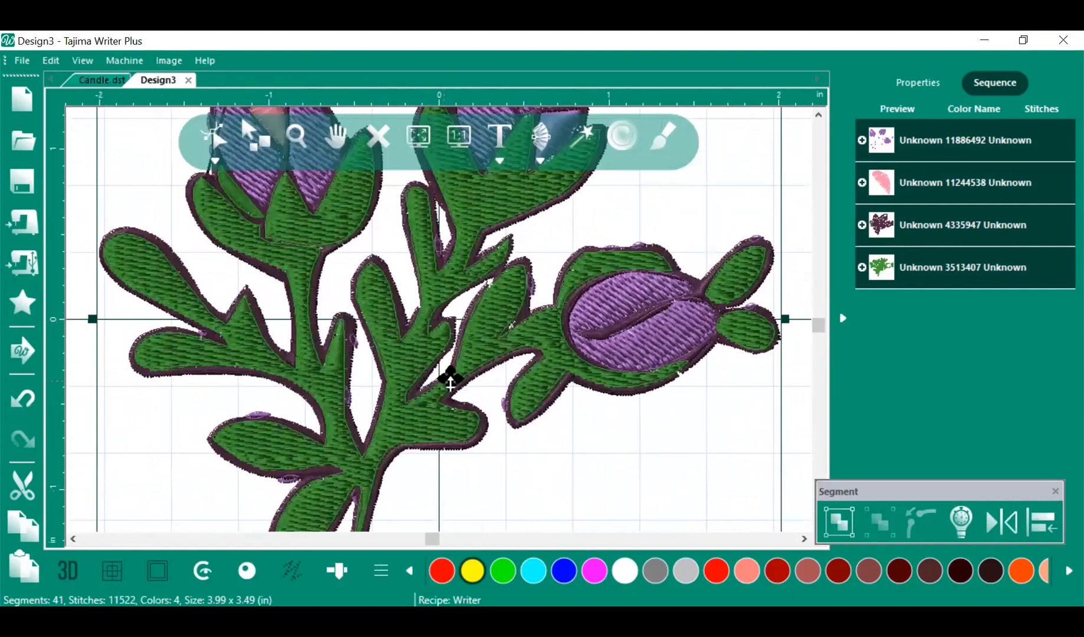
scroll(452, 364, down, 1)
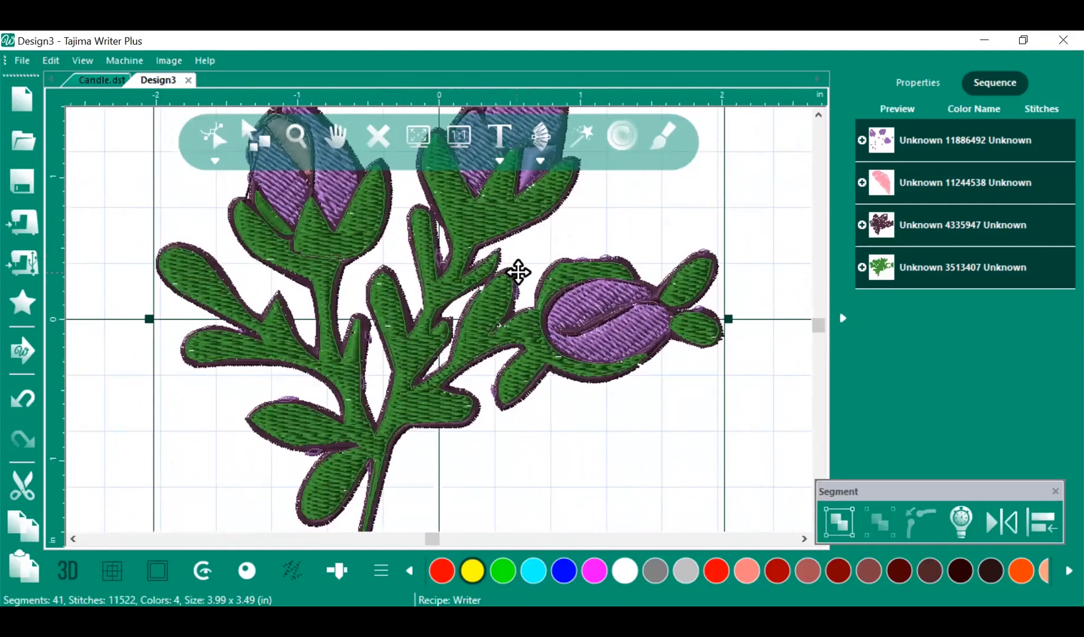
Create a new design, show the whole hoop, and load the flower image from the Pictures folder as its backdrop
click(19, 96)
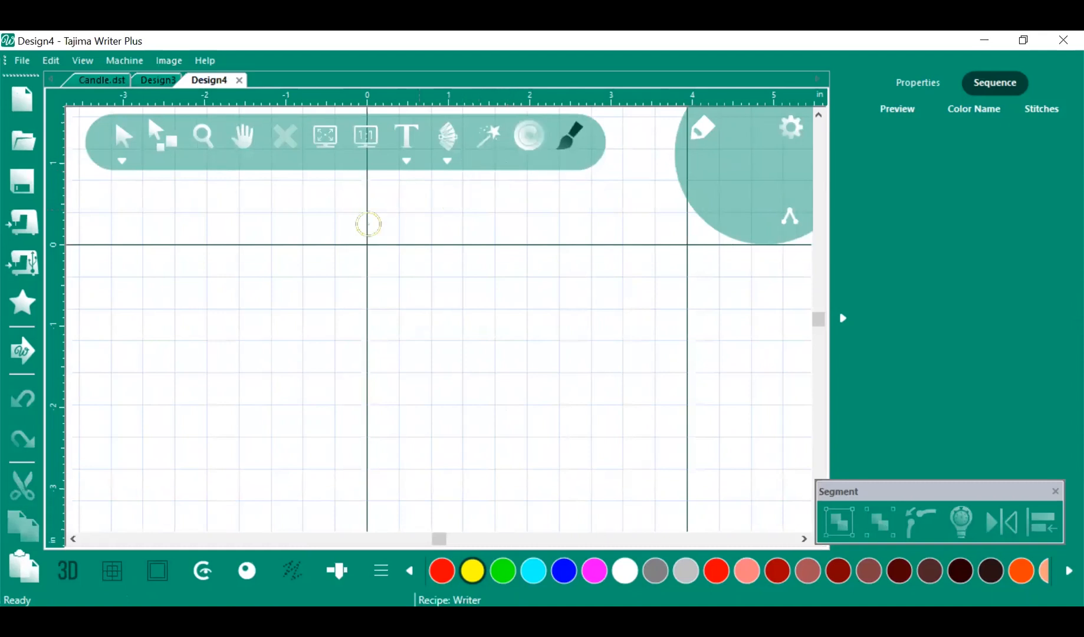
click(328, 142)
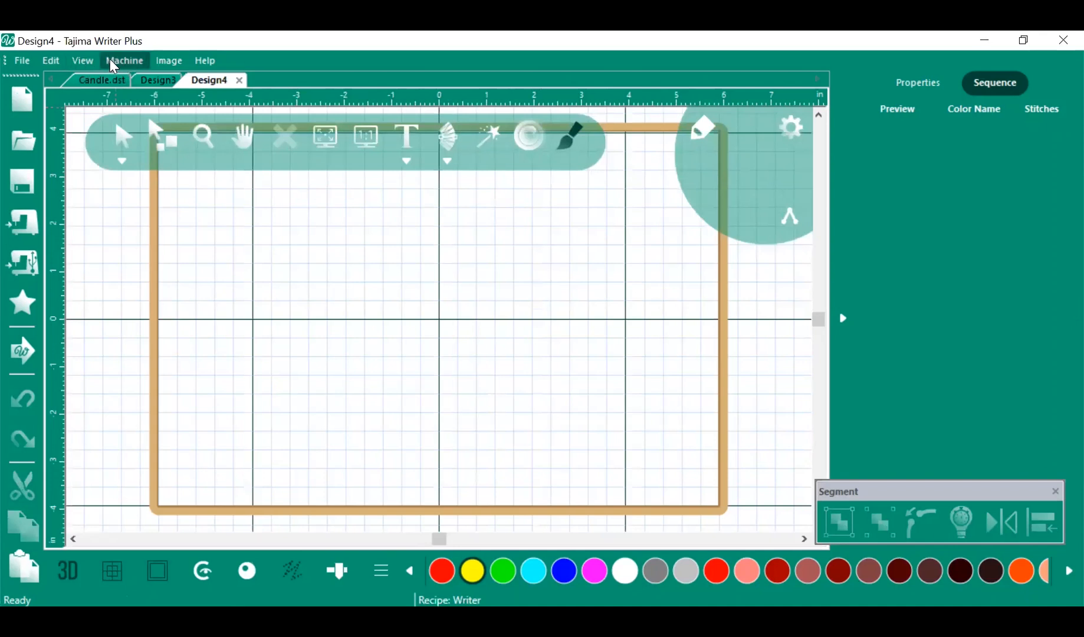
click(169, 64)
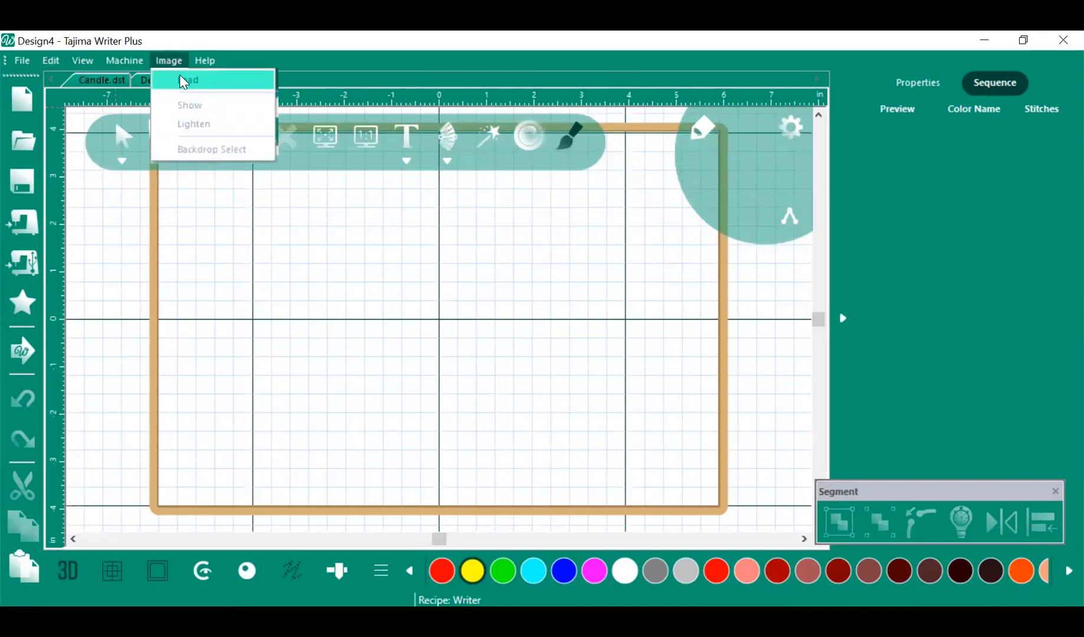
click(185, 91)
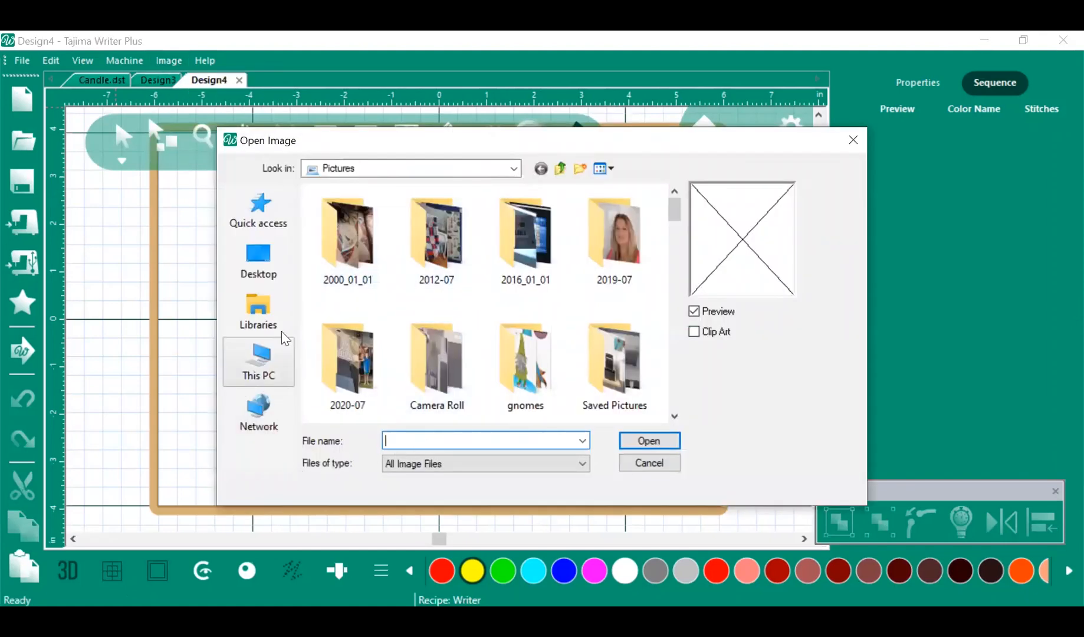
scroll(474, 289, down, 2)
scroll(473, 289, down, 2)
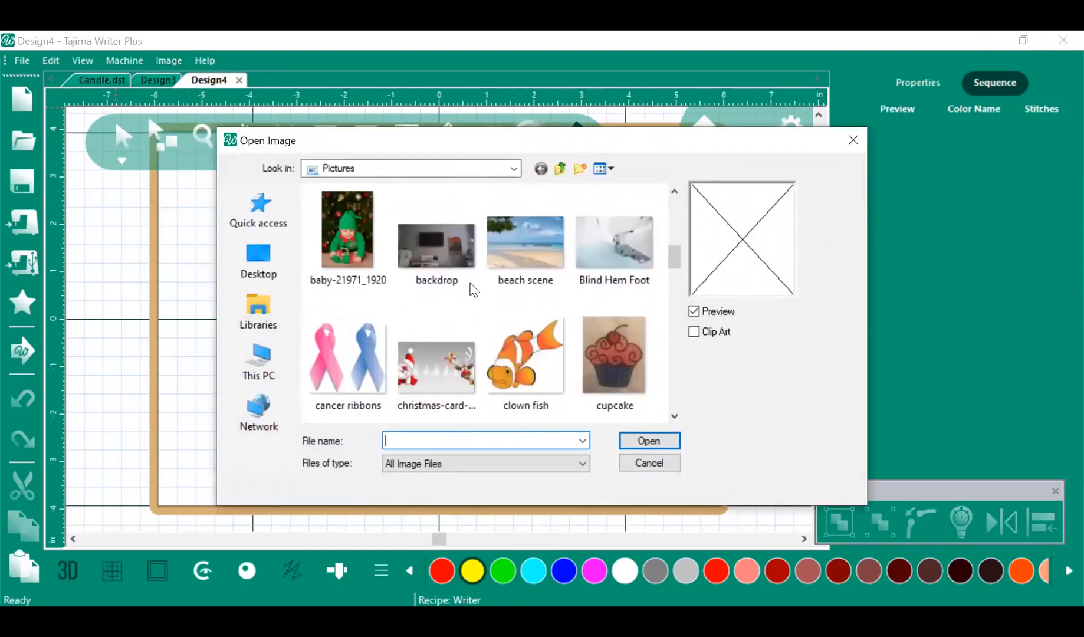
scroll(473, 288, down, 1)
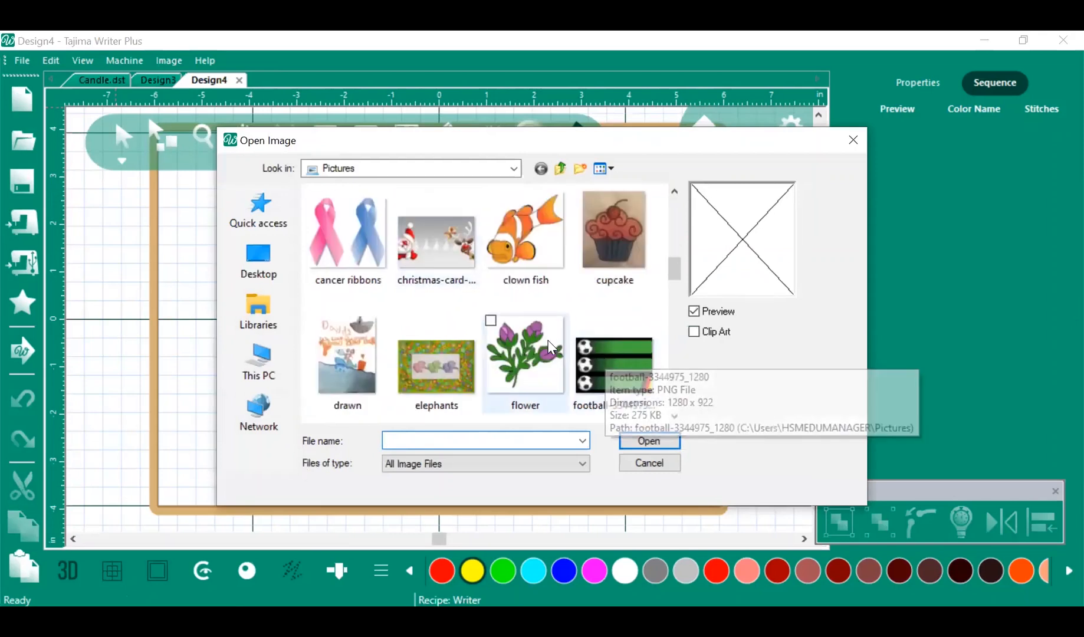
click(525, 354)
click(649, 441)
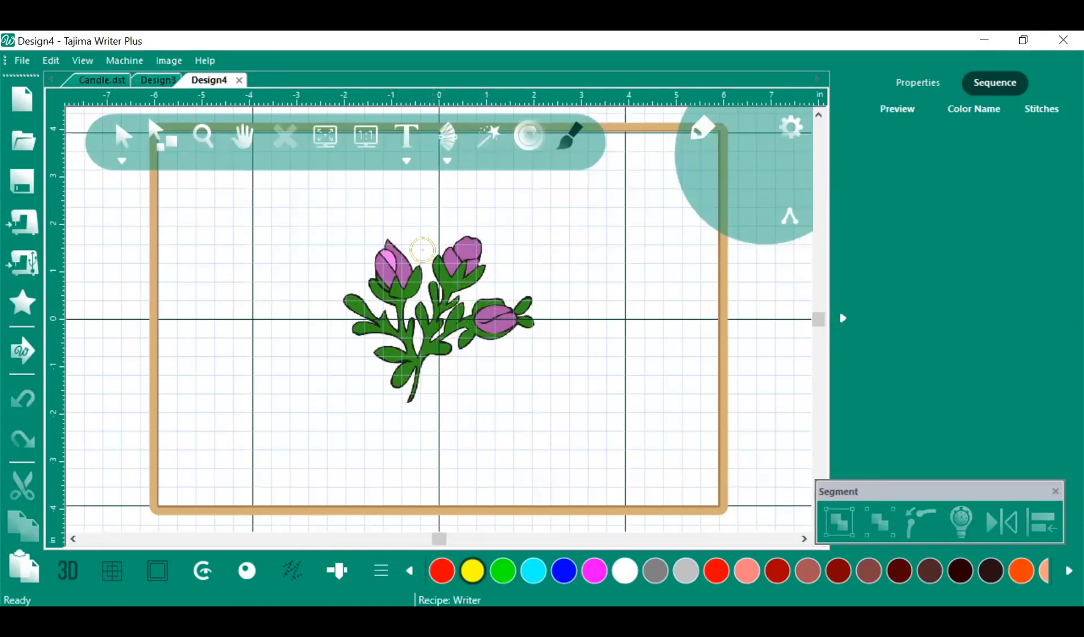
Trace with Complex Fill the large purple petal of the bud with the pink petal, going over its tip and down its outer edge
scroll(436, 306, up, 1)
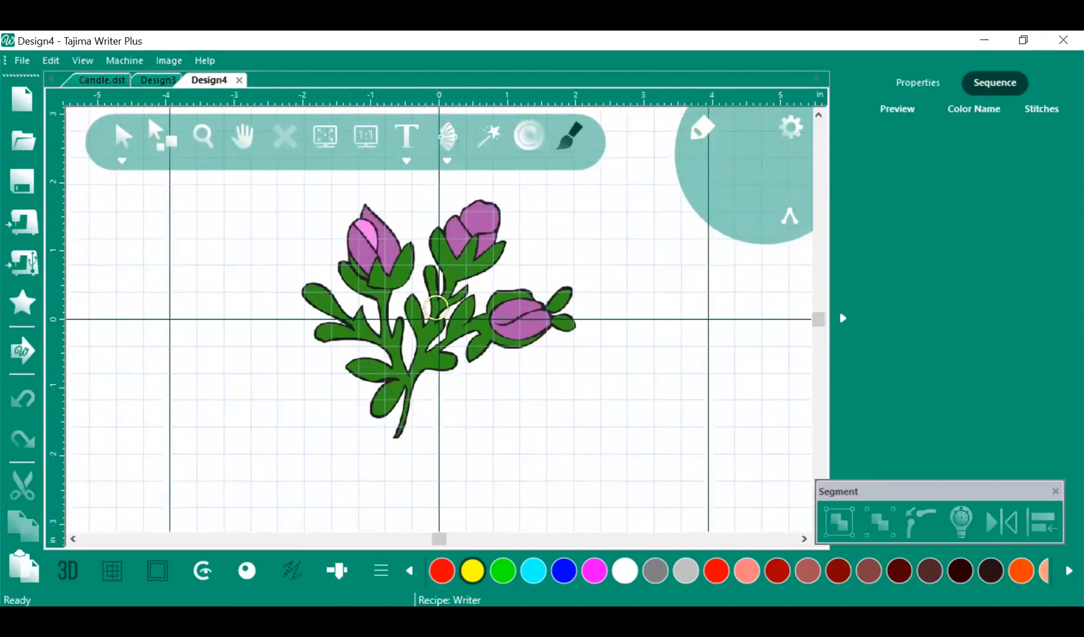
scroll(436, 307, up, 1)
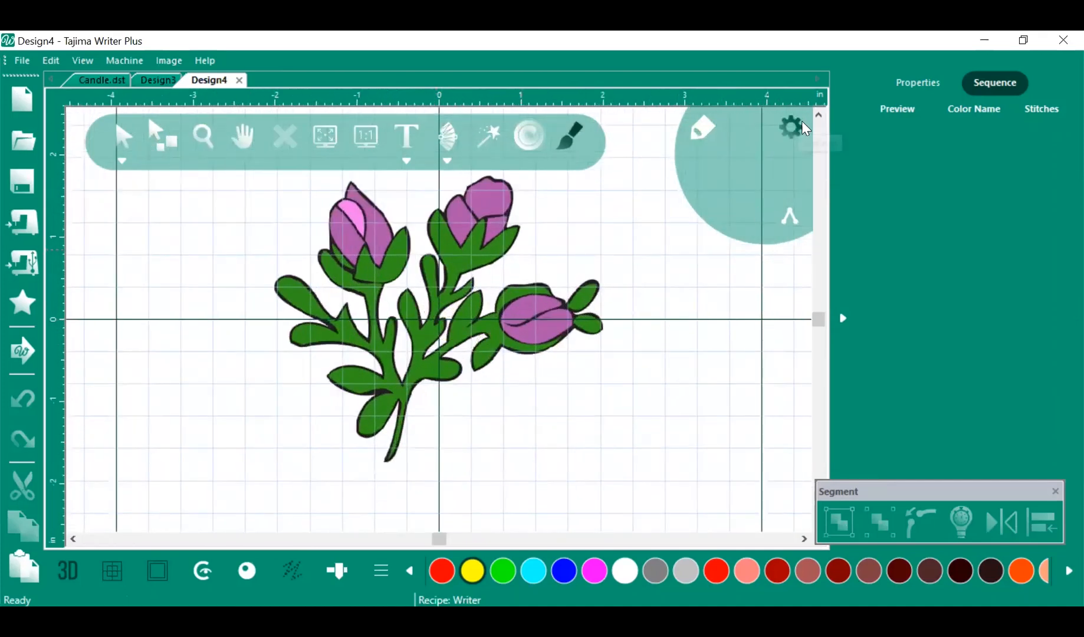
click(818, 115)
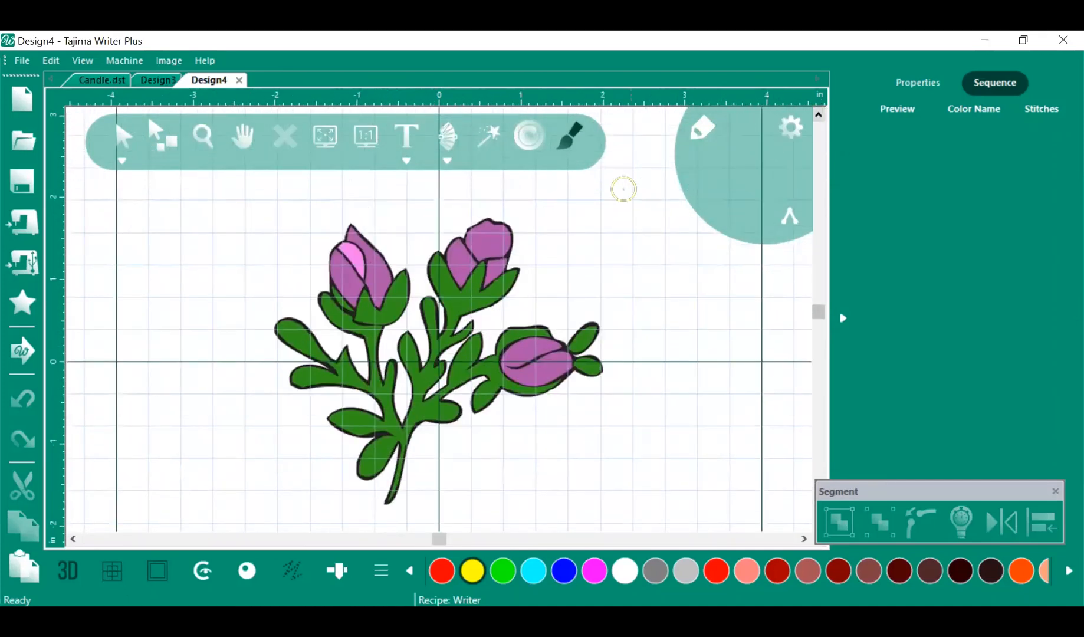
click(449, 159)
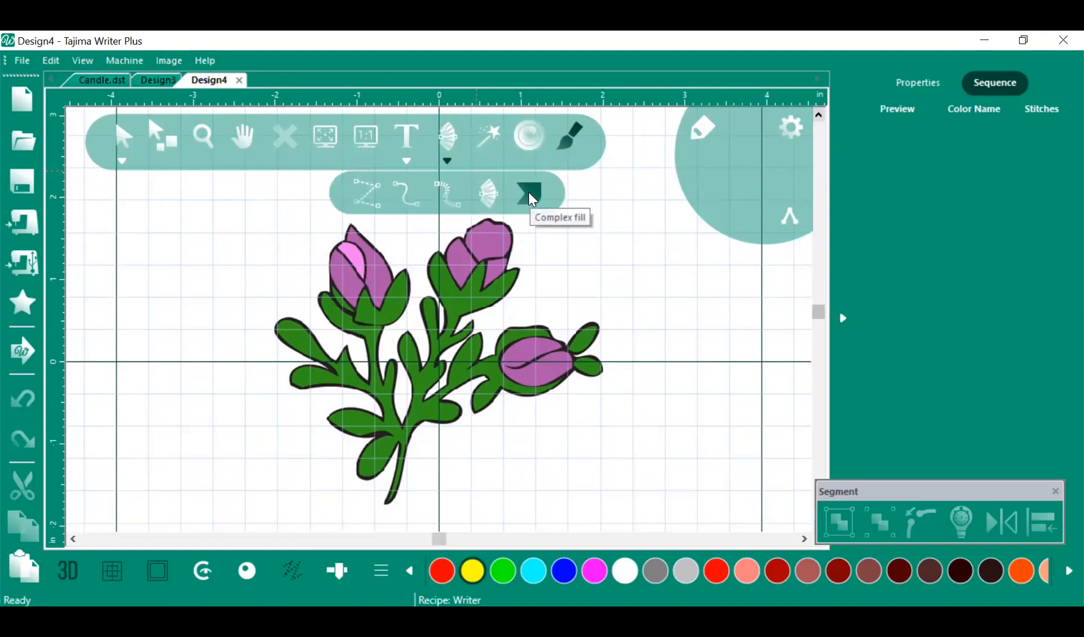
click(531, 197)
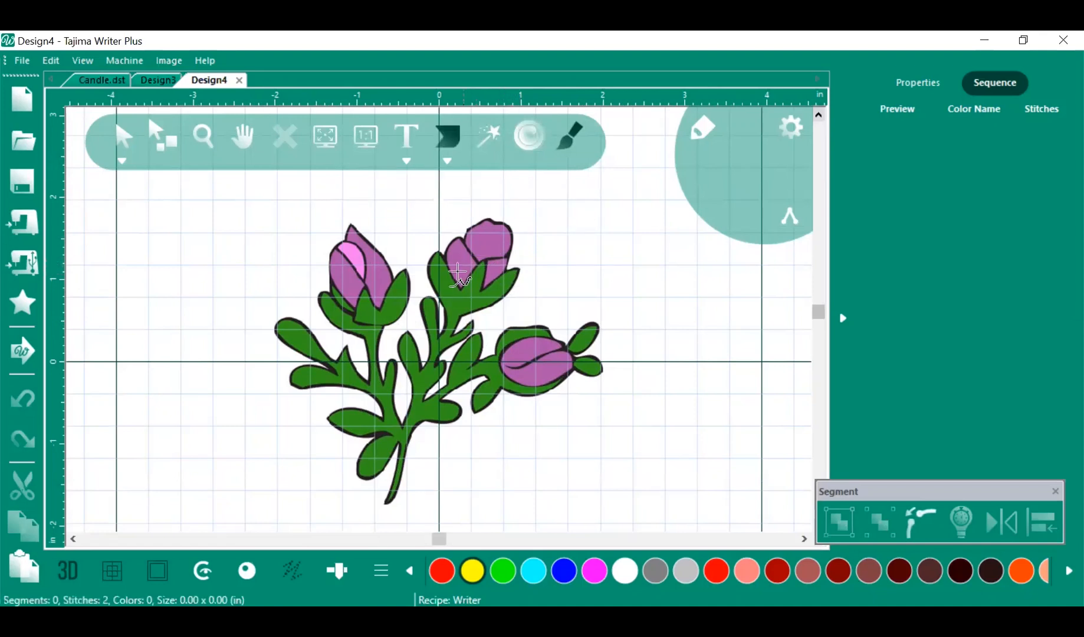
scroll(479, 264, up, 1)
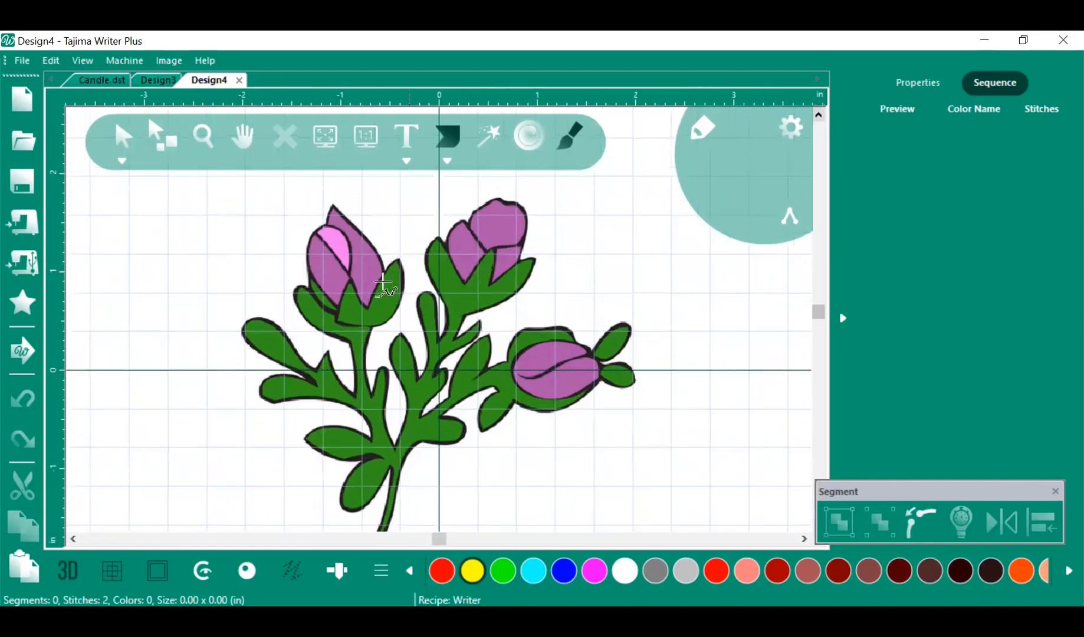
scroll(324, 227, up, 3)
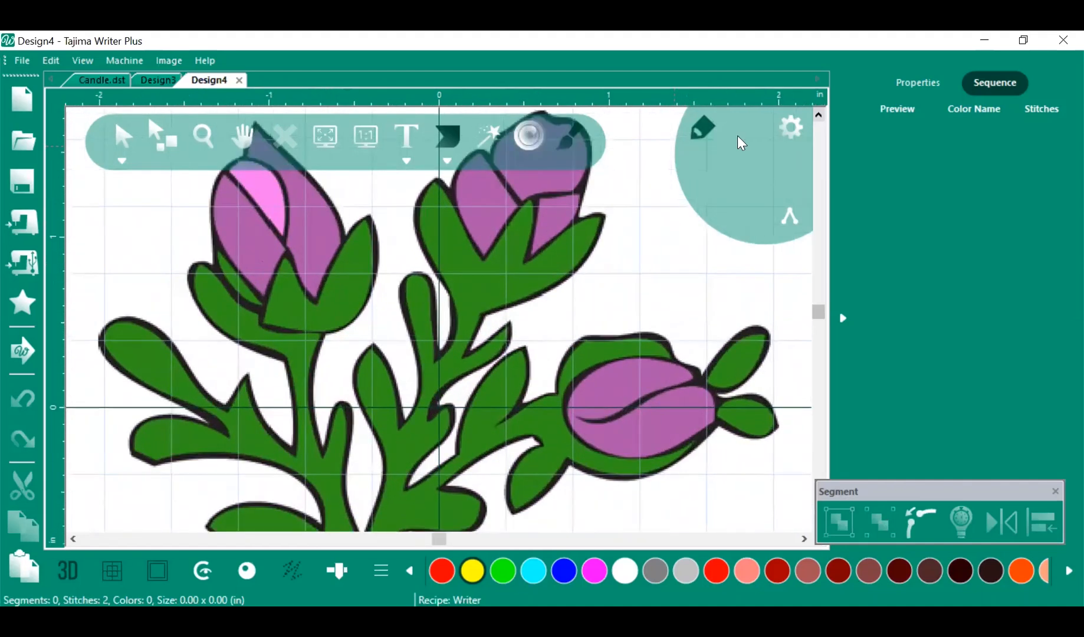
click(818, 114)
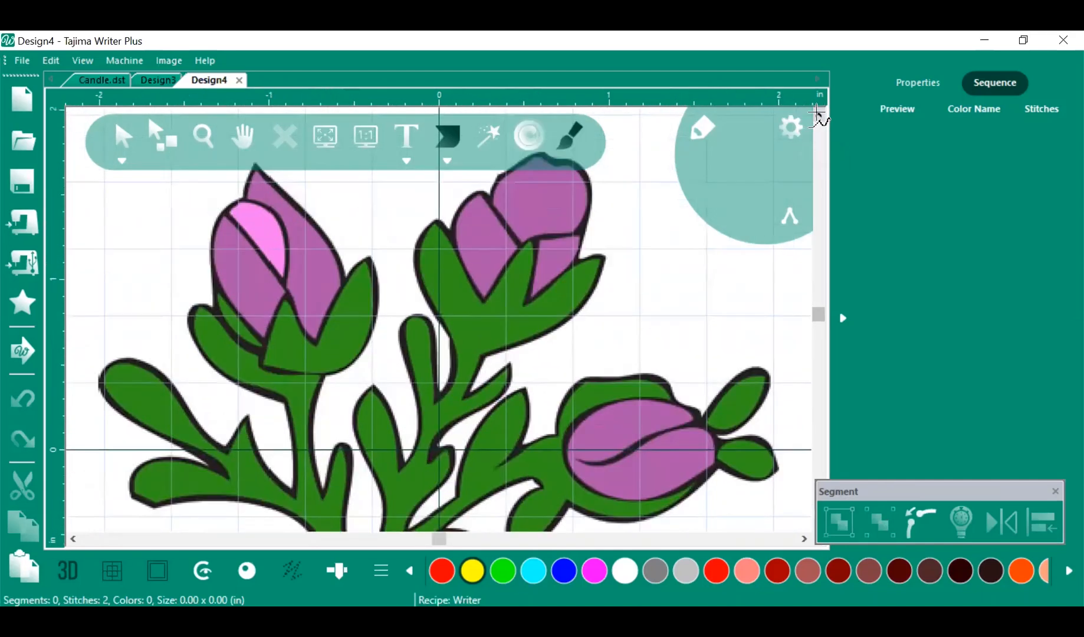
click(818, 114)
click(818, 115)
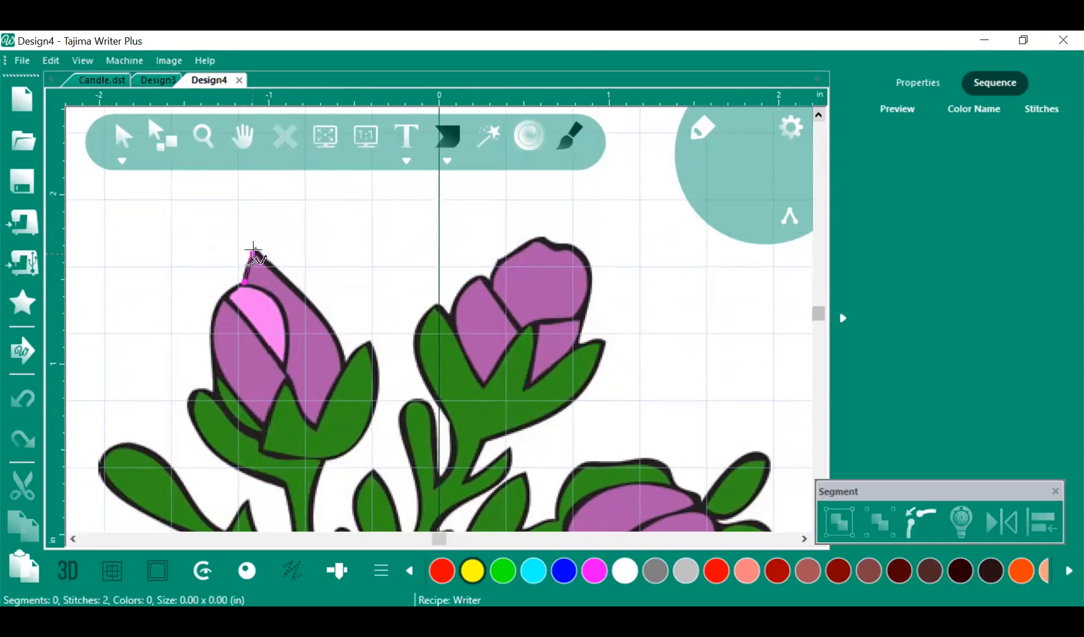
click(253, 252)
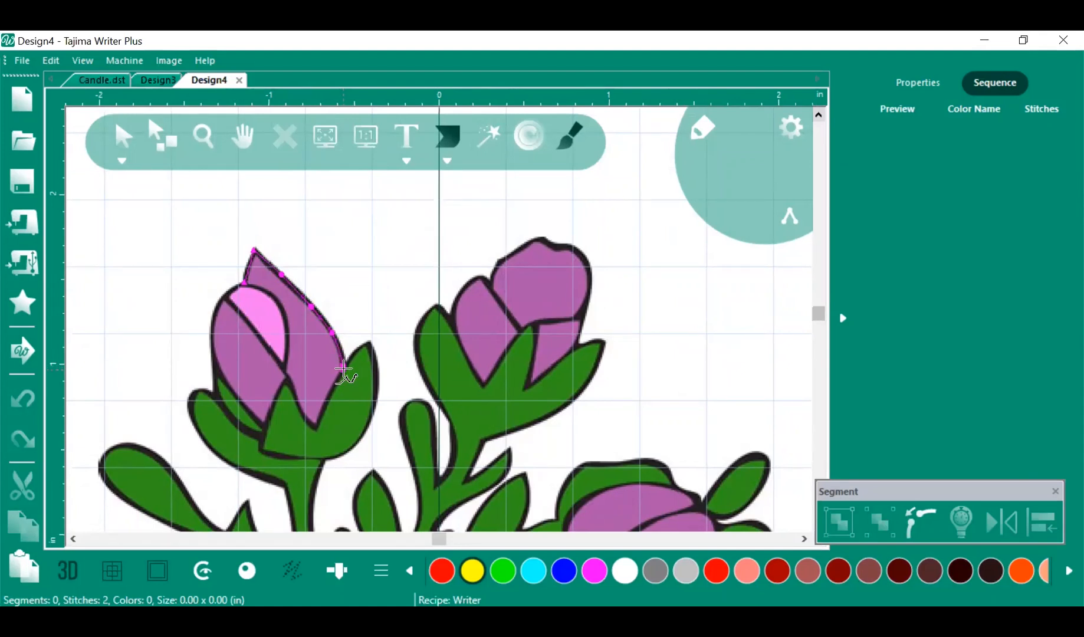
Finish tracing the outline of the left bud's large outer petal and generate its fill stitches
click(342, 366)
click(317, 425)
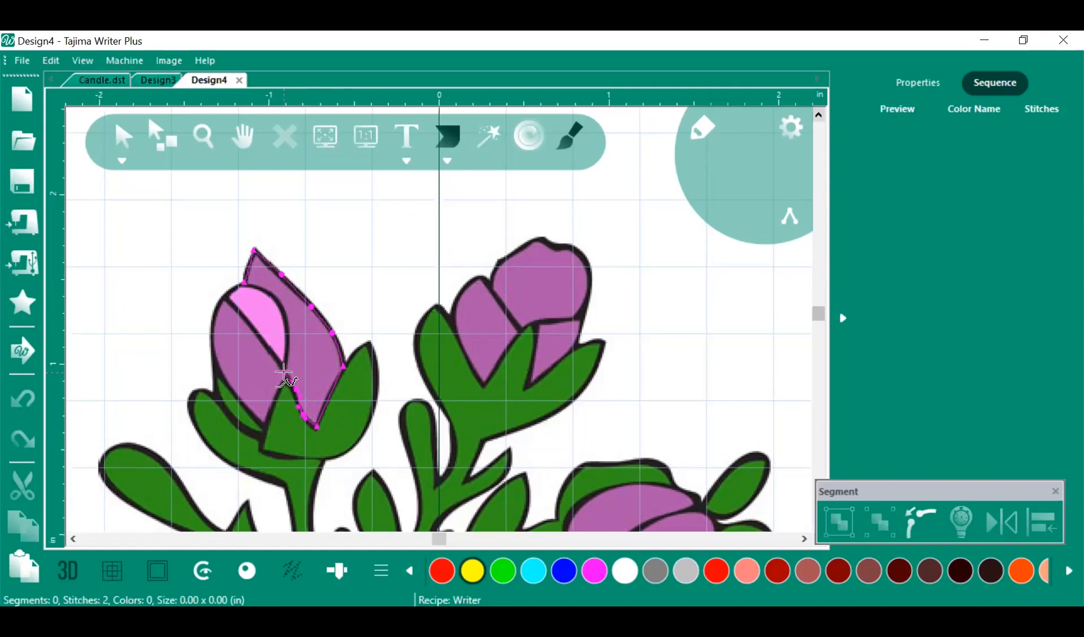
click(283, 373)
click(288, 346)
click(285, 315)
click(261, 288)
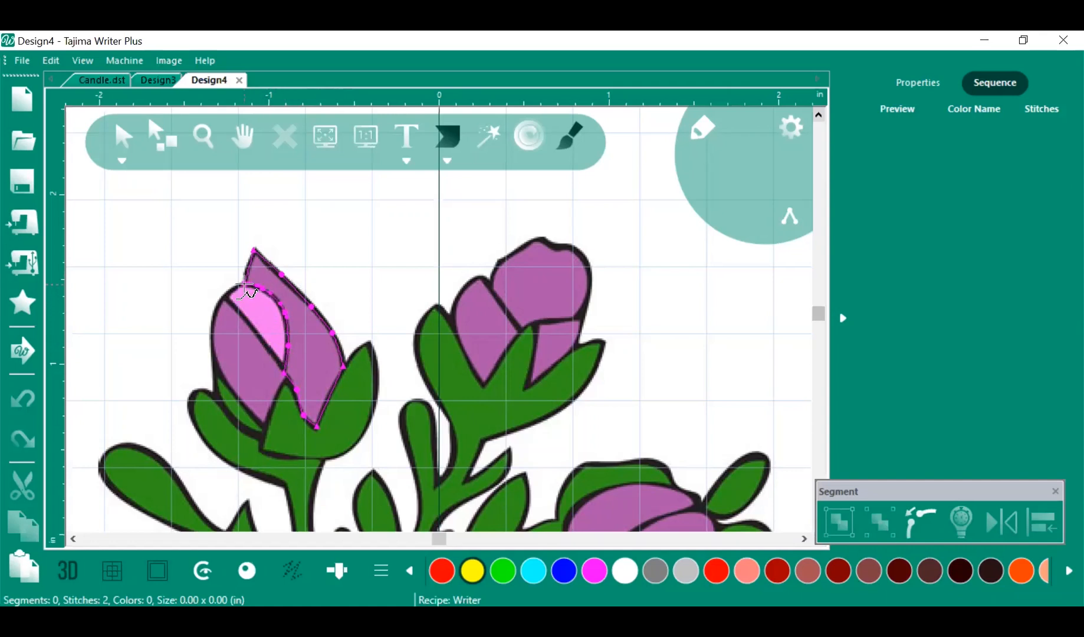
click(247, 289)
key(Return)
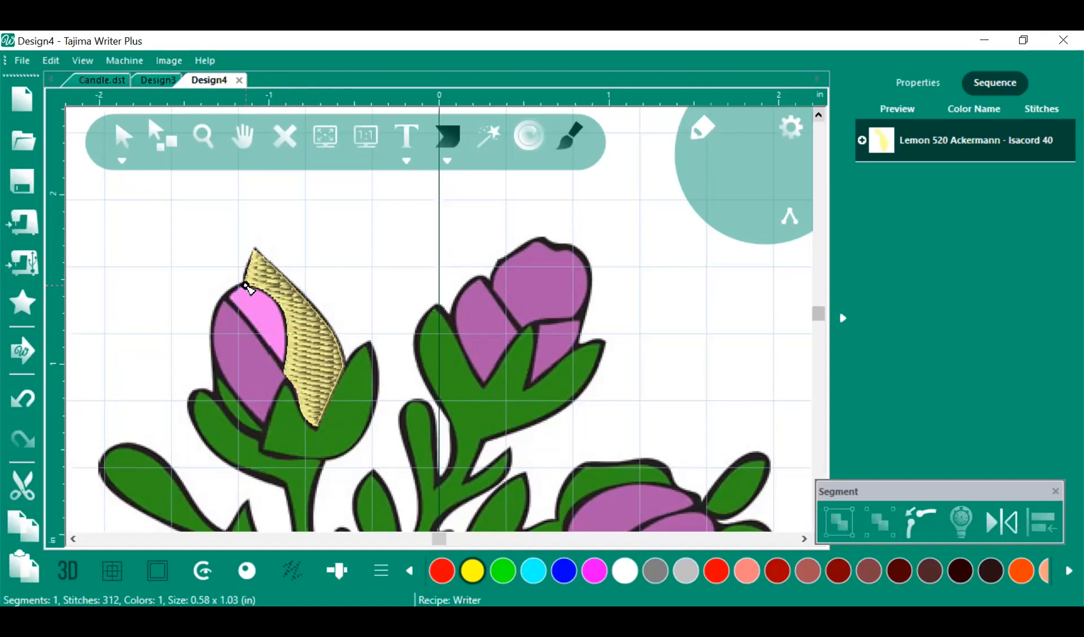
Show the properties of the new petal fill and recolour it magenta
click(930, 89)
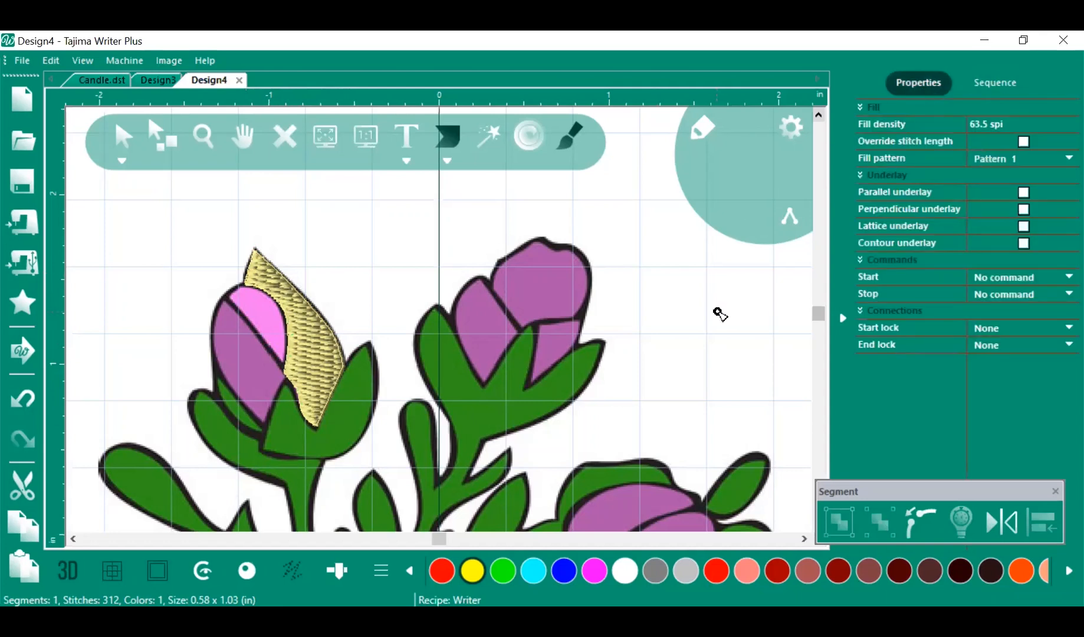
key(Escape)
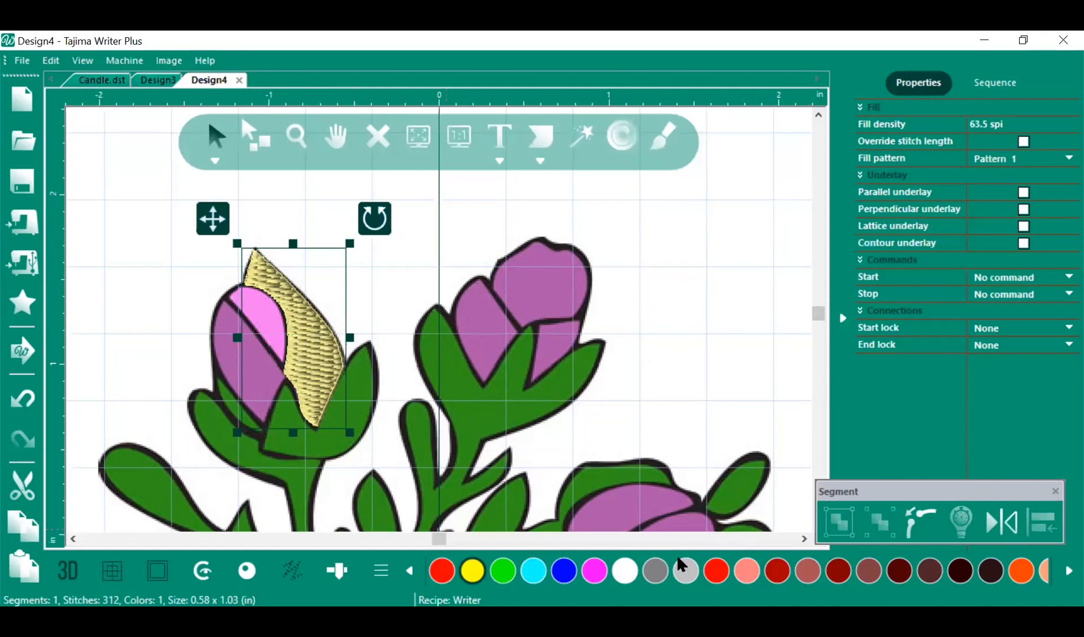
click(593, 576)
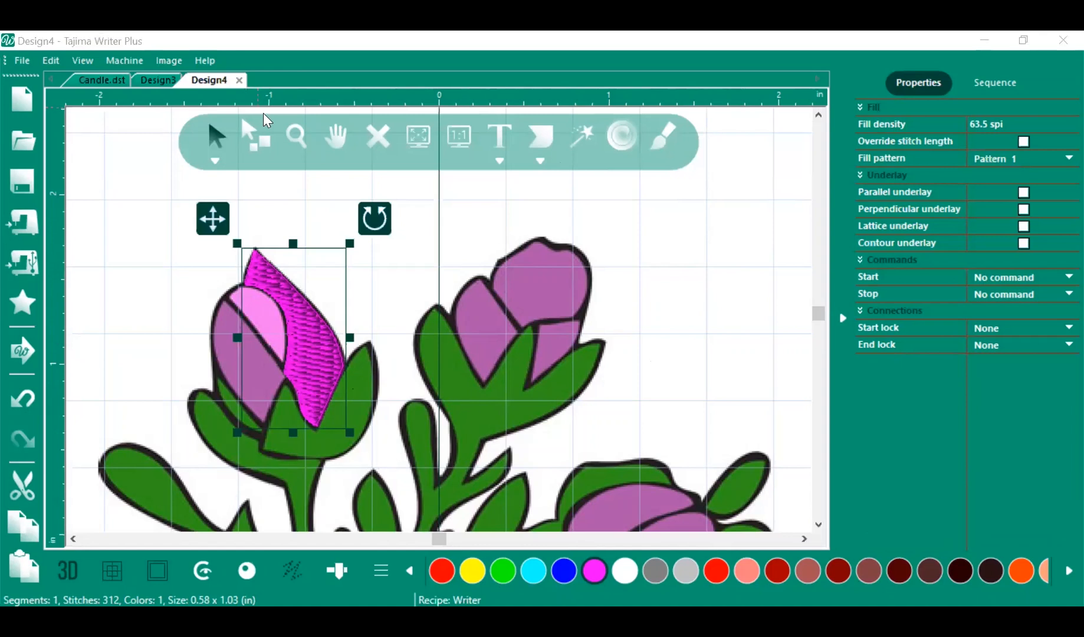
Hide the backdrop image to inspect the petal's stitches alone, restore the backdrop and deselect the petal
click(171, 62)
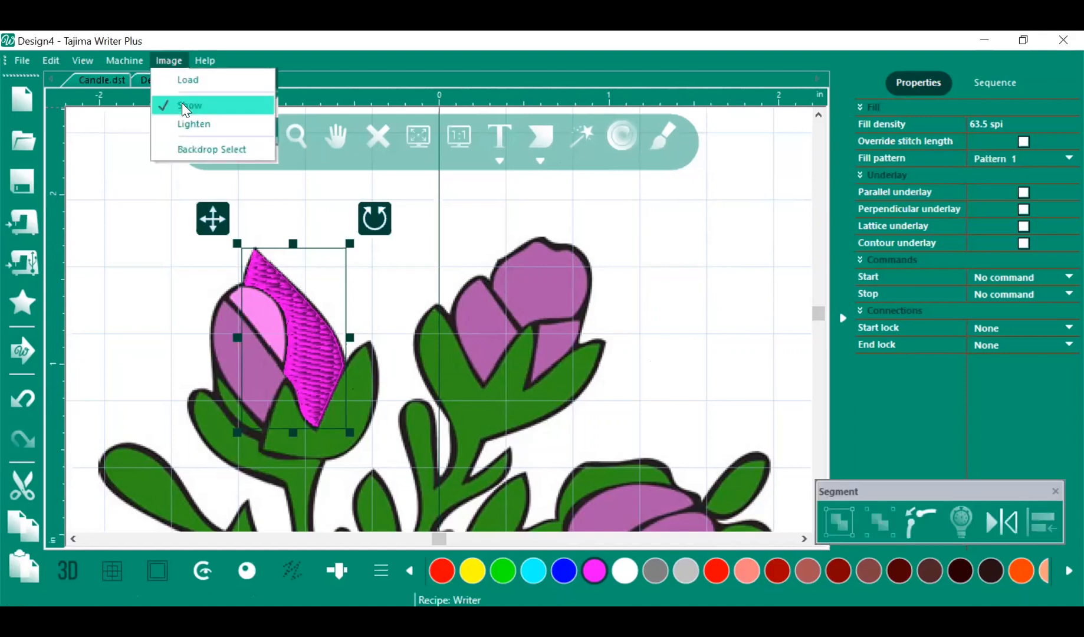
click(184, 107)
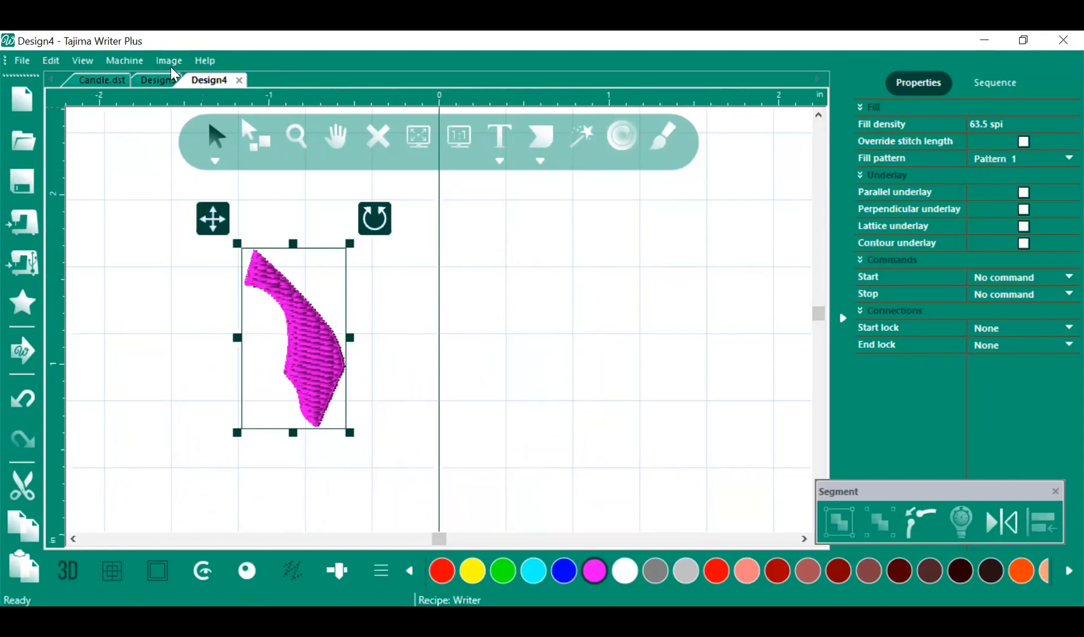
click(169, 60)
click(192, 104)
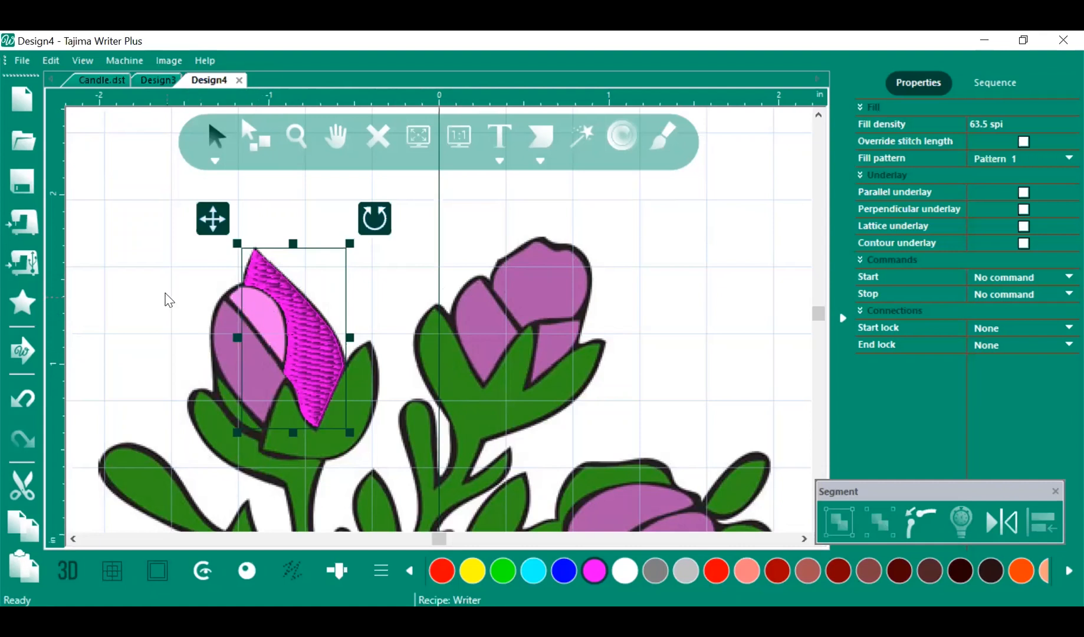
click(166, 295)
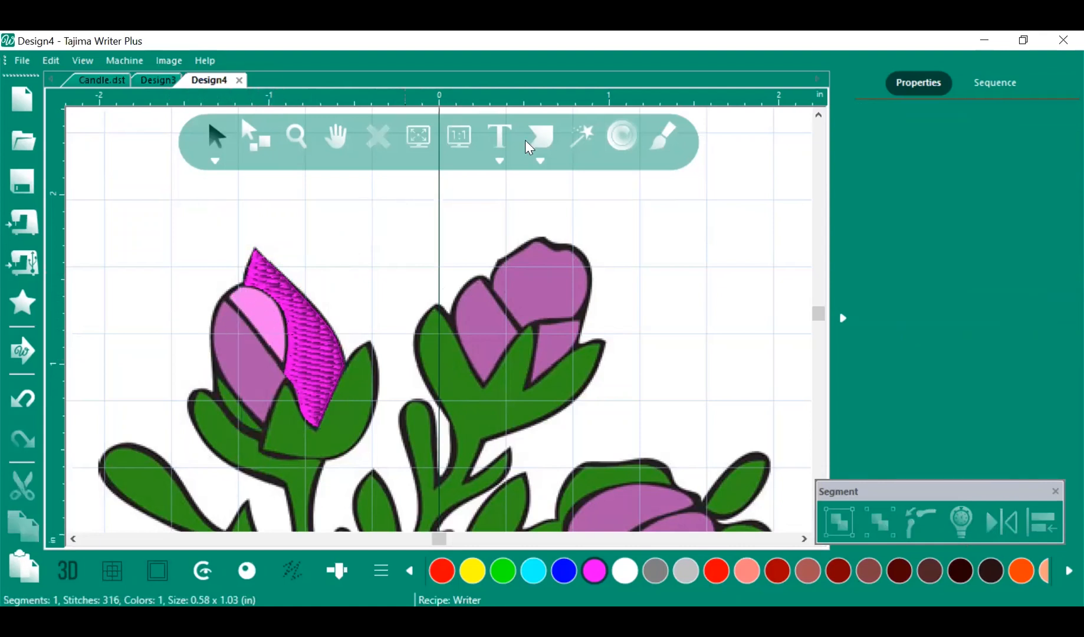
Trace a closed Satin outline around the light pink inner petal of the left bud
click(540, 161)
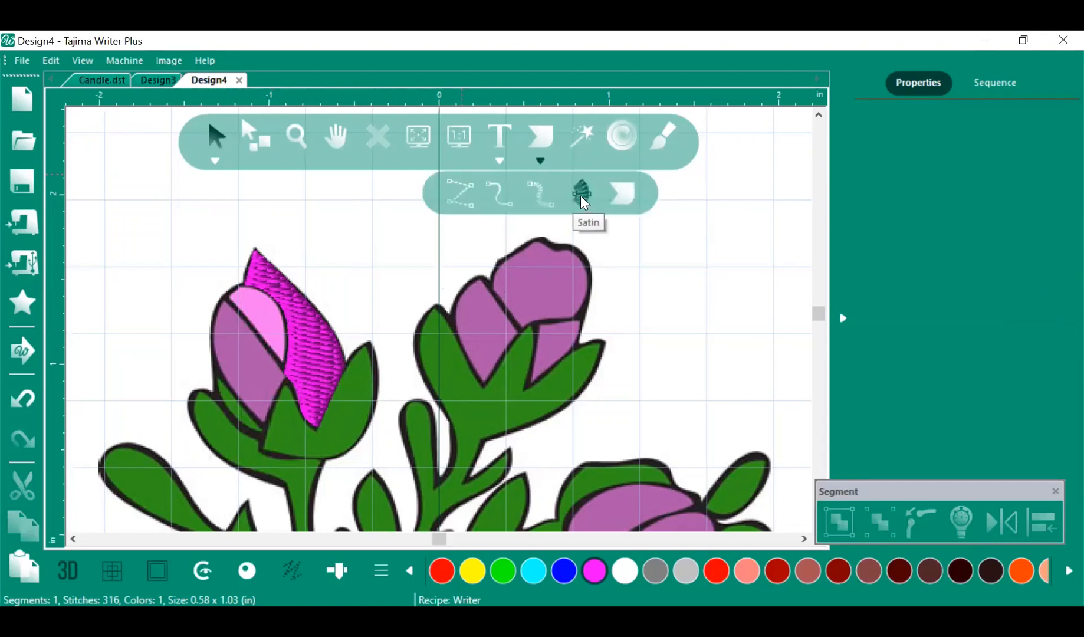
click(583, 195)
key(plus)
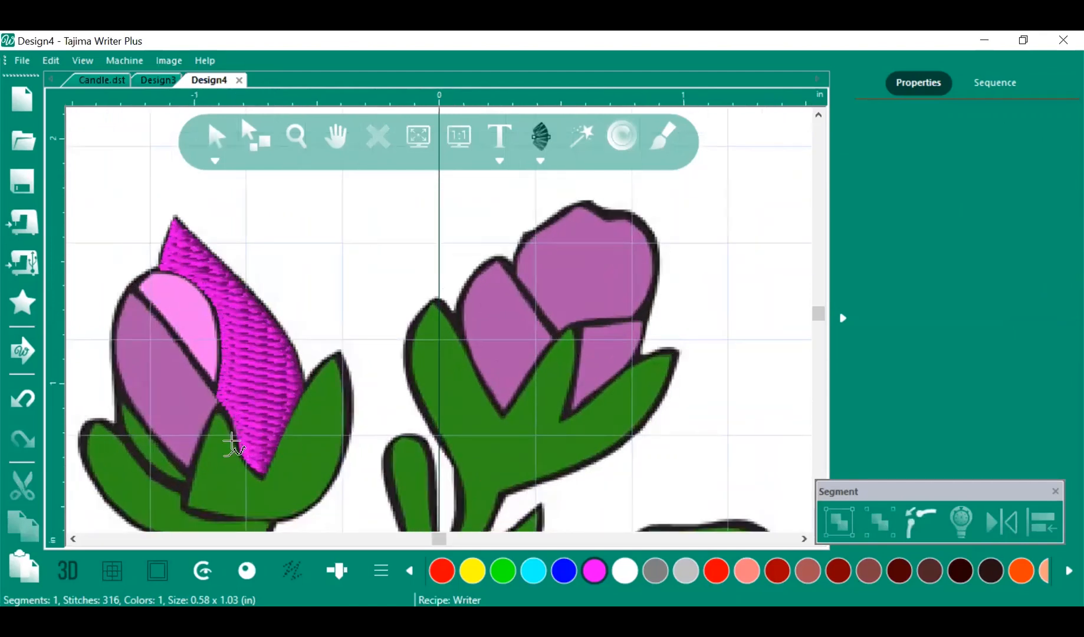
click(73, 538)
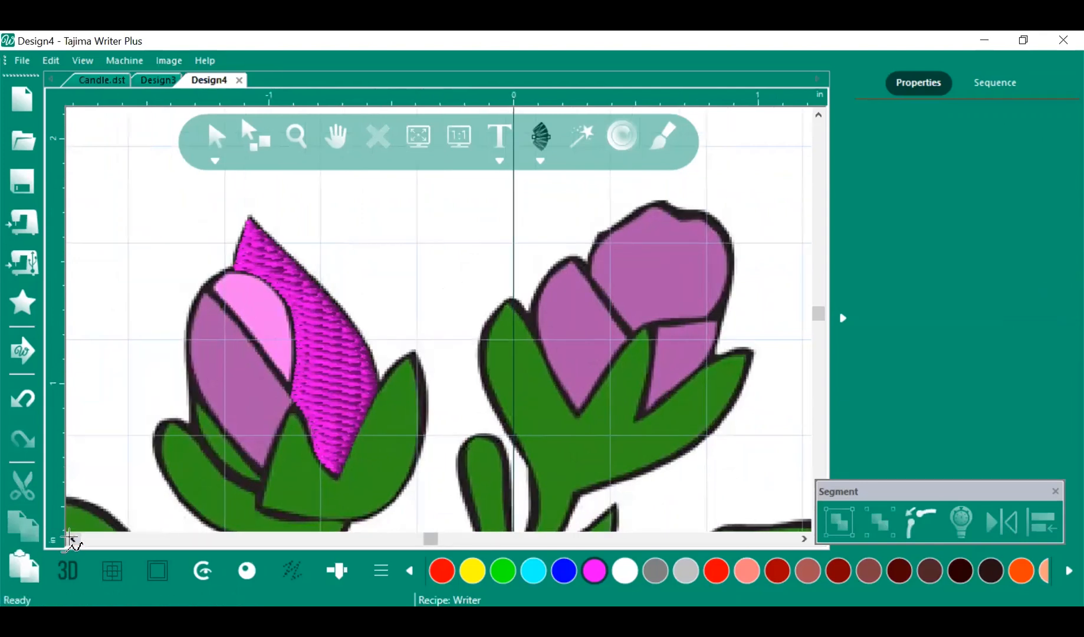
click(73, 538)
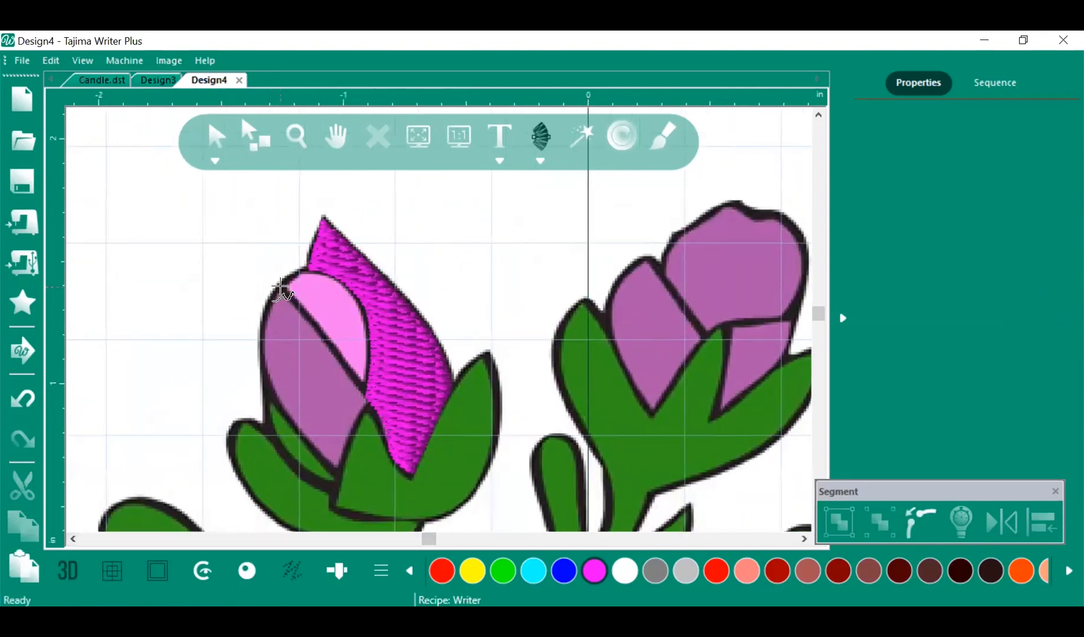
click(281, 286)
click(297, 273)
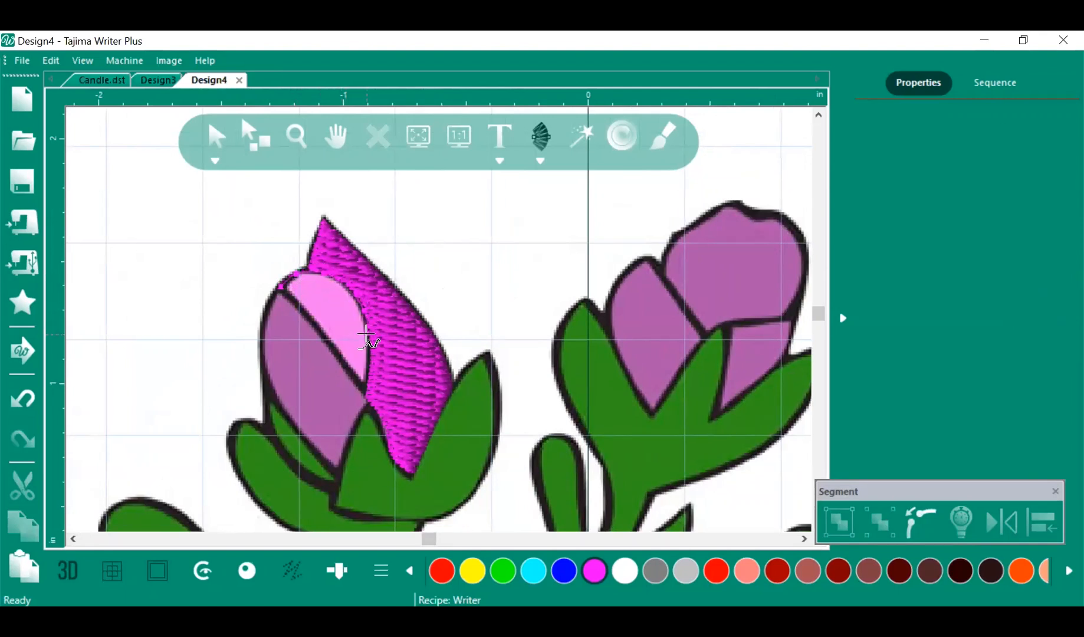
click(366, 358)
click(362, 390)
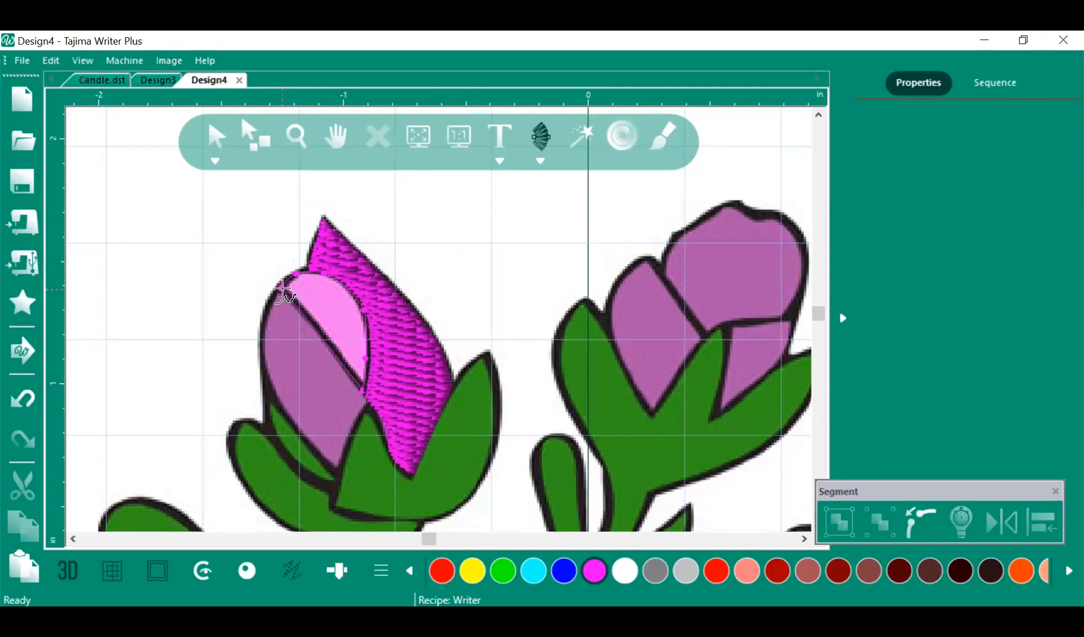
click(283, 289)
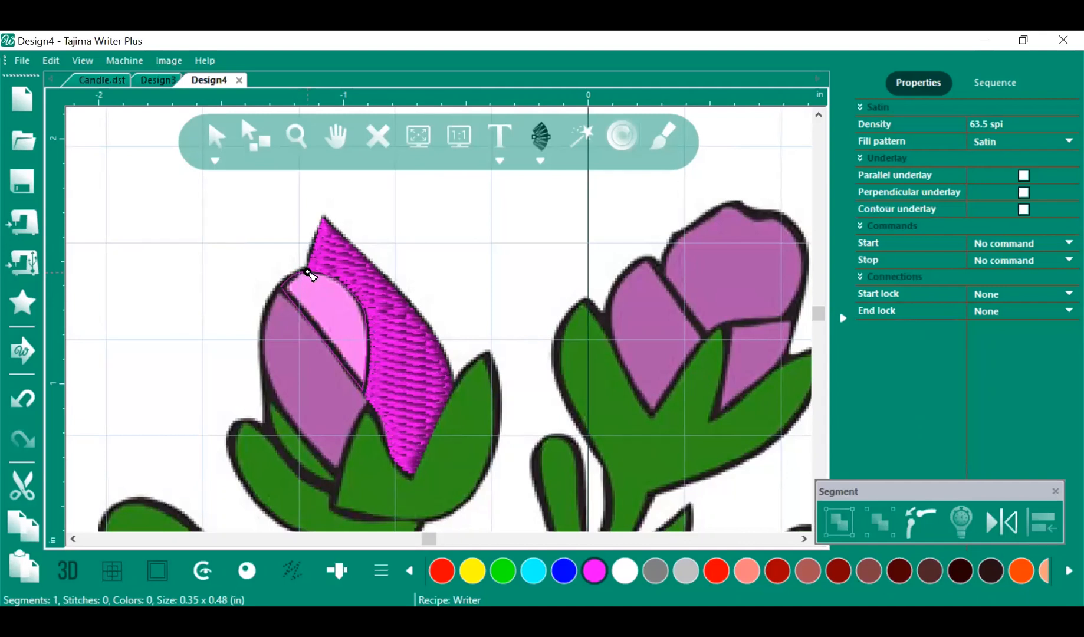
Generate the inner petal's satin stitches with a direction line across its upper part, and recolour them yellow
click(307, 271)
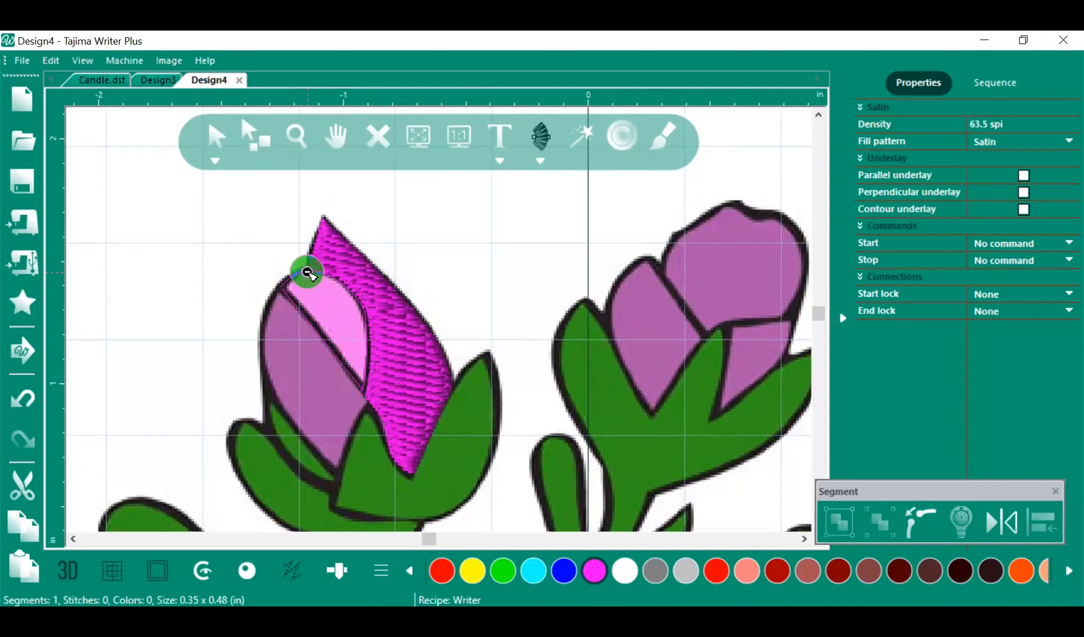
drag(307, 273, 329, 331)
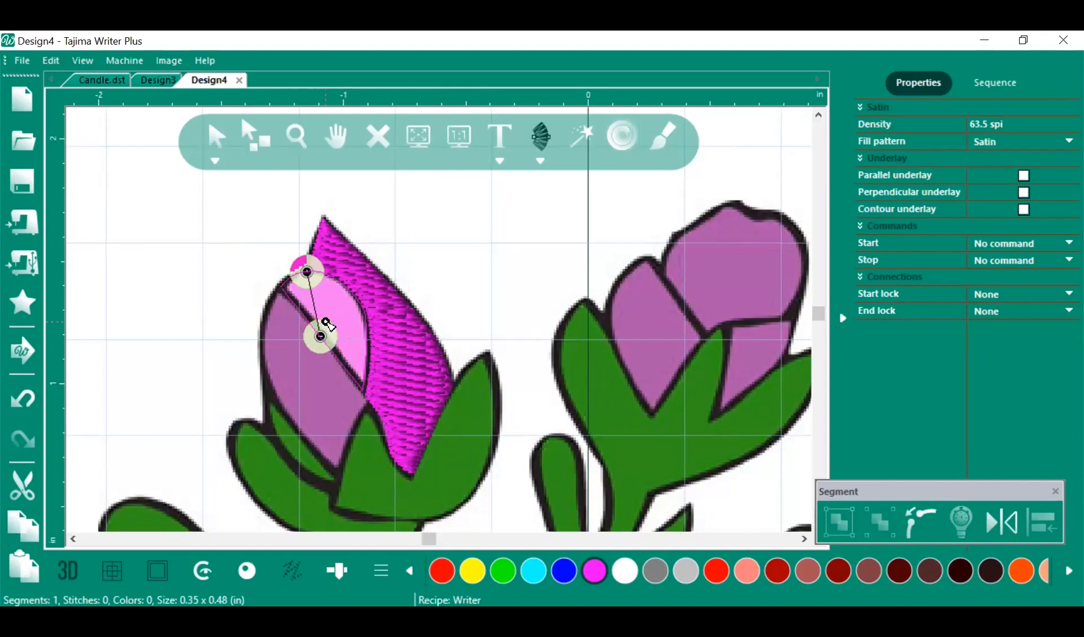
key(Return)
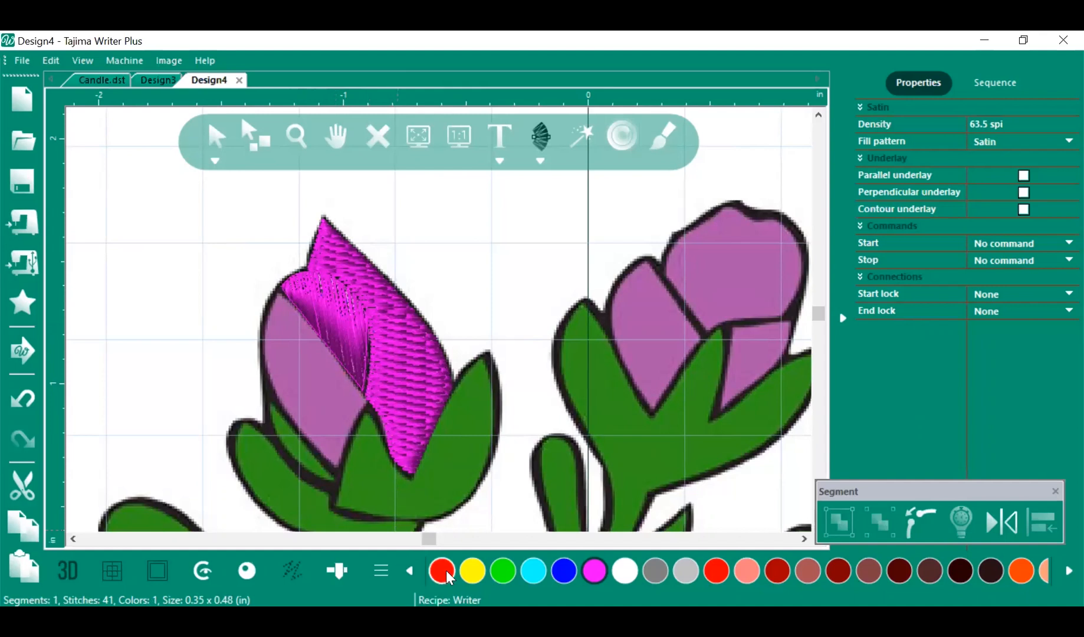
click(472, 570)
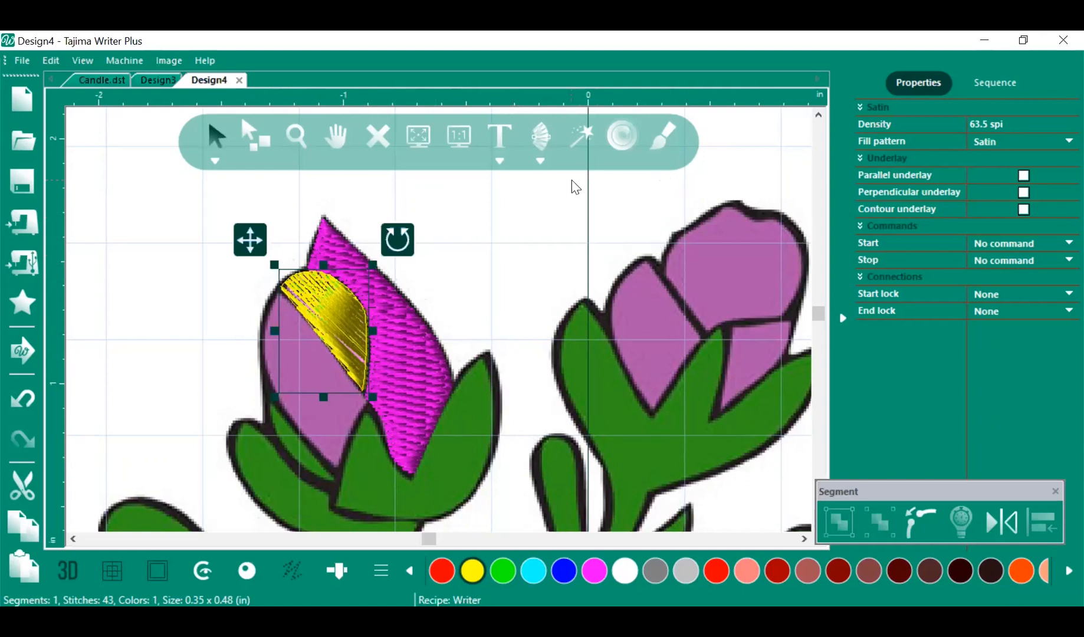
Trace a closed Steil outline around the right bud's diamond-shaped left petal and generate its stitches
click(539, 159)
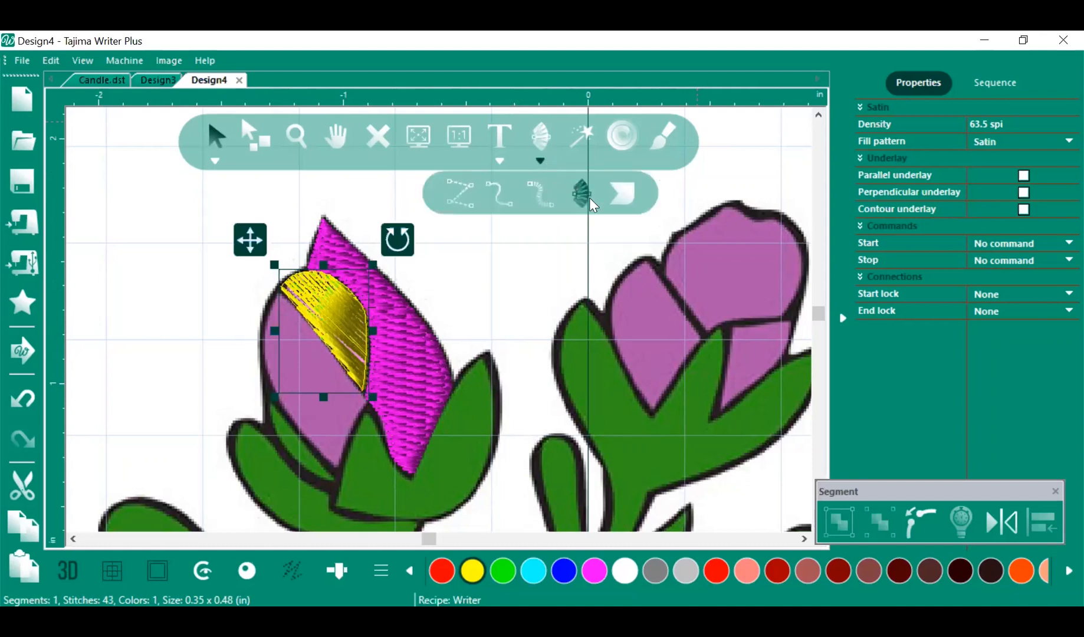
click(537, 193)
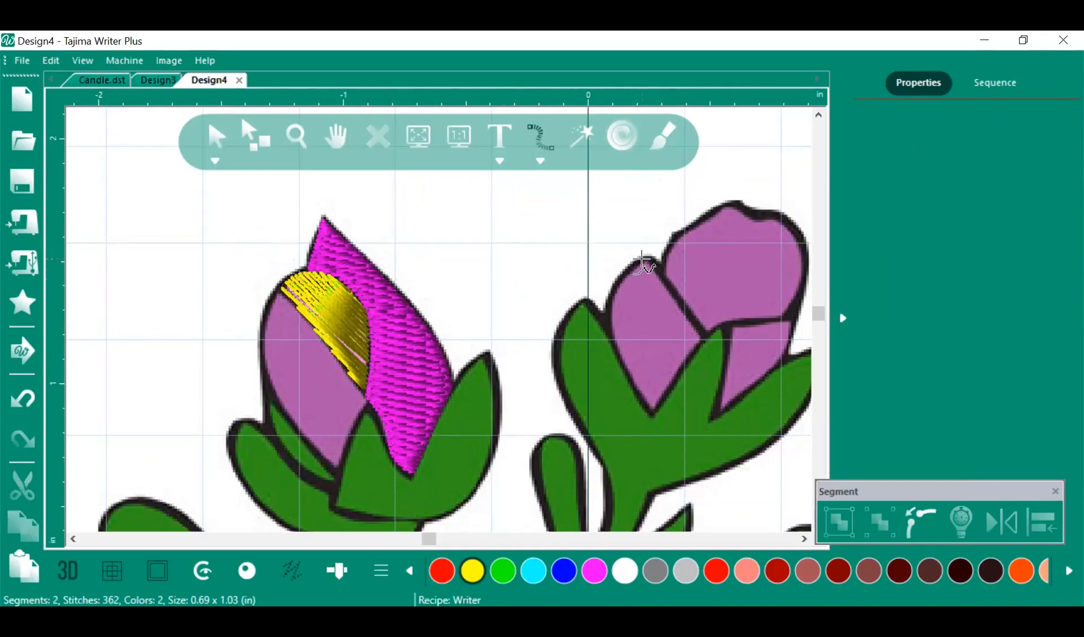
click(650, 413)
click(703, 337)
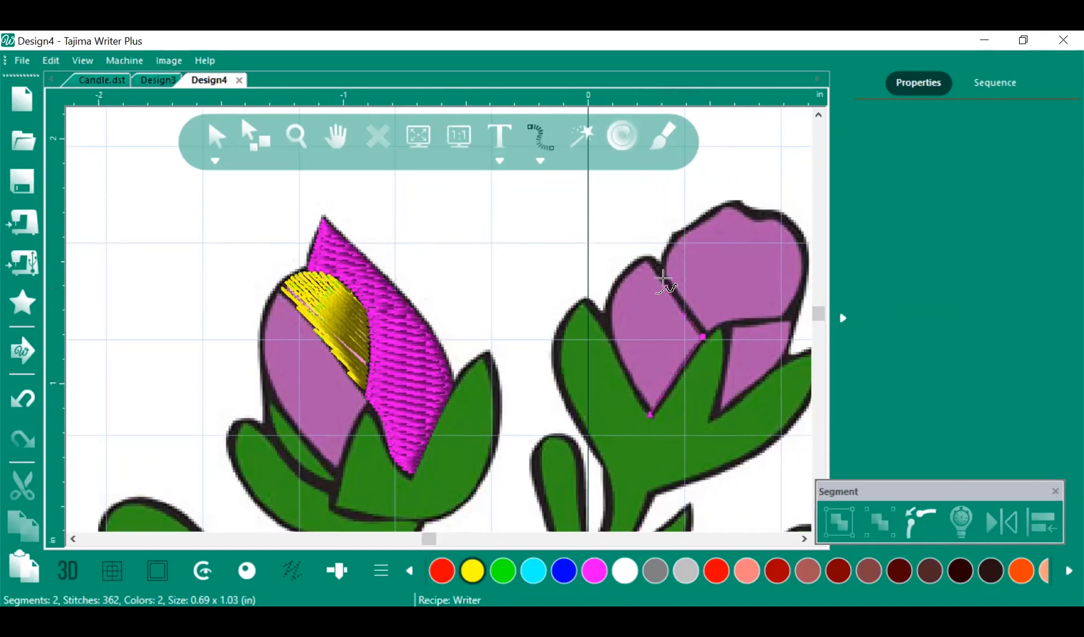
click(647, 260)
right_click(617, 279)
right_click(609, 325)
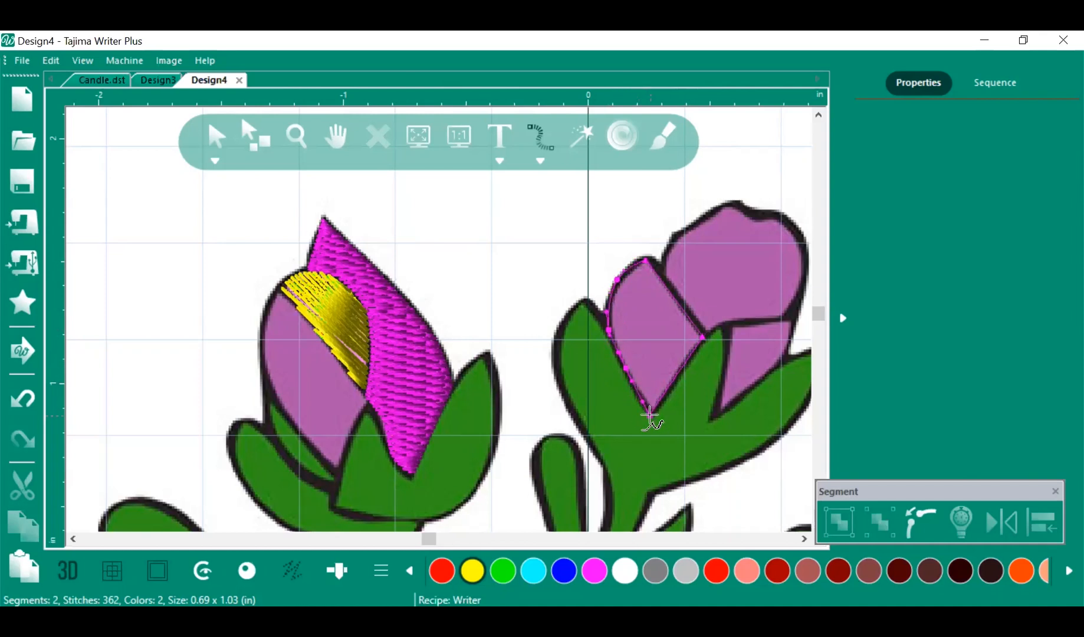
click(648, 415)
key(Return)
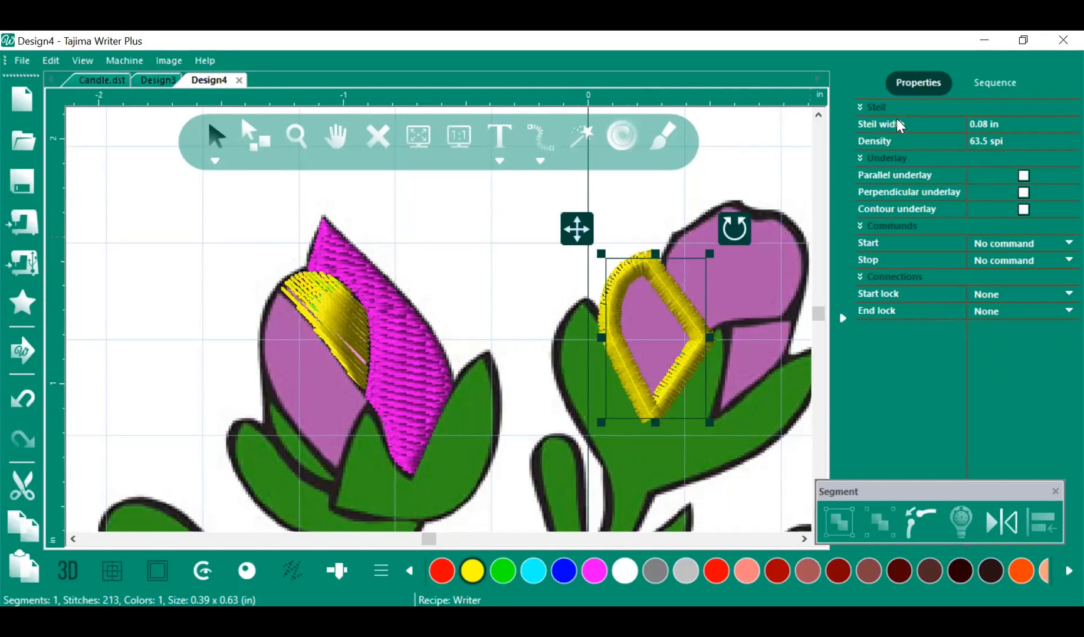
Set the diamond petal outline's steil width to 0.04 in
click(984, 126)
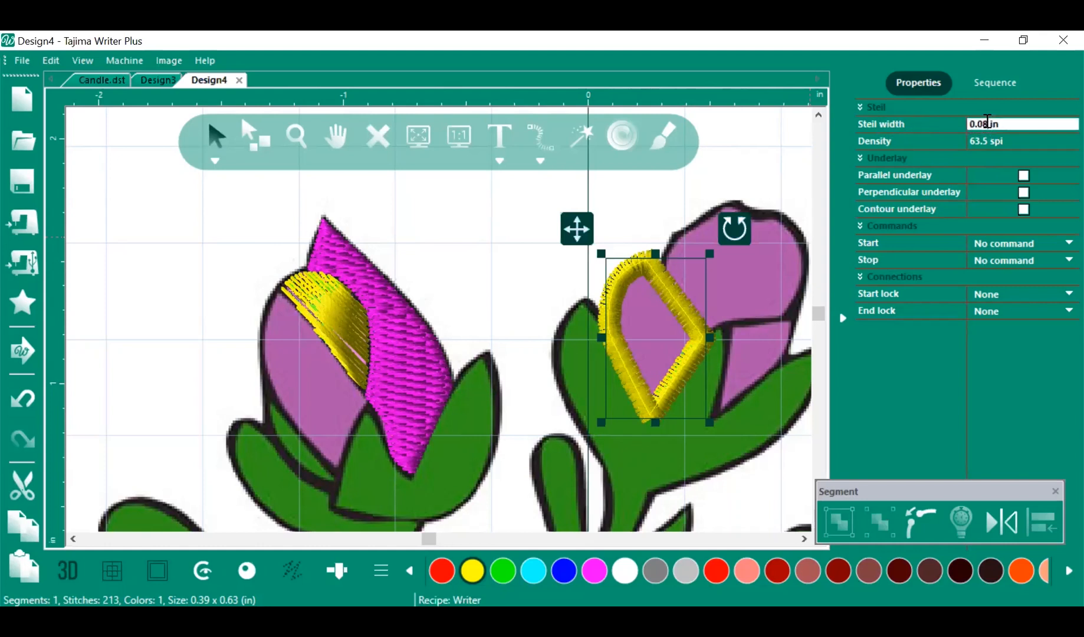
click(979, 124)
key(Delete)
text(4)
key(Return)
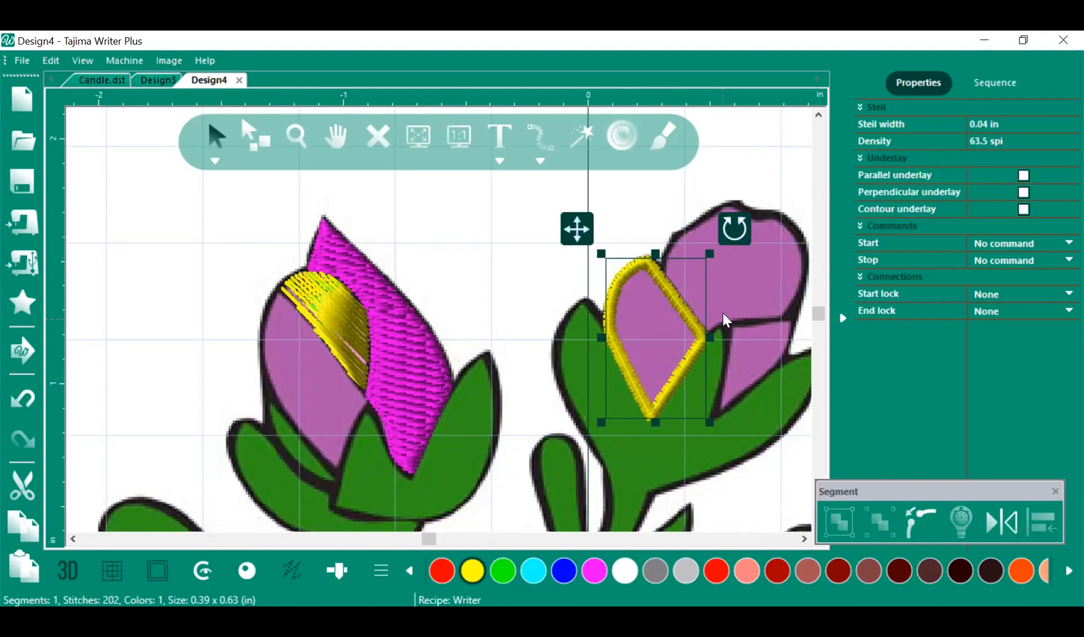
Set the diamond petal outline's steil width to 0.03 in
click(986, 125)
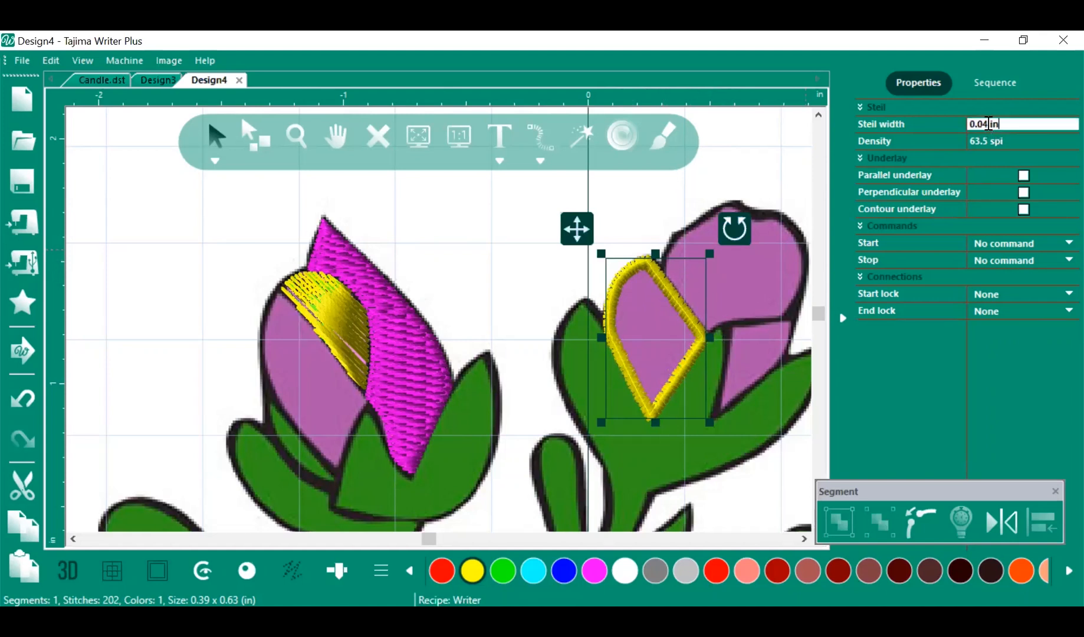
key(BackSpace)
text(3)
key(Return)
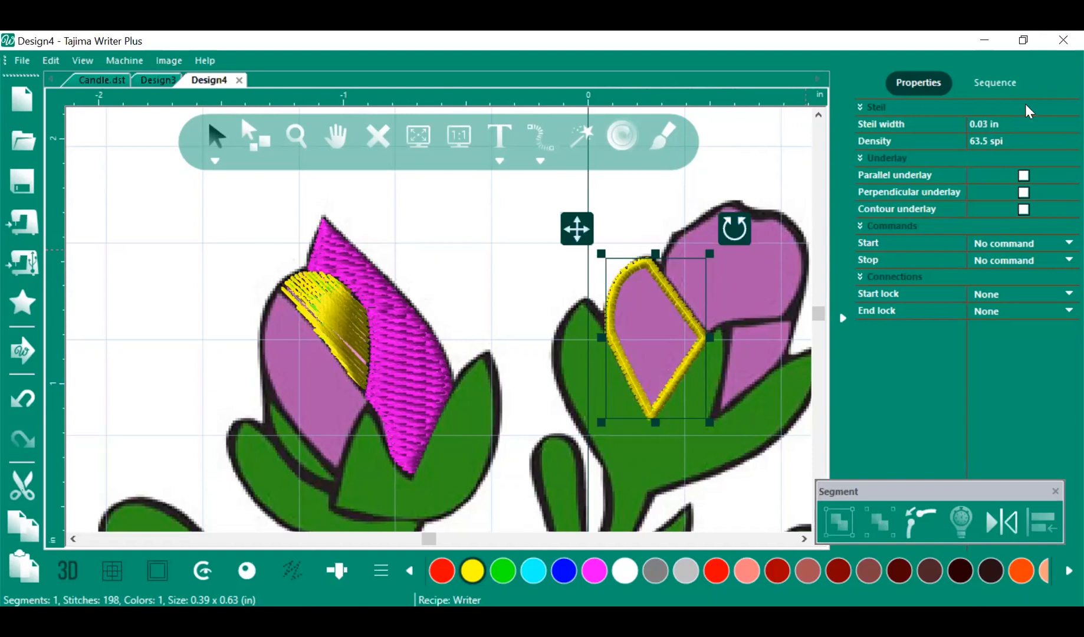
Trace a closed Run outline around the green leaf beside the right bud's diamond-shaped petal and generate its stitches
click(541, 164)
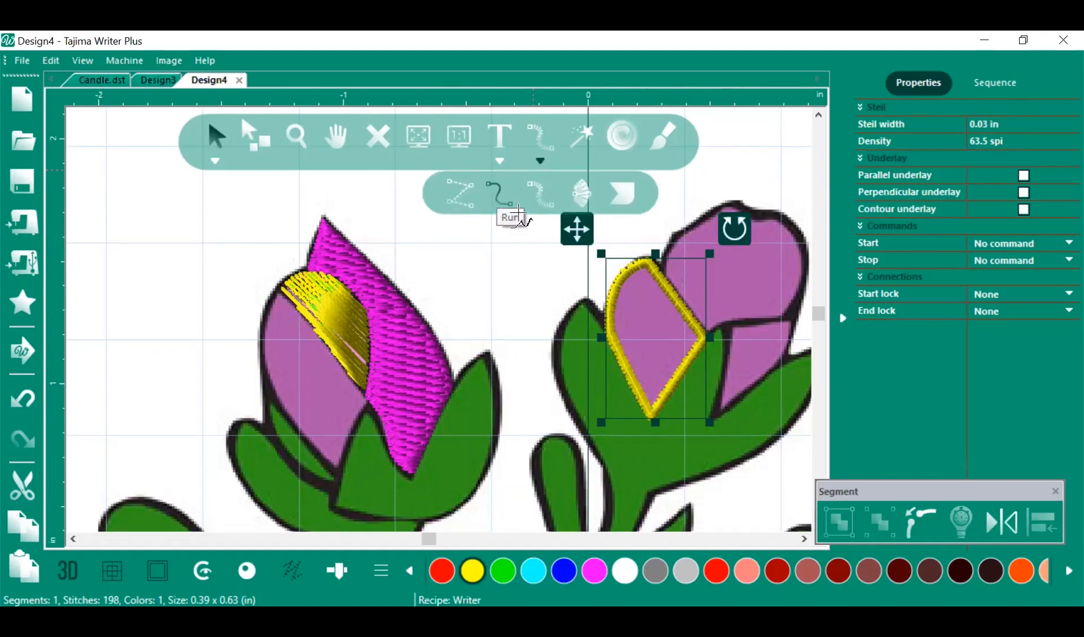
click(505, 202)
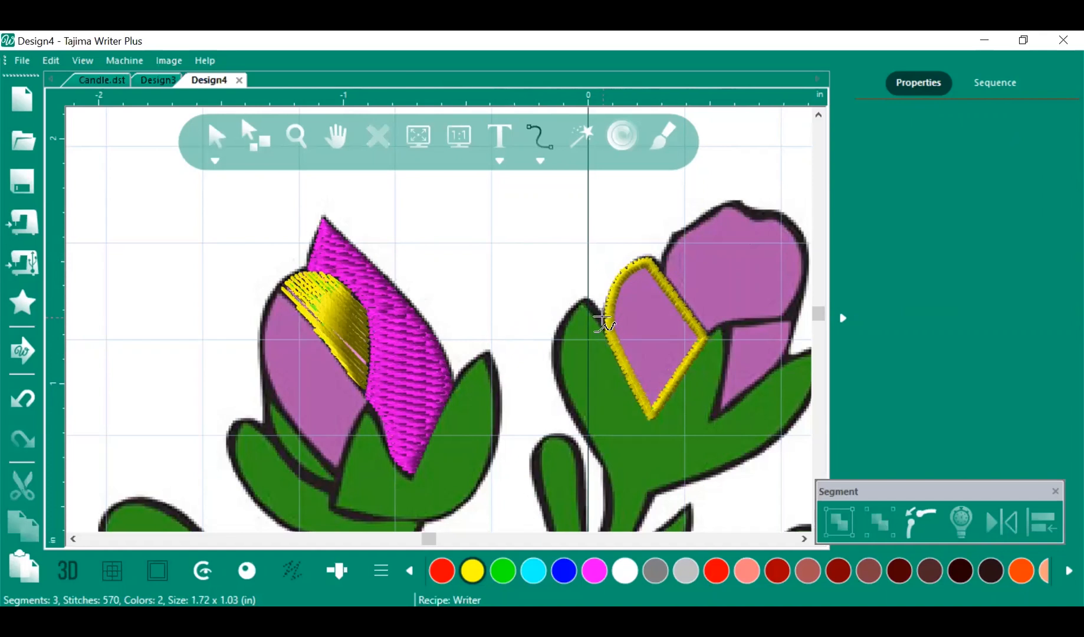
click(602, 322)
click(583, 299)
right_click(561, 329)
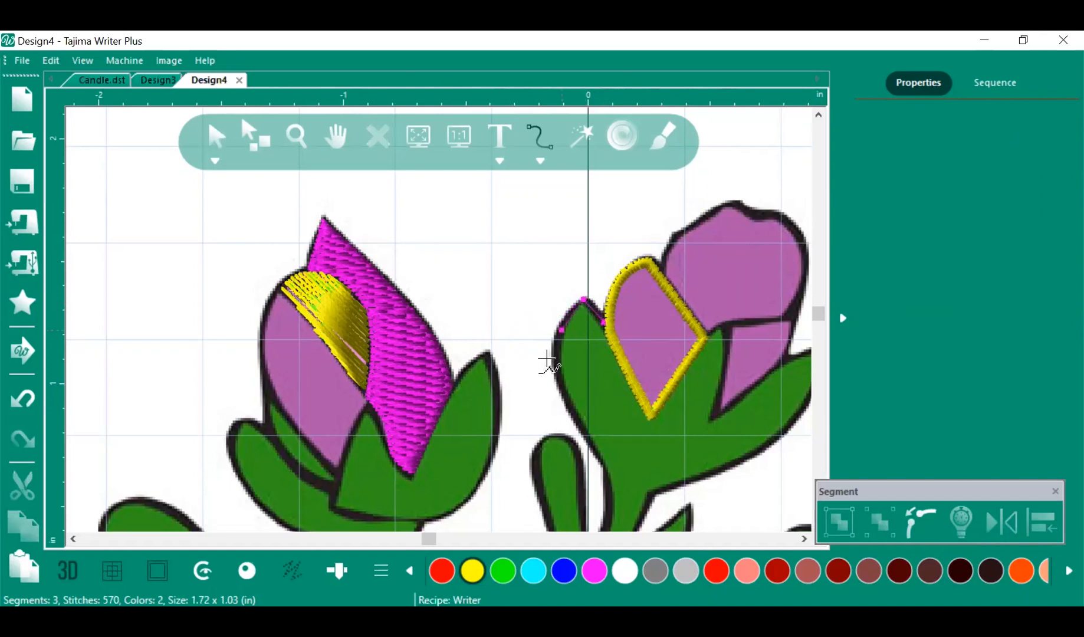
right_click(556, 381)
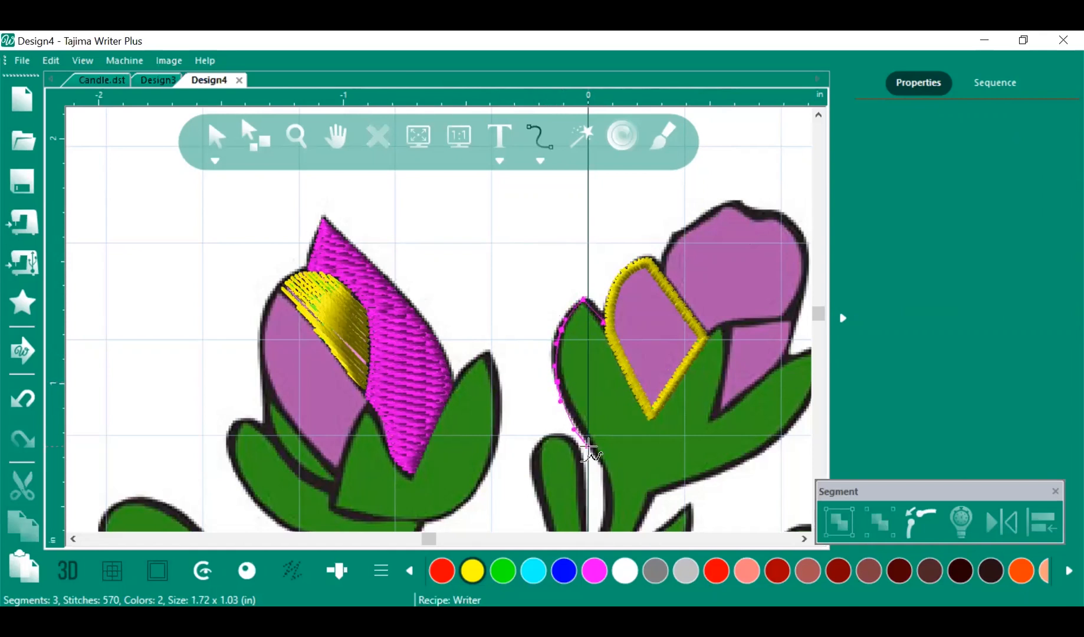
right_click(595, 451)
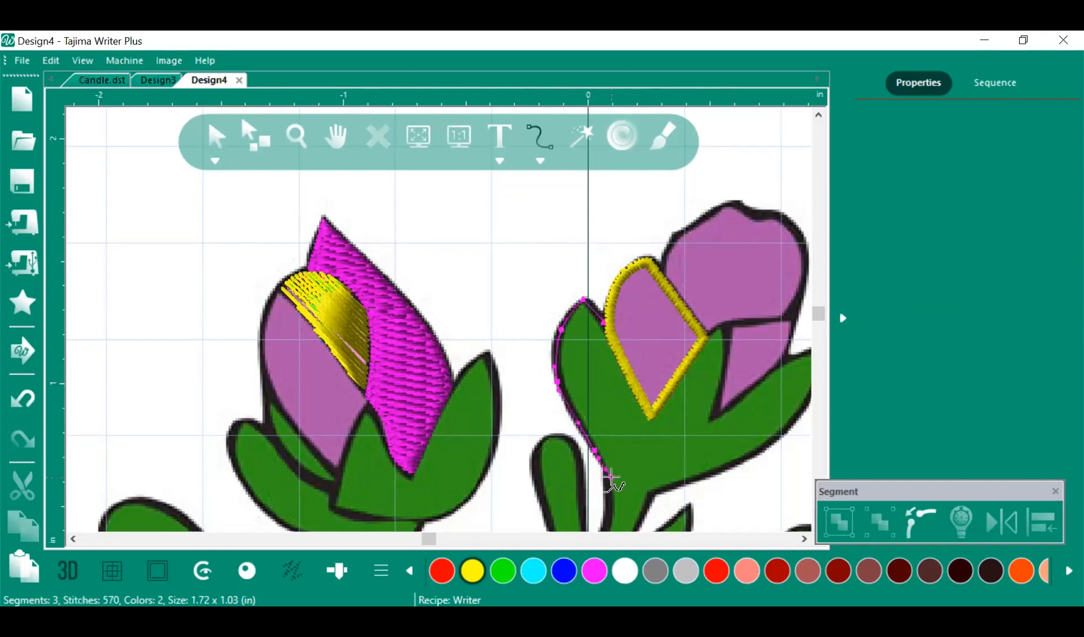
click(608, 478)
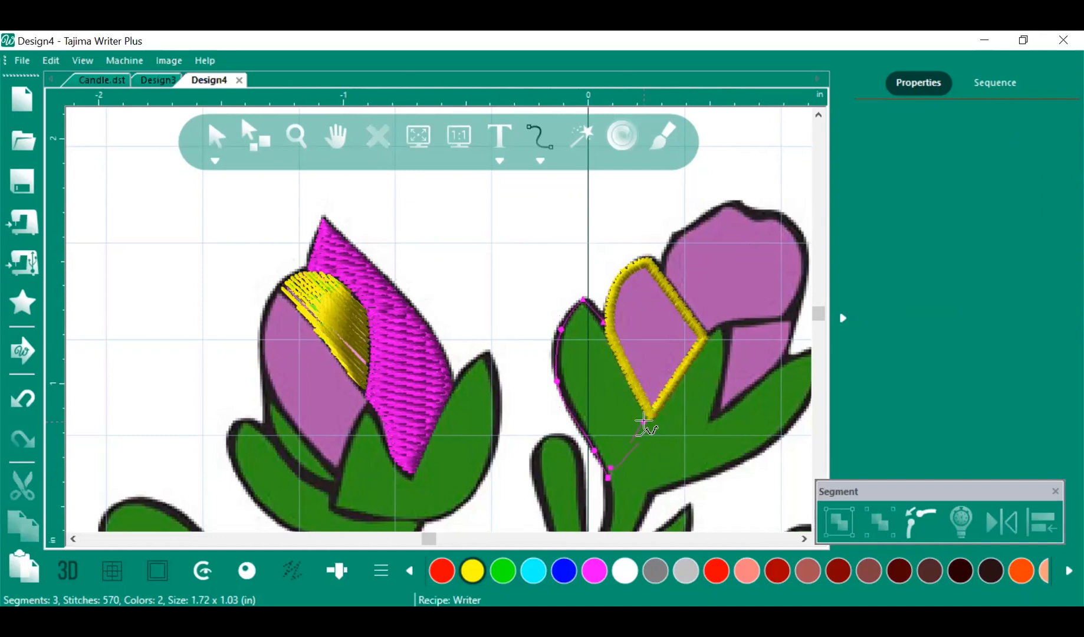
click(646, 419)
click(602, 324)
key(Return)
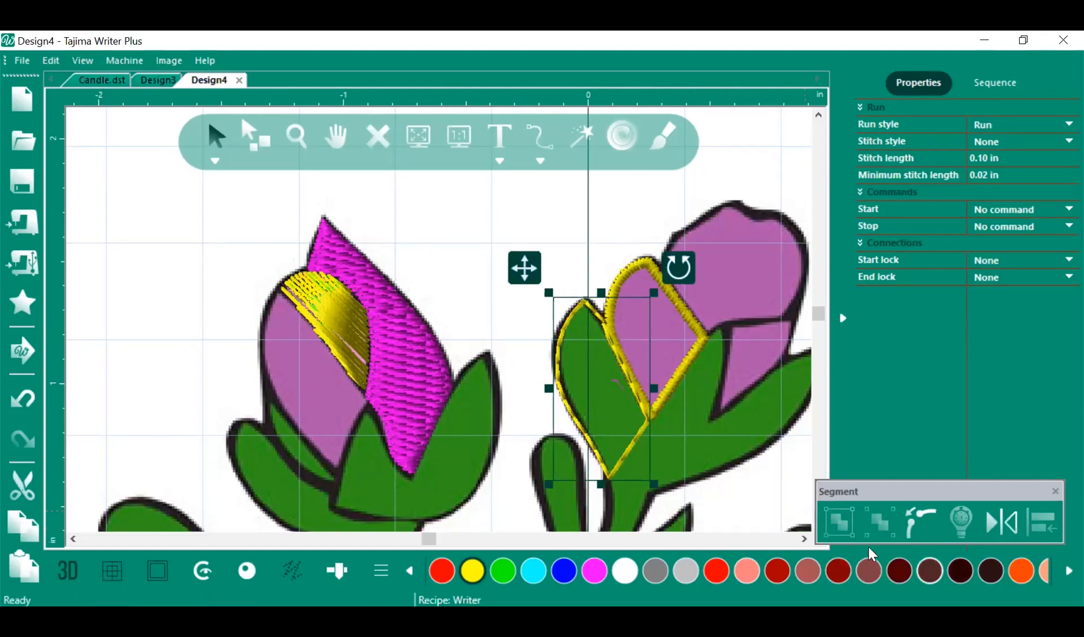
Recolour the green leaf's run outline orange and check the stitch style options for it
click(1000, 568)
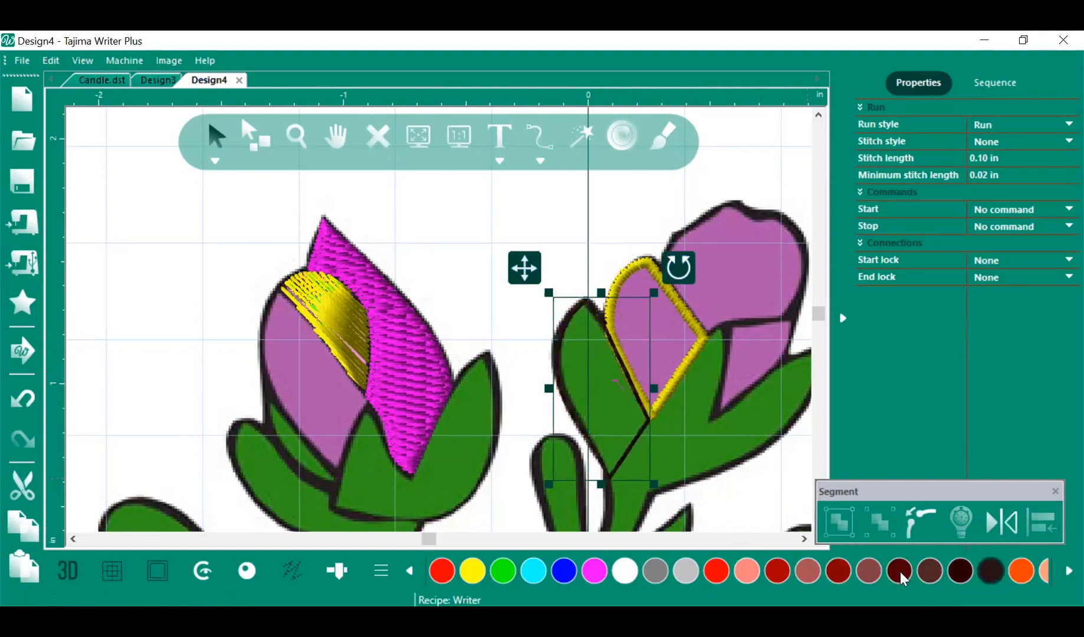
click(1021, 573)
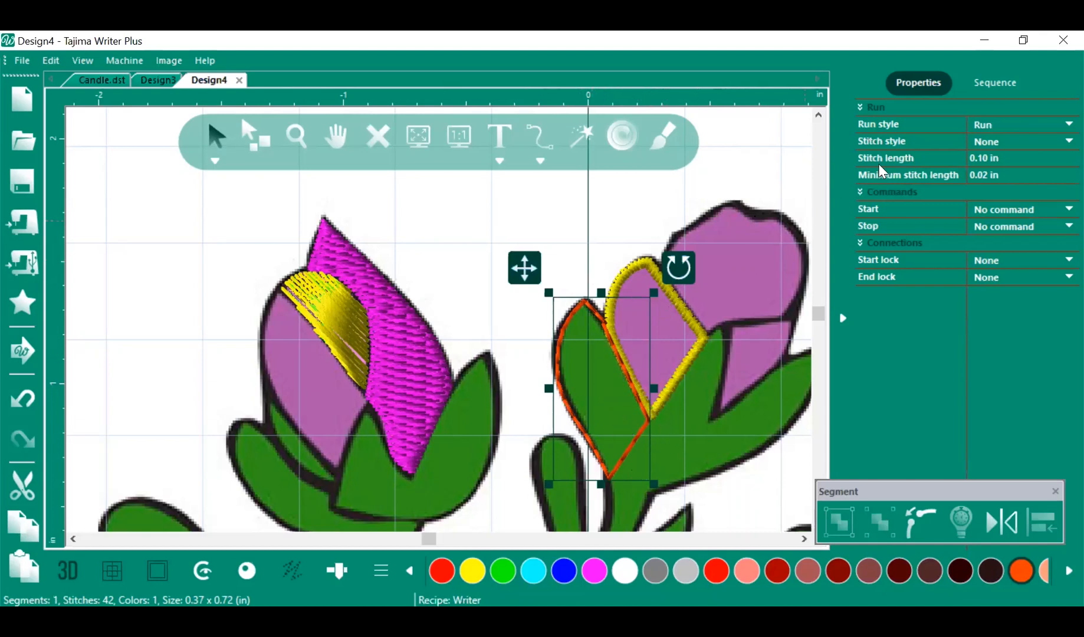
click(1060, 145)
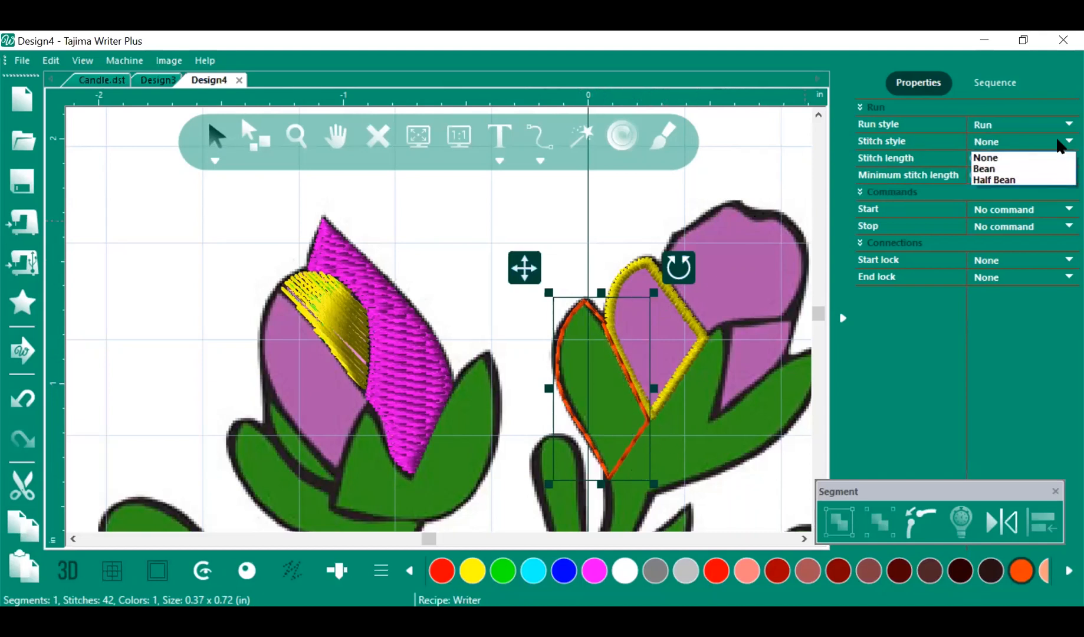
click(998, 387)
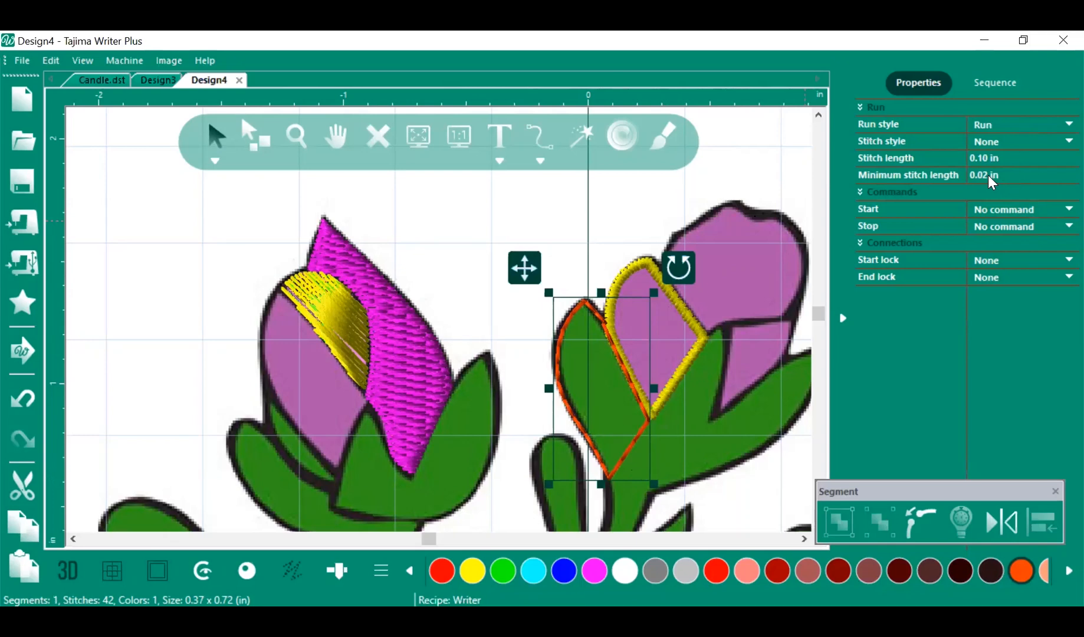
Place zigzag Manual stitches about 0.22 x 0.20 in across the upper part of the left bud's unstitched petal
scroll(635, 363, down, 3)
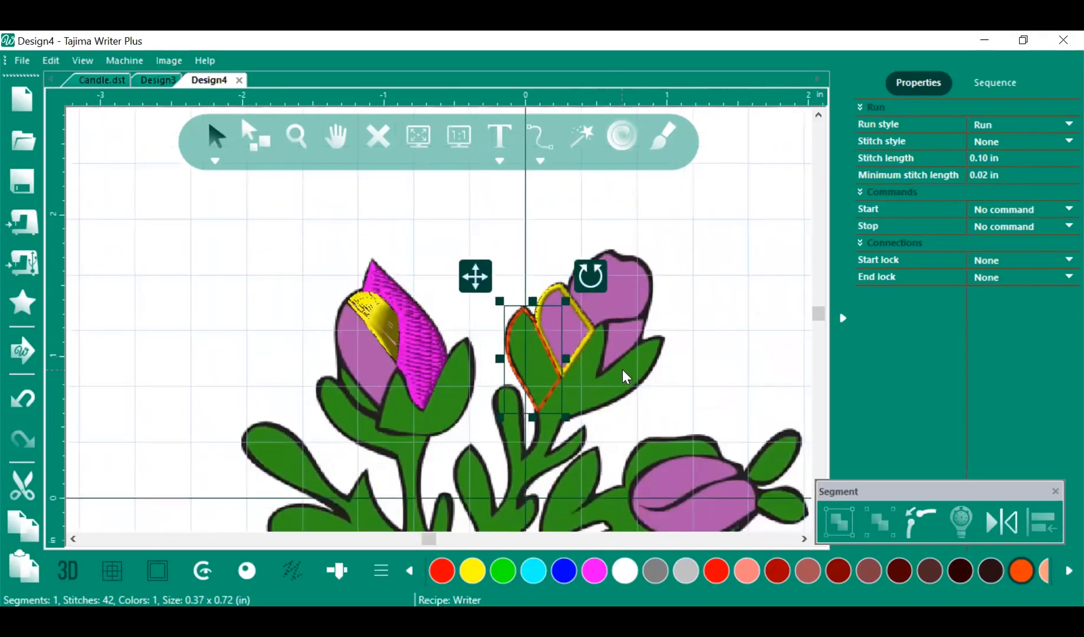
scroll(619, 380, down, 3)
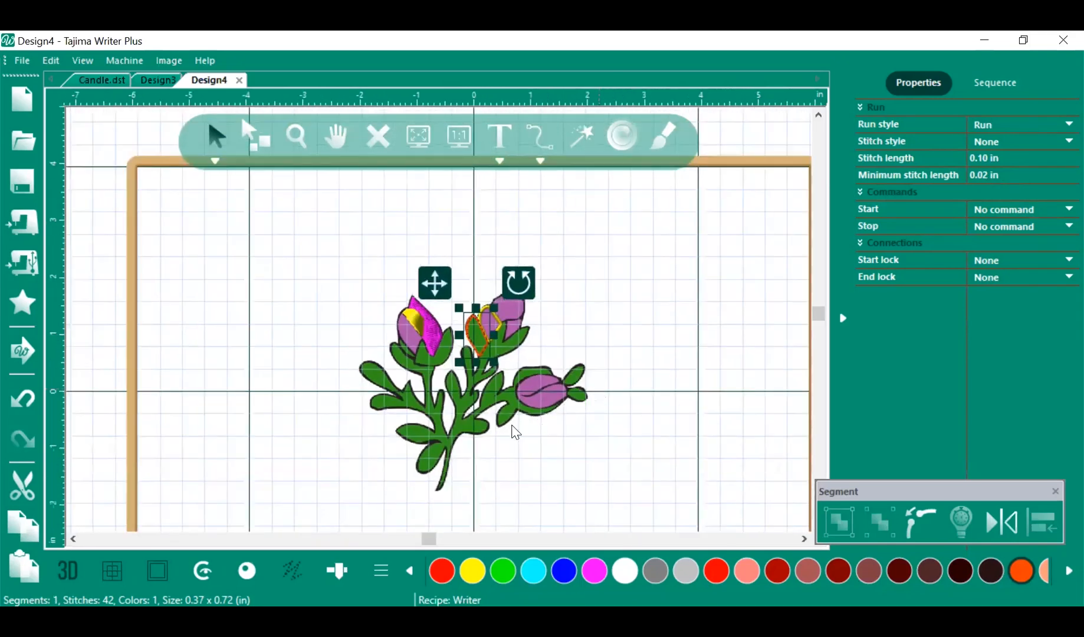
scroll(489, 349, up, 5)
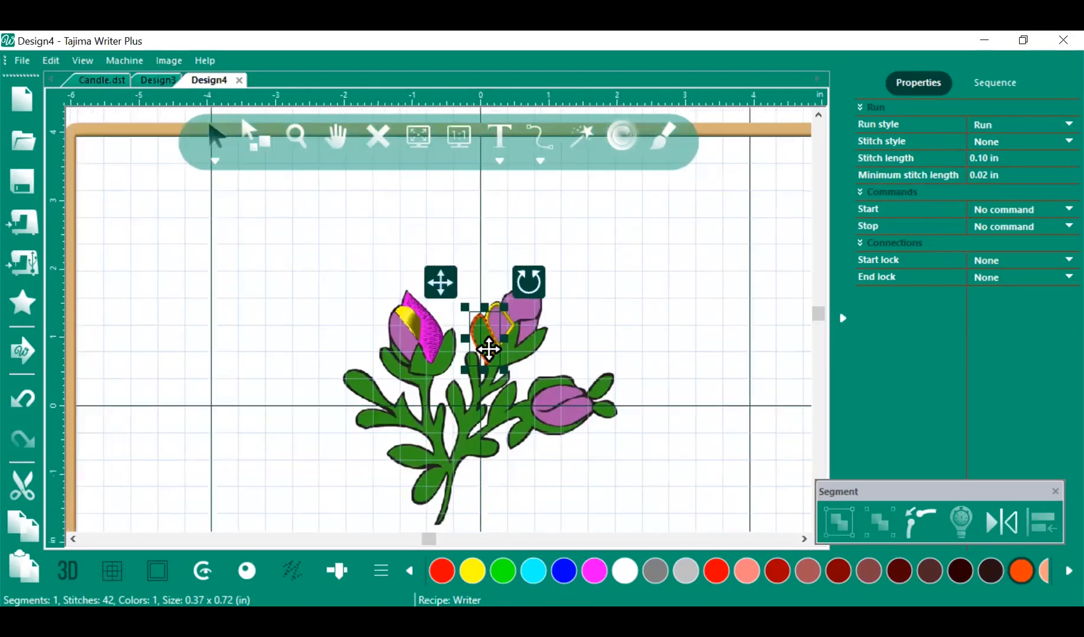
scroll(491, 354, up, 1)
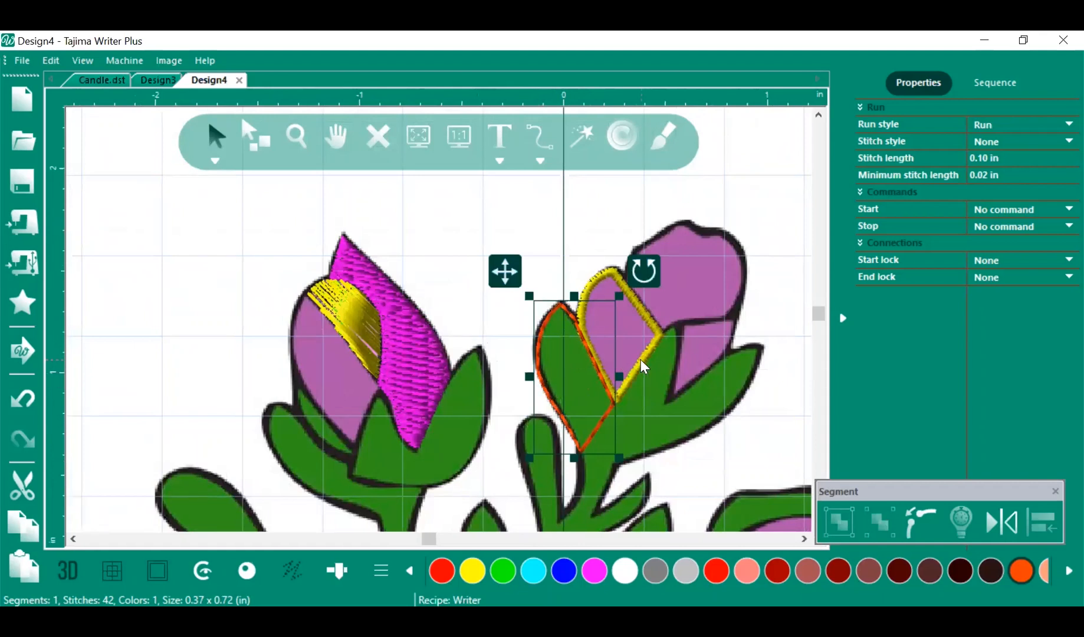
click(500, 163)
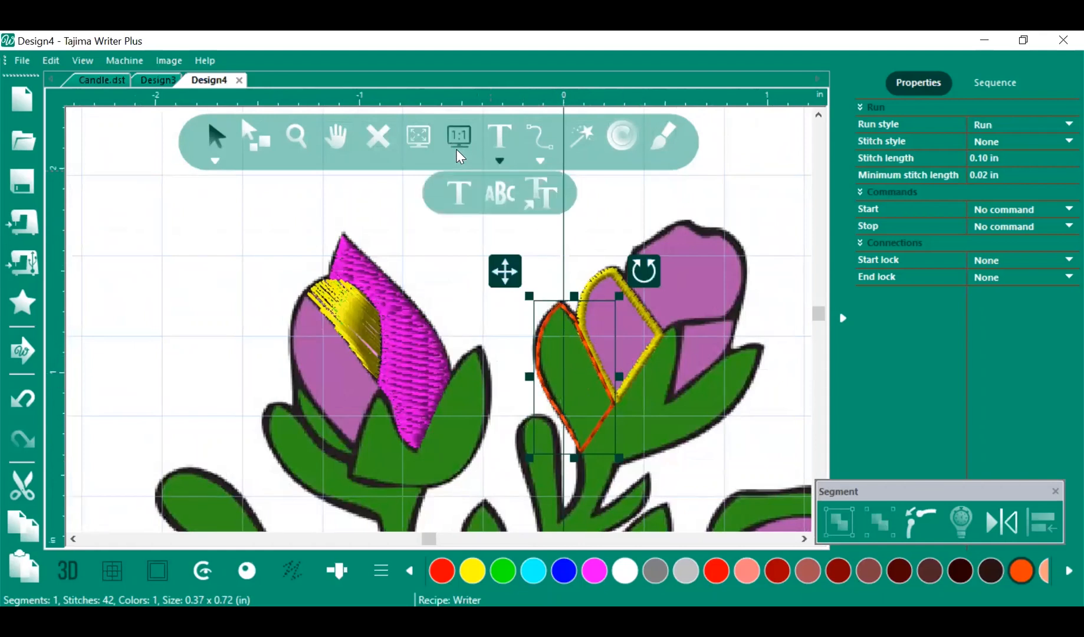
click(539, 163)
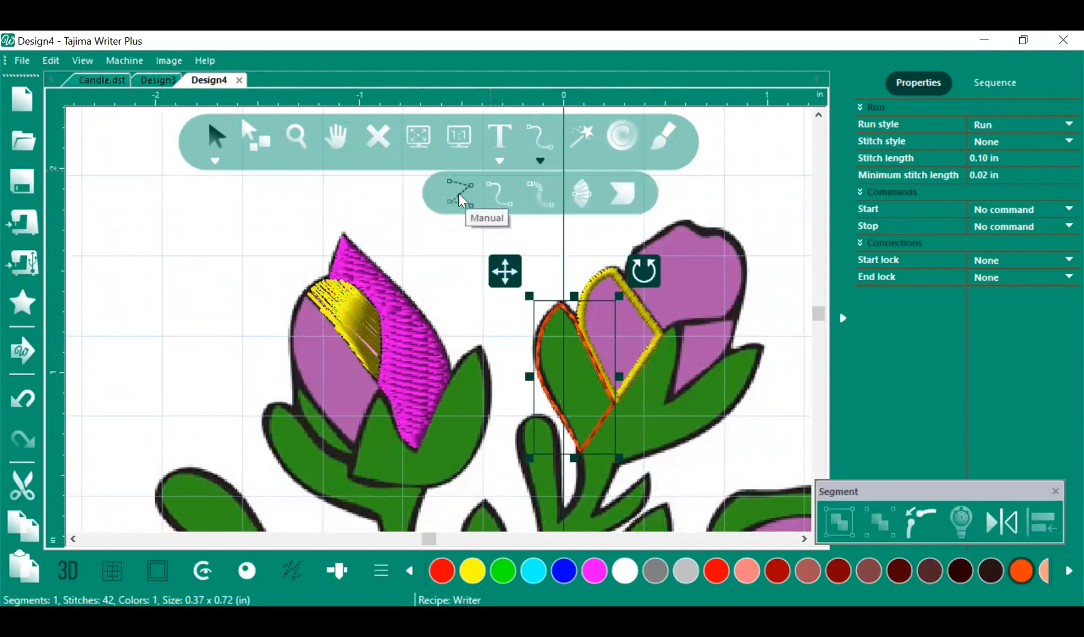
click(461, 197)
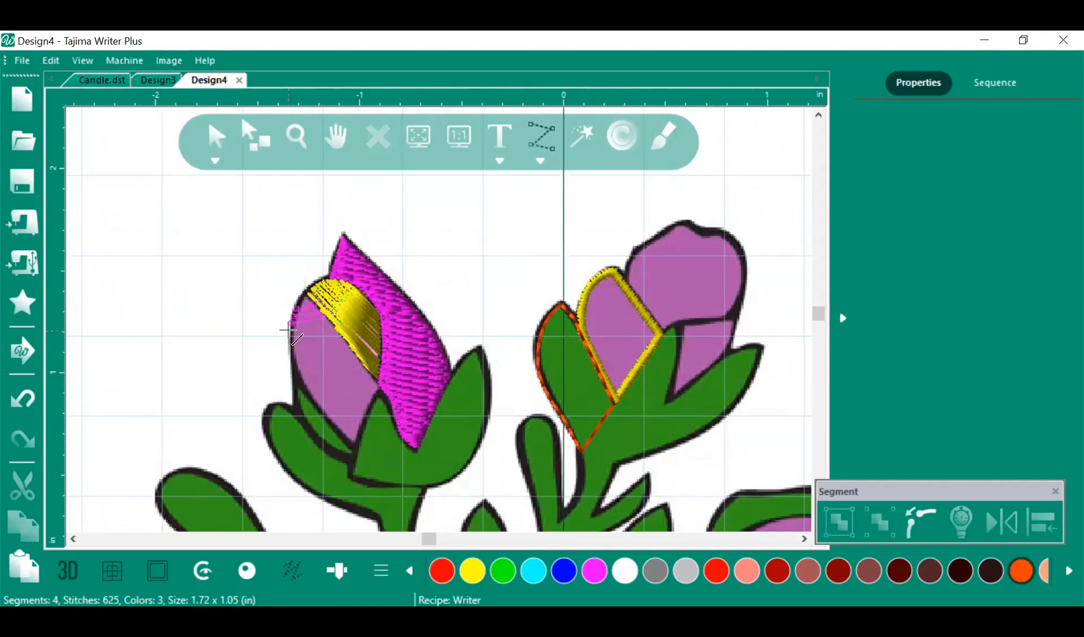
click(289, 330)
key(Return)
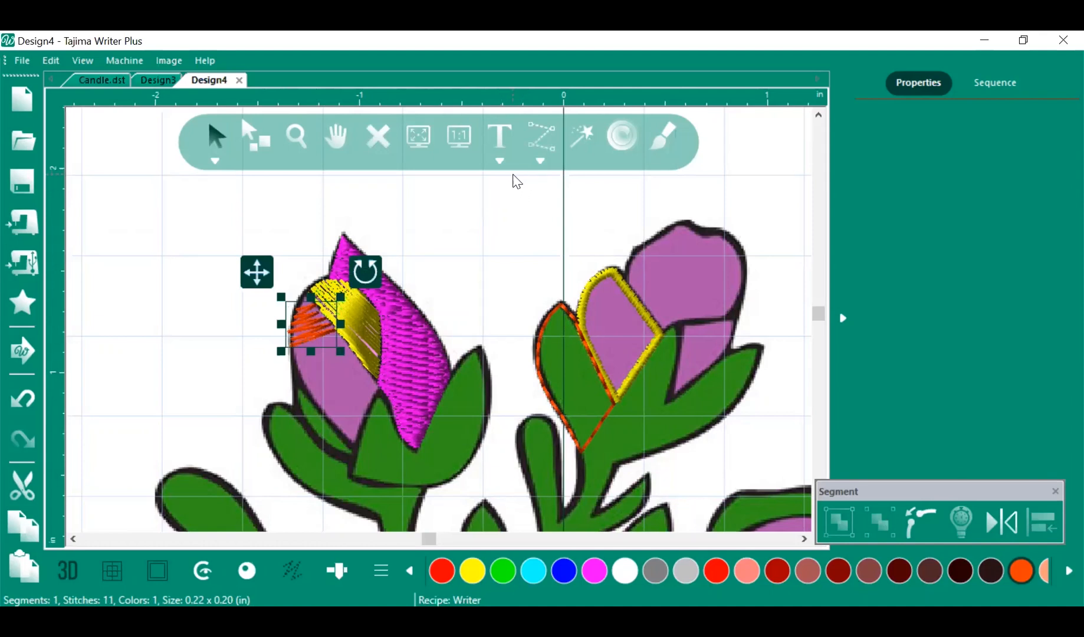
click(140, 312)
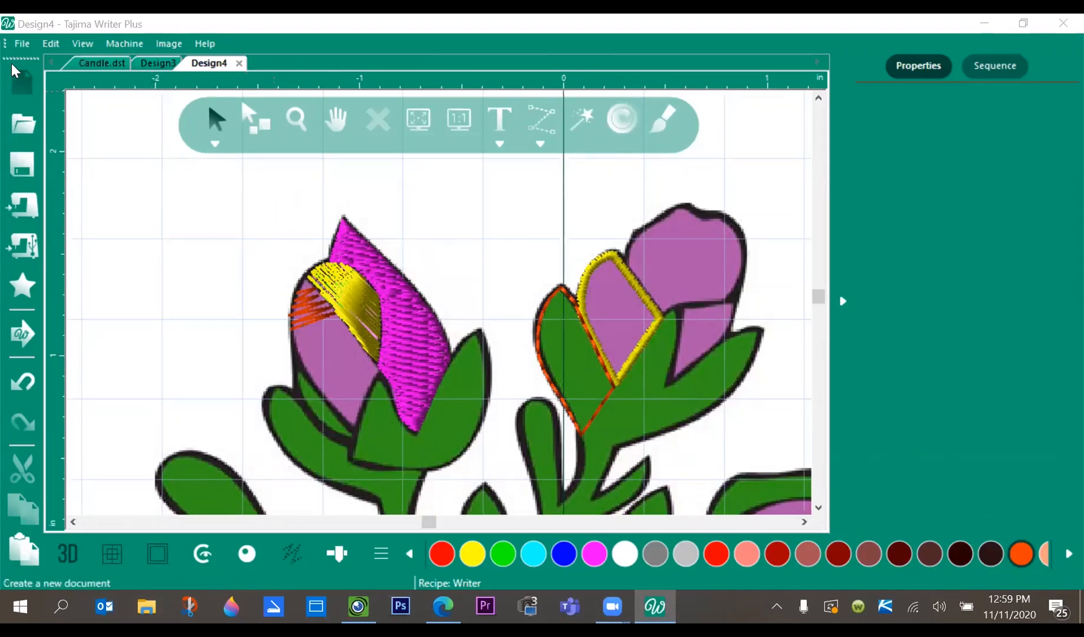
Create a new design and load the "john wayne" image from the Pictures folder into PhotoStitch
click(20, 88)
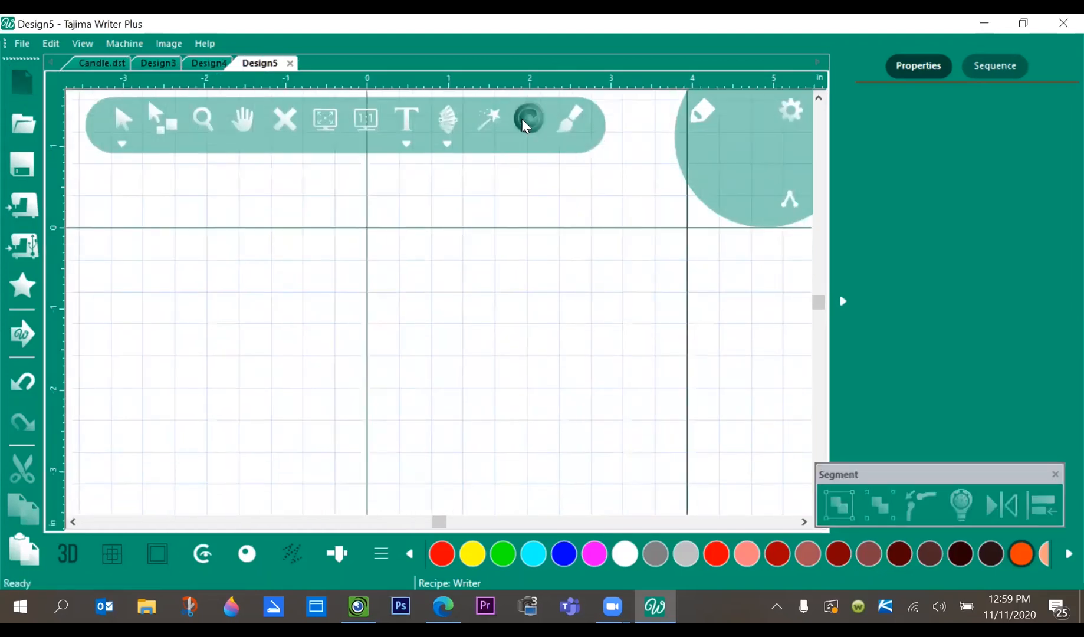
click(529, 121)
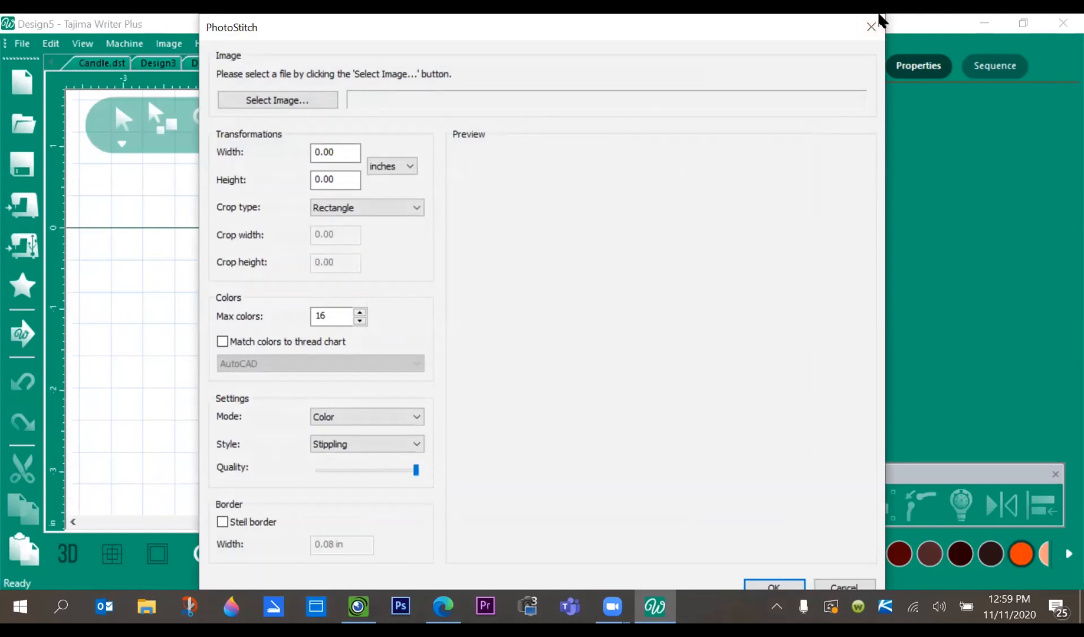
click(268, 99)
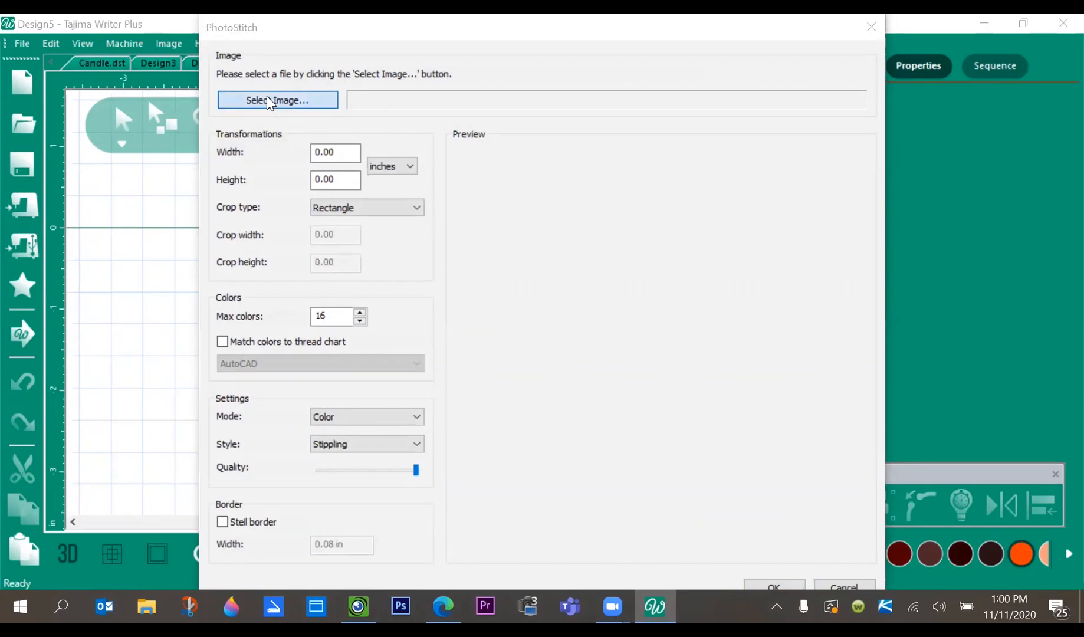
scroll(517, 251, down, 3)
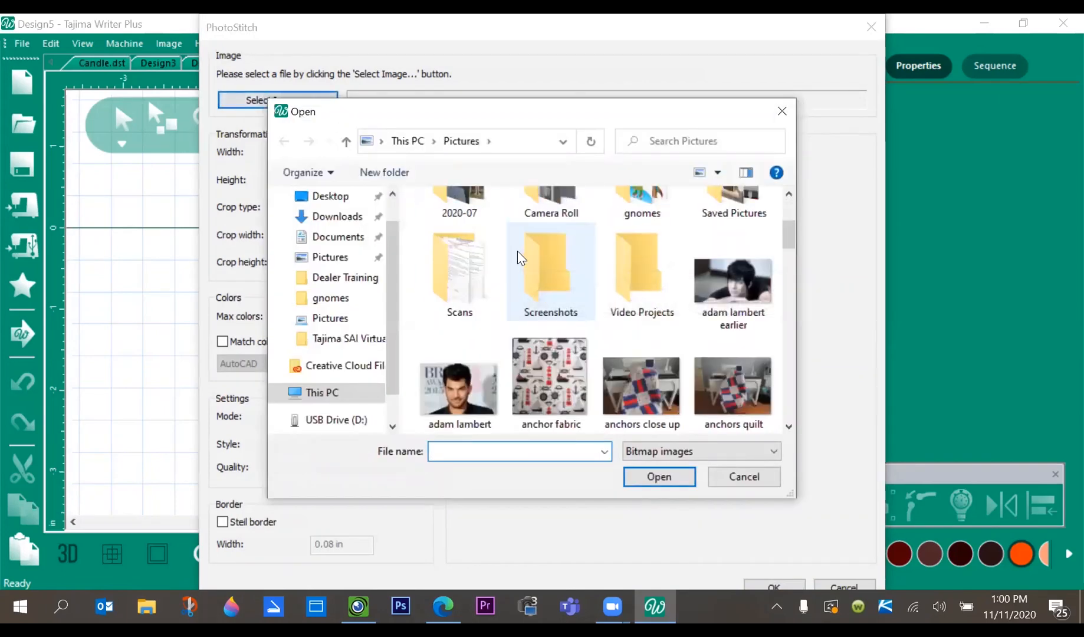
scroll(512, 251, down, 10)
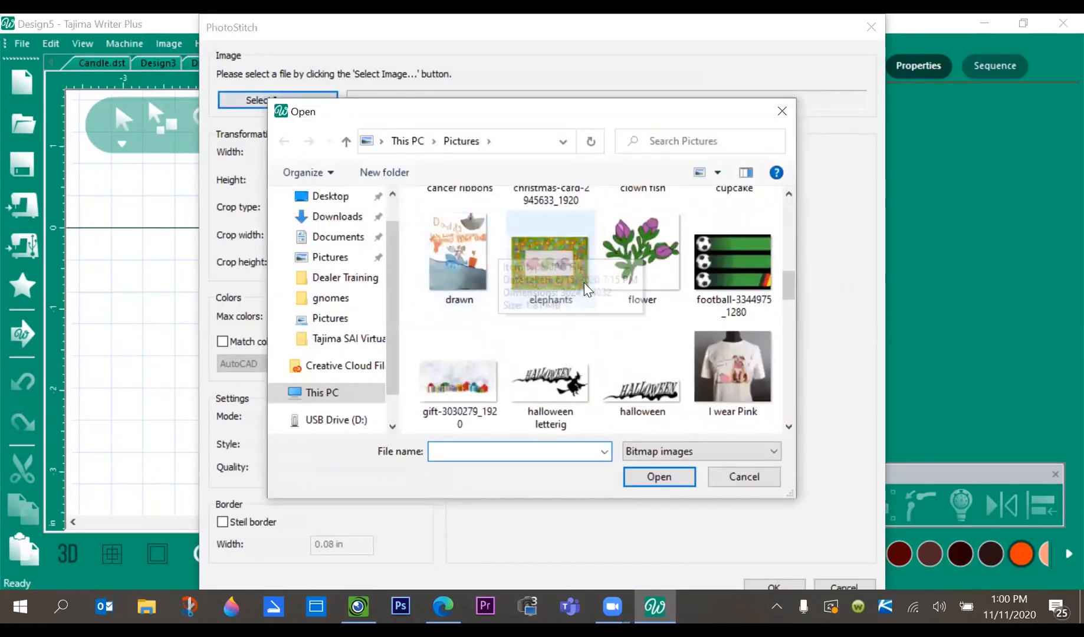
click(460, 362)
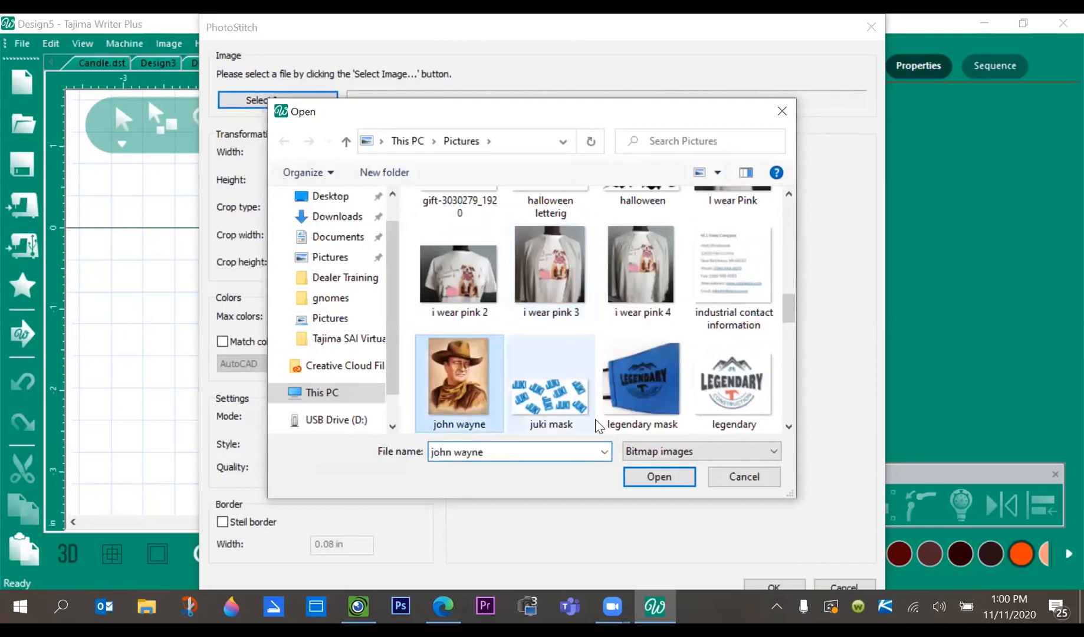
click(657, 477)
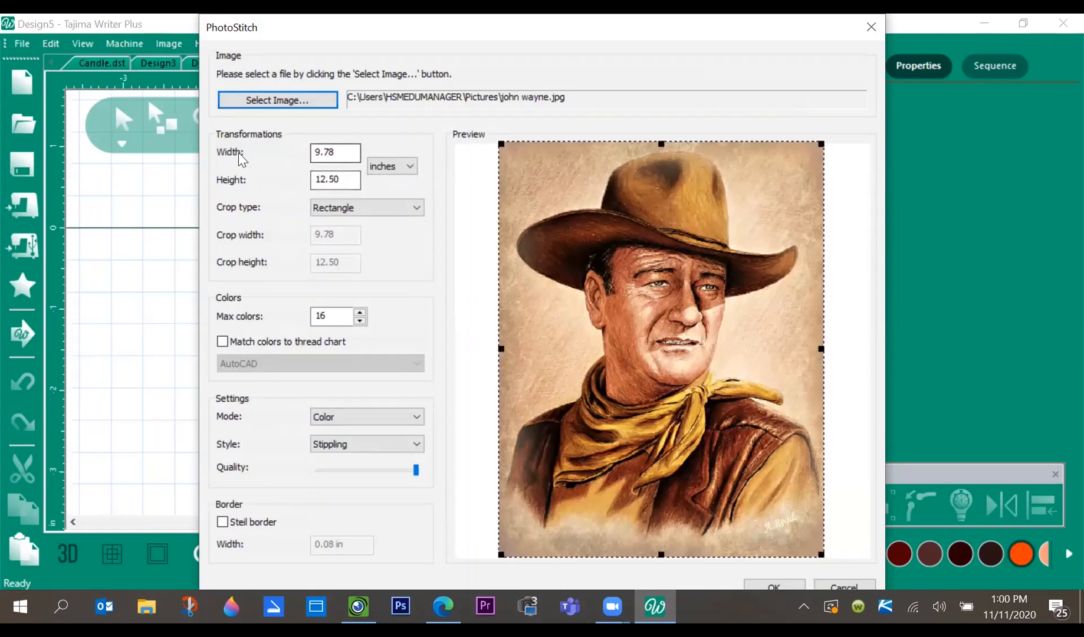
Set the photo's width to 7 inches and then its height to 9 inches, keeping the Rectangle crop type
click(340, 150)
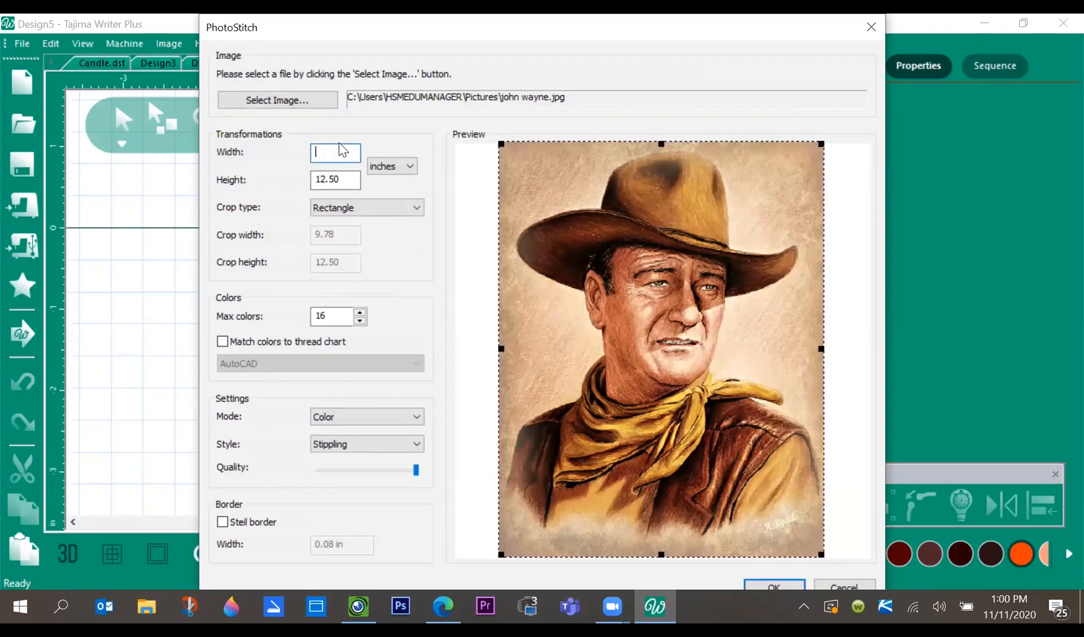
text(7)
click(345, 178)
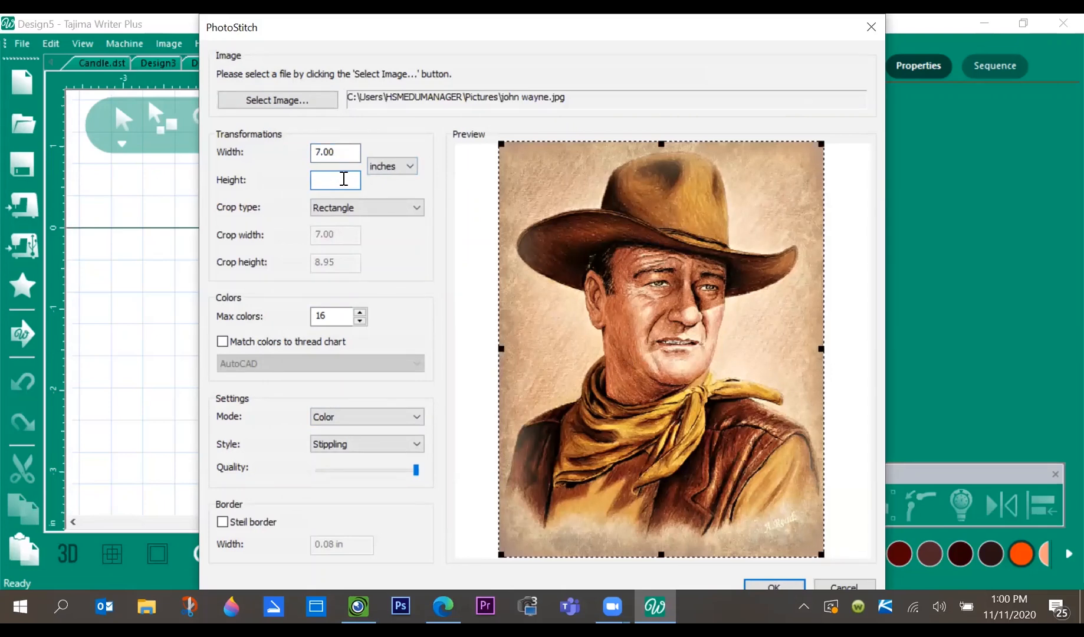
text(9)
key(Return)
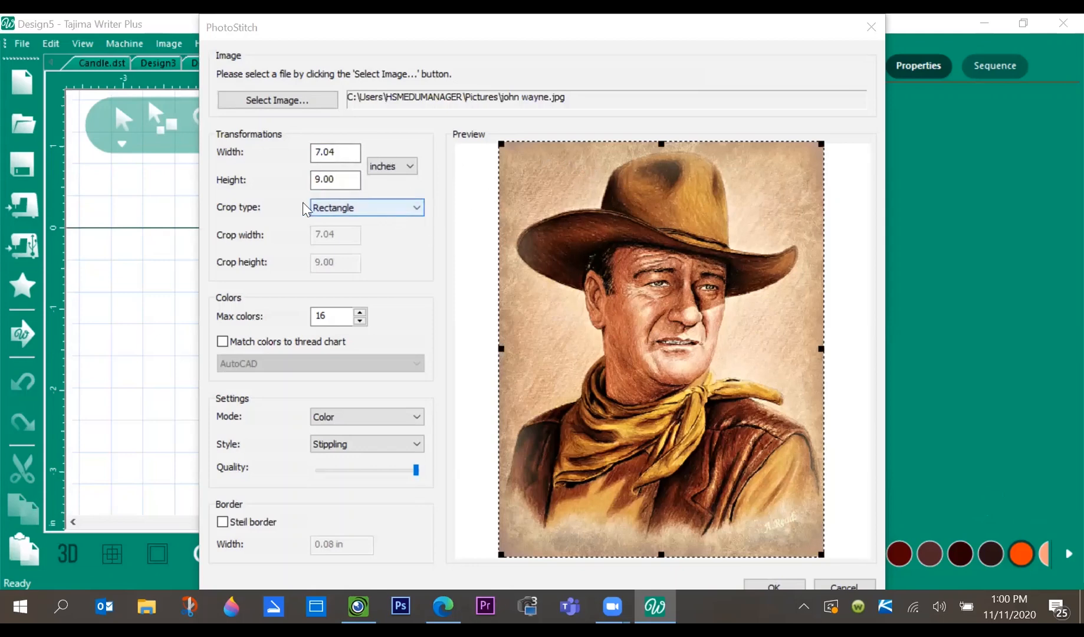
click(416, 210)
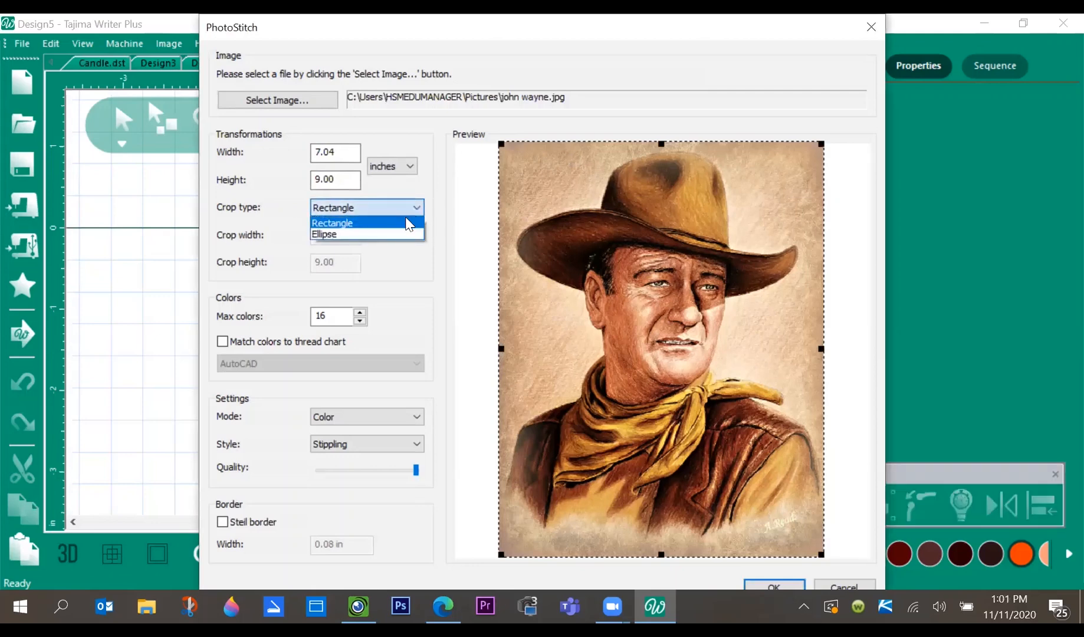
click(415, 220)
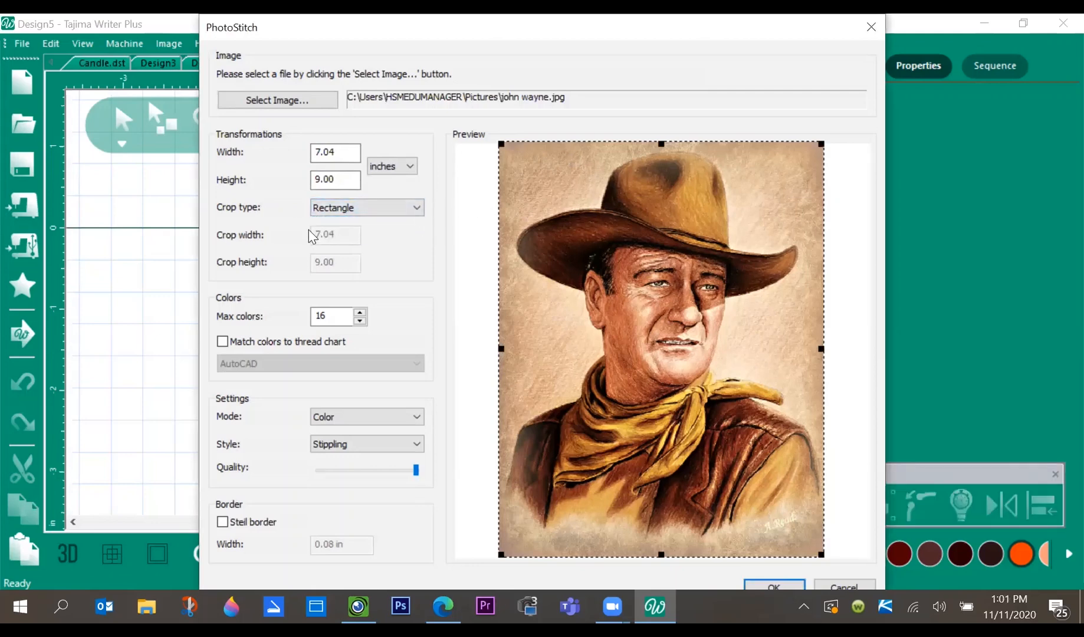
Reduce the maximum number of colors for the photo to 6
click(357, 320)
click(356, 320)
click(356, 320)
click(357, 320)
click(357, 320)
click(358, 320)
click(358, 320)
click(358, 320)
click(358, 320)
click(358, 320)
click(358, 320)
click(359, 321)
click(359, 322)
Set the PhotoStitch mode to Sepia, keep the Stippling style, and generate the stitched portrait
click(417, 418)
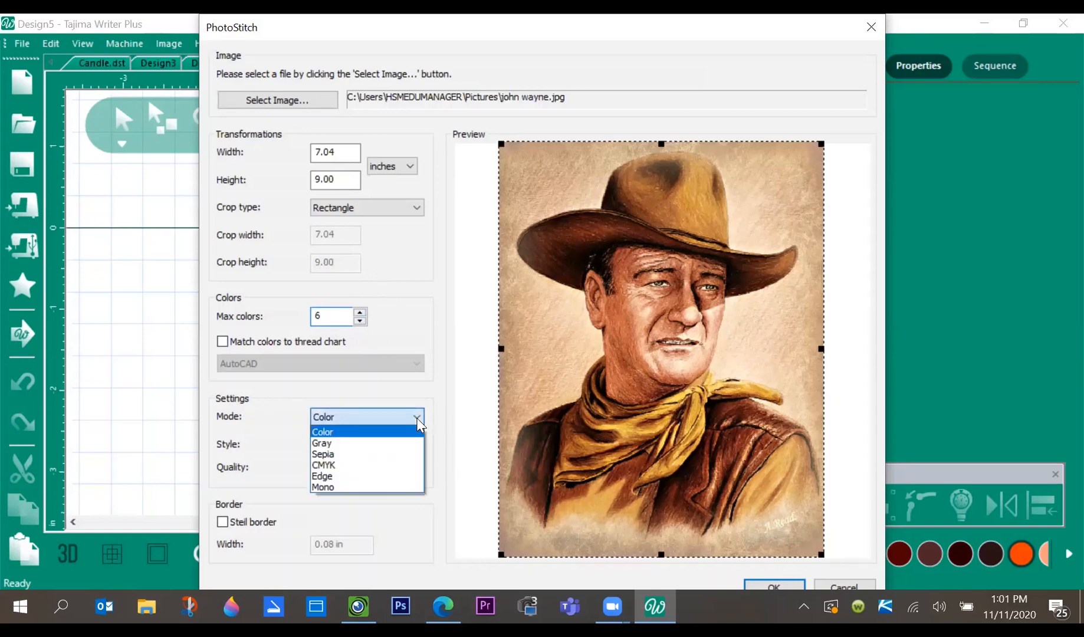
click(380, 444)
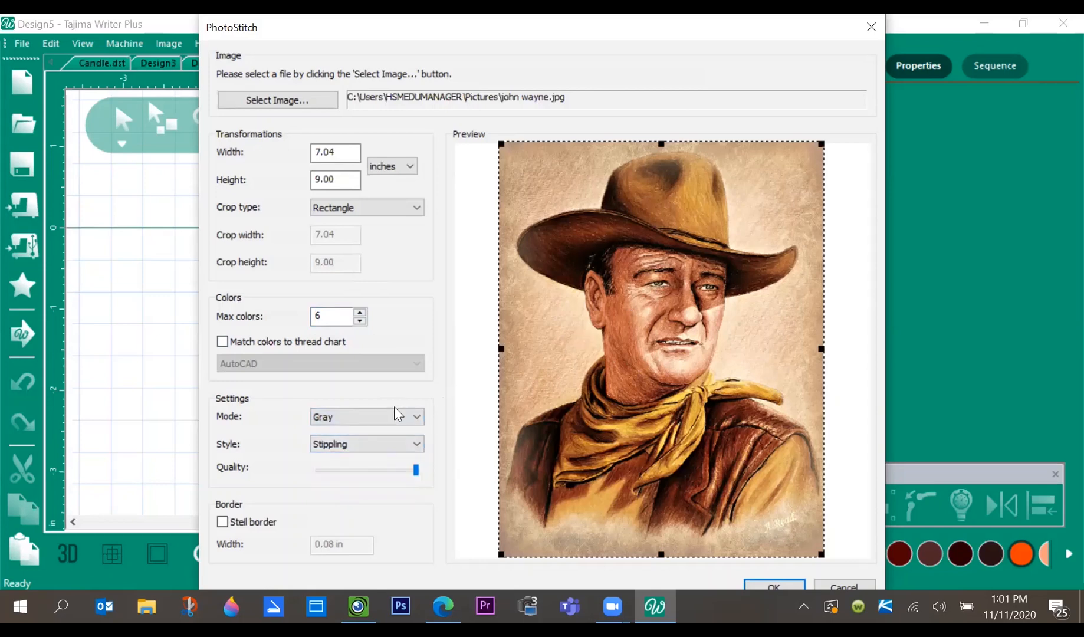
click(416, 418)
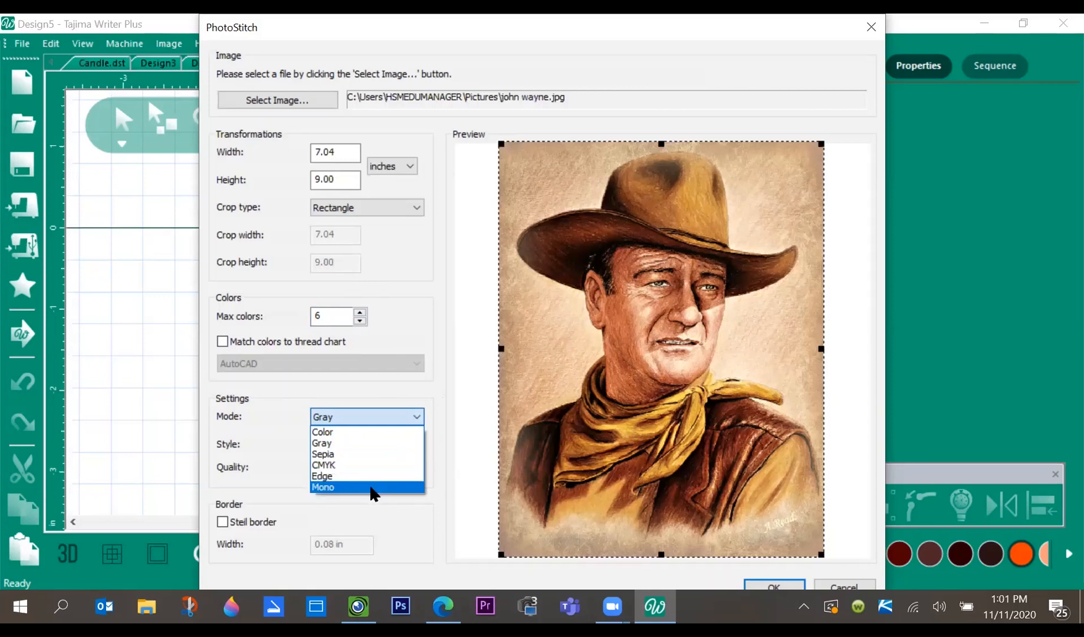
click(373, 454)
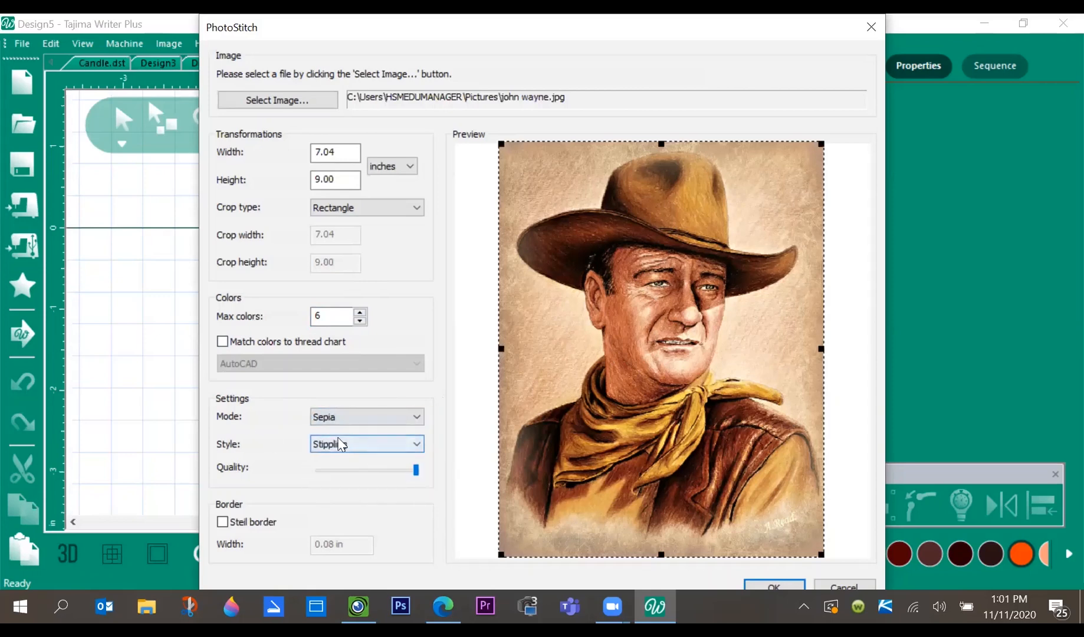
click(417, 446)
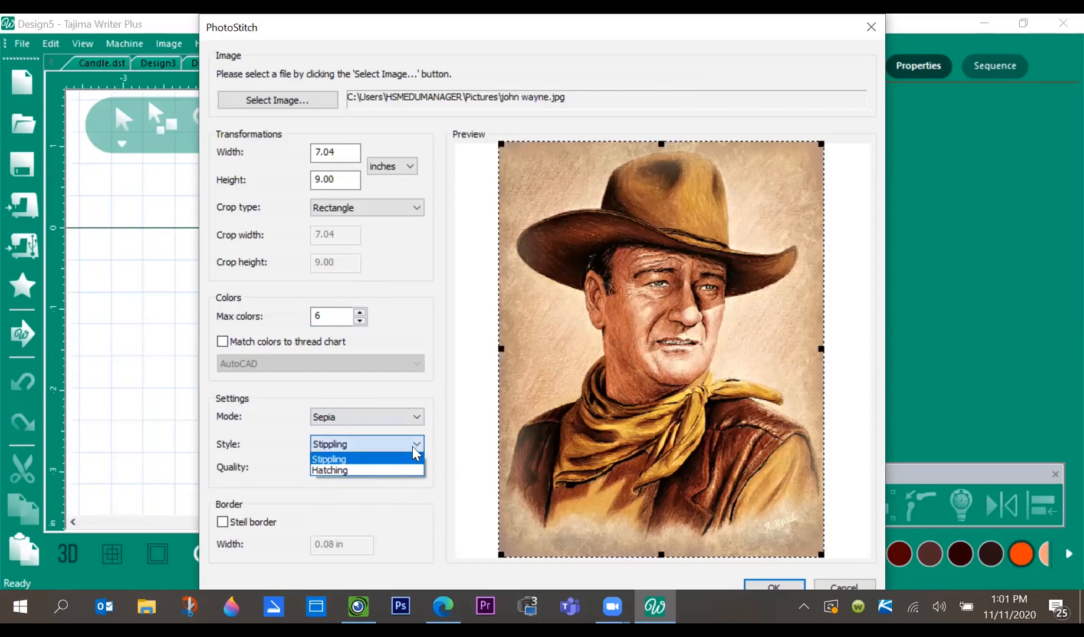
click(373, 443)
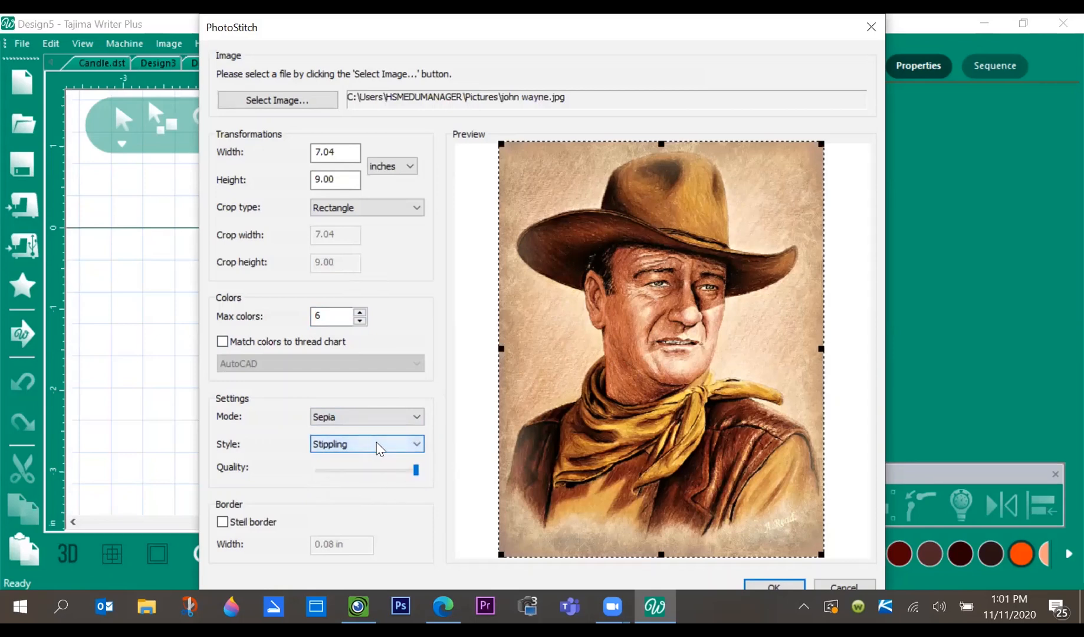
click(771, 583)
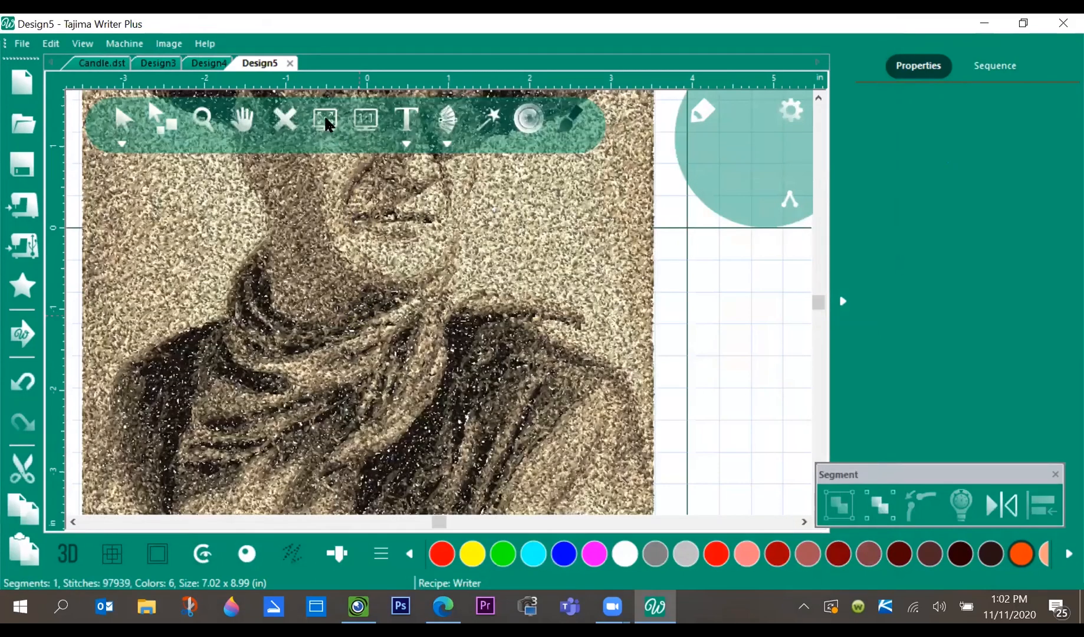
Select the whole stitched portrait and rotate it a quarter turn counterclockwise so it lies lengthwise within the hoop
click(326, 121)
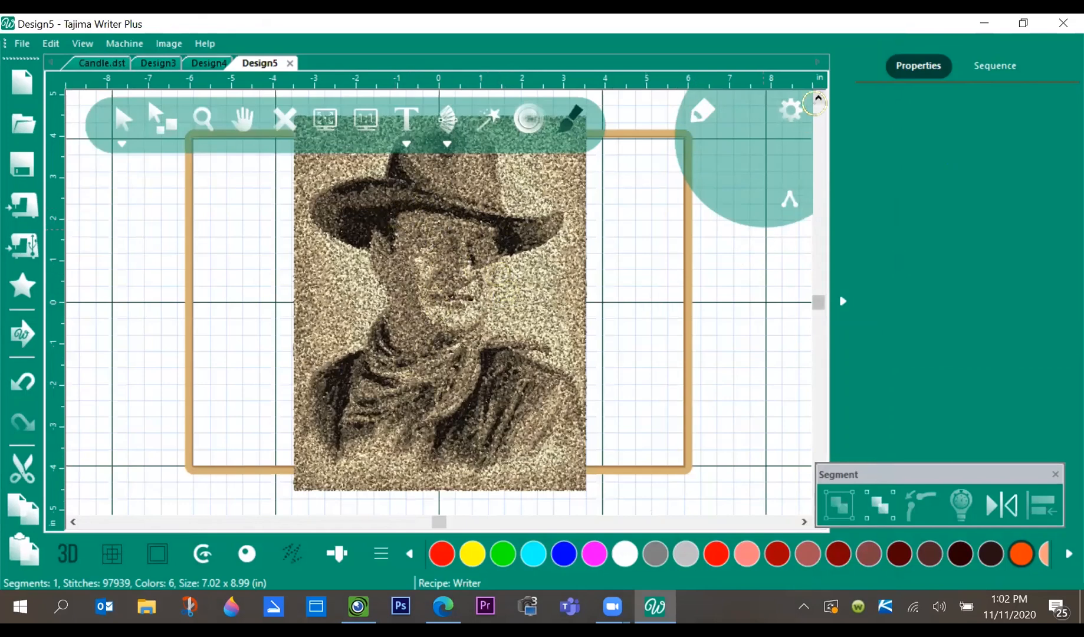
click(816, 100)
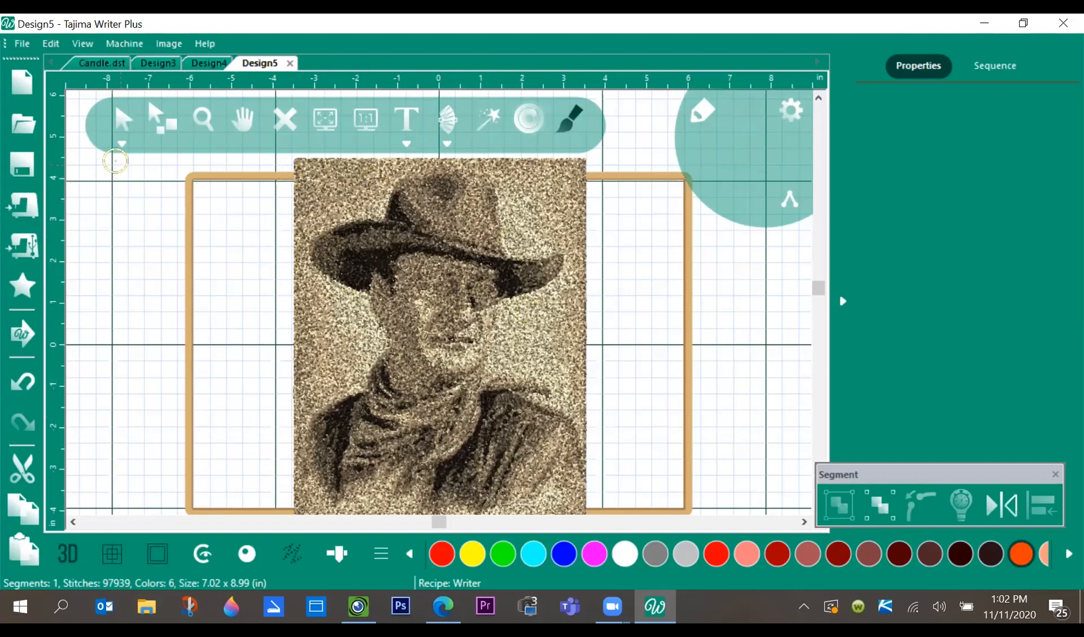
click(121, 138)
click(213, 118)
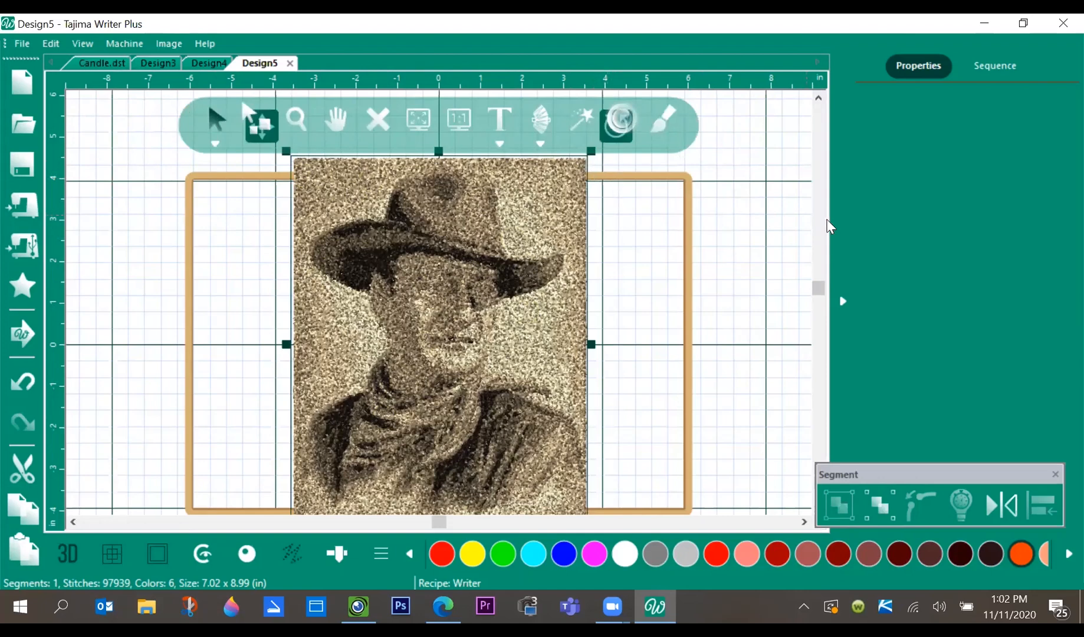
scroll(476, 290, down, 1)
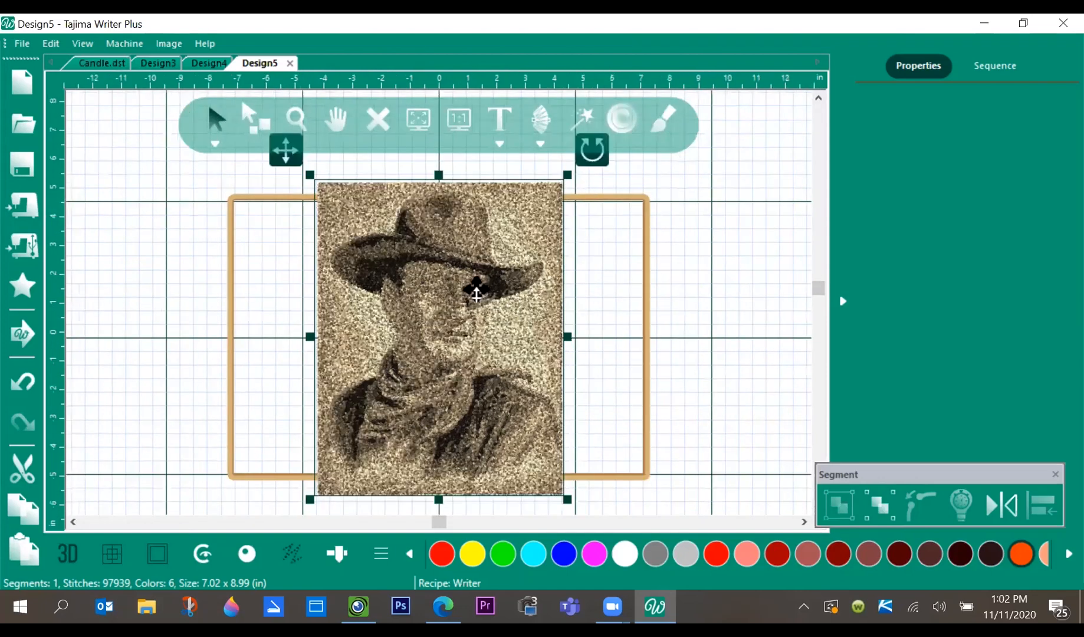
drag(565, 168, 278, 207)
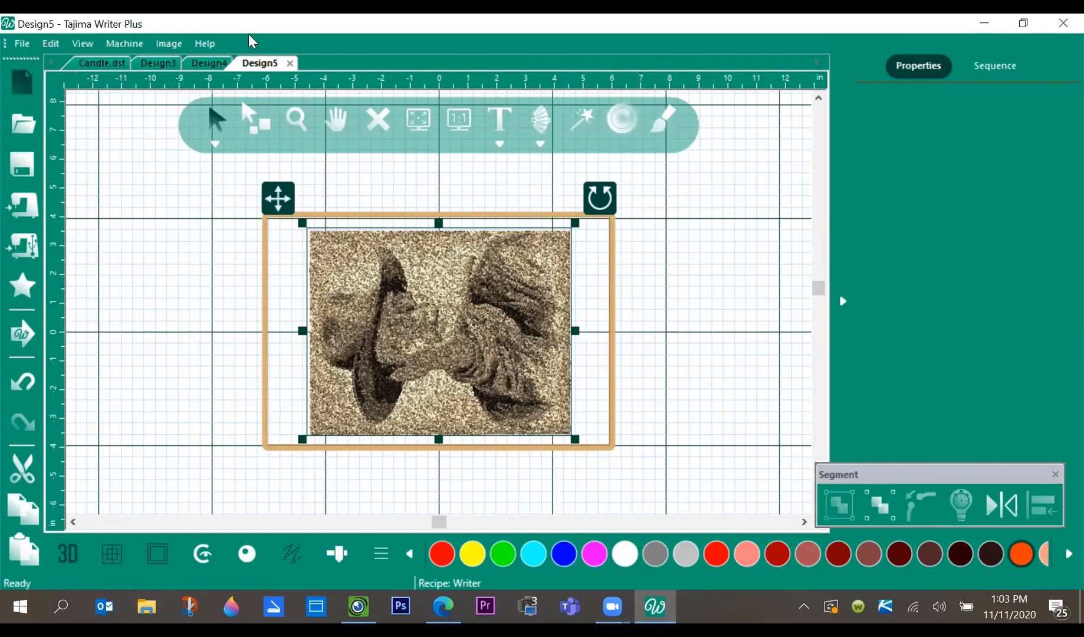
Create a new blank design
key(ctrl+n)
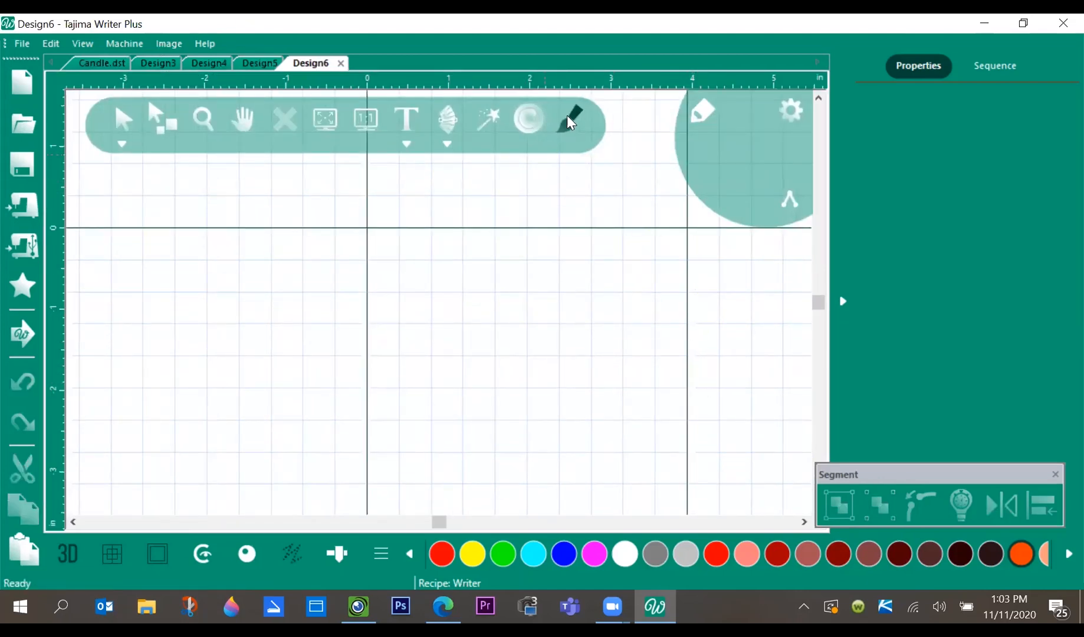
click(325, 119)
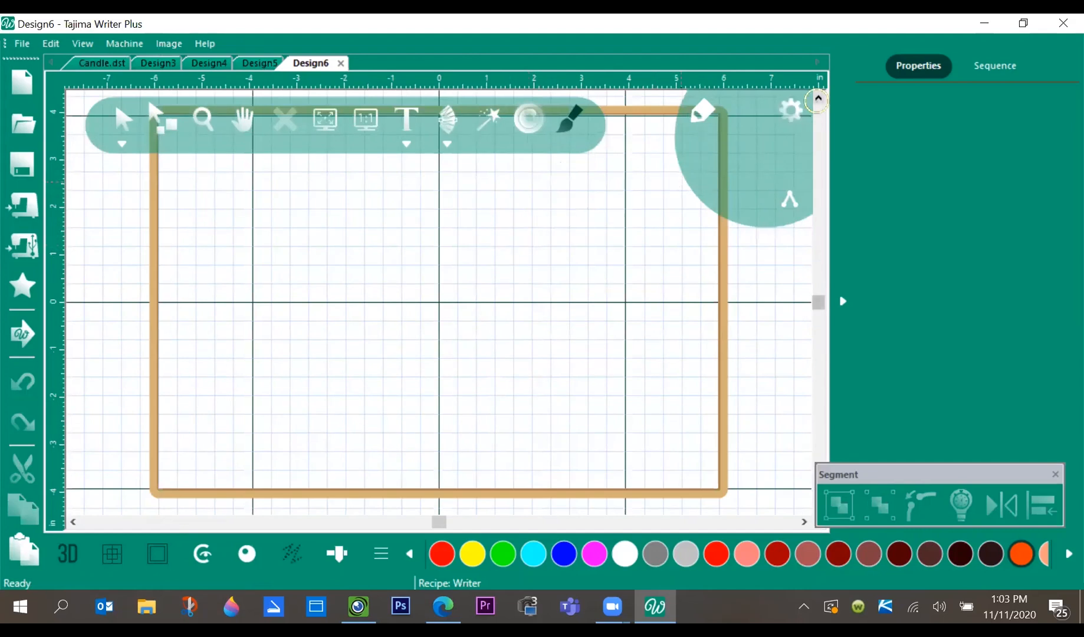
click(818, 98)
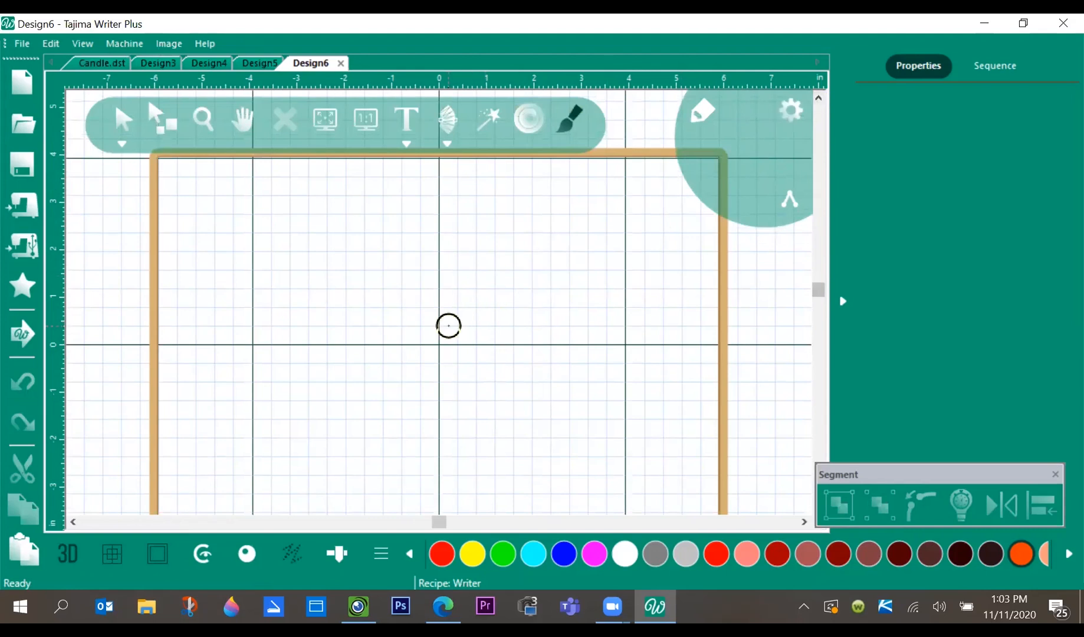
scroll(444, 316, down, 1)
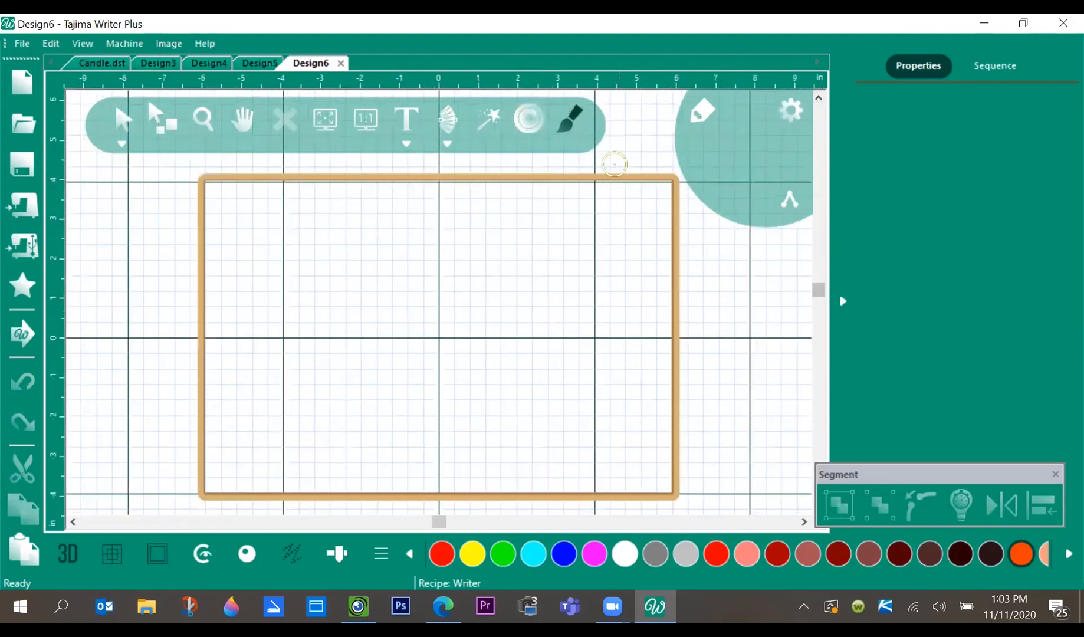
With the Brush tool's slanted-nib brush listed before Calligraphy 145, draw a thin wavy stroke about 0.69 x 1.67 in near the hoop's upper left corner
click(572, 125)
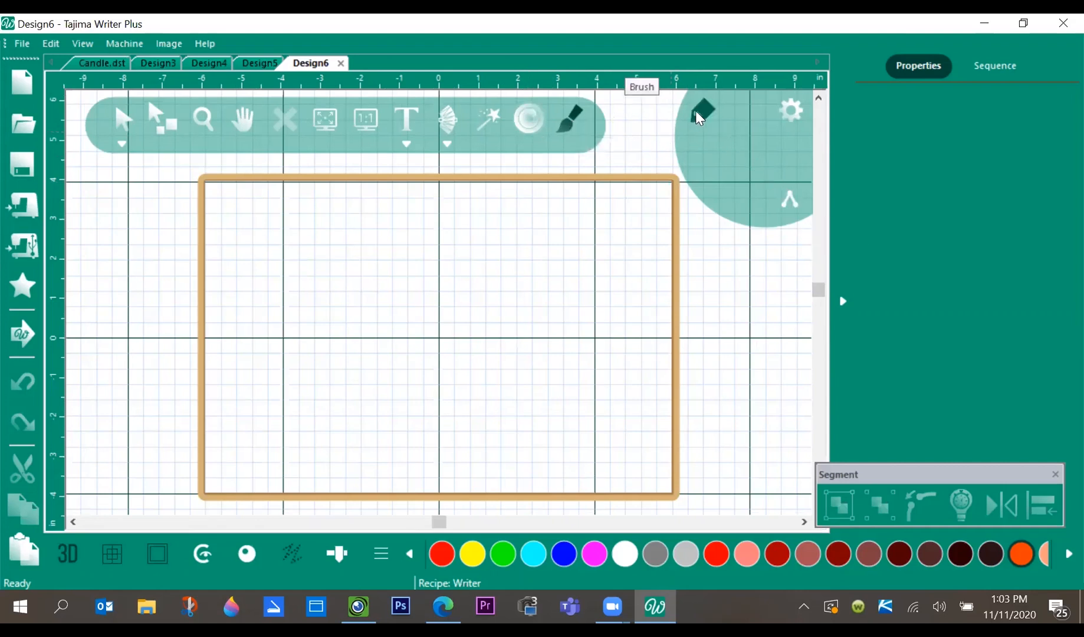
click(699, 118)
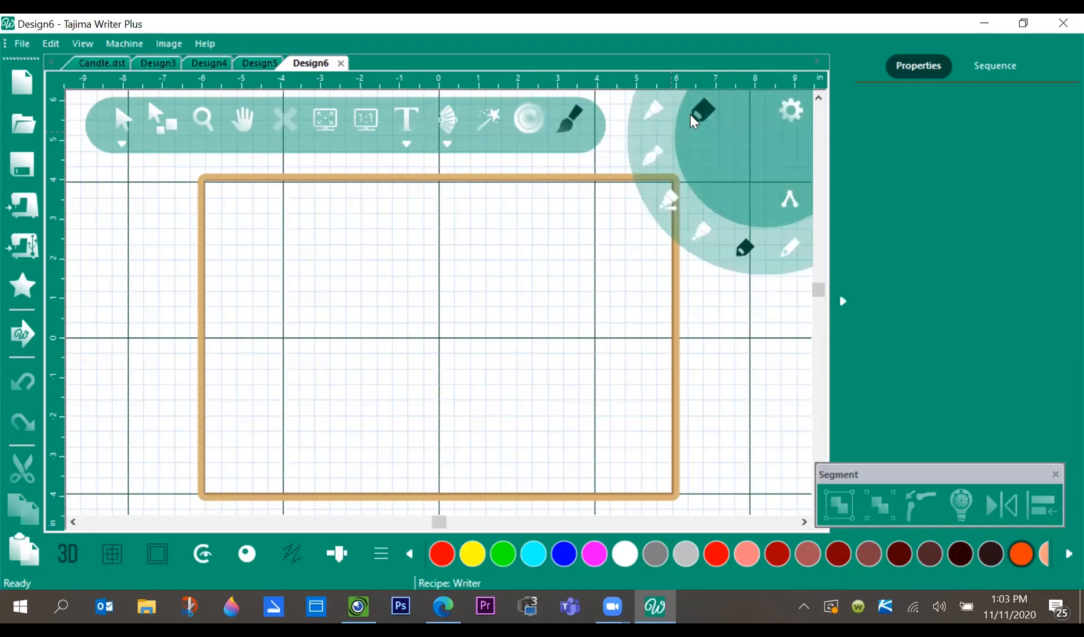
click(654, 112)
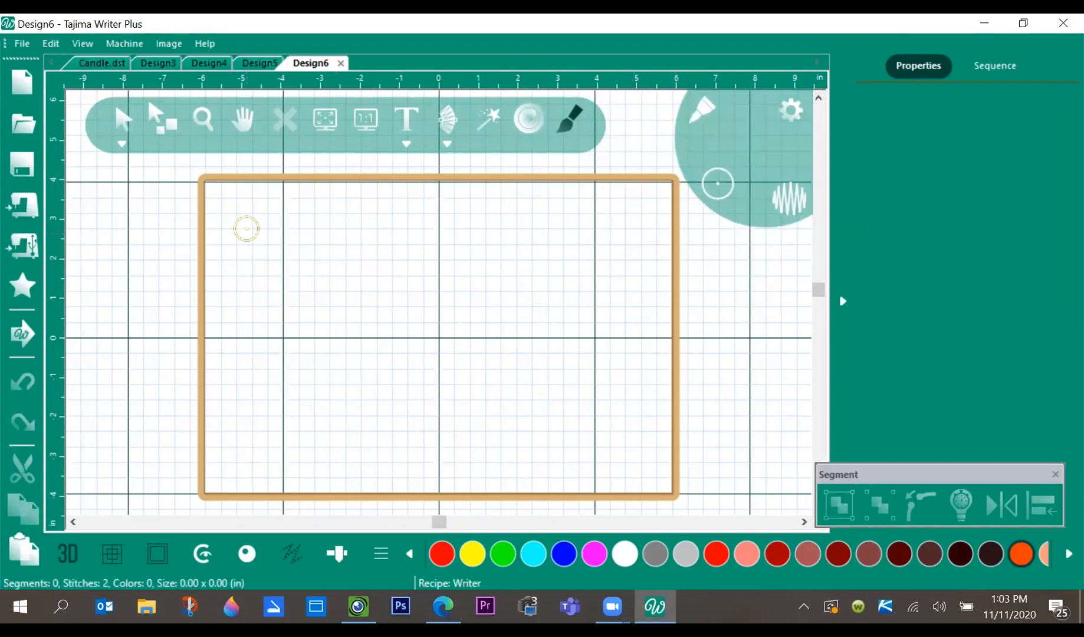
drag(235, 226, 264, 293)
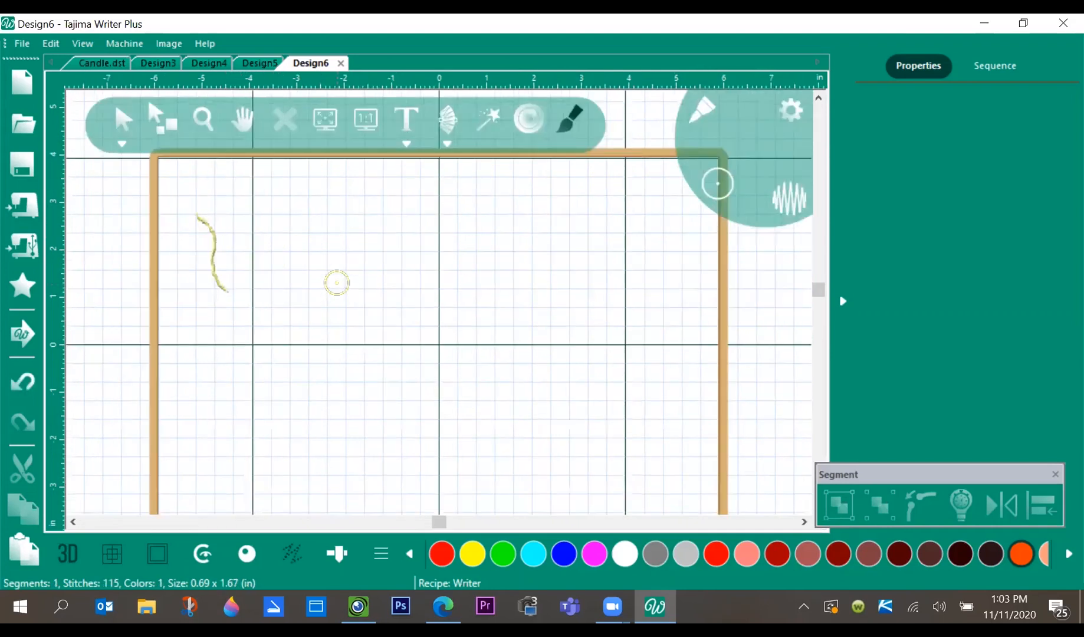
Choose a brush size larger than 1.00 mm and draw a thicker downward stroke about 1.8 in tall beside the first one
scroll(337, 283, up, 1)
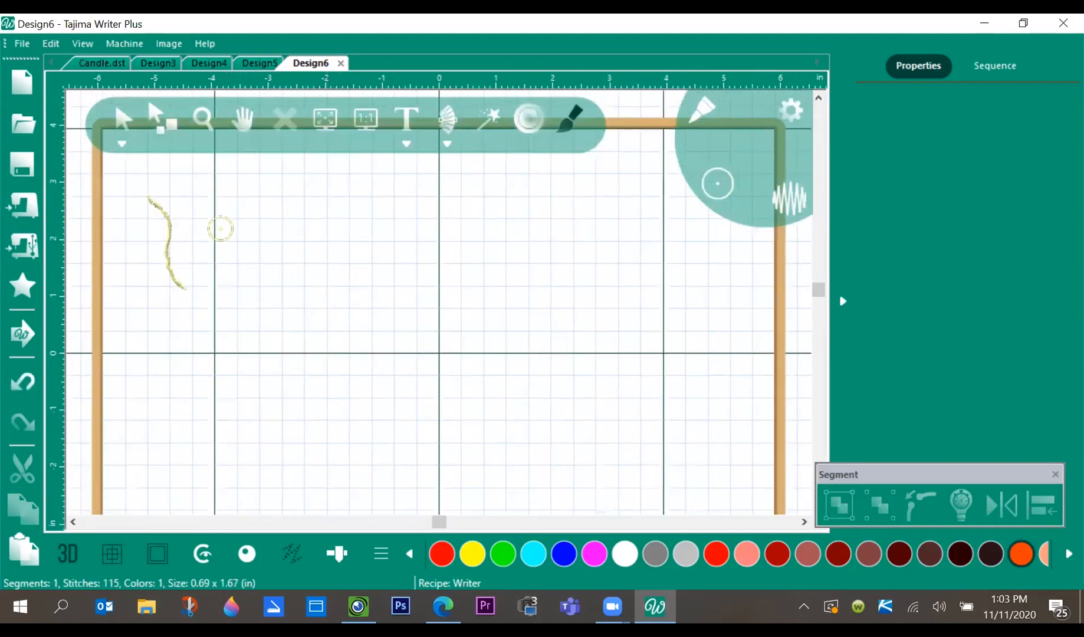
click(717, 185)
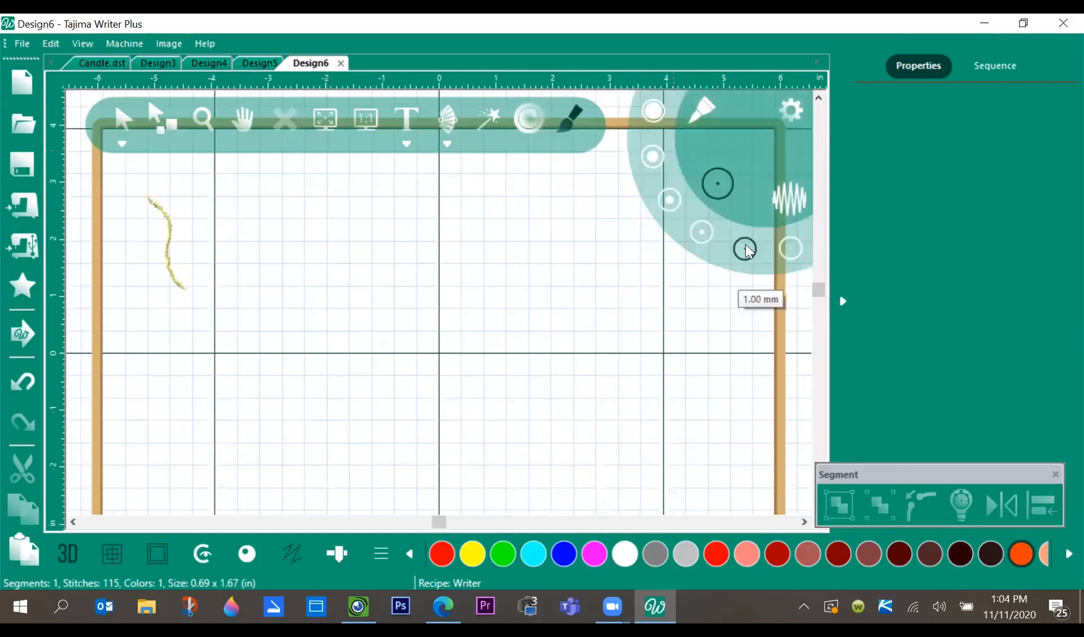
click(670, 201)
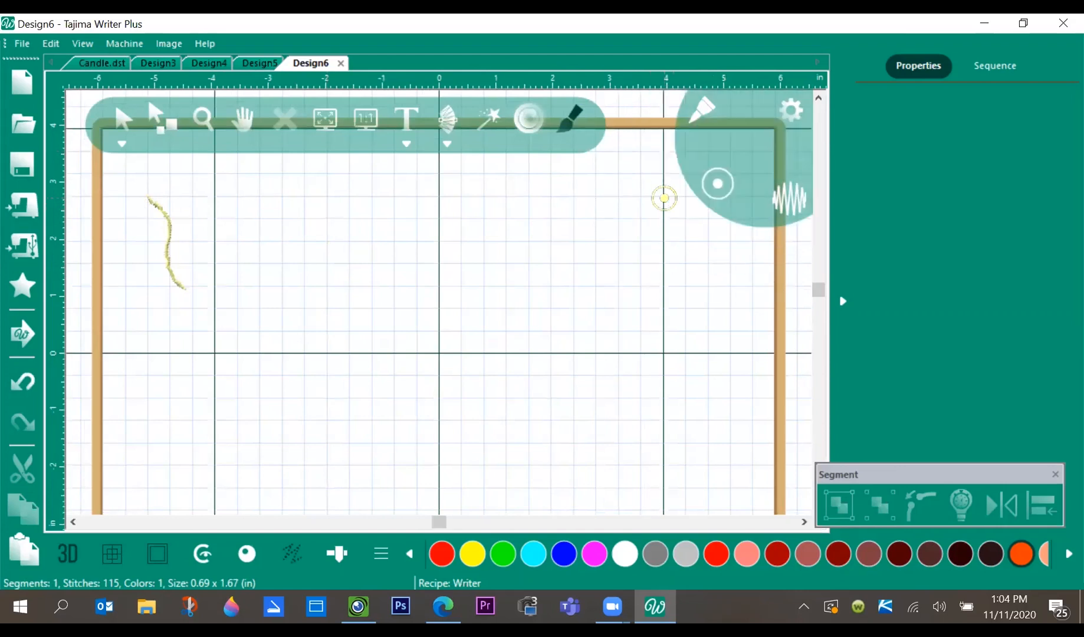
mouse_move(192, 188)
mouse_down()
mouse_move(215, 203)
mouse_move(236, 289)
mouse_up()
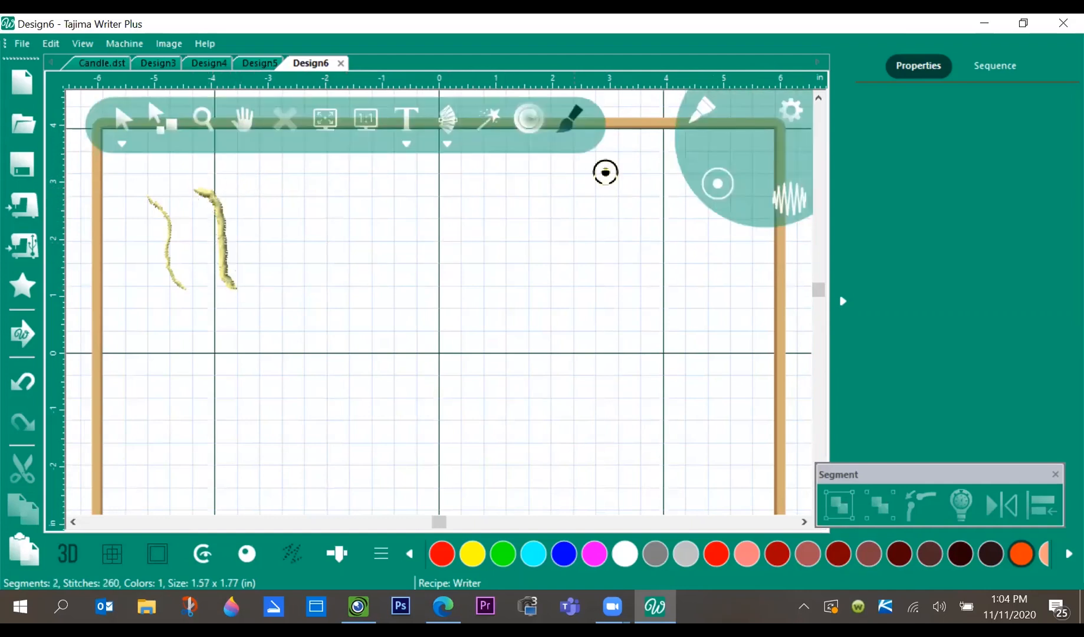
Switch the brush to Calligraphy 145 and draw a looping stroke about 2.7 in wide beside the thick stroke
click(698, 112)
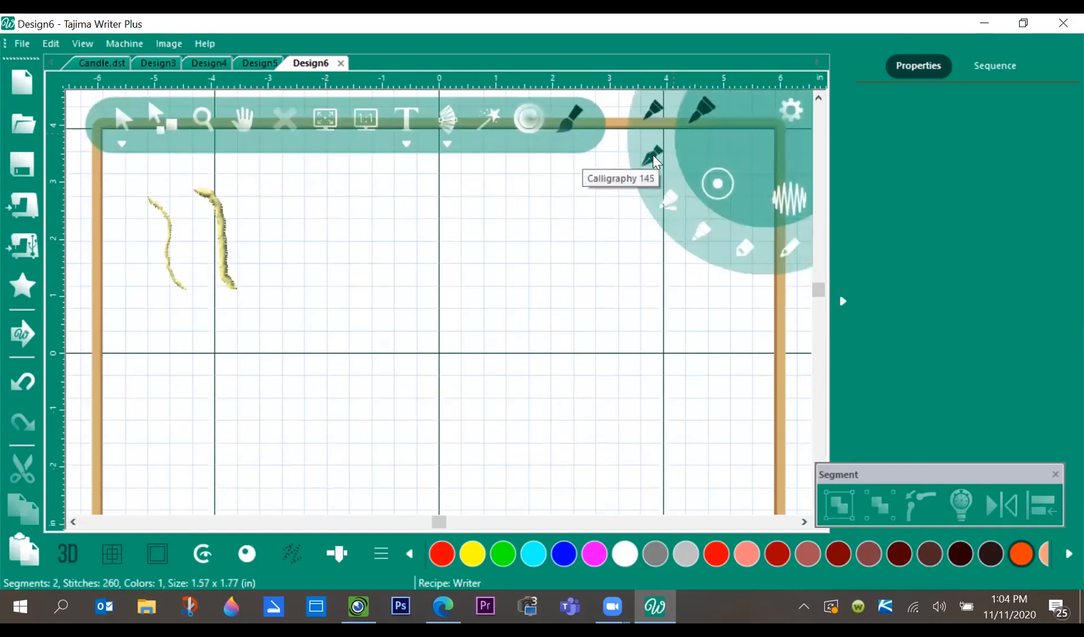
click(652, 154)
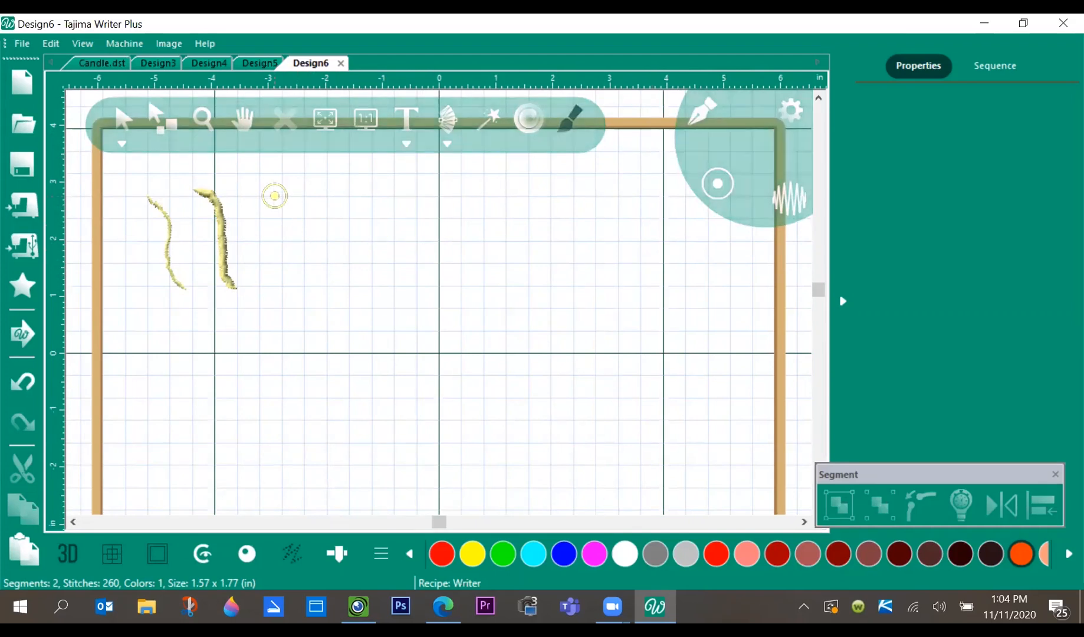
mouse_move(273, 196)
mouse_down()
mouse_move(326, 201)
mouse_move(372, 184)
mouse_move(350, 166)
mouse_move(288, 229)
mouse_move(230, 254)
mouse_move(243, 221)
mouse_move(363, 237)
mouse_up()
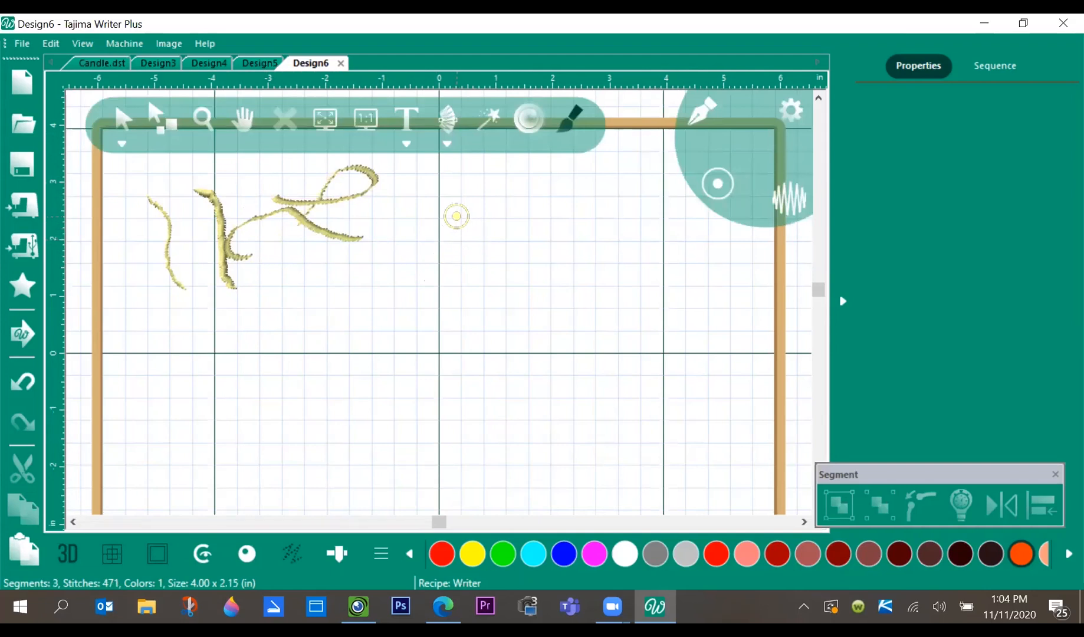
mouse_move(455, 214)
mouse_down()
mouse_move(498, 205)
mouse_move(434, 236)
mouse_move(461, 229)
mouse_move(487, 242)
mouse_up()
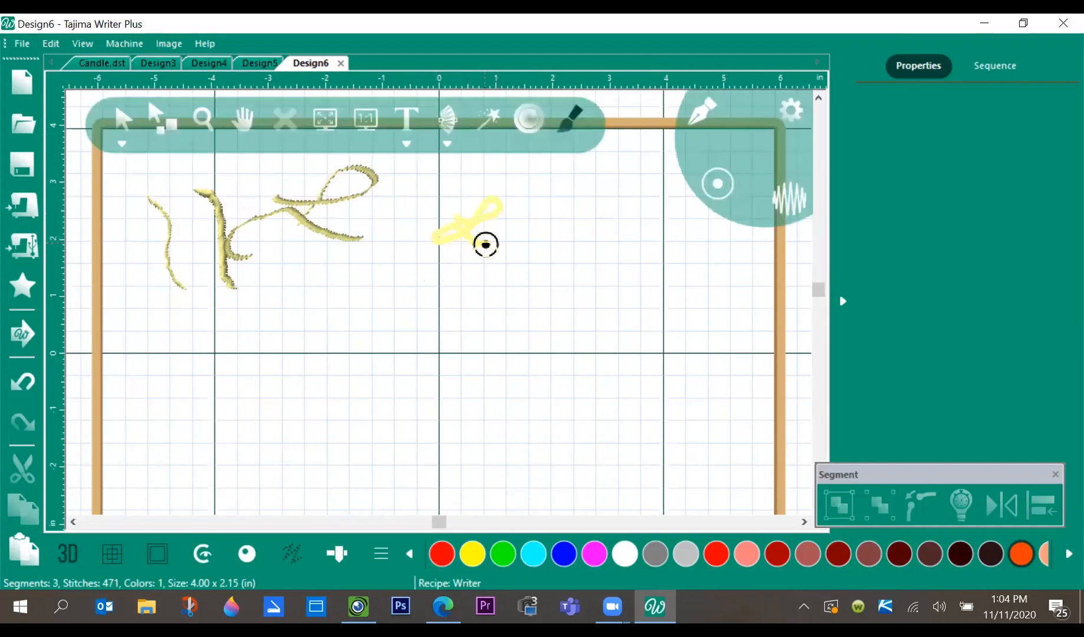
mouse_move(488, 310)
mouse_down()
mouse_move(534, 267)
mouse_move(546, 217)
mouse_move(563, 246)
mouse_move(604, 261)
mouse_up()
mouse_move(475, 352)
mouse_down()
mouse_move(513, 372)
mouse_move(523, 436)
mouse_move(521, 399)
mouse_move(583, 309)
mouse_up()
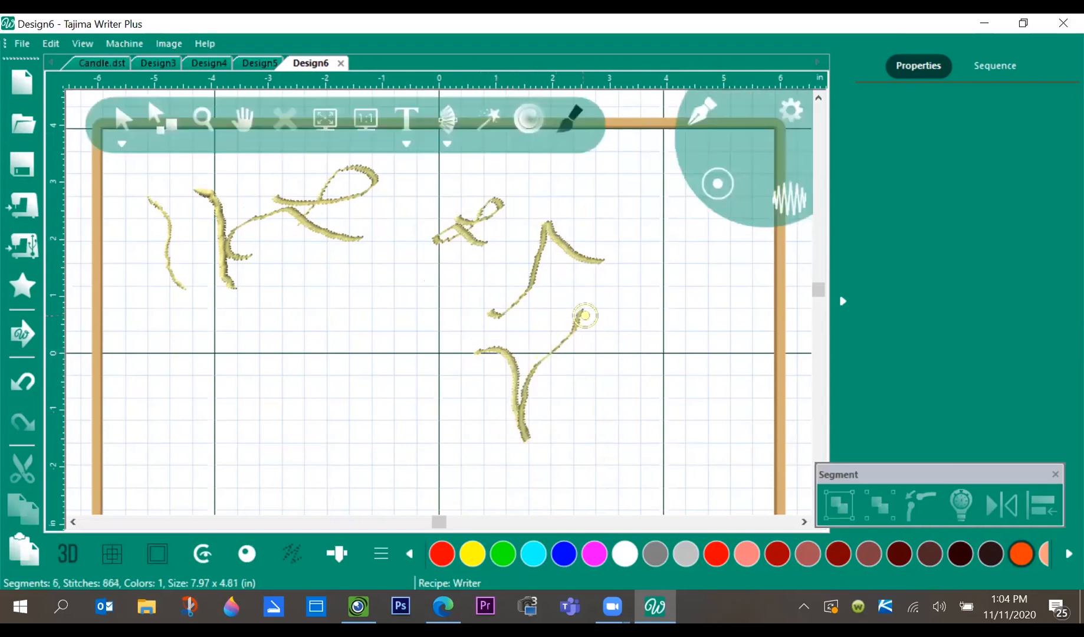
click(23, 382)
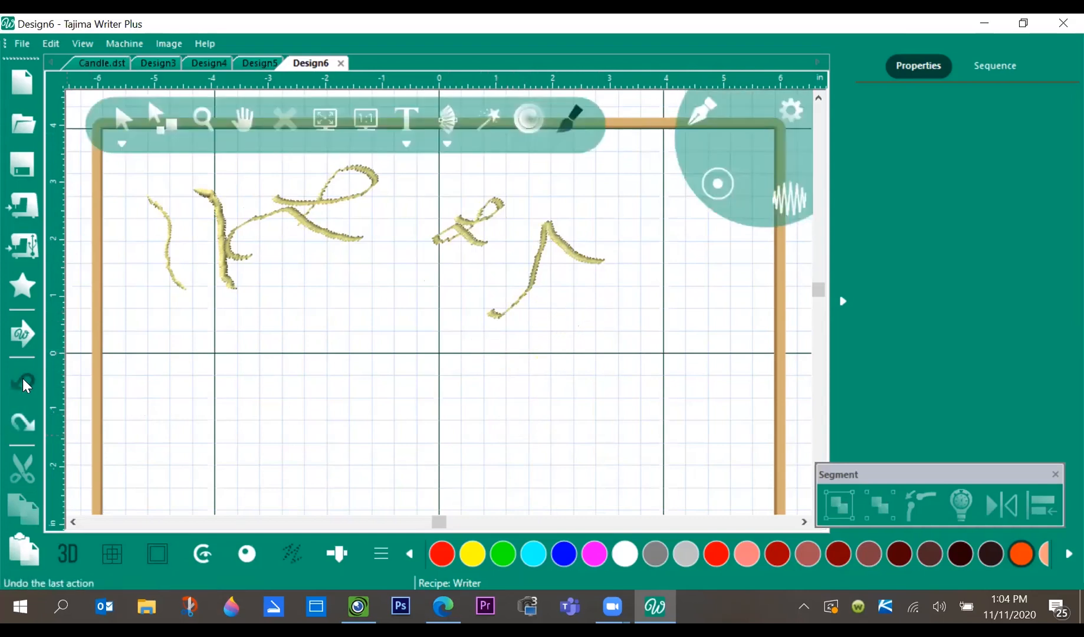
click(23, 382)
click(23, 382)
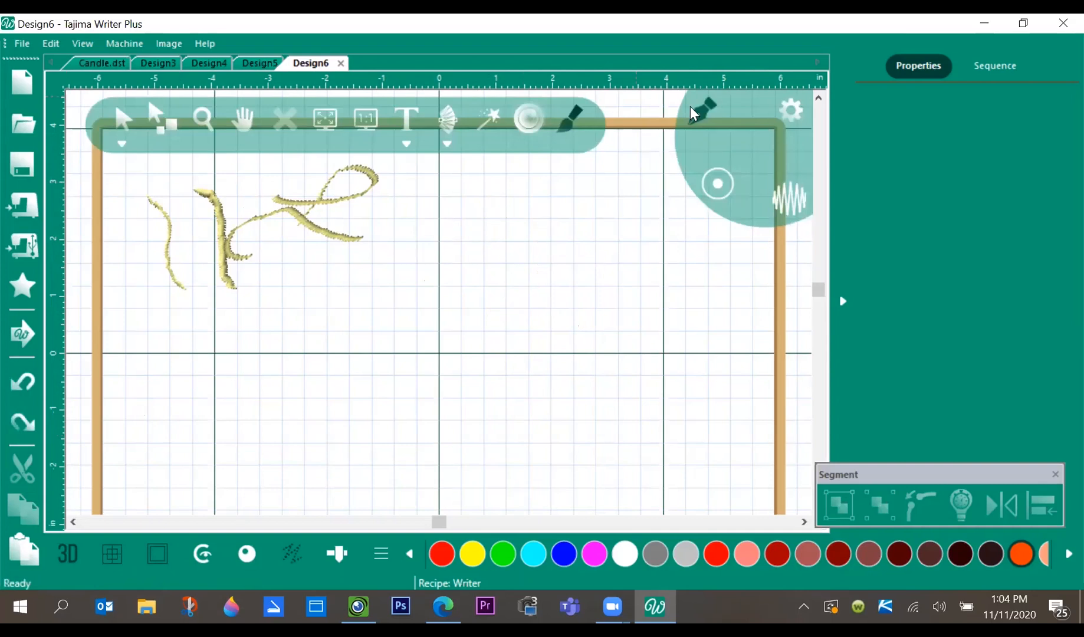
Switch to the marker-shaped brush and draw a curving S-like stroke about 3.3 in tall down the middle of the hoop
click(688, 107)
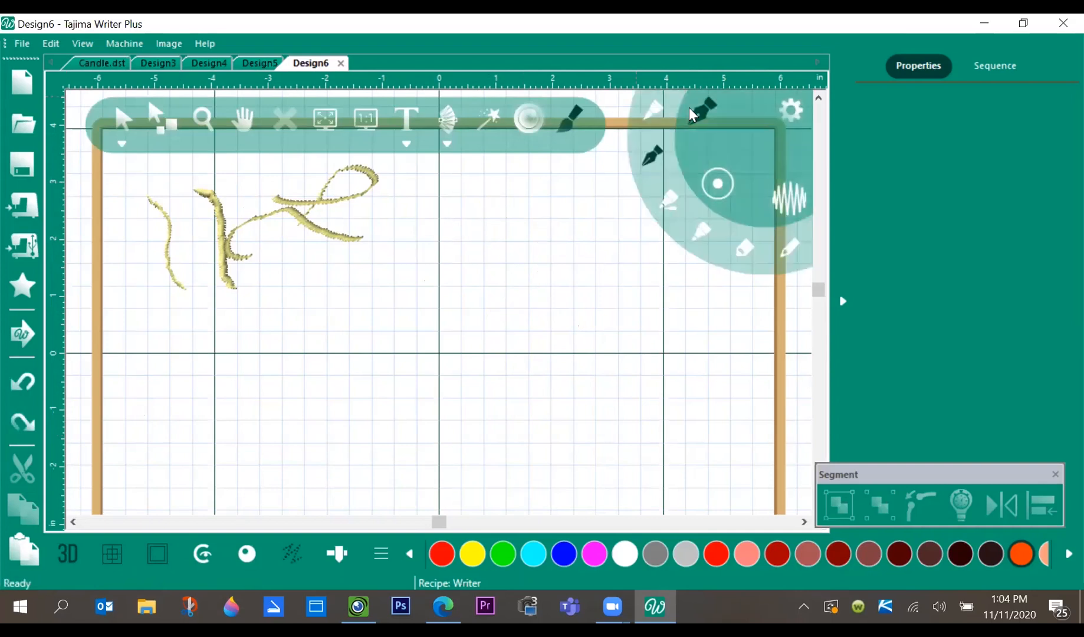
click(696, 241)
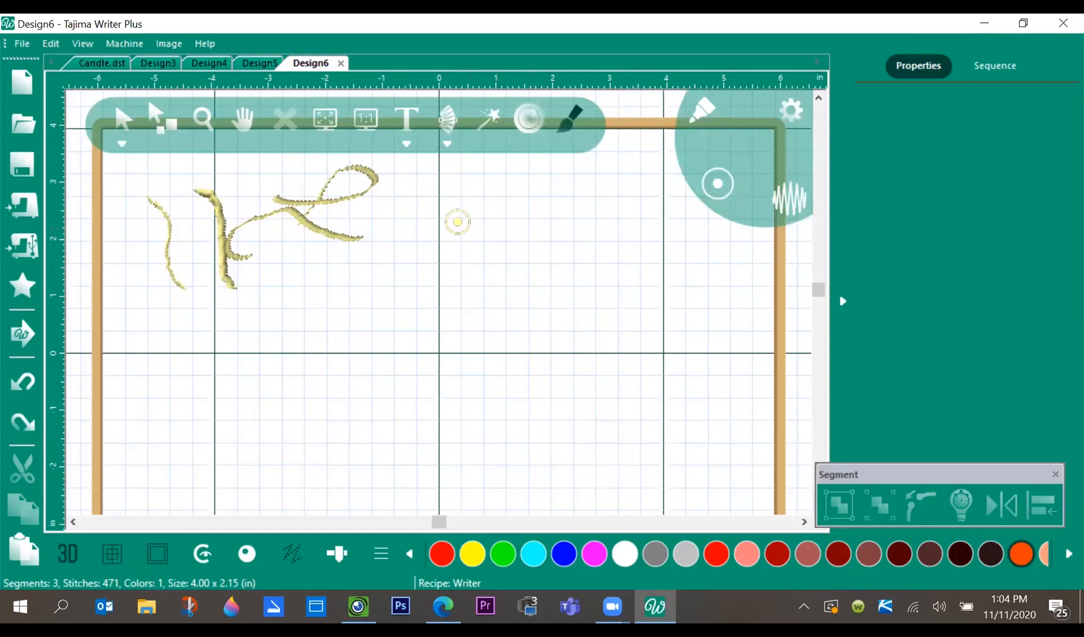
mouse_move(452, 220)
mouse_down()
mouse_move(482, 241)
mouse_move(450, 324)
mouse_move(460, 378)
mouse_move(518, 406)
mouse_up()
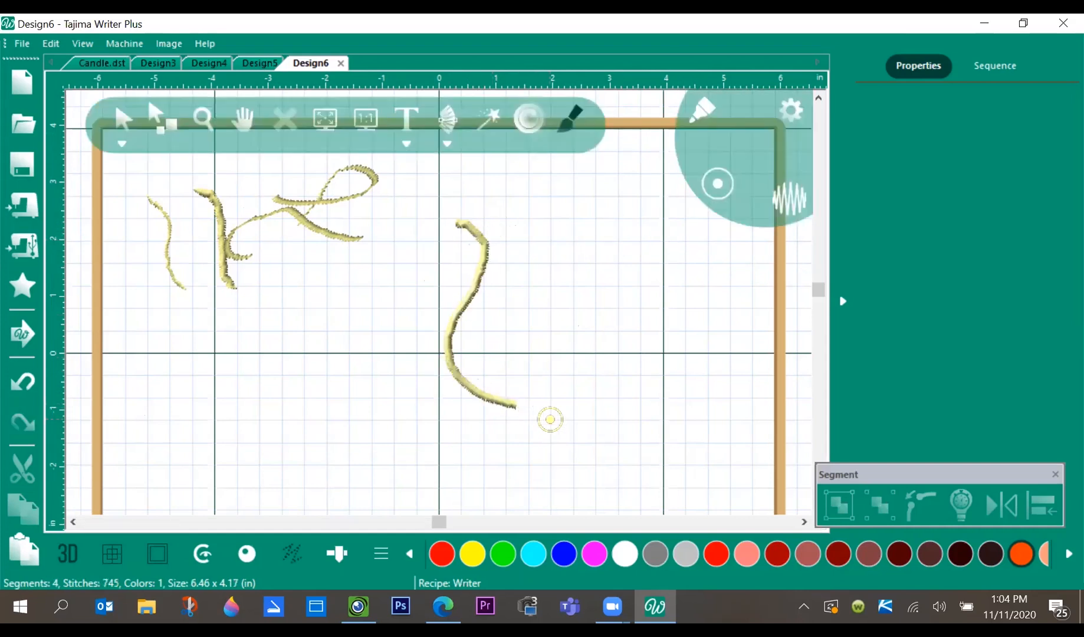
Switch the brush to Run Bean and draw a thin wavy stroke about 2.8 in tall beside the S-like stroke
click(703, 111)
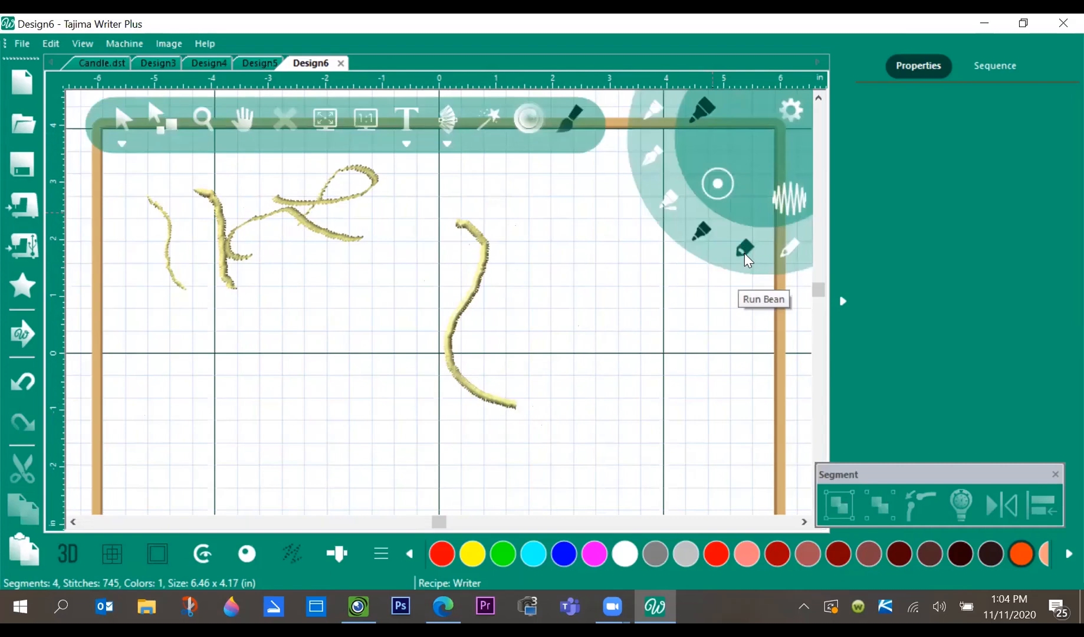
click(744, 253)
mouse_move(565, 257)
mouse_down()
mouse_move(563, 357)
mouse_move(579, 386)
mouse_up()
Switch to the Width brush at its largest size and draw a thick downward stroke about 3 in tall beside the Run Bean line
click(701, 121)
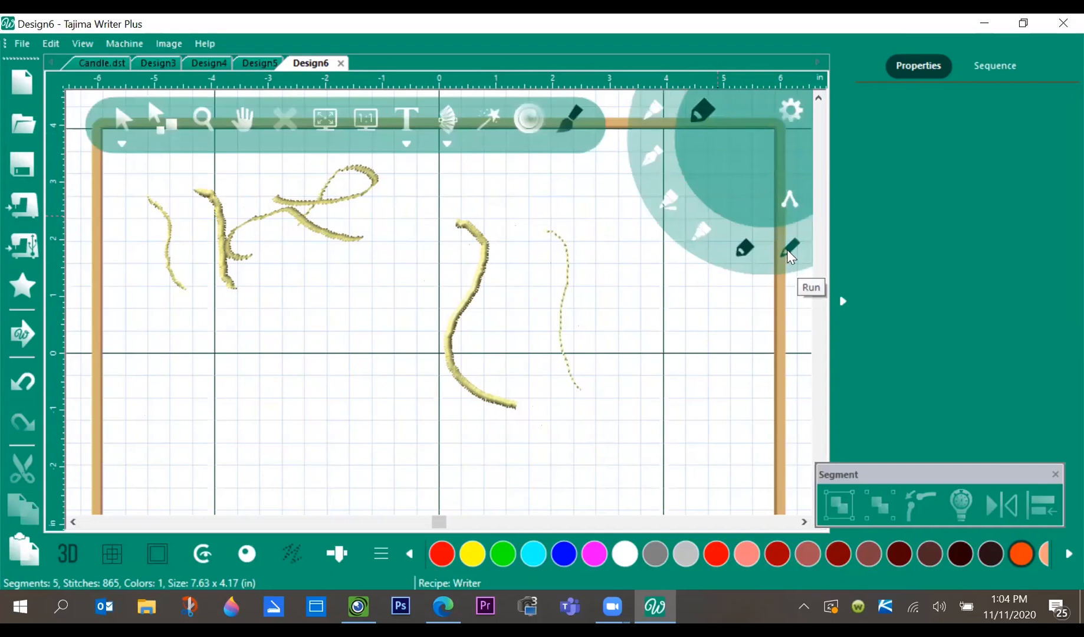
click(696, 235)
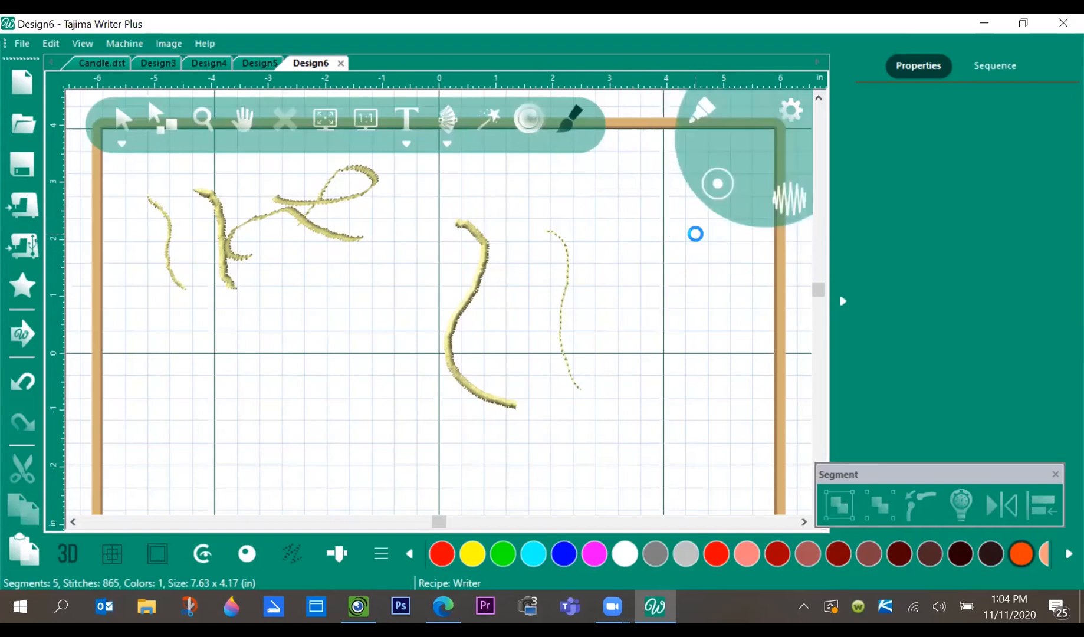
click(718, 184)
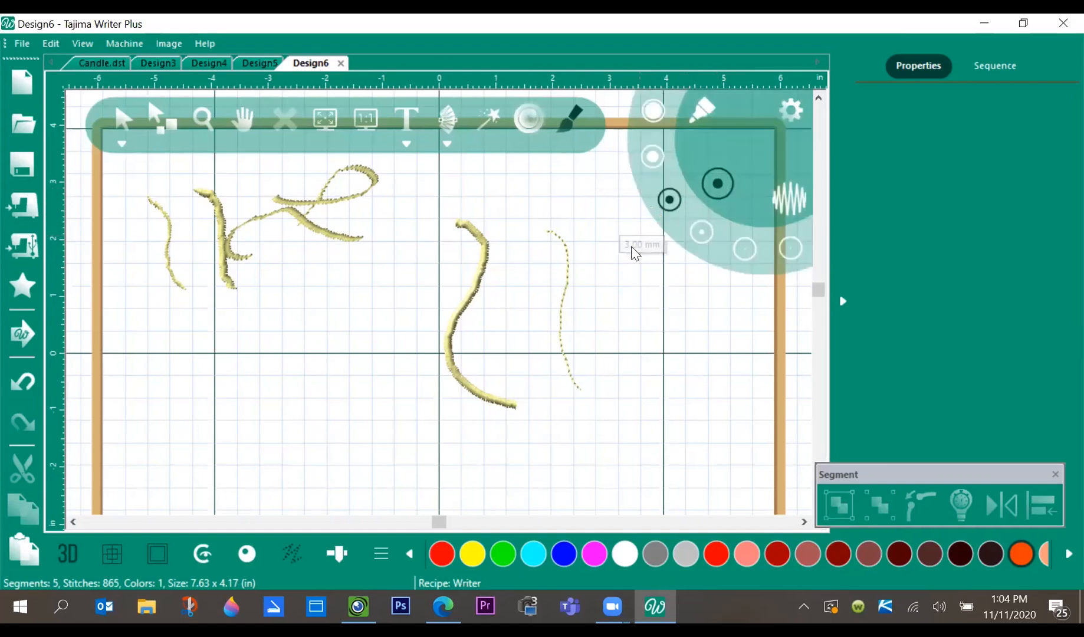
click(654, 111)
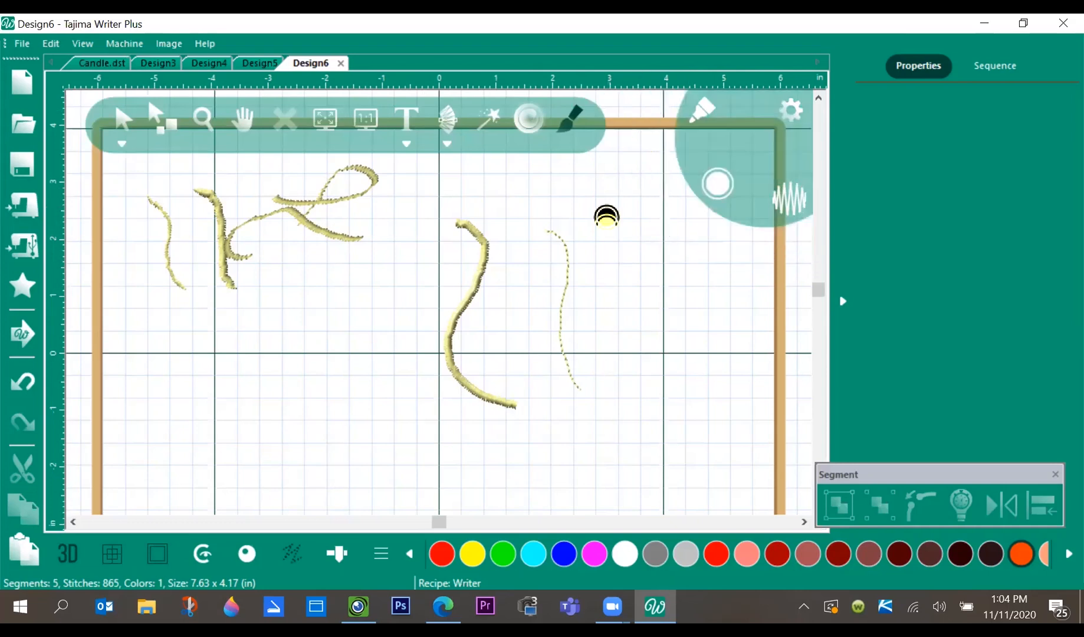
drag(606, 226, 613, 389)
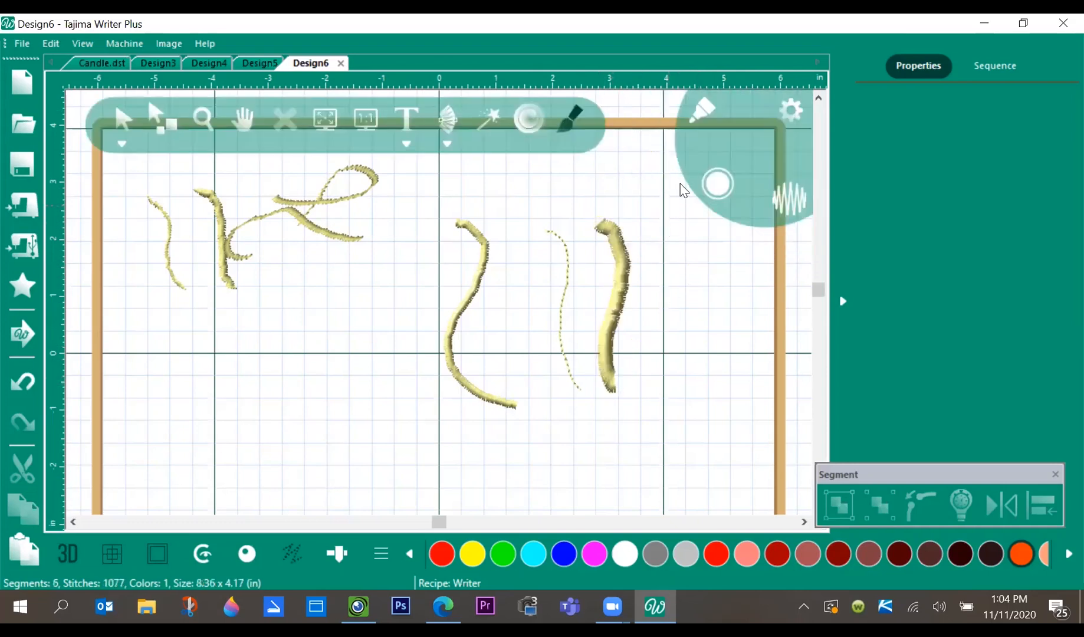
Draw a cursive L about 2.7 in wide with the second-largest brush size and a smaller one below it at 3.00 mm
click(707, 184)
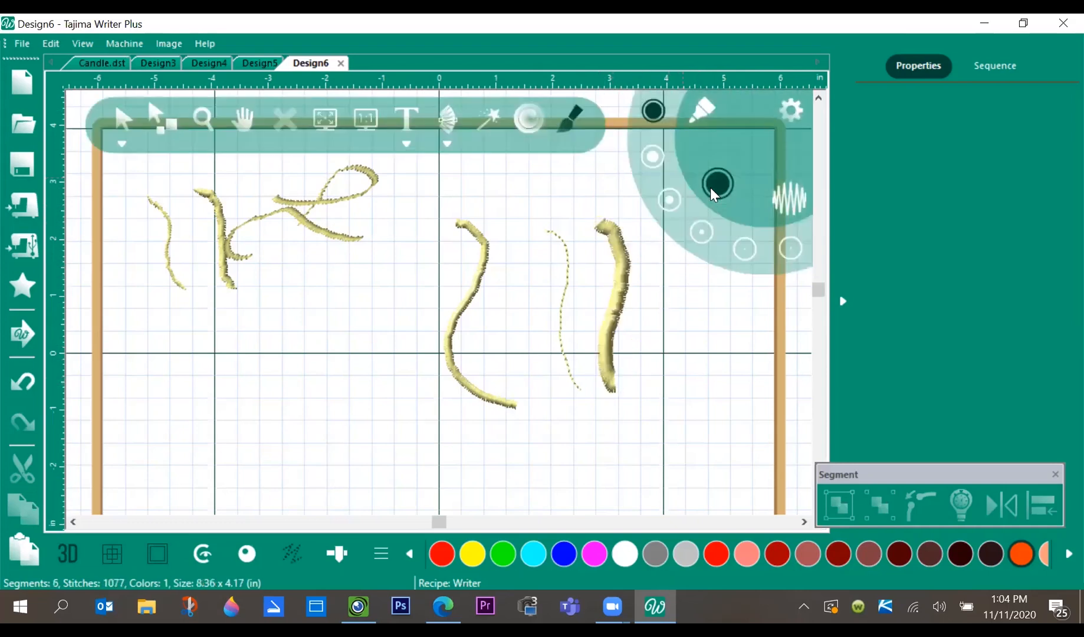
click(652, 157)
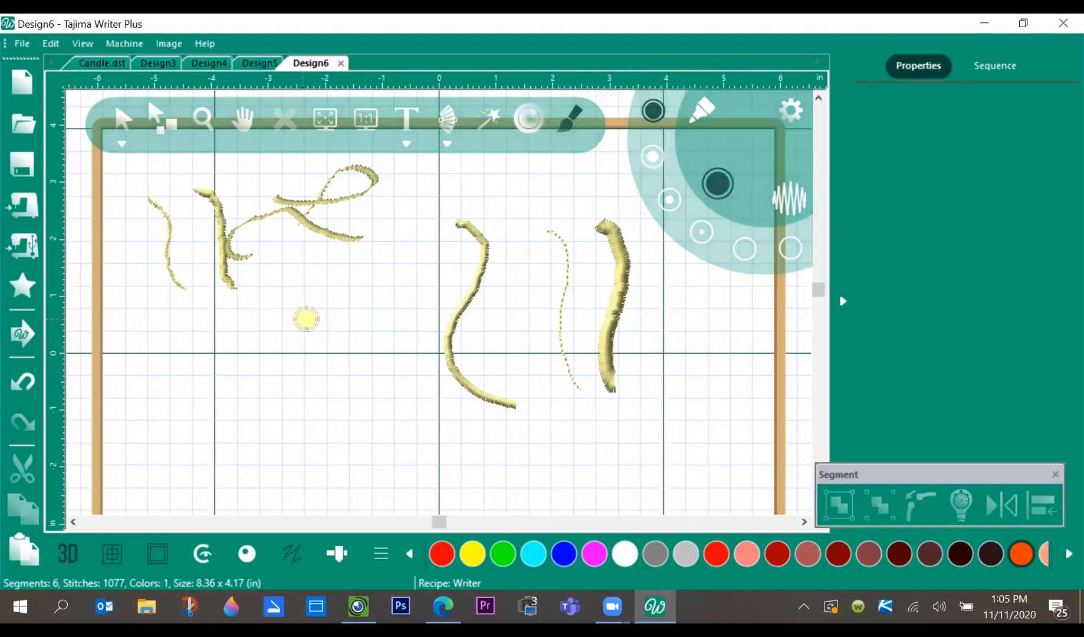
mouse_move(307, 317)
mouse_down()
mouse_move(343, 319)
mouse_move(371, 295)
mouse_move(367, 276)
mouse_move(288, 389)
mouse_move(267, 395)
mouse_move(267, 366)
mouse_move(294, 364)
mouse_move(334, 393)
mouse_move(404, 381)
mouse_up()
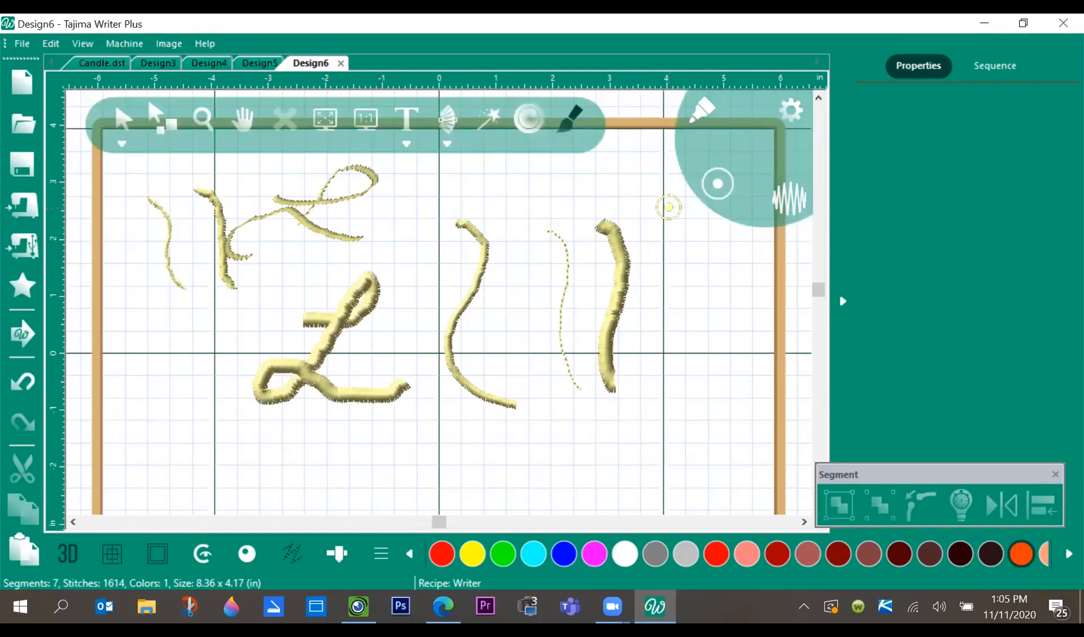
mouse_move(450, 430)
mouse_down()
mouse_move(500, 439)
mouse_move(516, 398)
mouse_move(468, 464)
mouse_move(437, 483)
mouse_move(412, 463)
mouse_move(446, 455)
mouse_move(517, 474)
mouse_up()
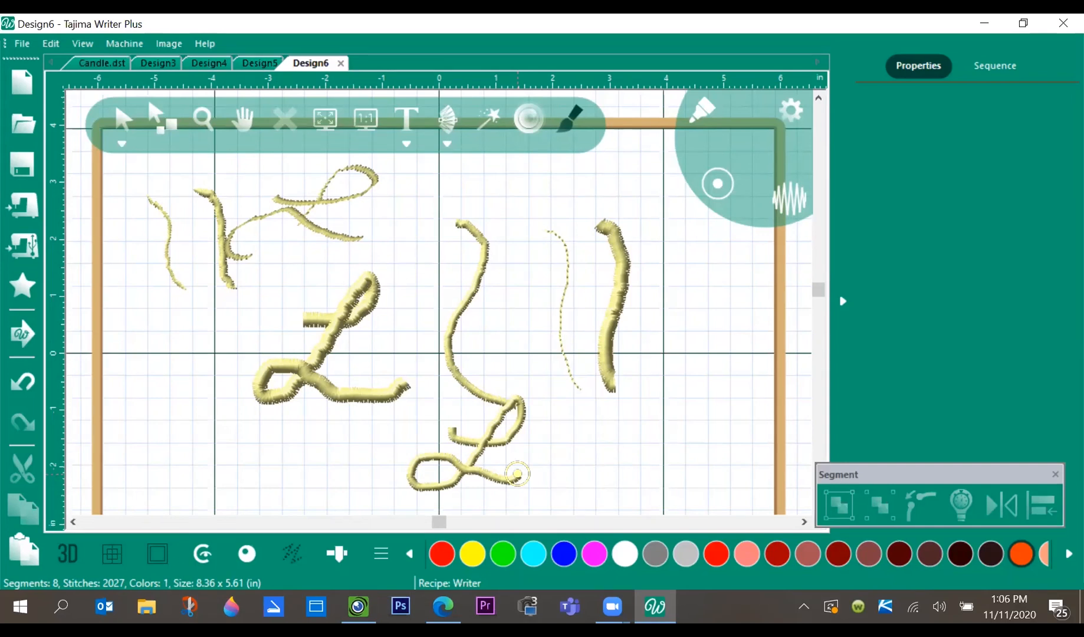
Choose the brush size just below 3.00 mm and draw a thinner cursive L about 2.1 in wide beside the thickest stroke
click(717, 184)
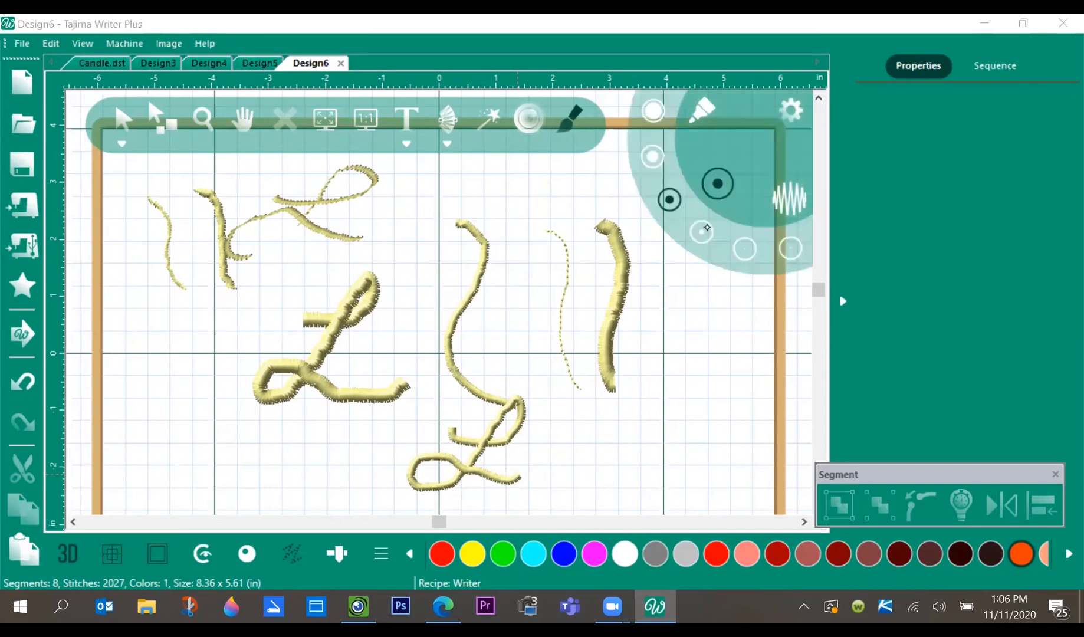
click(702, 231)
mouse_move(654, 334)
mouse_down()
mouse_move(678, 331)
mouse_move(693, 304)
mouse_move(683, 302)
mouse_move(641, 406)
mouse_move(618, 405)
mouse_move(645, 390)
mouse_move(683, 393)
mouse_move(735, 366)
mouse_up()
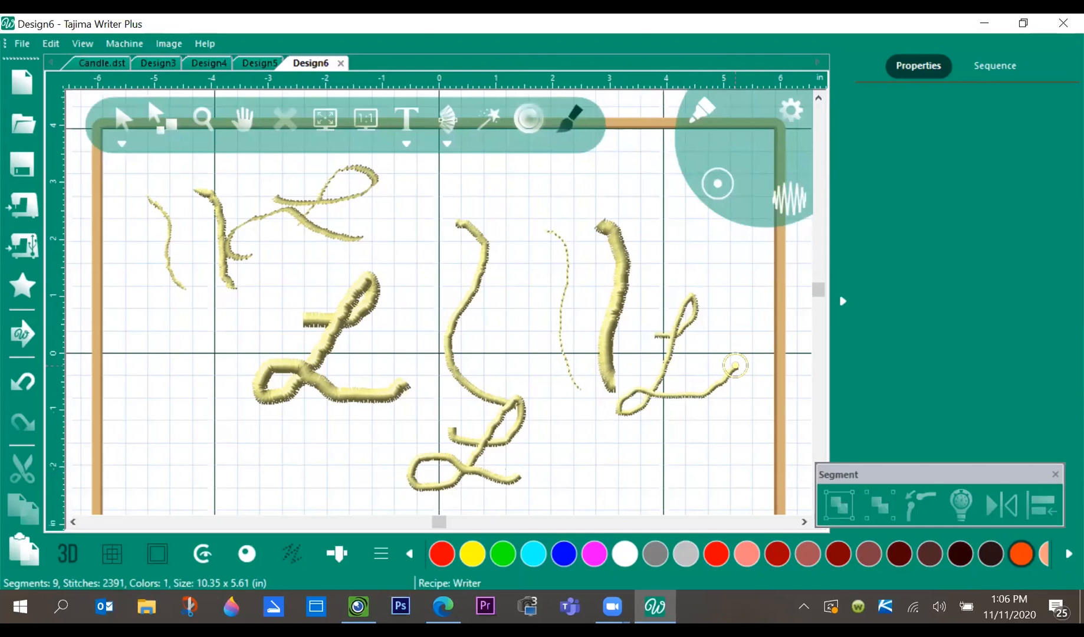
Start a new design and load the clown fish image from the Pictures folder as its backdrop
click(169, 43)
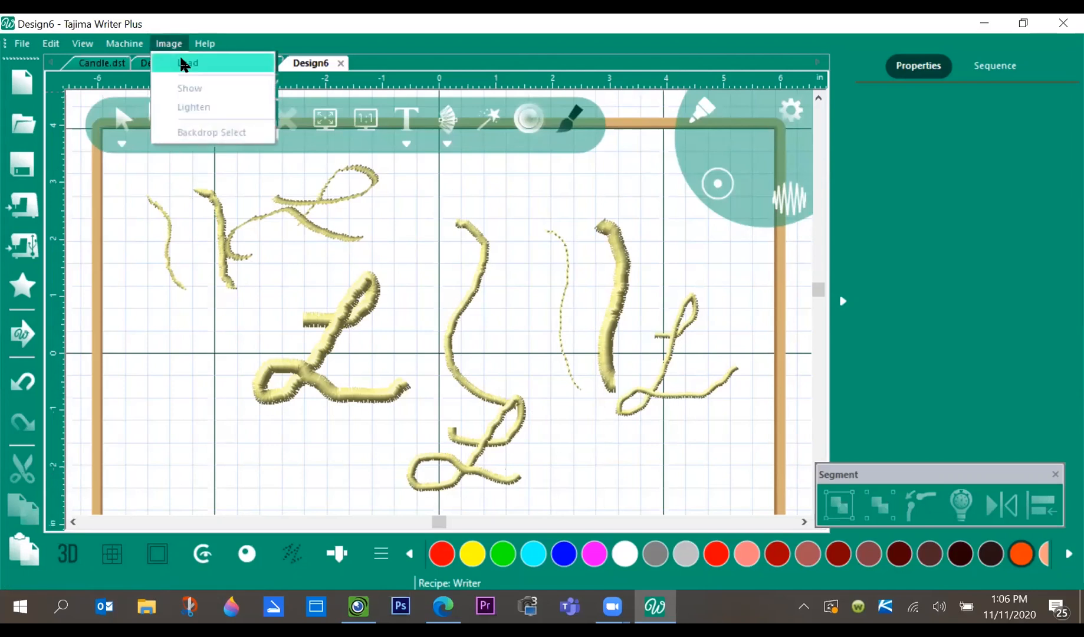
click(184, 64)
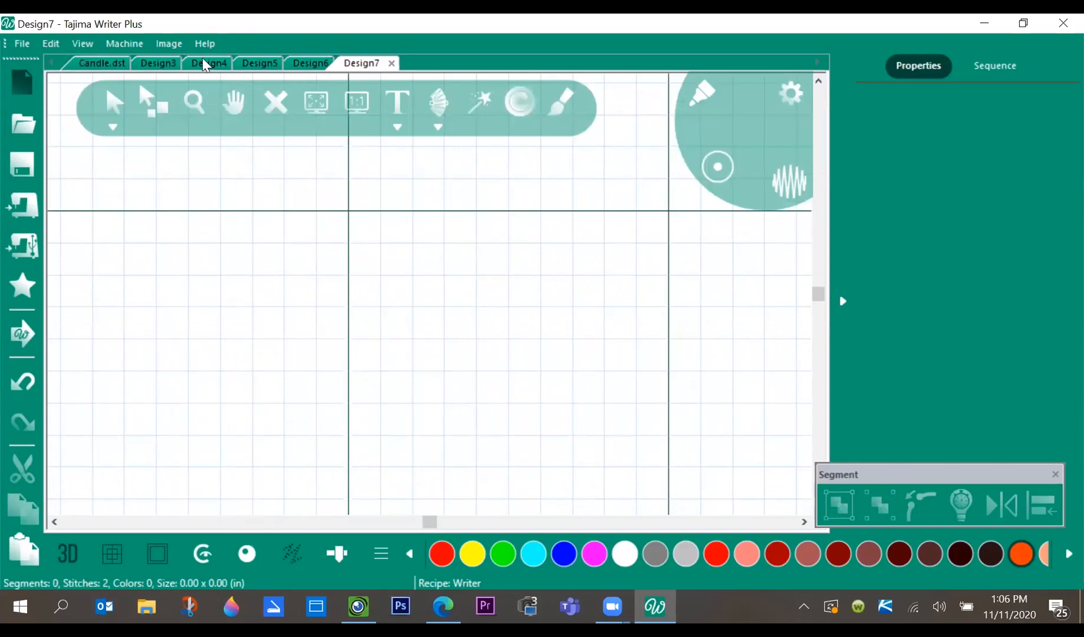
click(169, 44)
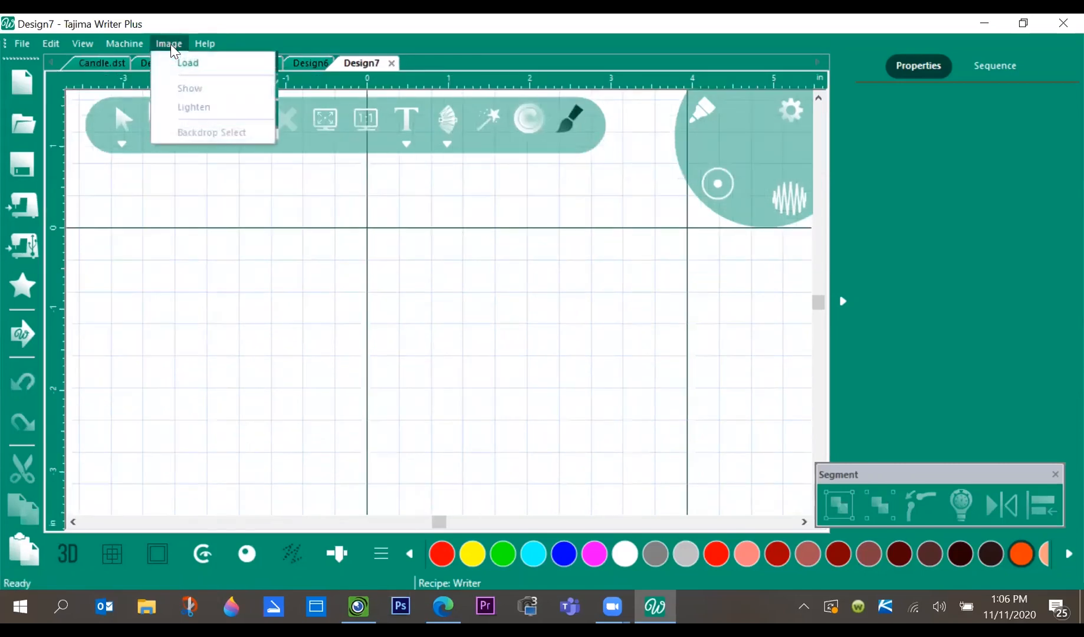
click(180, 61)
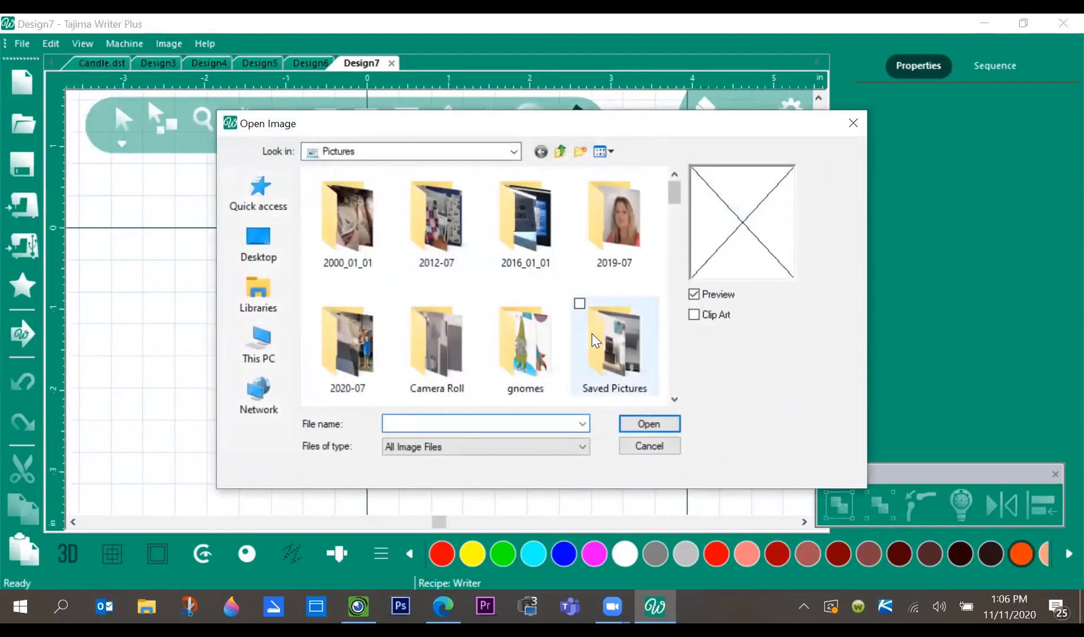
scroll(578, 348, down, 3)
scroll(578, 348, down, 4)
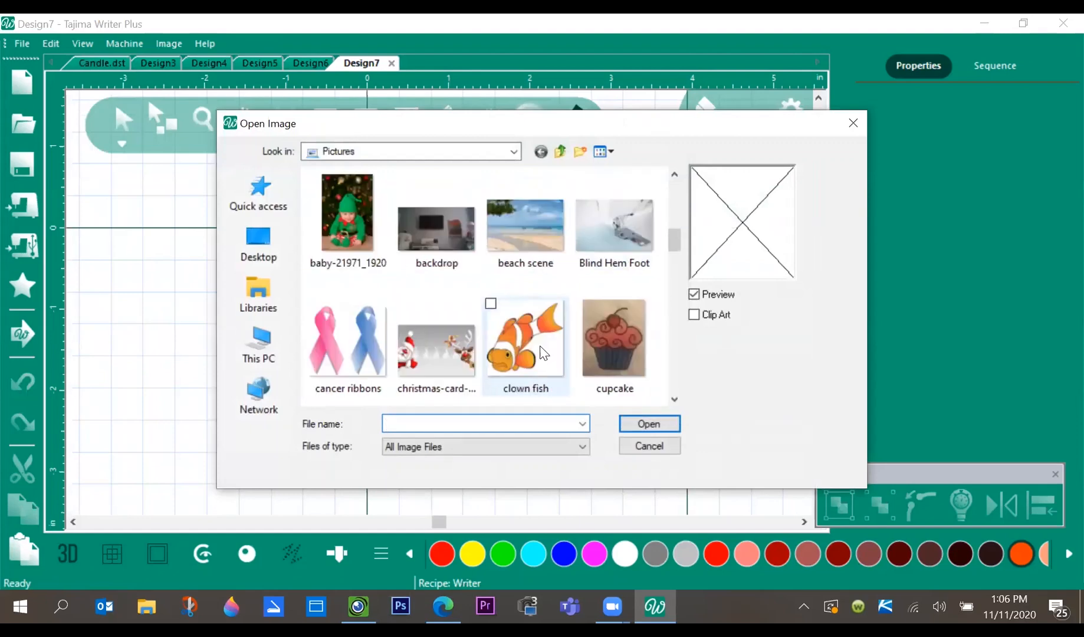
click(529, 347)
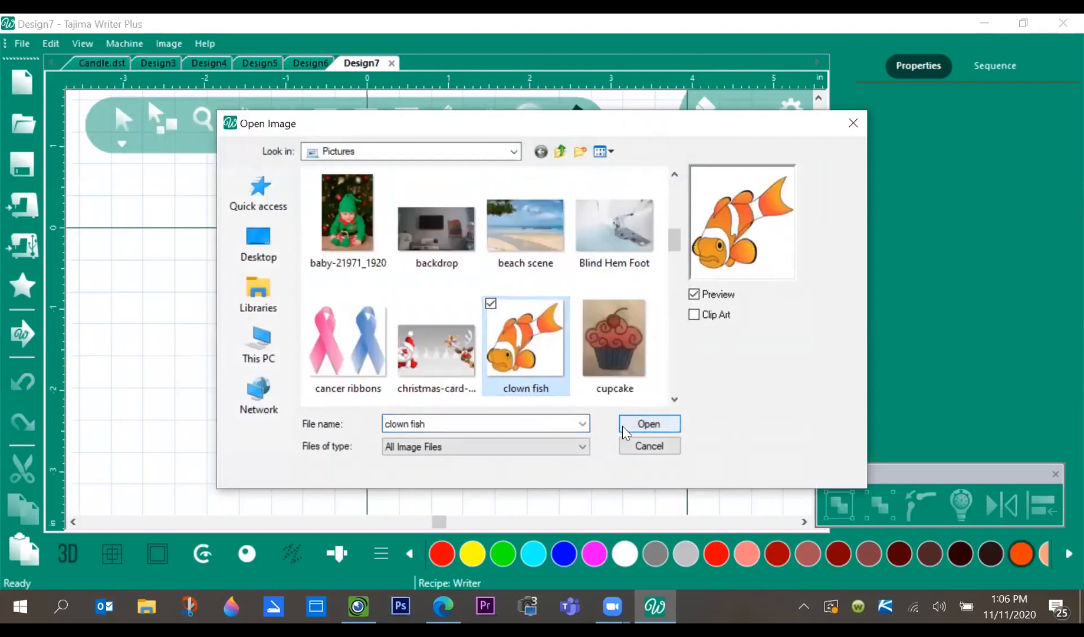
click(640, 424)
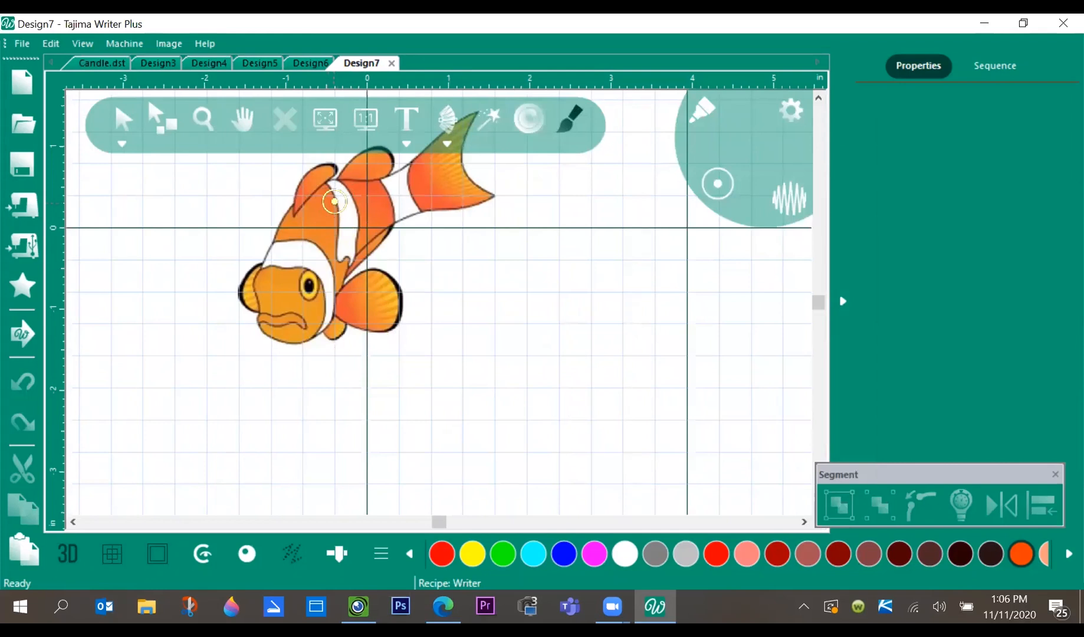
Bring the fish's tail and fins into close view and set the brush to Run Bean for tracing
scroll(344, 205, up, 3)
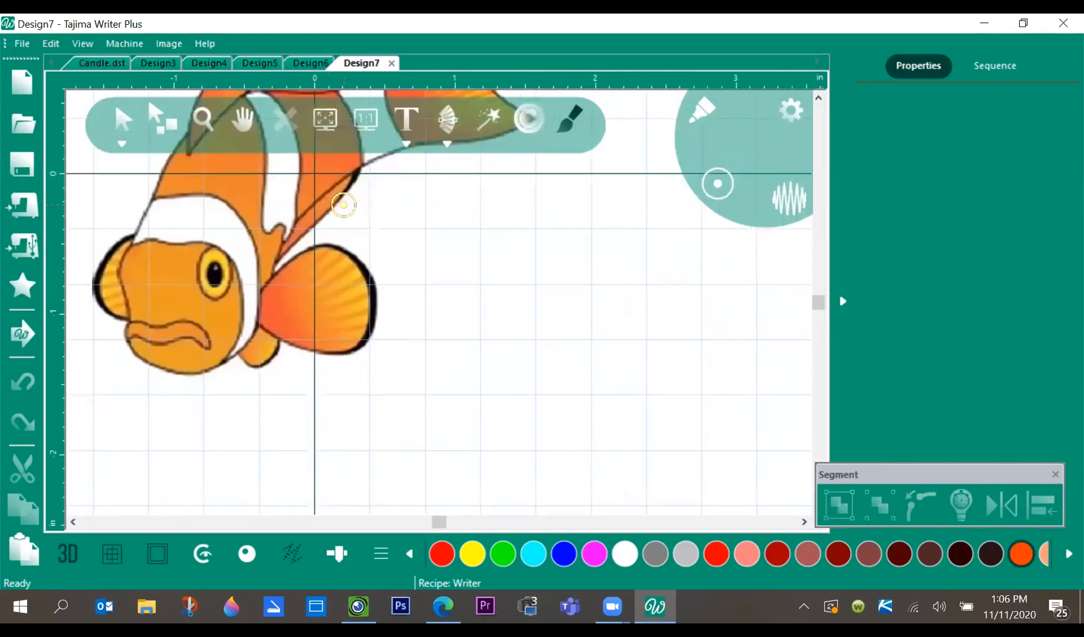
click(795, 112)
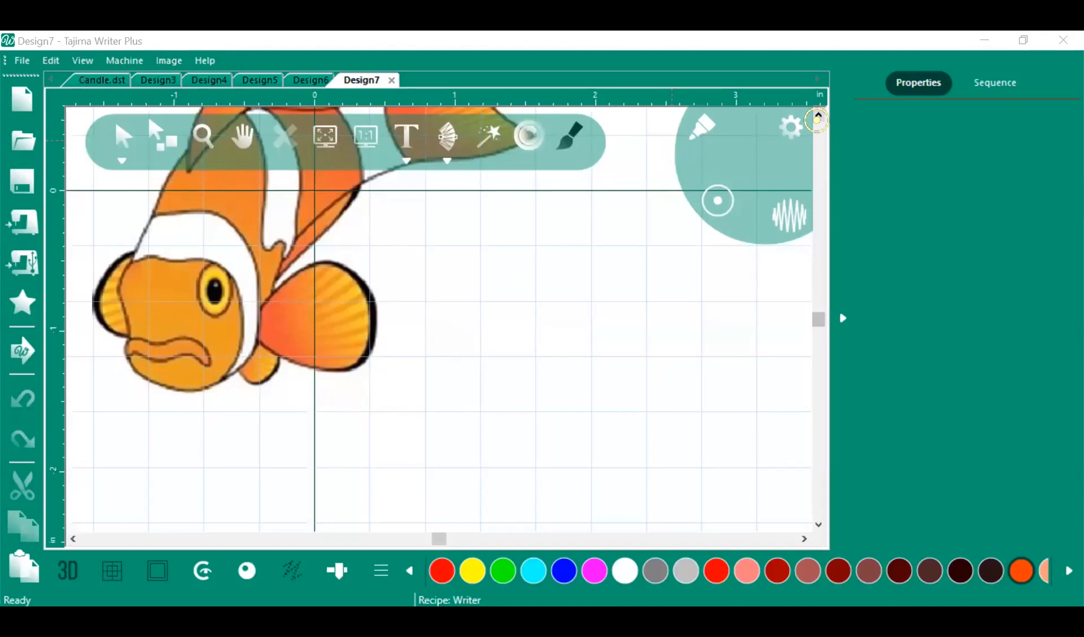
click(819, 115)
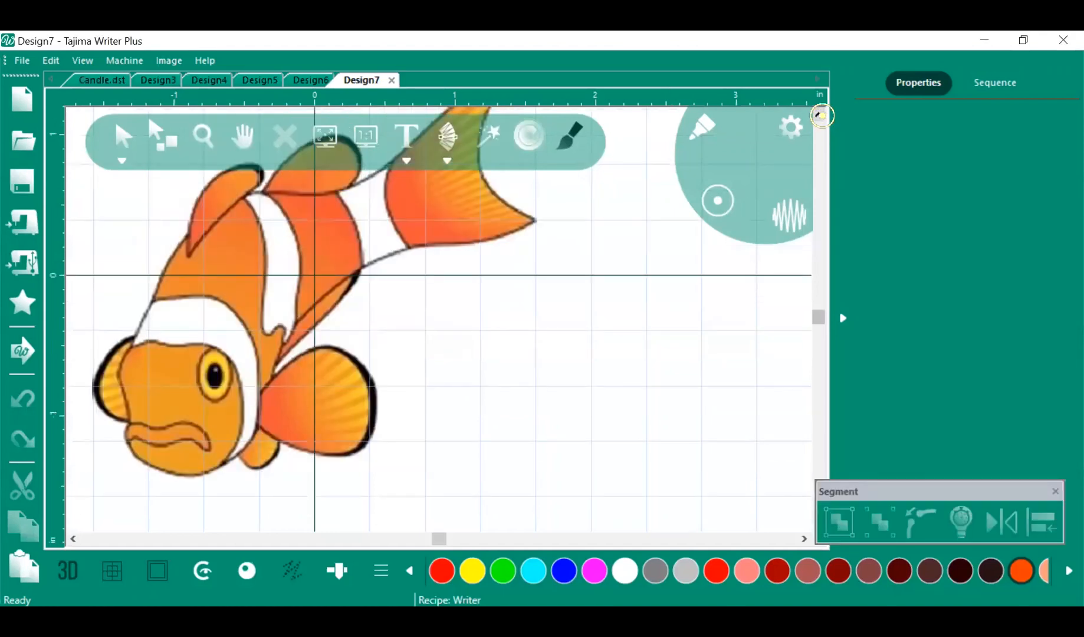
click(819, 115)
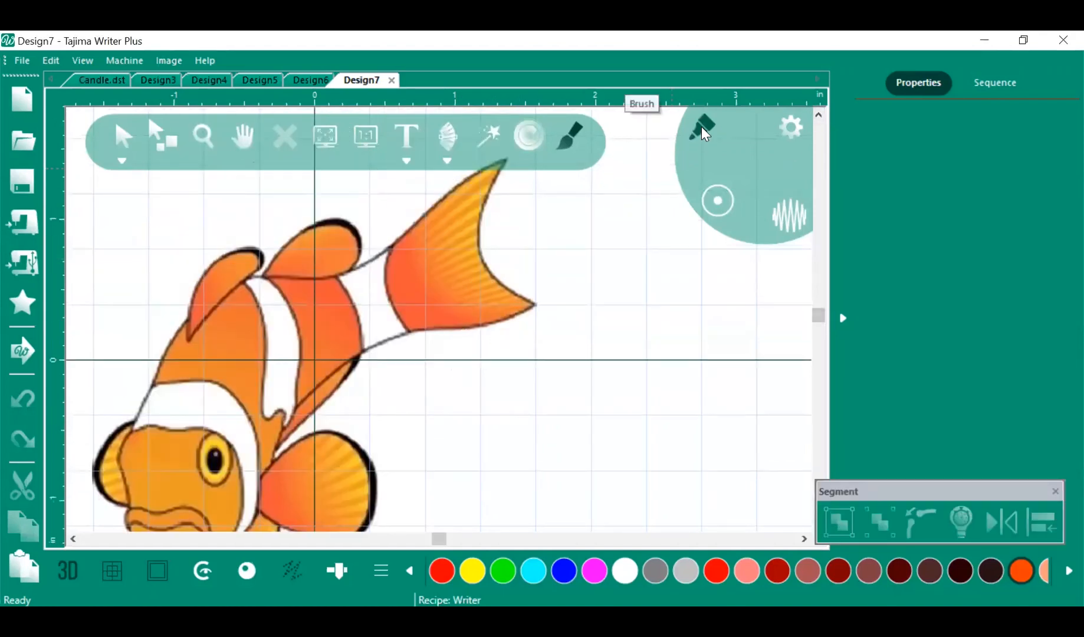
click(748, 267)
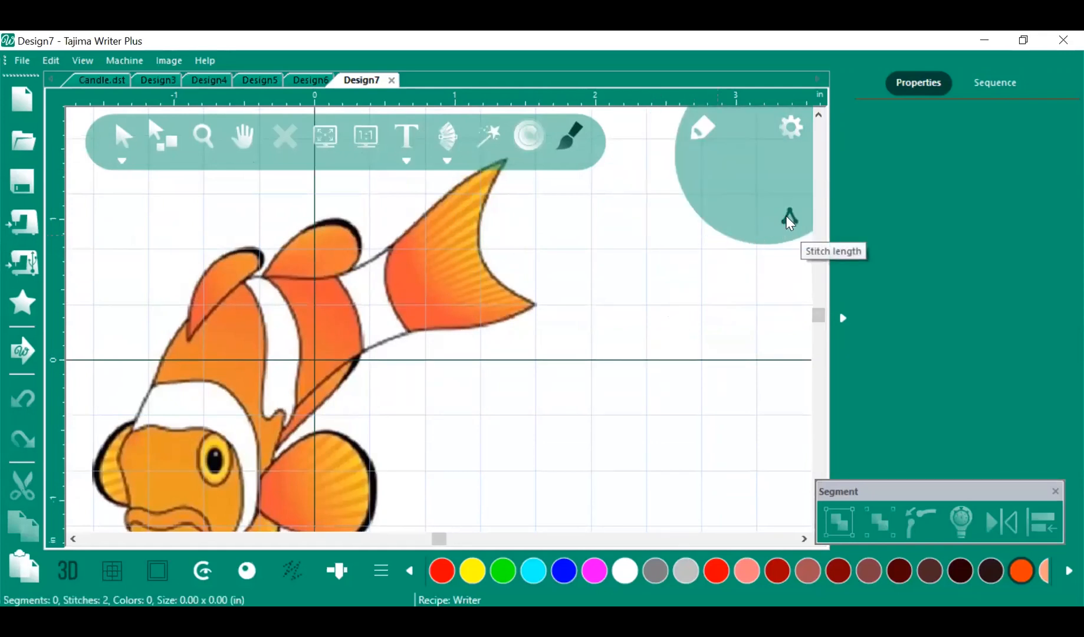
Switch the brush to Width and view its stitch density options
mouse_move(701, 126)
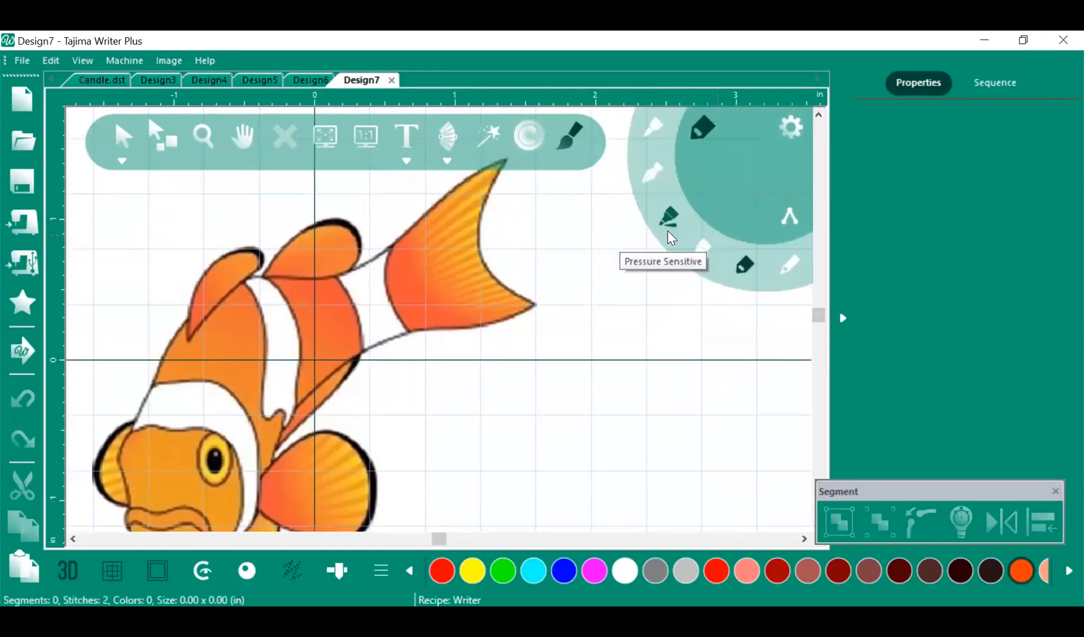
click(702, 260)
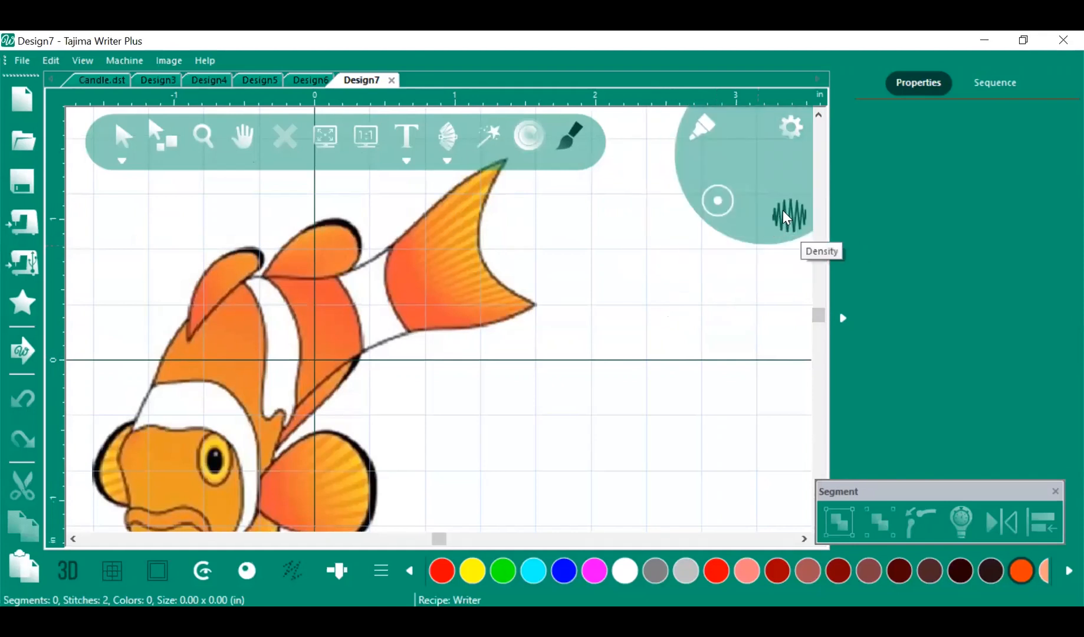
mouse_move(788, 217)
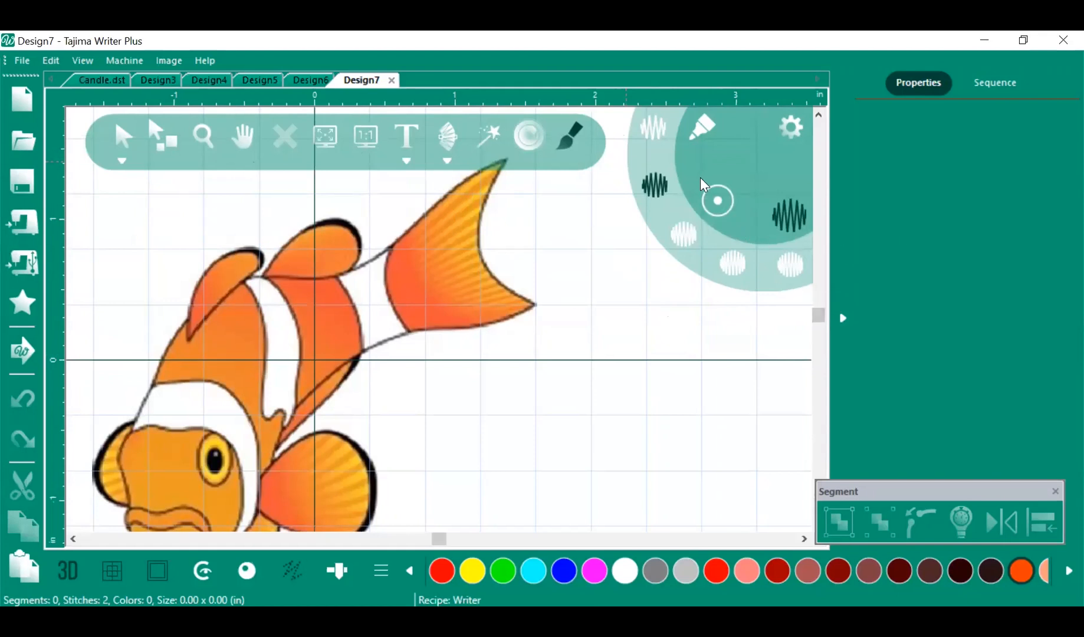
With the Run Bean brush, trace about 0.31 x 0.37 in of the tail's inner curve and the tail's upper edge to its tip
click(704, 131)
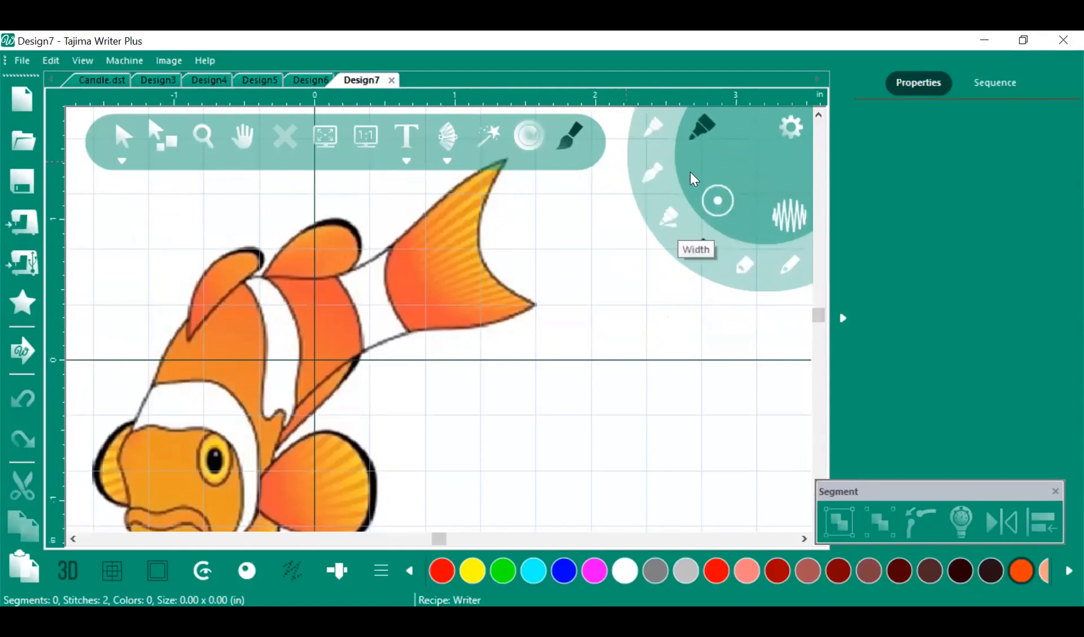
click(746, 266)
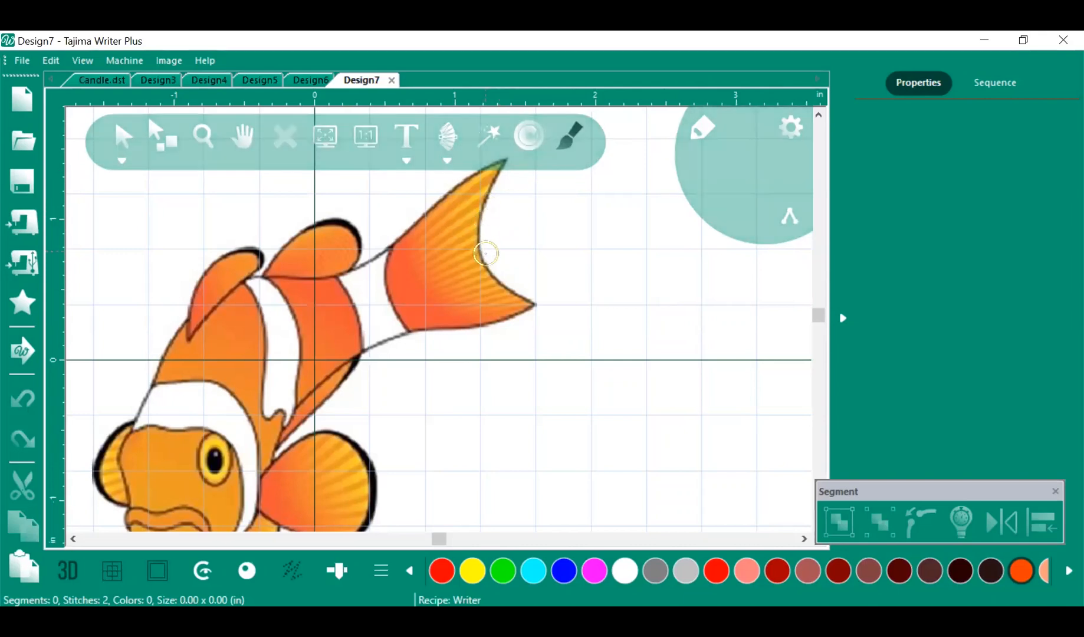
drag(484, 252, 532, 302)
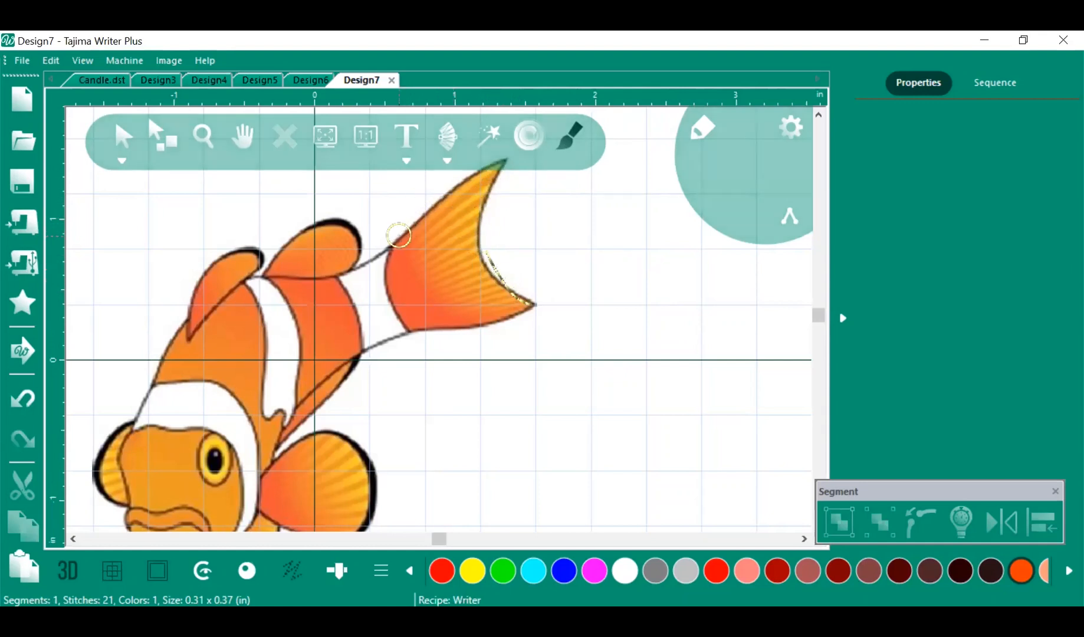
drag(399, 236, 503, 167)
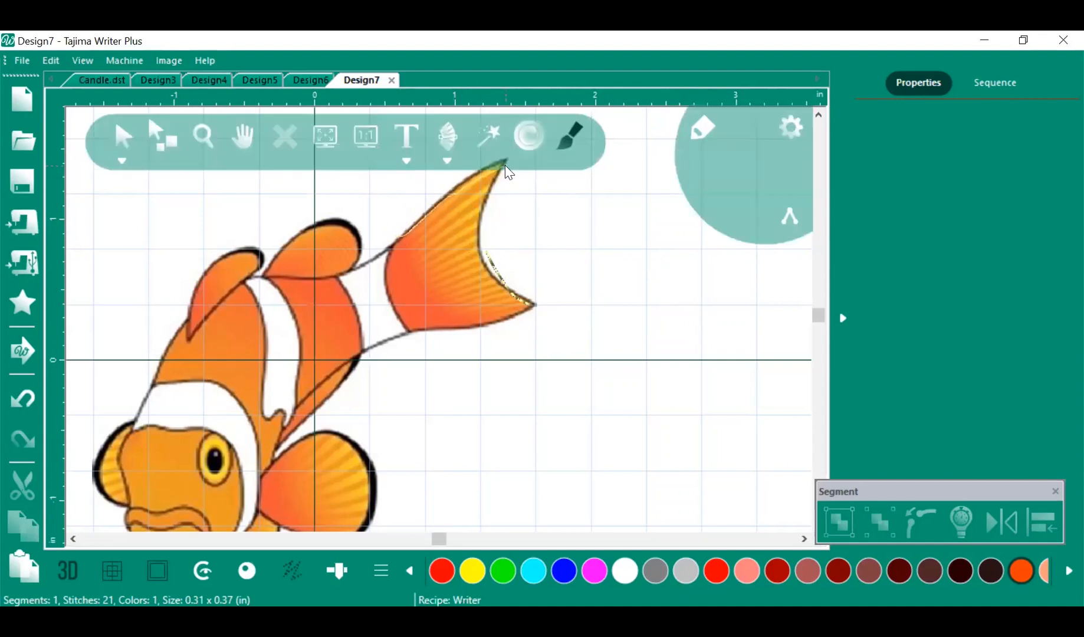
Trace the fin nearest the tail in dark red with a curve about 0.7 in wide, and hide the backdrop image
click(838, 571)
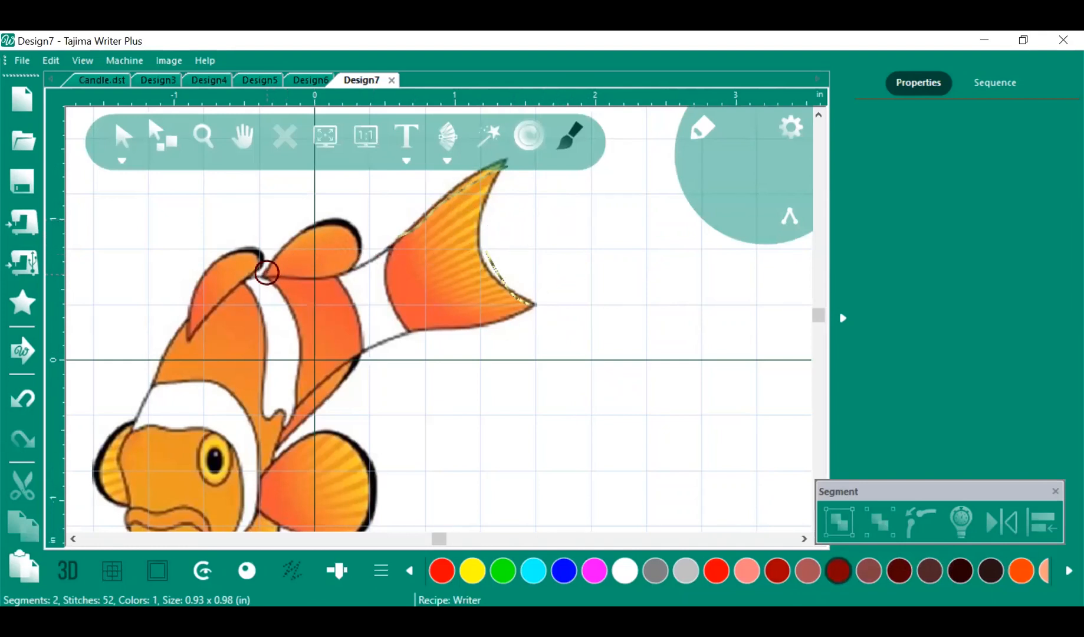
mouse_move(266, 273)
mouse_down()
mouse_move(293, 237)
mouse_move(346, 222)
mouse_move(358, 231)
mouse_move(344, 295)
mouse_up()
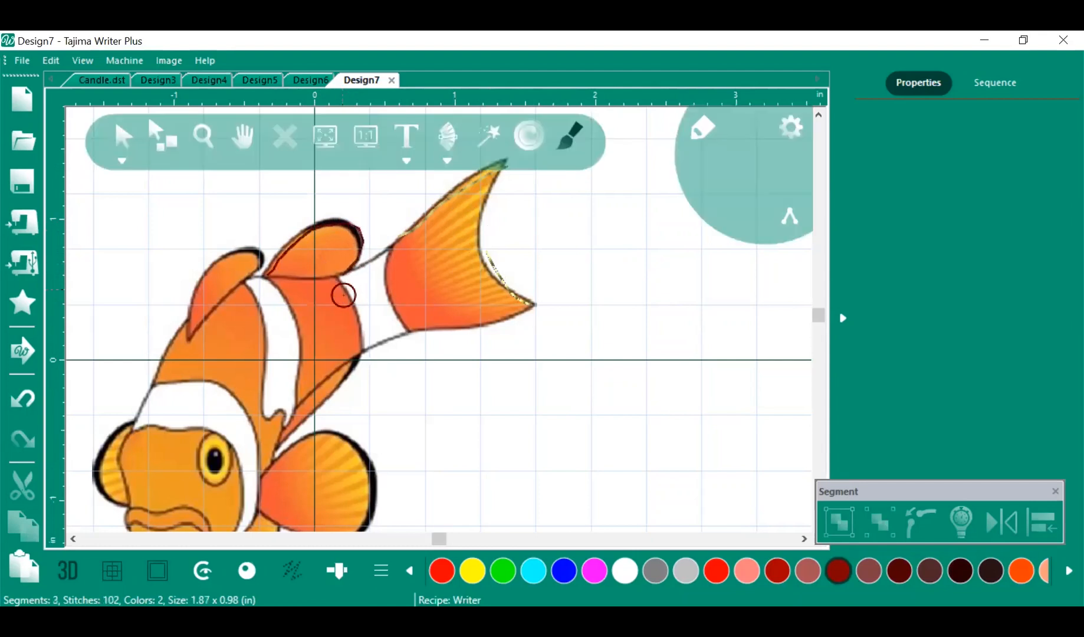
click(167, 61)
click(169, 107)
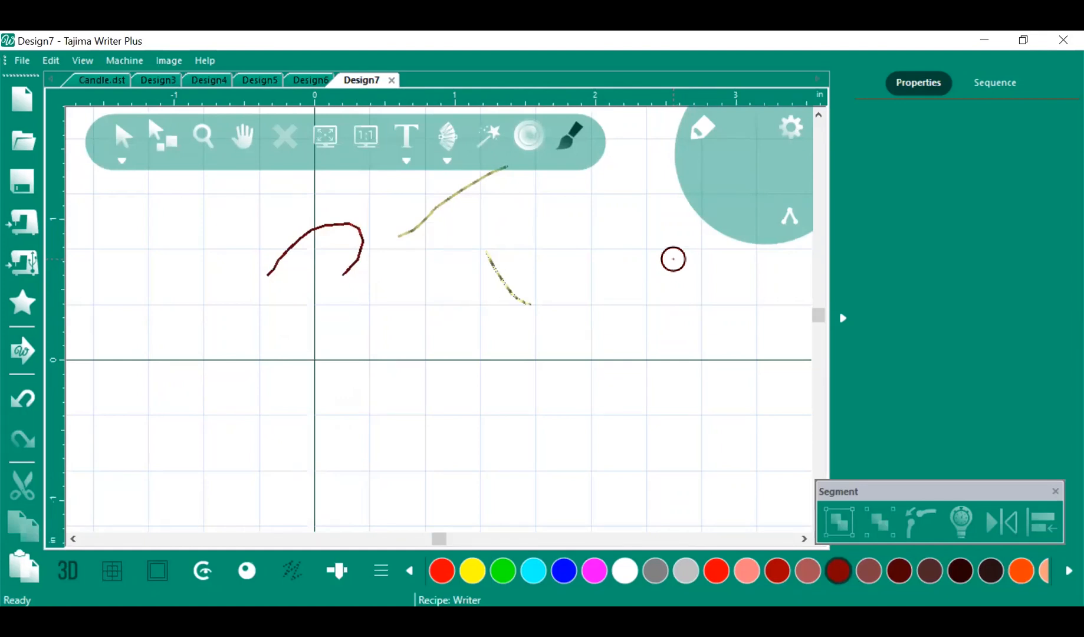
click(1044, 56)
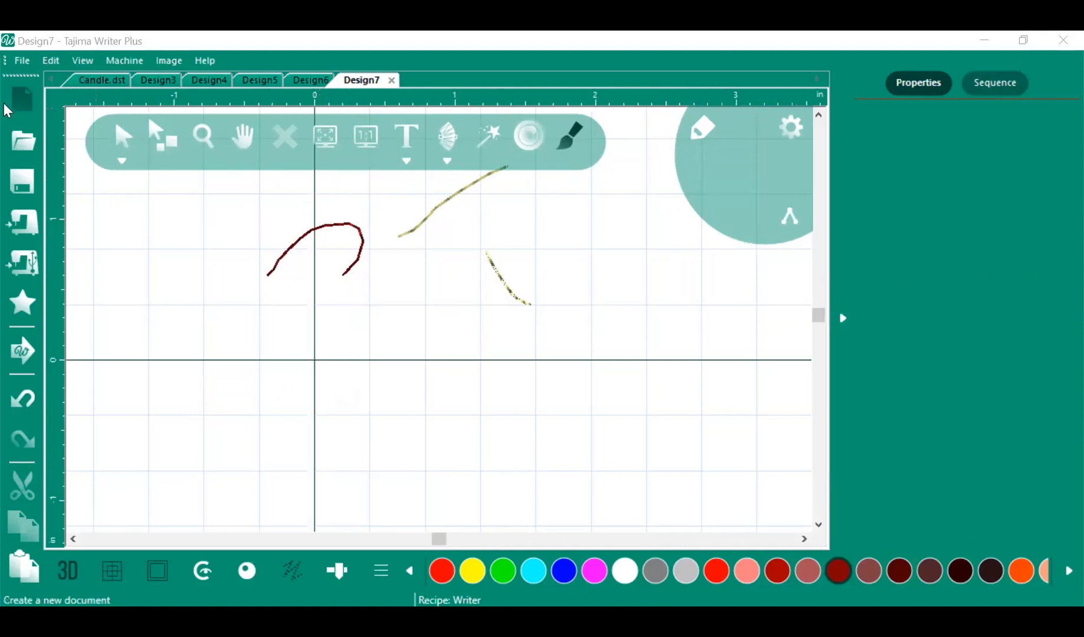
Create a new blank design and switch to the simplified Writer workspace with its Start settings open
click(22, 102)
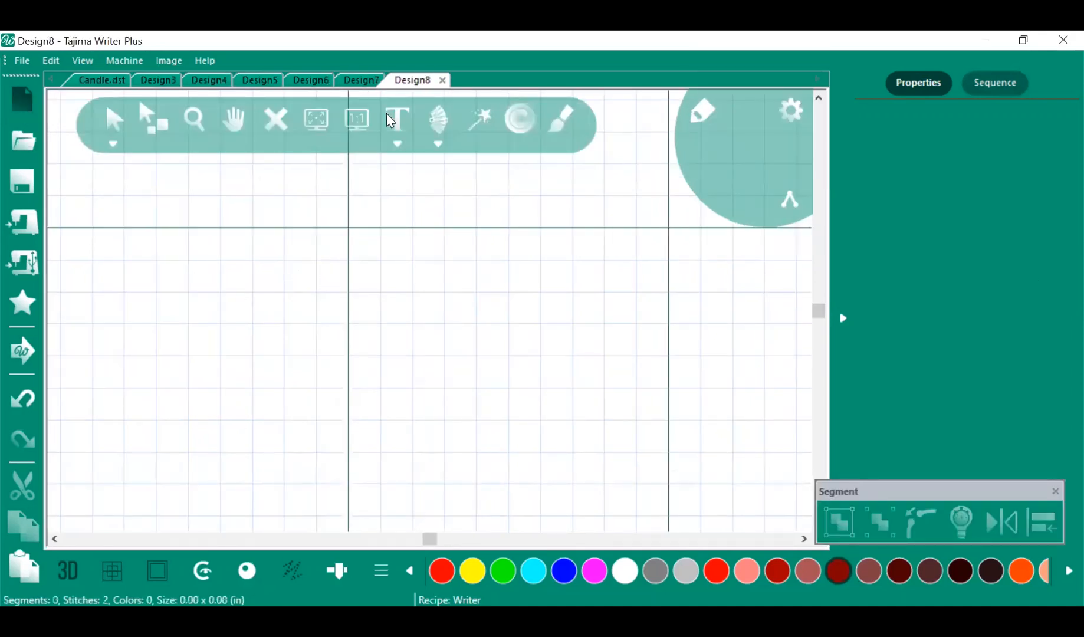
click(315, 135)
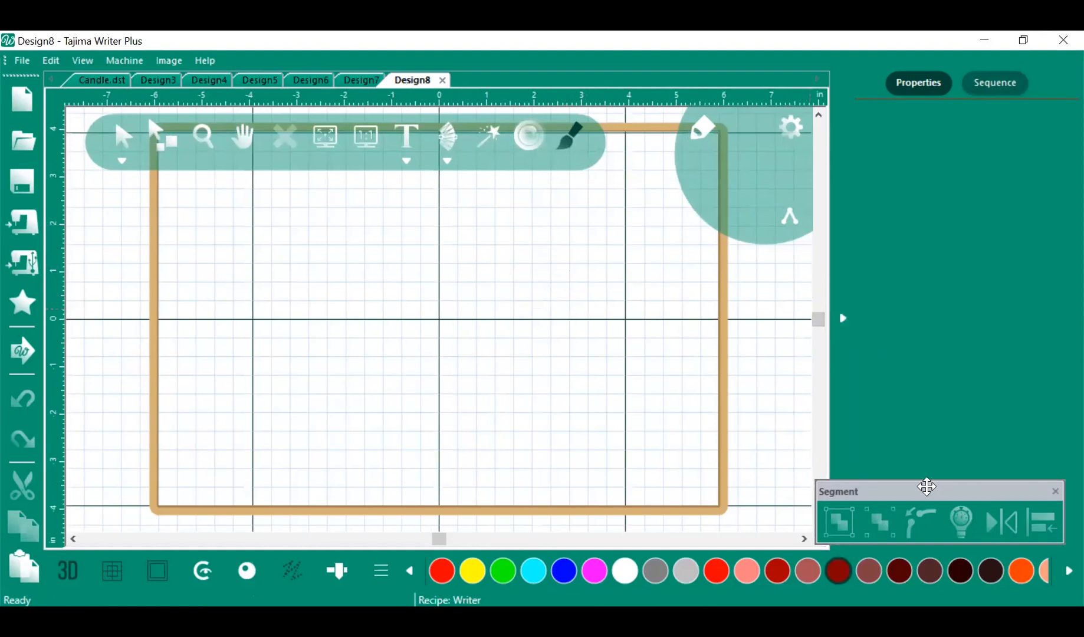
drag(927, 486, 942, 480)
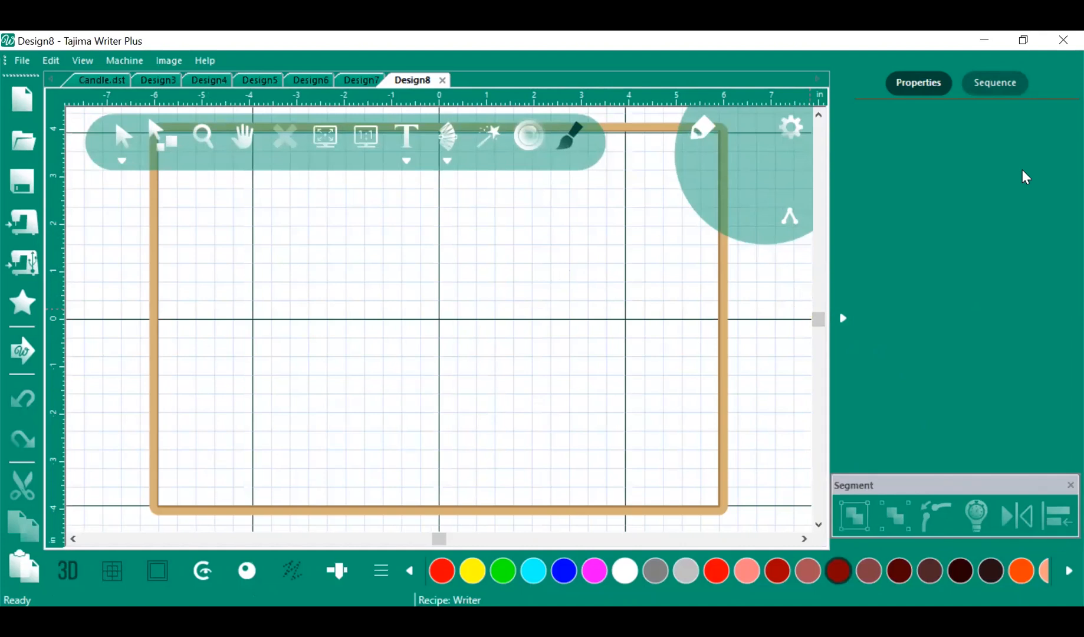
click(20, 351)
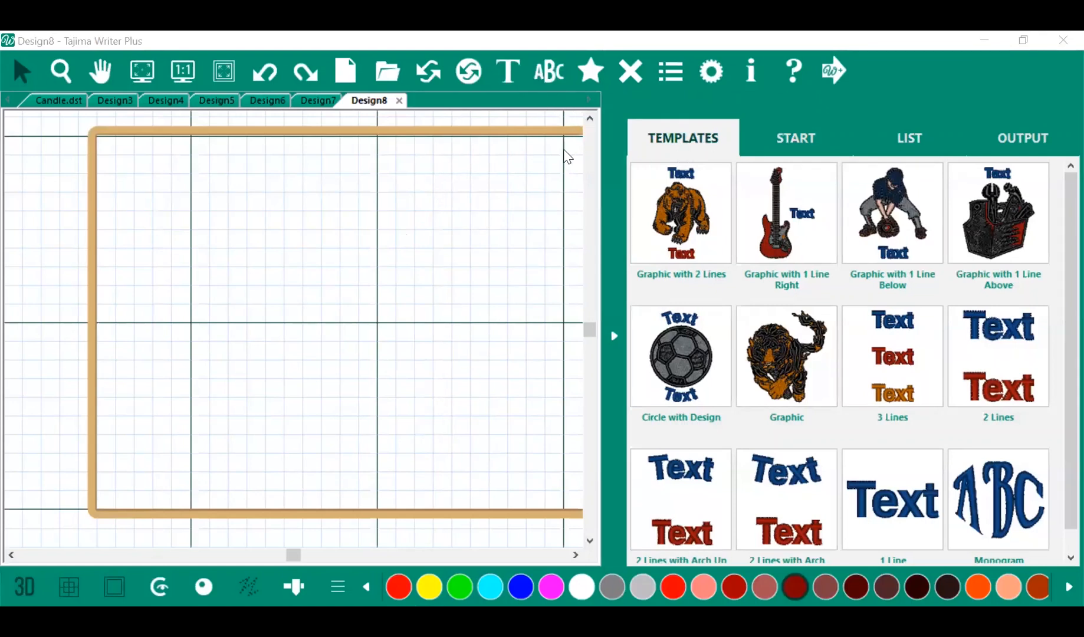
click(795, 139)
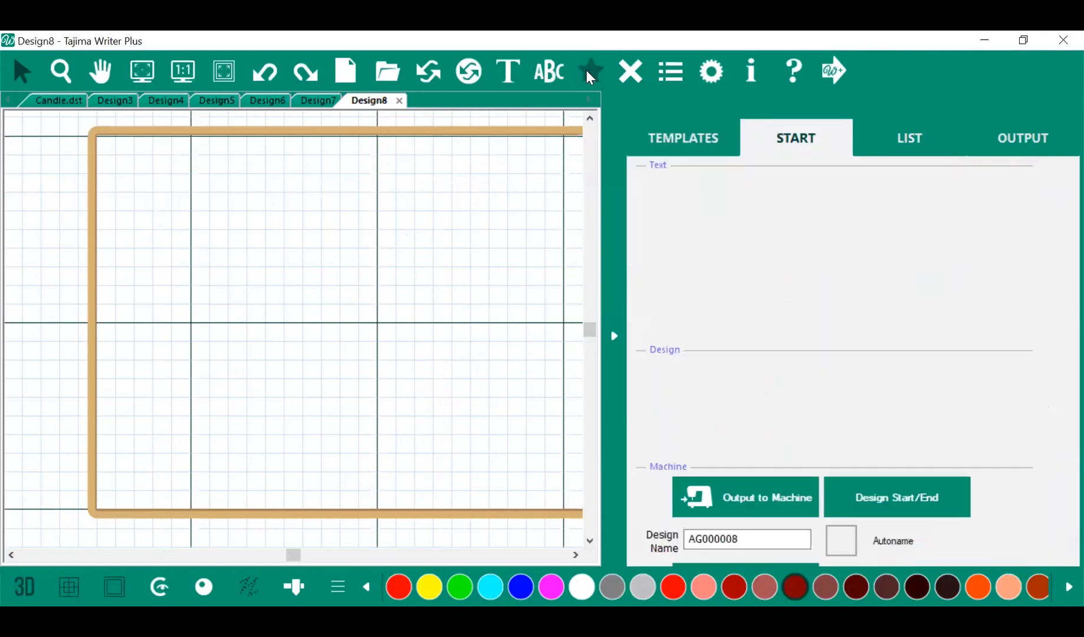
Insert a monogram in the hoop, set its text to SHB, and colour all the letters red
click(548, 76)
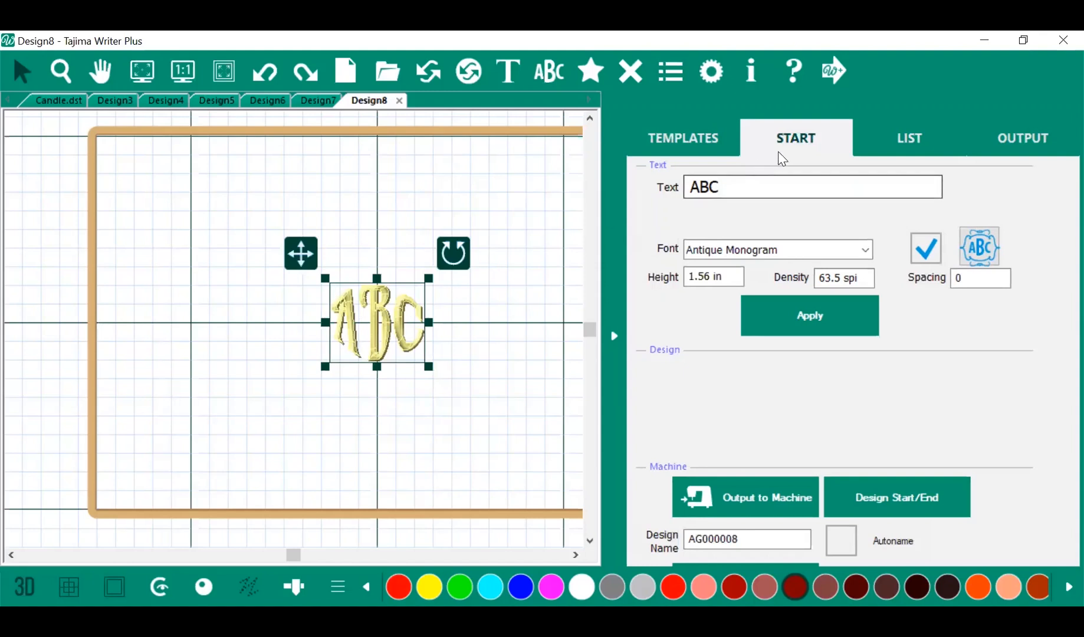
click(745, 187)
key(BackSpace)
key(BackSpace)
key(BackSpace)
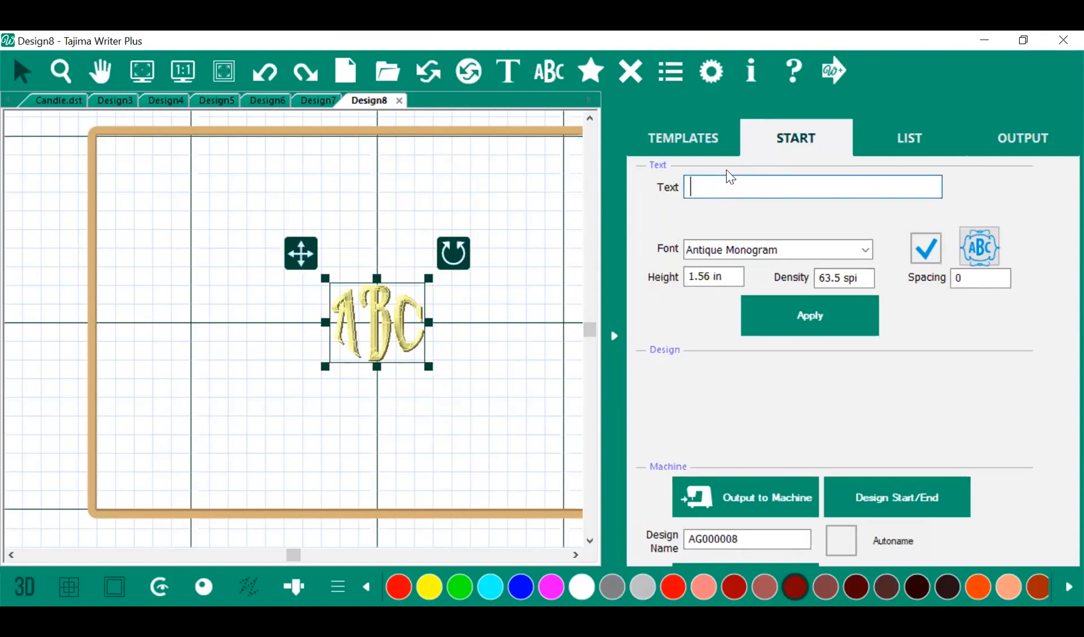
text(SHB)
click(763, 307)
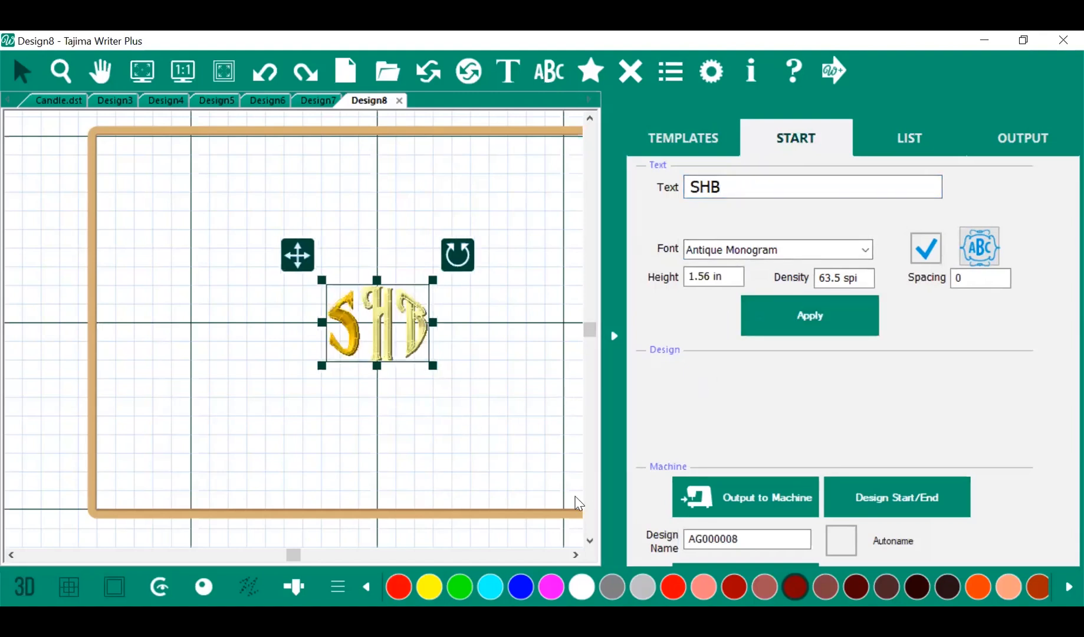
click(401, 586)
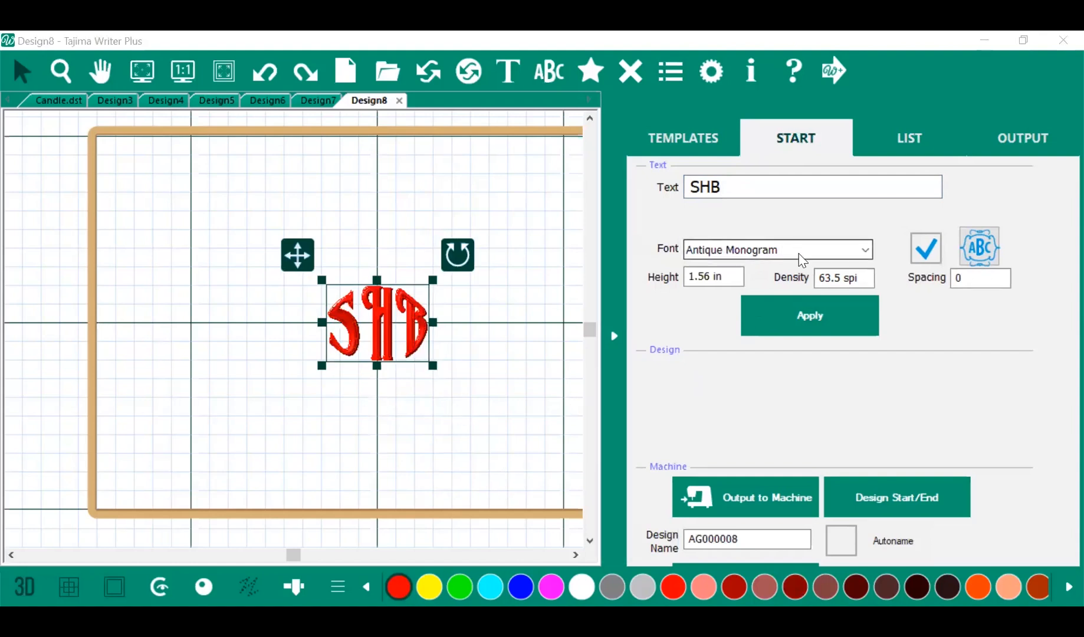
Browse the monogram font previews and reapply Antique Monogram to the SHB lettering
click(862, 251)
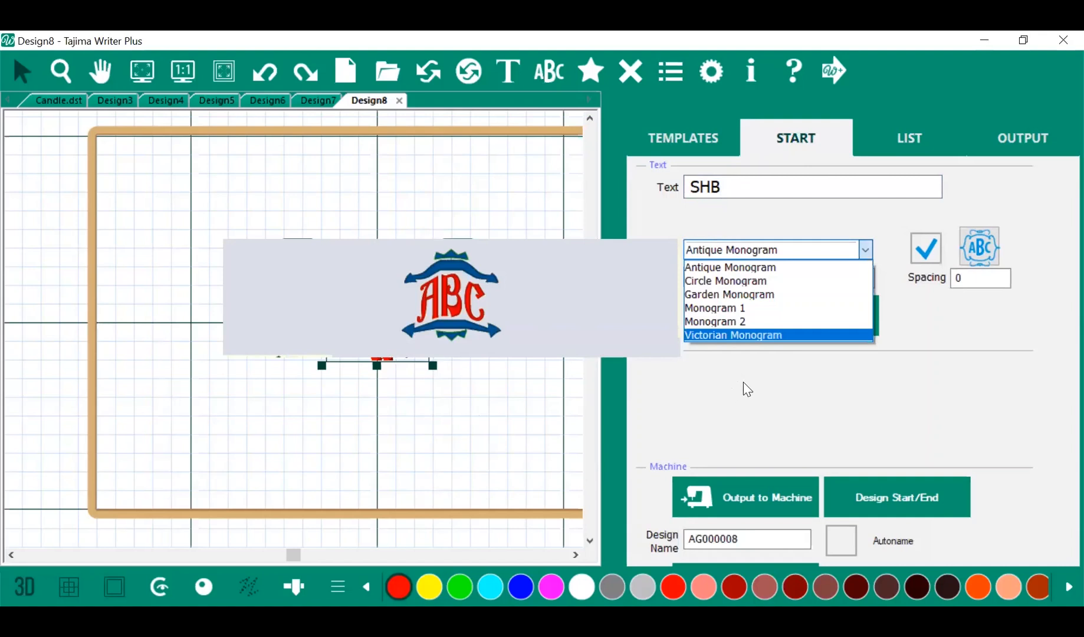
click(776, 268)
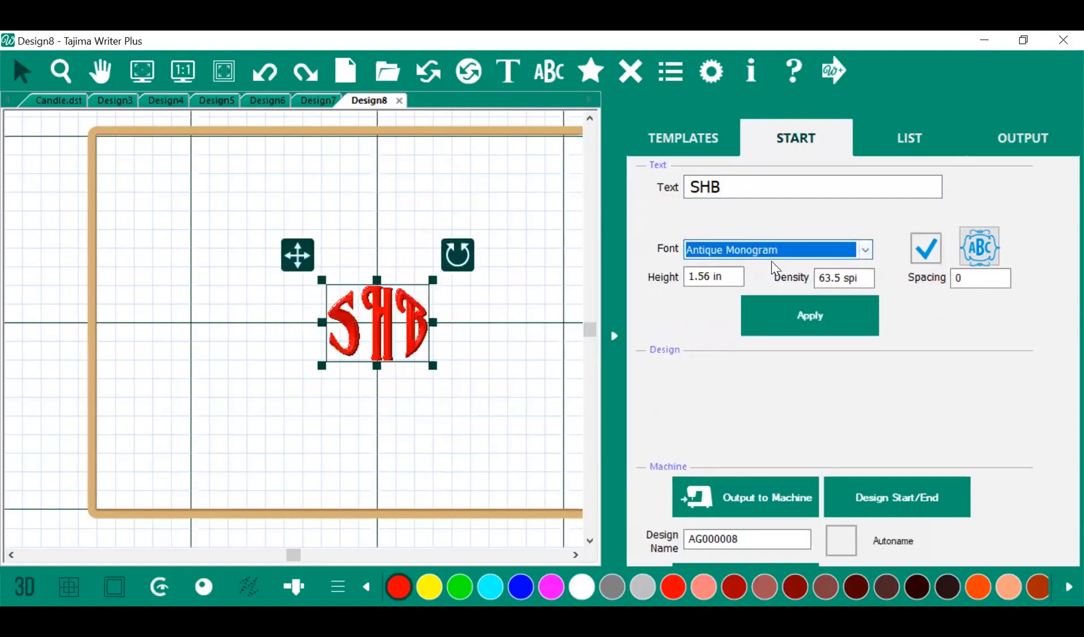
click(796, 323)
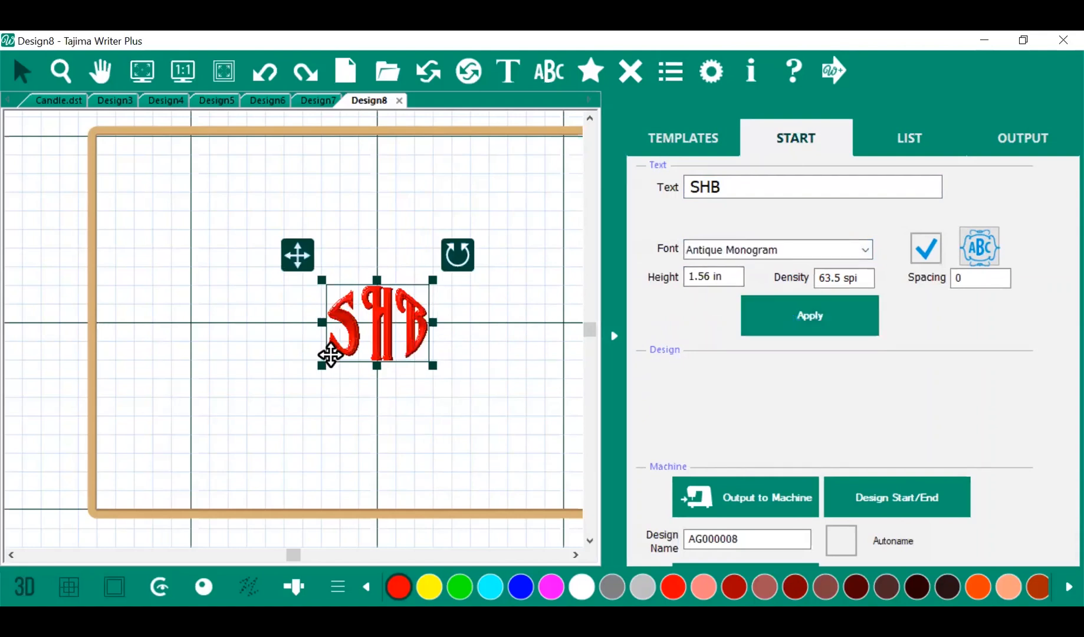
click(793, 311)
Try the SHB lettering in the Circle Monogram font, followed by Garden Monogram
click(865, 250)
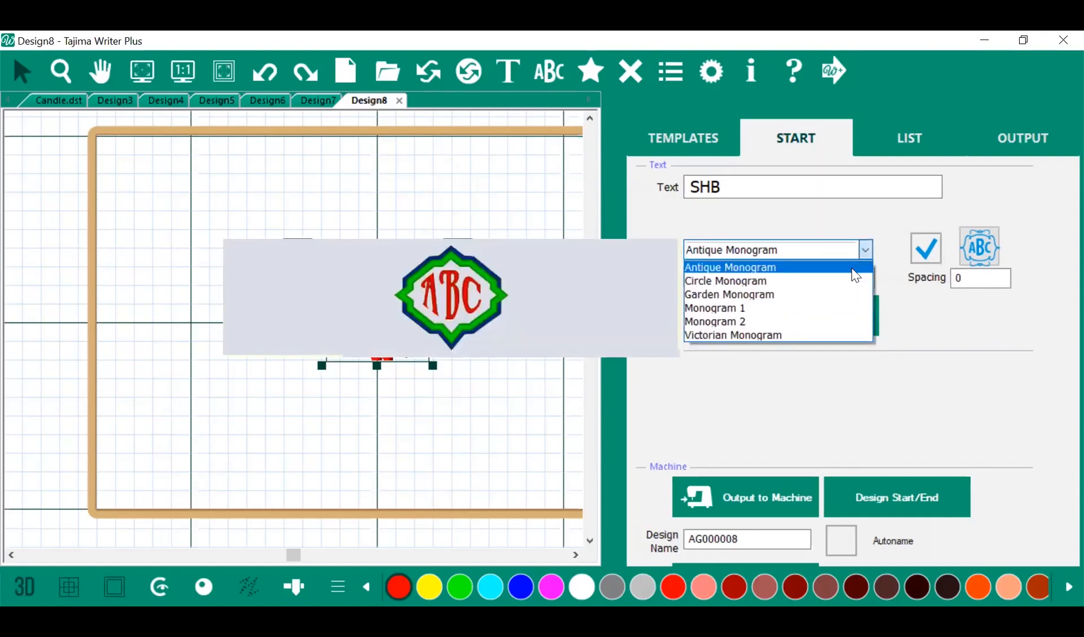
click(849, 281)
click(808, 314)
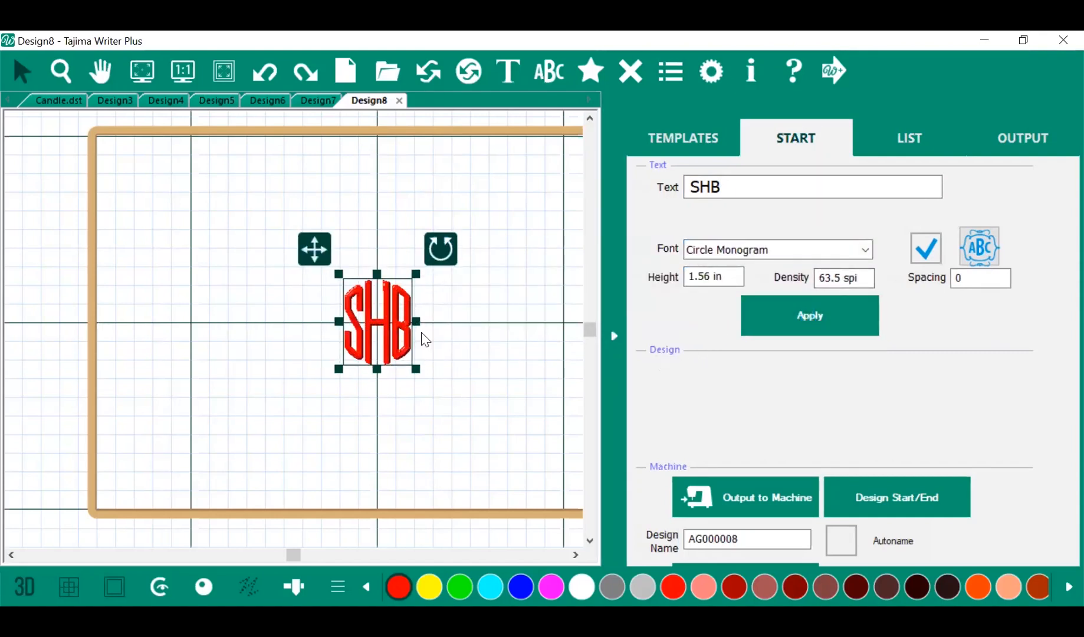
click(861, 251)
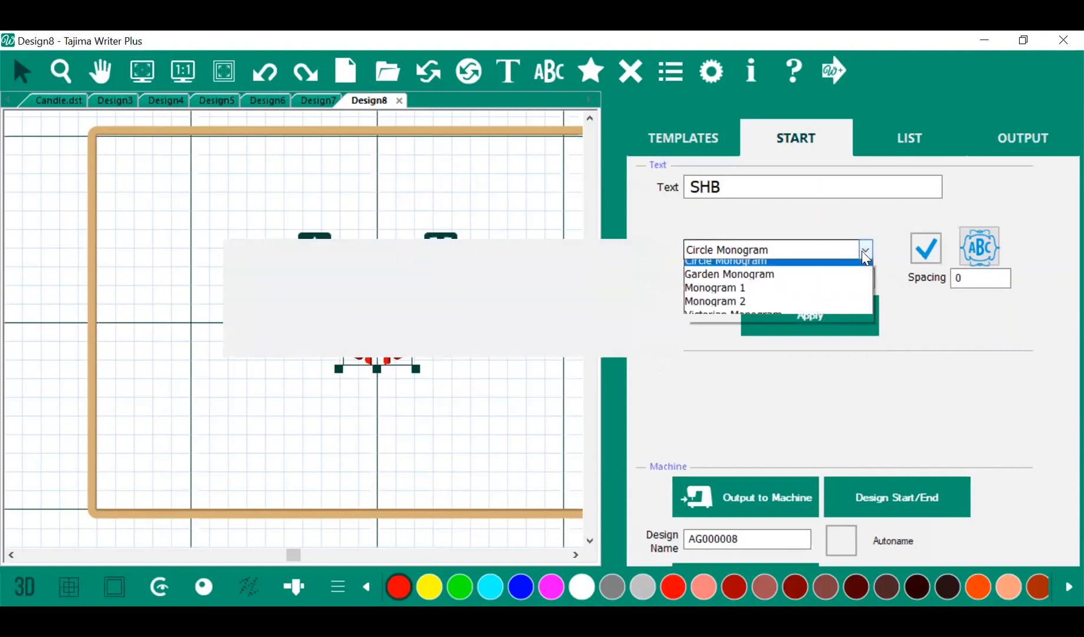
click(837, 295)
click(801, 316)
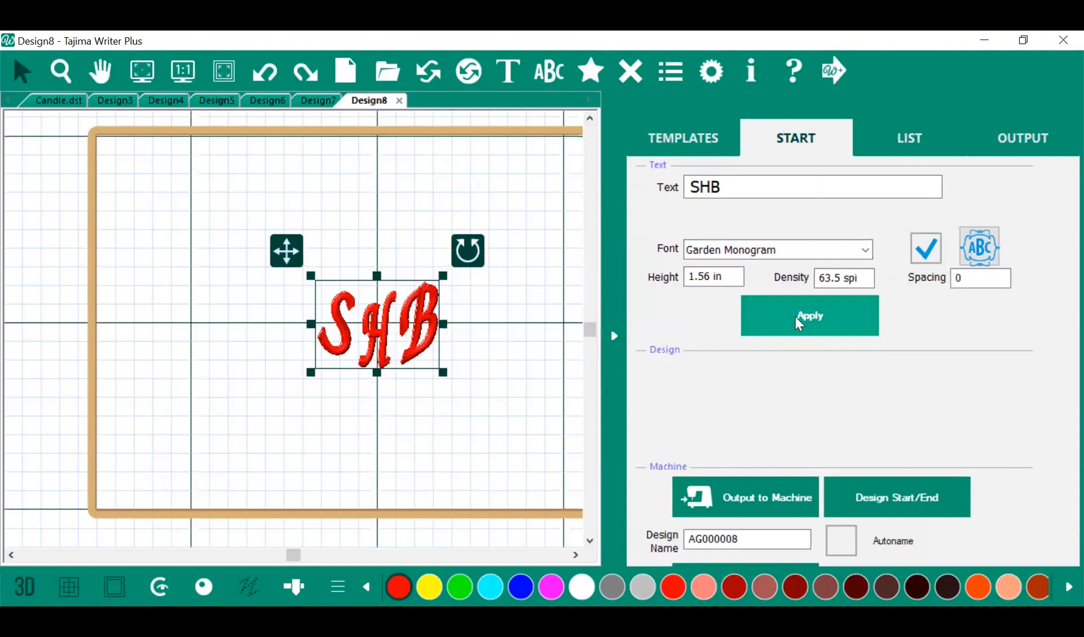
Try the SHB lettering in the Monogram 1 font, followed by Monogram 2
click(864, 249)
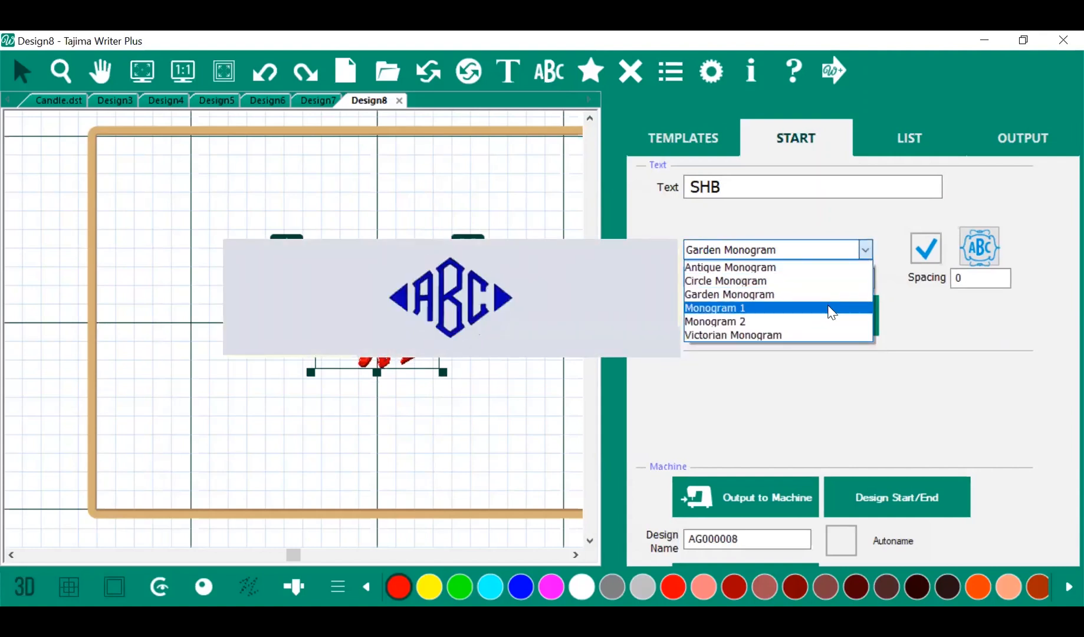
click(829, 308)
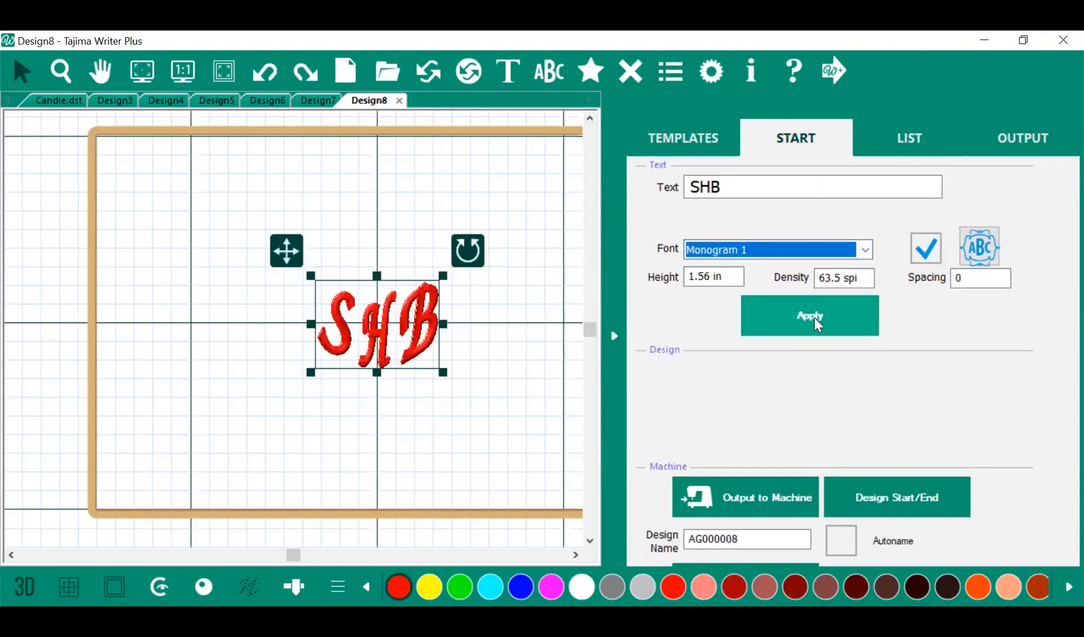
click(814, 318)
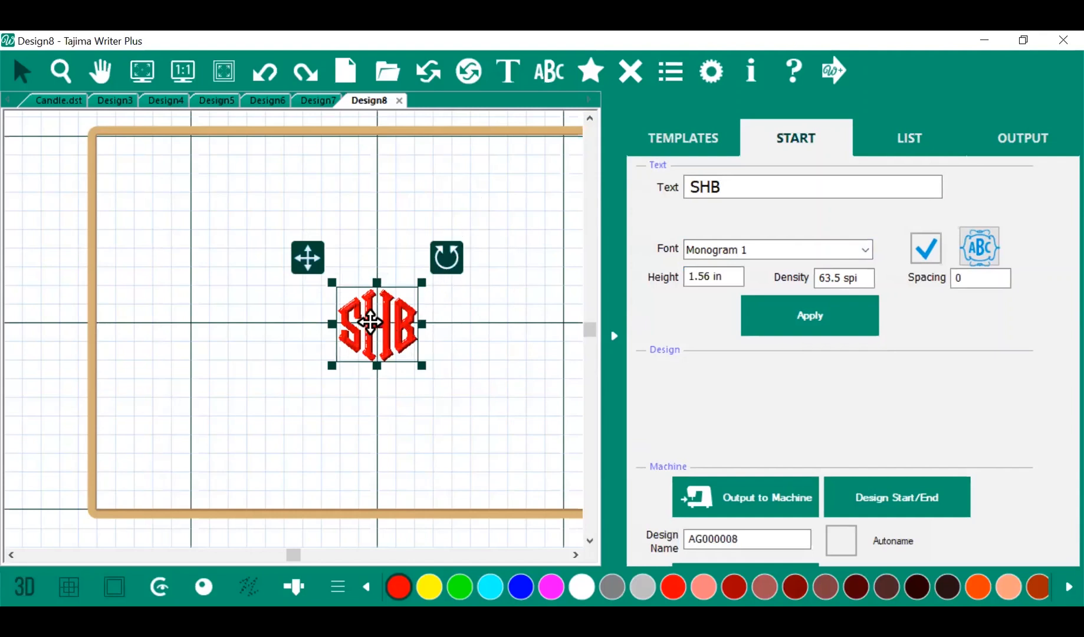
click(860, 250)
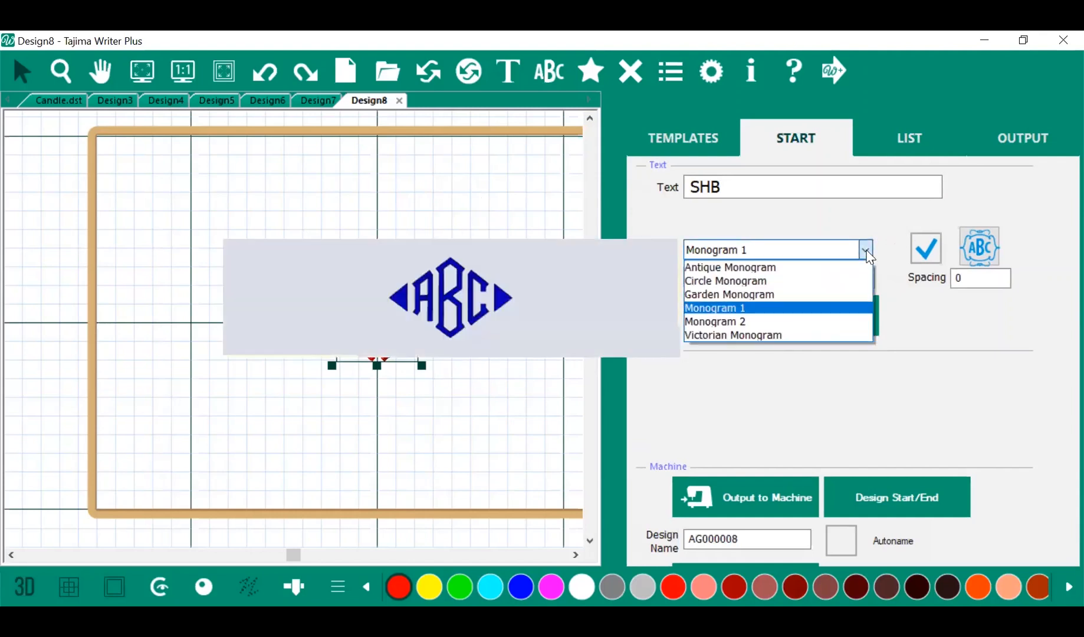
click(824, 321)
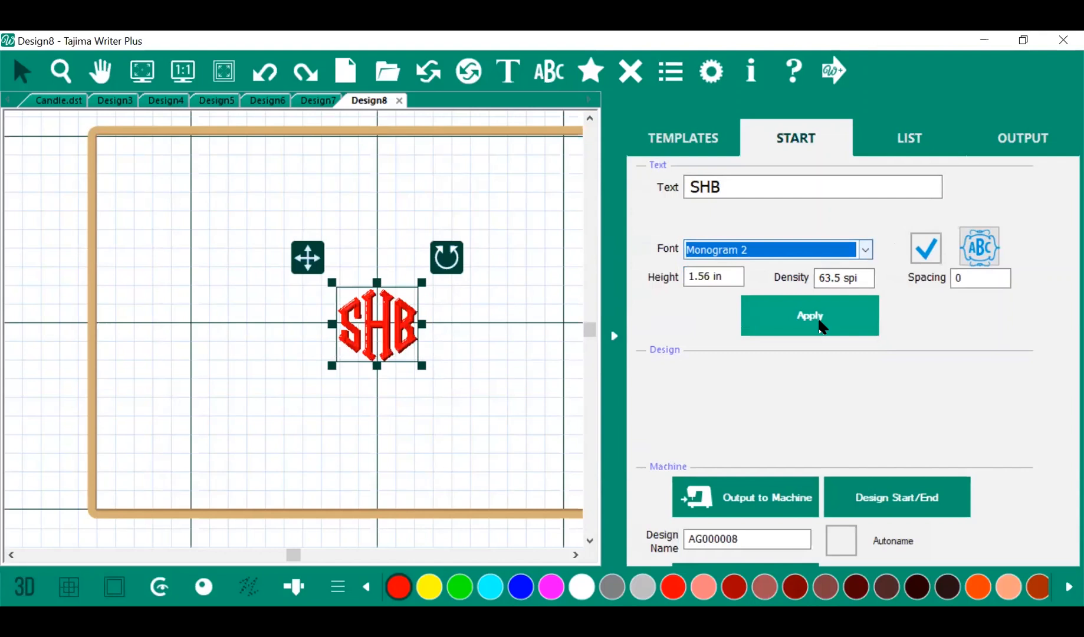
click(781, 316)
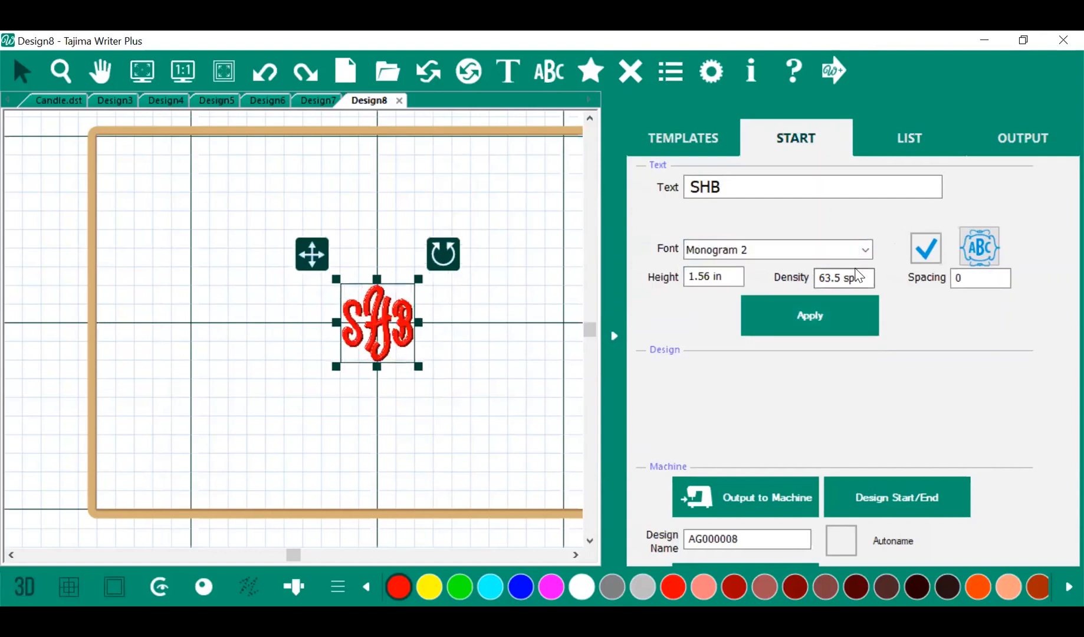
Try the Victorian Monogram font on the SHB lettering, and return it to Antique Monogram
click(865, 250)
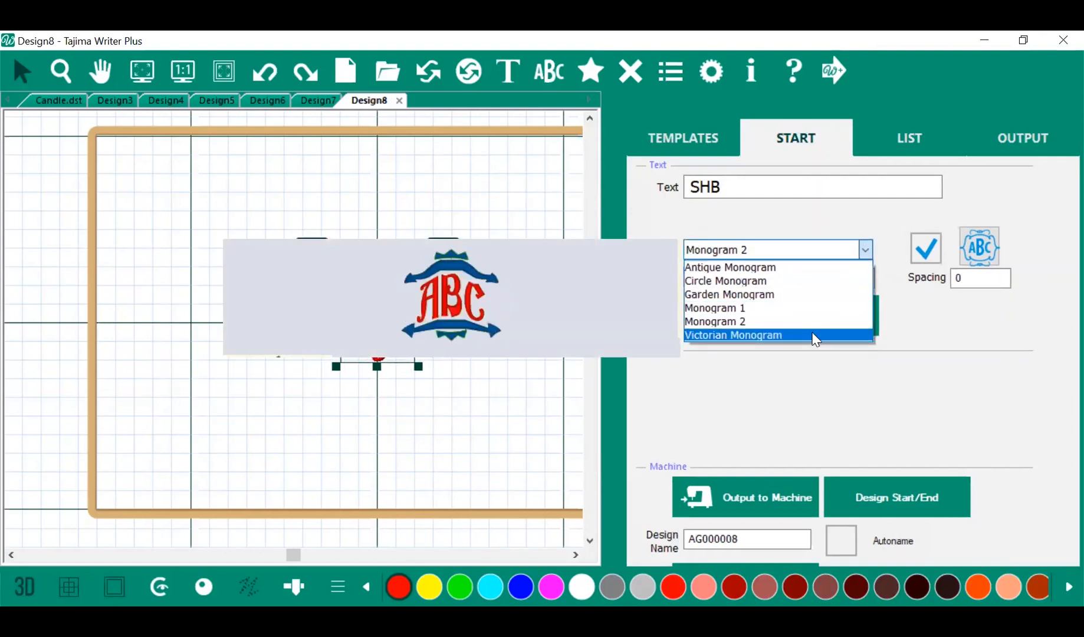
click(818, 336)
click(781, 317)
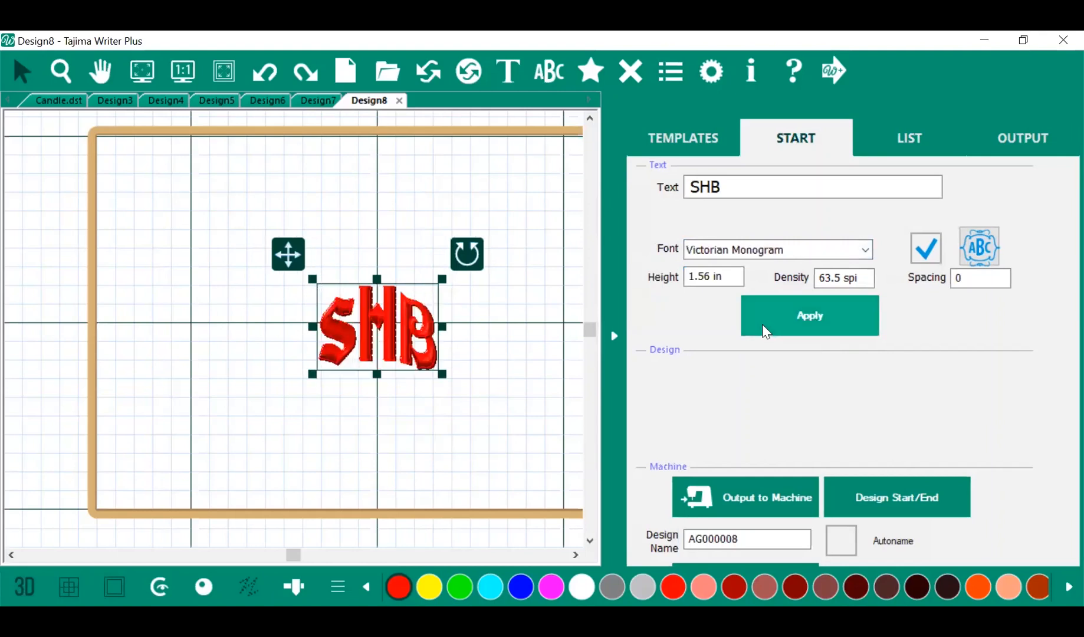
click(865, 250)
click(807, 270)
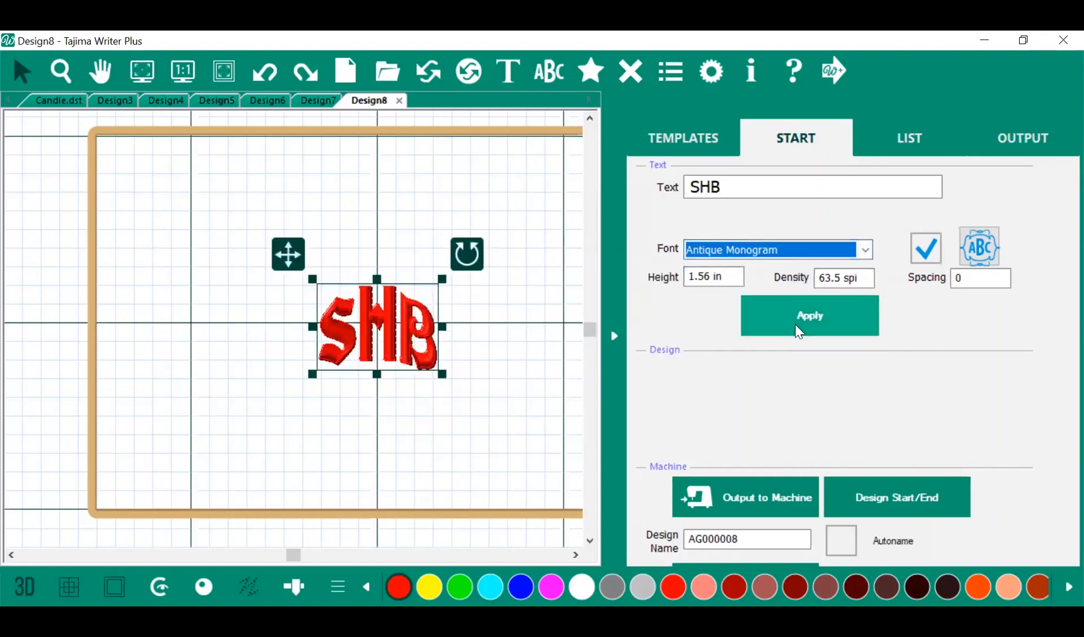
click(794, 309)
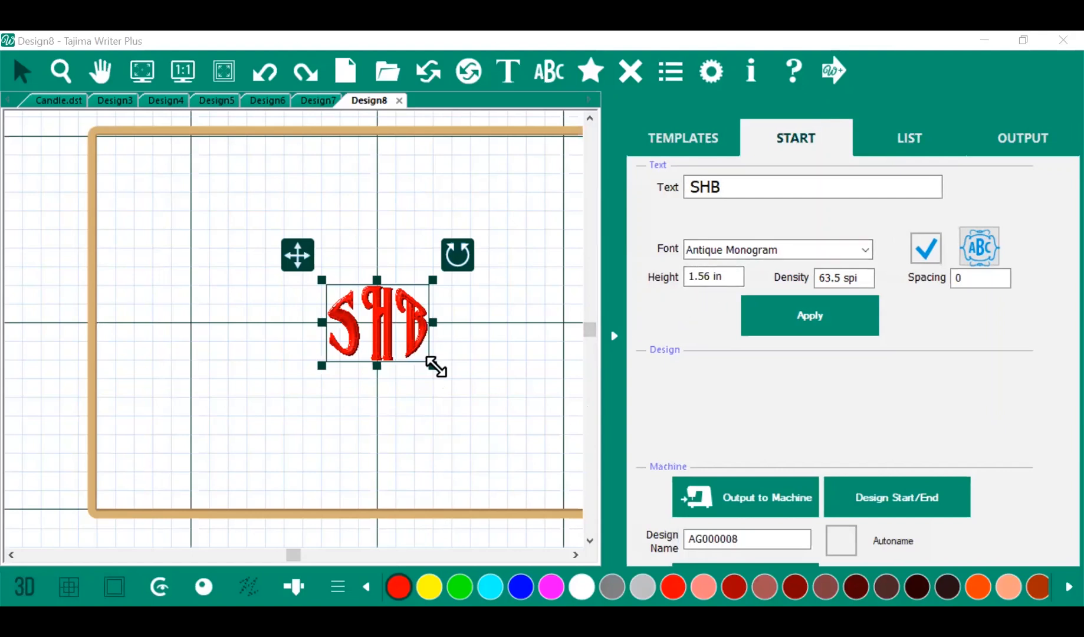
Enlarge the SHB monogram to about one and a half times its size and recentre it in the hoop
drag(433, 363, 479, 412)
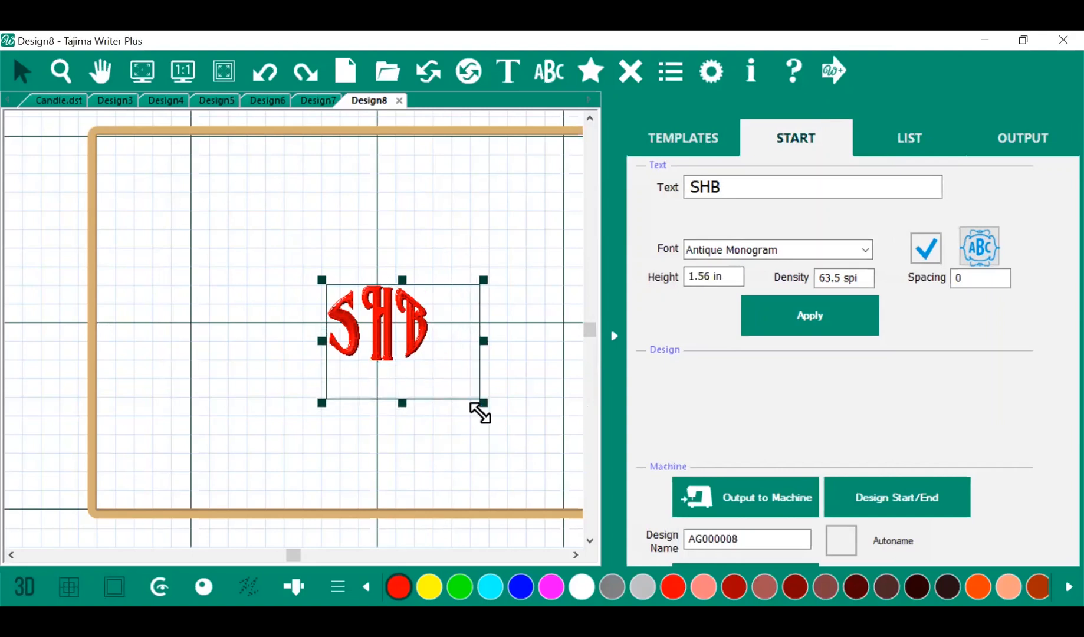
drag(439, 343, 411, 334)
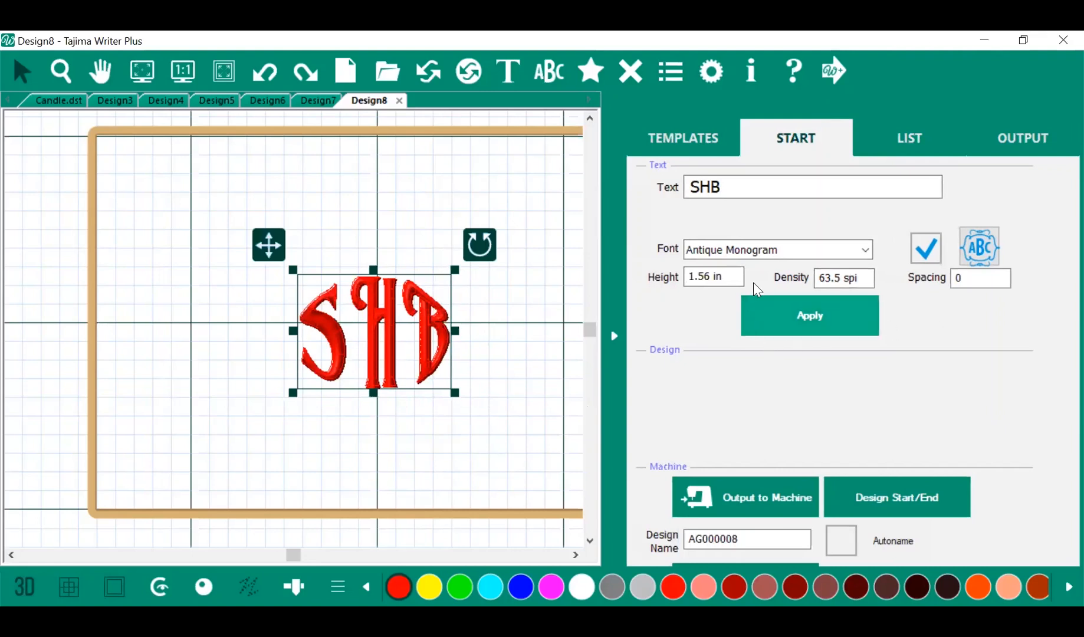
click(865, 251)
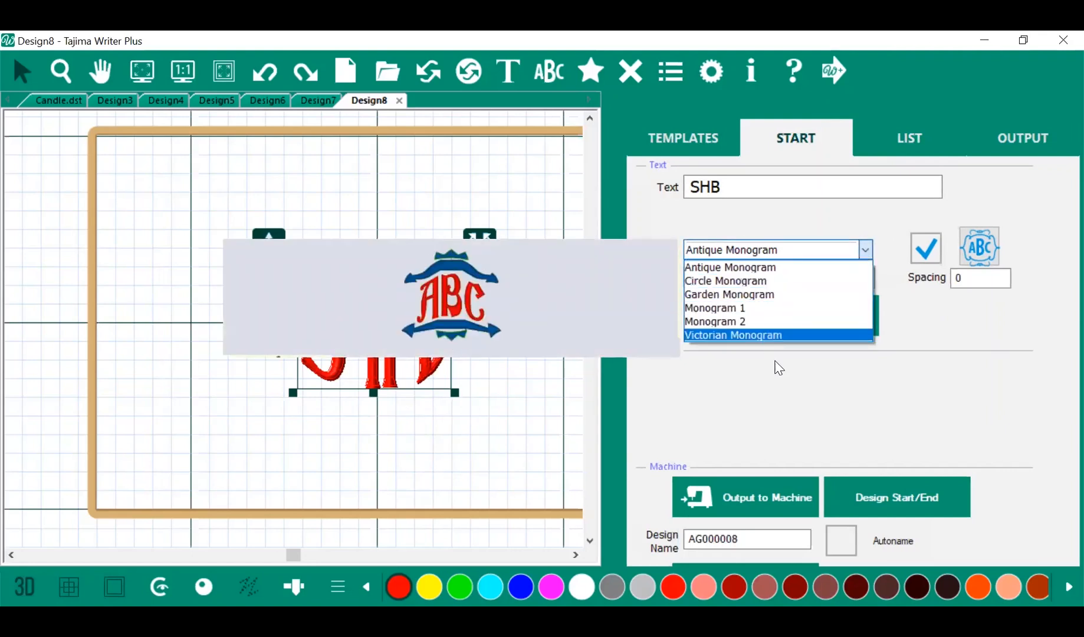
click(791, 390)
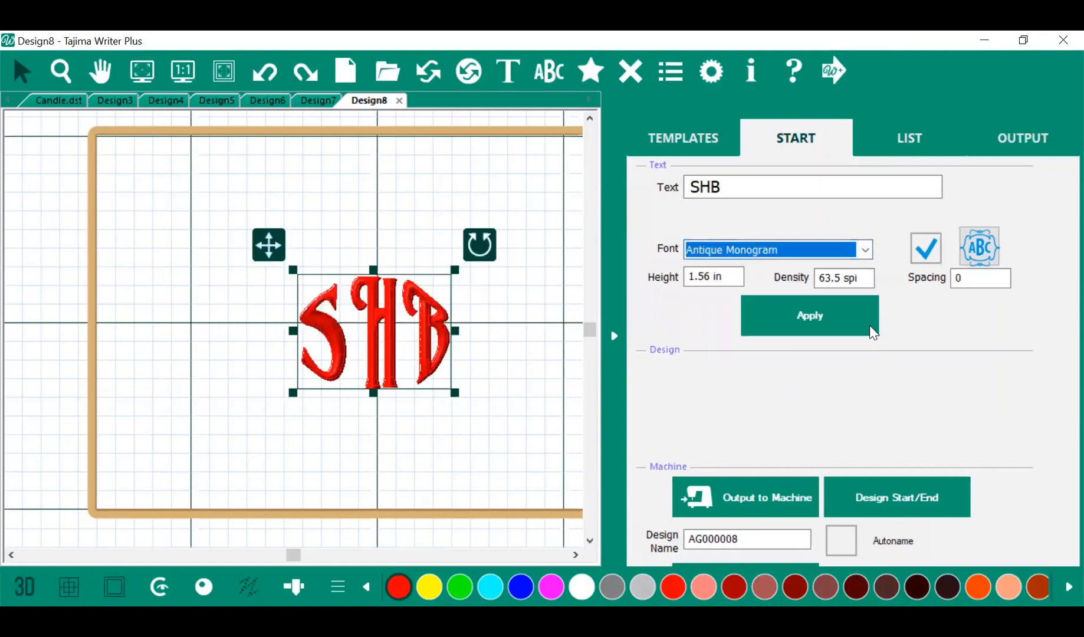
Add the laurel wreath decoration, listed under the ] character, around the SHB monogram
click(974, 248)
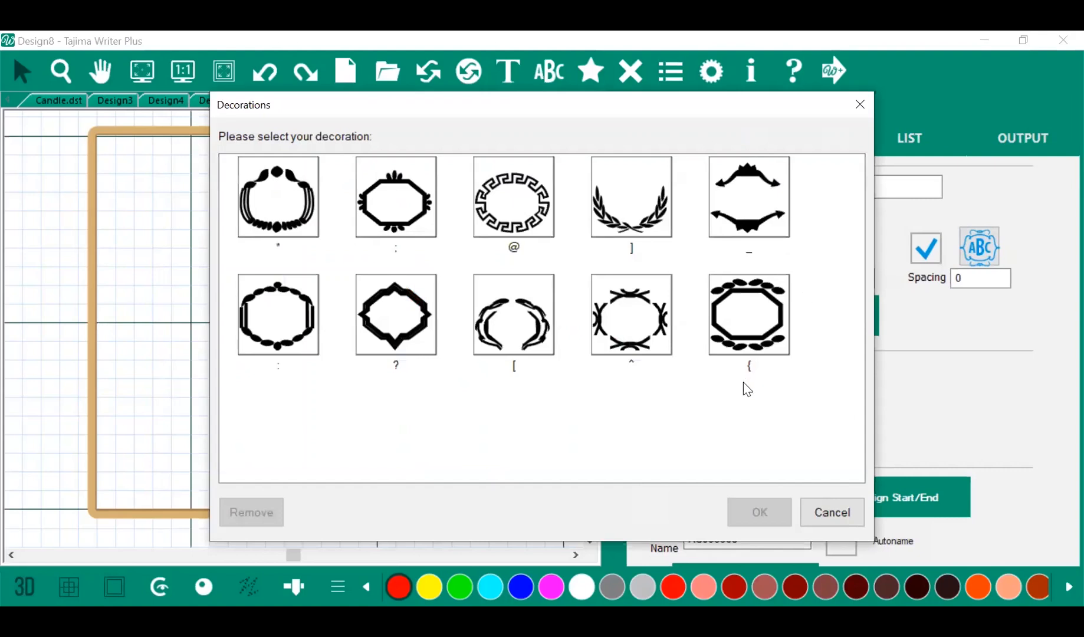
click(654, 224)
click(768, 512)
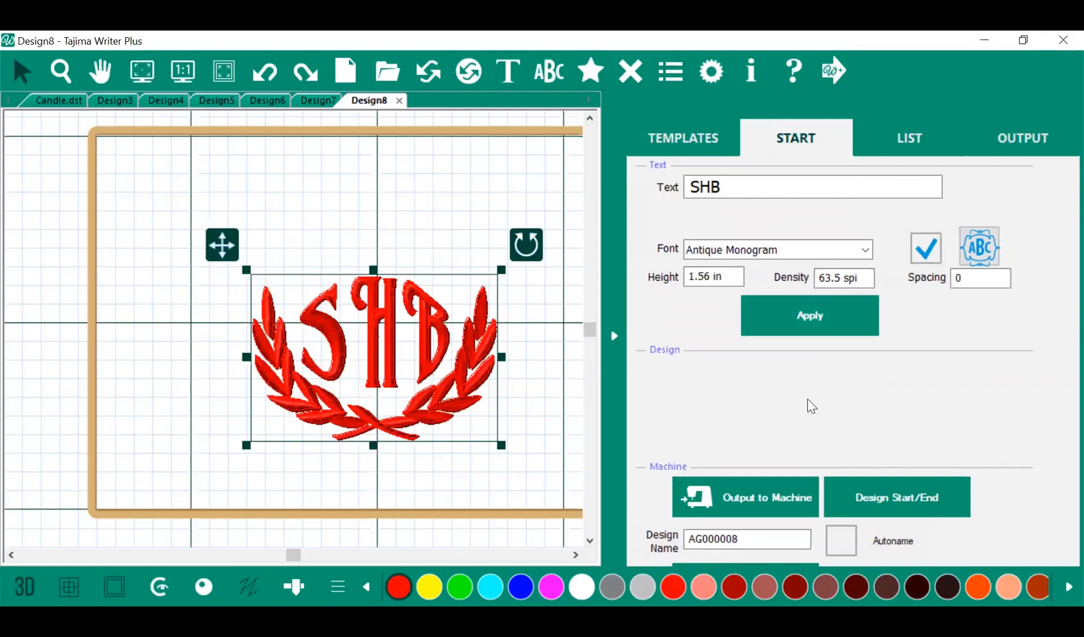
Apply the Victorian Monogram font to the wreath-decorated SHB monogram
click(865, 250)
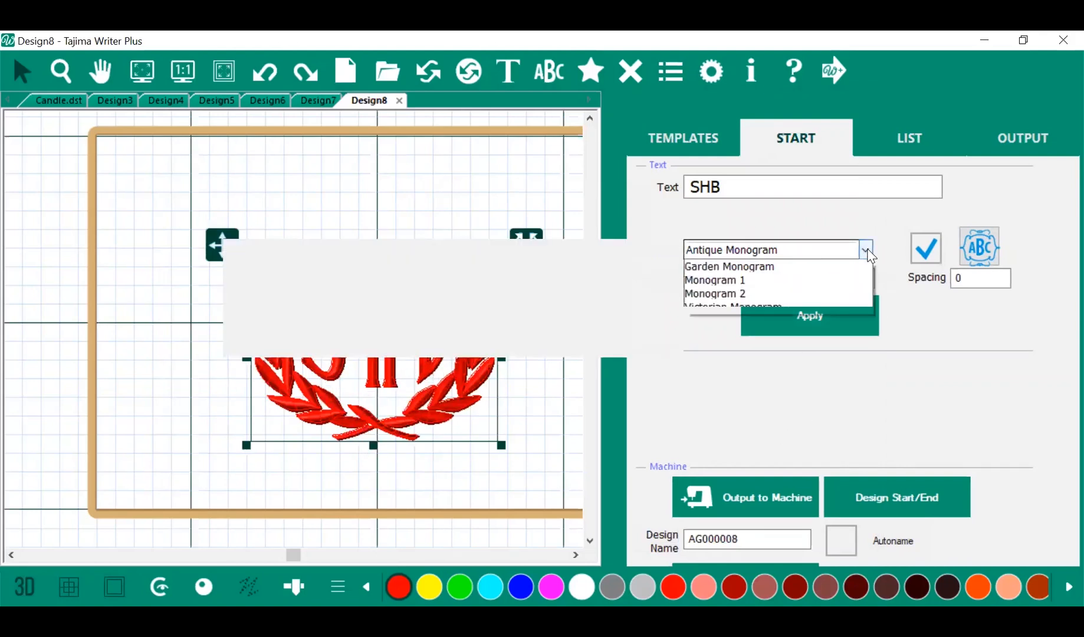
click(803, 341)
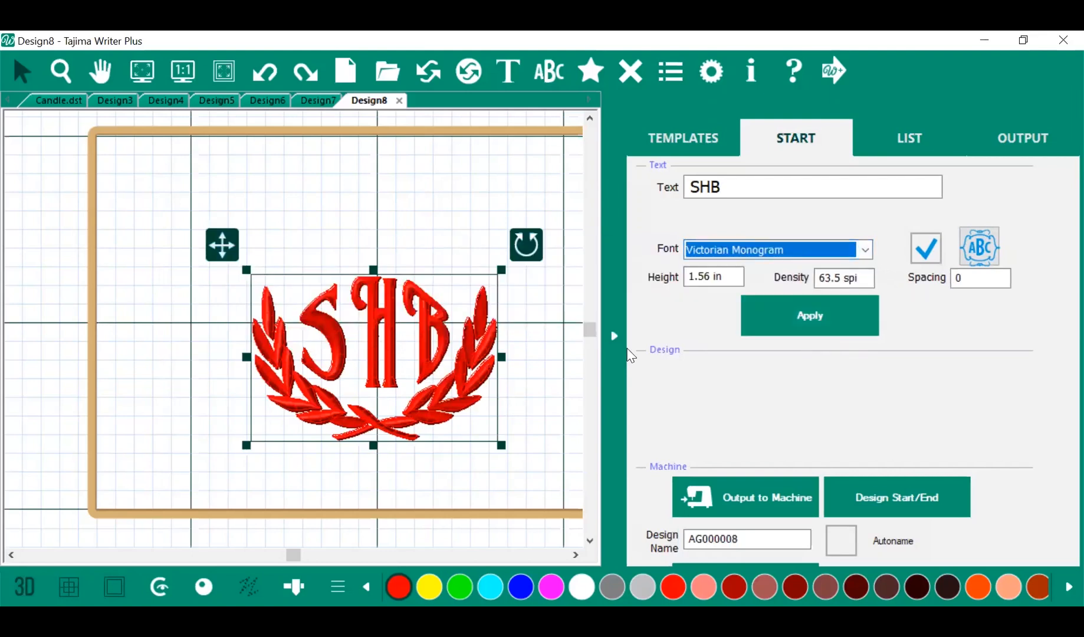
click(765, 324)
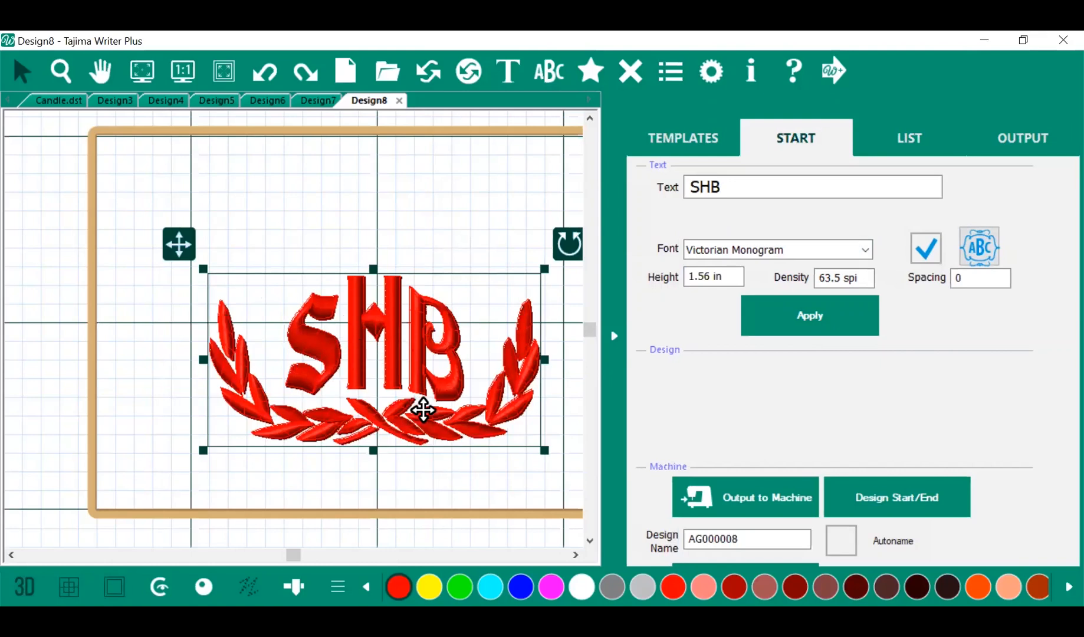
Replace the laurel wreath around the SHB monogram with the arrow-ended banner decoration listed under the _ character
click(976, 247)
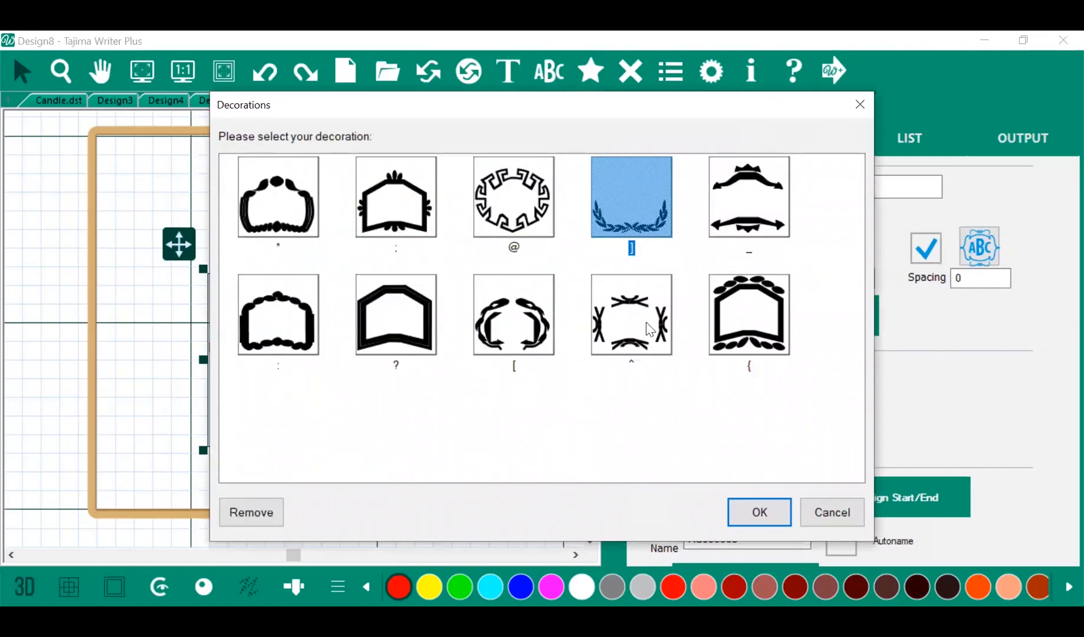
click(749, 212)
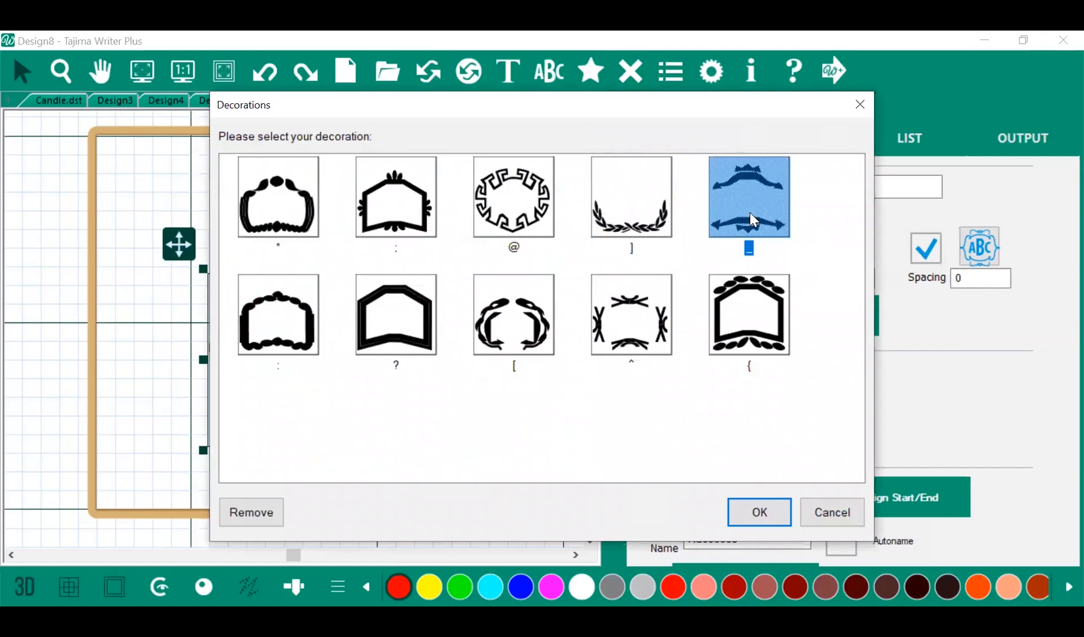
click(734, 513)
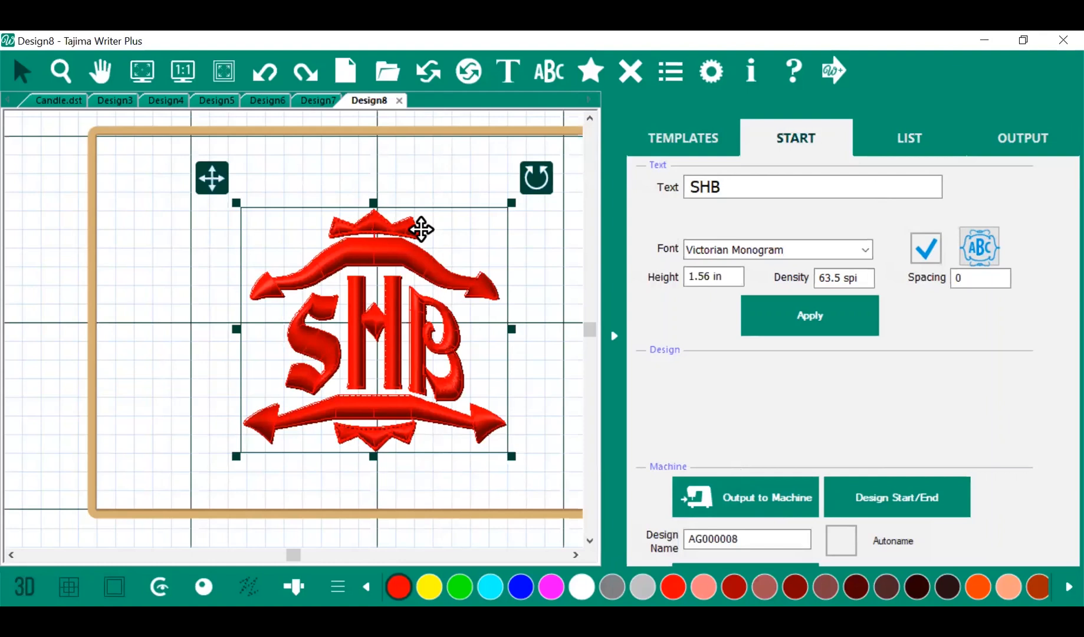
Set the letter spacing of the decorated SHB monogram to 3
click(968, 278)
text(3)
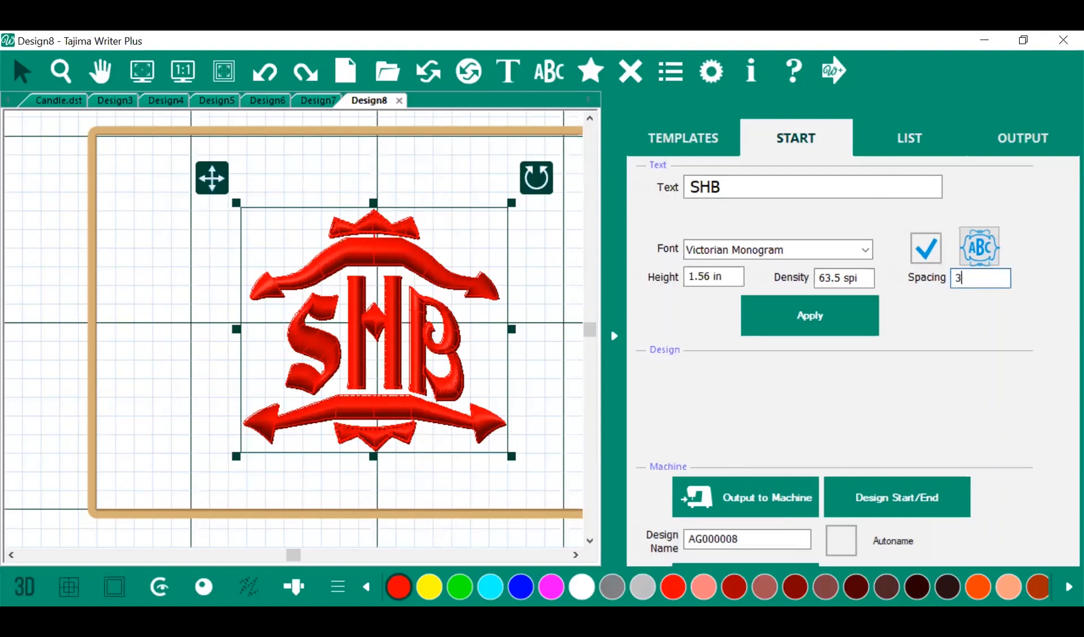
key(Return)
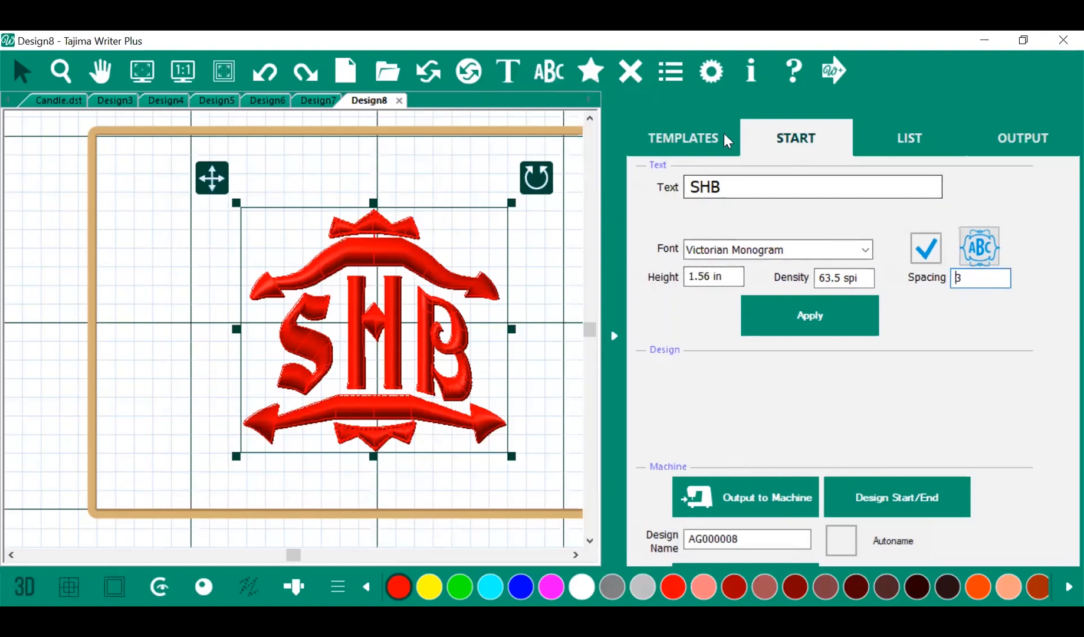
Switch the design to the Circle with Design template and select its soccer ball graphic
click(687, 139)
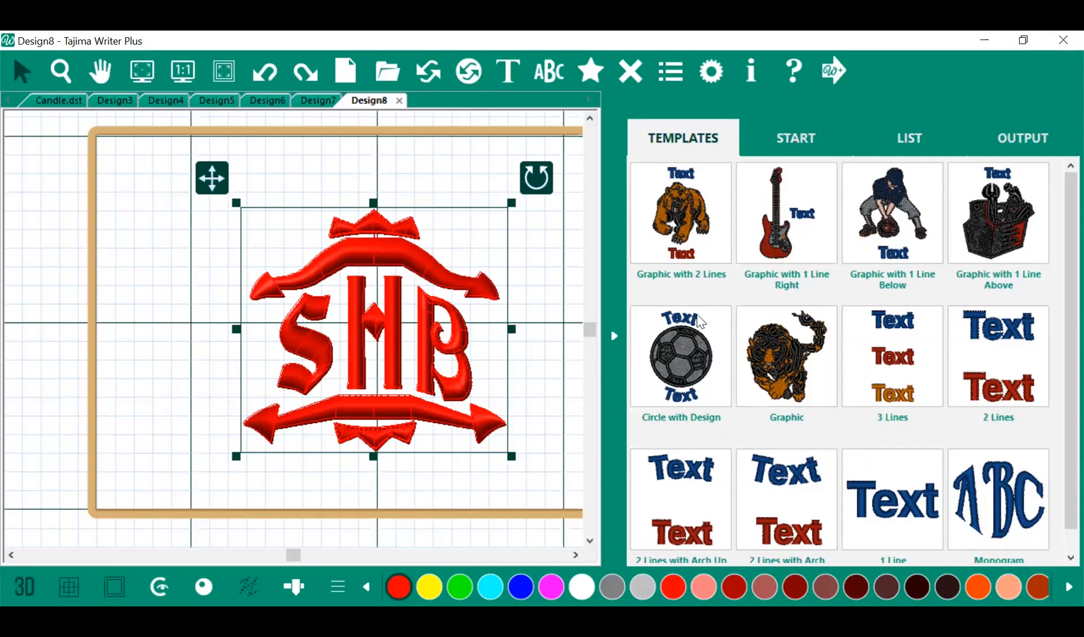
click(674, 366)
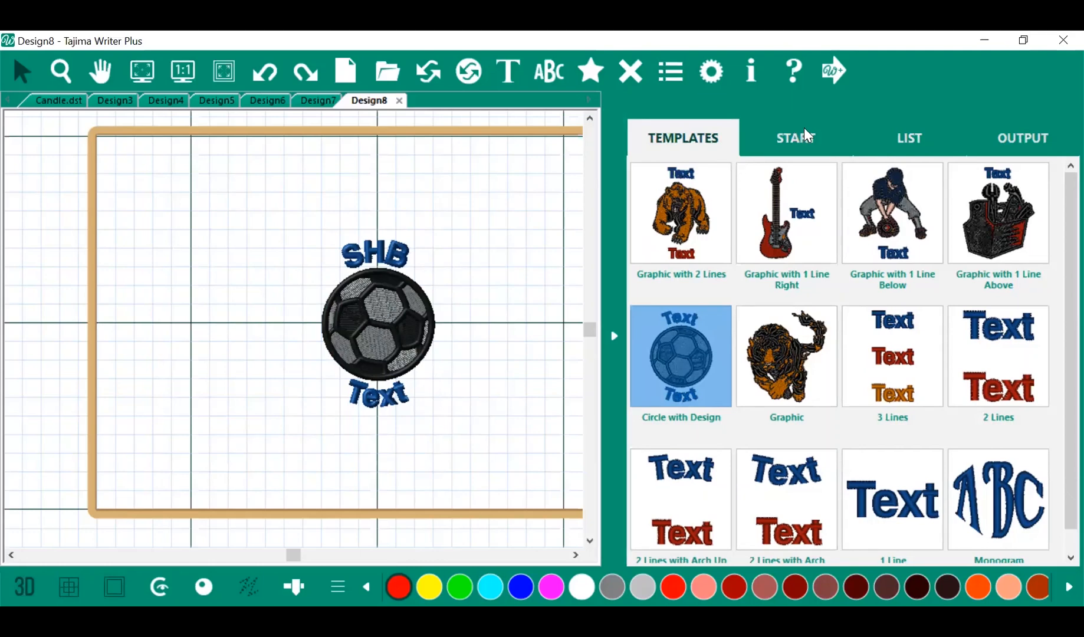
click(809, 142)
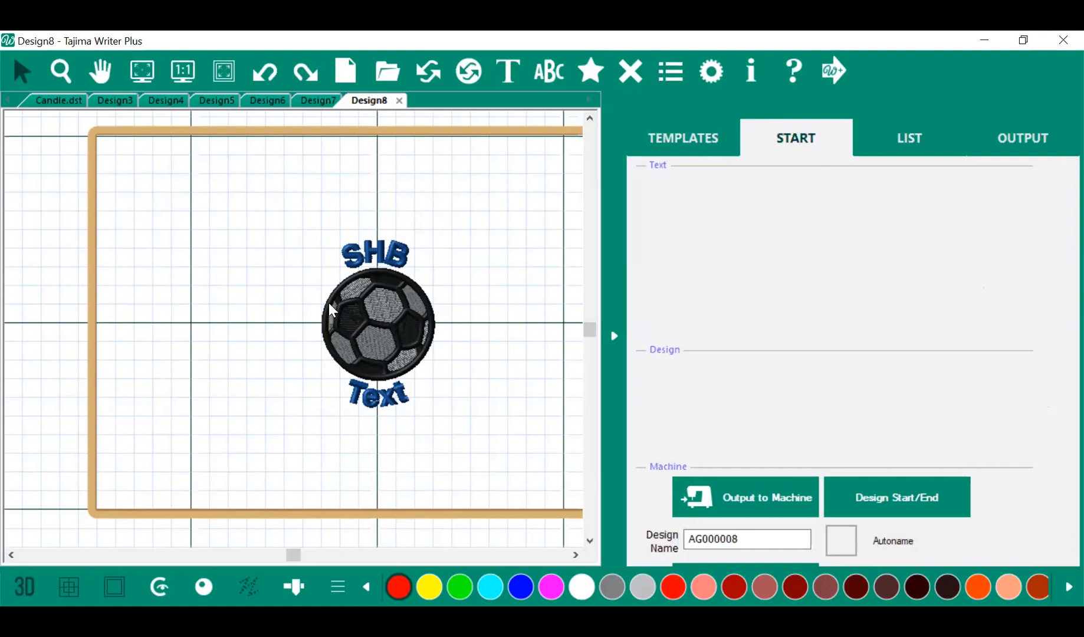
click(342, 314)
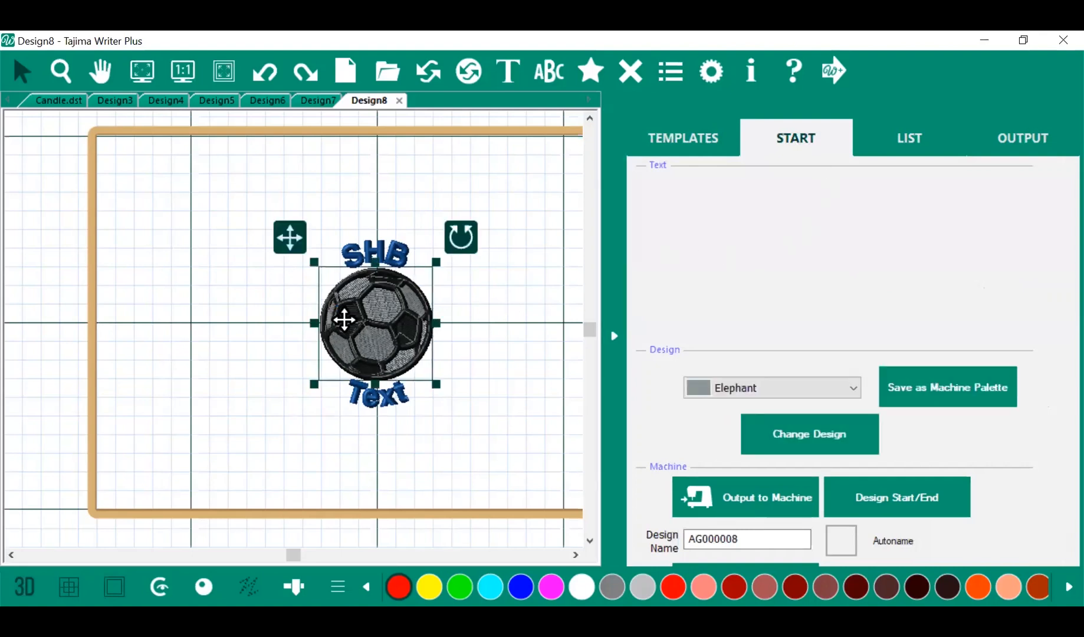
Enter a first name as the circular lettering's upper text and Team as its bottom text
click(391, 260)
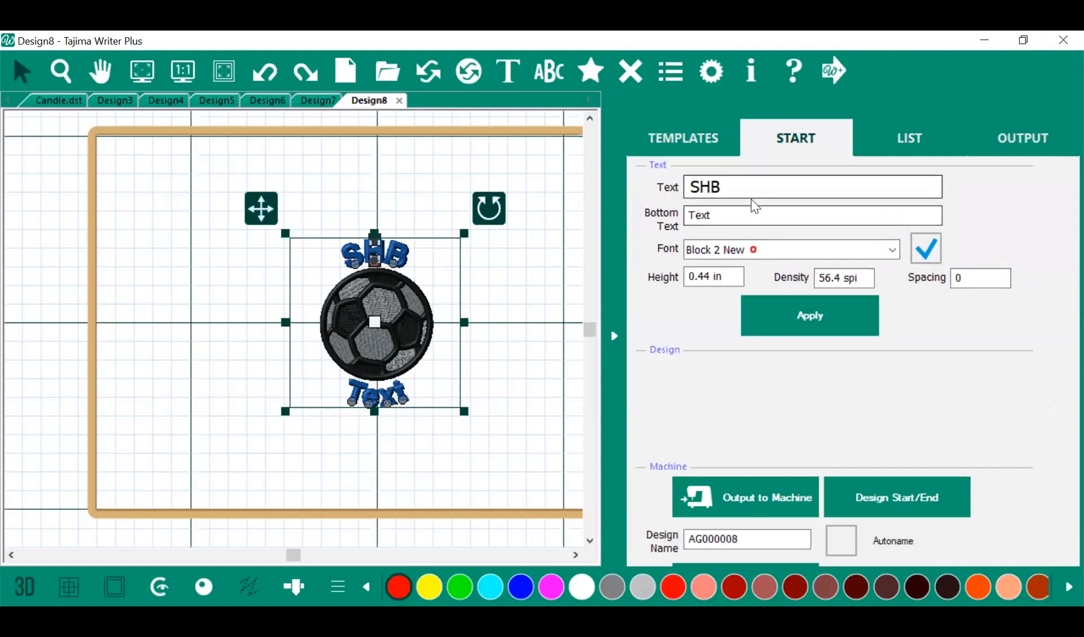
click(729, 195)
key(BackSpace)
key(BackSpace)
key(BackSpace)
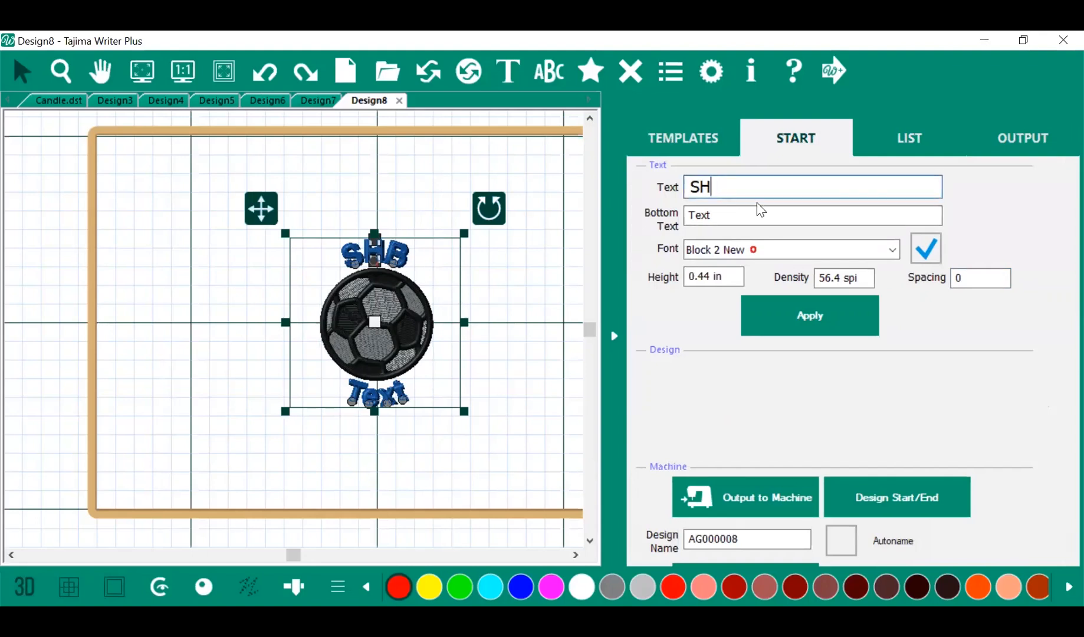
text(Lus)
key(BackSpace)
text(cy)
click(715, 213)
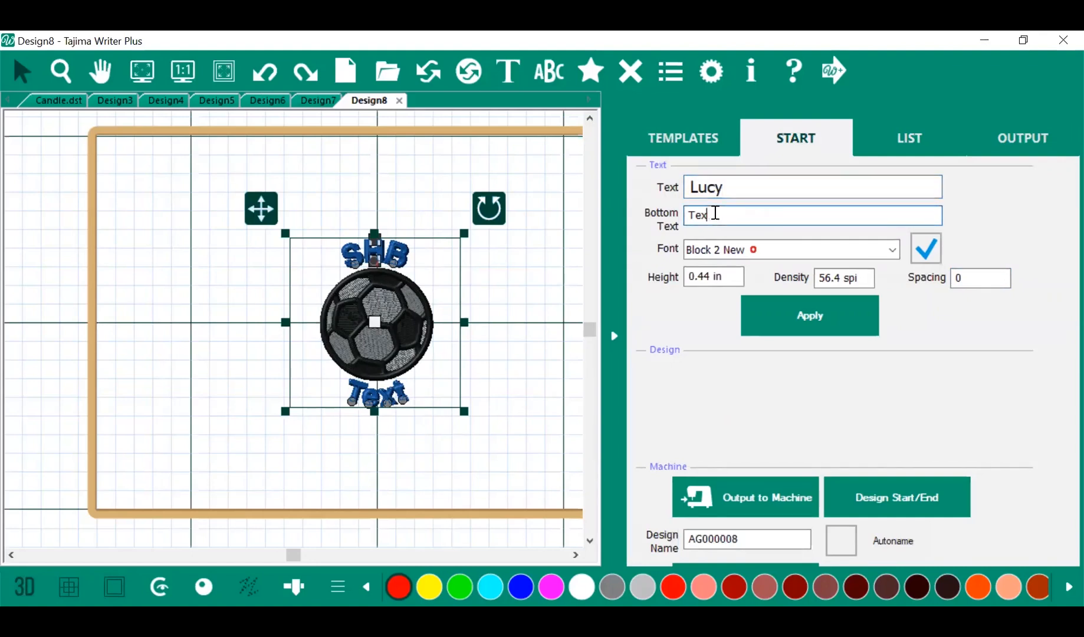
key(BackSpace)
key(BackSpace)
key(BackSpace)
text(Team)
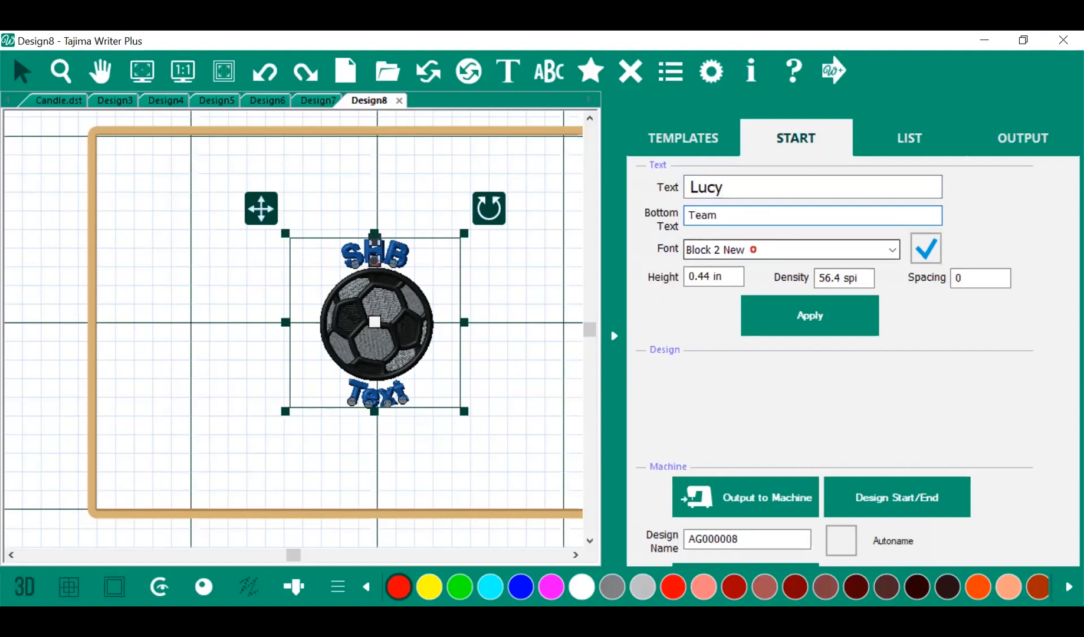
Browse the font previews for the circular lettering and choose Block 2
click(893, 249)
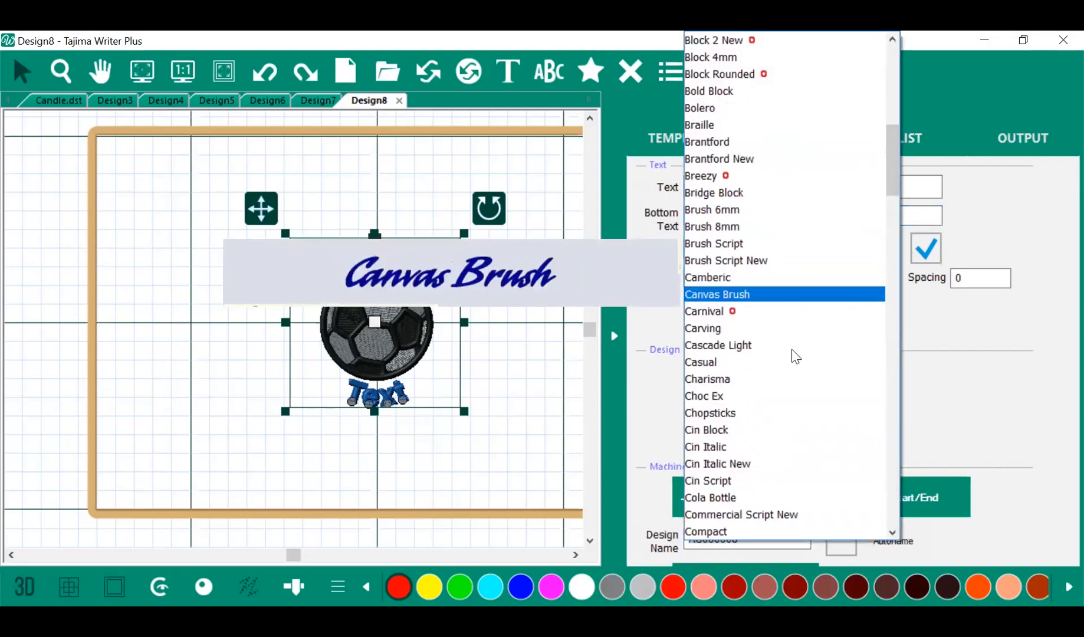
scroll(788, 377, down, 6)
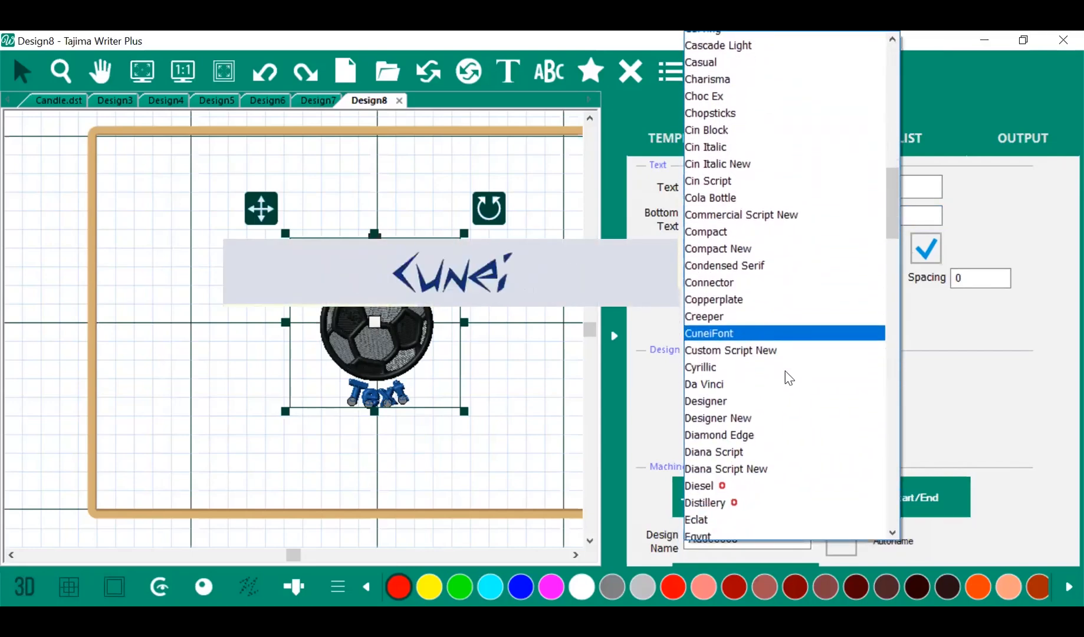
scroll(787, 377, down, 10)
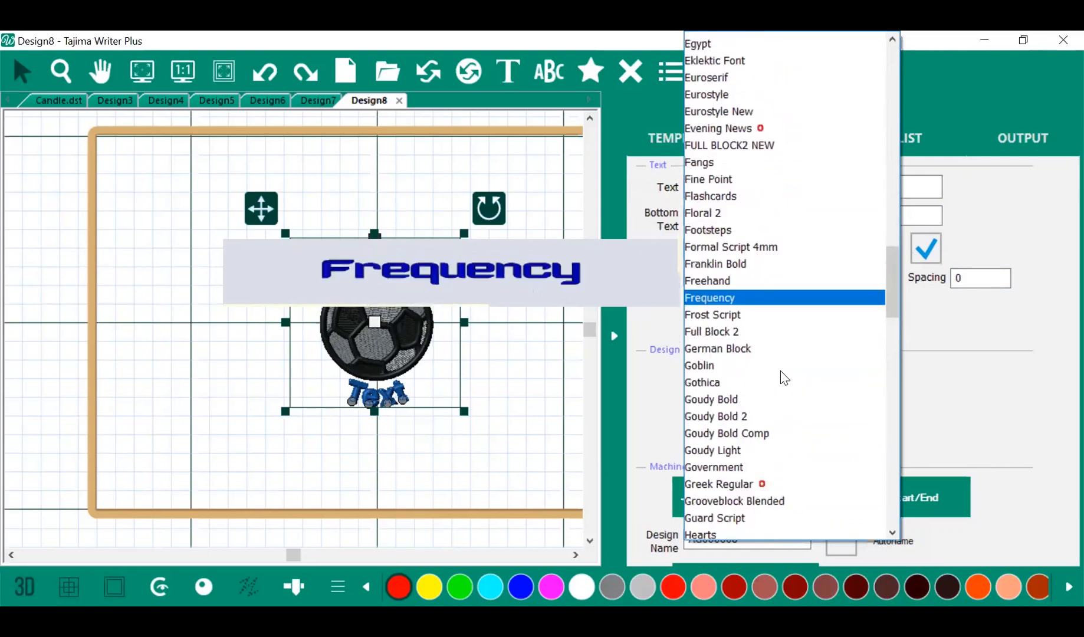
scroll(781, 377, down, 8)
scroll(772, 424, up, 3)
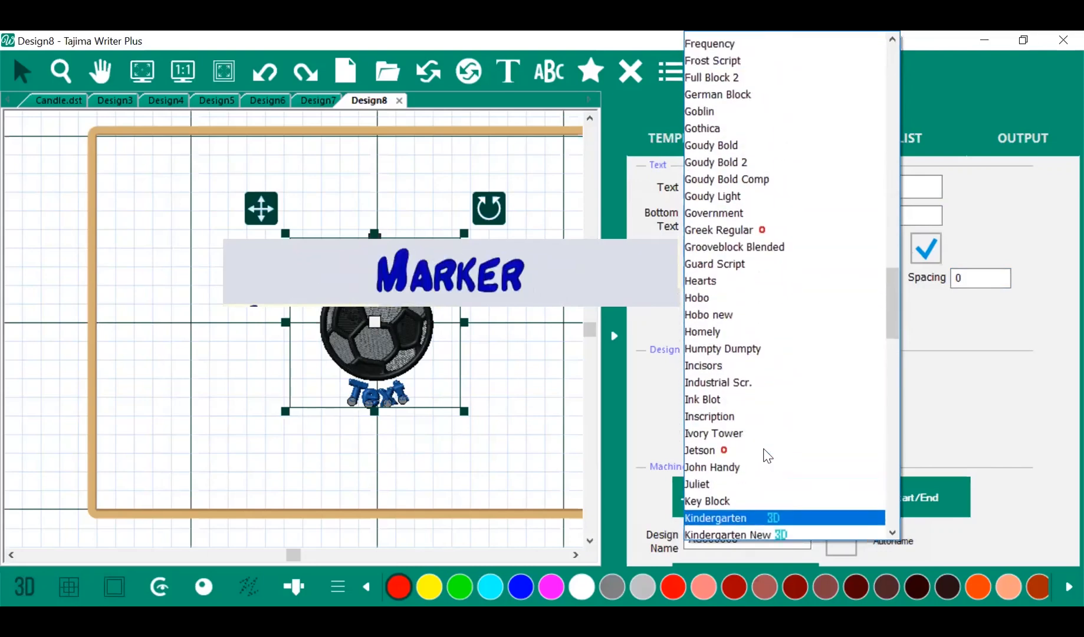
scroll(764, 450, up, 6)
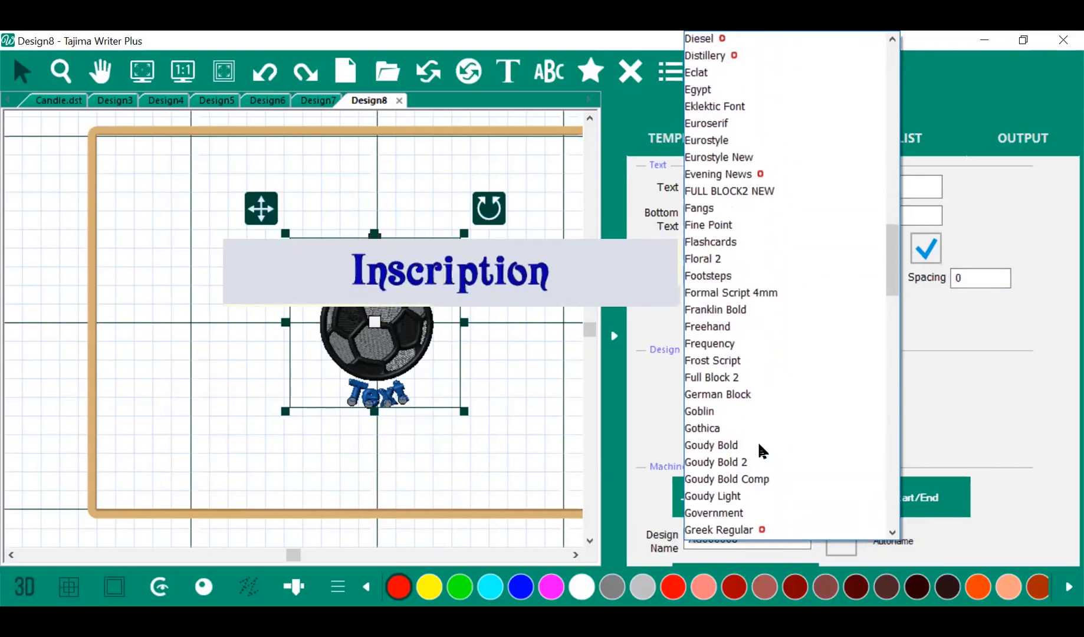
scroll(757, 443, up, 3)
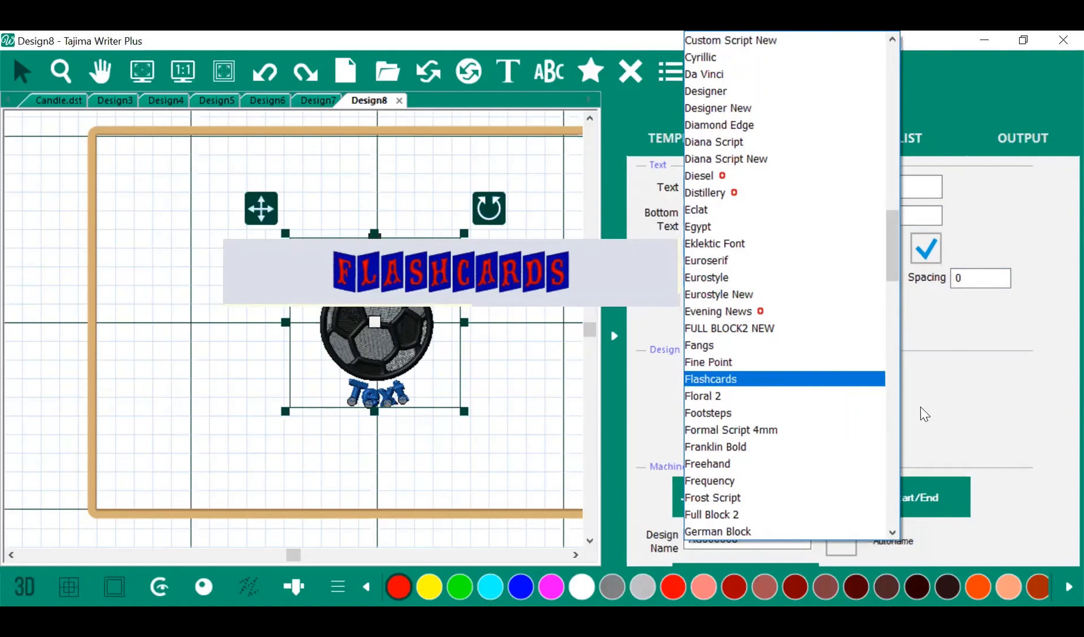
scroll(765, 222, up, 8)
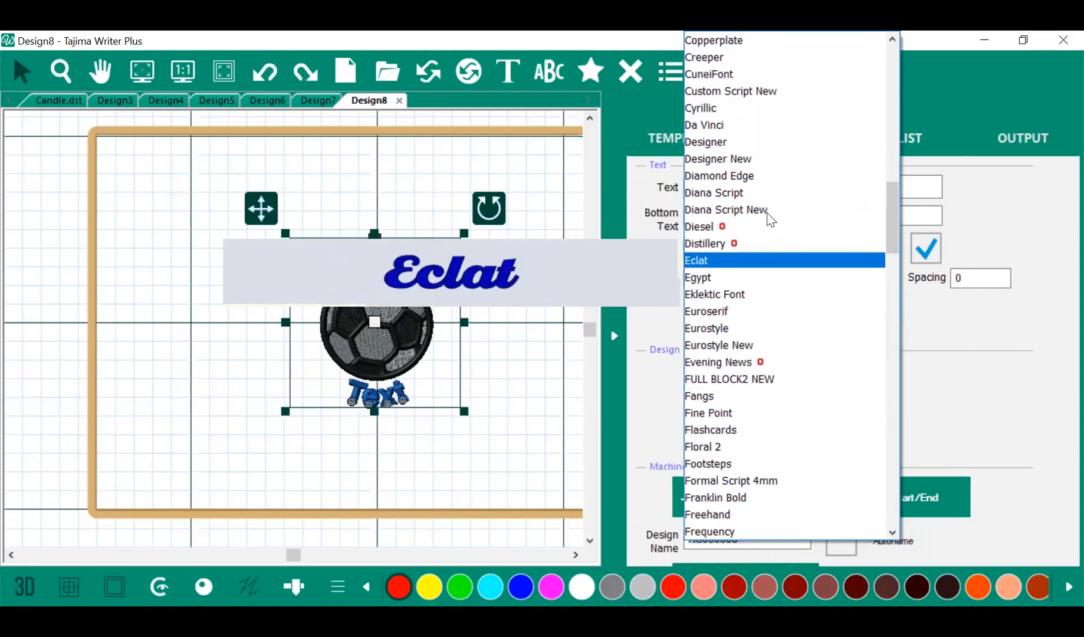
scroll(749, 195, up, 4)
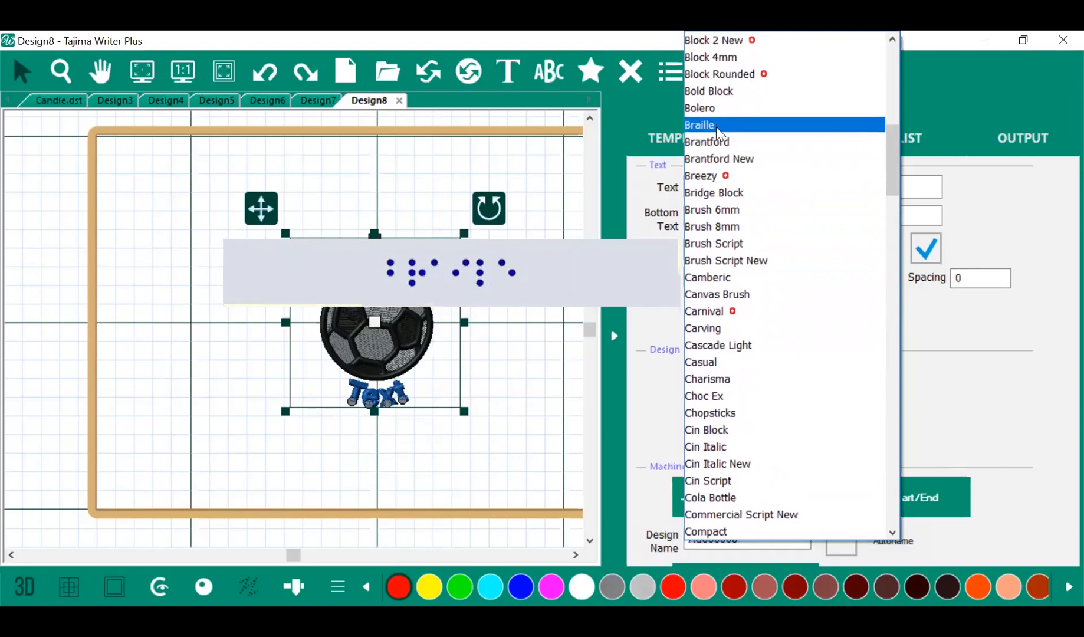
scroll(728, 135, up, 2)
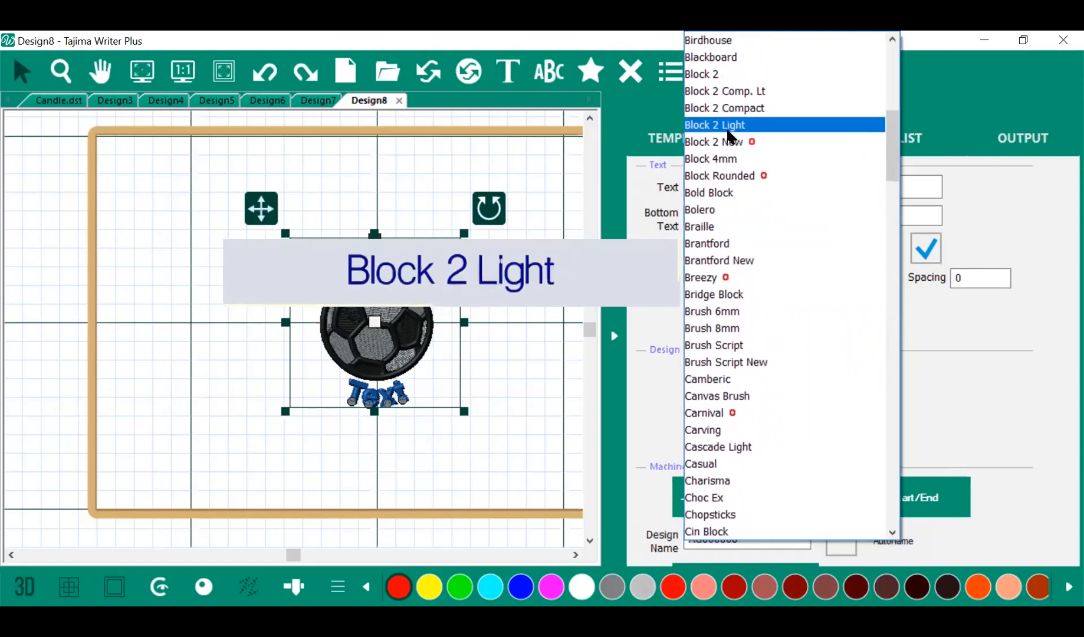
click(717, 75)
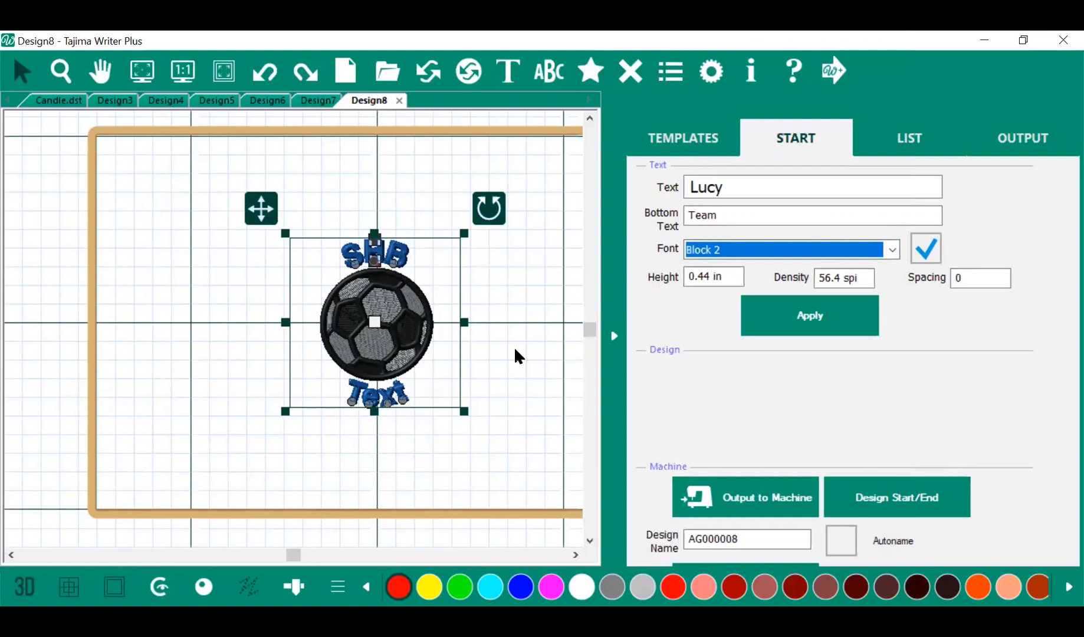
Choose the Block 2 Compact font for the circular lettering and apply it together with the new texts
click(885, 248)
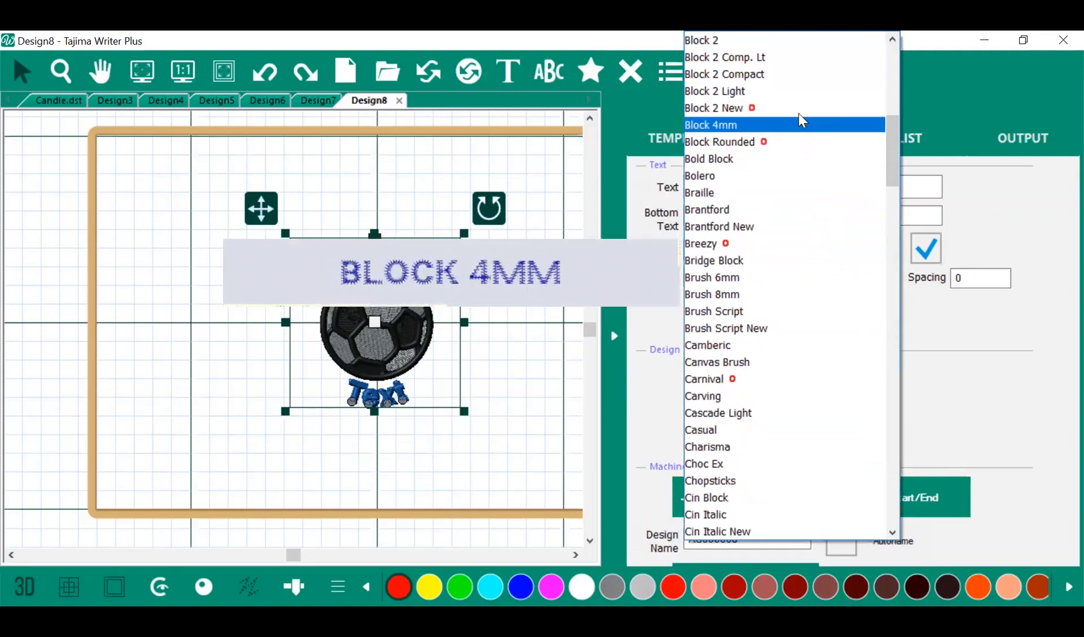
click(787, 74)
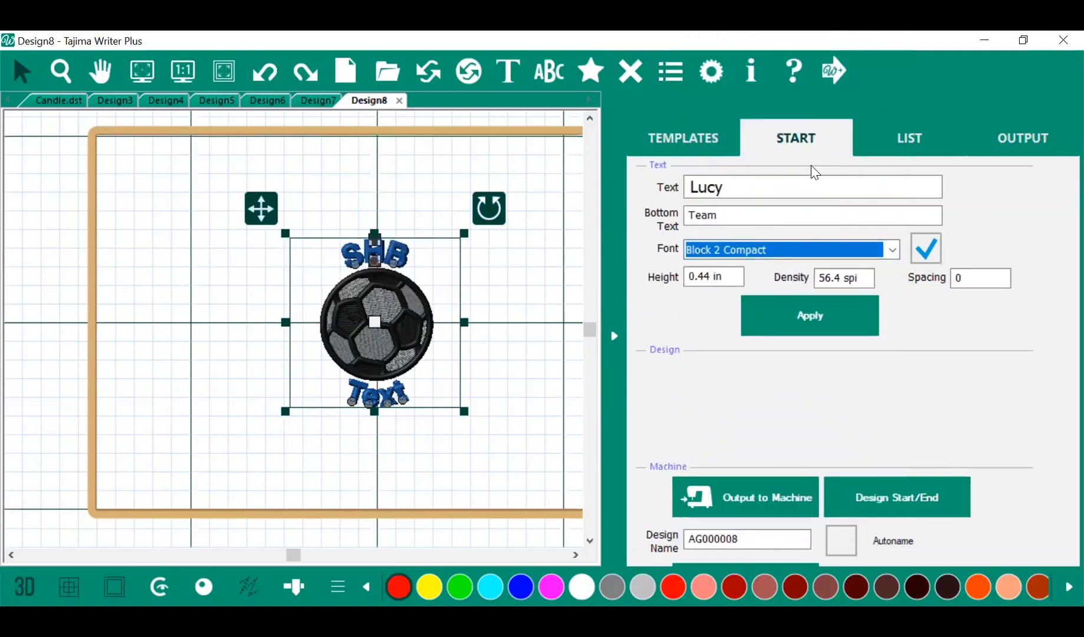
drag(740, 187, 682, 190)
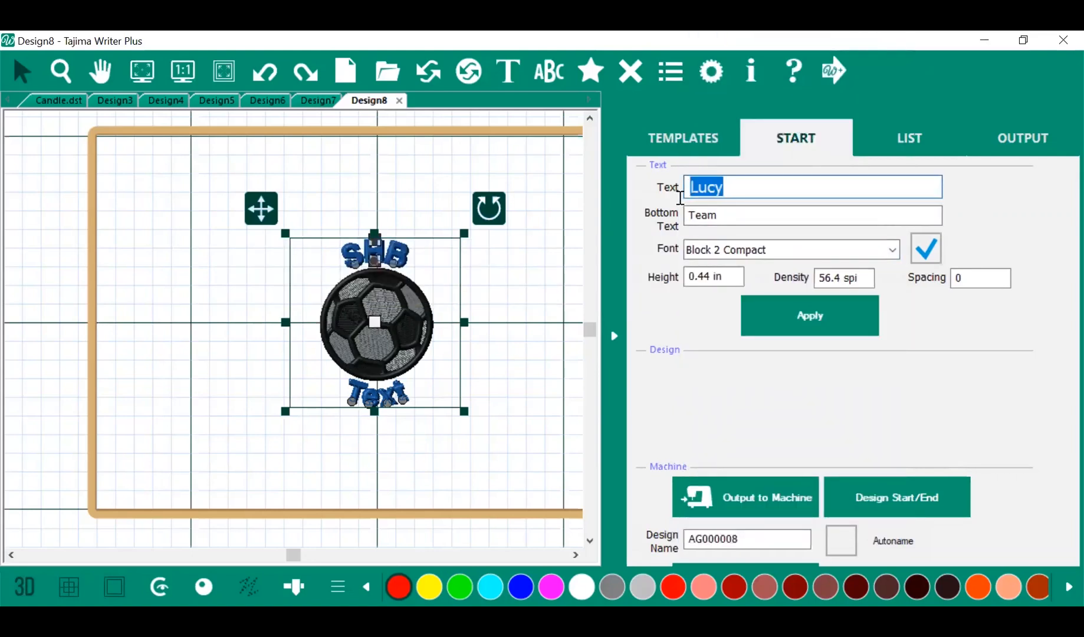
click(891, 250)
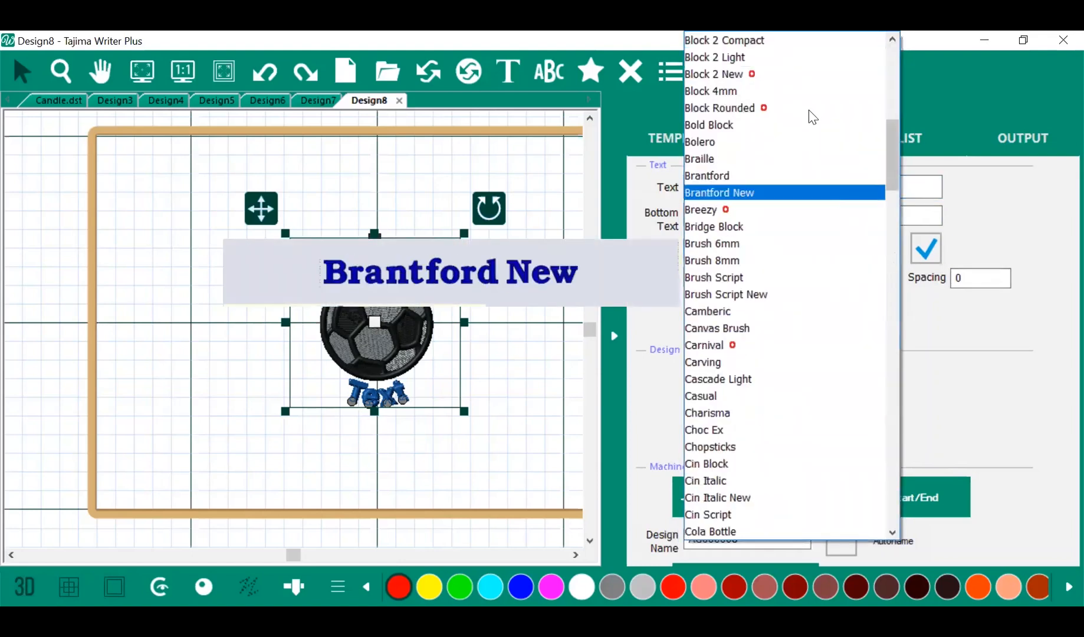
click(781, 41)
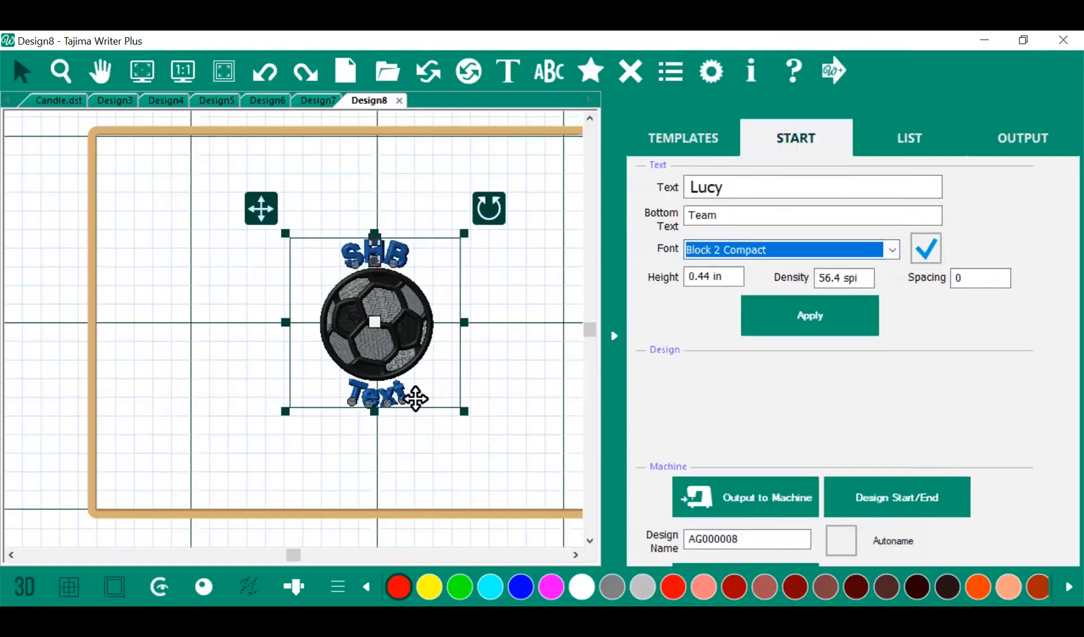
click(761, 324)
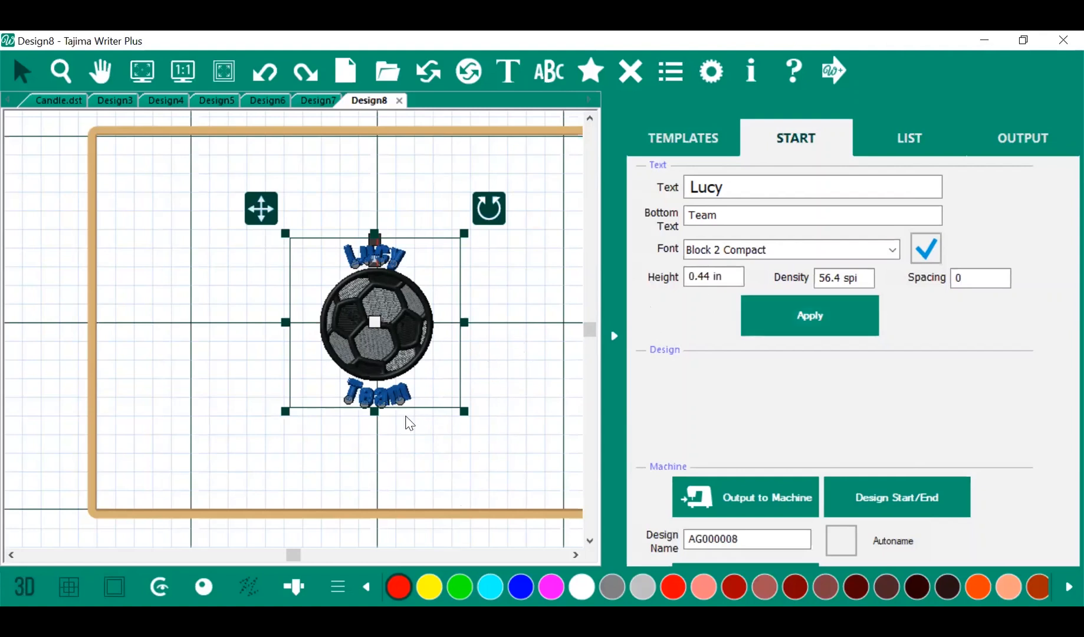
Try a letter spacing of 3 on the lettering around the soccer ball, and widen it to 6
scroll(391, 339, up, 1)
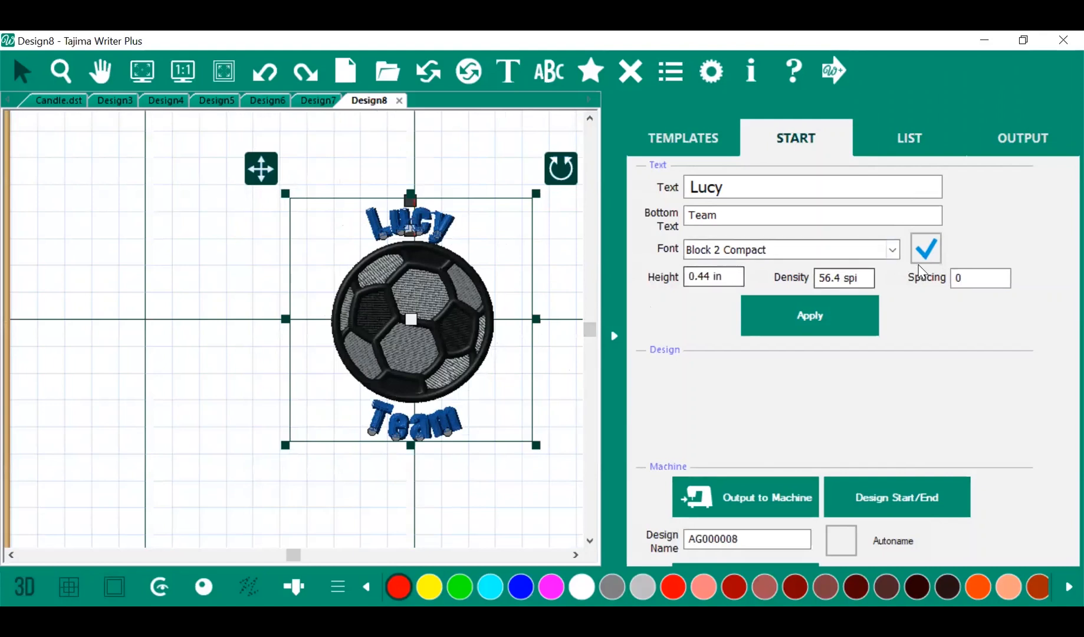
click(968, 278)
key(BackSpace)
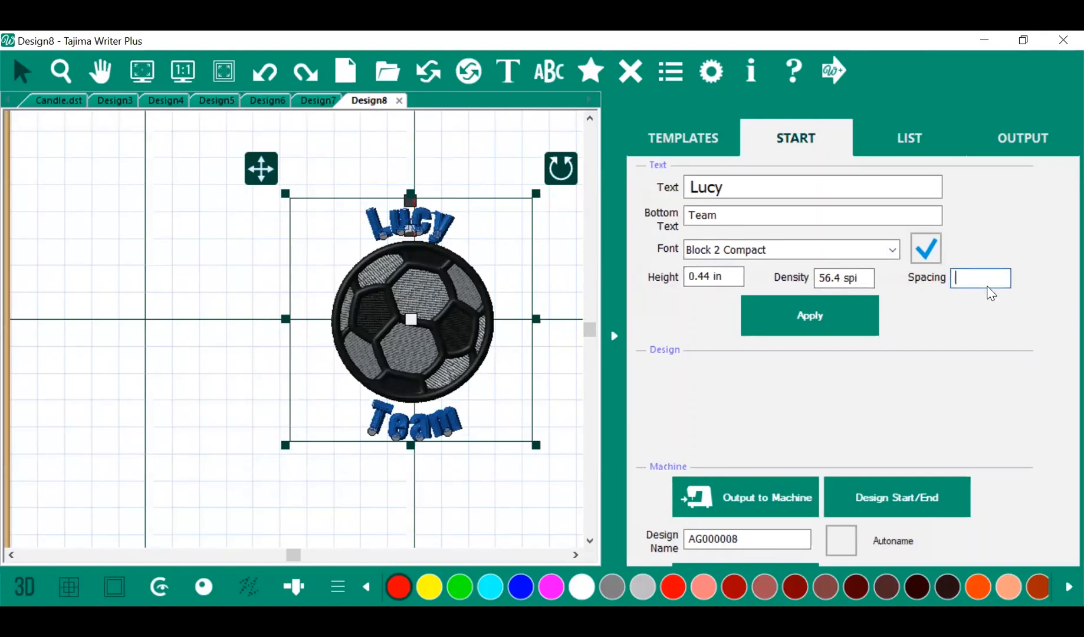
text(3)
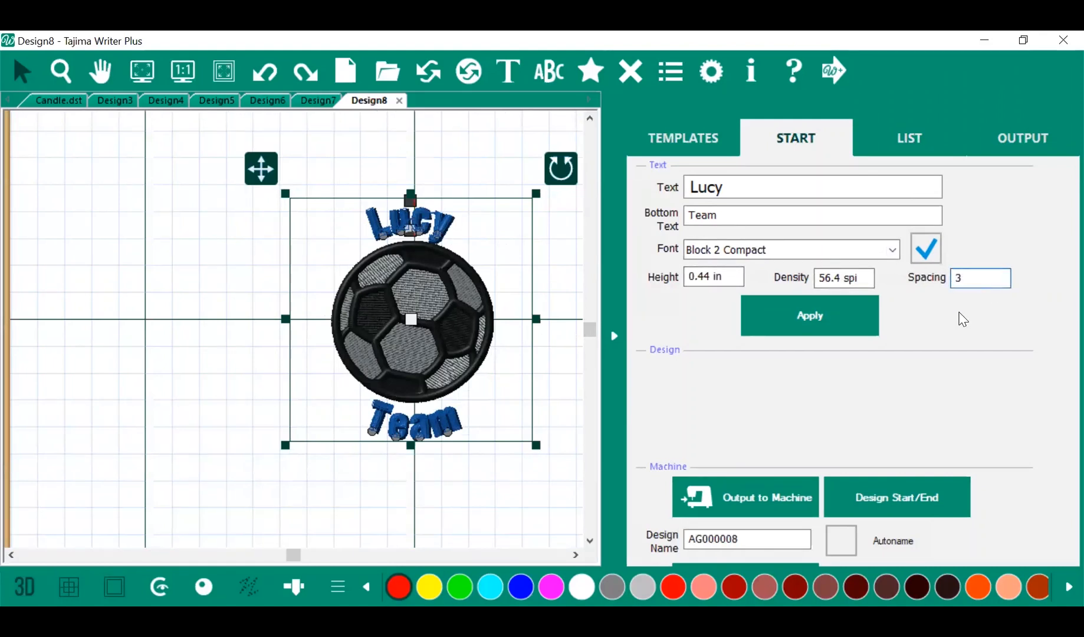
click(807, 318)
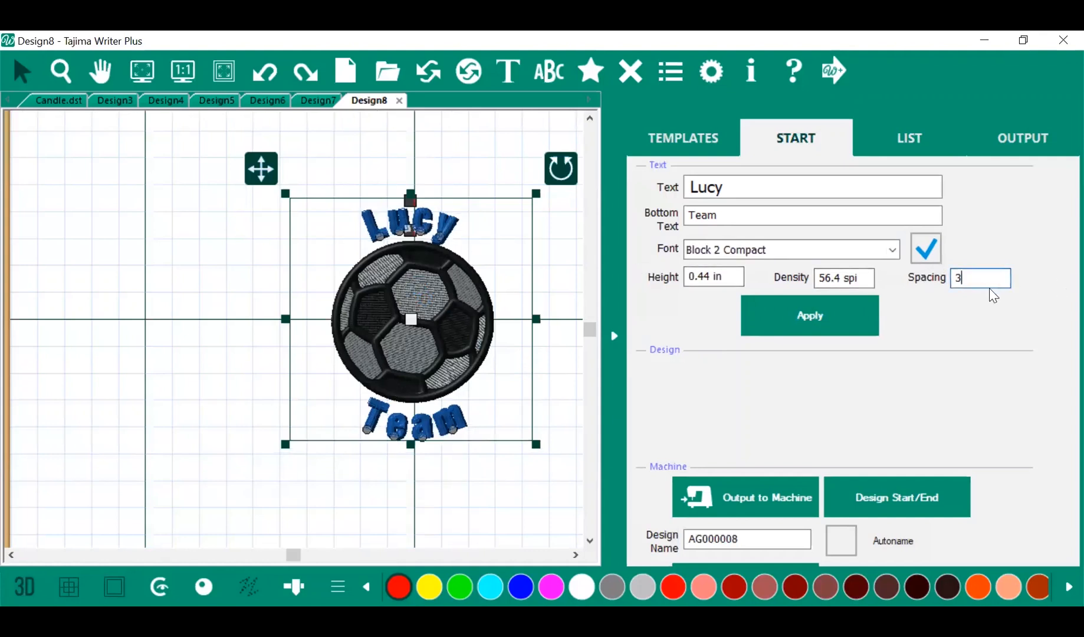
text(6)
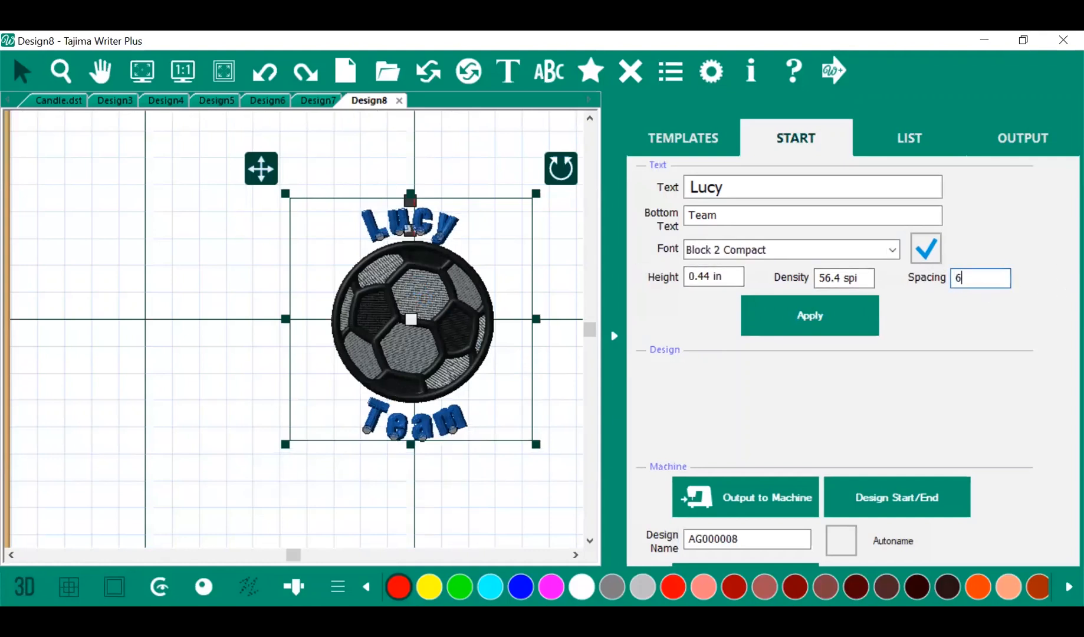
click(779, 320)
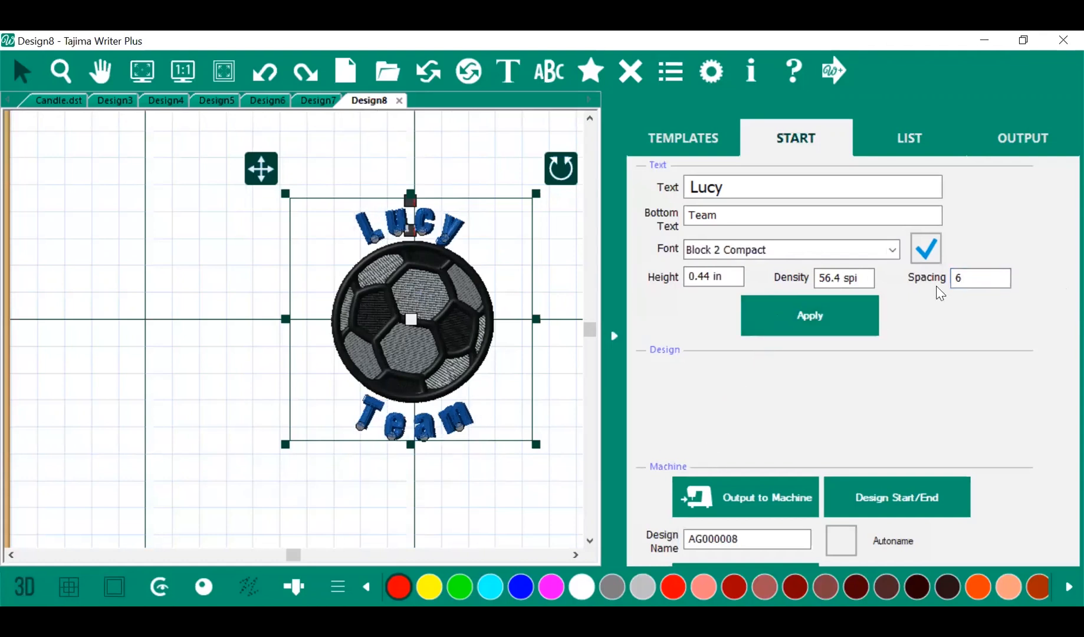
Change the circular lettering's font to Arial Bold 5mm and apply it to the soccer ball design
click(891, 250)
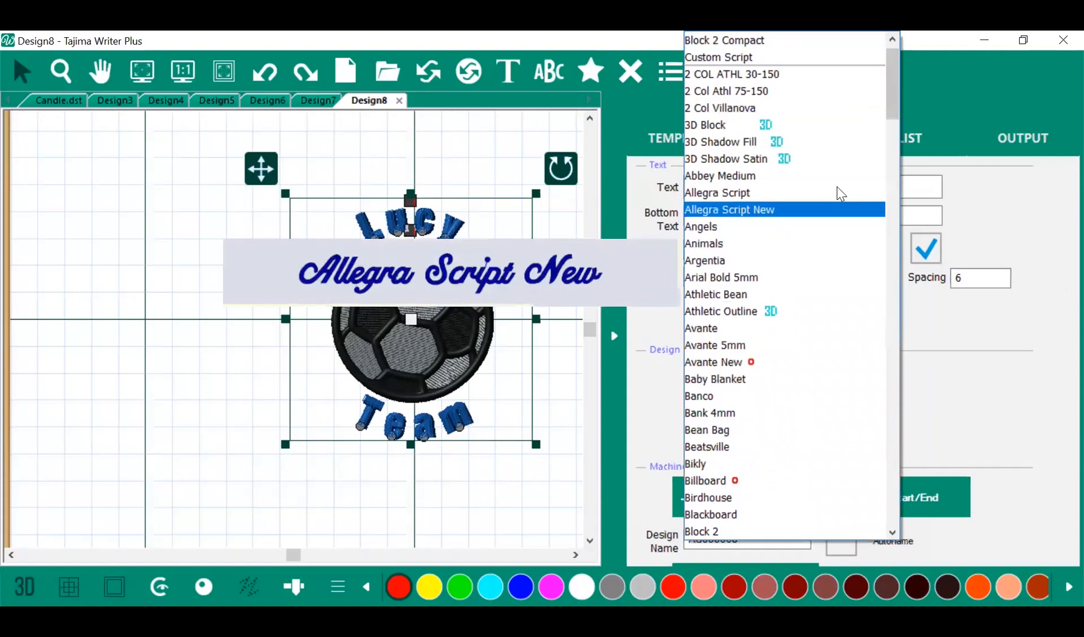
click(830, 278)
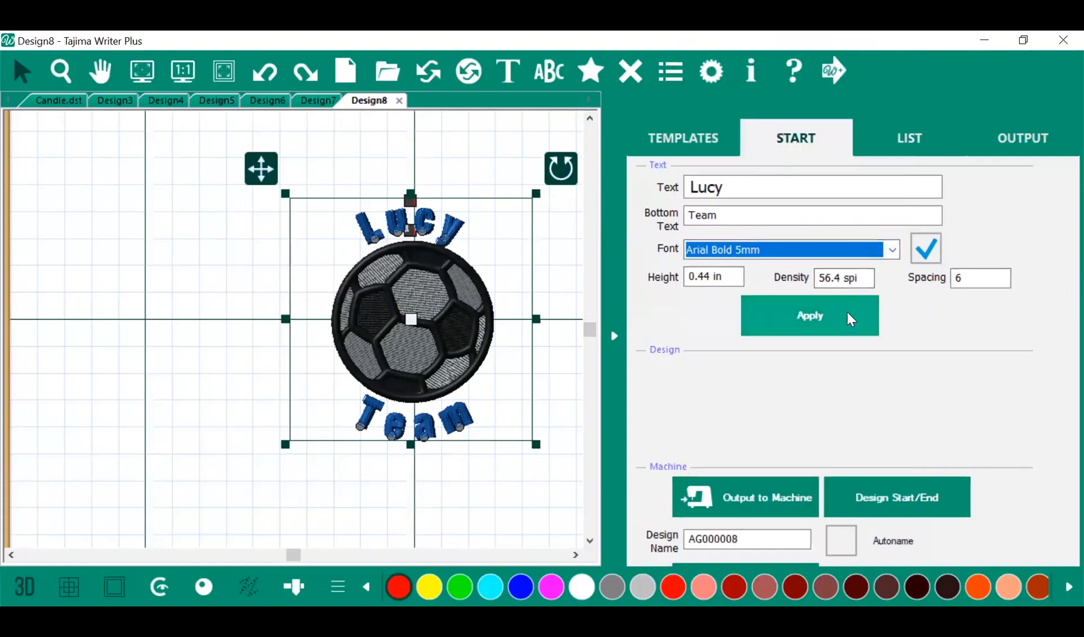
click(831, 315)
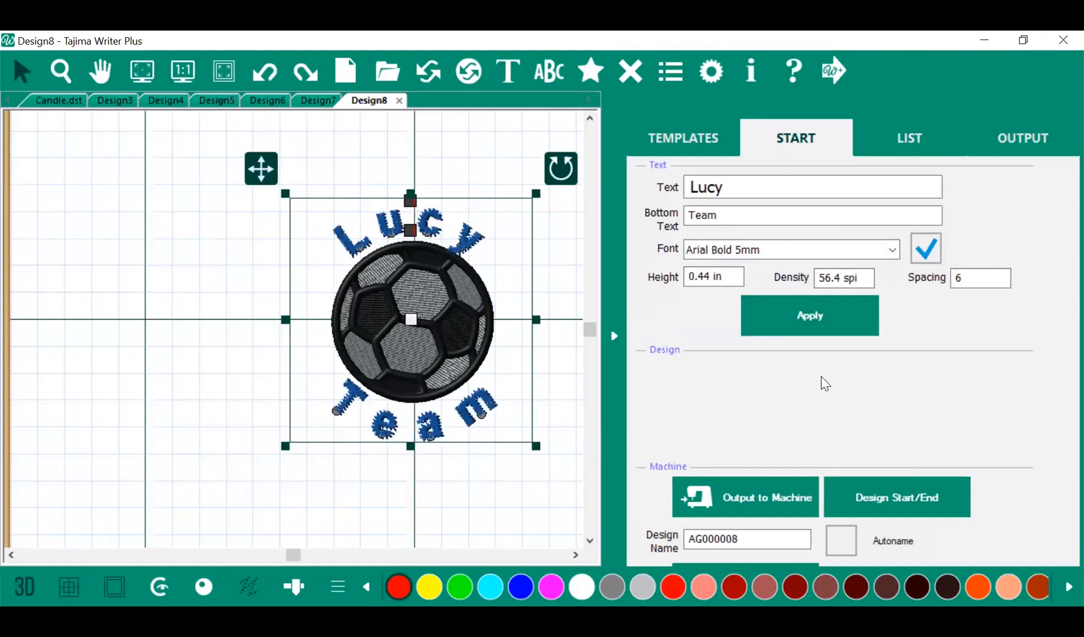
Look over the available design templates, and hide and redisplay the side panel beside the design
click(689, 141)
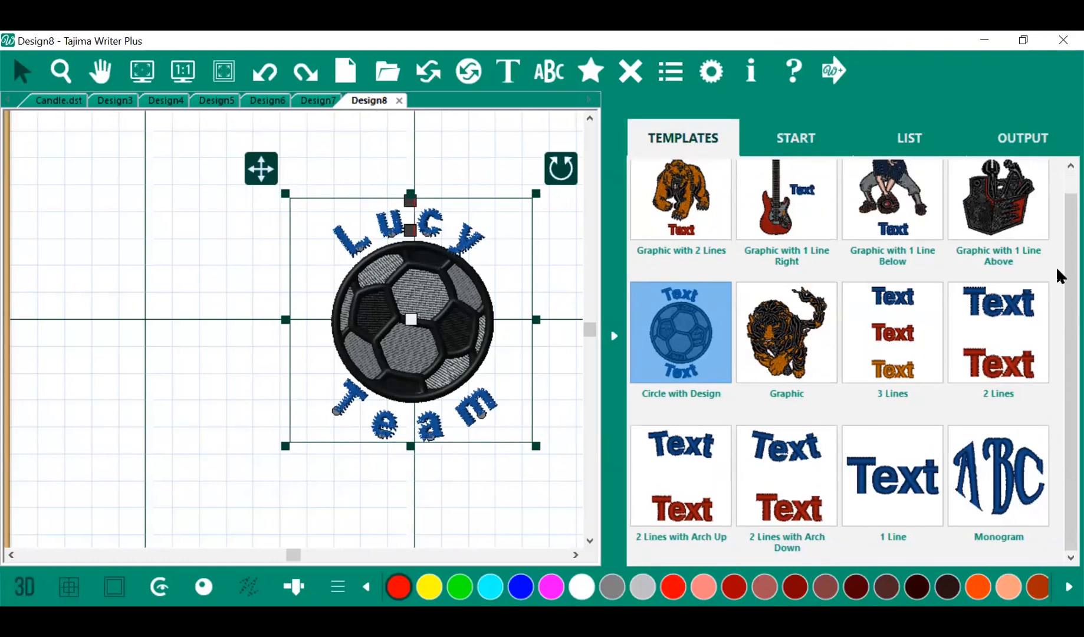
scroll(1060, 274, up, 1)
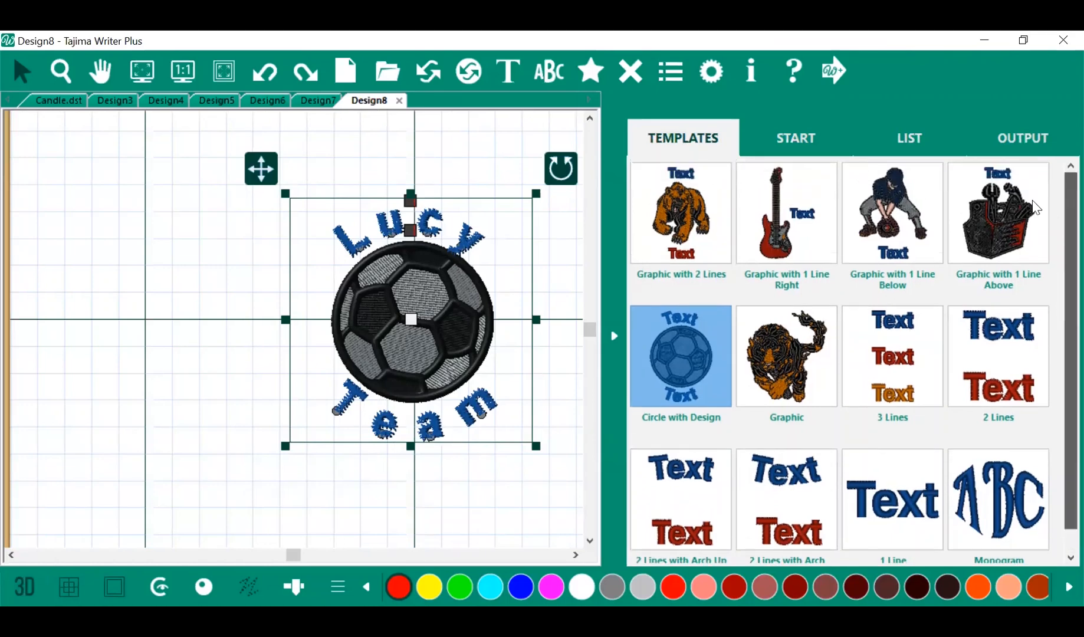
scroll(1059, 261, down, 1)
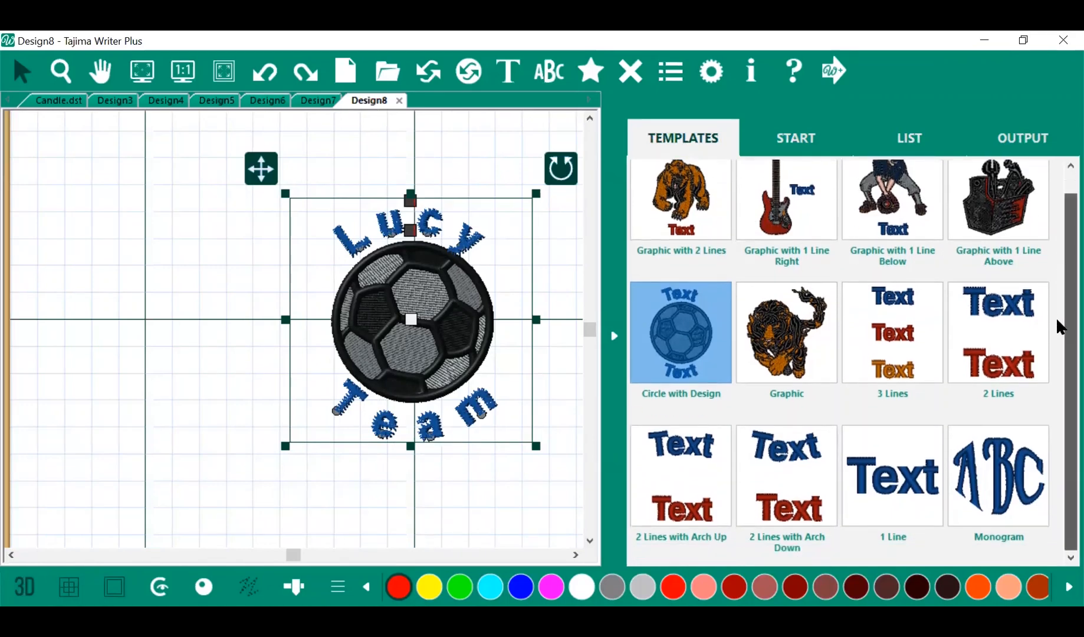
click(672, 72)
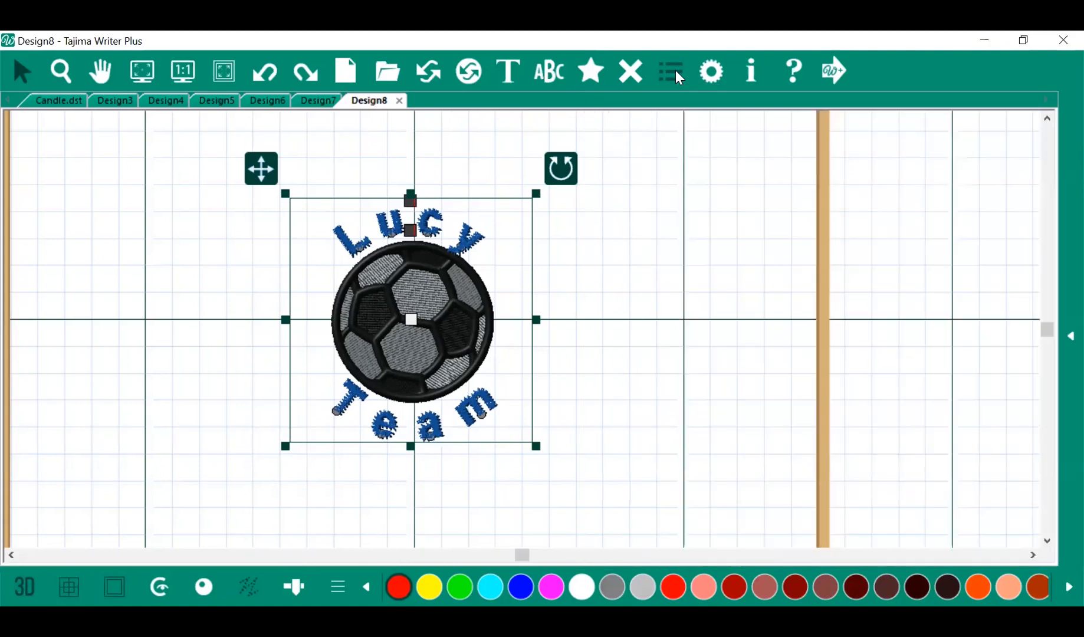
click(677, 74)
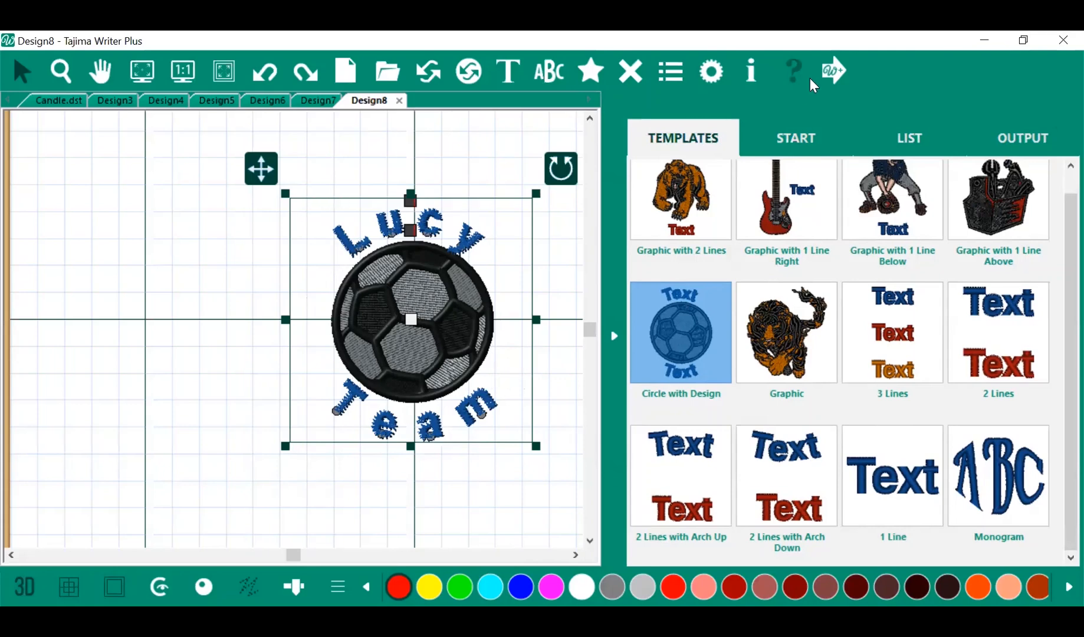
Switch to the full editing workspace with rulers and create a new blank design
click(828, 75)
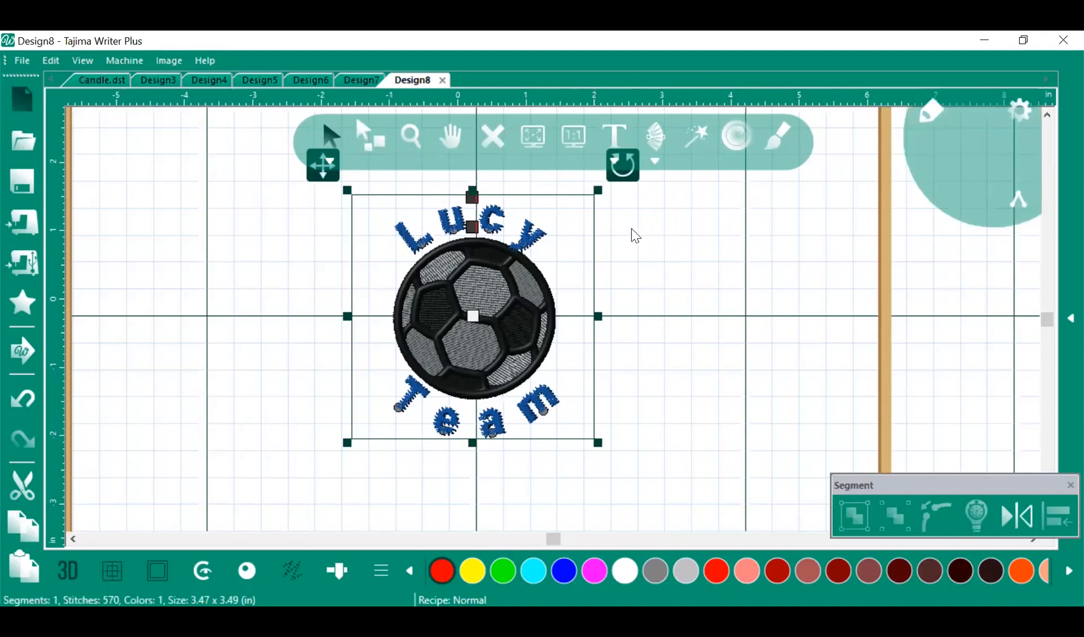
key(ctrl+n)
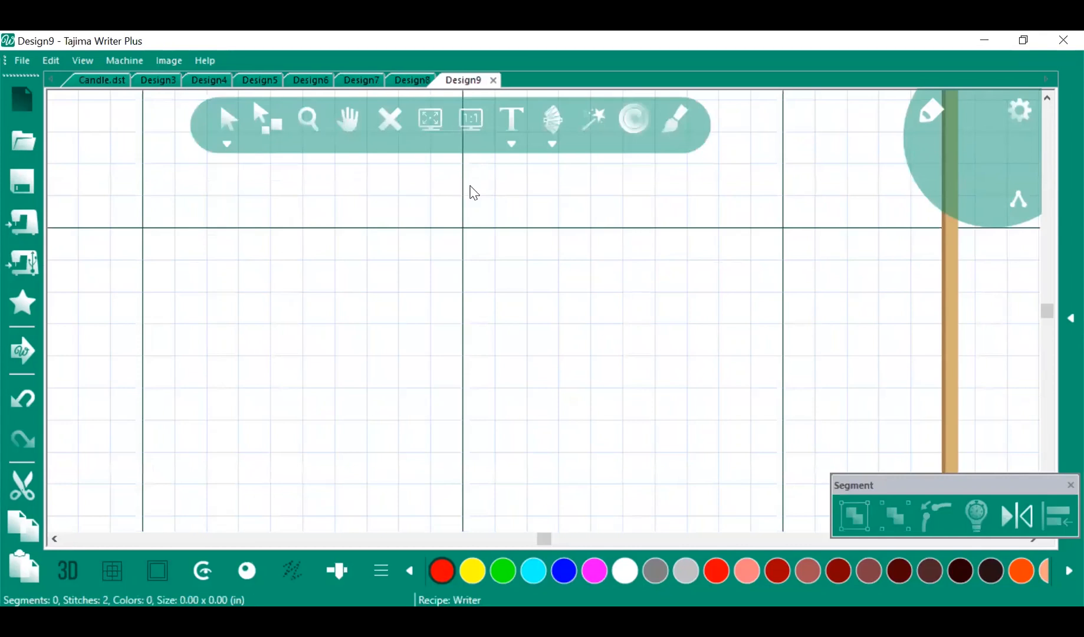
click(515, 134)
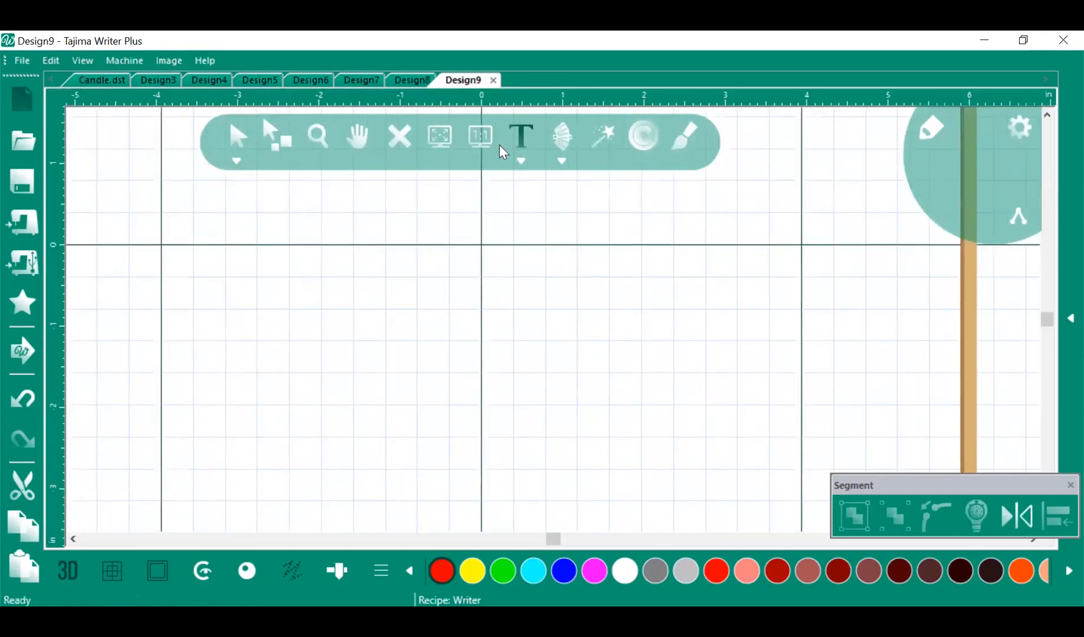
click(437, 142)
scroll(539, 234, up, 1)
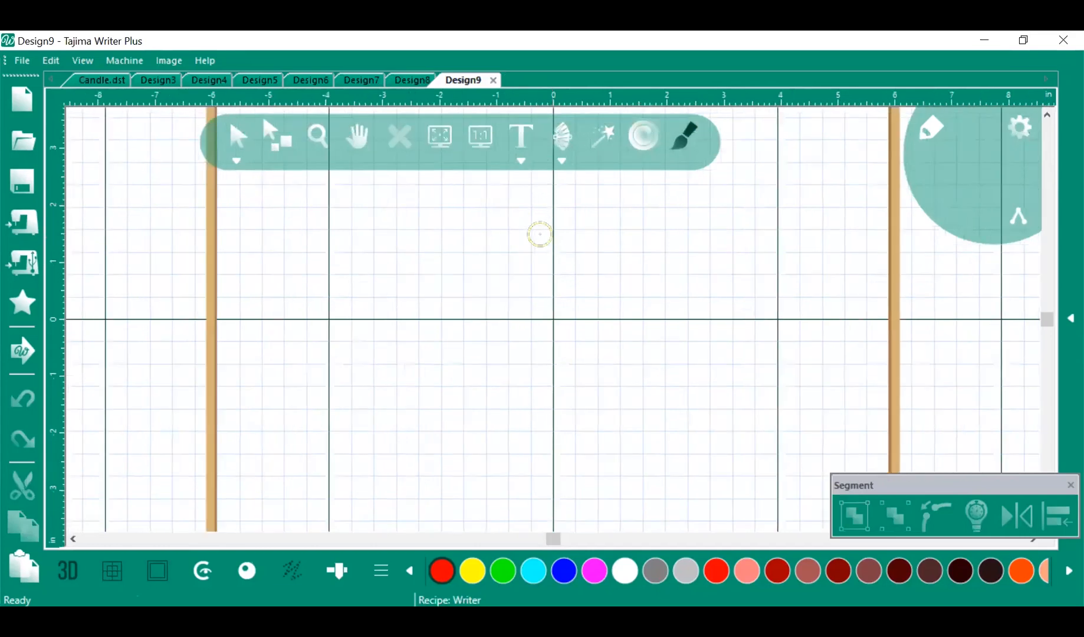
scroll(540, 234, up, 1)
scroll(538, 232, down, 3)
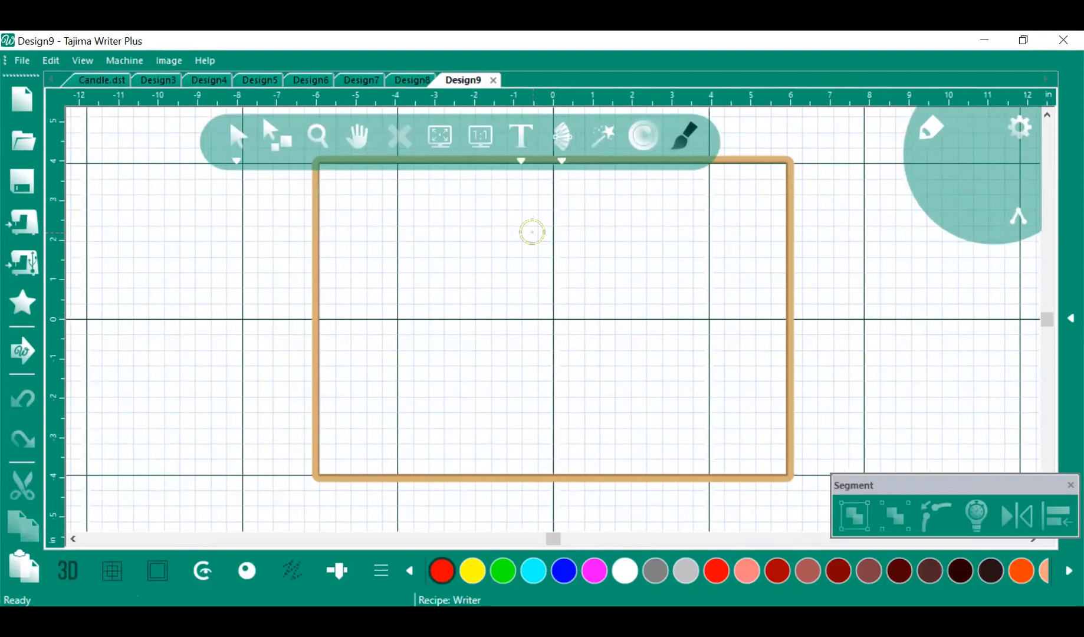
Insert a monogram at the centre of the hoop and set its text to LCH
click(519, 163)
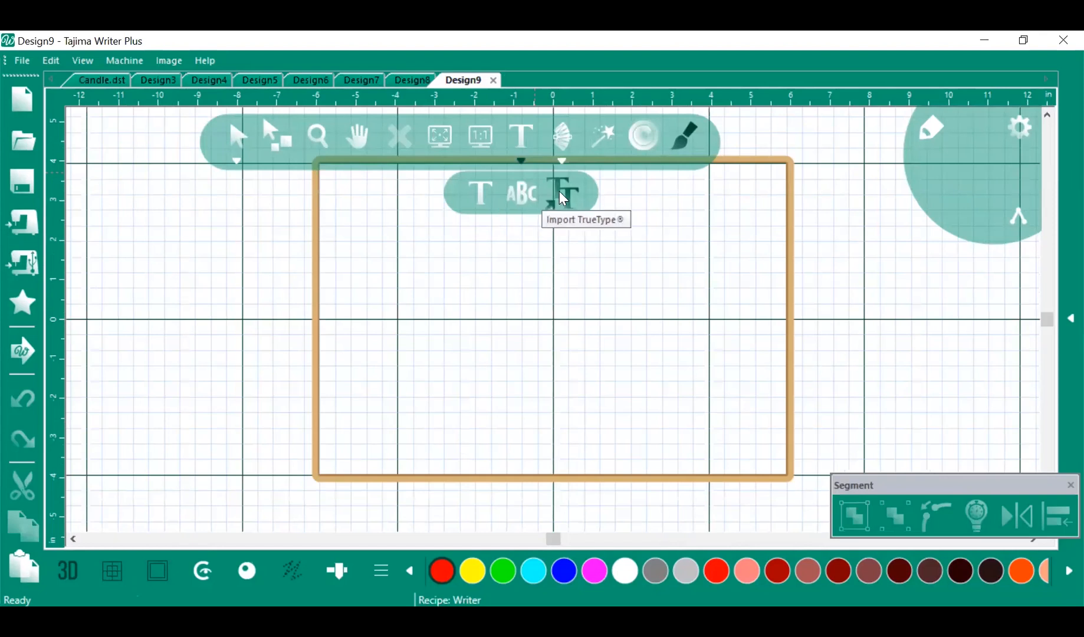
click(521, 193)
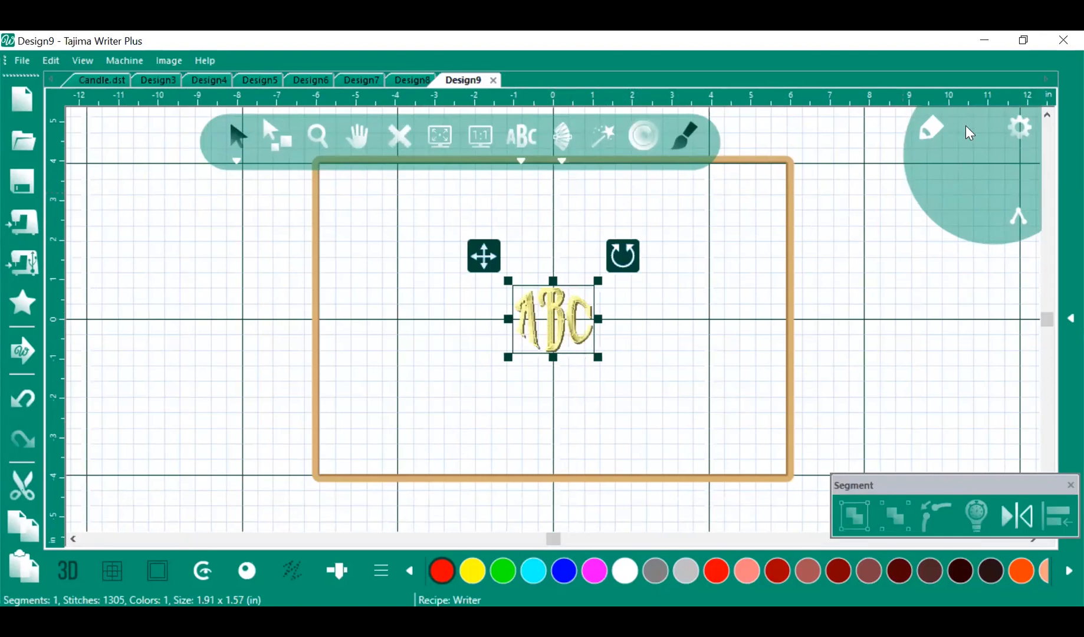
click(1062, 320)
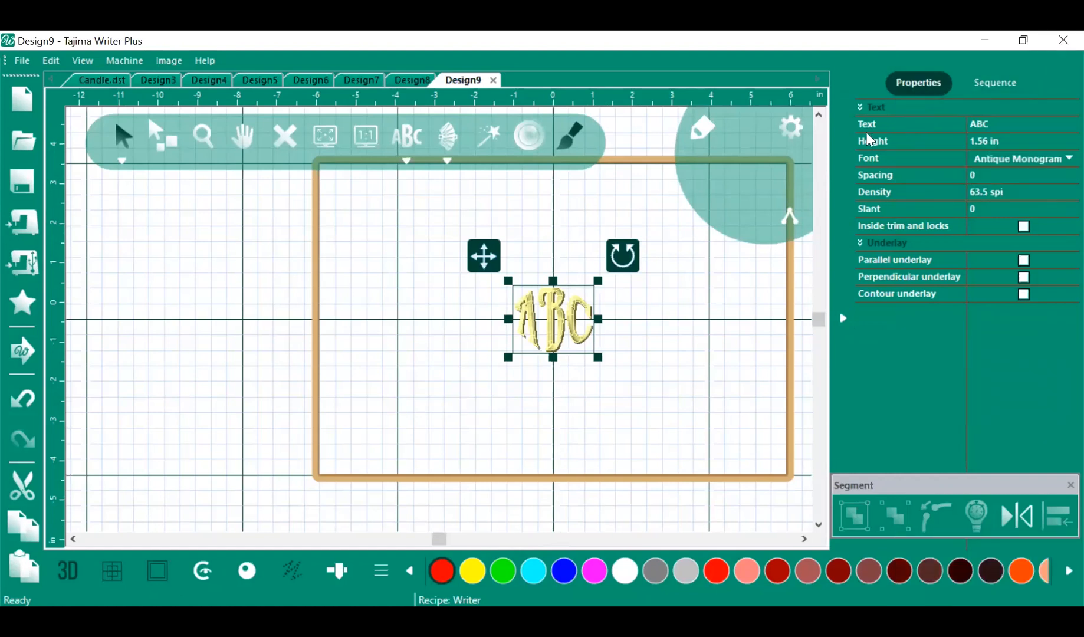
click(1000, 123)
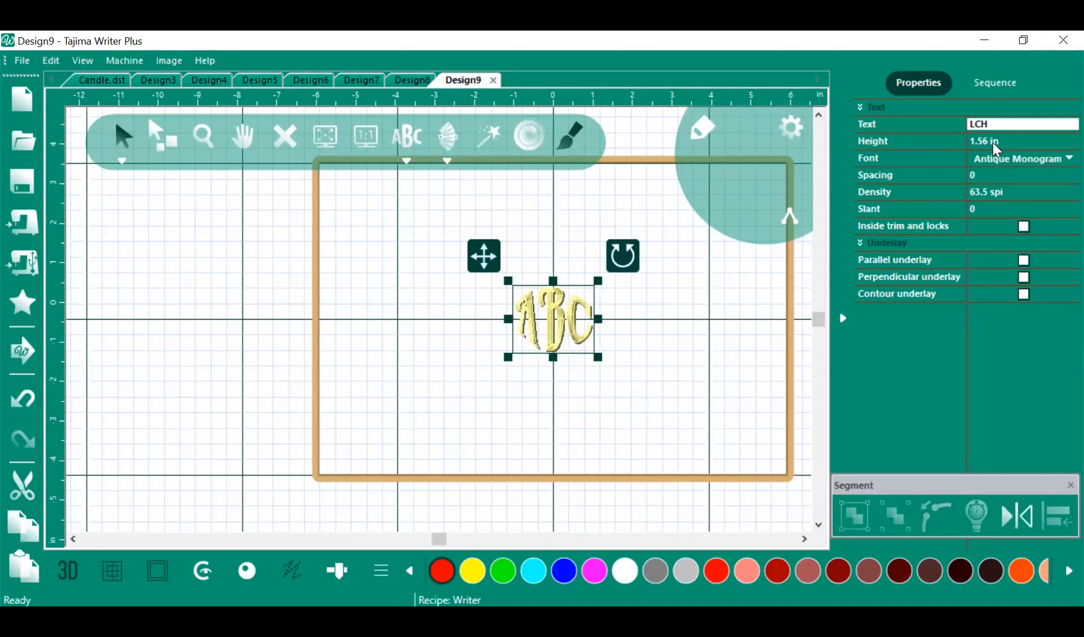
Browse the available fonts and try Nautical on the LCH monogram
click(1057, 158)
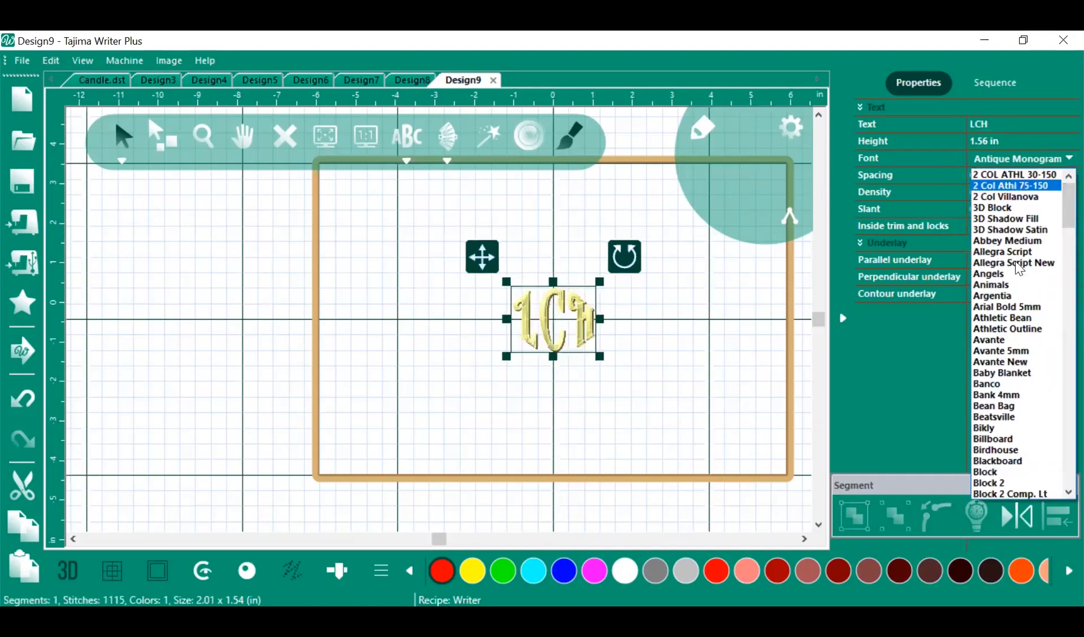
scroll(1014, 271, down, 15)
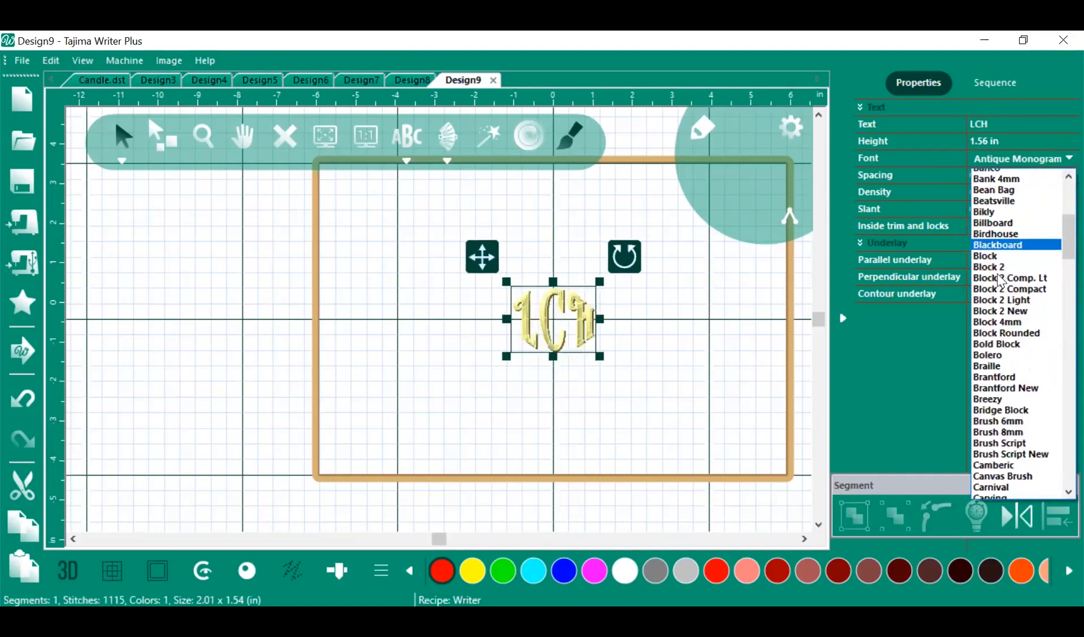
scroll(990, 289, down, 8)
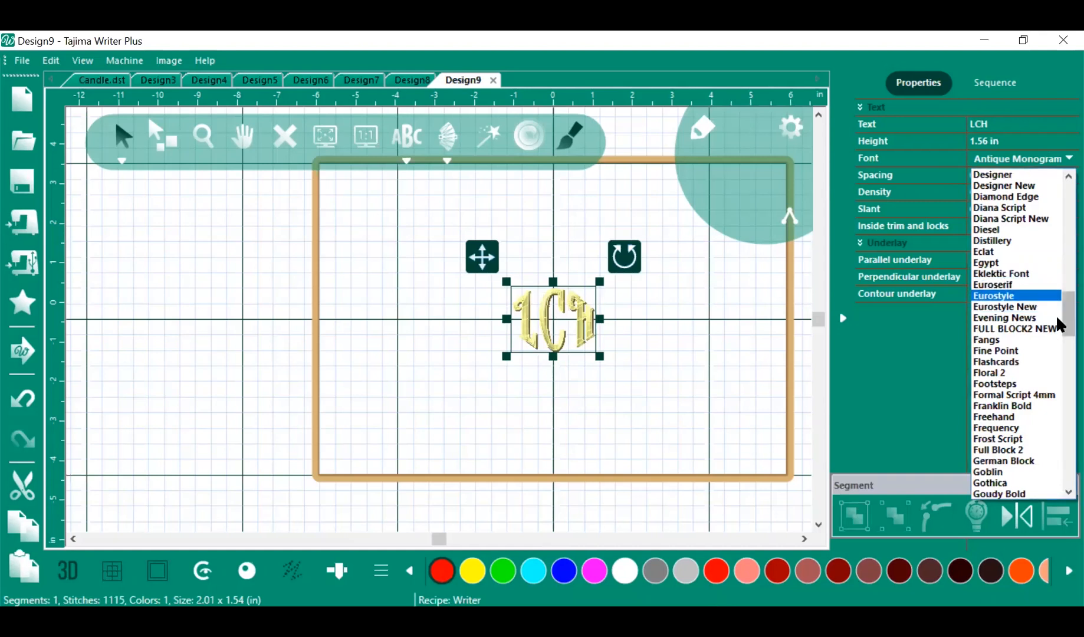
scroll(1026, 280, down, 2)
scroll(1025, 280, down, 18)
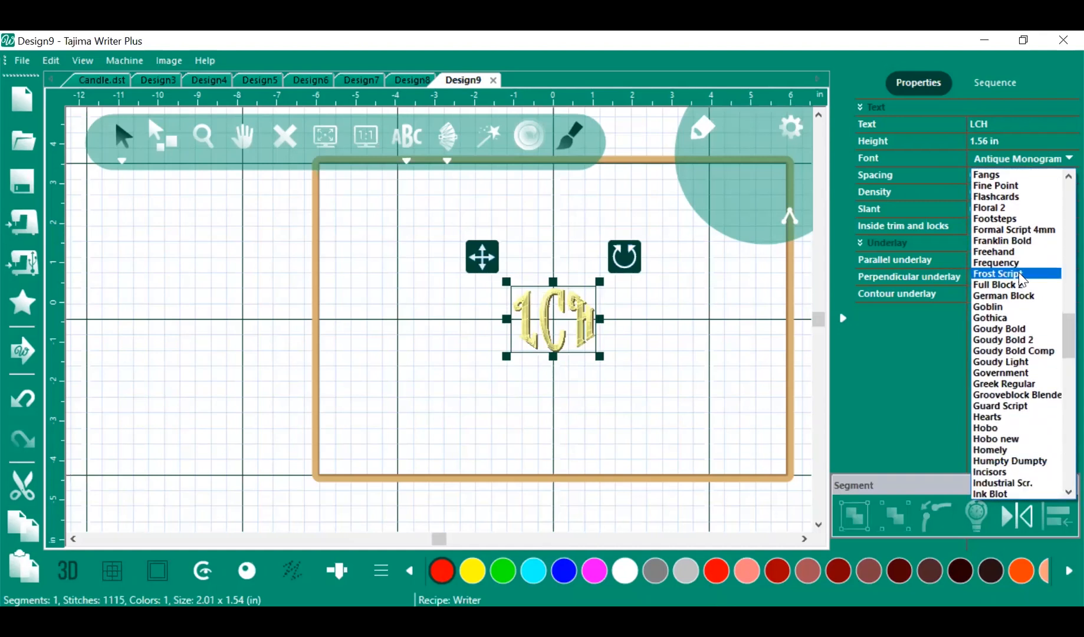
scroll(1002, 297, down, 13)
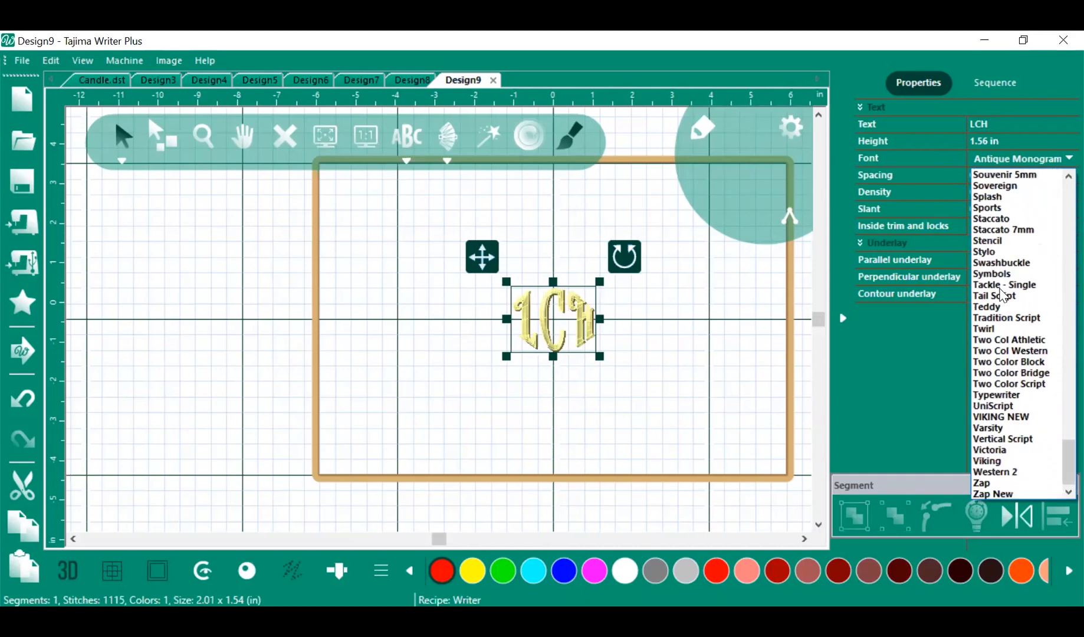
scroll(1003, 297, up, 13)
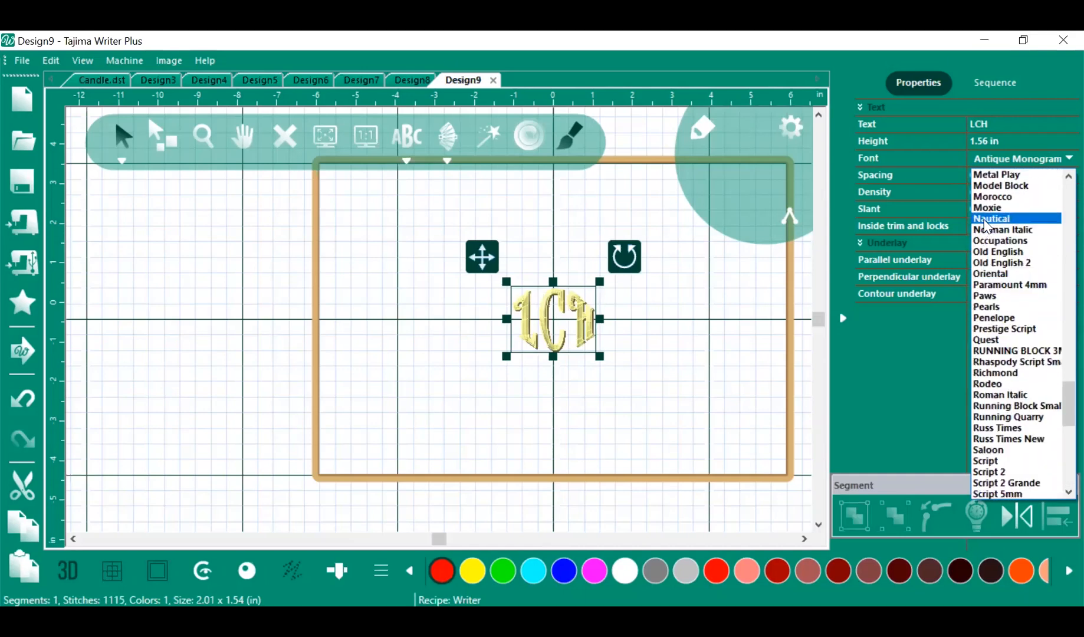
click(990, 219)
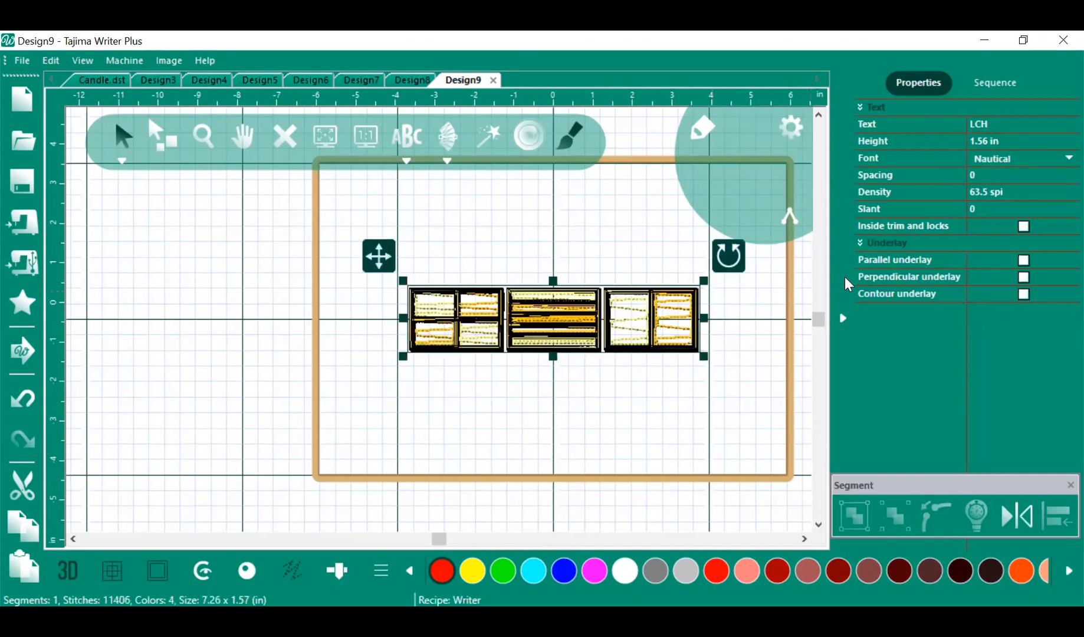
Try the Billboard font on the LCH monogram, followed by Avante 5mm
click(1060, 163)
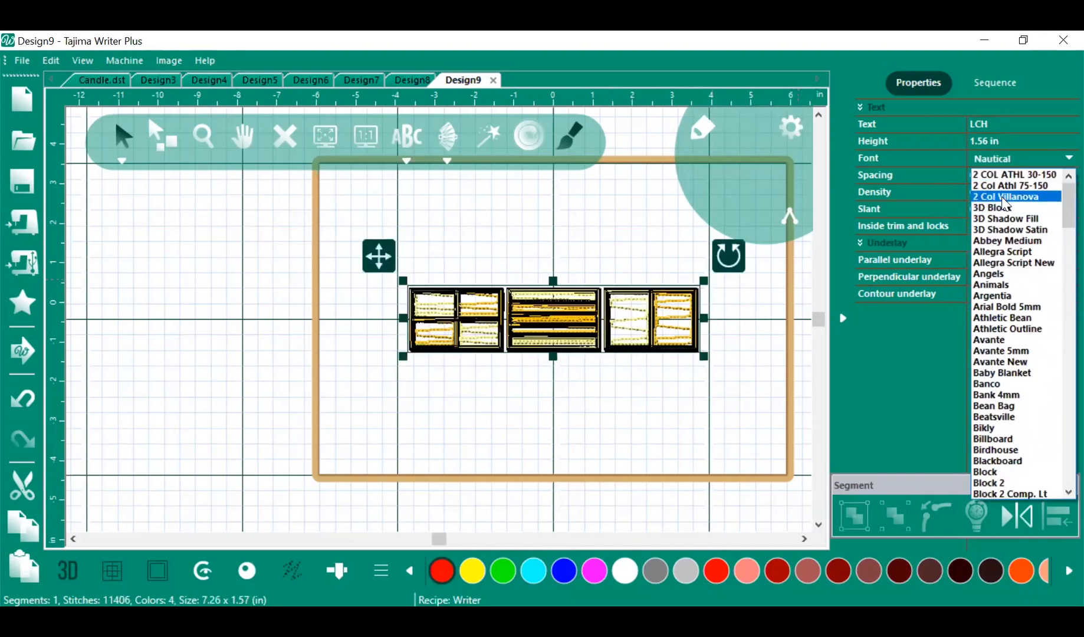
scroll(1005, 203, down, 5)
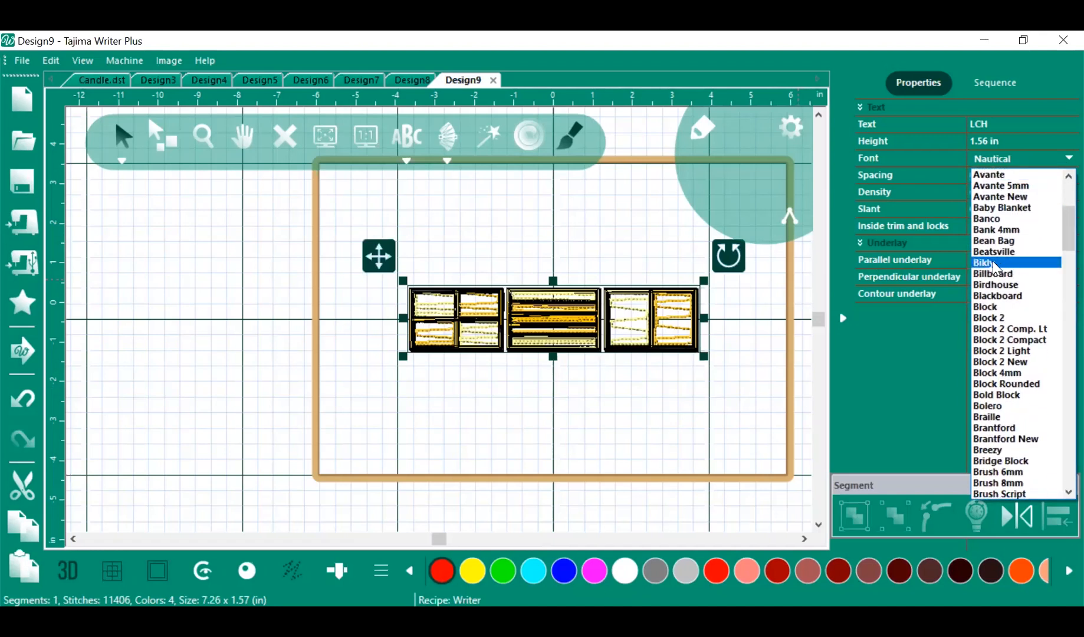
click(995, 273)
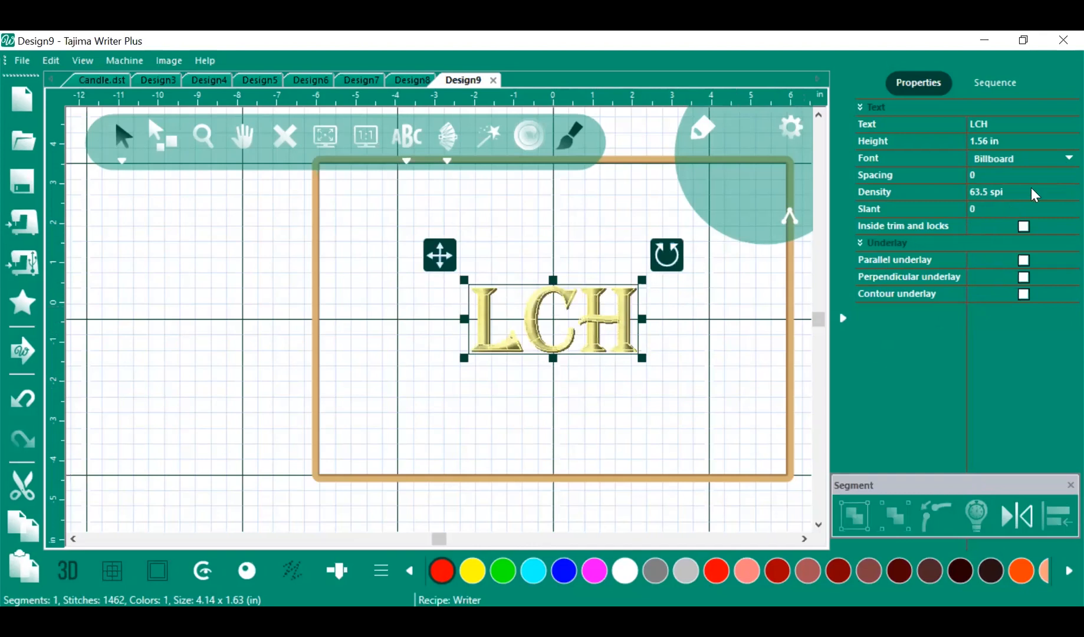
click(1062, 159)
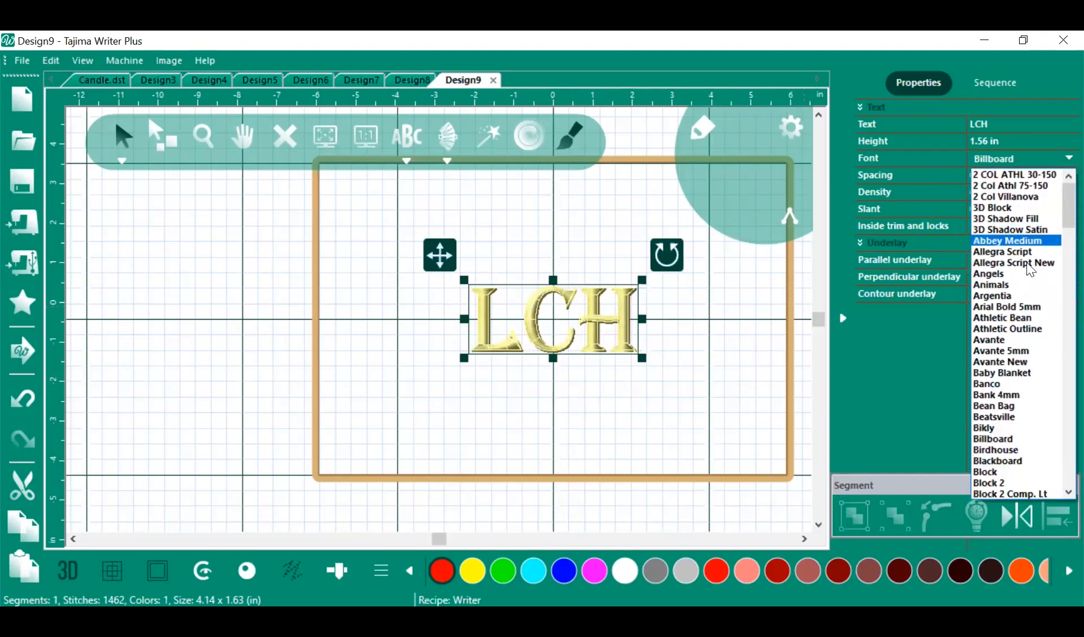
click(1008, 353)
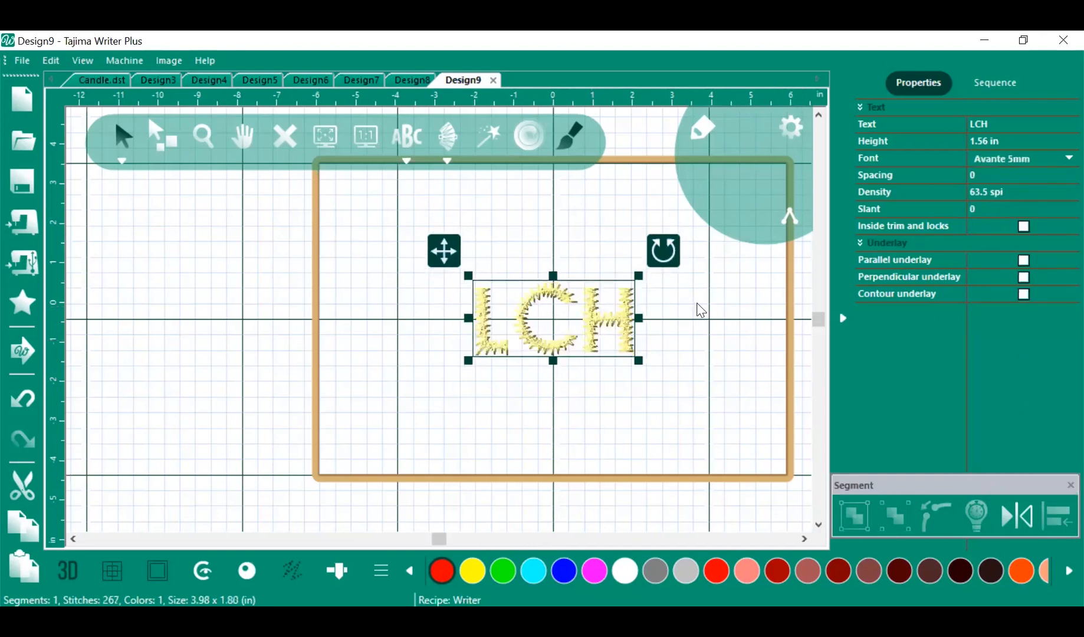
Set the LCH monogram's font to Baby Blanket and check its thread colour sequence
click(1062, 159)
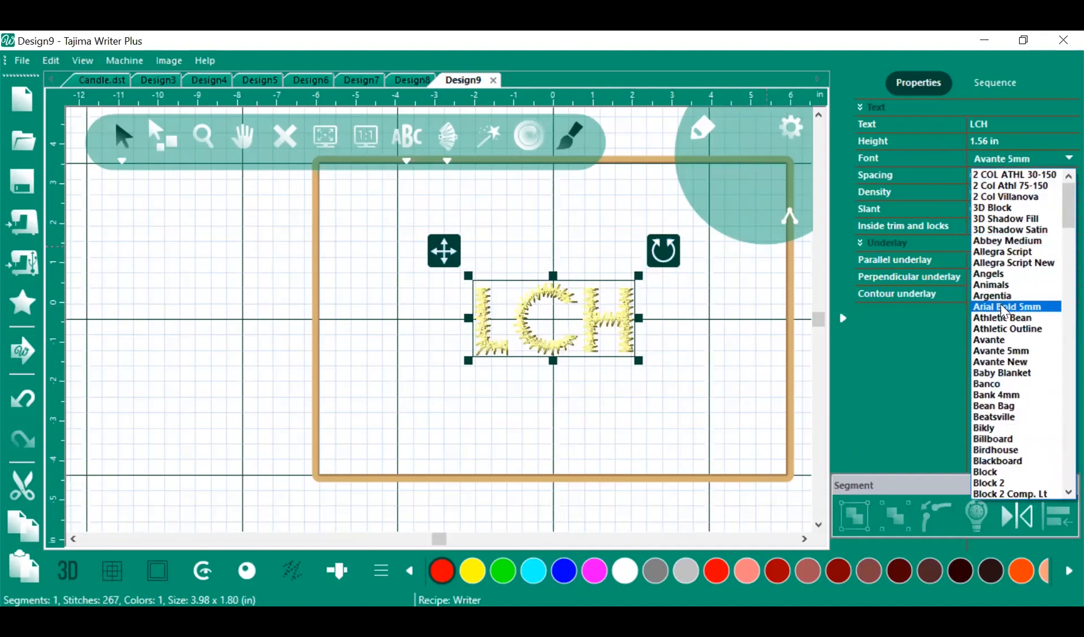
click(990, 375)
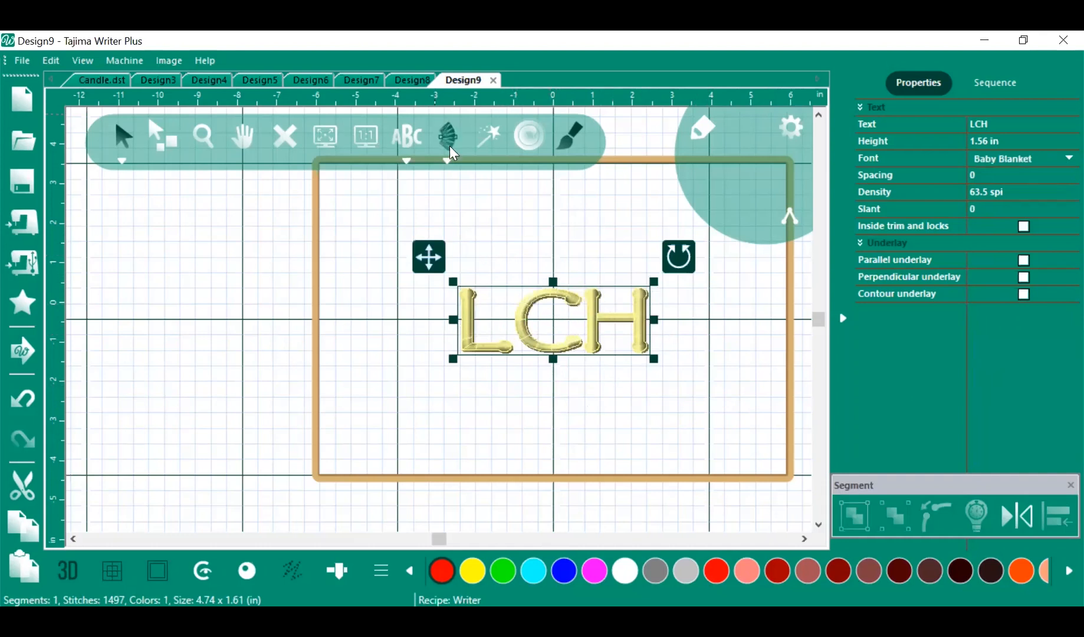
click(998, 85)
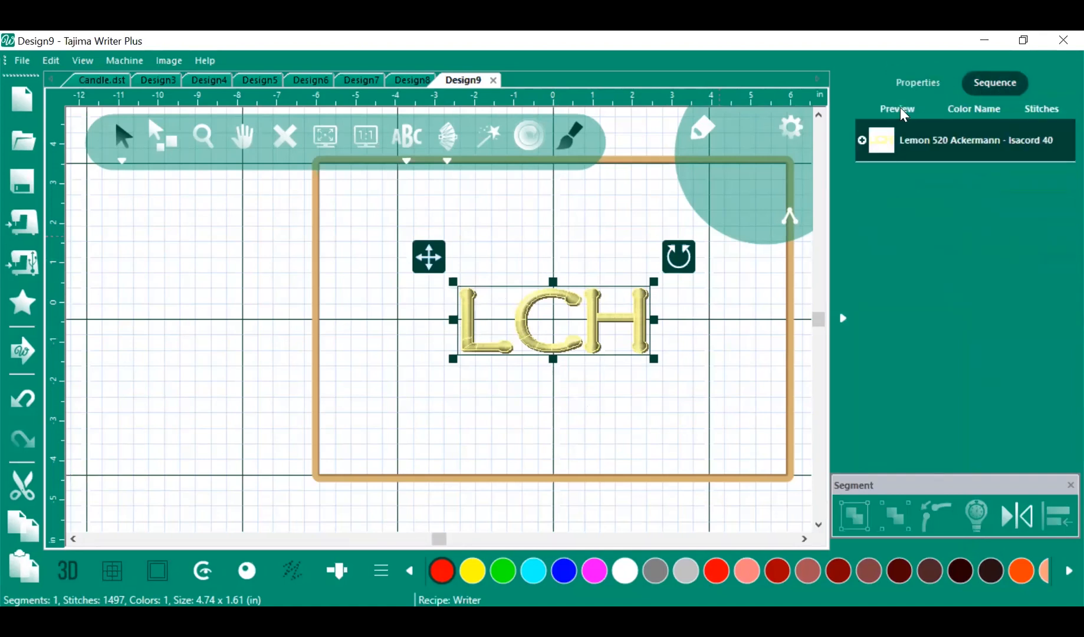
click(917, 85)
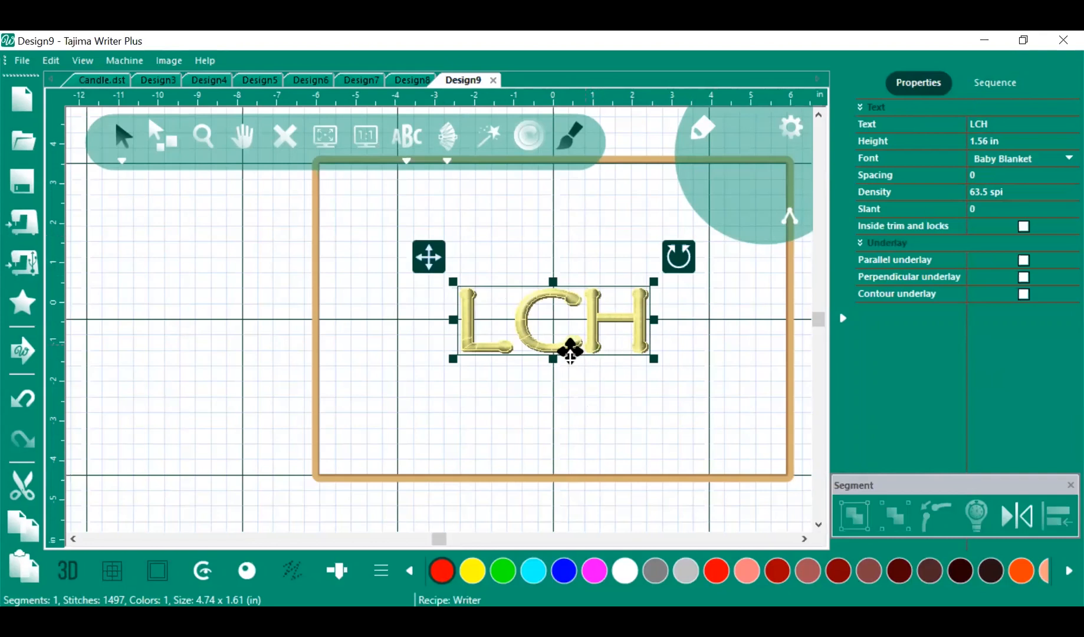
Stretch the LCH monogram taller and enlarge it to about 5 x 2.6 inches
drag(553, 359, 556, 383)
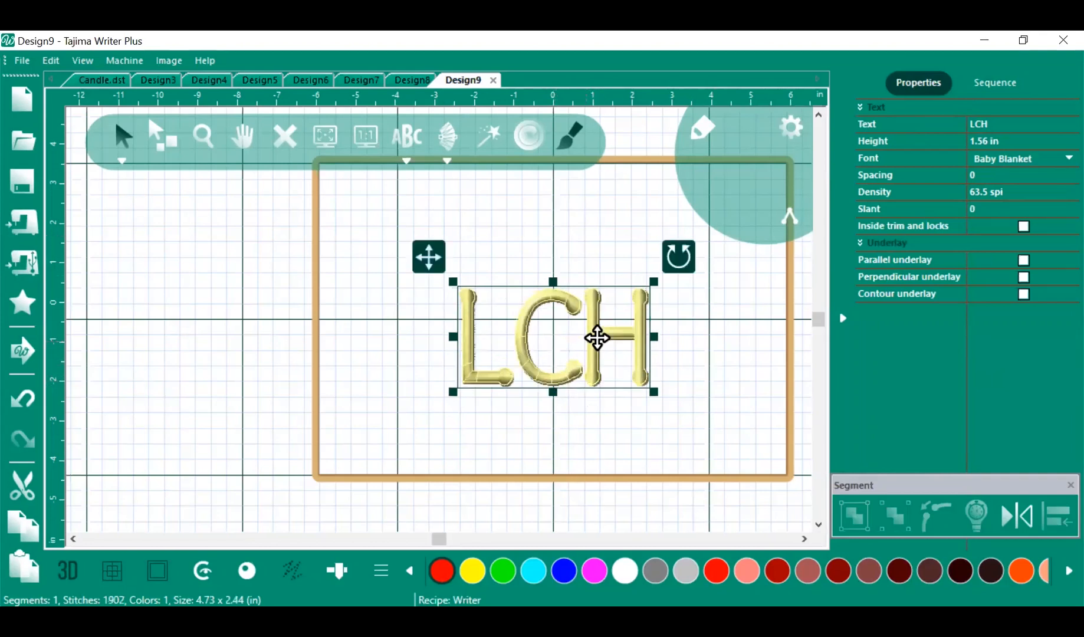
drag(654, 281, 657, 276)
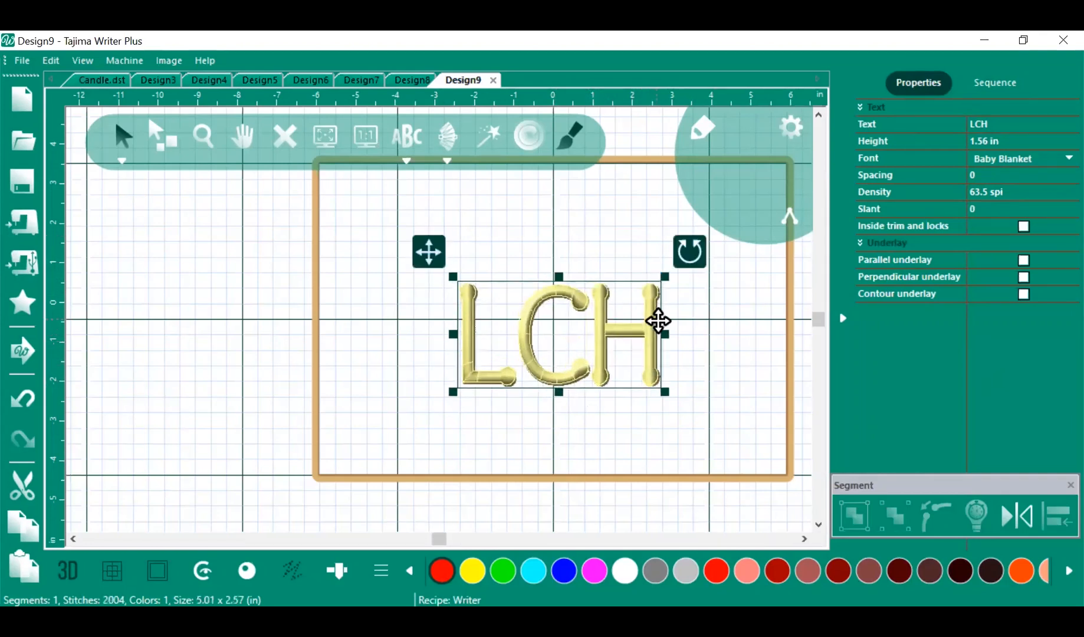
Widen the LCH monogram to about 6 x 2.6 inches and move it to the middle of the hoop
drag(665, 334, 705, 334)
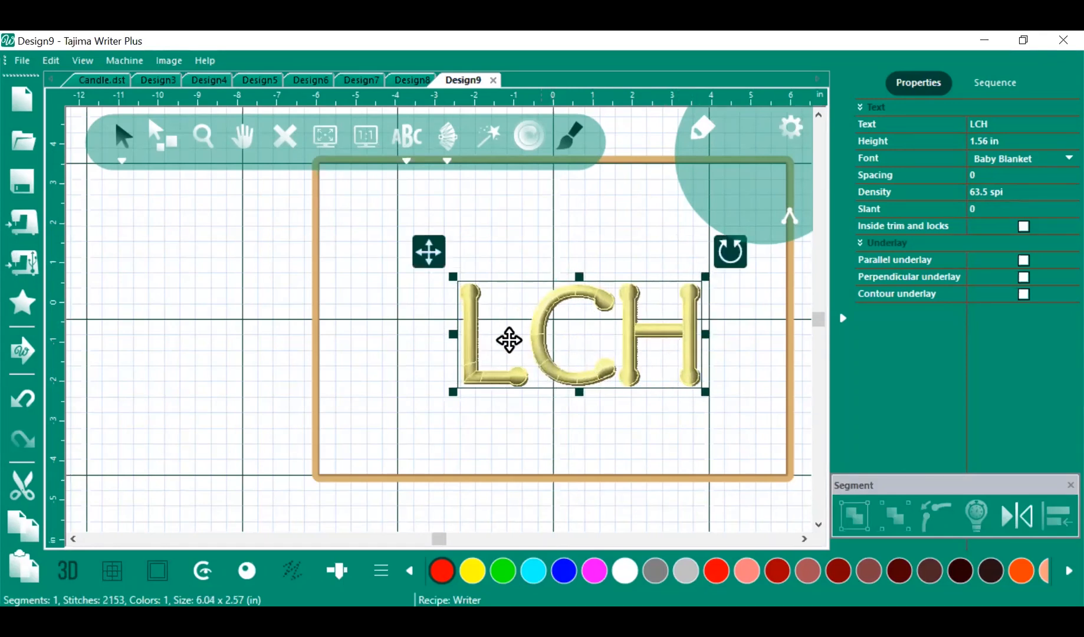
click(552, 281)
click(554, 308)
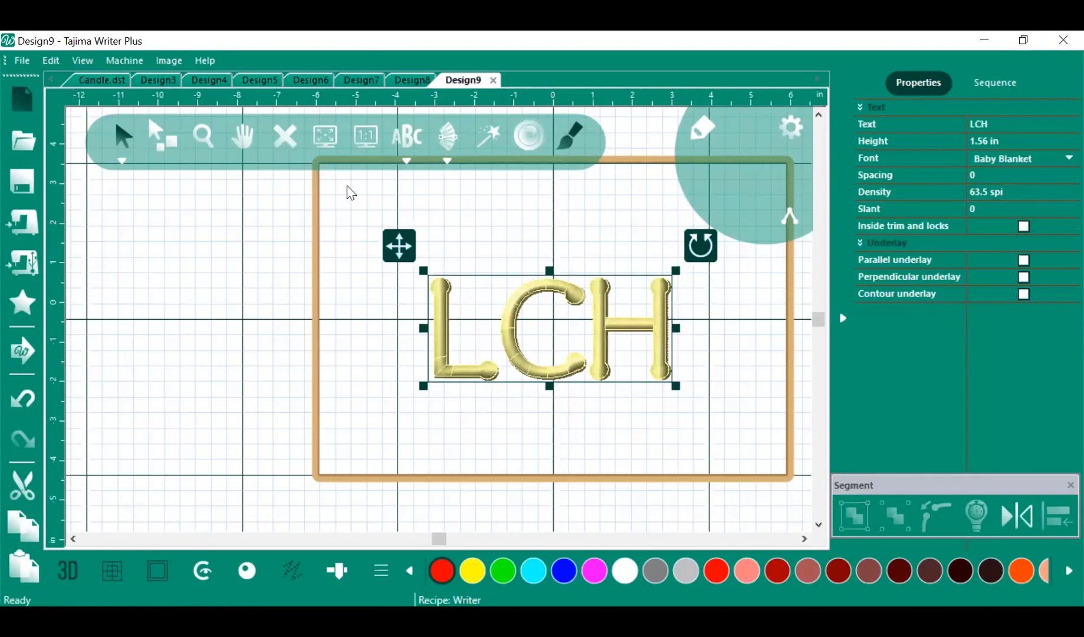
Create a new blank design and close Design9 without saving its changes
click(23, 100)
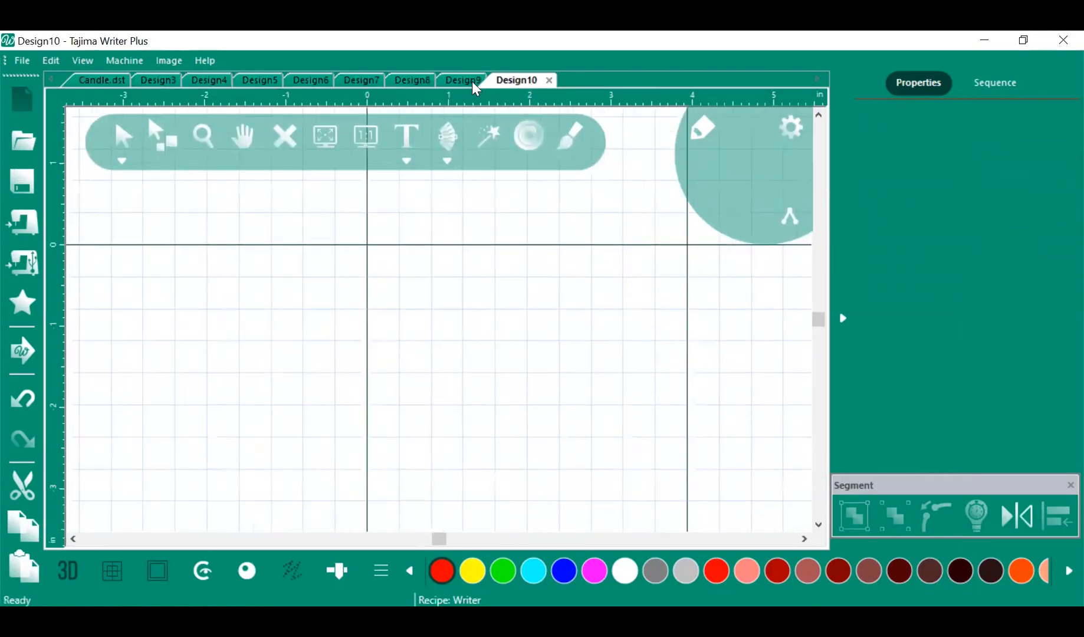
click(472, 82)
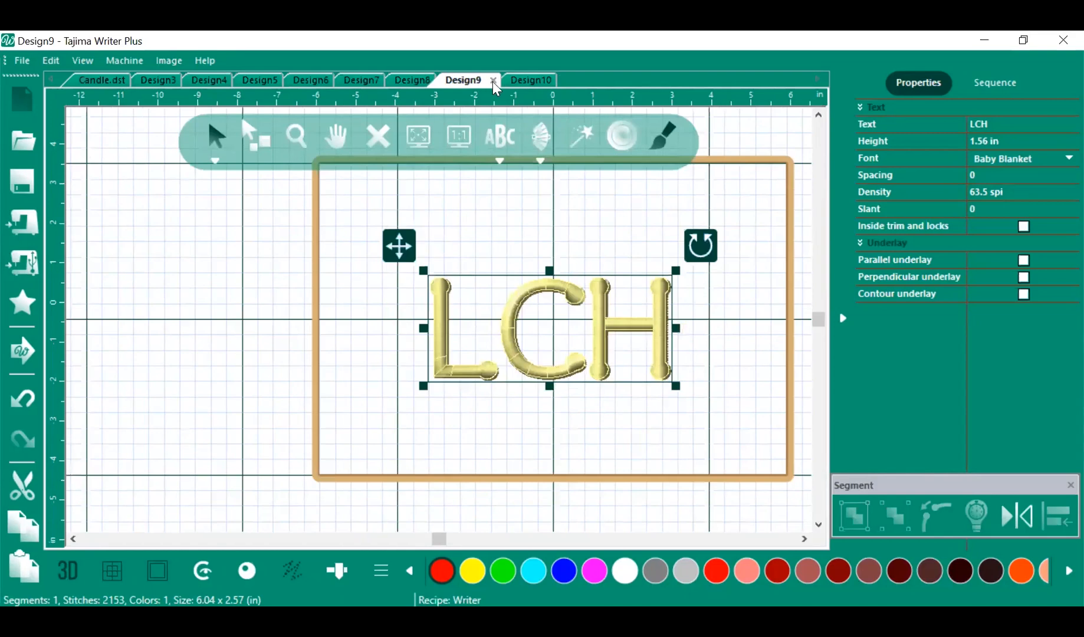
click(493, 79)
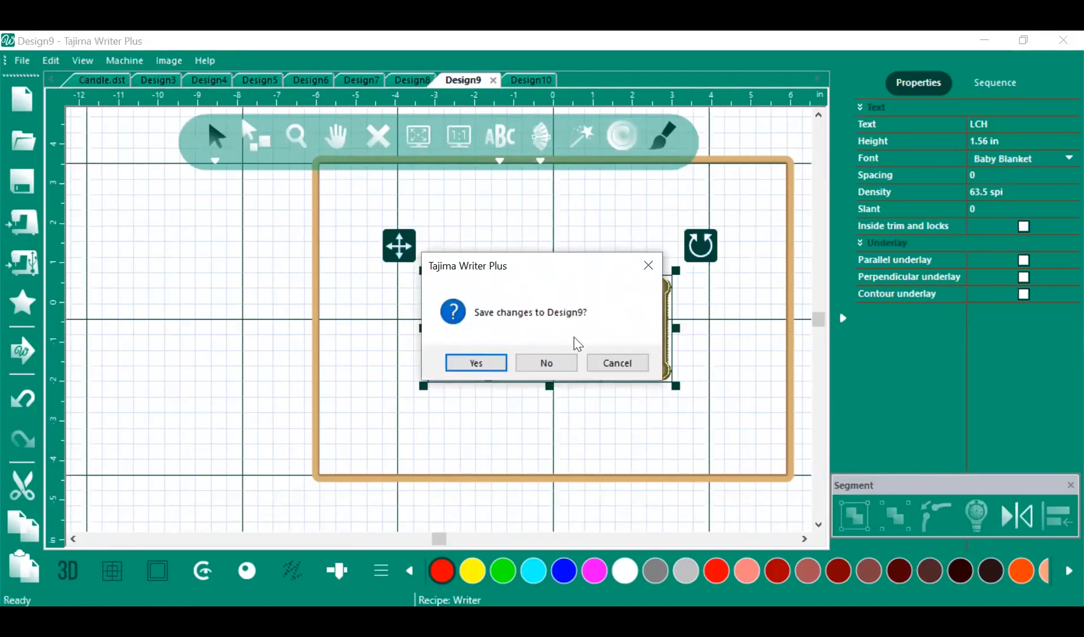
click(546, 363)
Close Design8 and Design7 without saving their changes
click(413, 81)
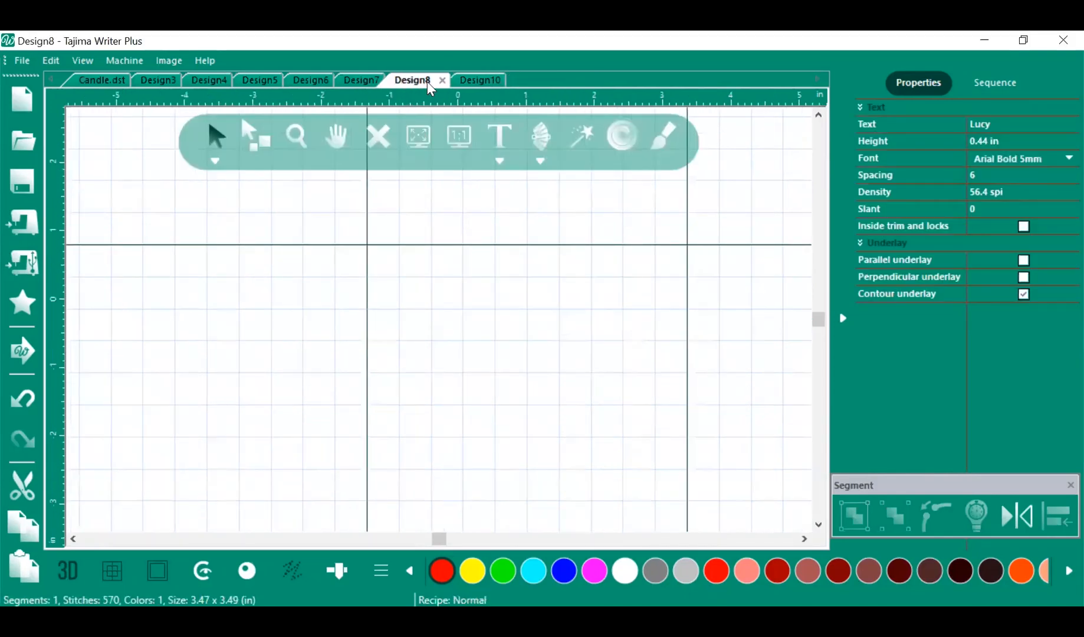
click(442, 80)
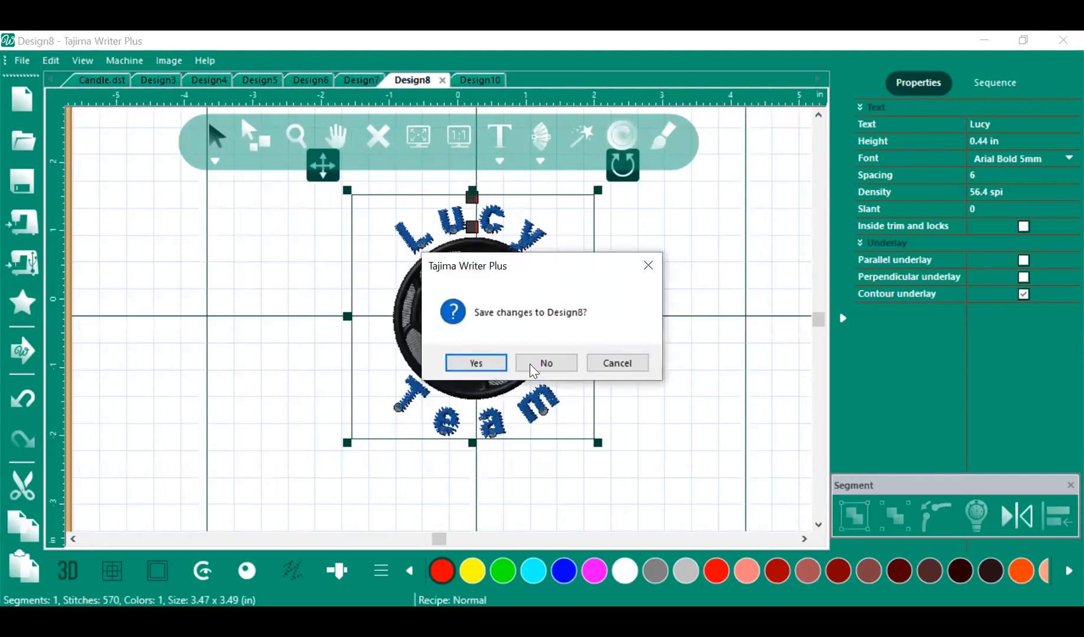
click(535, 367)
click(369, 83)
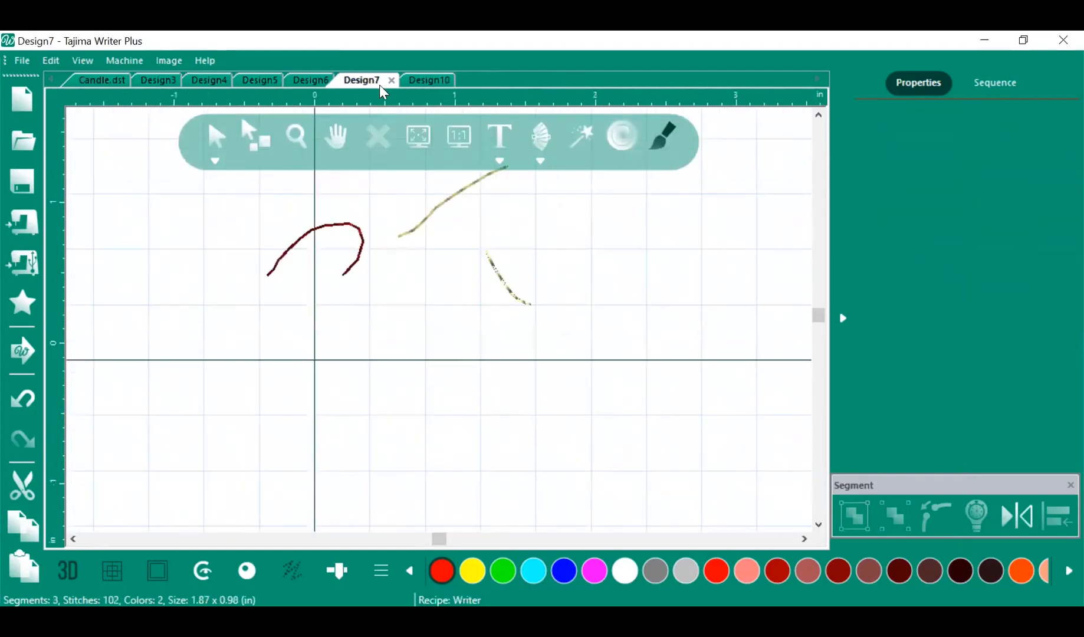
click(391, 81)
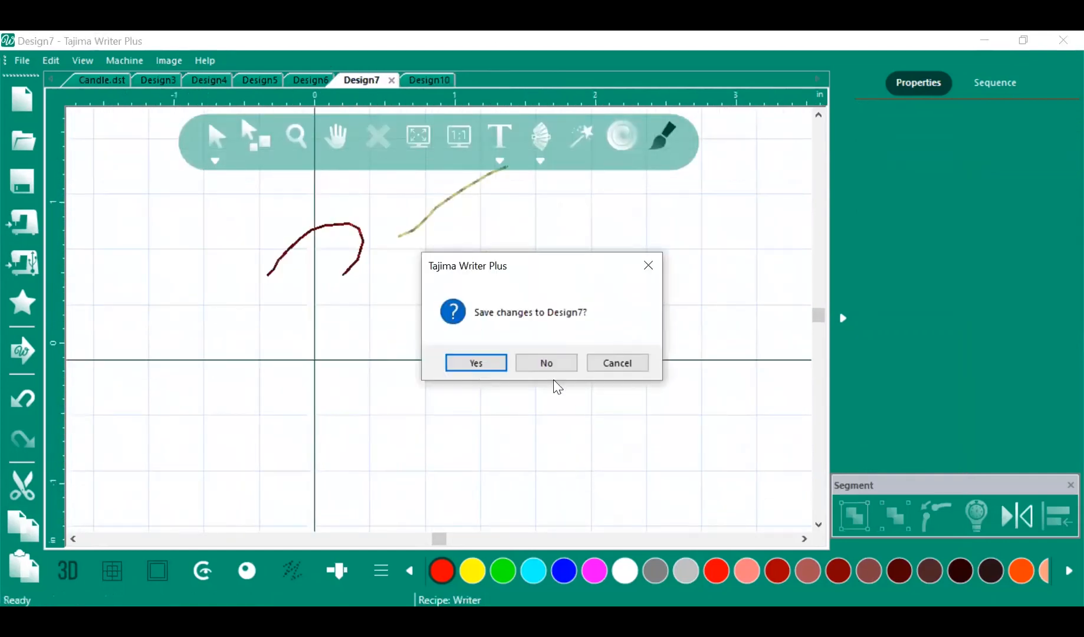
click(544, 362)
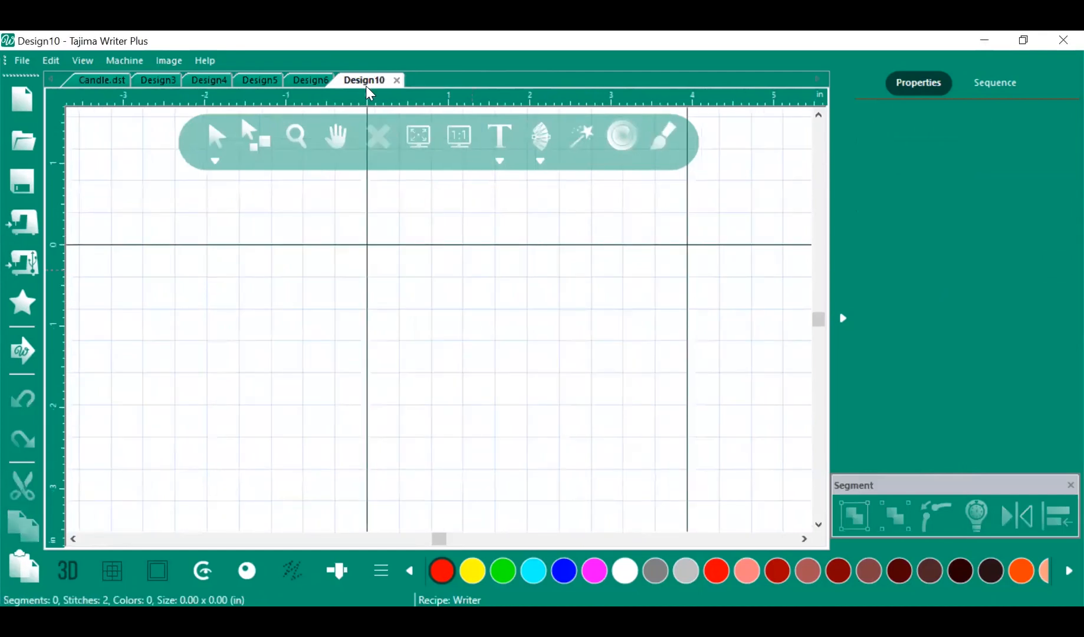
Add a text object to the blank design with the wording "Welcome"
click(501, 160)
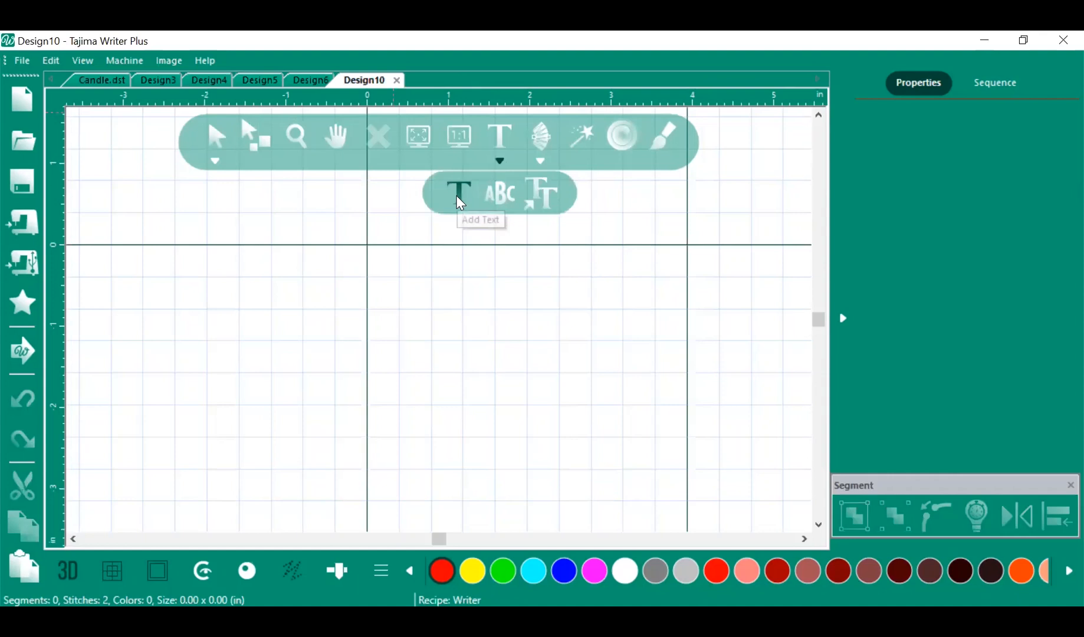
click(458, 198)
click(415, 139)
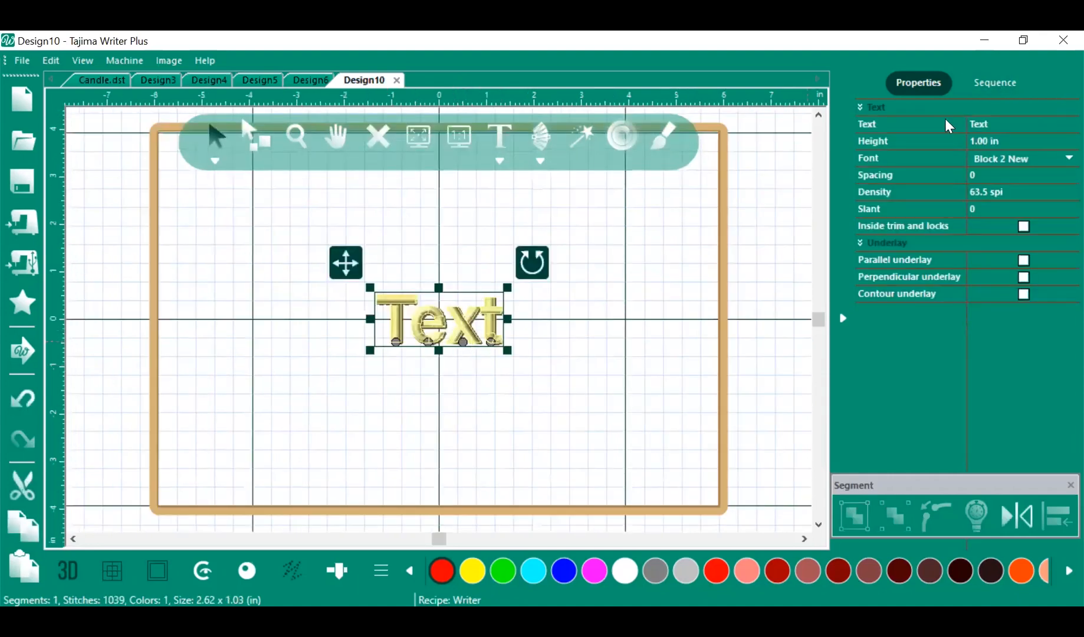
click(993, 126)
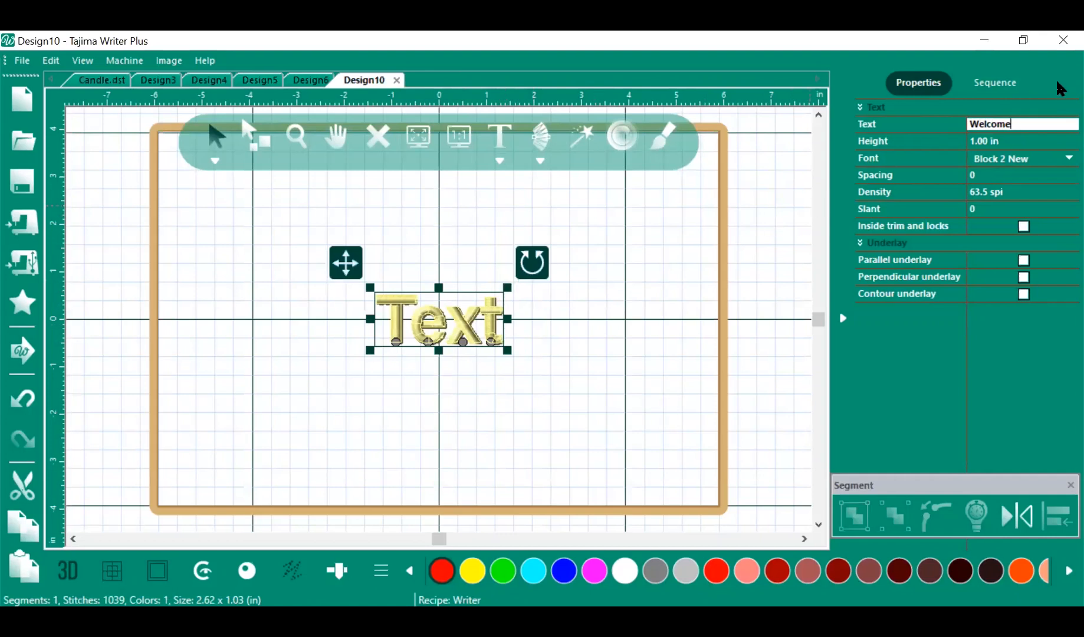
key(Return)
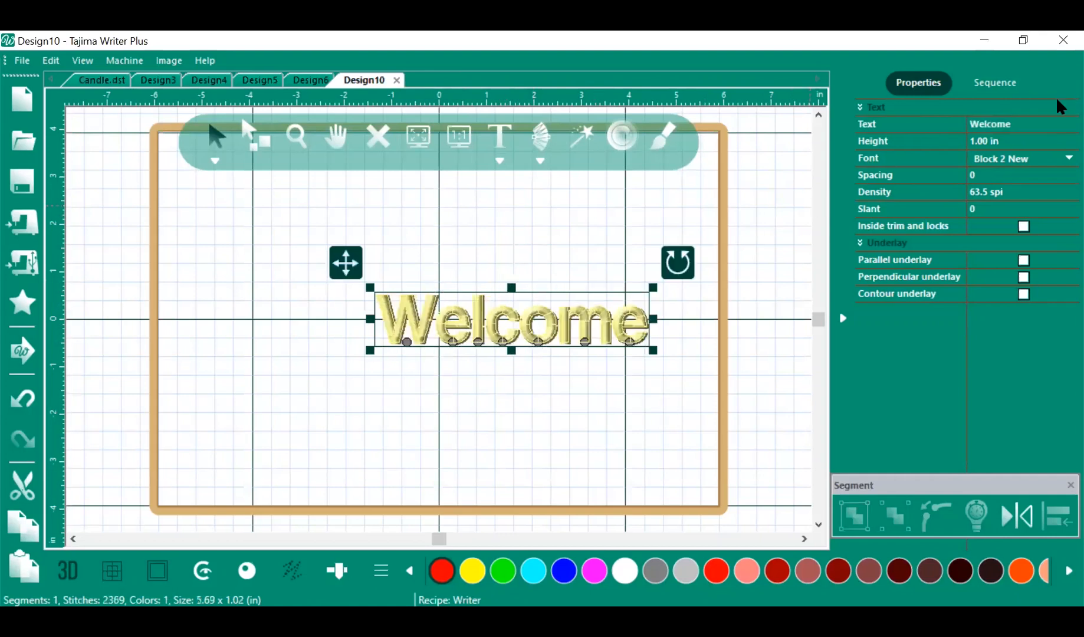
Enlarge the Welcome text to about 6.6 x 1.6 inches near the hoop's centre and colour it red
drag(501, 329, 460, 326)
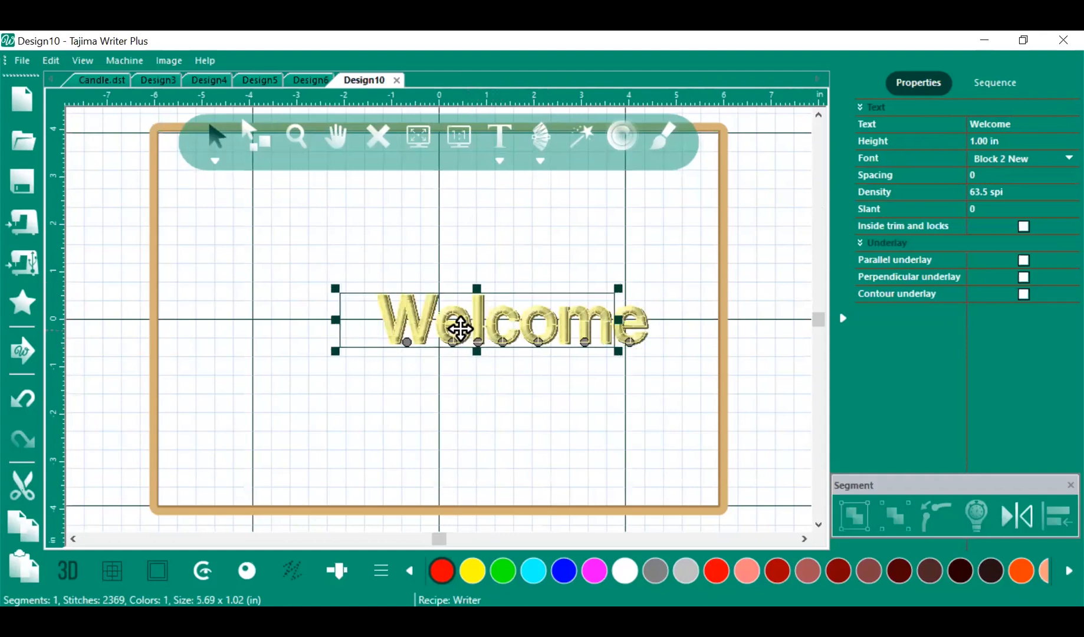
drag(612, 347, 651, 381)
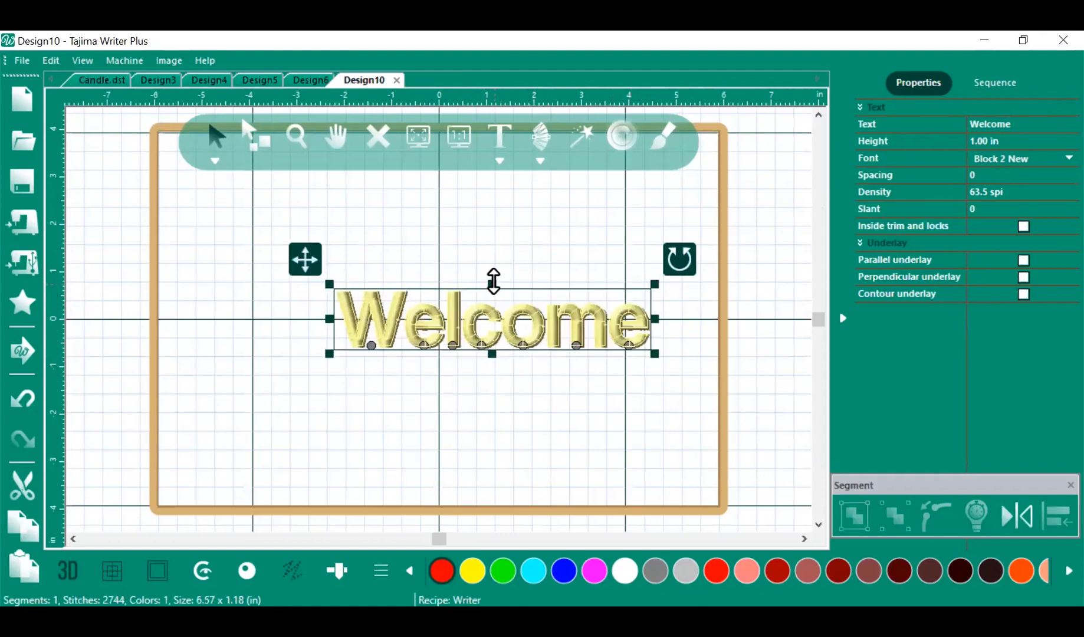
drag(493, 283, 492, 266)
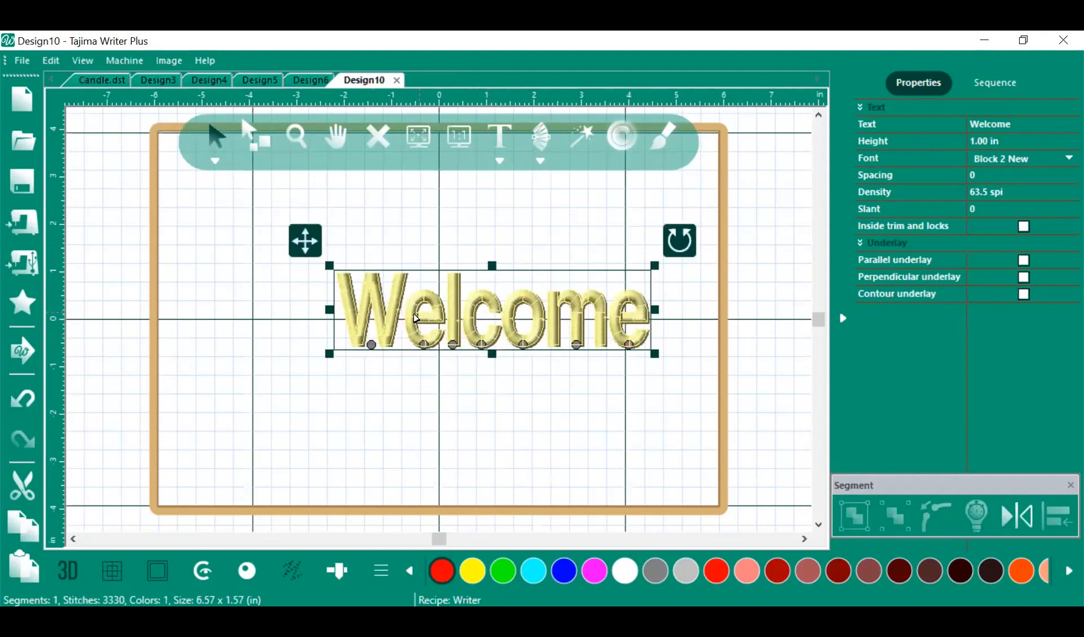
drag(422, 314, 399, 321)
click(715, 571)
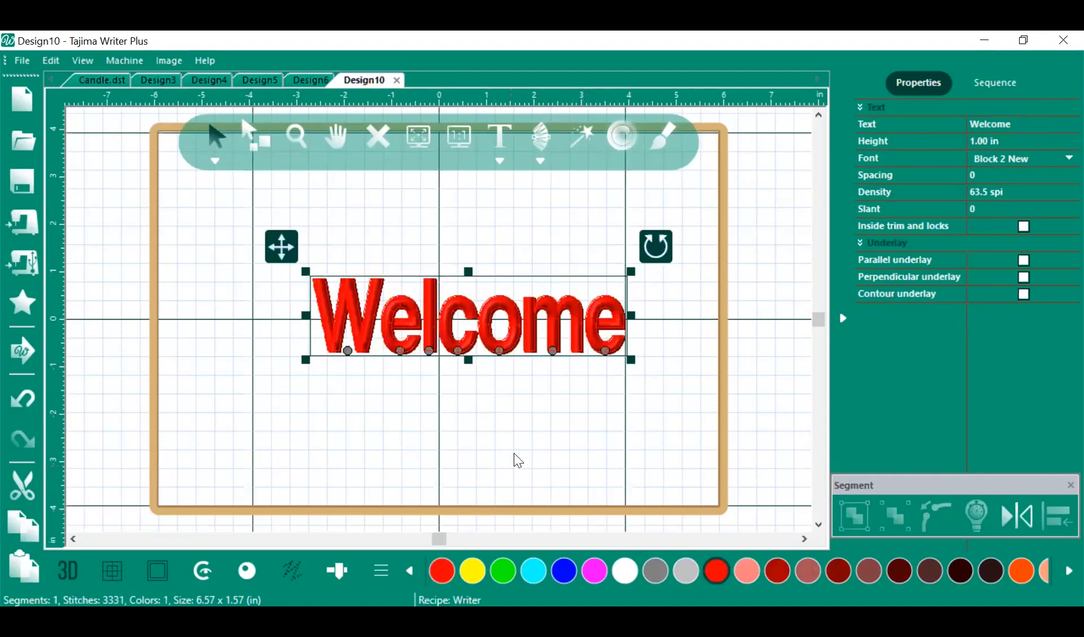
Browse the available fonts and try Varsity on the Welcome text
click(1056, 157)
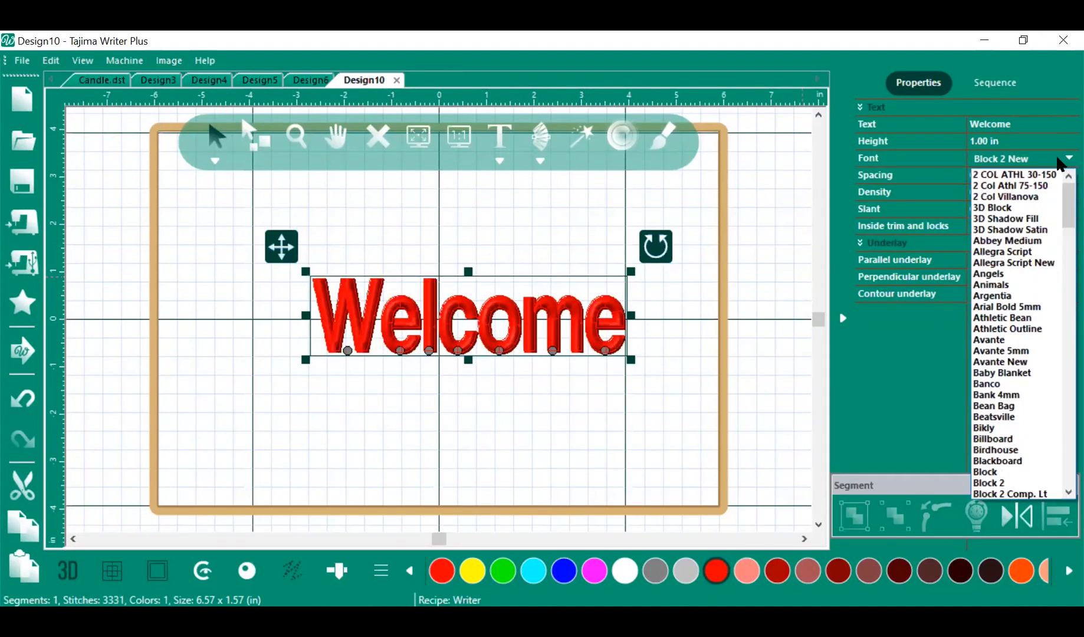
scroll(1008, 437, down, 12)
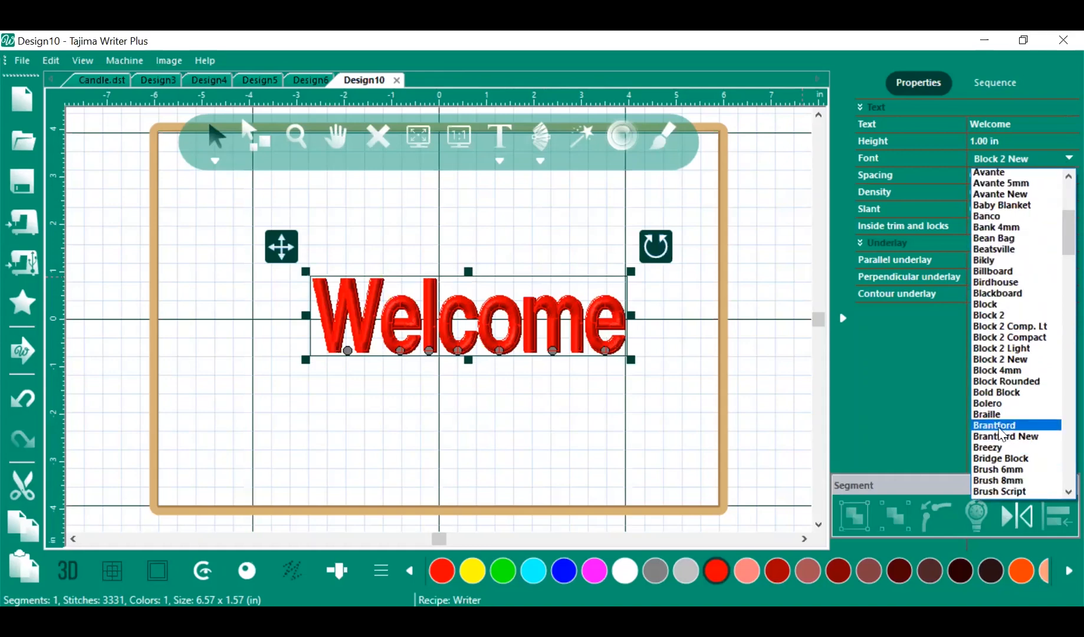
scroll(972, 426, down, 14)
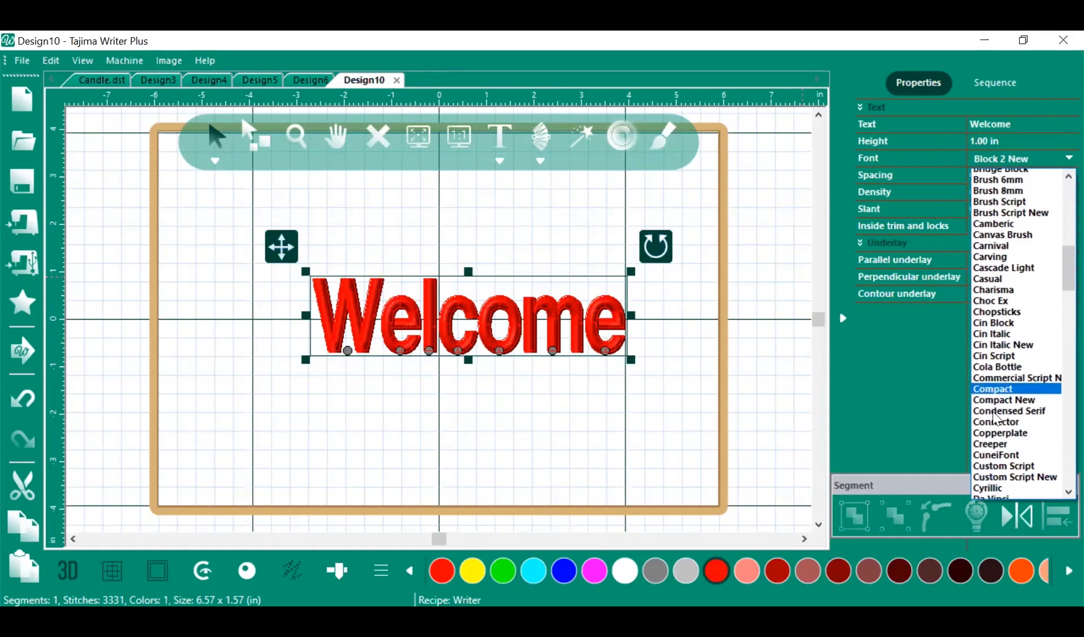
scroll(990, 417, down, 4)
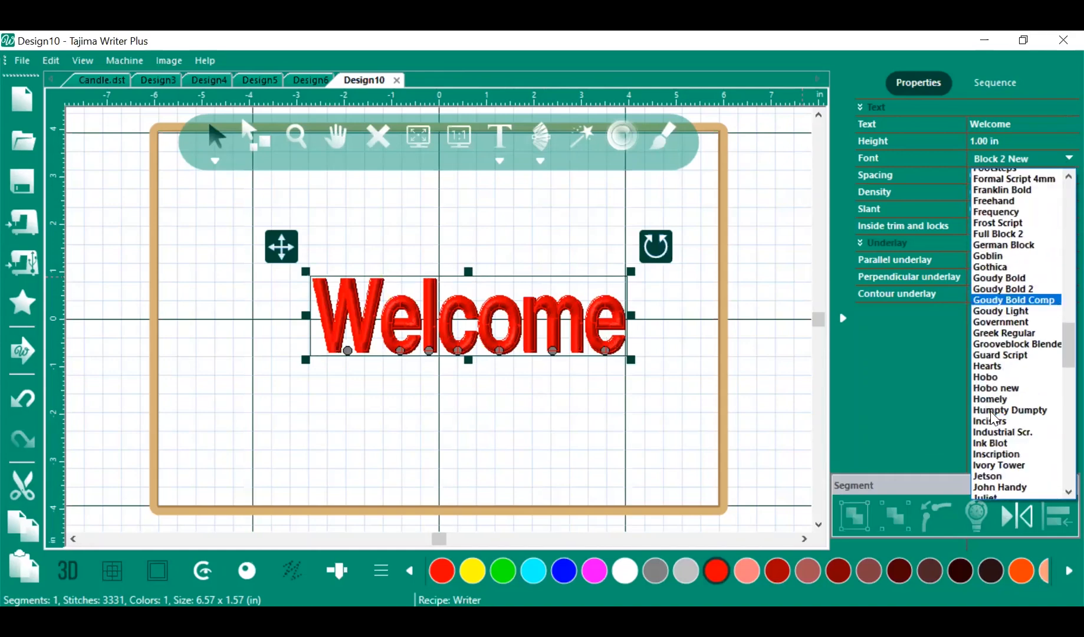
scroll(990, 413, down, 1)
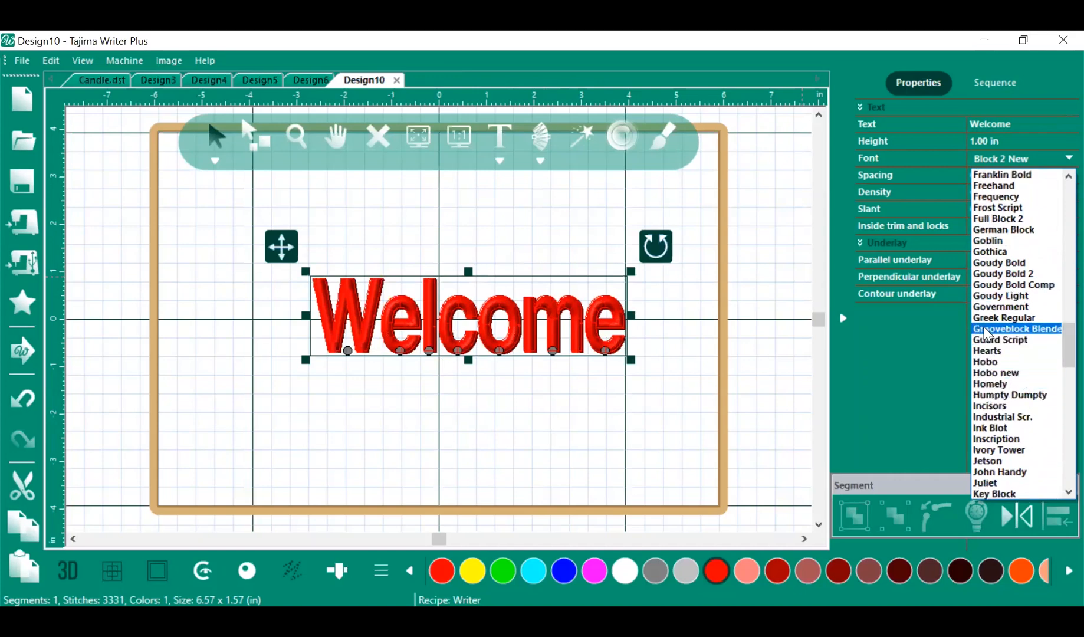
scroll(1038, 430, down, 10)
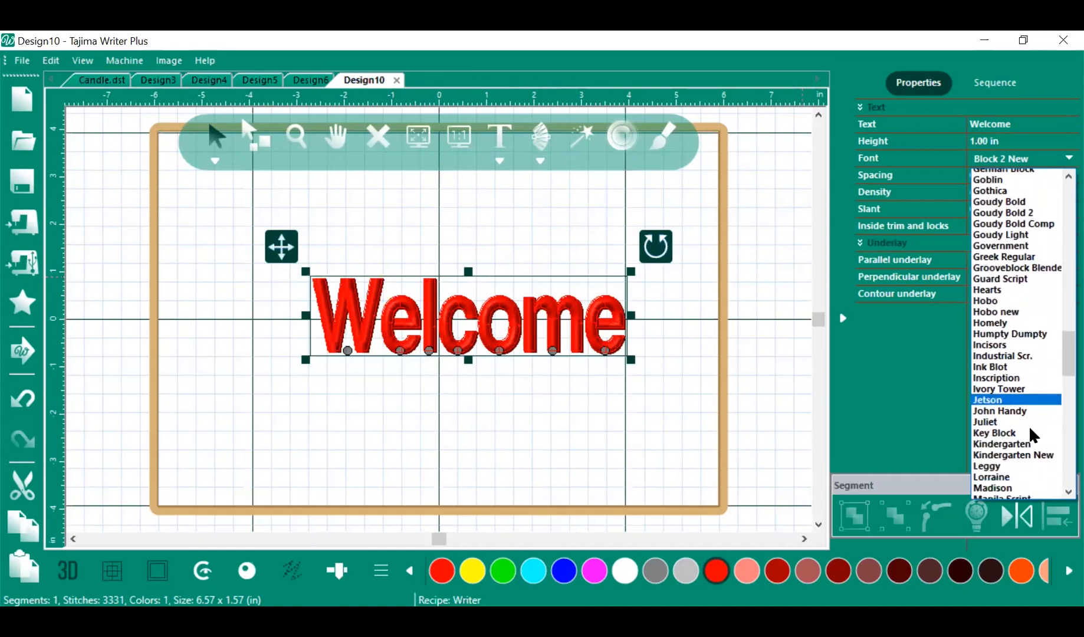
scroll(1017, 438, down, 8)
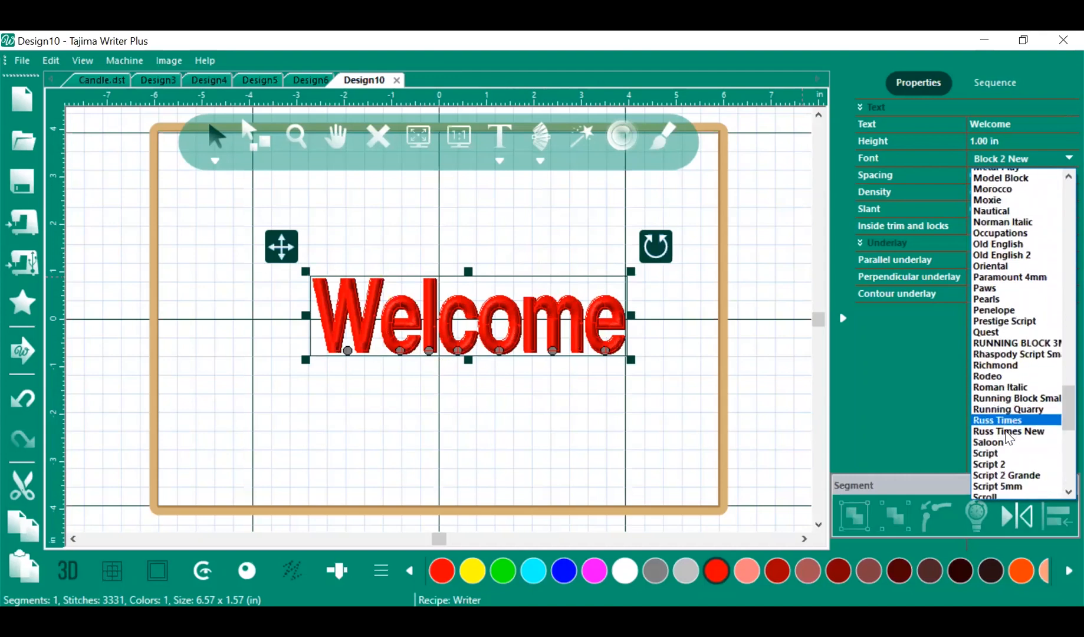
scroll(1006, 437, down, 8)
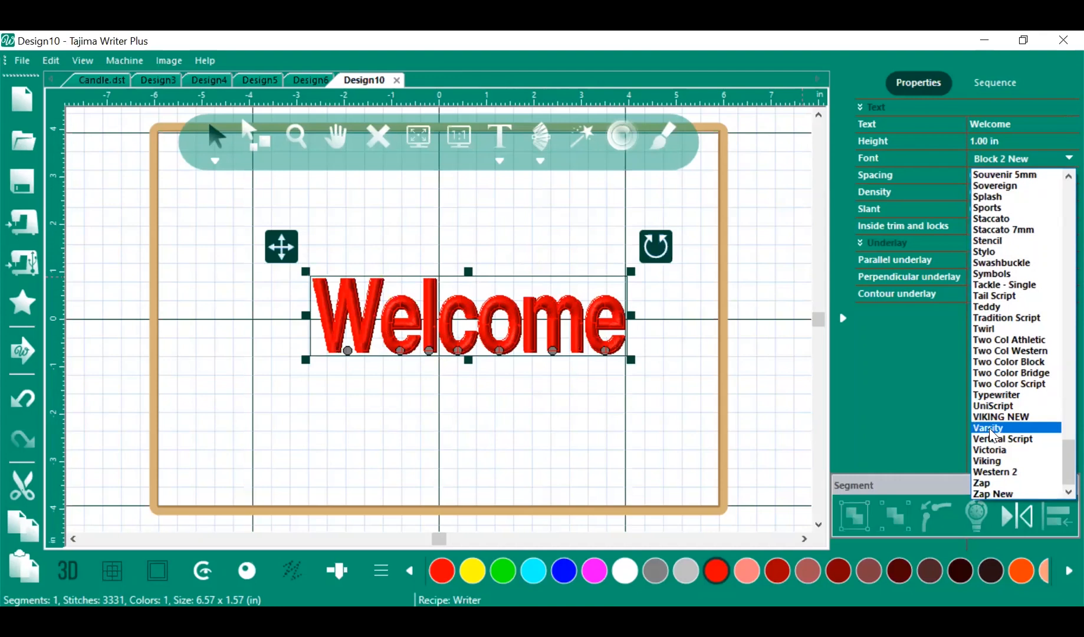
click(993, 433)
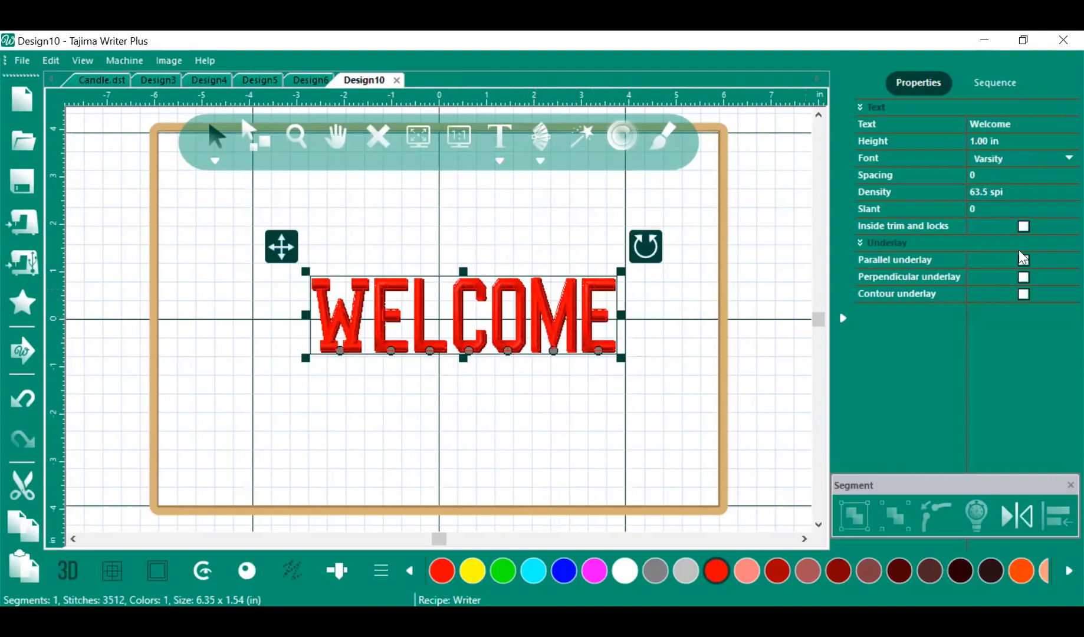
Try the Athletic Outline font on the Welcome text and stretch it to about 3.1 x 2.3 inches
click(1059, 158)
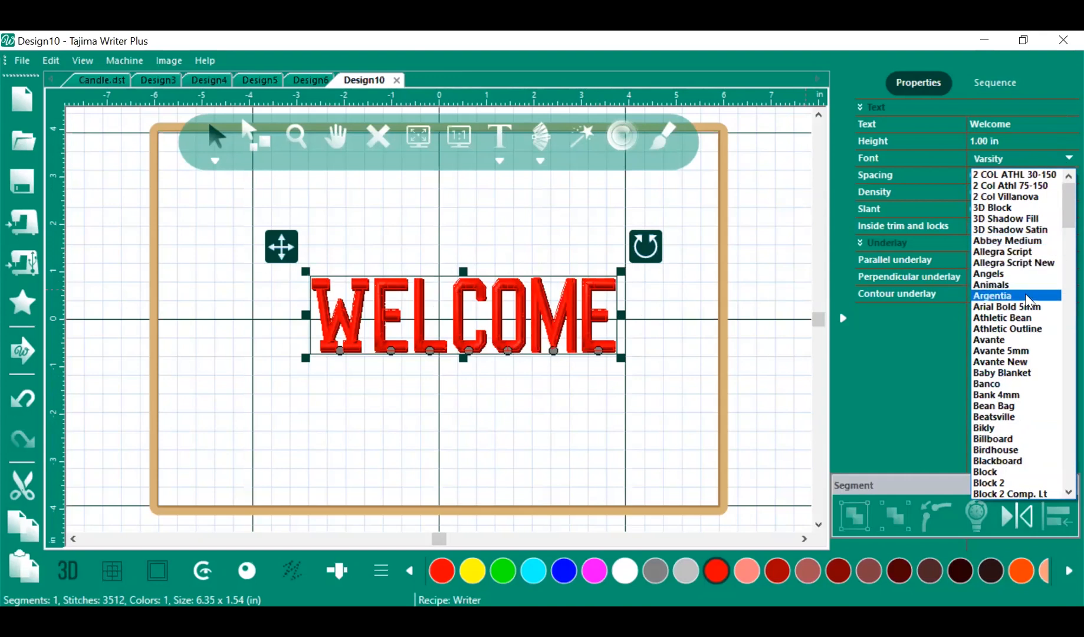
click(1019, 330)
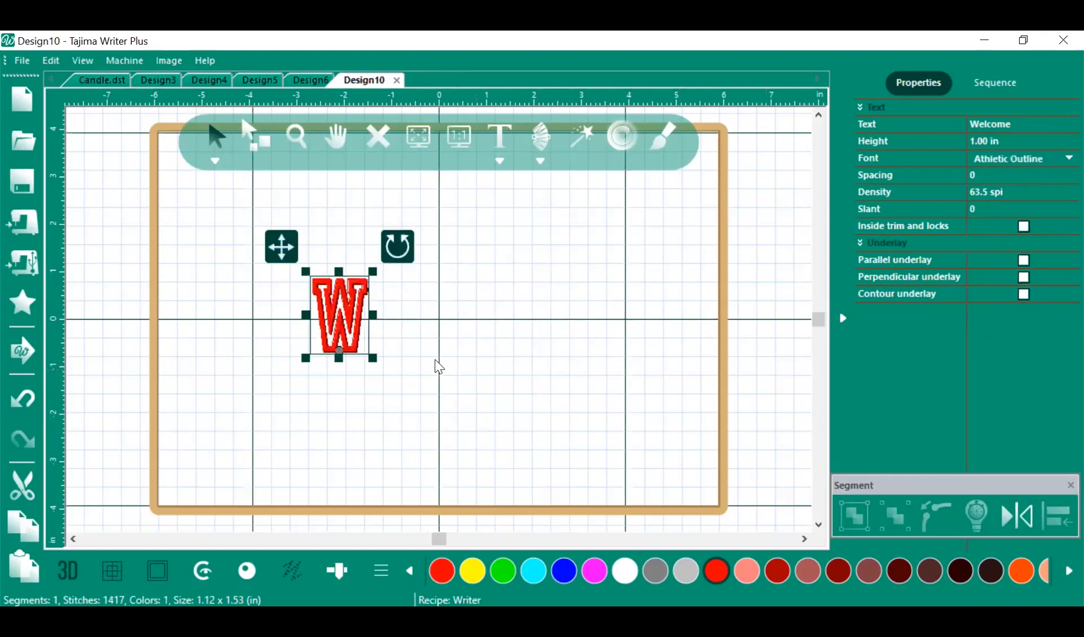
drag(373, 315, 466, 302)
drag(387, 353, 385, 396)
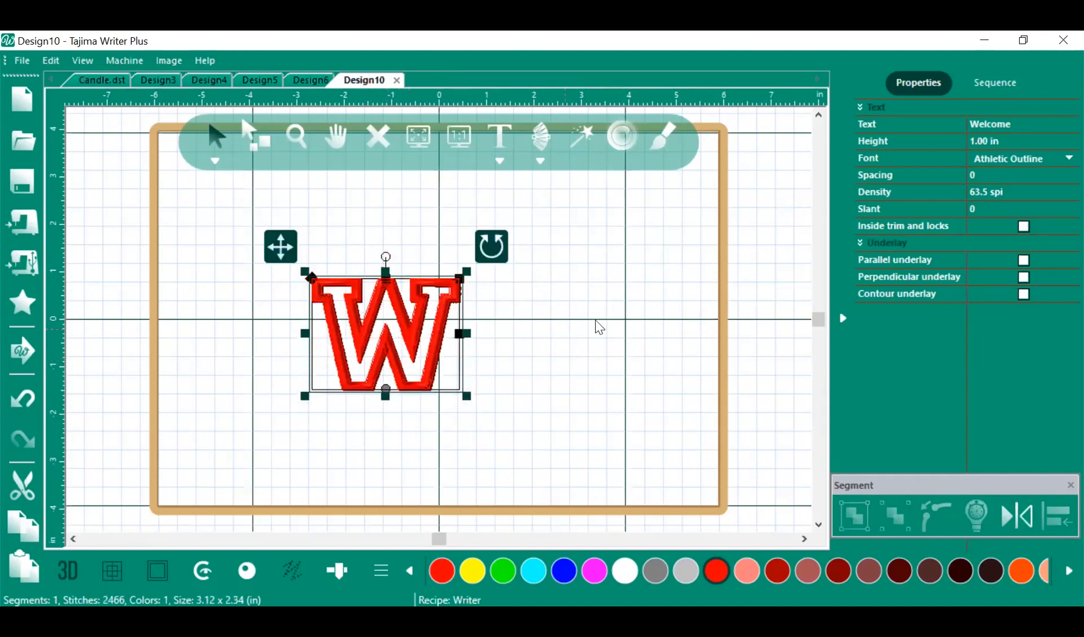
Try the Bank 4mm font on the Welcome text, and replace it with Blackboard
click(1061, 161)
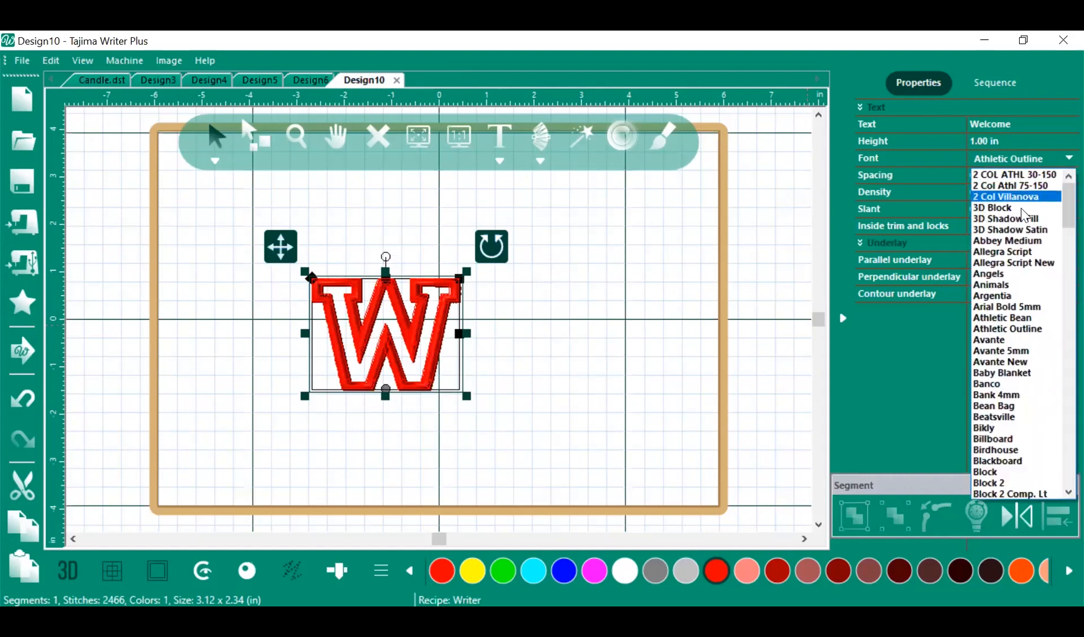
click(997, 395)
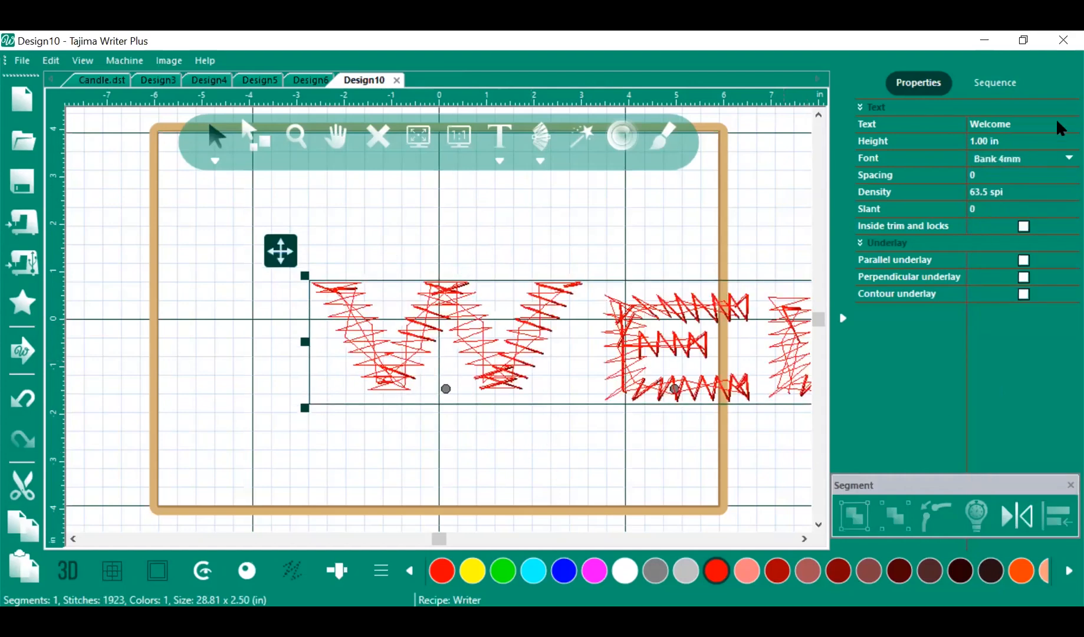
click(1055, 155)
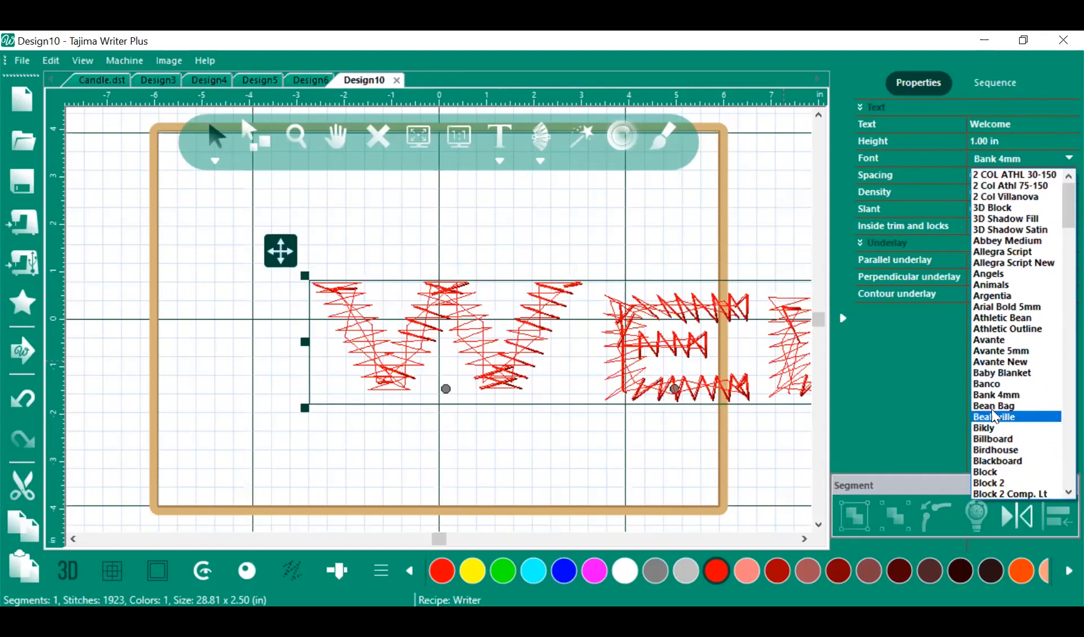
click(998, 461)
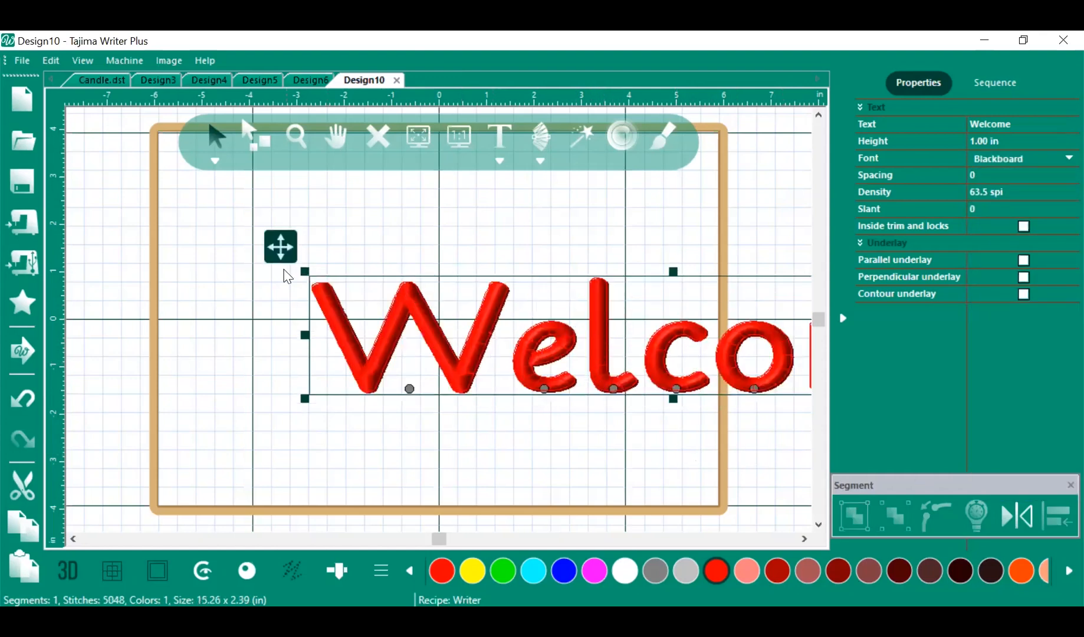
Scale the Blackboard Welcome text down to about 7.4 x 1.1 inches and position it around the hoop's centre
drag(301, 272, 420, 290)
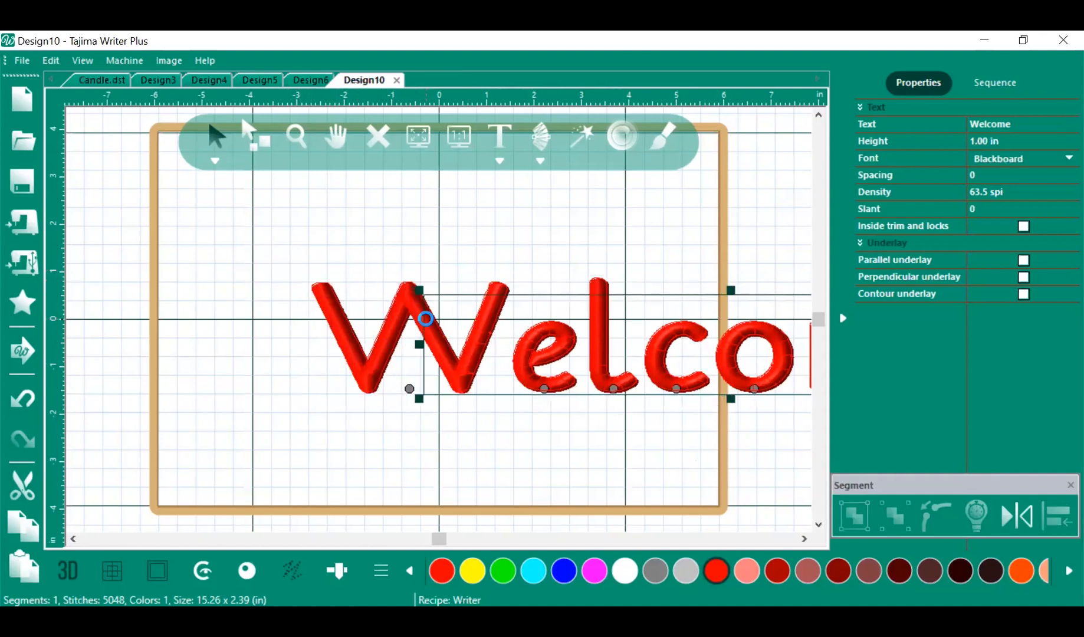
drag(579, 335, 318, 329)
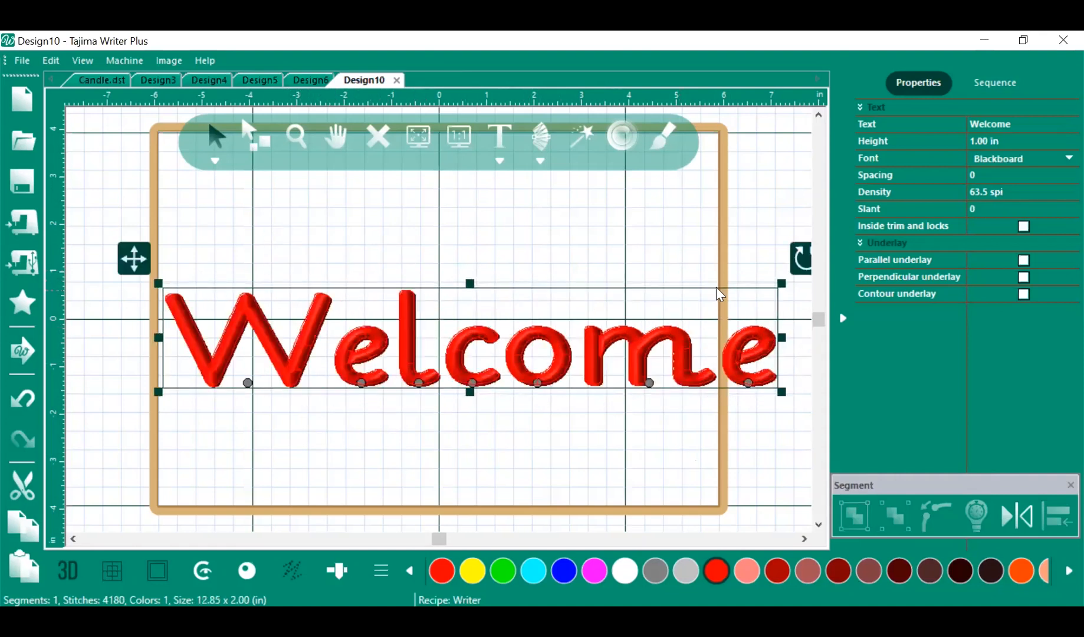
drag(779, 283, 525, 312)
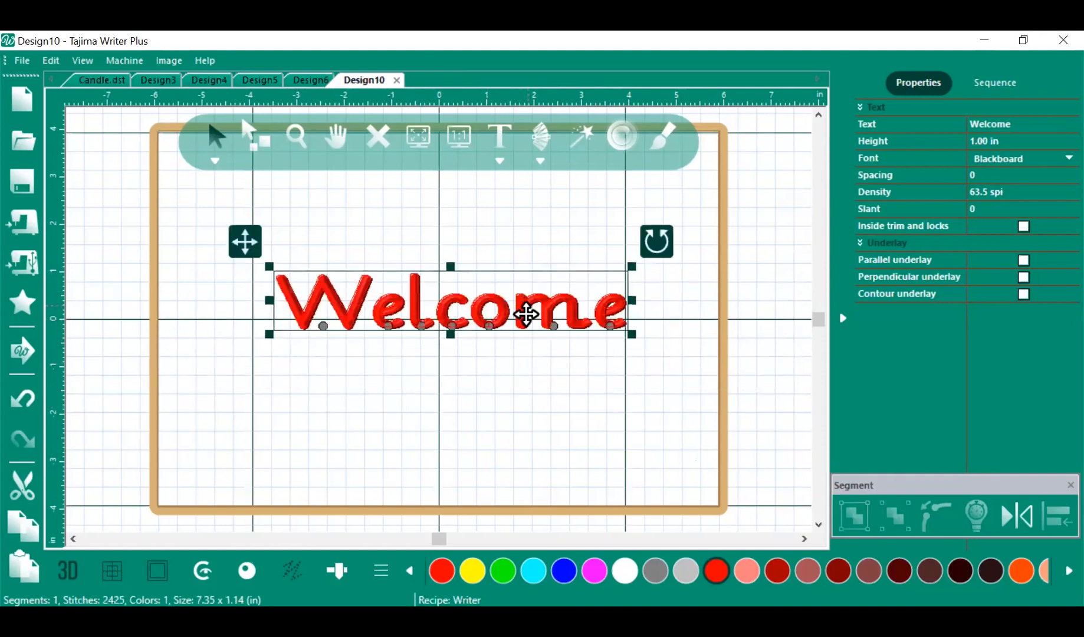
click(763, 375)
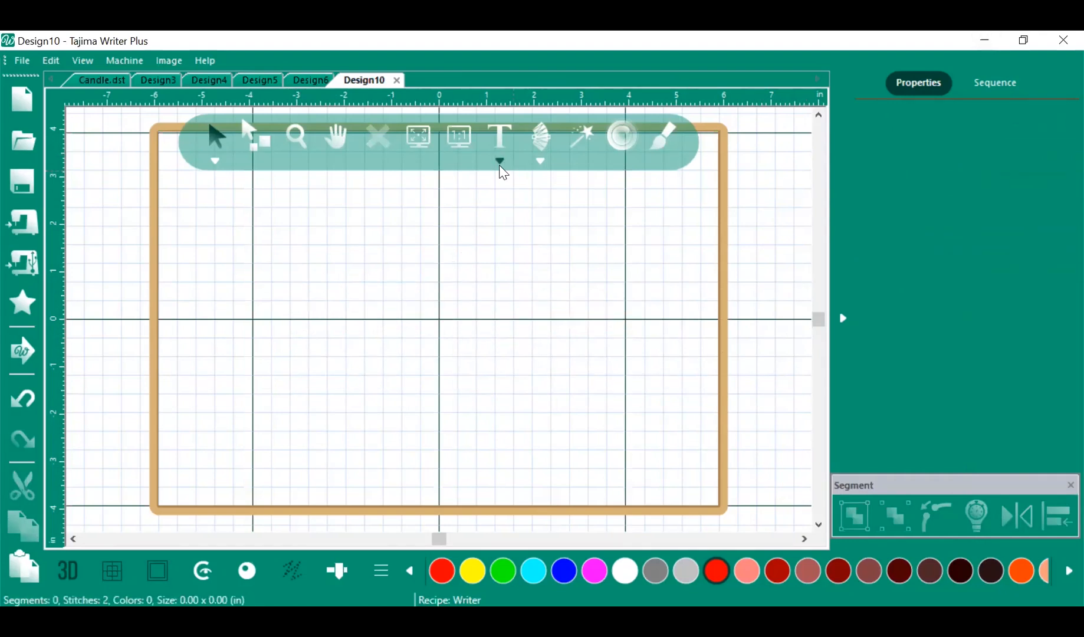
Start a new system-font text entry in the empty design with the wording "Welcome"
click(500, 163)
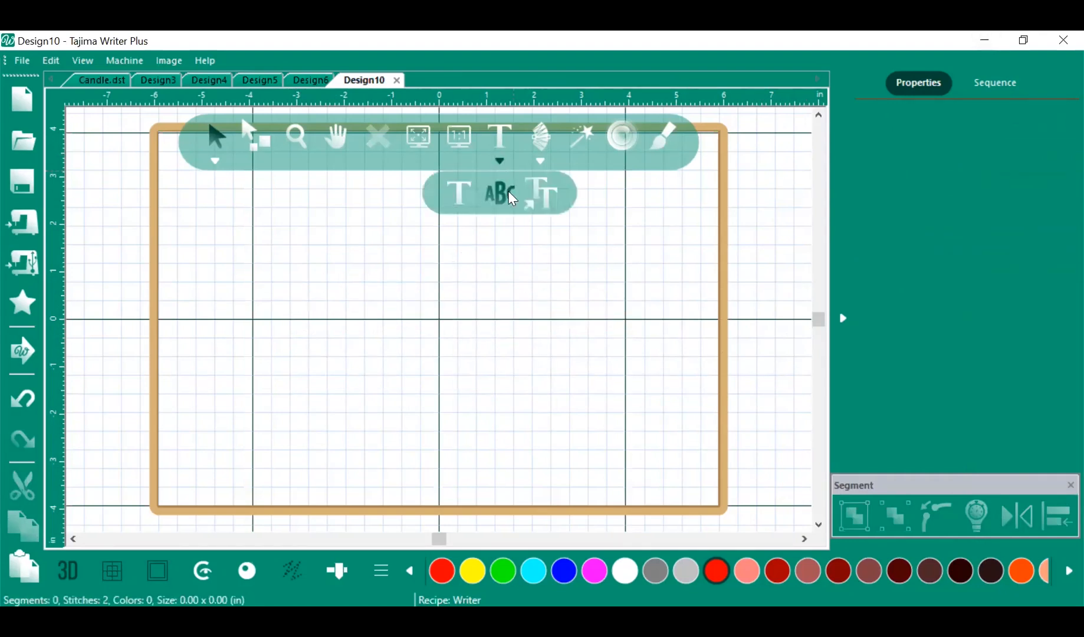
click(537, 196)
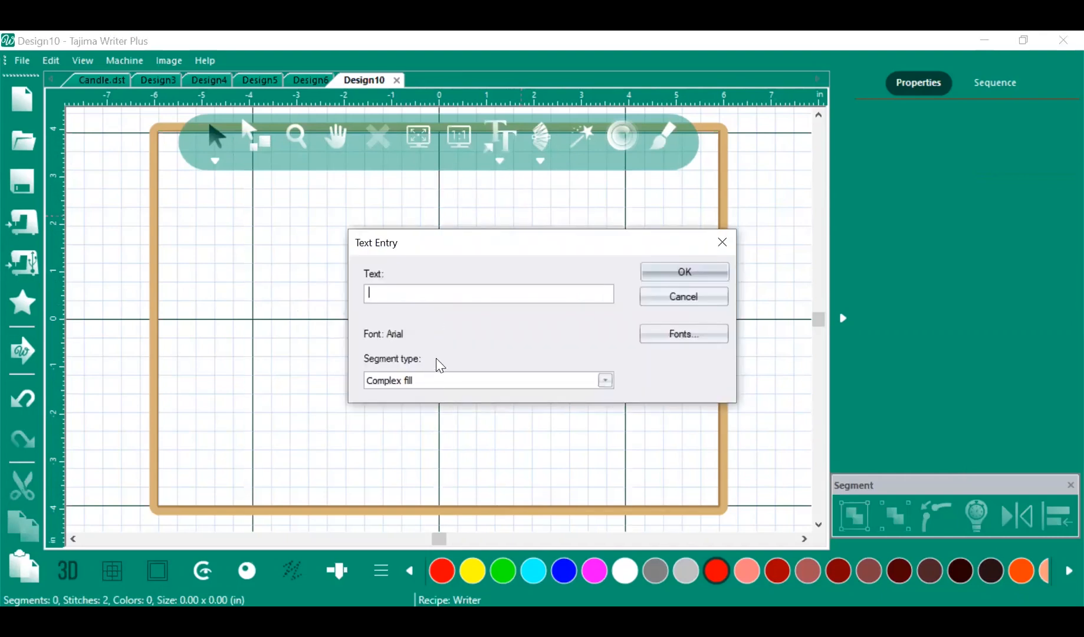
text(Welcome)
Set the font of the Welcome entry to Comic Sans MS in Bold Italic
click(676, 331)
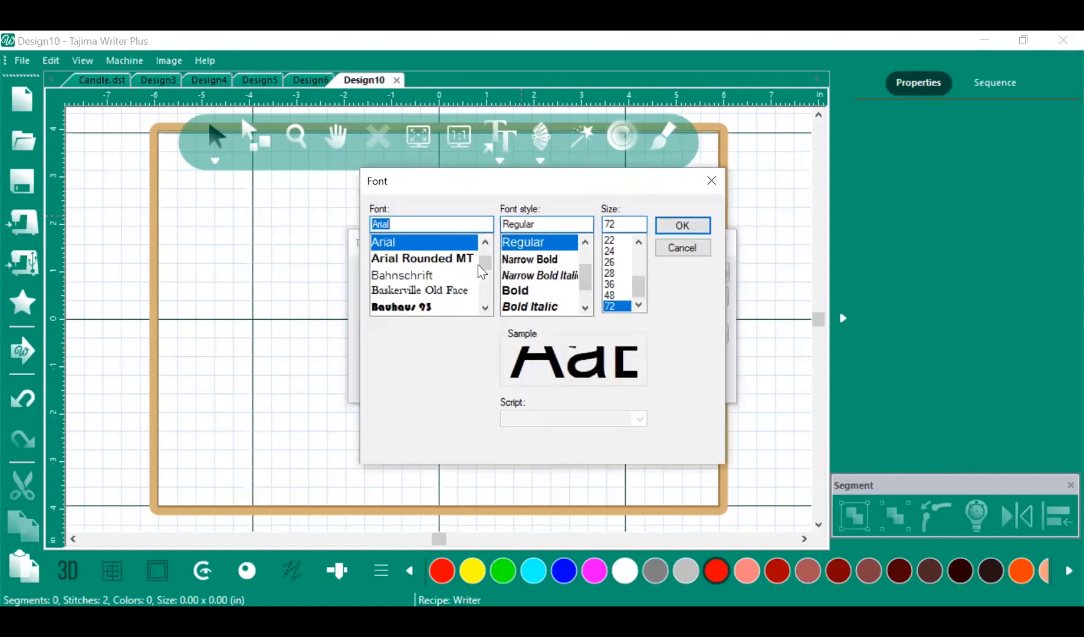
click(485, 307)
click(486, 307)
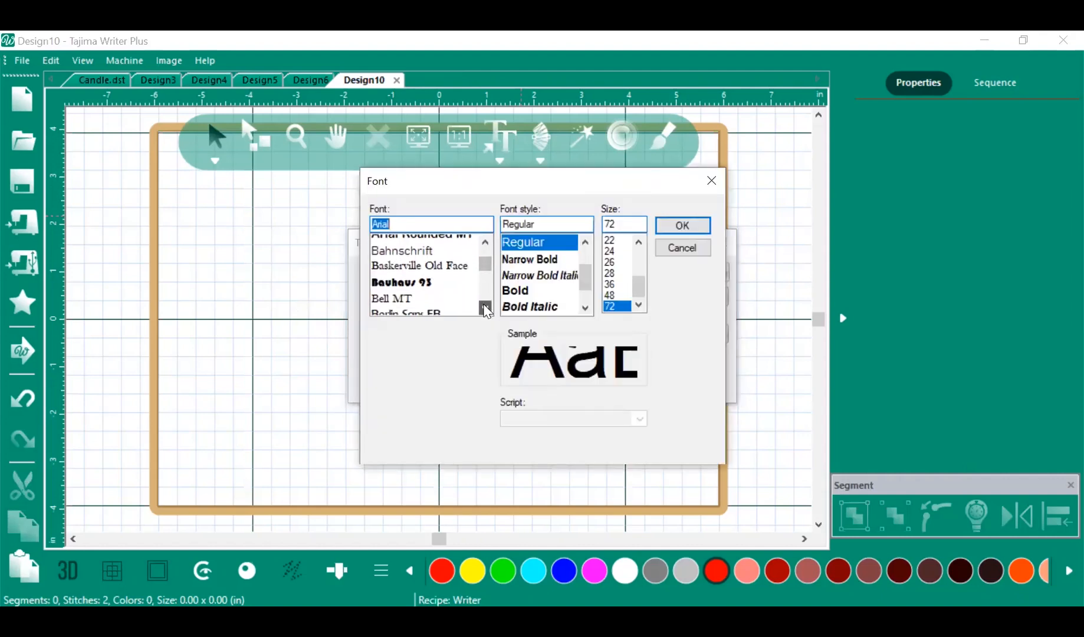
click(486, 308)
click(485, 308)
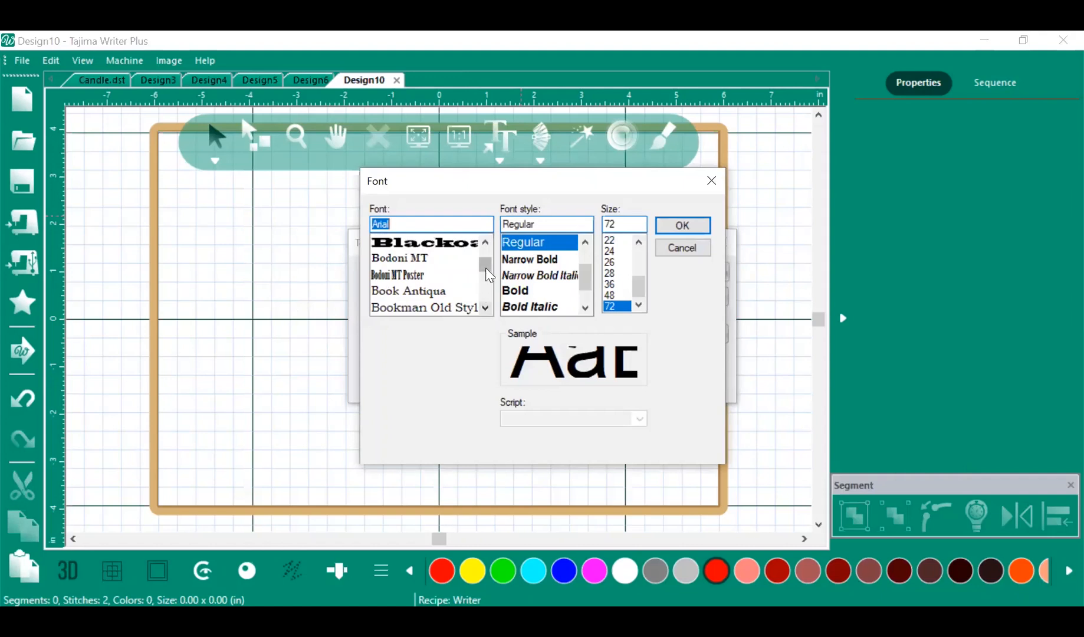
click(485, 307)
click(486, 307)
click(485, 308)
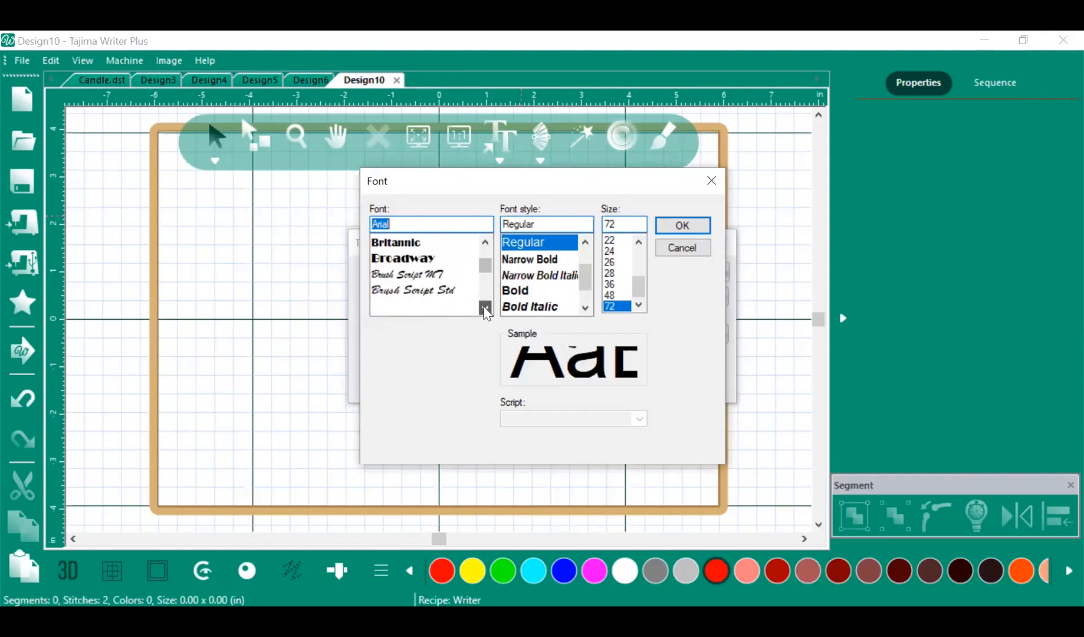
click(485, 308)
click(485, 307)
click(485, 307)
click(485, 308)
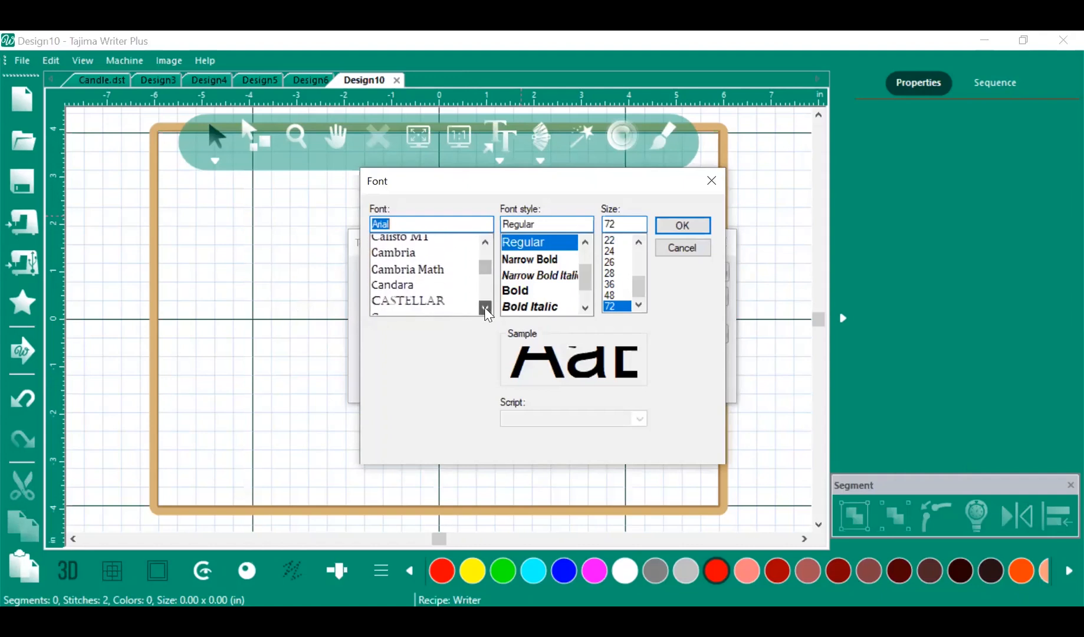
click(485, 307)
click(485, 307)
click(485, 307)
click(485, 307)
click(486, 307)
click(486, 307)
click(485, 307)
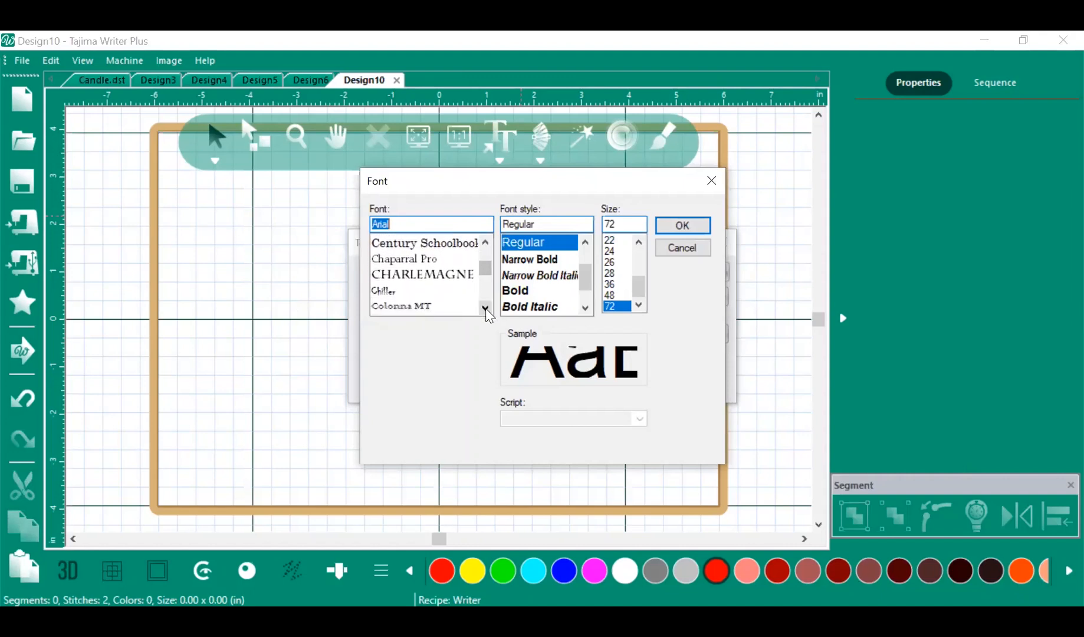
click(486, 307)
click(449, 307)
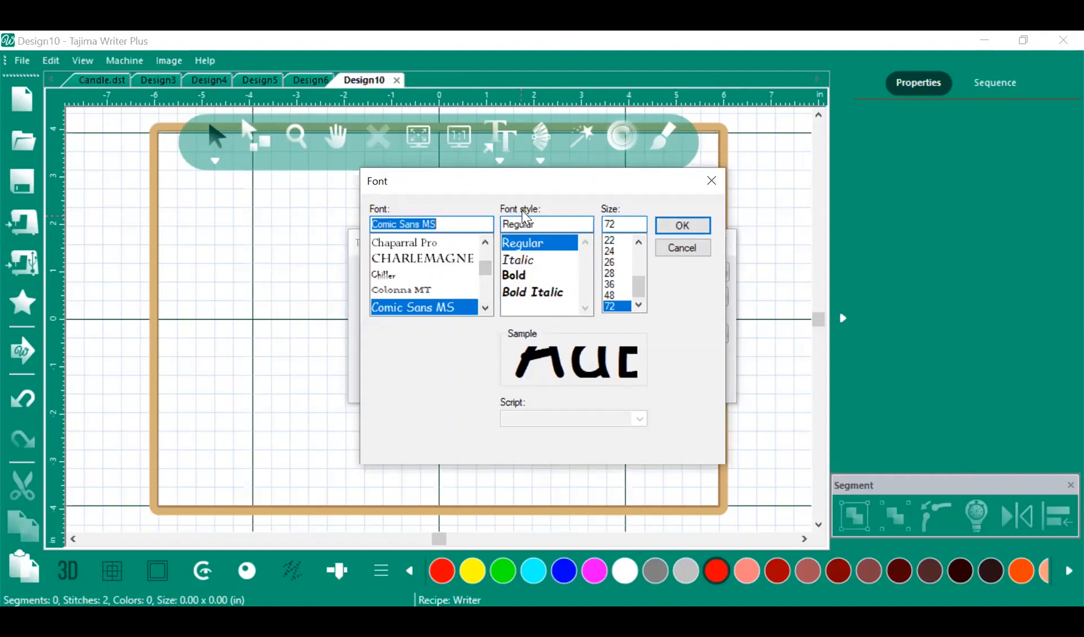
click(528, 293)
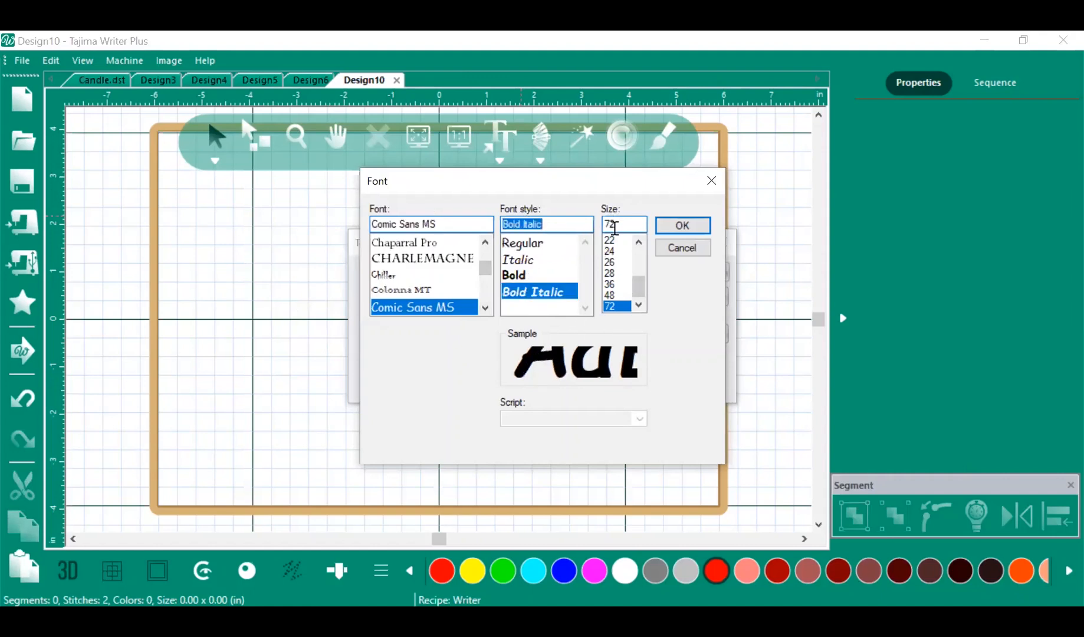
click(671, 224)
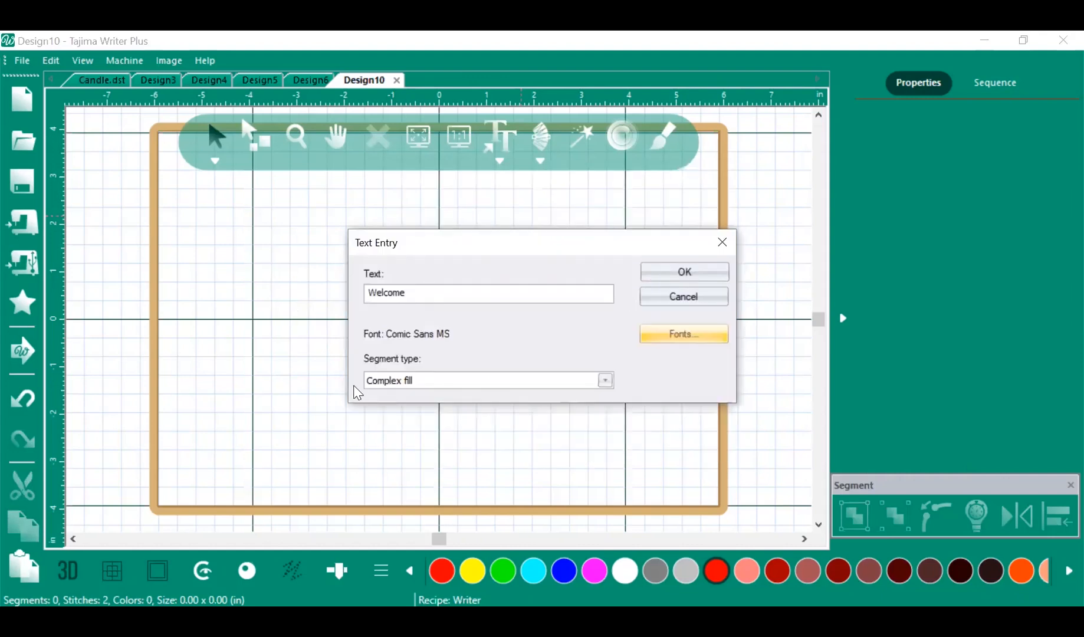
Use Complex fill as the segment type and place the Welcome lettering in the hoop's left half, just above the horizontal centre line
click(605, 380)
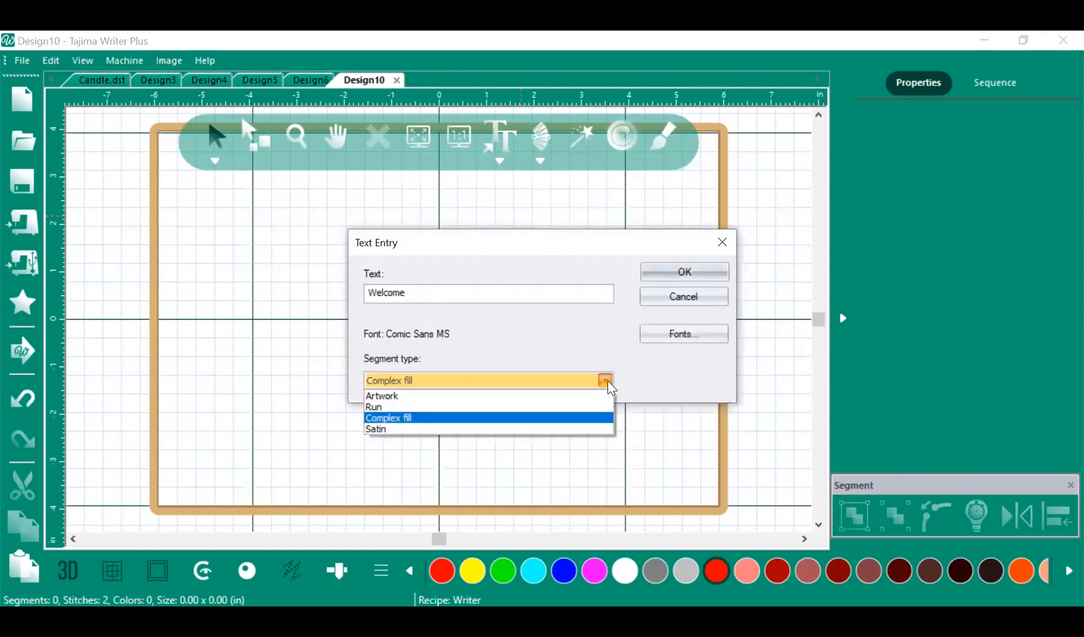
click(469, 418)
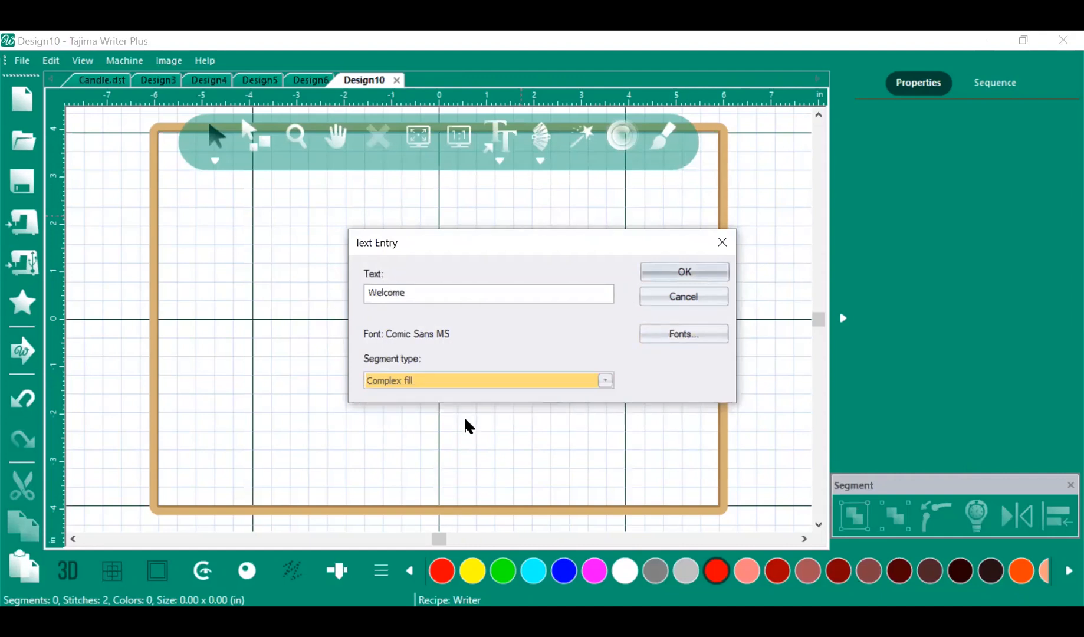
click(670, 272)
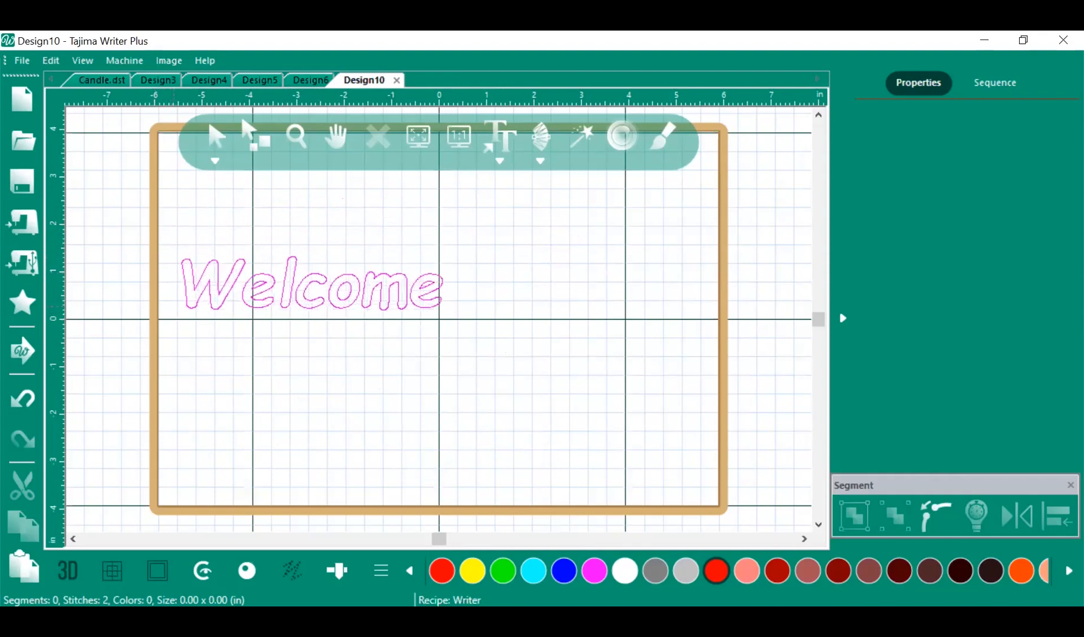
click(174, 307)
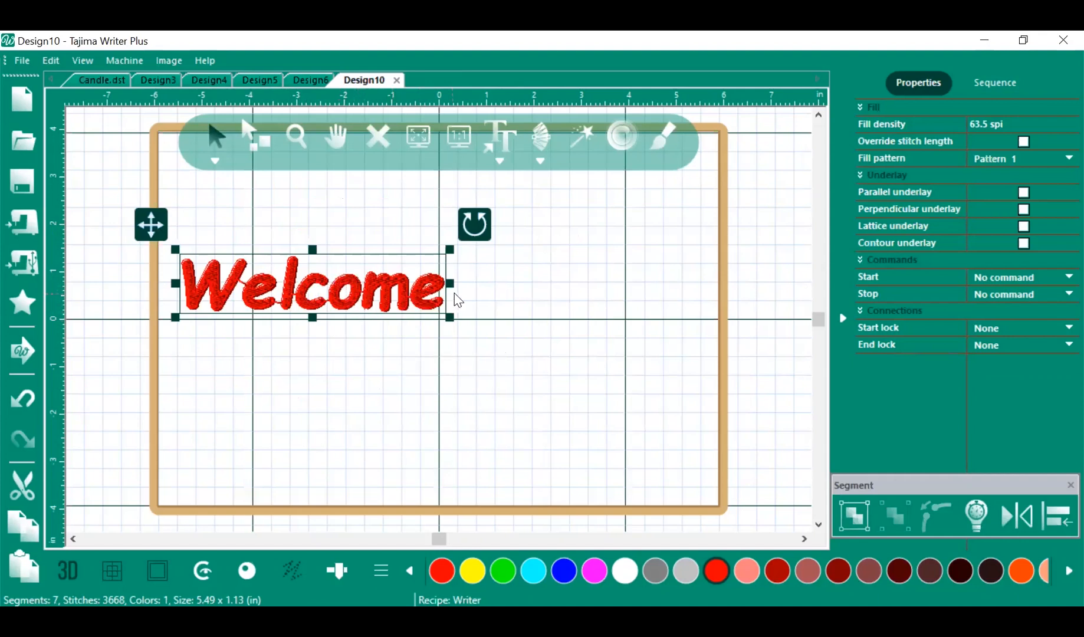
Move the Welcome lettering towards the hoop's centre and enlarge it to about 7.2 x 1.5 inches
drag(346, 268, 477, 279)
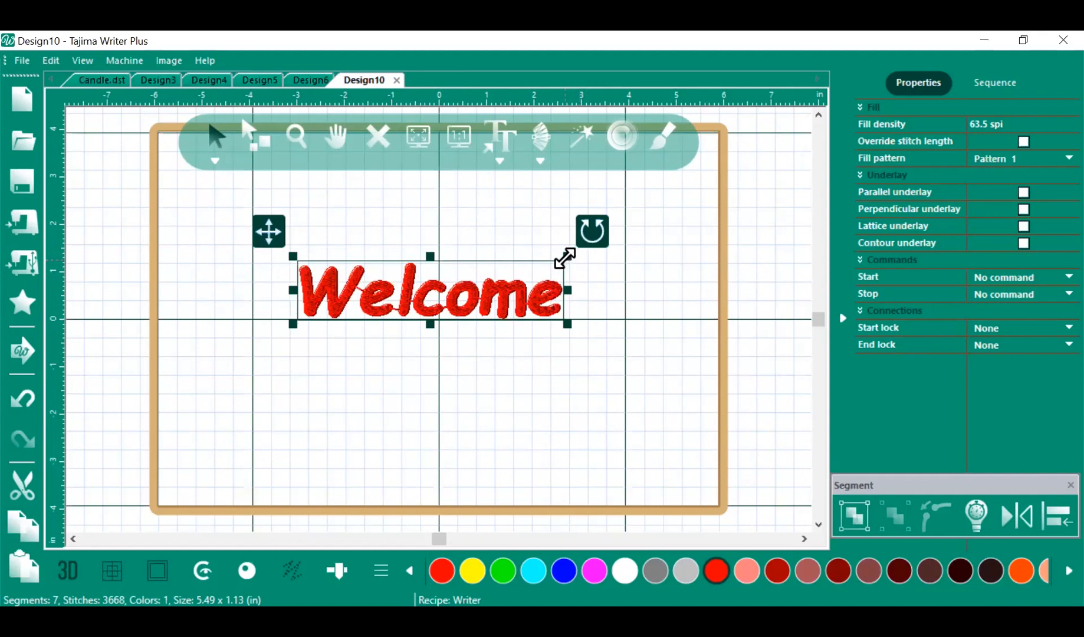
drag(566, 256, 645, 241)
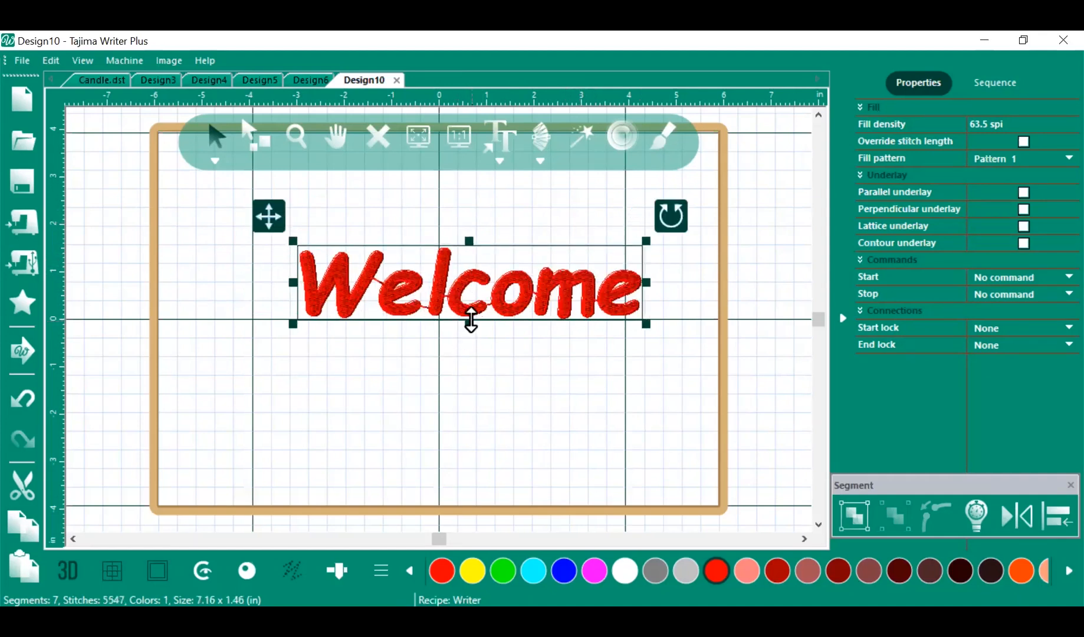
click(329, 389)
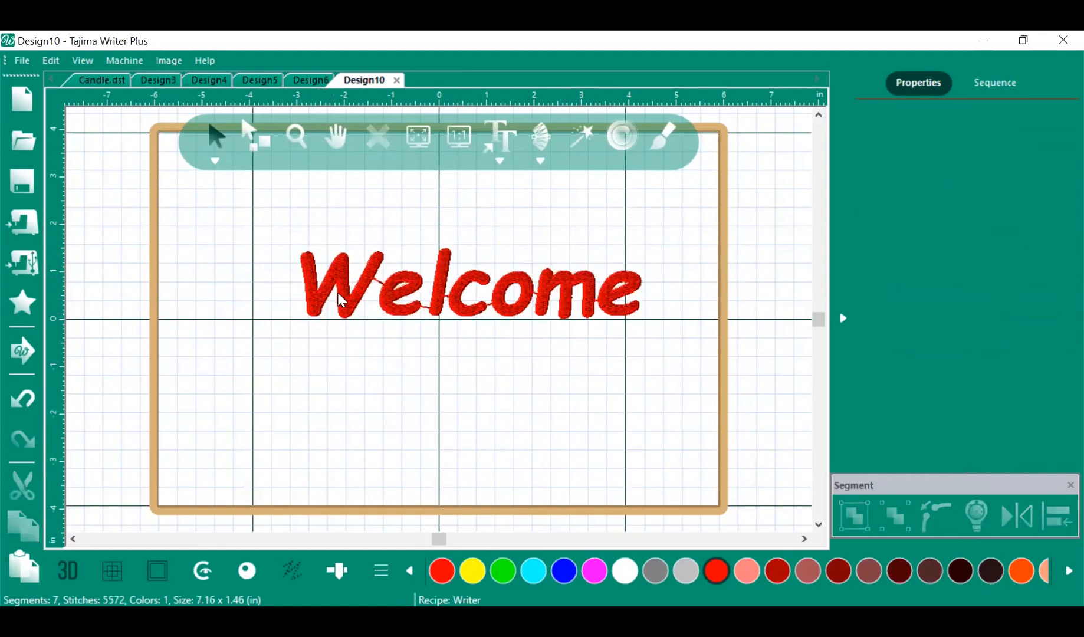
Move the letter W away from the rest of the word, down and to the left, and stretch it to about 2.1 x 3.4 inches
click(337, 285)
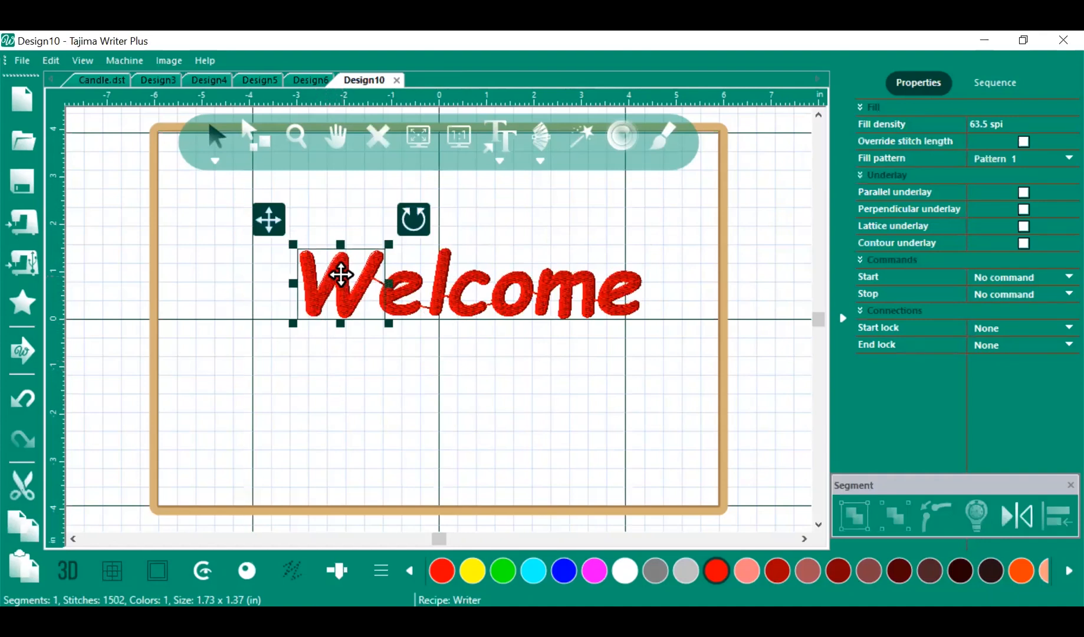
drag(329, 285, 288, 311)
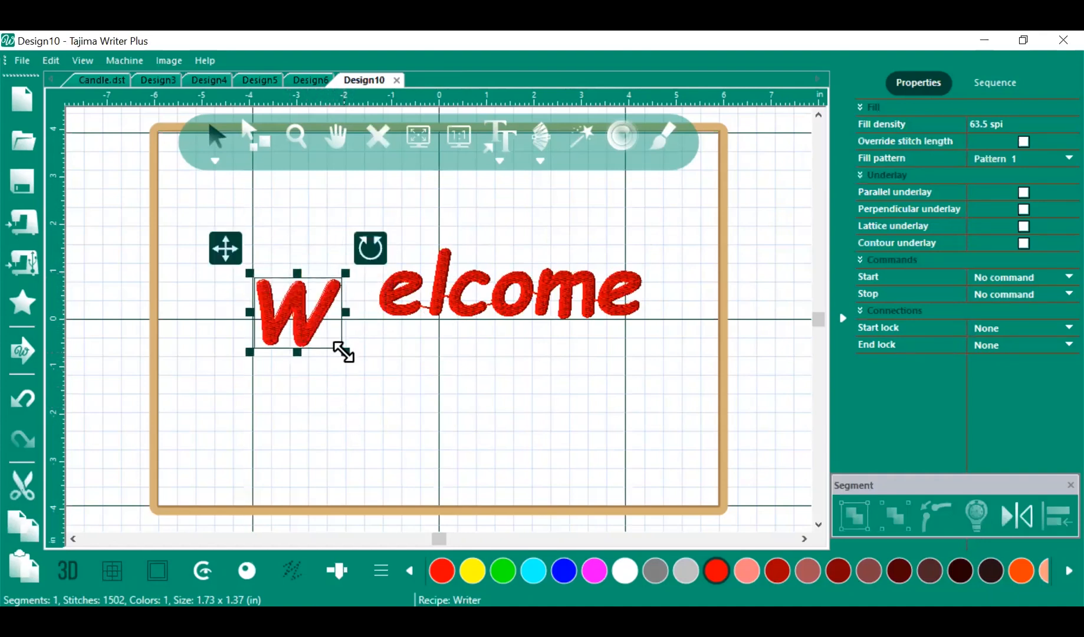
drag(343, 351, 362, 364)
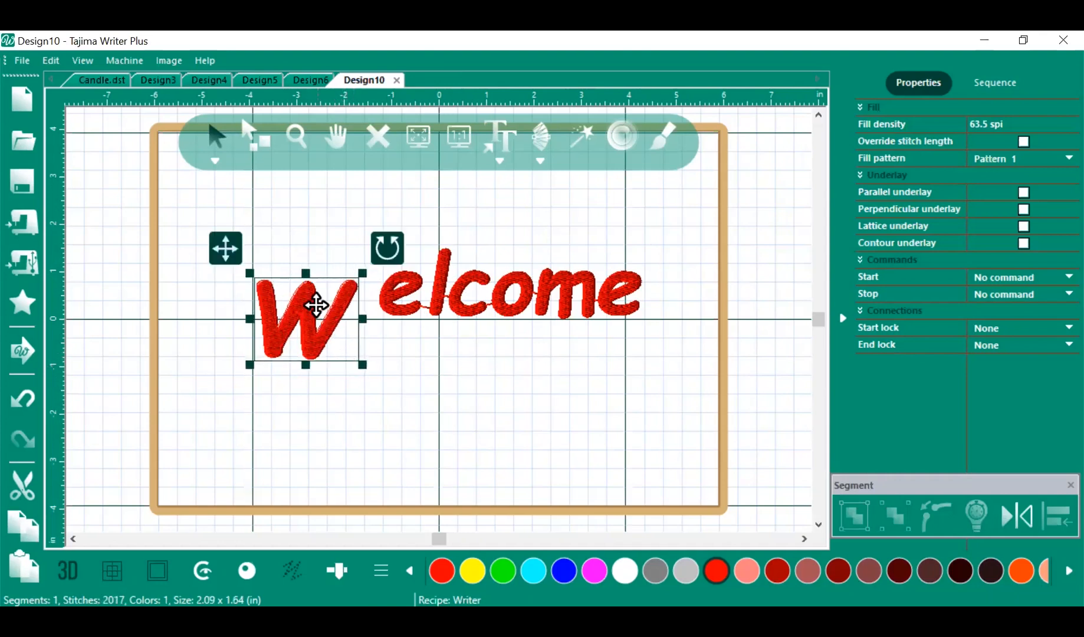
drag(305, 261, 305, 188)
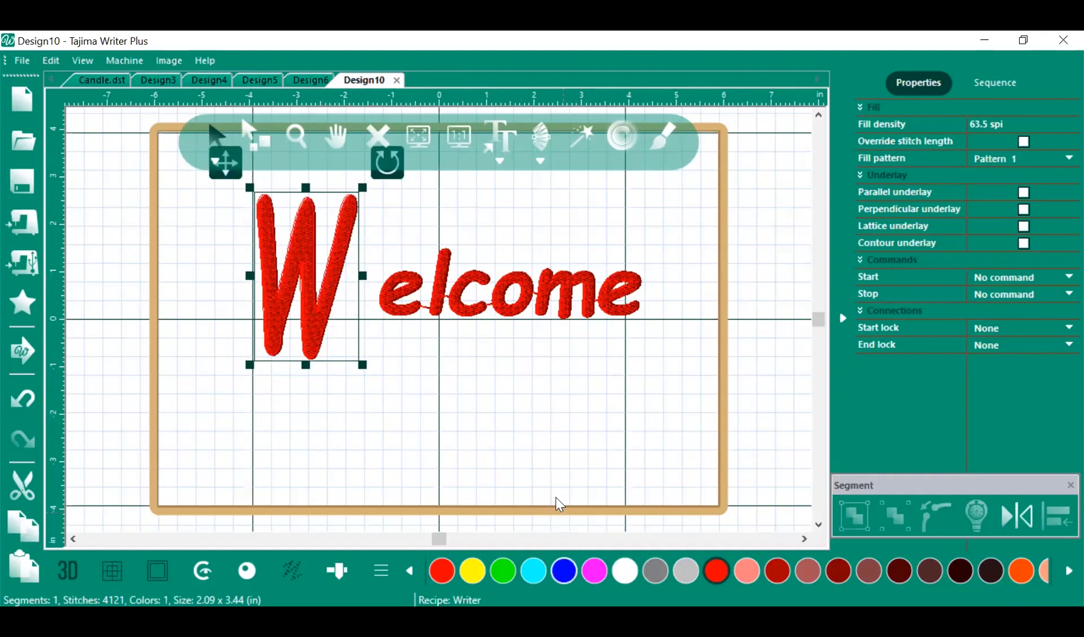
Colour the letter W blue and set its fill pattern to Pattern 22
click(564, 570)
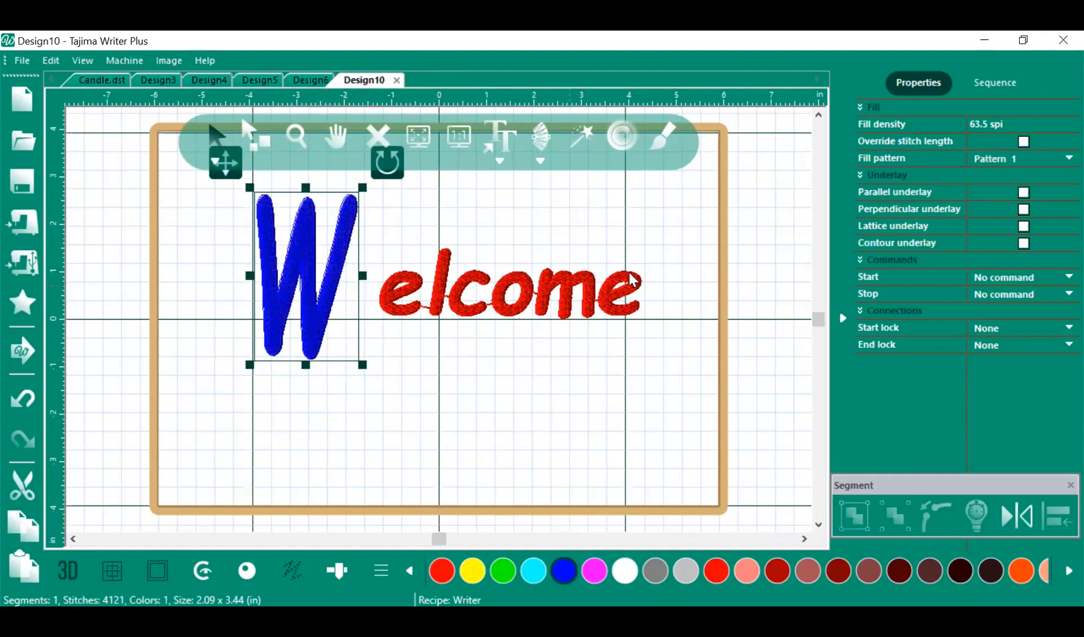
click(1057, 156)
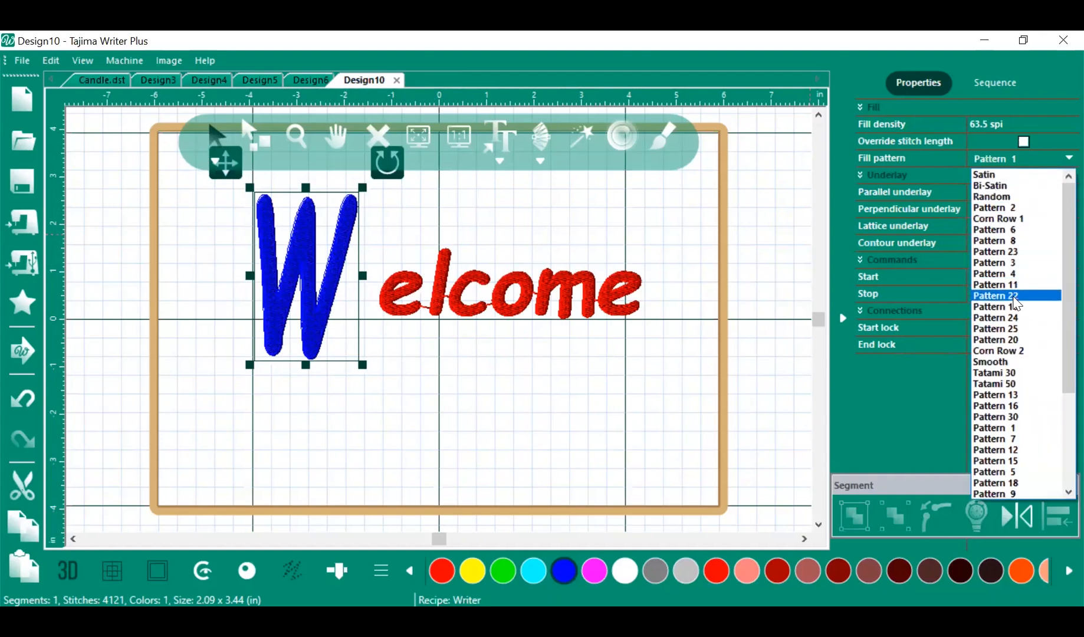
click(1016, 295)
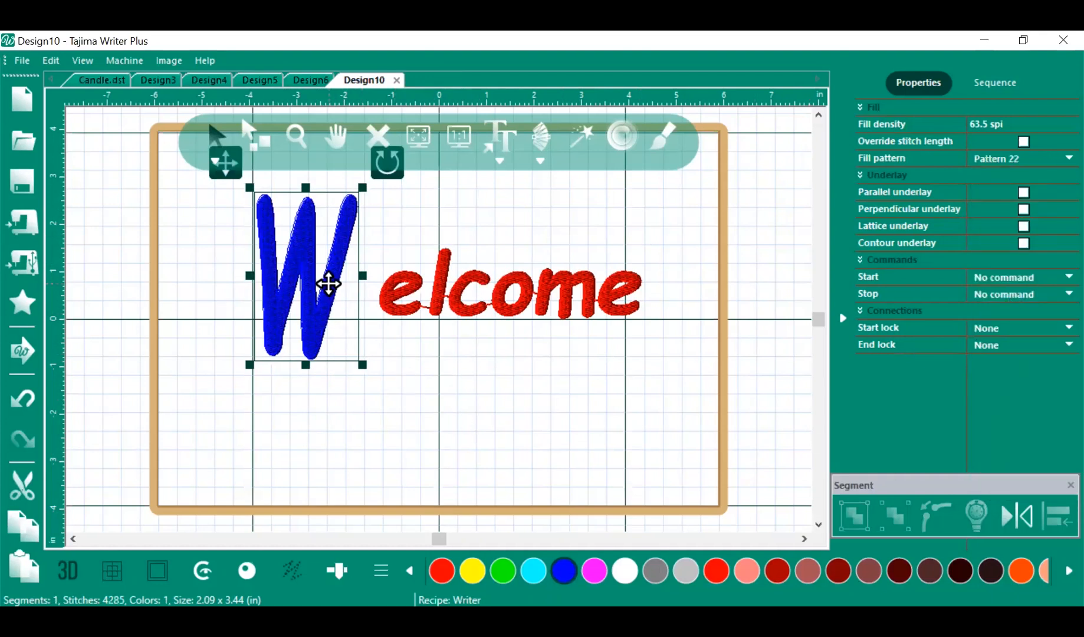
Stretch the first letter e downwards to about 0.9 x 1.9 inches
click(406, 297)
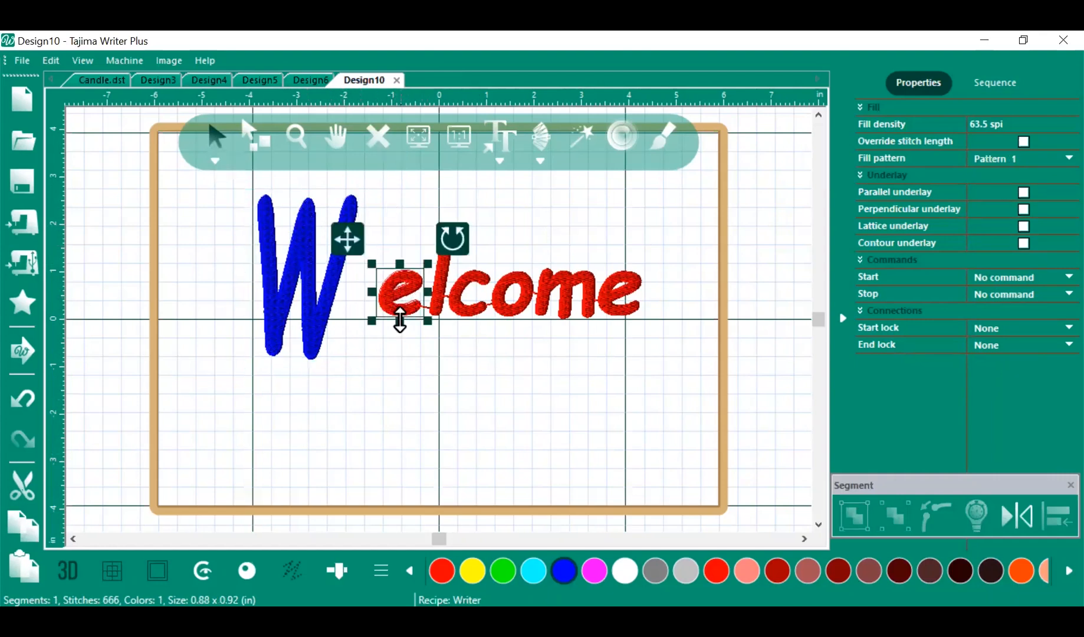
drag(398, 339, 399, 366)
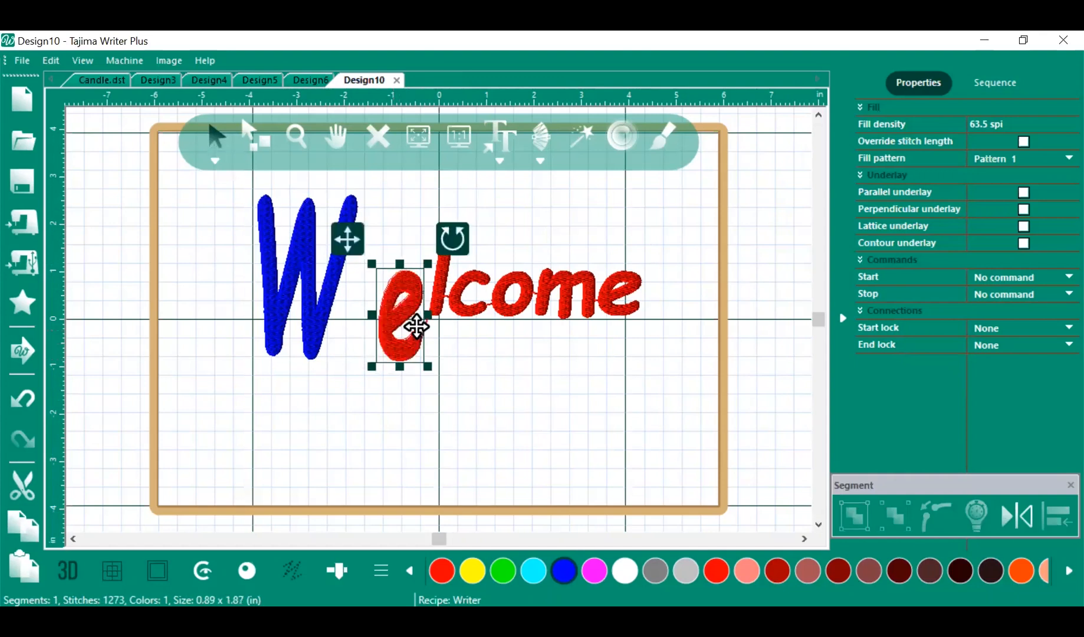
Narrow the first letter e to about 0.7 inches, tilt it slightly clockwise and move it down beside the W
drag(424, 316, 417, 316)
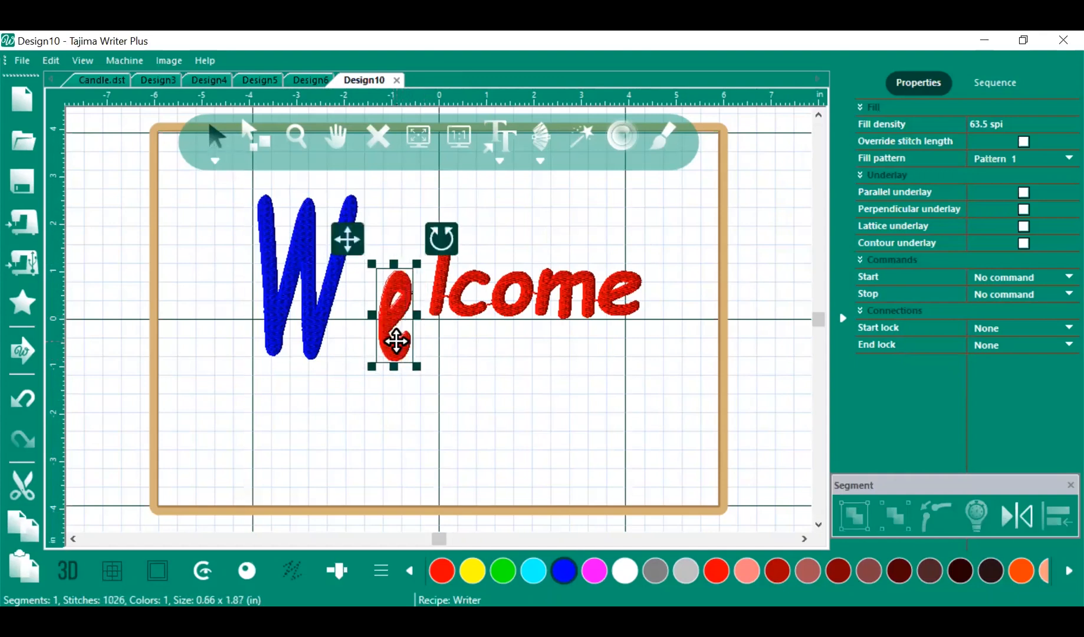
drag(443, 237, 459, 235)
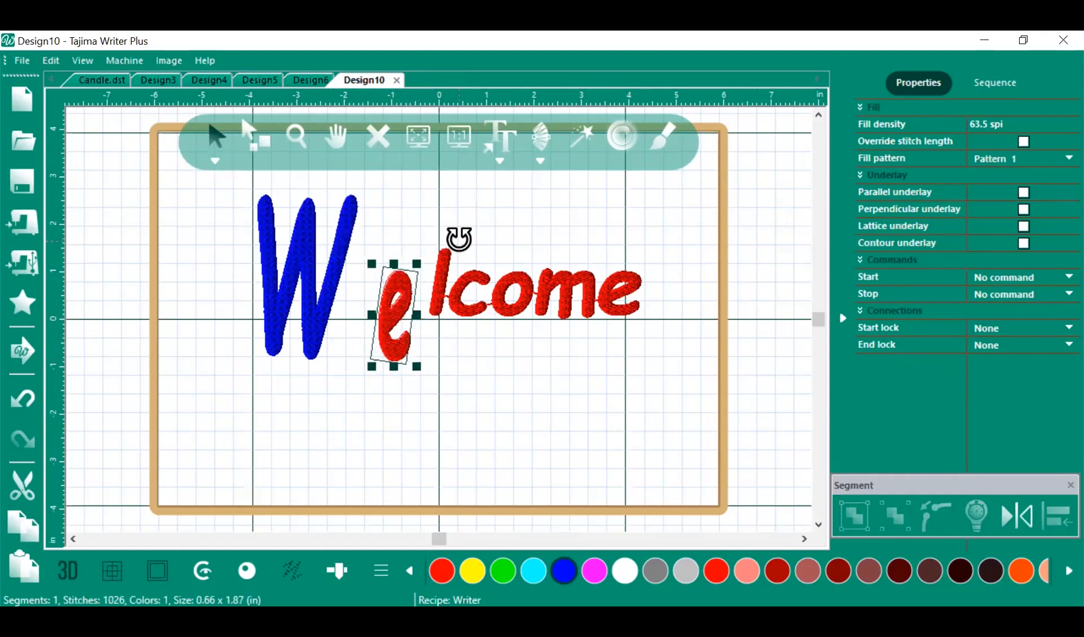
drag(395, 320, 361, 340)
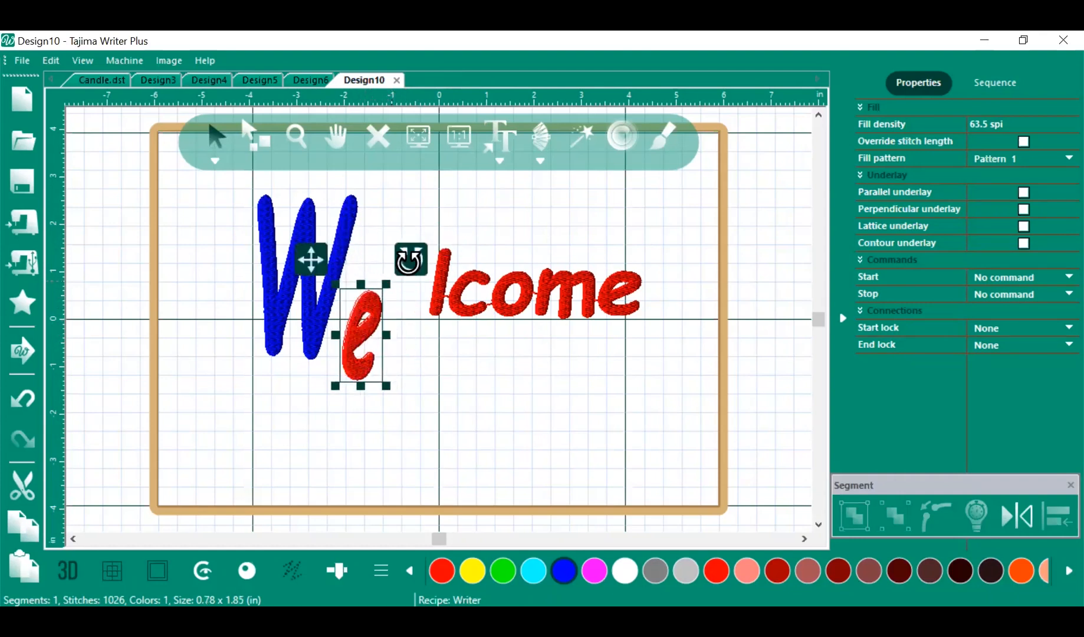
Tilt the first letter e further clockwise, widen it to about 0.9 x 1.9 inches, and colour it magenta
drag(419, 267, 428, 273)
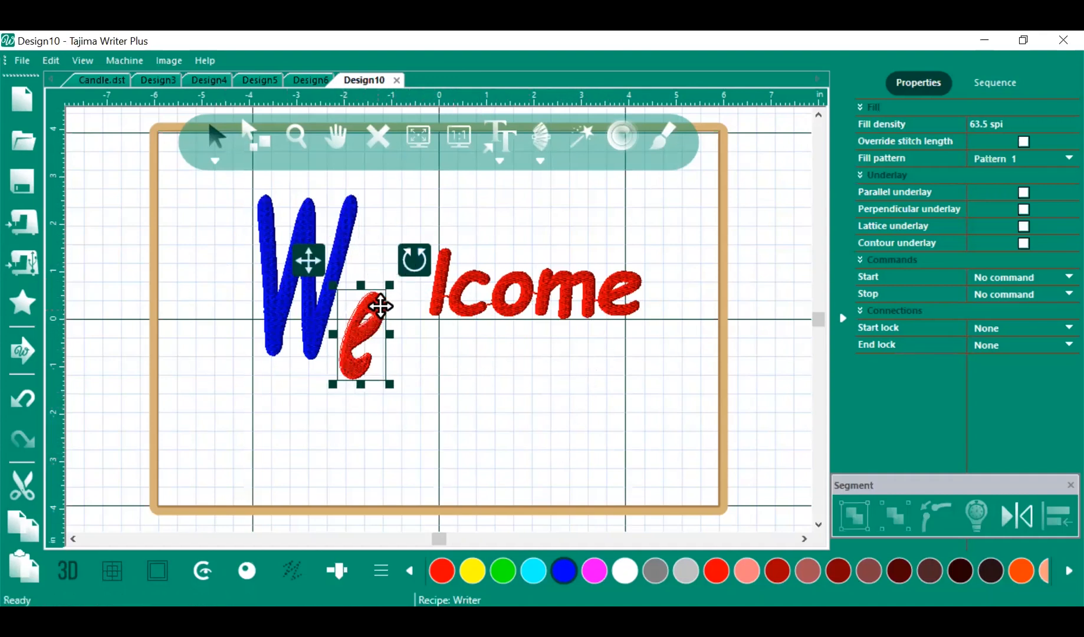
drag(389, 288, 391, 284)
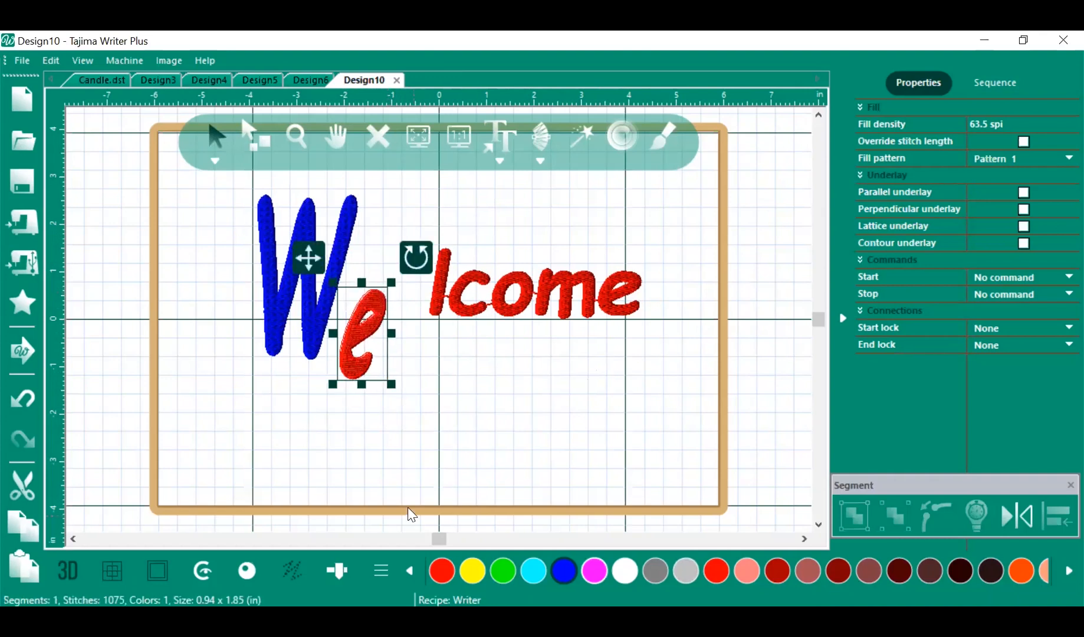
click(594, 570)
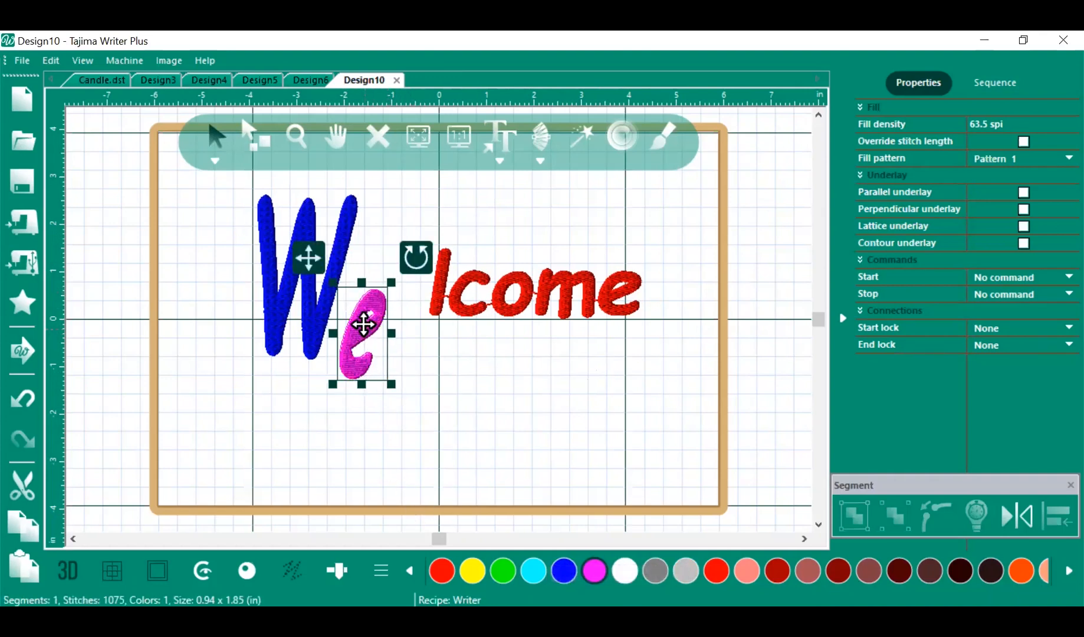
Reshape the letter l to a left-leaning stroke about 0.6 x 2.5 inches beside the e, and colour it dark red
click(439, 268)
drag(438, 254, 411, 273)
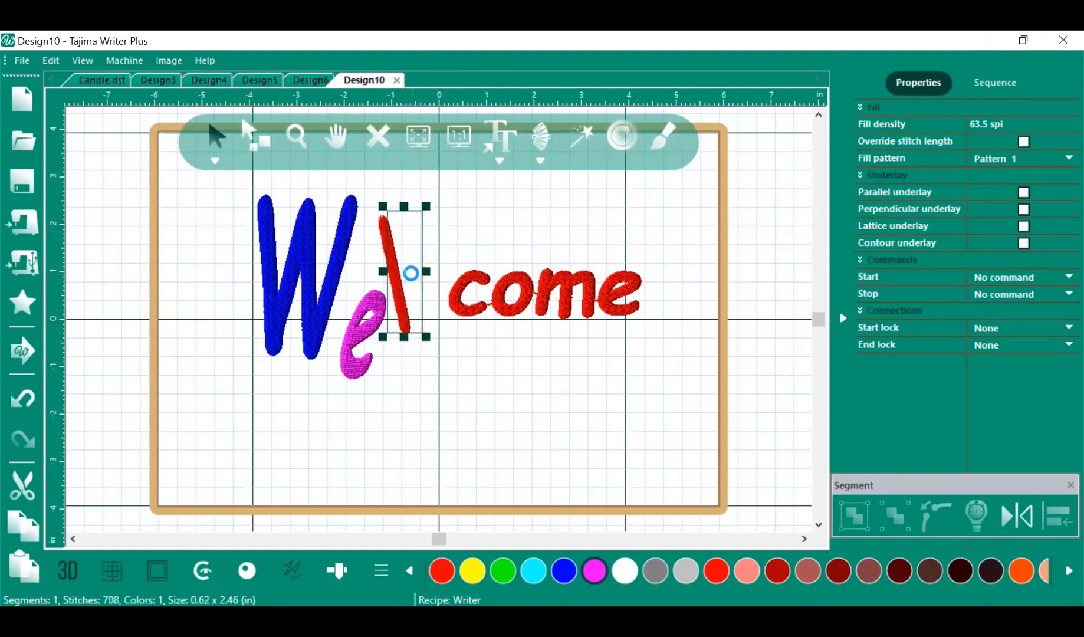
click(778, 569)
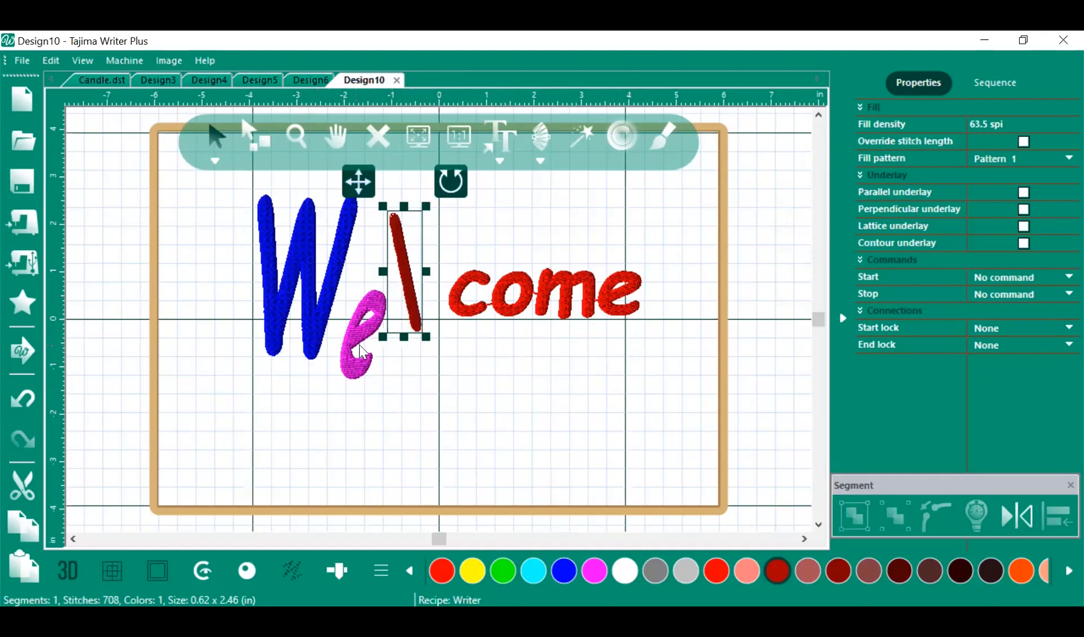
Enlarge the letter c, stretching it downwards, and move it closer to the letter l
click(472, 287)
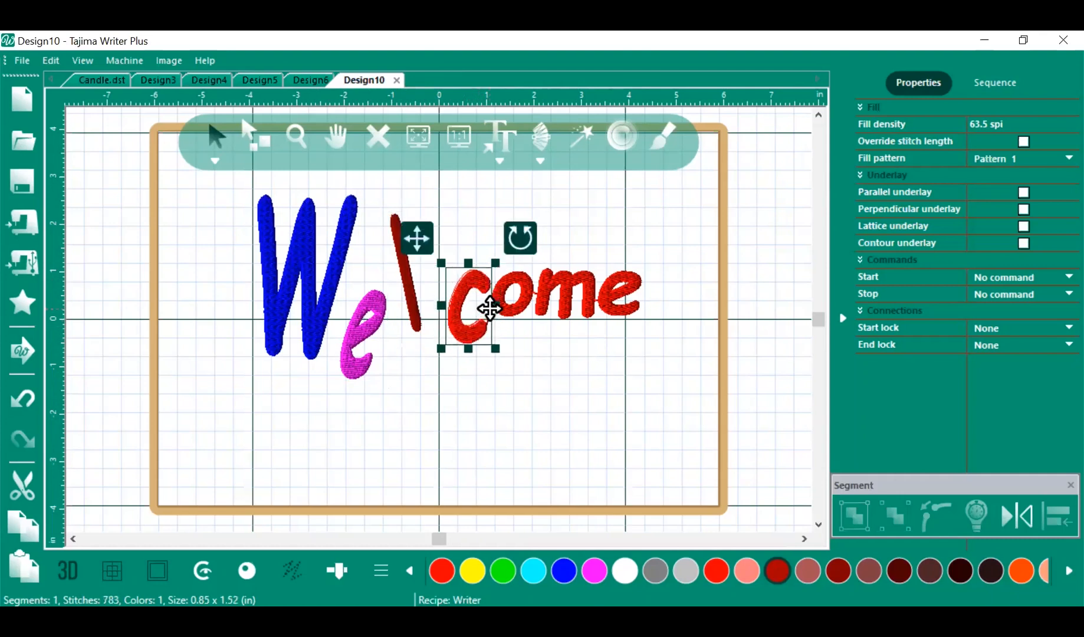
drag(466, 290, 451, 263)
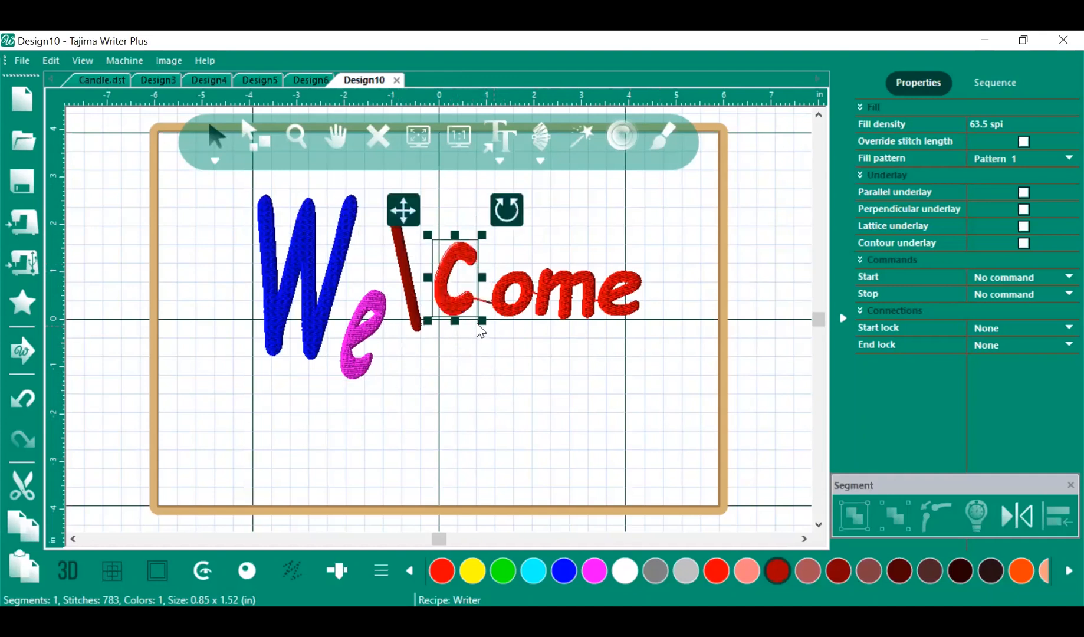
drag(482, 321, 454, 343)
Widen the letter W to the left to about 3.5 x 3.4 inches and deselect it
click(298, 307)
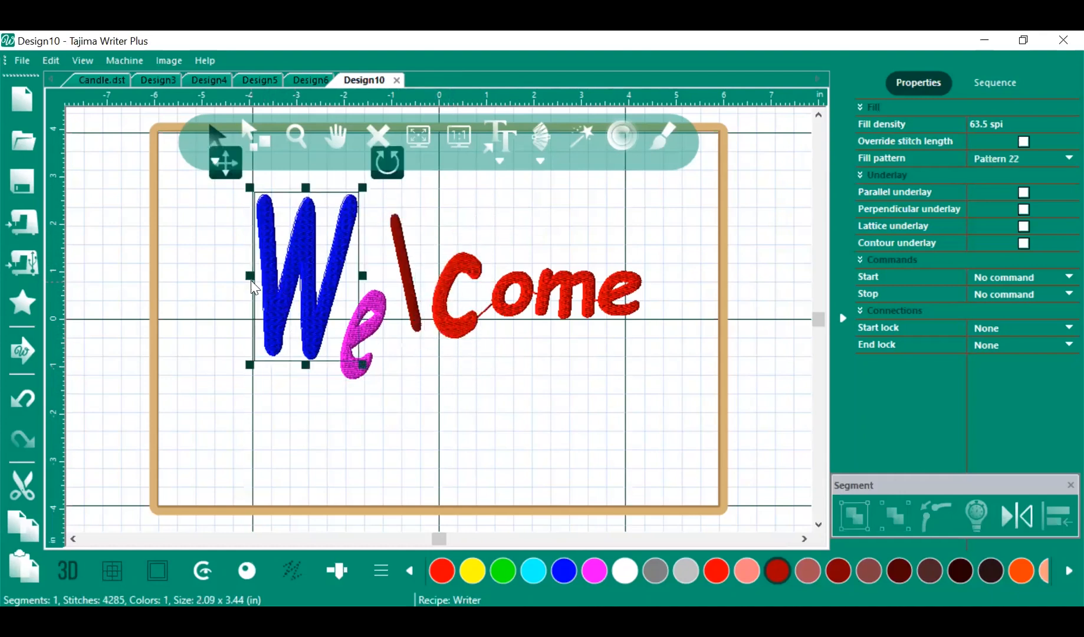
drag(246, 273, 183, 281)
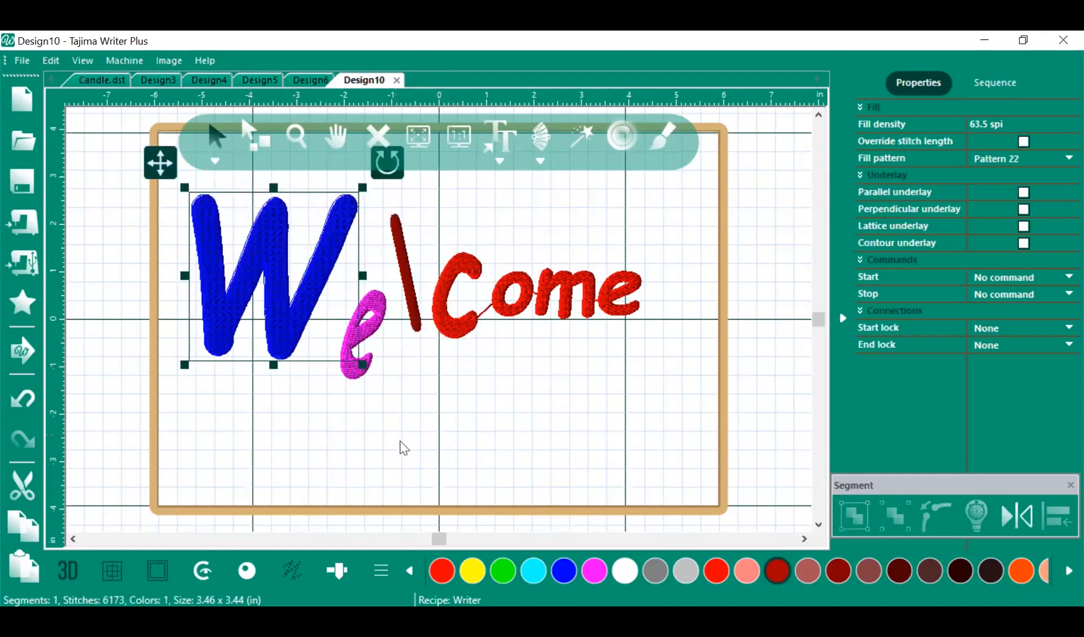
click(482, 411)
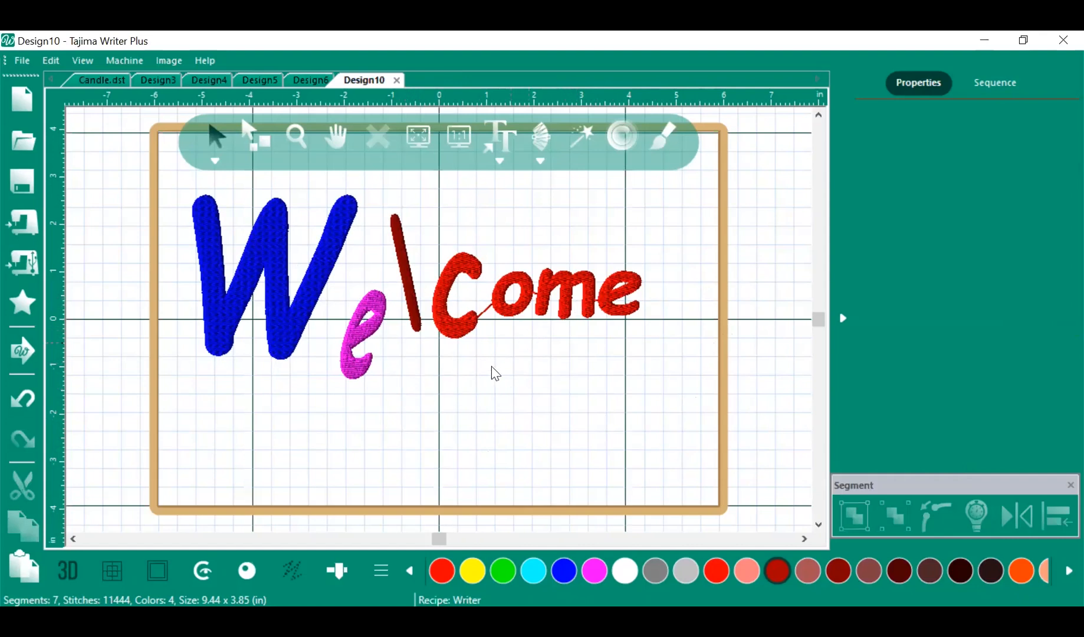
Show the available lettering tools for adding another text
click(500, 162)
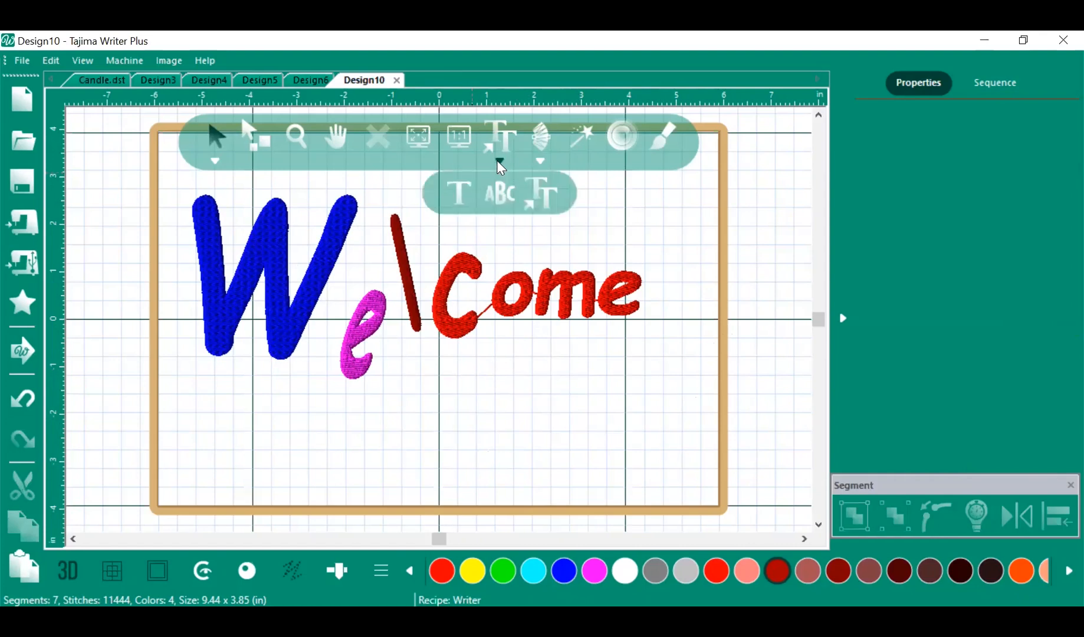